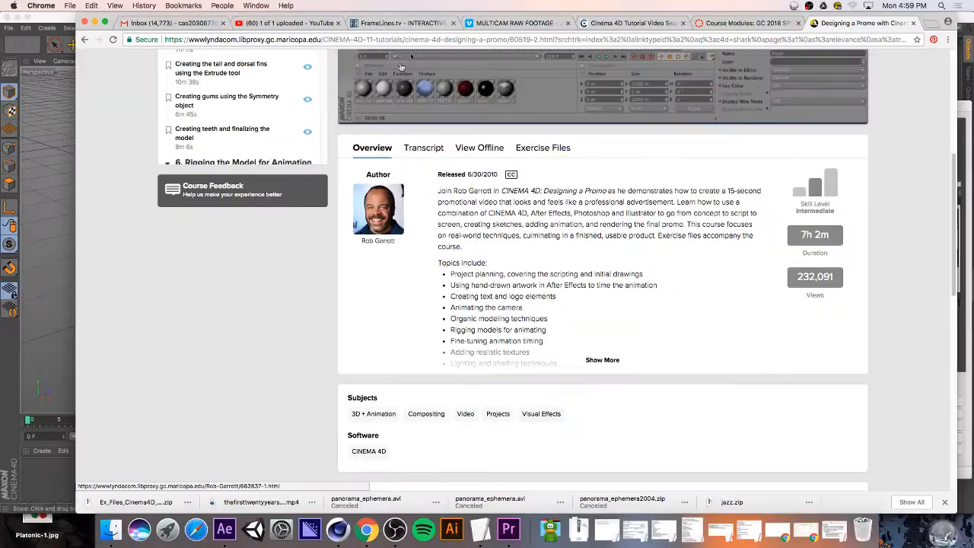
- Resume the video of the course Designing a Promo with Cinema 4D and skip within the lesson
scroll(337, 164, up, 5)
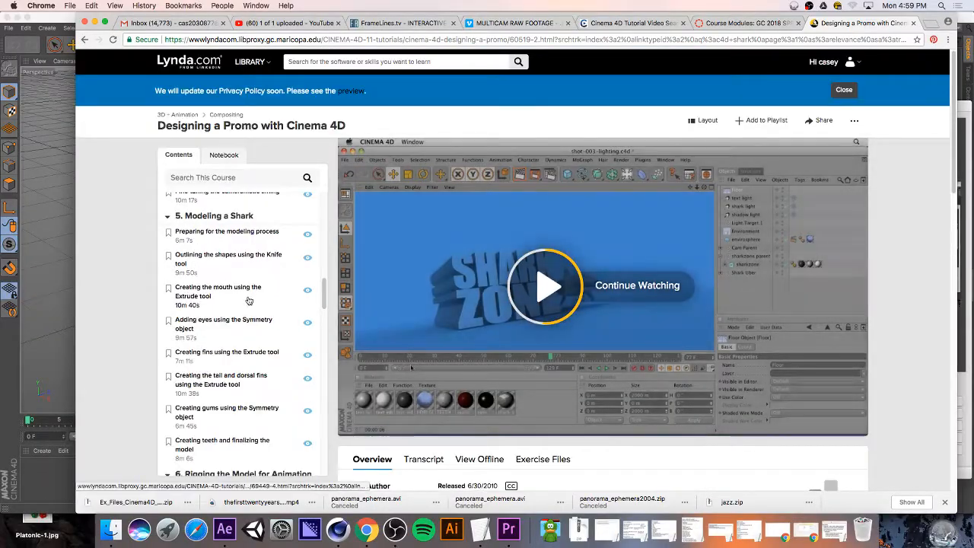
scroll(164, 278, up, 2)
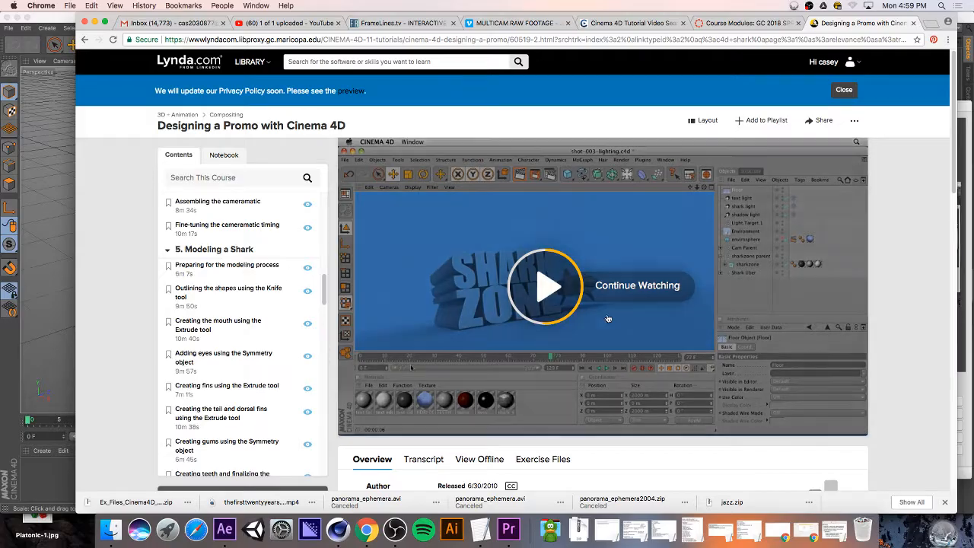
click(941, 320)
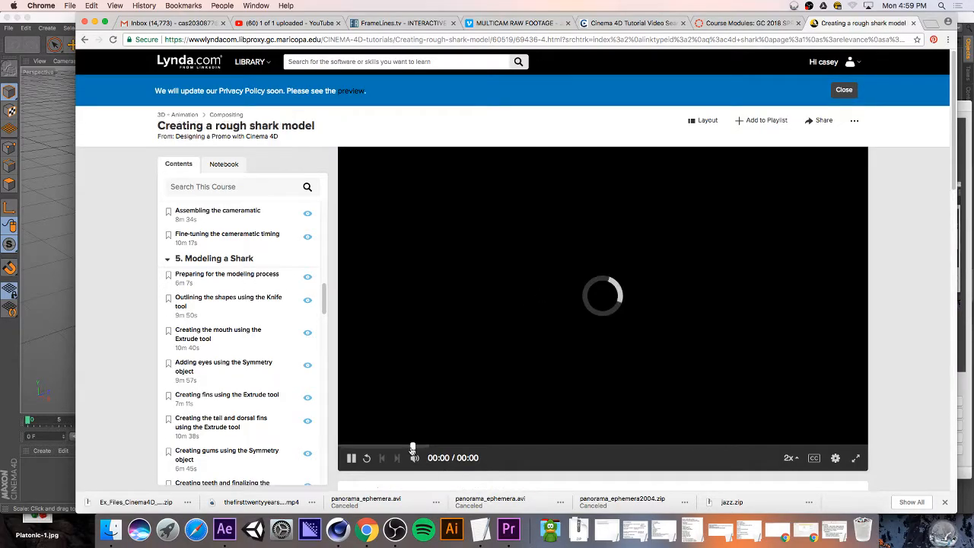
click(385, 450)
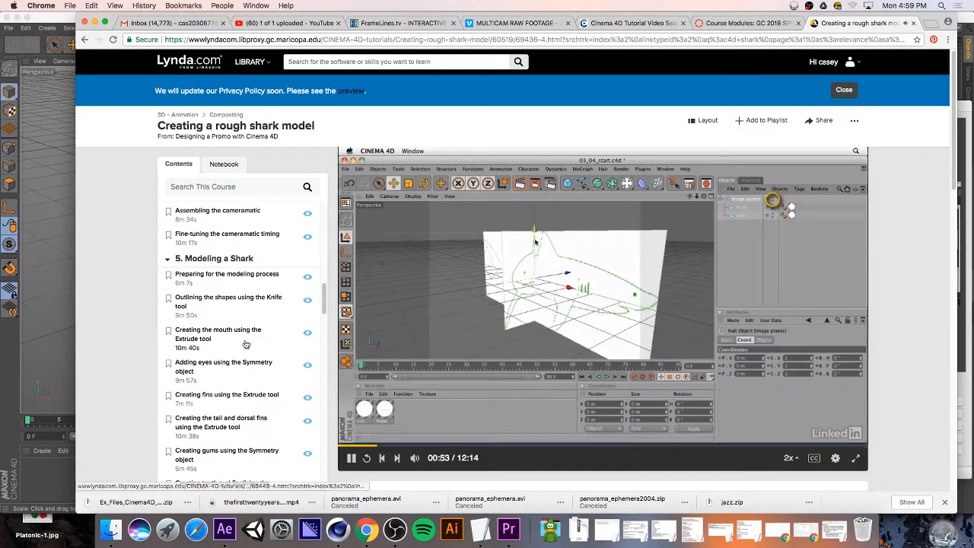
- Play the course's Welcome lesson, skipping ahead to the shark mouth footage and pausing there
scroll(221, 304, up, 10)
click(190, 225)
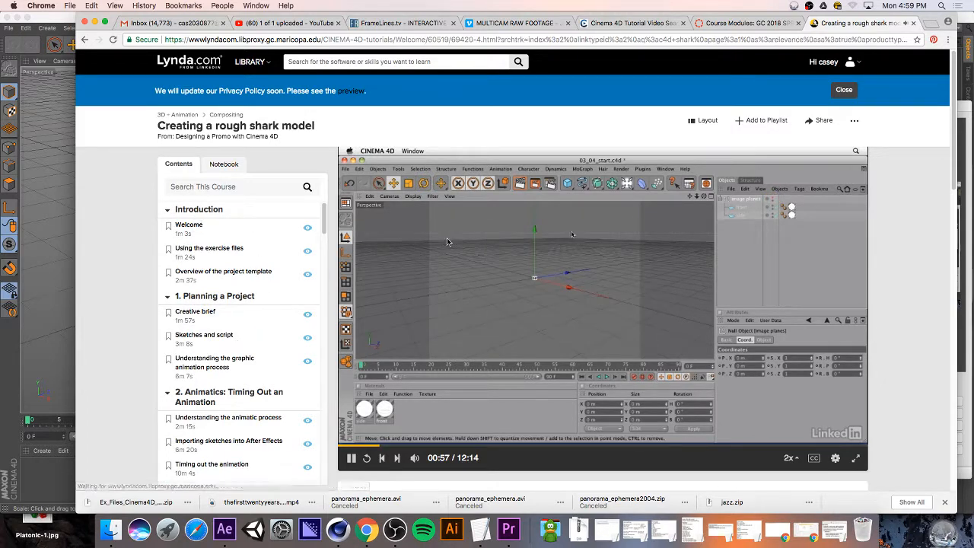
click(401, 445)
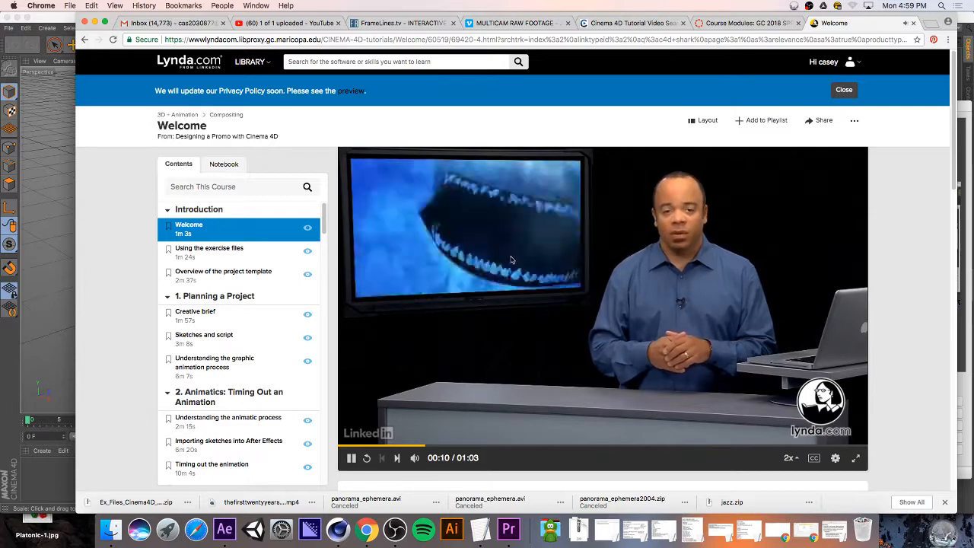
click(352, 459)
- Look through the course contents as far as the lessons of chapter 5, Modeling a Shark
scroll(245, 303, down, 5)
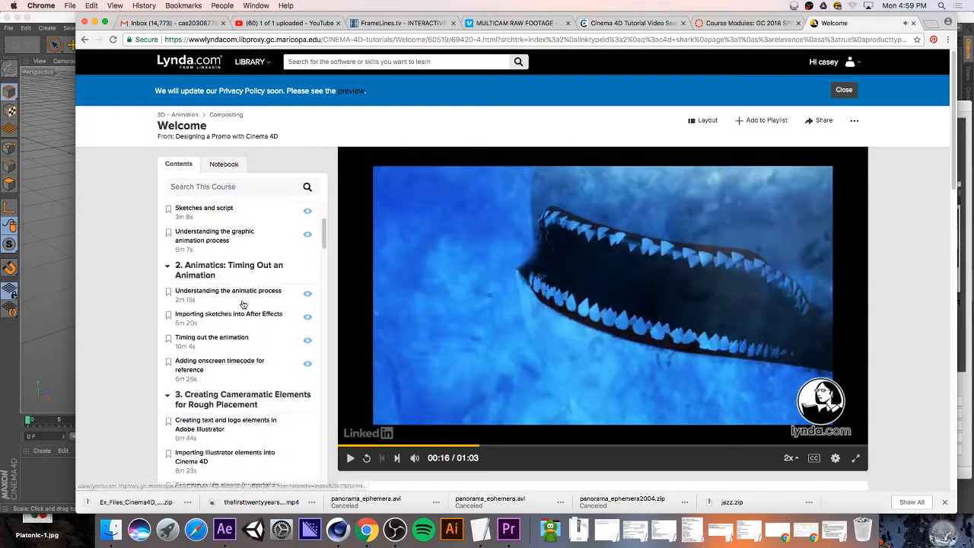
scroll(487, 275, down, 2)
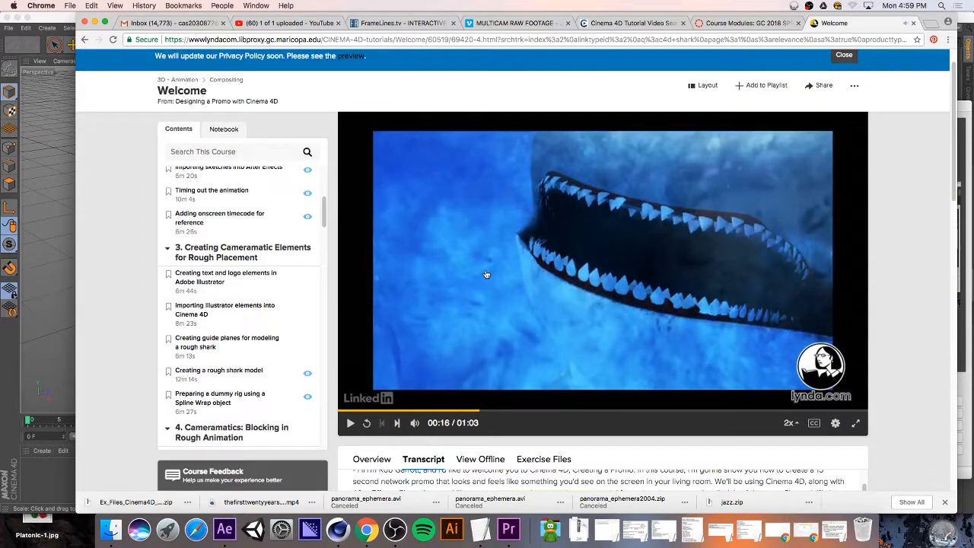
drag(326, 195, 323, 253)
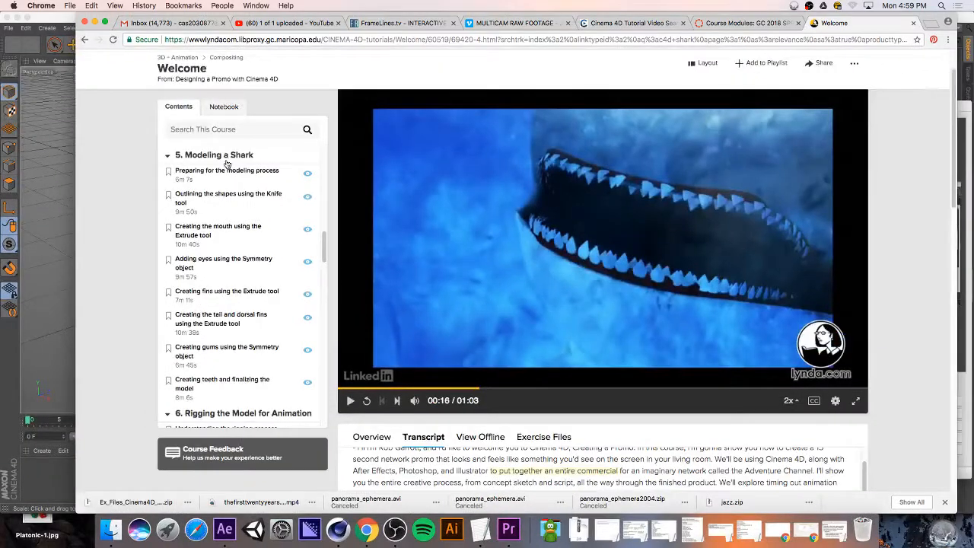
scroll(323, 253, down, 2)
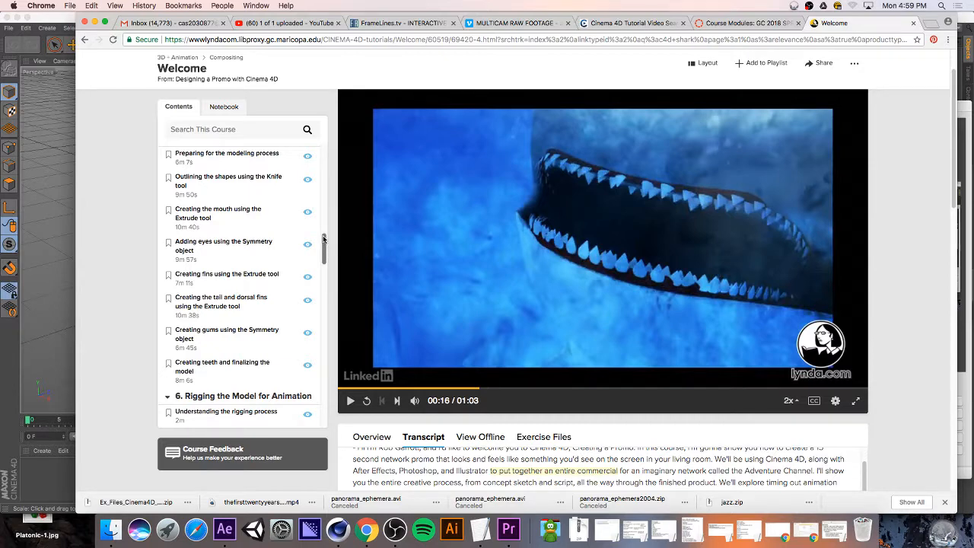
scroll(323, 239, up, 2)
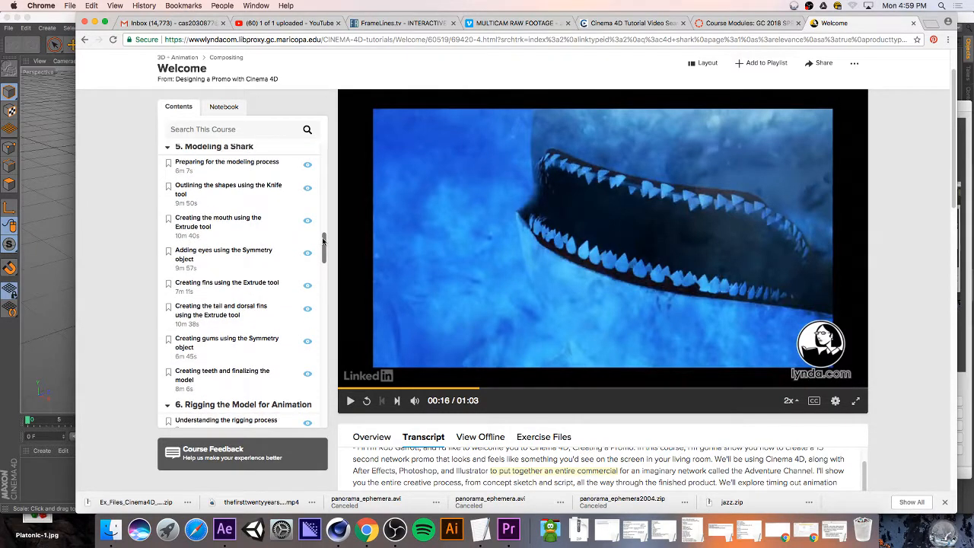
scroll(322, 241, up, 1)
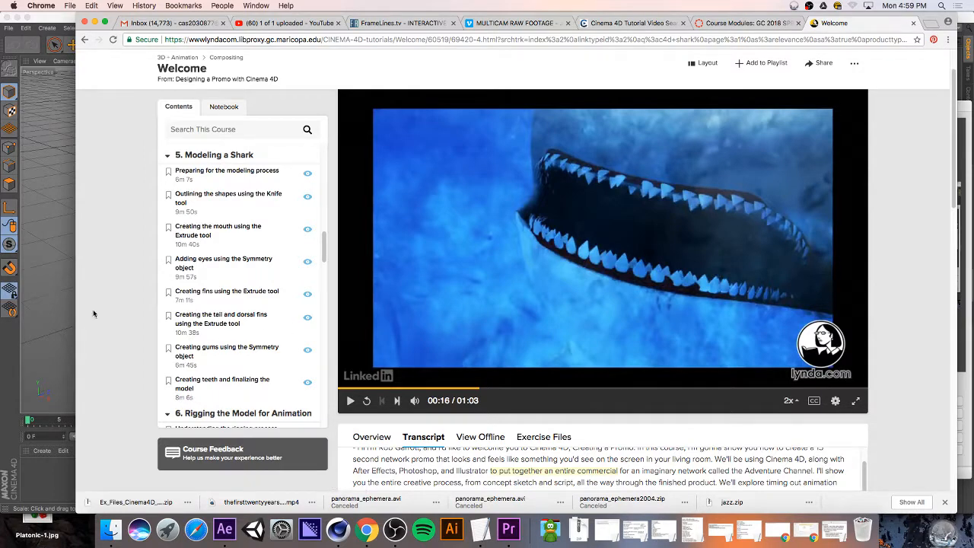
- Extract the archive Ex_Files_Cinema4D_SpFX.zip in the Downloads folder using Finder
click(10, 350)
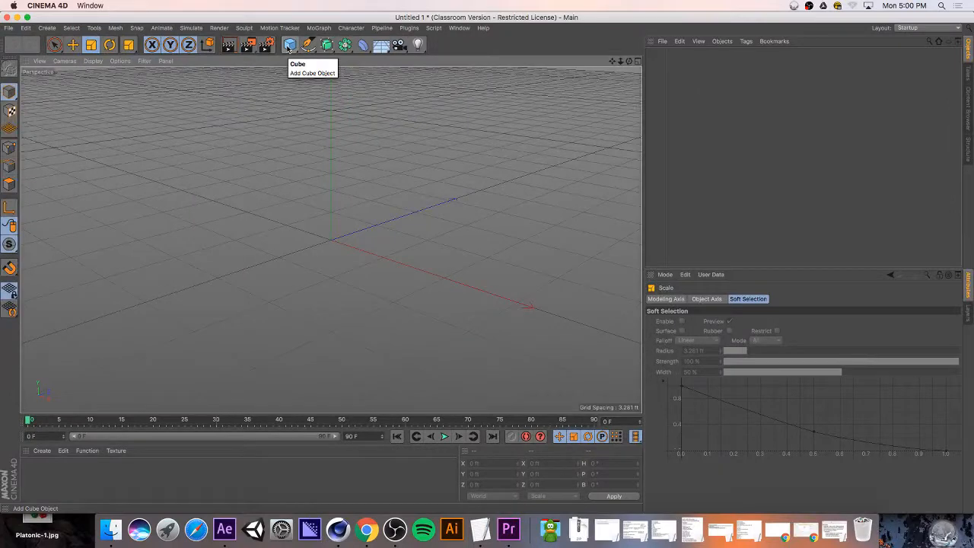
click(111, 531)
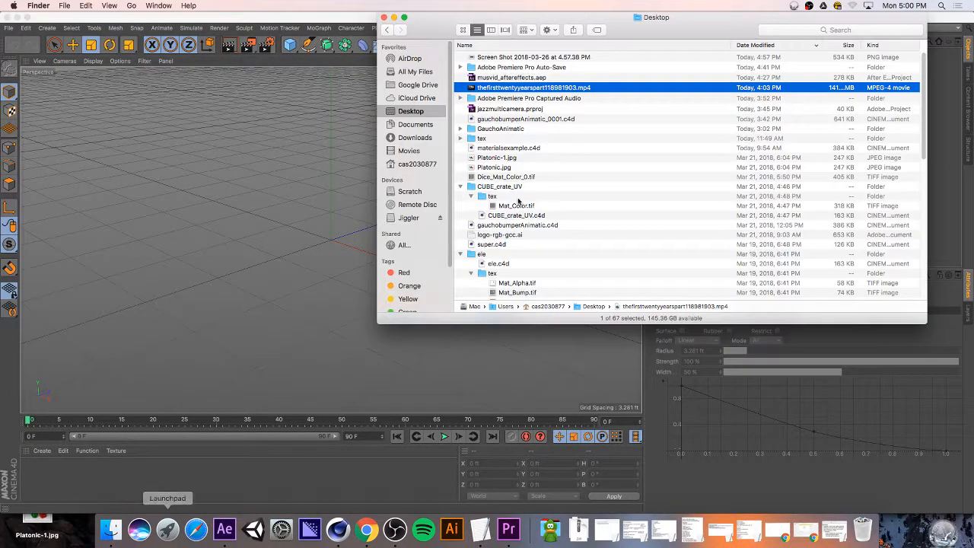
click(413, 139)
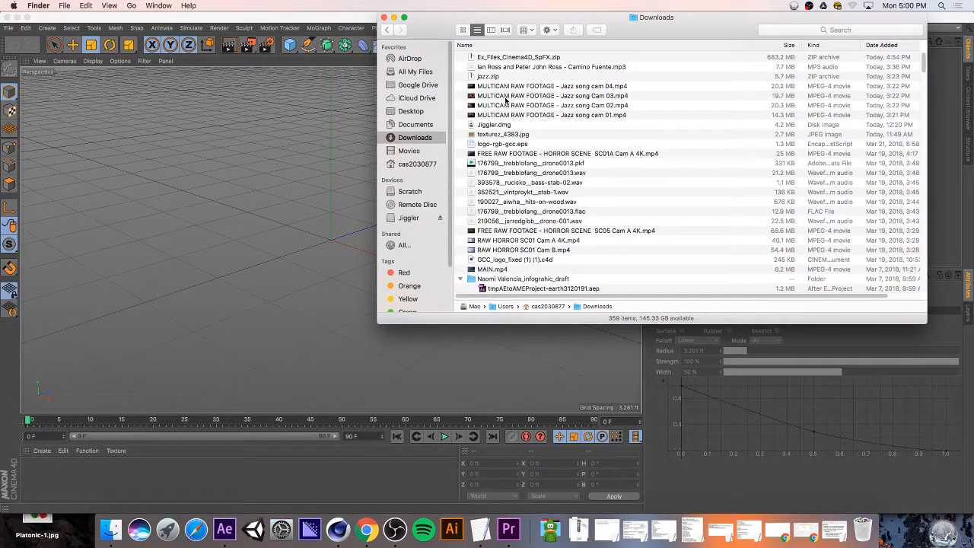
click(506, 58)
double_click(506, 57)
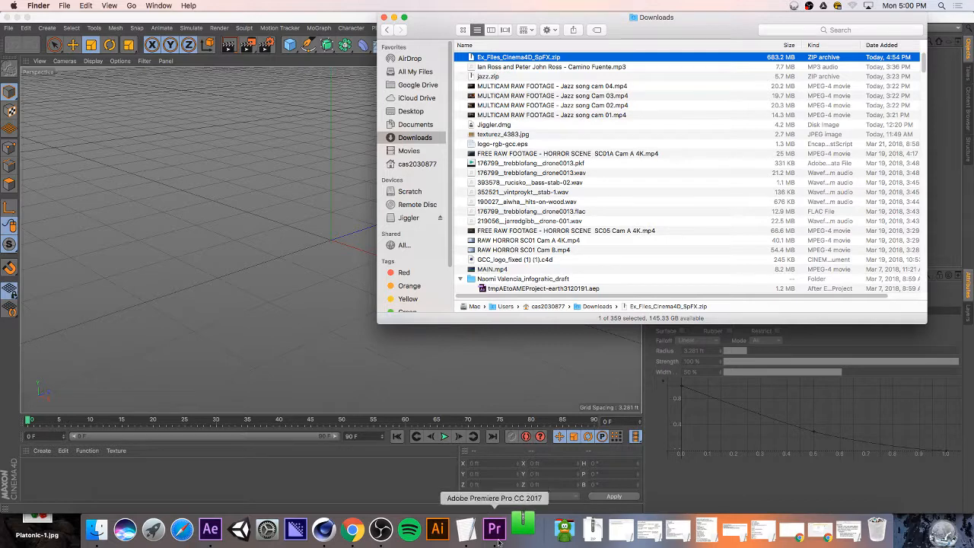
- Switch back to Chrome and show the exercise files offered with the course
click(353, 529)
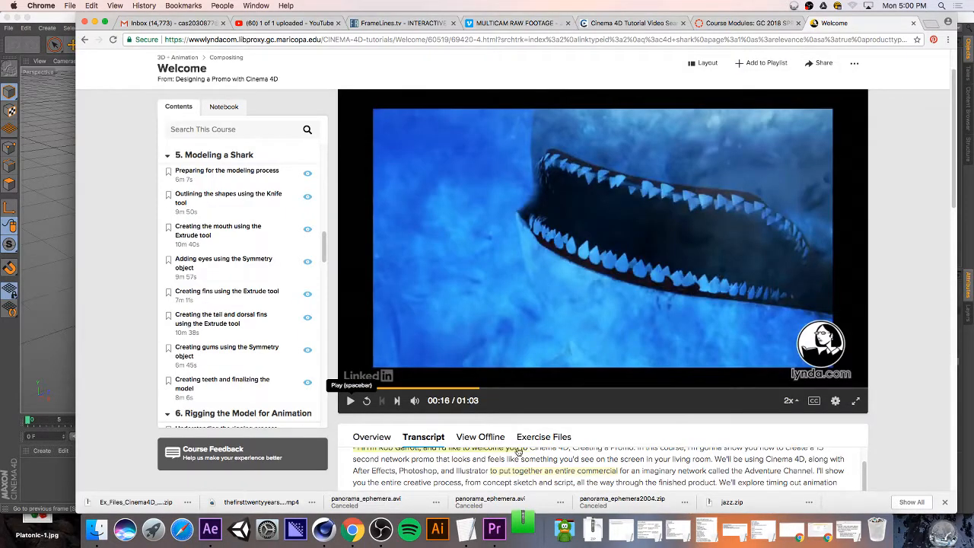
click(543, 437)
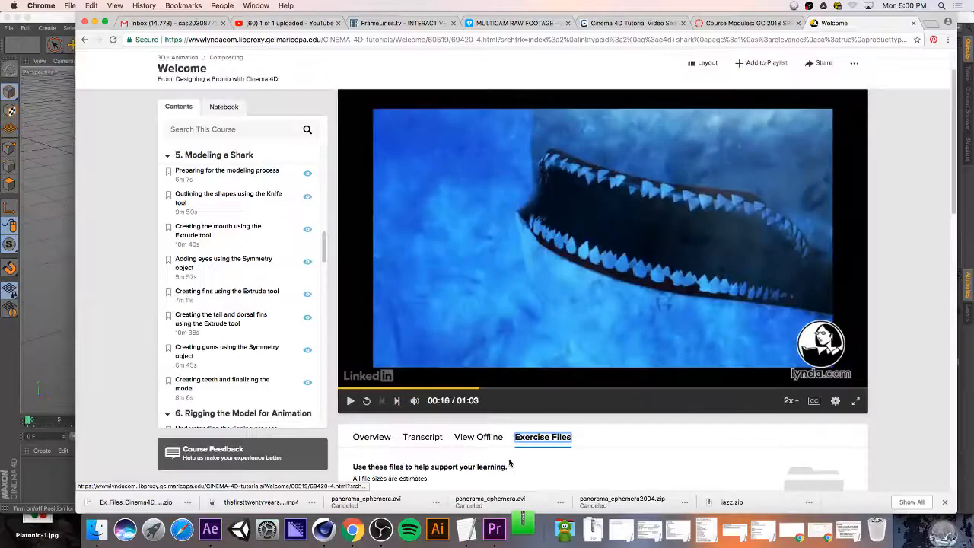
scroll(493, 480, down, 5)
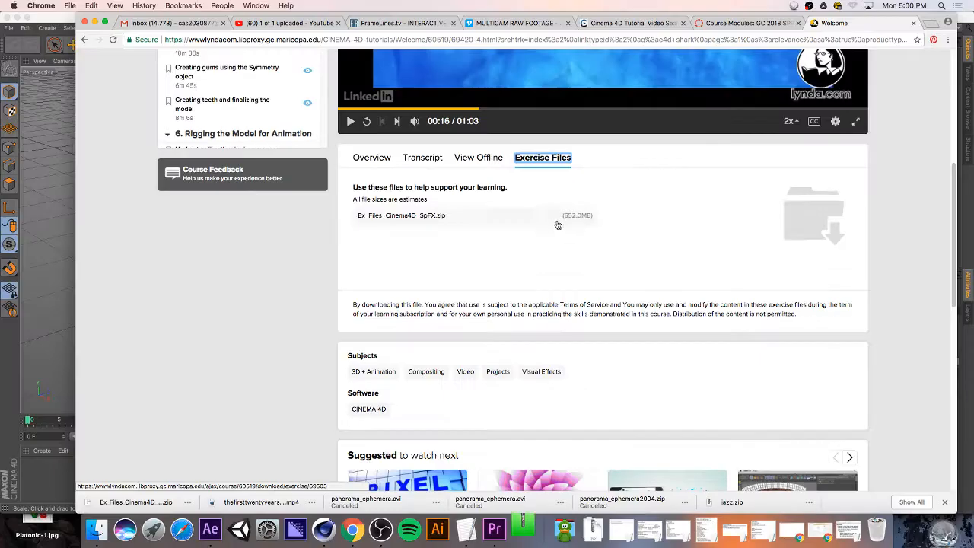
click(53, 479)
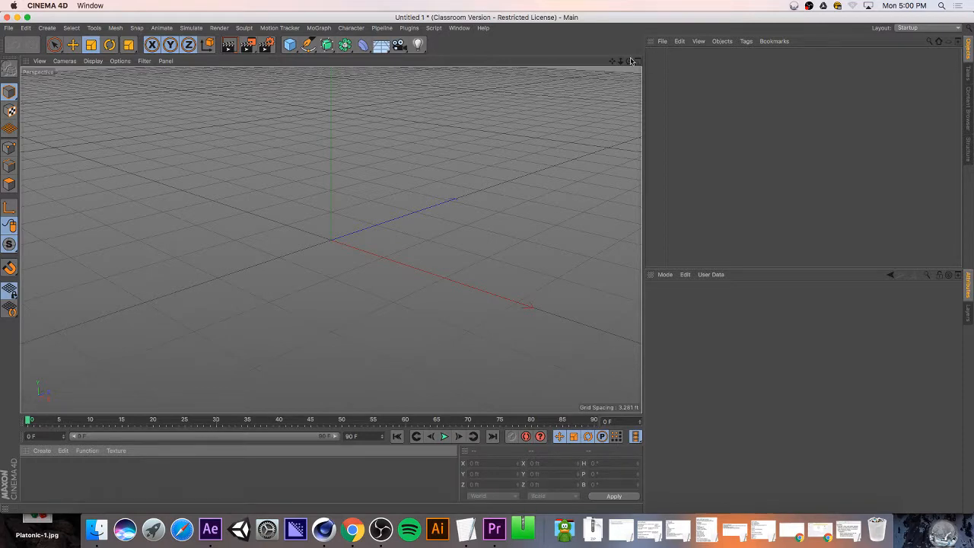
drag(628, 61, 628, 95)
drag(629, 61, 628, 81)
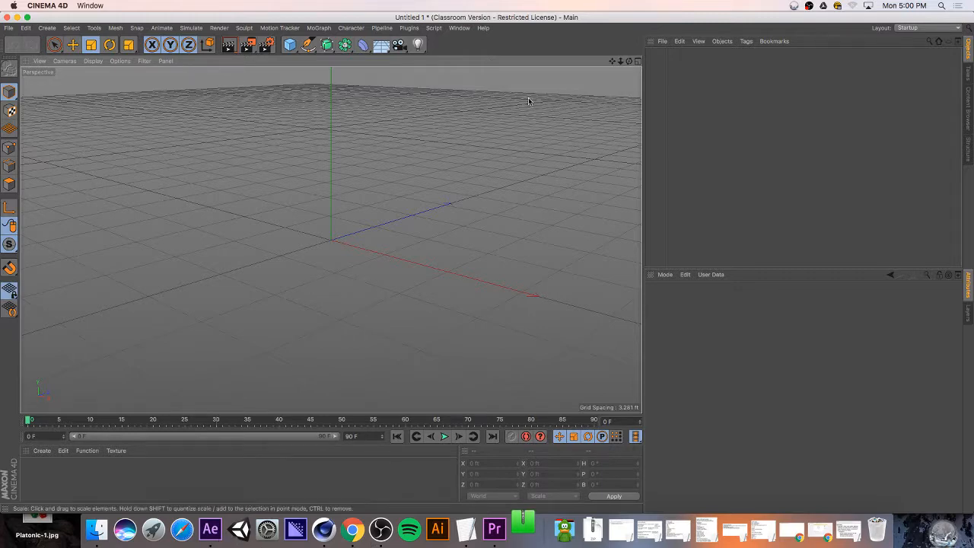
drag(628, 61, 623, 52)
- Switch to Chrome and, in the tab showing the Vimeo page, search Google Images for "shark profile"
click(352, 529)
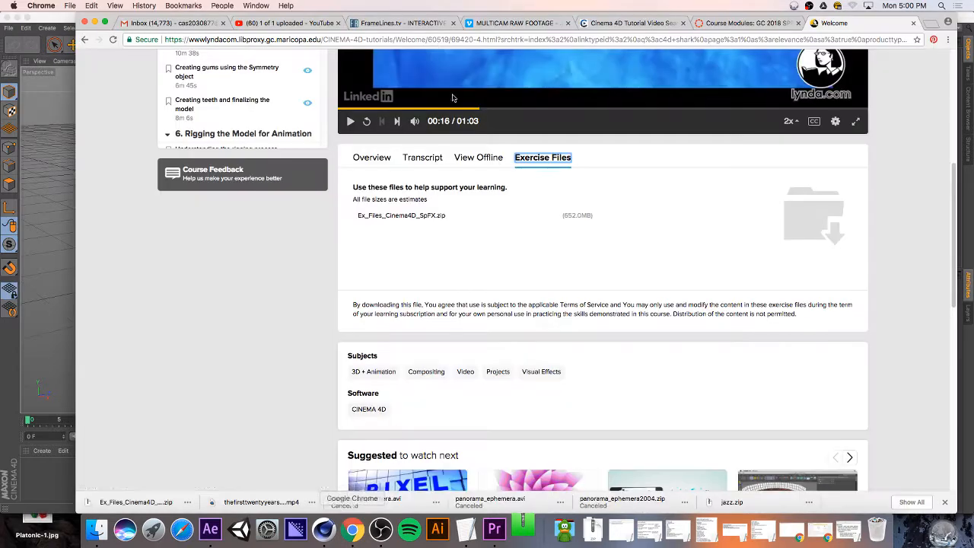
click(530, 24)
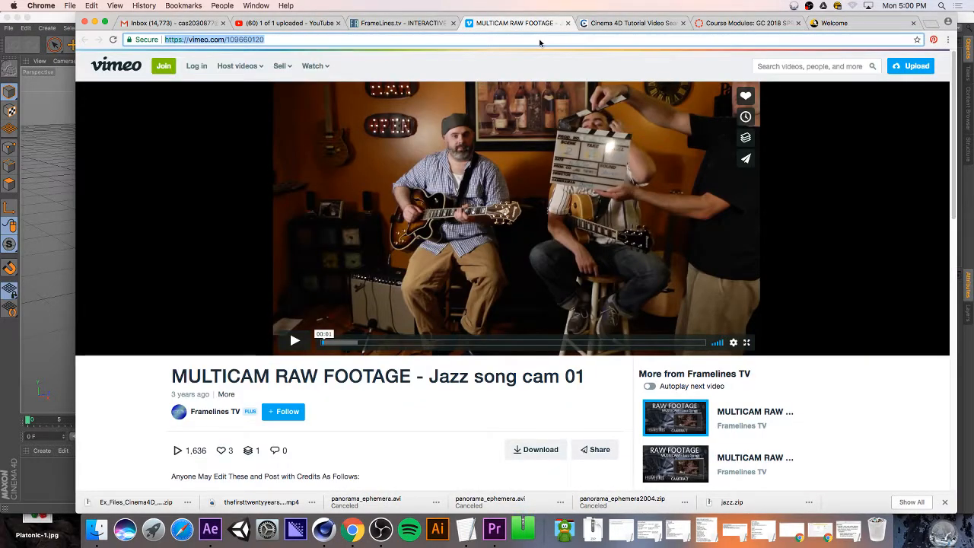
text(shark pro)
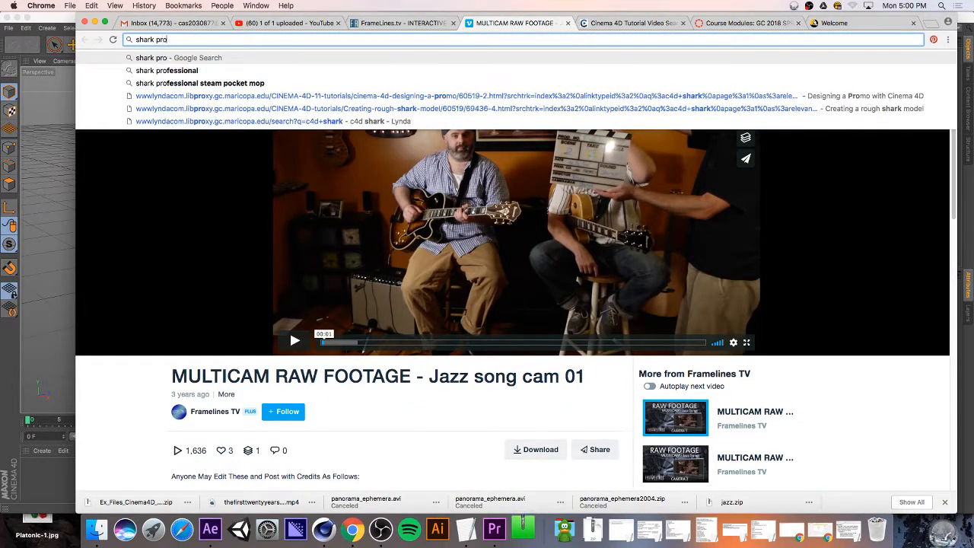
text(file)
key(Return)
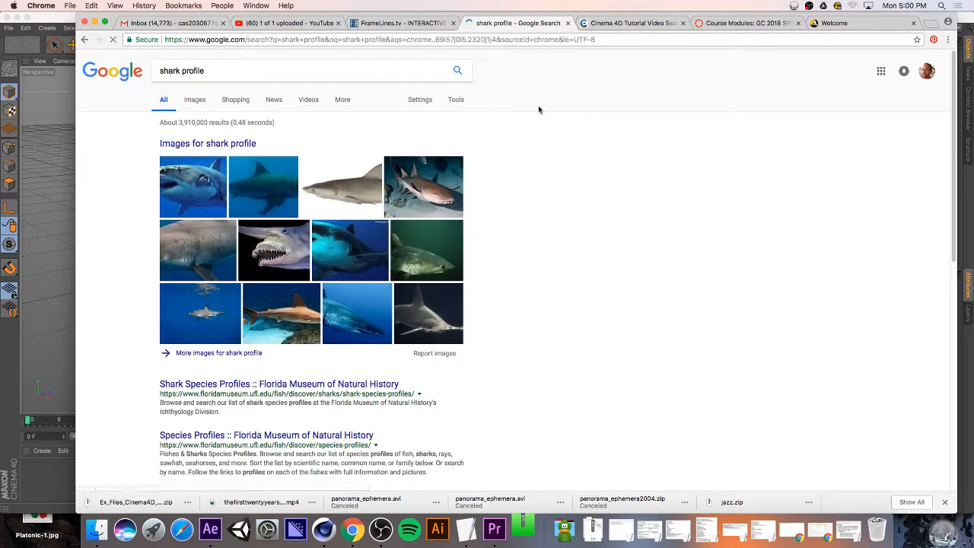
click(194, 100)
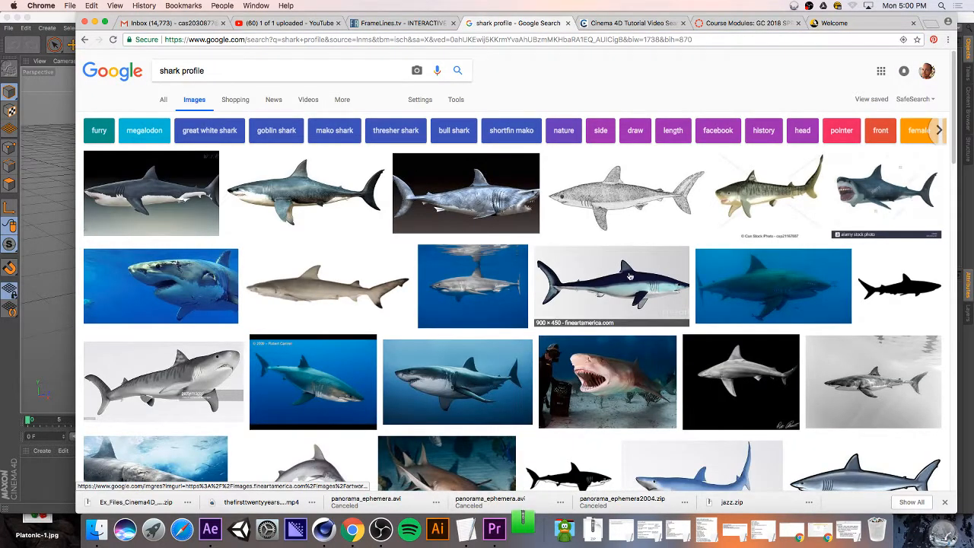
- Look through the "shark profile" image results for a clean side view usable as a modeling reference
scroll(630, 275, down, 2)
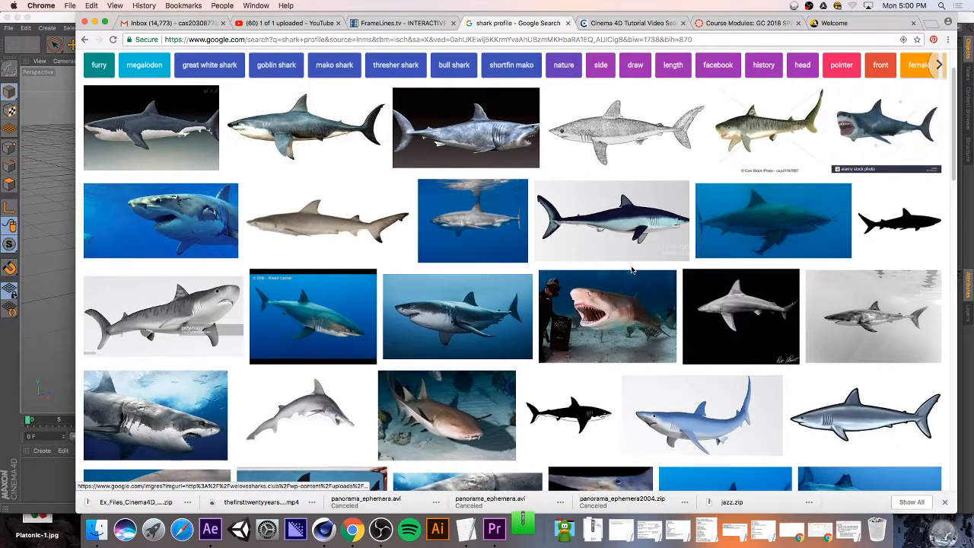
scroll(630, 274, down, 5)
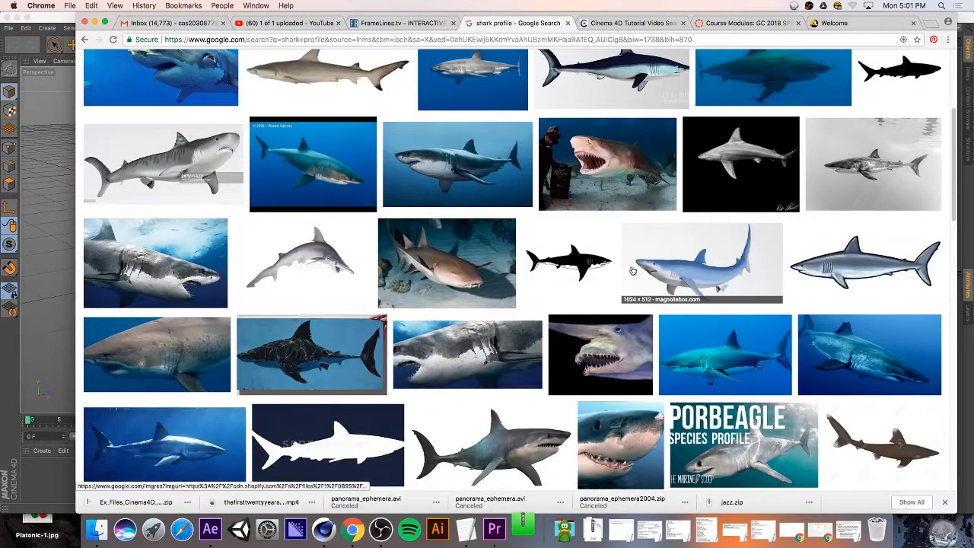
scroll(634, 265, down, 3)
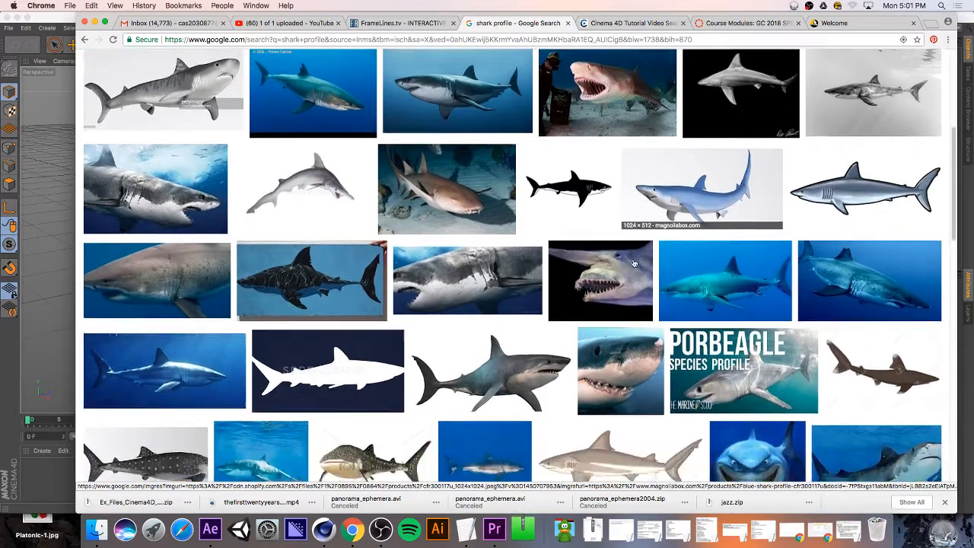
scroll(634, 263, down, 3)
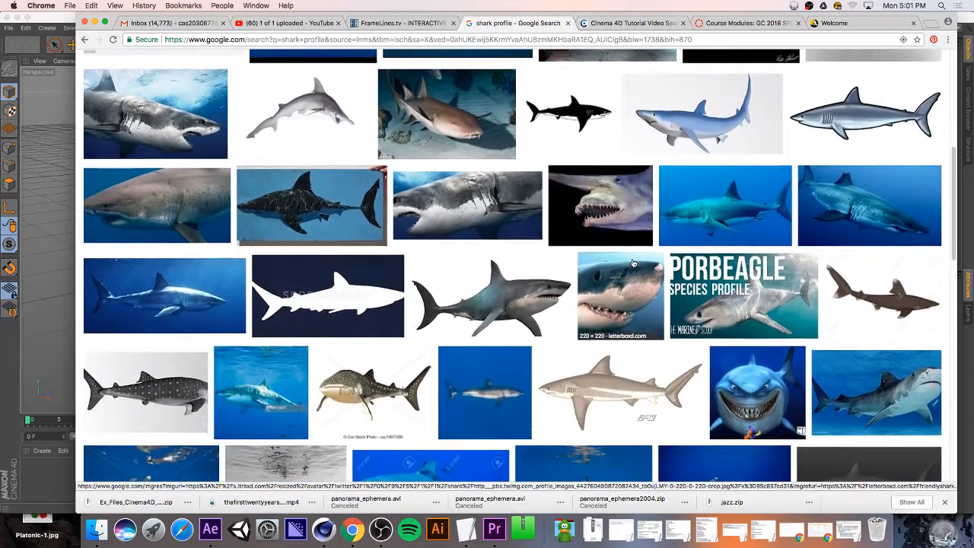
scroll(633, 264, down, 1)
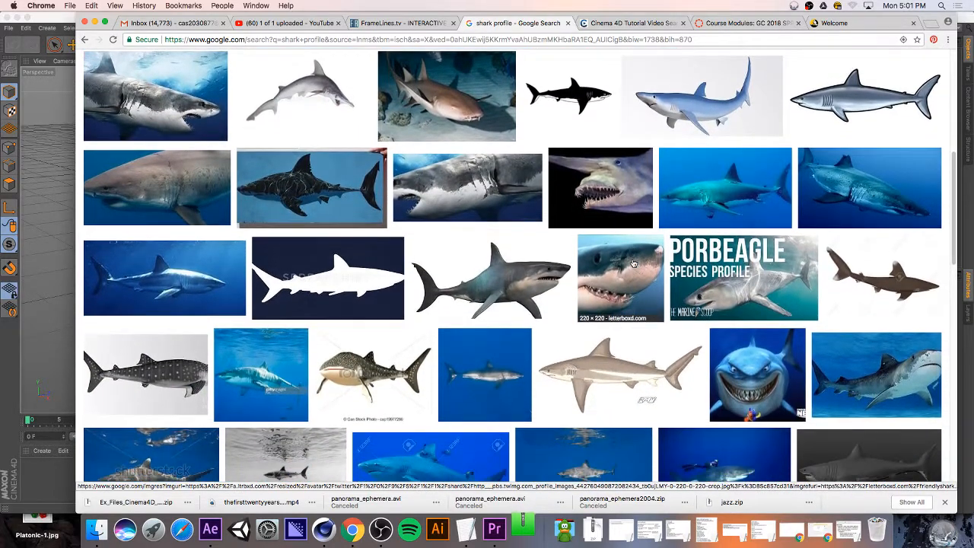
scroll(633, 263, down, 5)
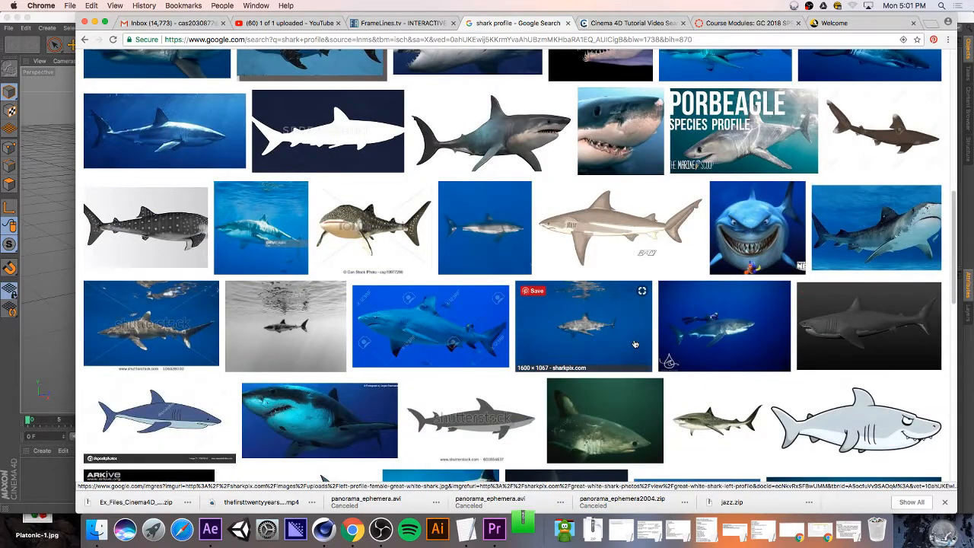
scroll(556, 401, down, 1)
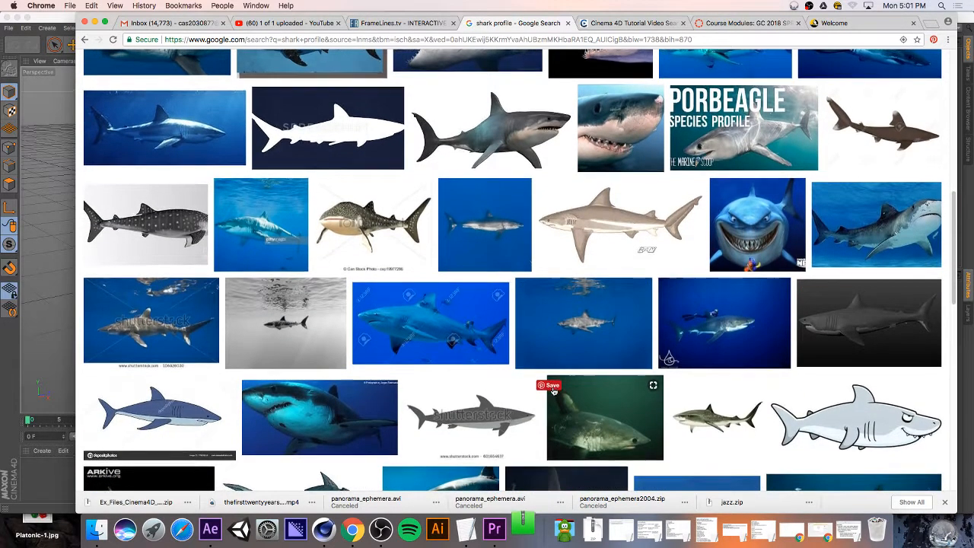
scroll(554, 390, down, 3)
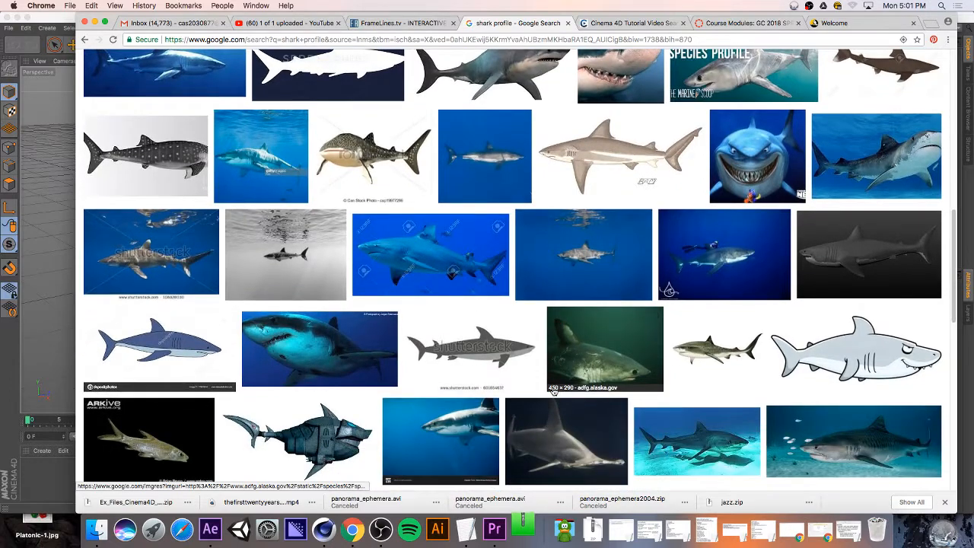
scroll(554, 390, down, 6)
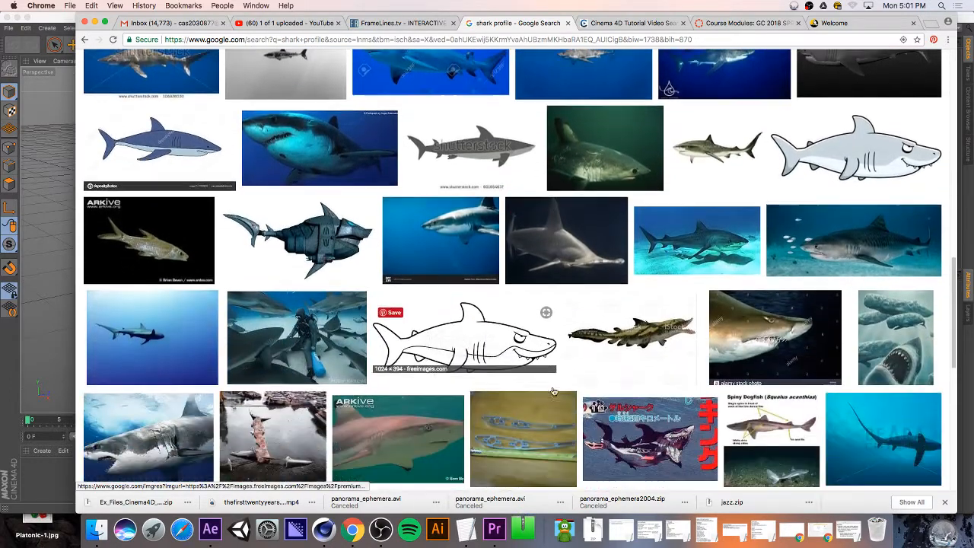
scroll(552, 390, down, 5)
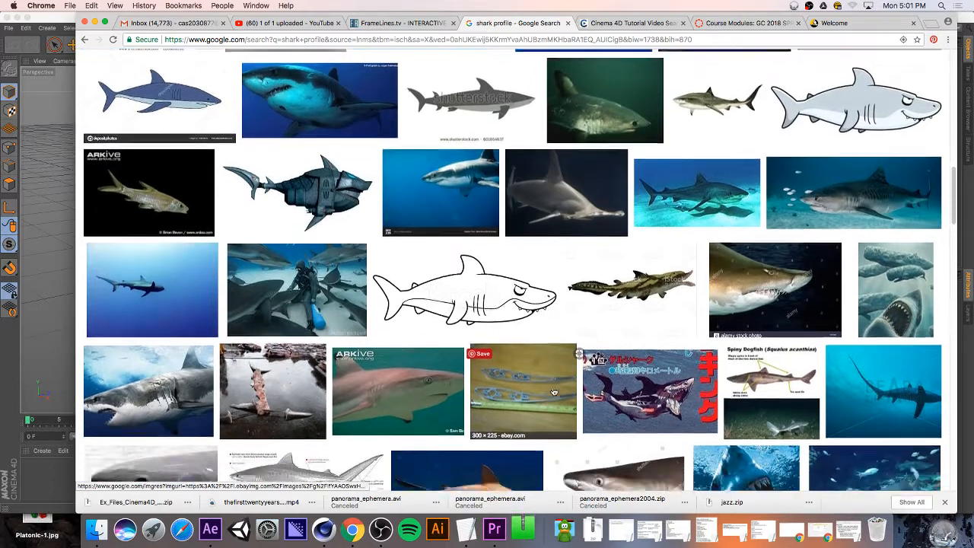
scroll(554, 390, down, 5)
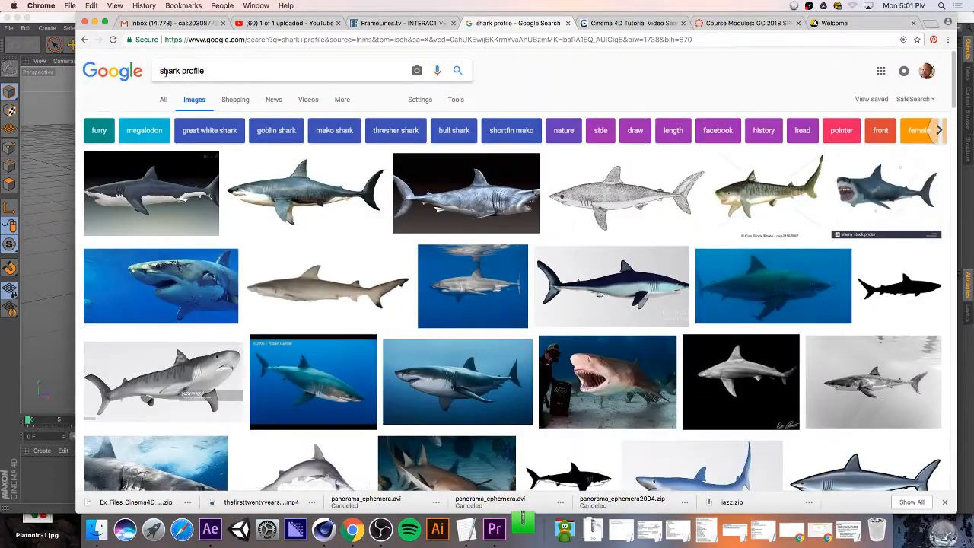
- Search Google Images for "whale shark profile" and open the elasmo-research.org page at its whale shark side-view illustration
text(ale)
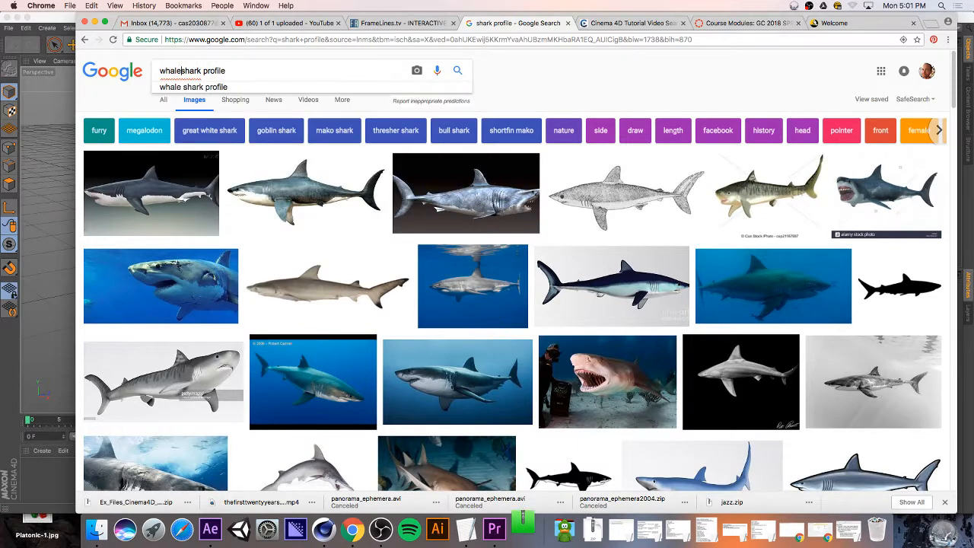
key(Return)
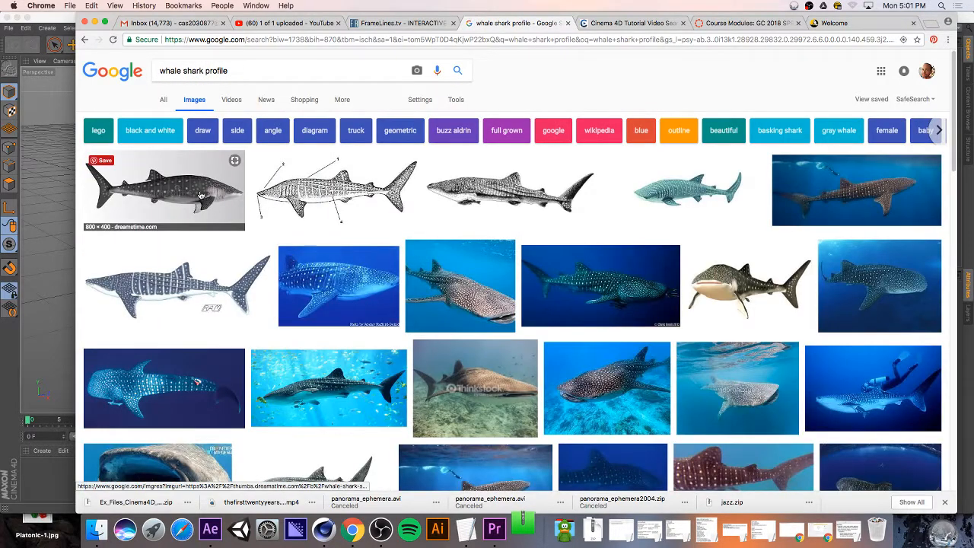
click(198, 267)
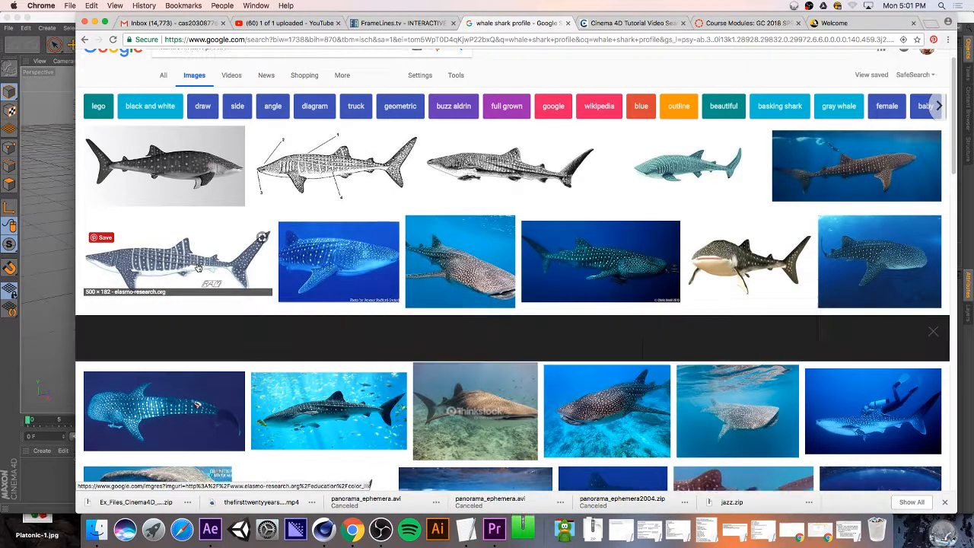
click(446, 295)
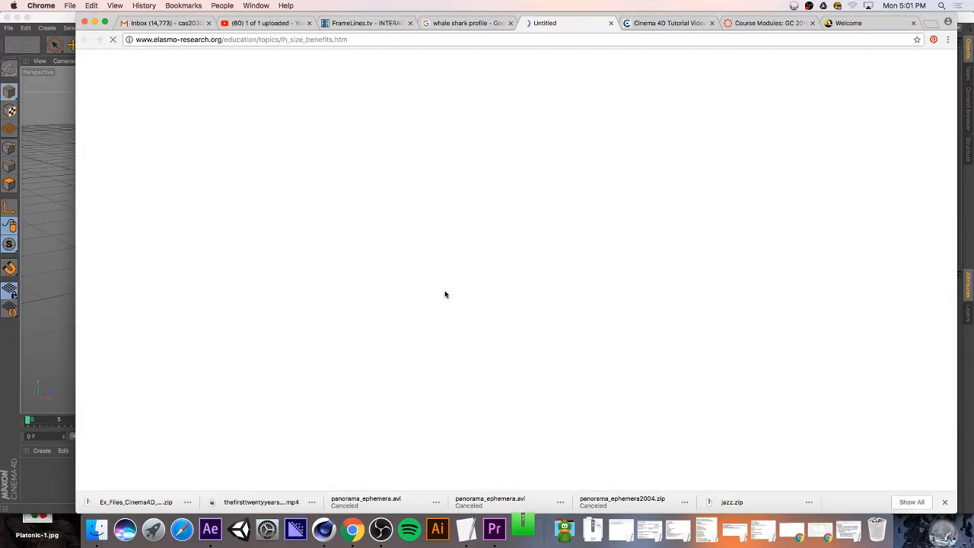
scroll(362, 221, down, 10)
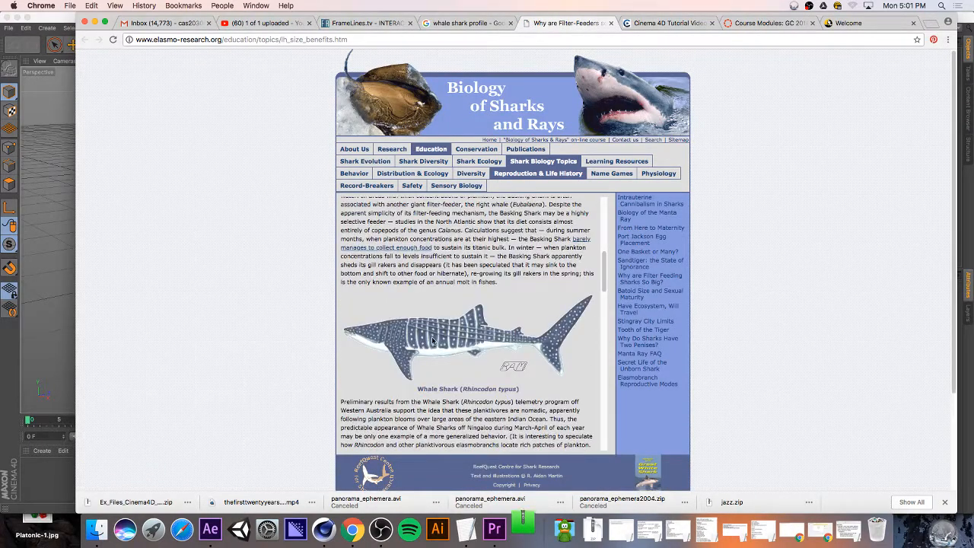
- Switch to Cinema 4D and show the four-view layout
click(49, 366)
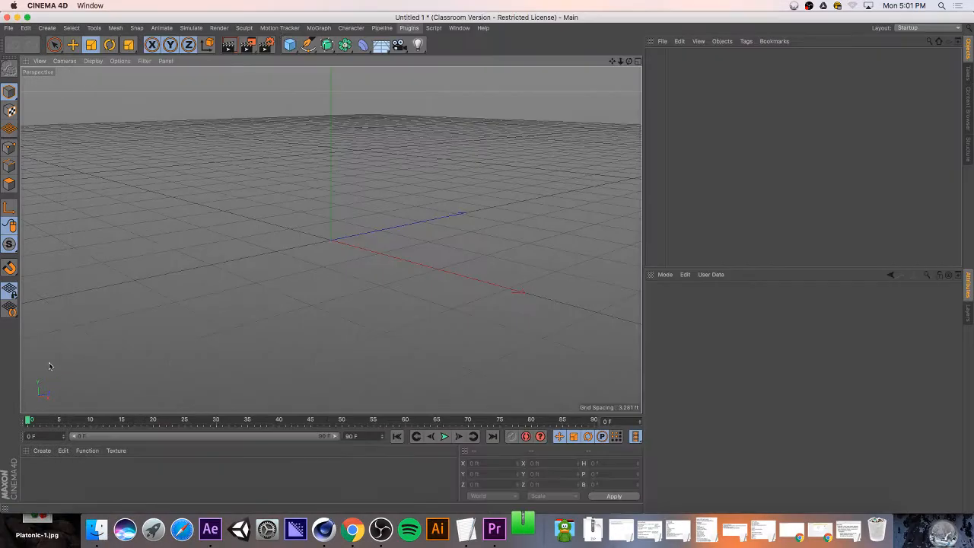
click(638, 62)
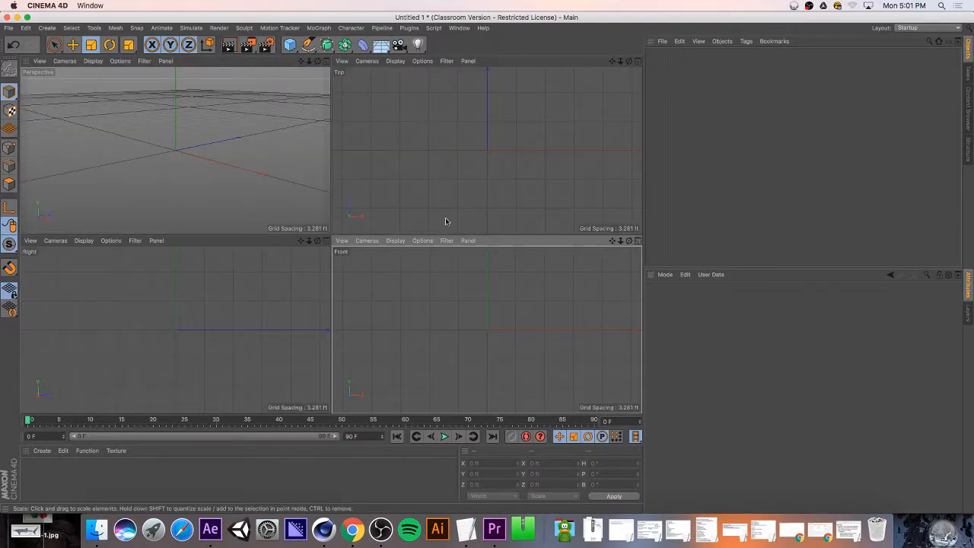
- Load rhincodon-typus.gif from the Desktop as the background image of the Front viewport
click(396, 240)
click(367, 241)
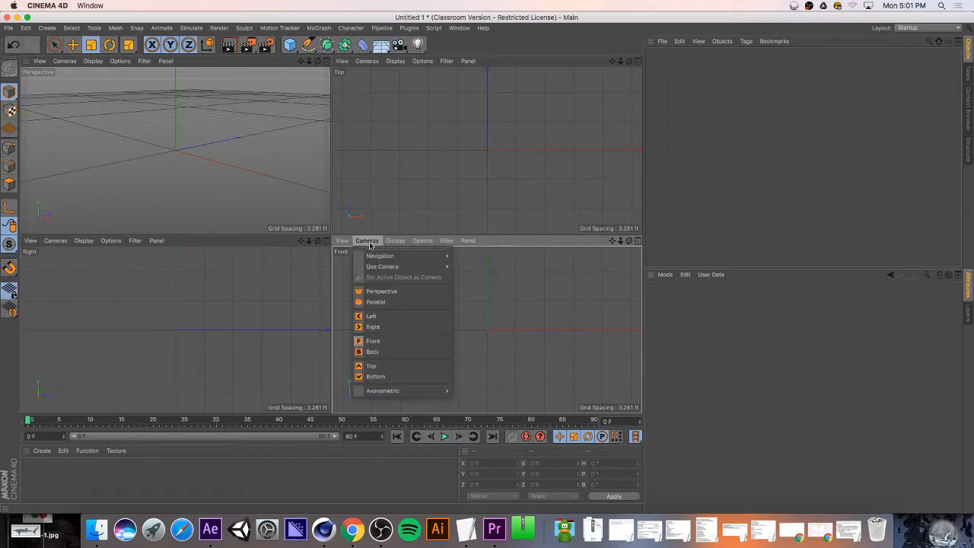
click(424, 241)
click(424, 241)
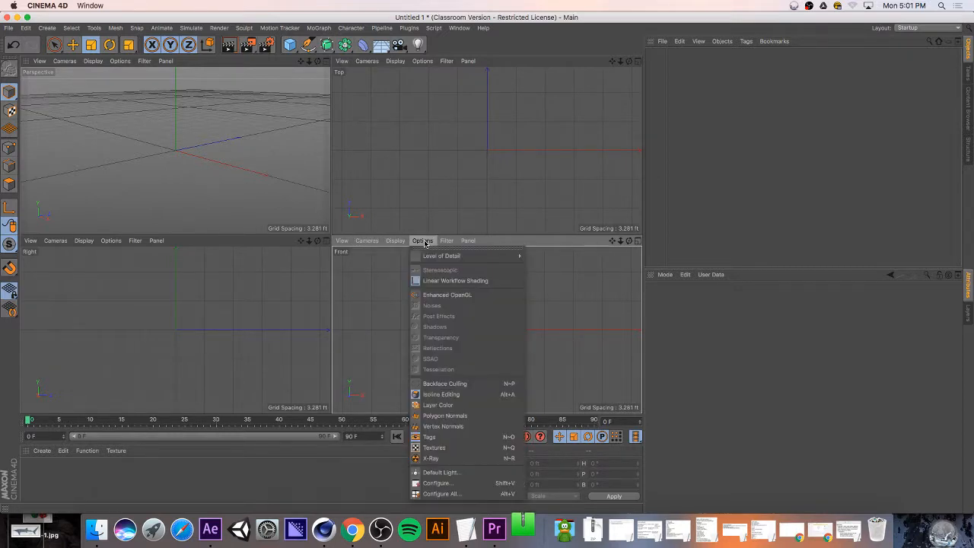
click(440, 483)
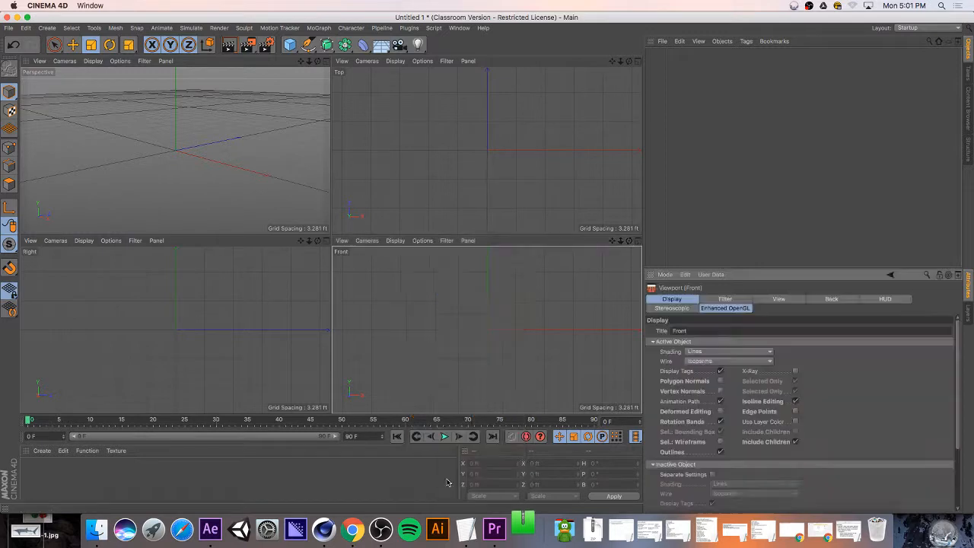
click(831, 299)
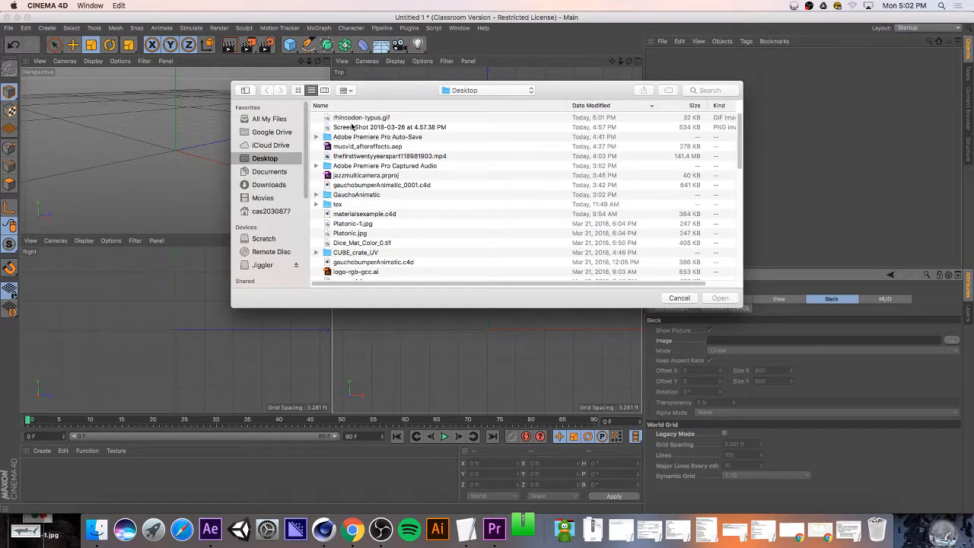
click(357, 119)
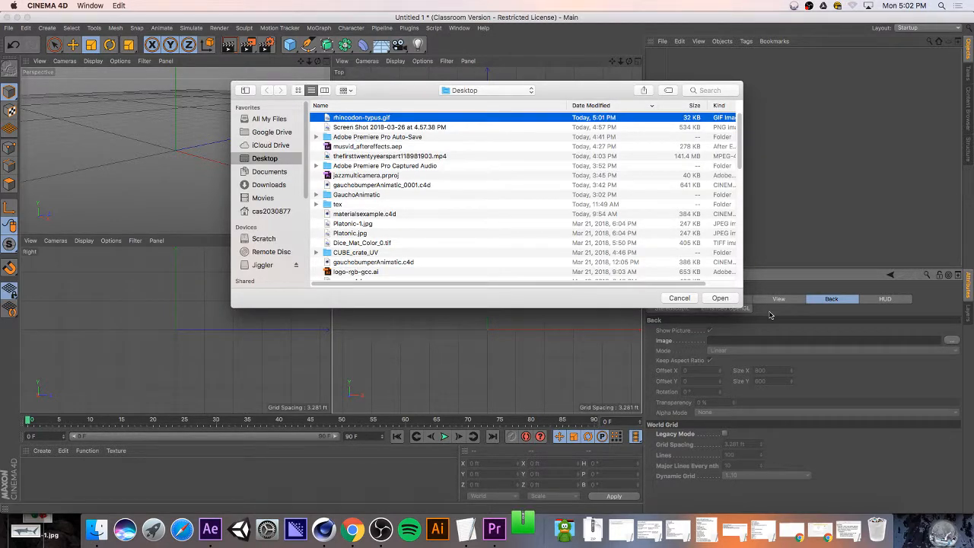
key(Return)
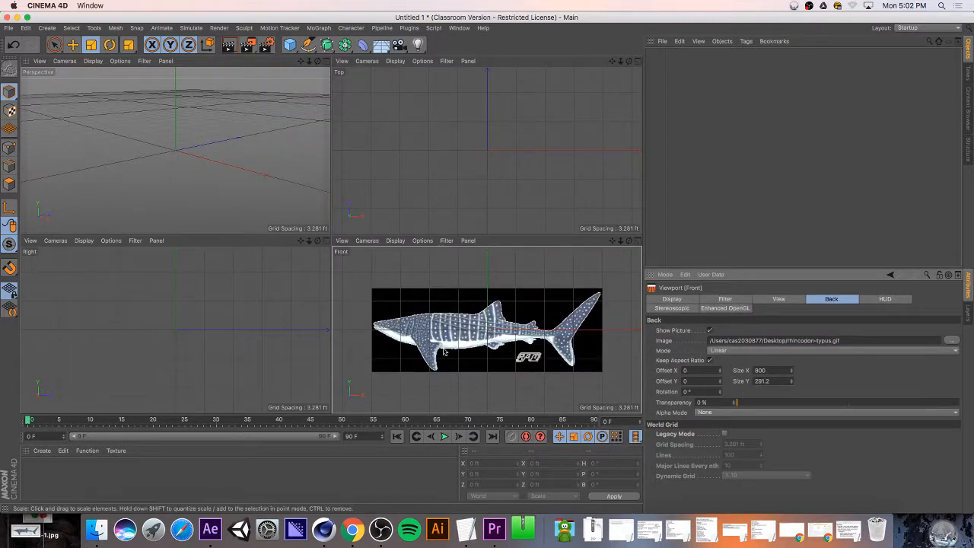
- Set the project scale unit to Feet in the project settings
key(super+b)
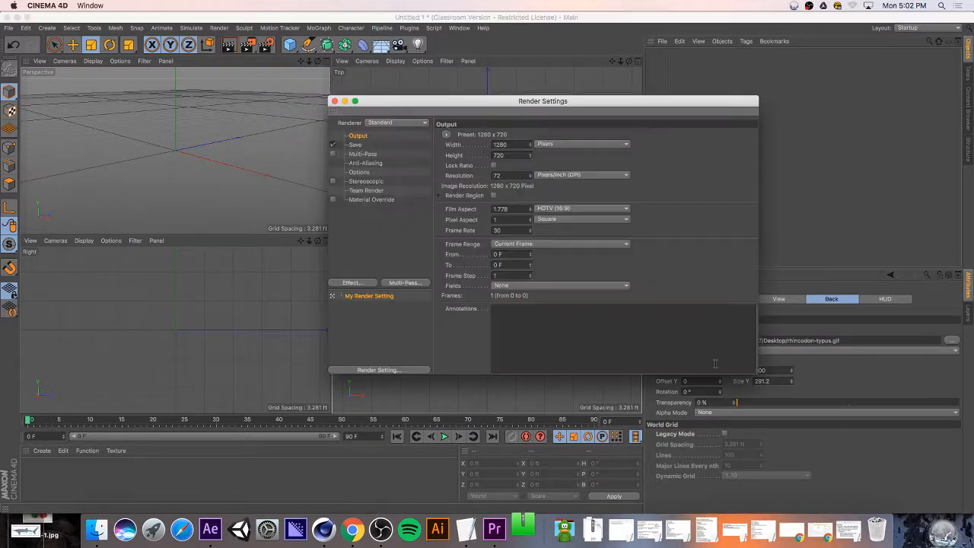
key(super+d)
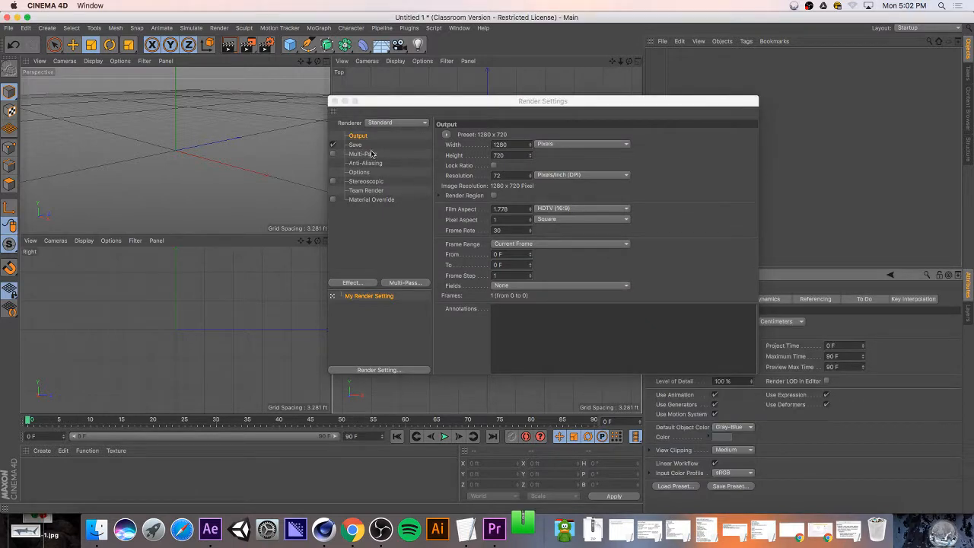
click(334, 101)
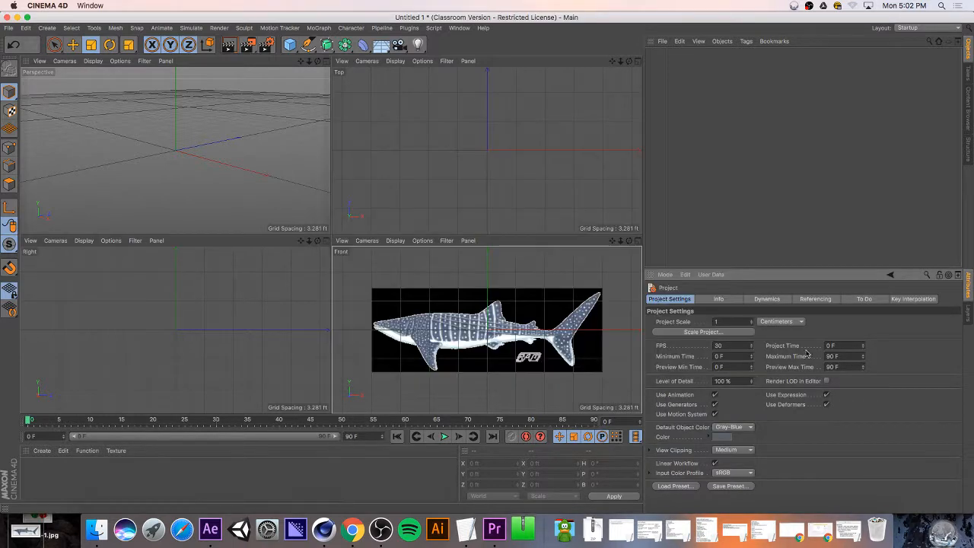
click(732, 300)
click(689, 299)
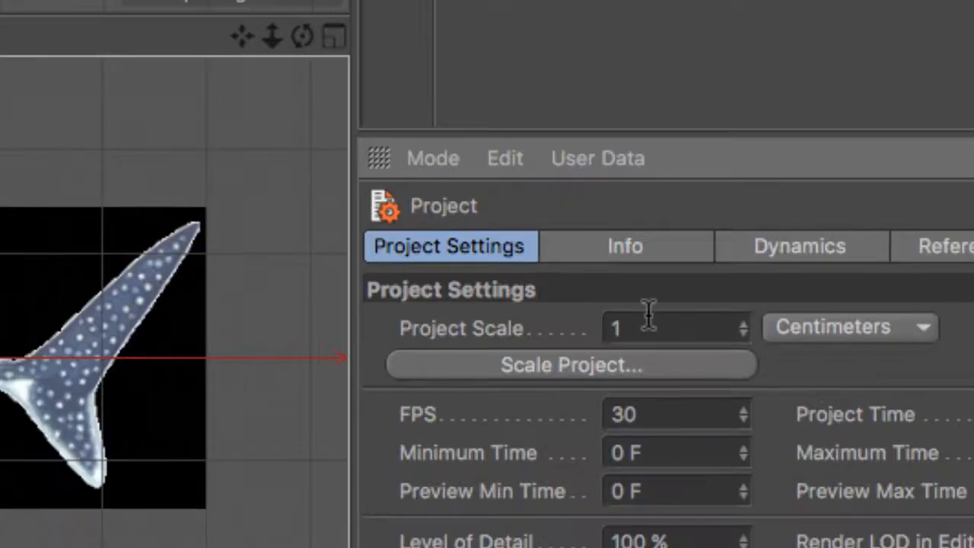
click(788, 323)
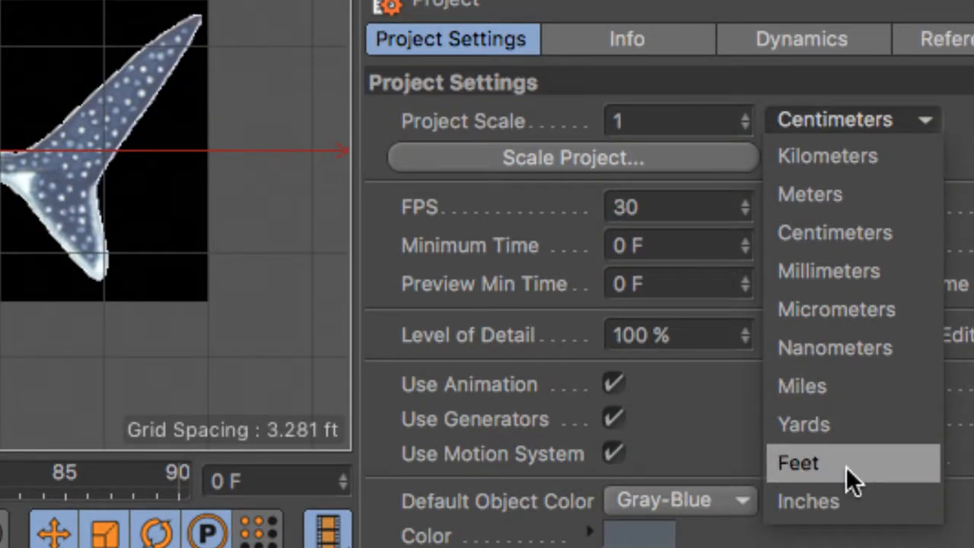
click(852, 465)
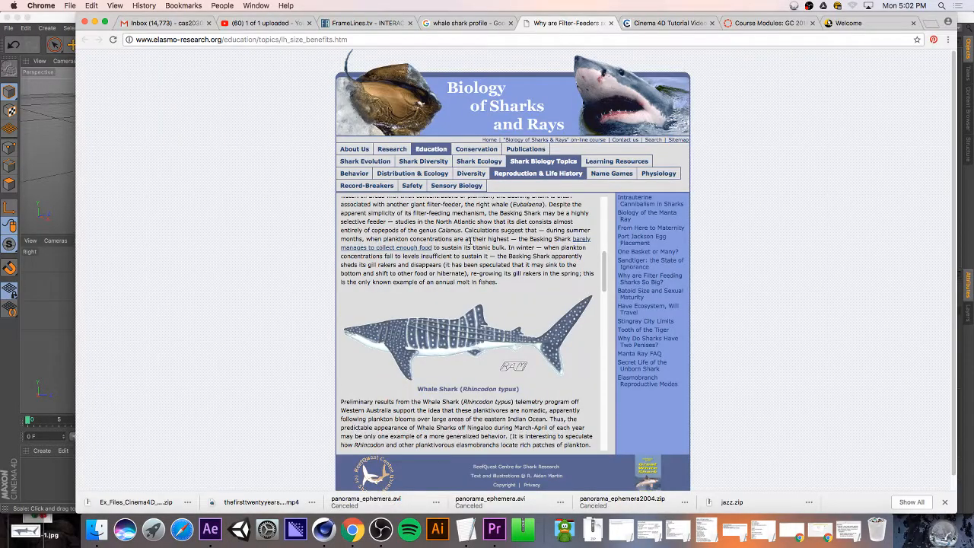
- Search Google in Chrome for "whale shark size", check the animal's length, and return to Cinema 4D
click(279, 40)
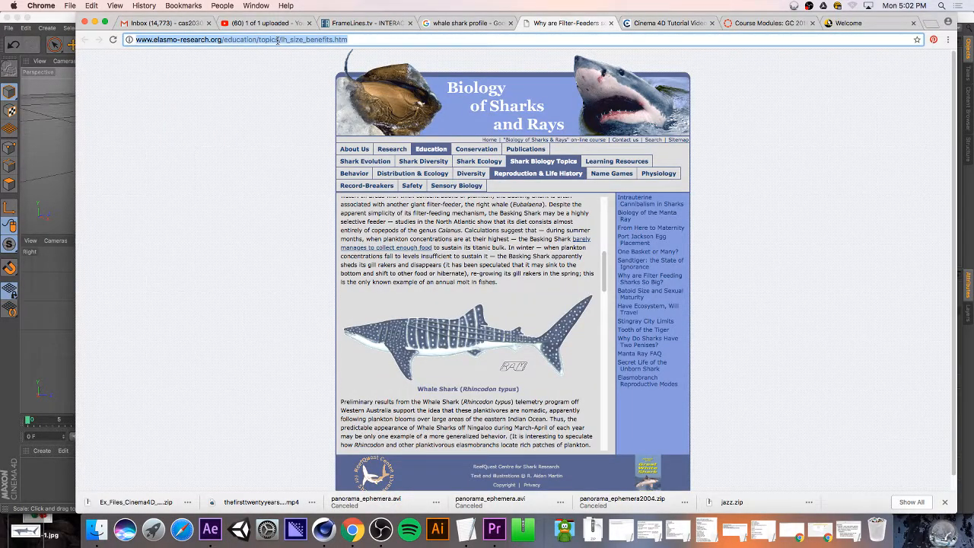
text(whale)
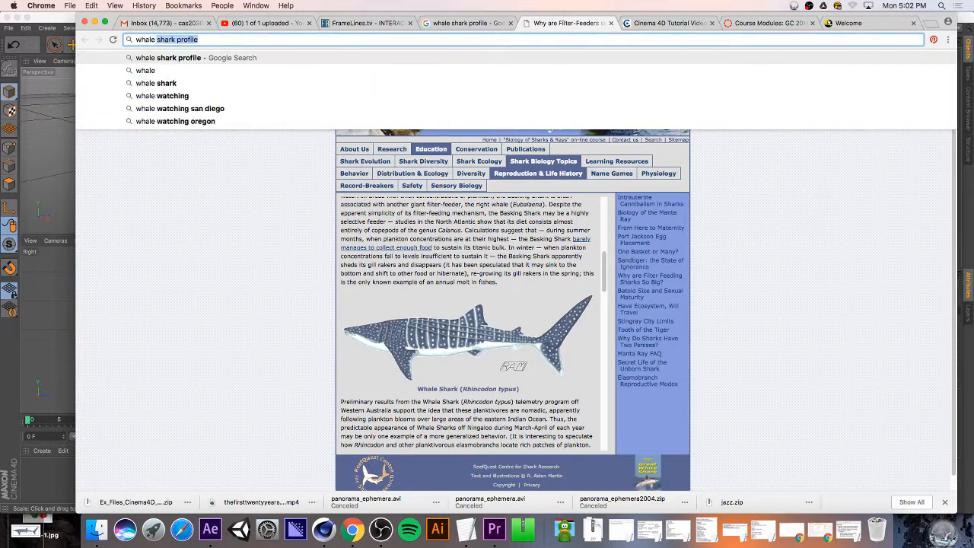
text( shark siz)
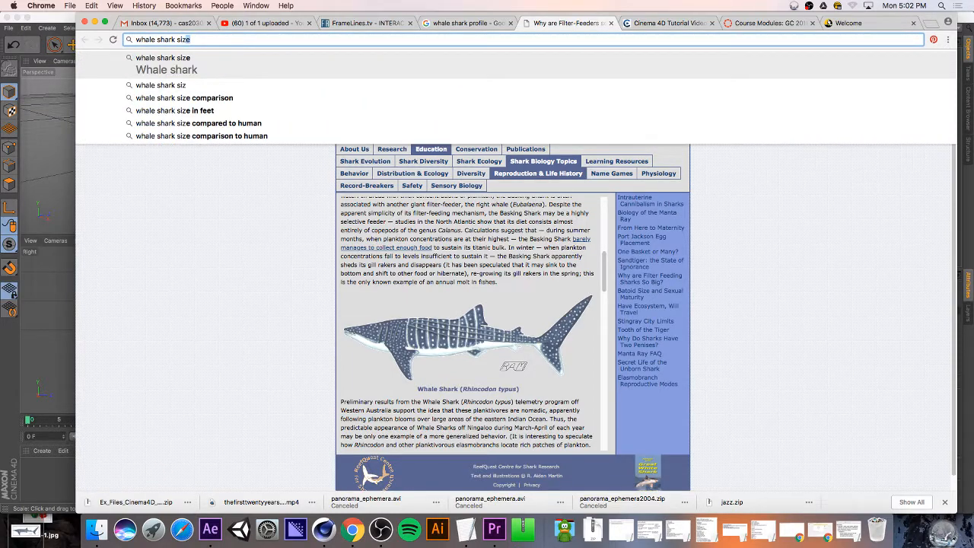
key(Return)
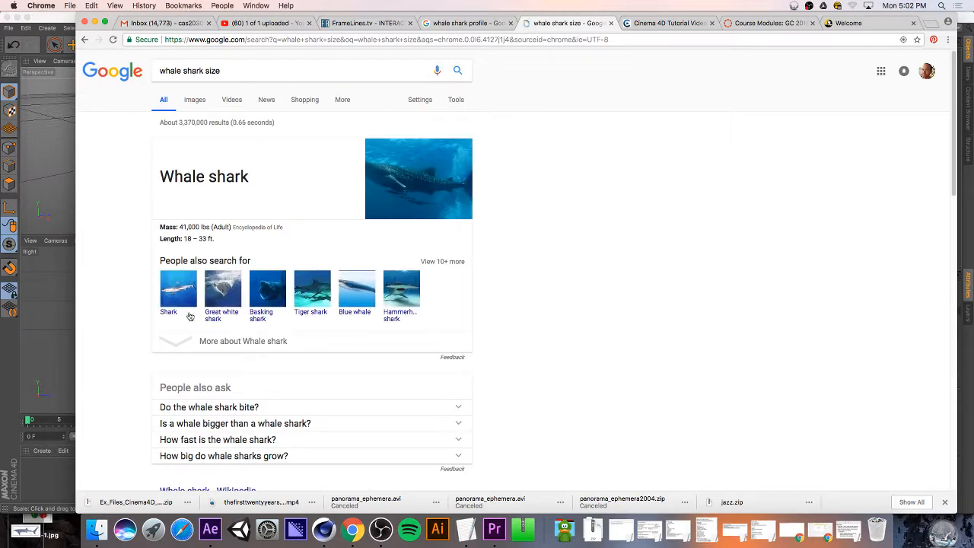
scroll(190, 312, down, 4)
scroll(190, 312, up, 4)
click(54, 195)
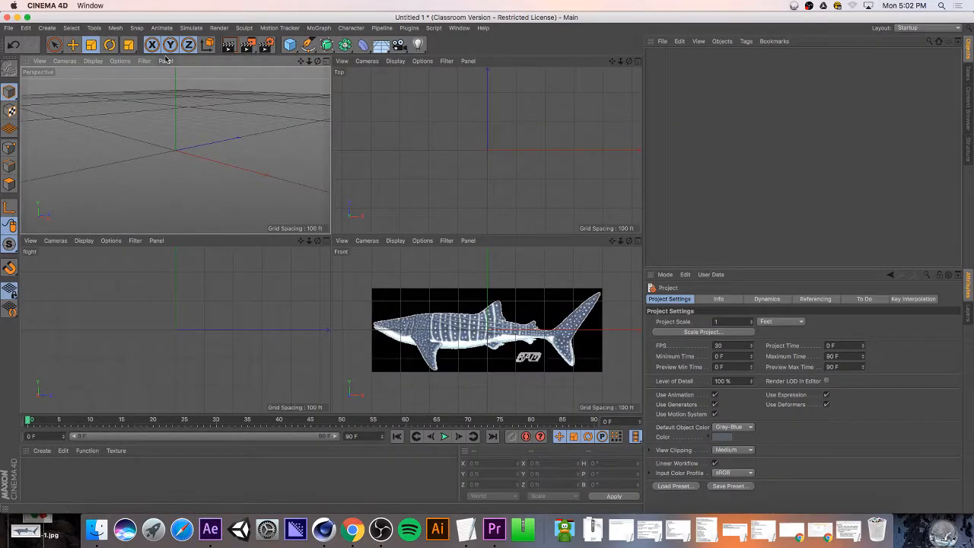
- Set the unit display to Feet in the Units preferences and close the preferences
click(8, 28)
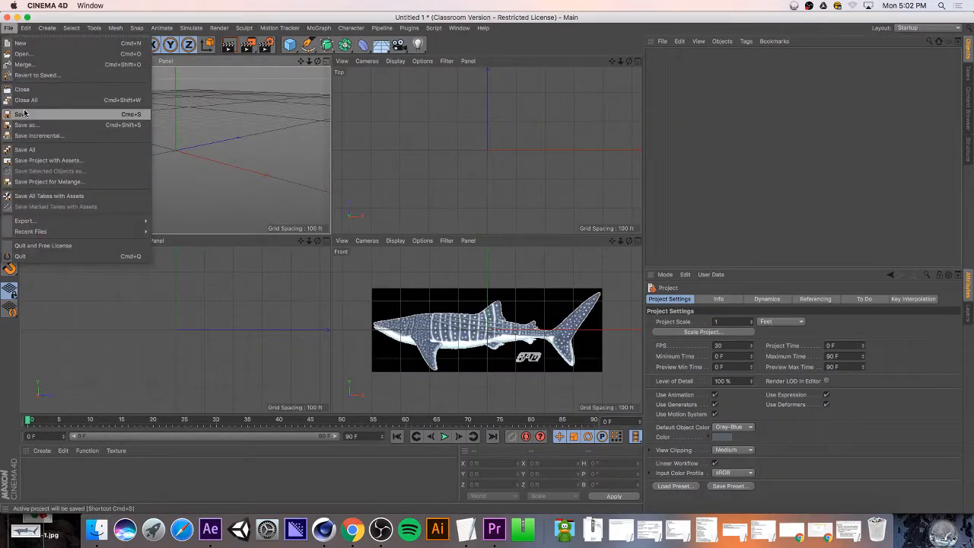
mouse_move(26, 29)
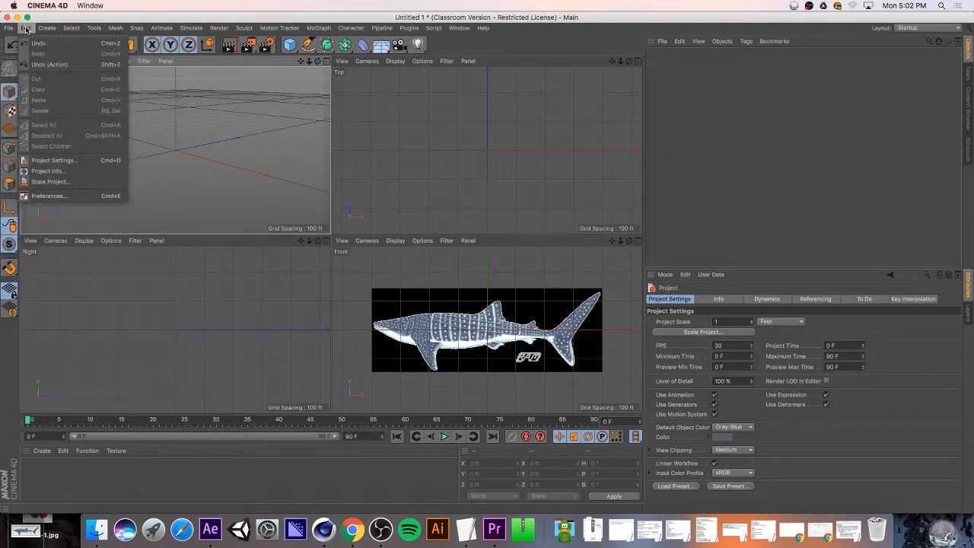
click(52, 204)
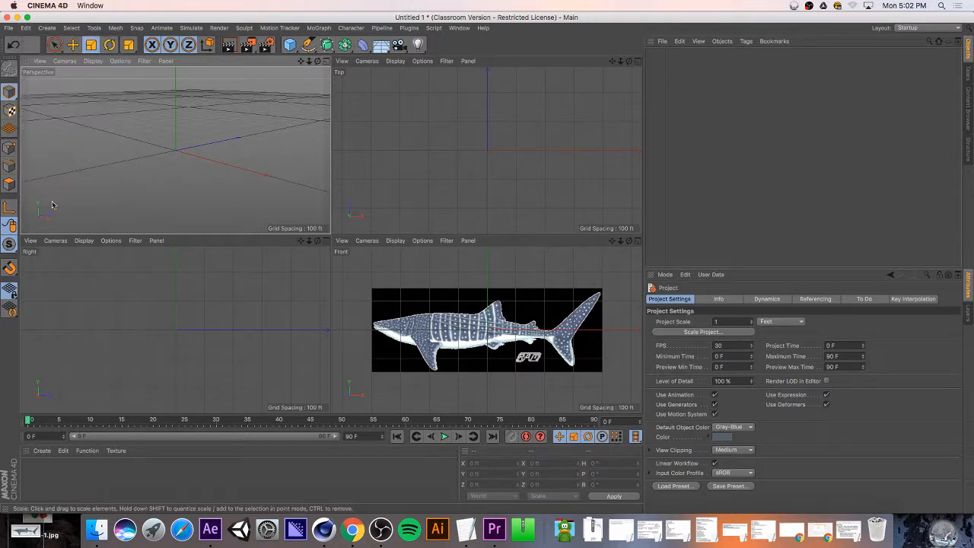
click(27, 28)
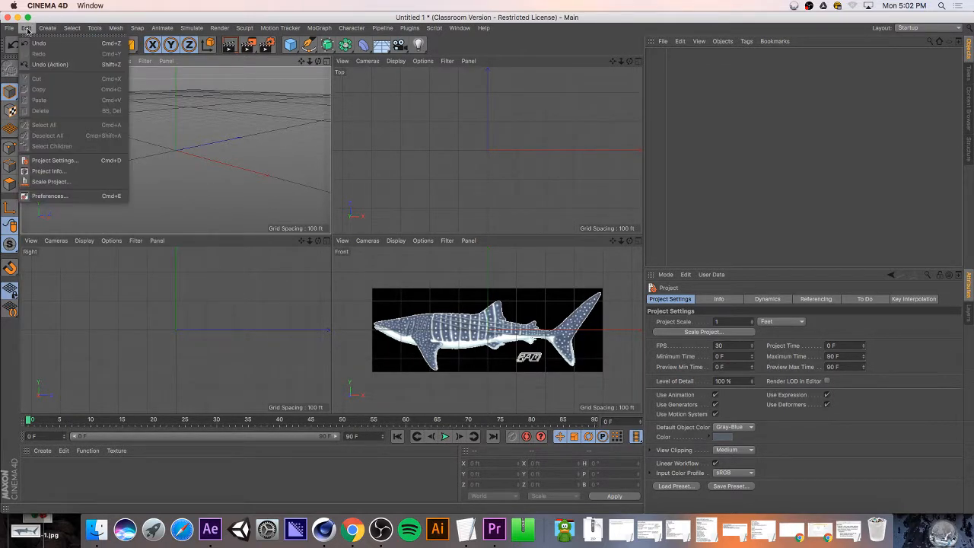
click(44, 197)
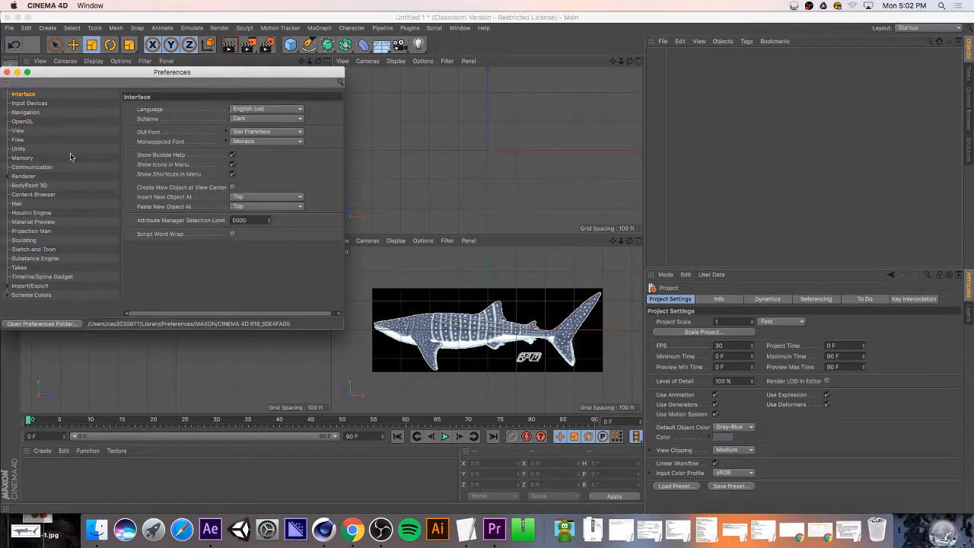
click(24, 104)
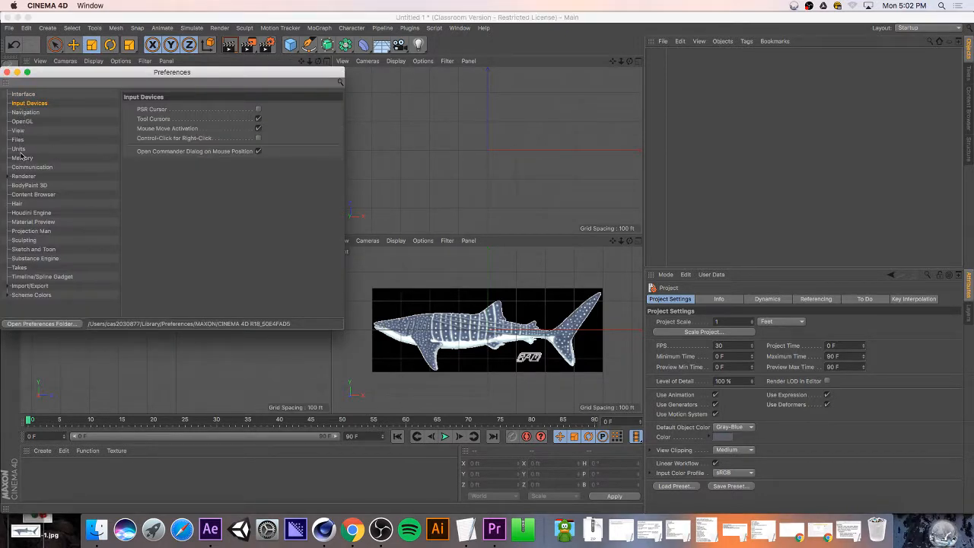
click(19, 149)
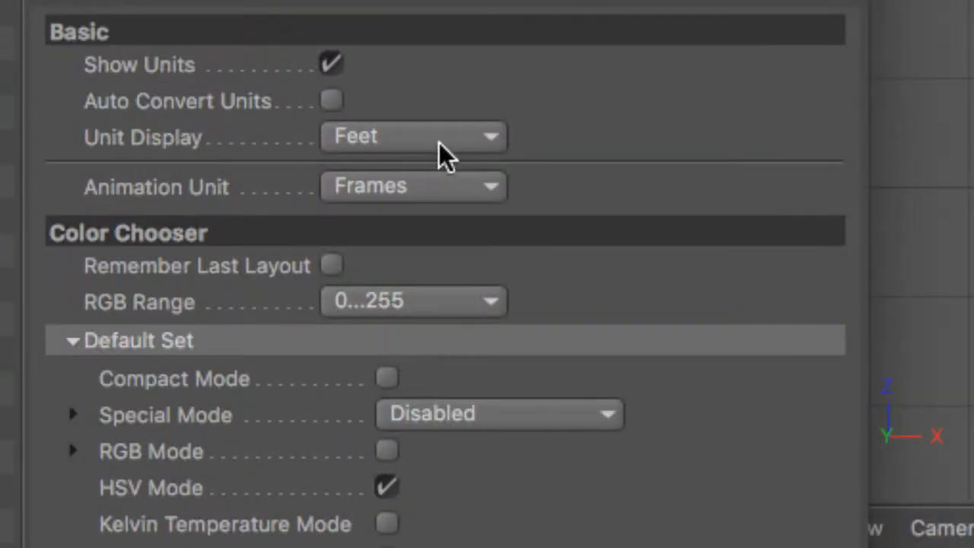
click(231, 138)
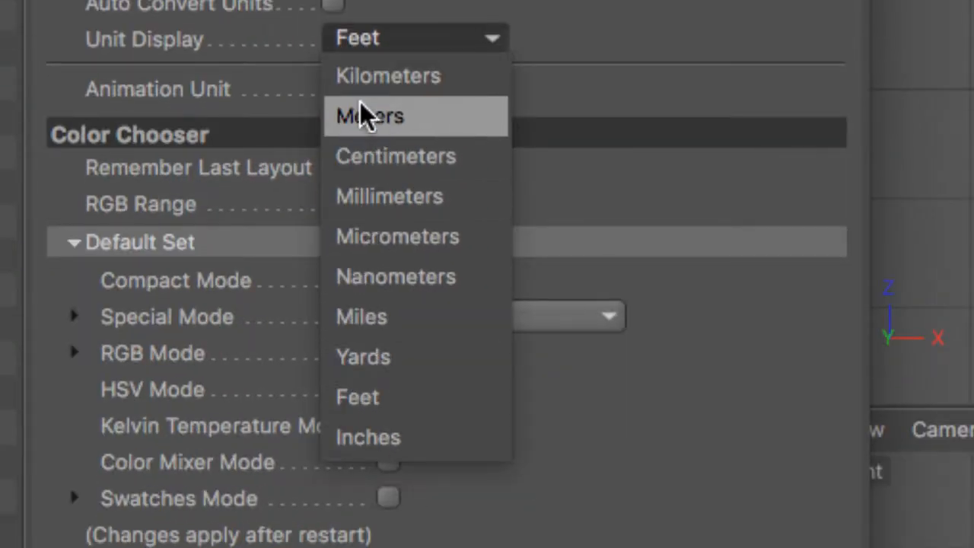
click(381, 401)
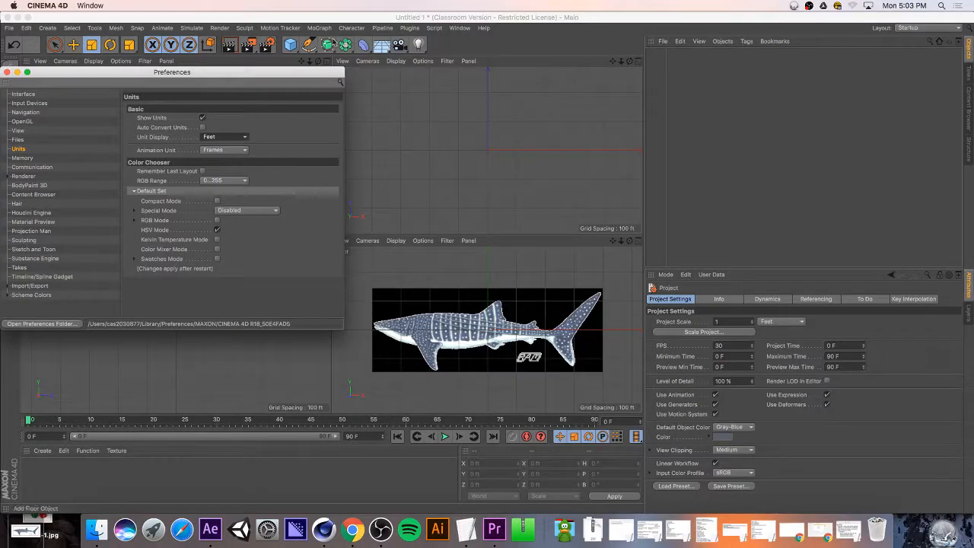
click(6, 75)
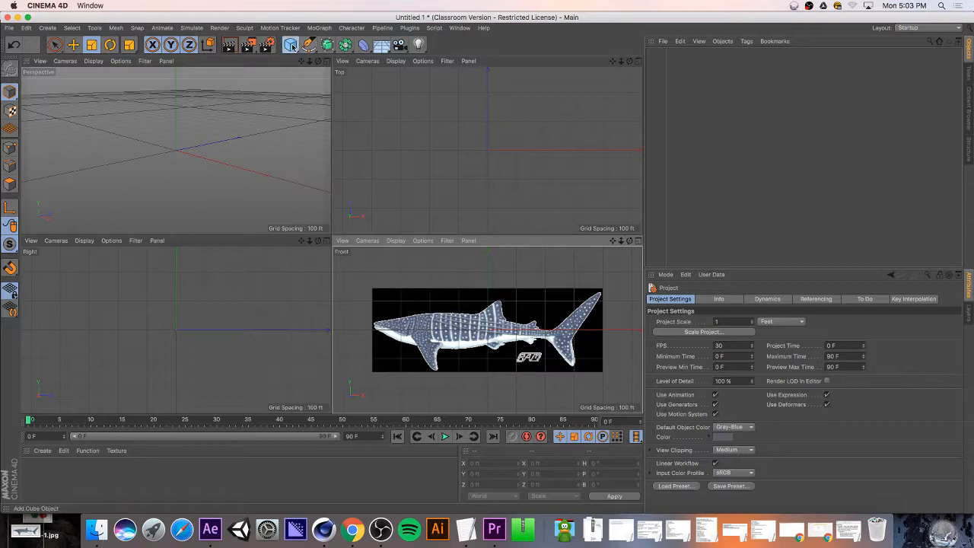
- Add a cube and set its size to 10 ft in X, 5 ft in Y and 25 ft in Z
drag(290, 44, 403, 60)
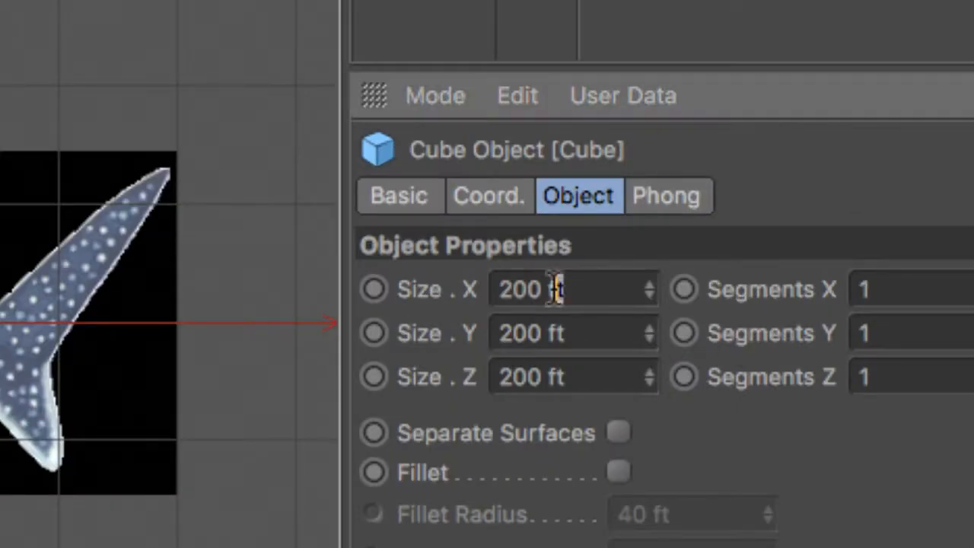
double_click(622, 305)
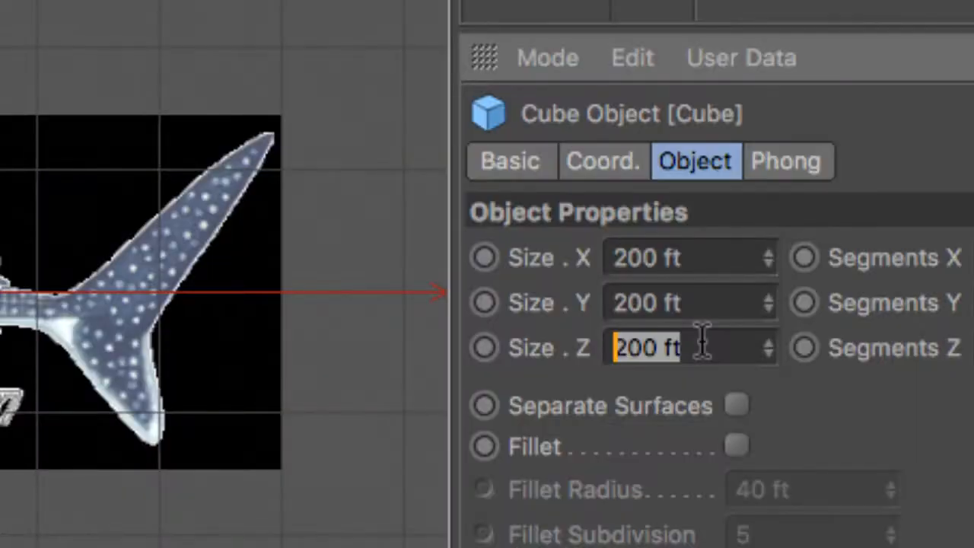
text(25)
key(Return)
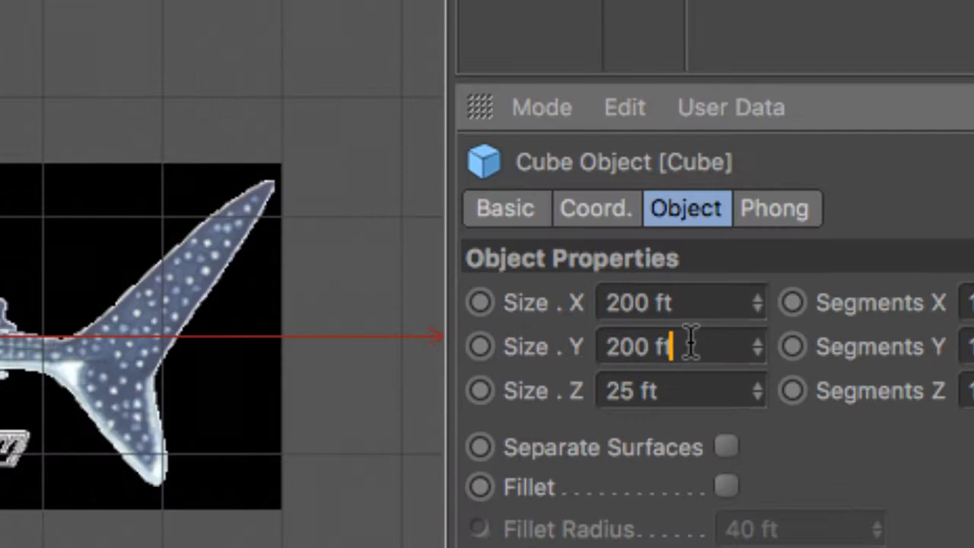
drag(701, 332, 676, 327)
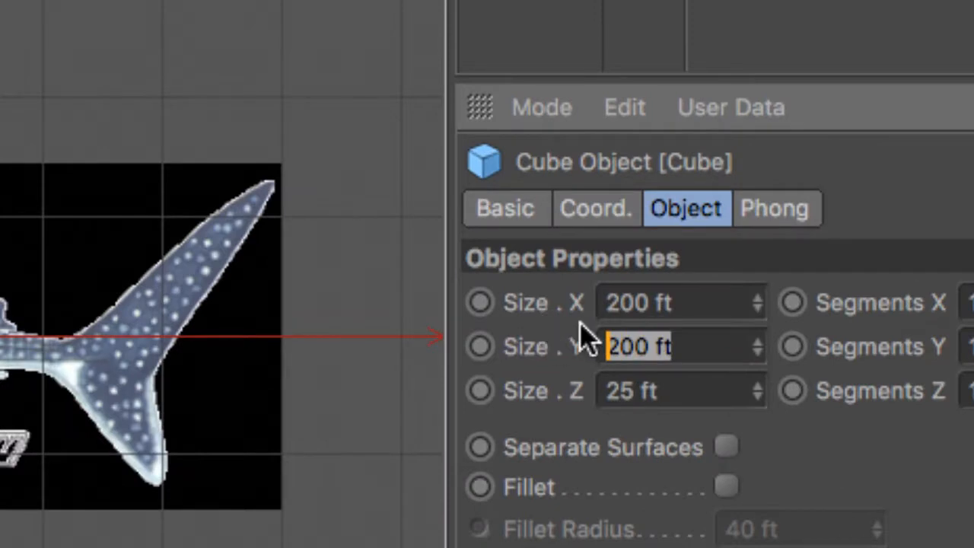
text(5)
key(Return)
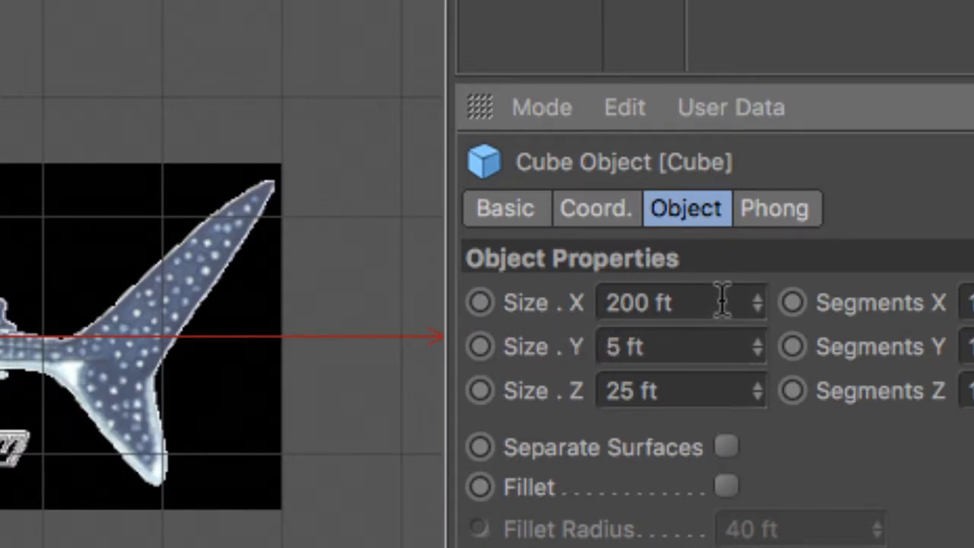
drag(718, 297, 449, 293)
text(10)
key(Return)
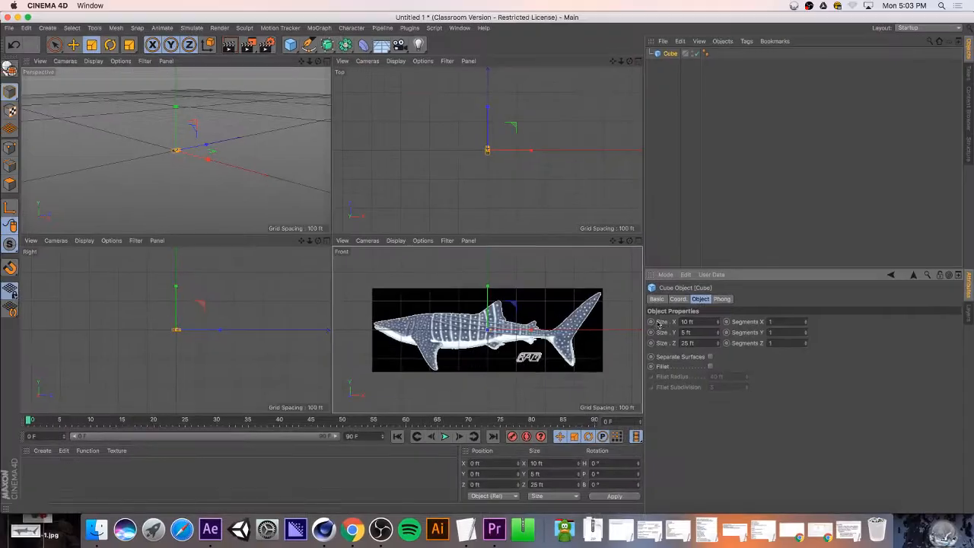
- Examine the cube's size against the shark background image in the Front viewport
scroll(487, 339, up, 3)
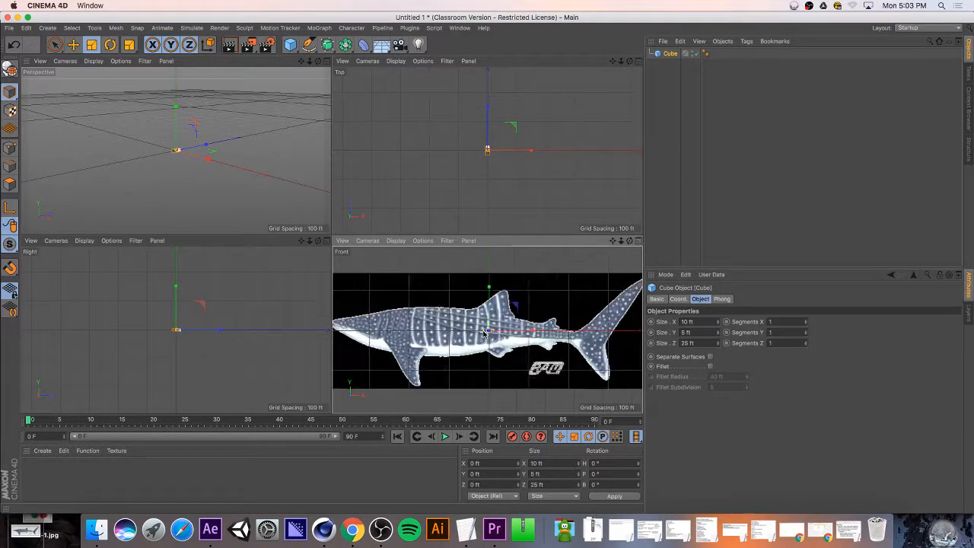
scroll(484, 332, down, 1)
click(688, 342)
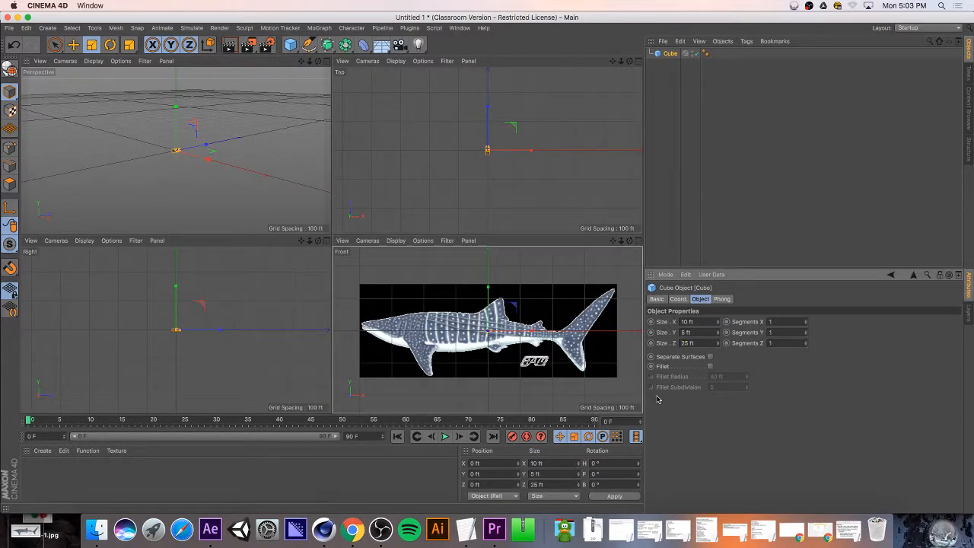
scroll(490, 334, up, 10)
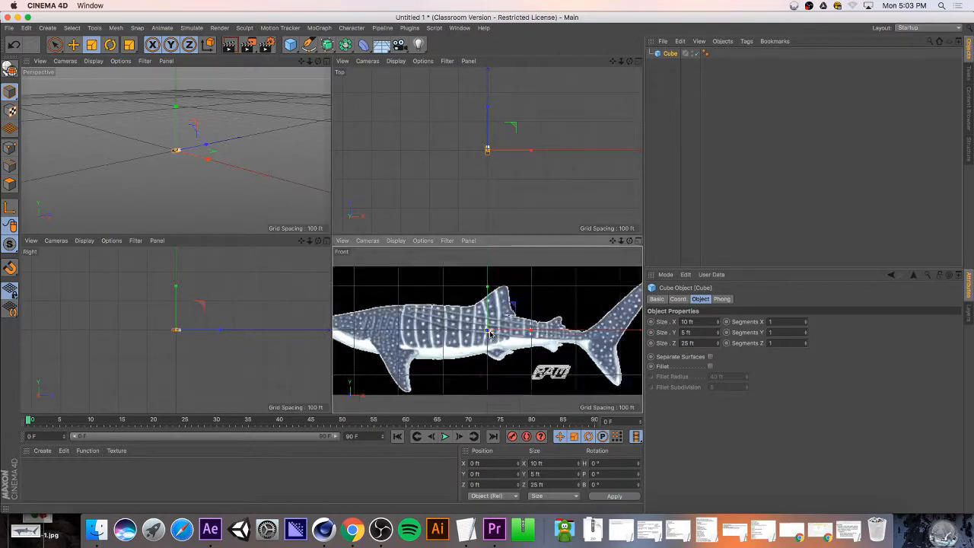
scroll(490, 334, up, 3)
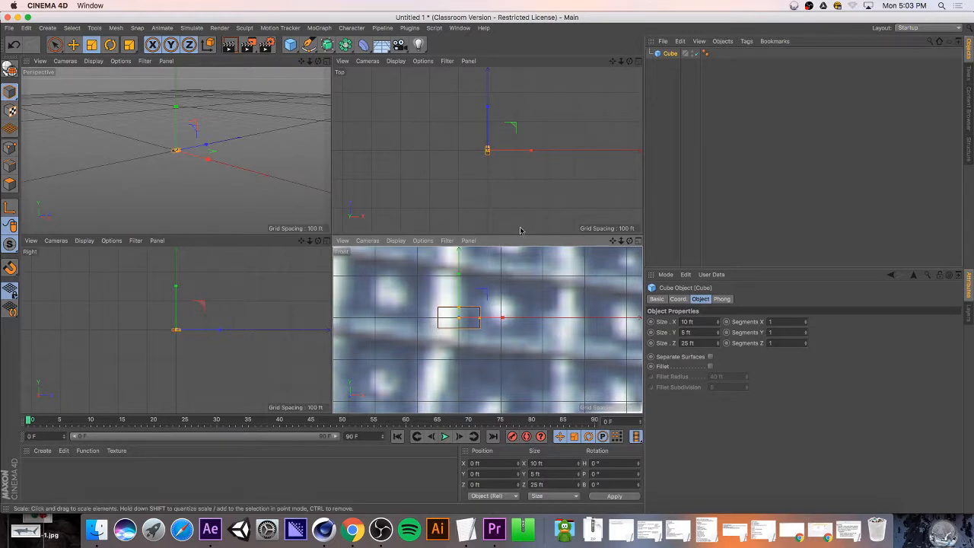
click(382, 242)
mouse_move(395, 242)
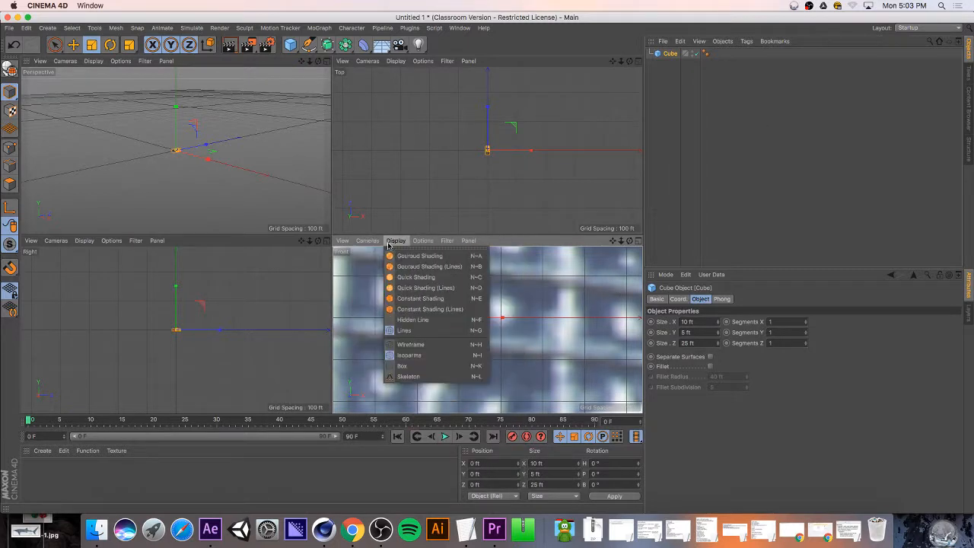
click(606, 279)
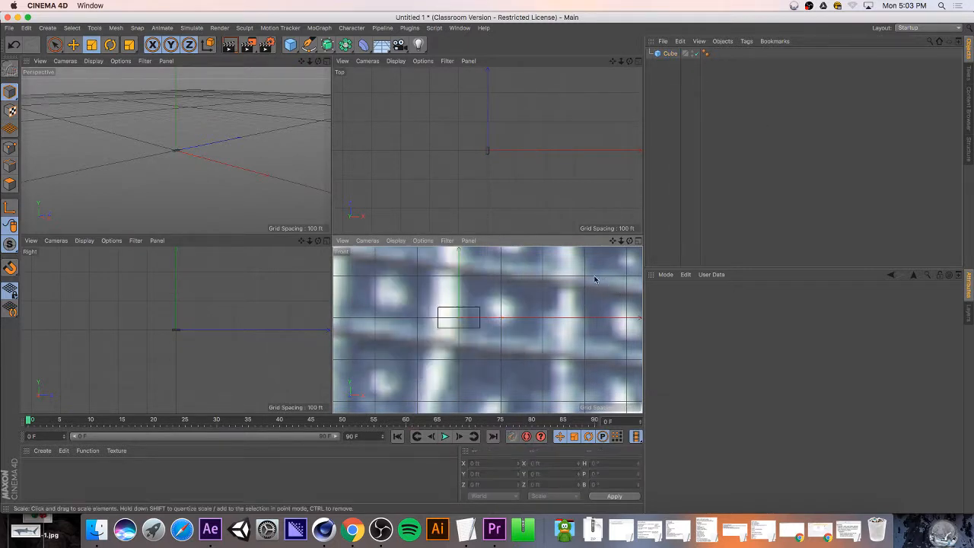
click(471, 316)
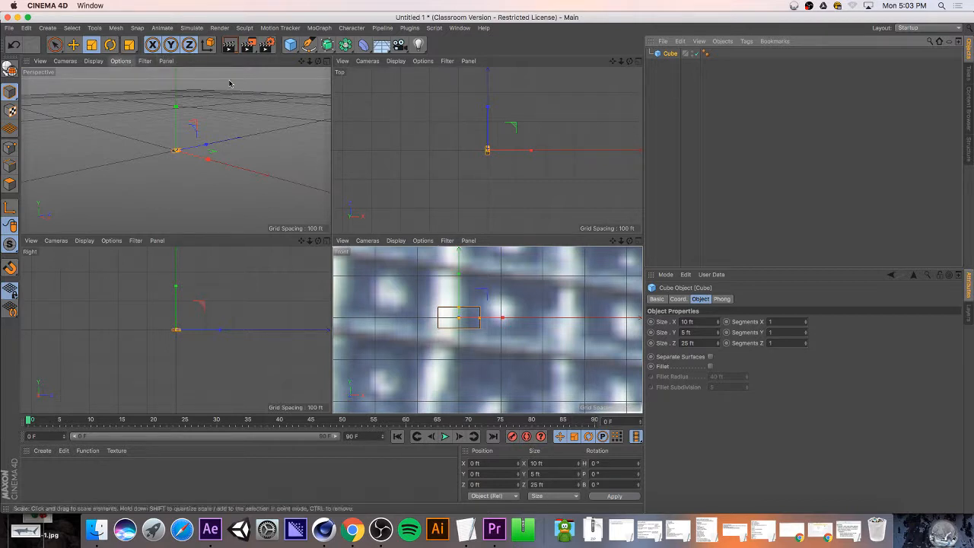
- Reduce the Front viewport's background image to a Size X of 10 with its aspect ratio kept, matching the cube's width
click(422, 241)
click(424, 484)
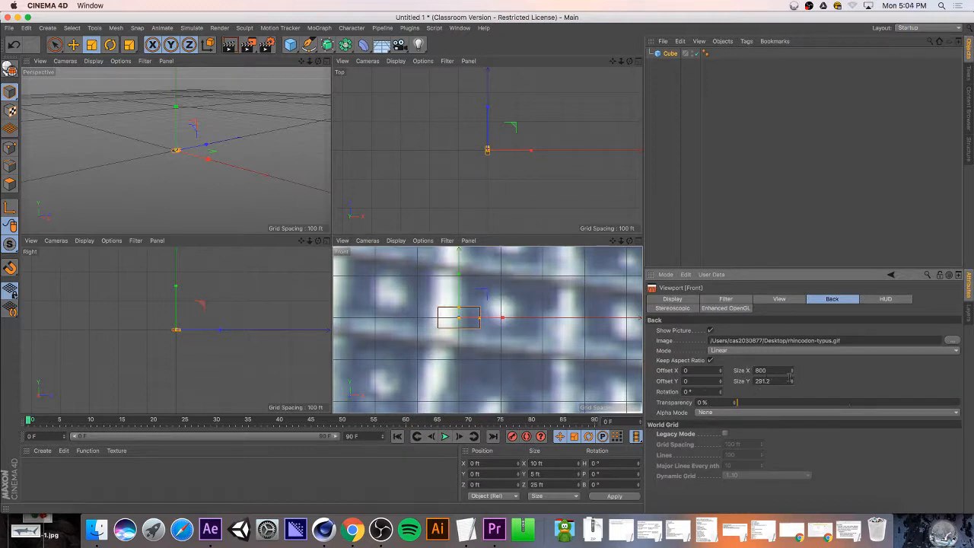
drag(791, 370, 792, 510)
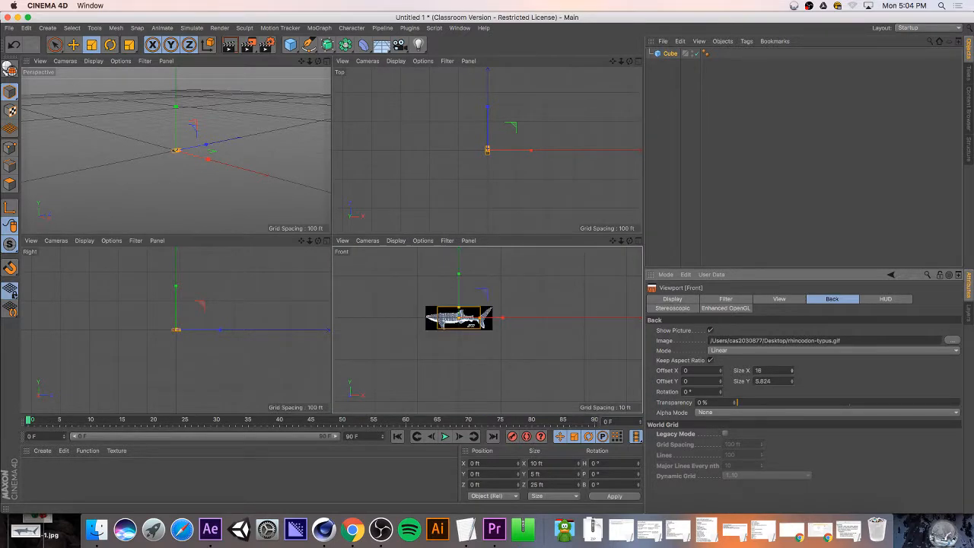
drag(792, 371, 791, 377)
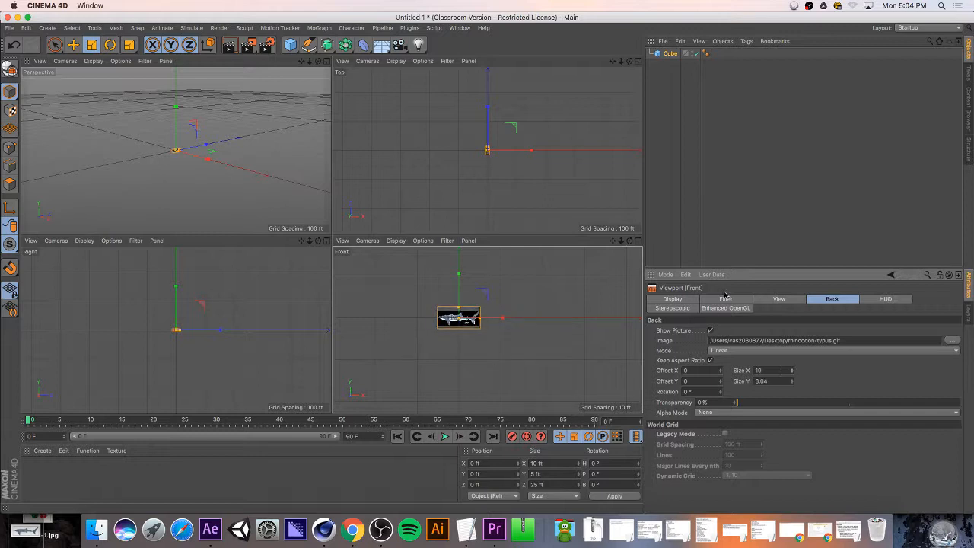
- Lower the cube's height to about 3.17 ft in the Front viewport to fit the shark's height in the image
scroll(438, 317, up, 10)
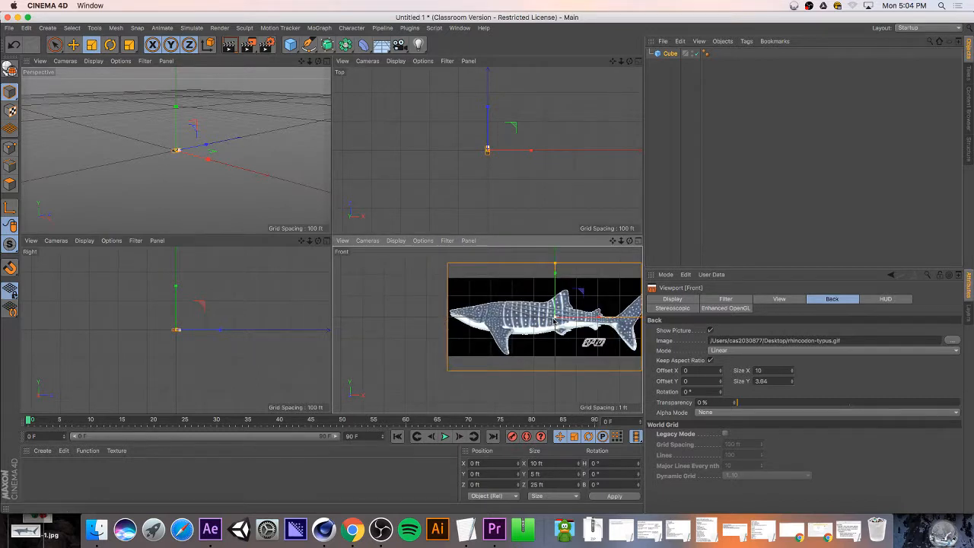
middle_drag(553, 319, 447, 315)
scroll(444, 318, up, 8)
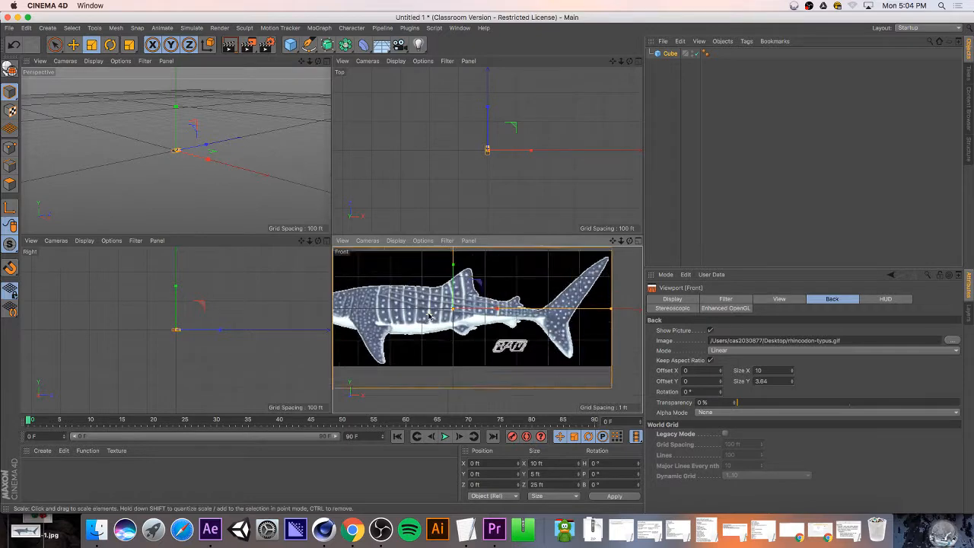
scroll(460, 328, down, 8)
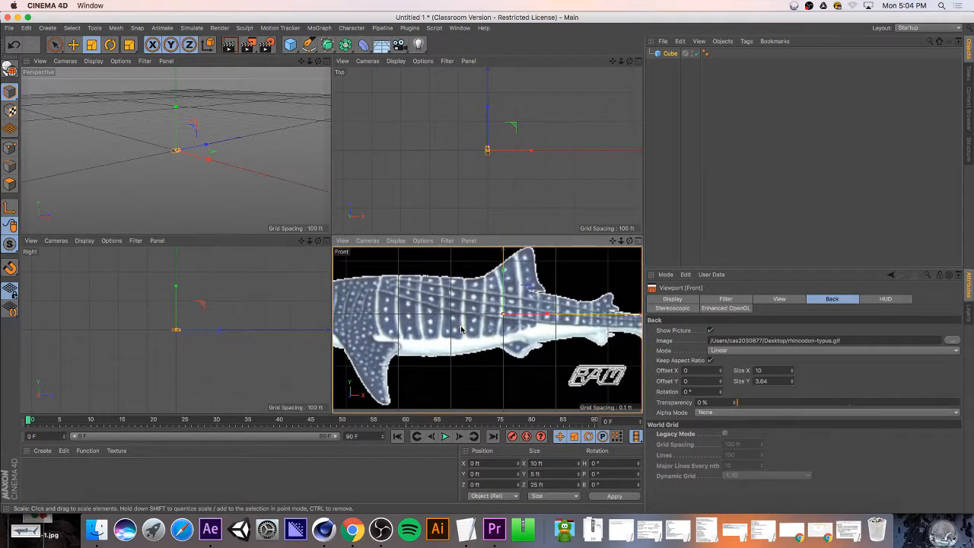
scroll(460, 329, down, 1)
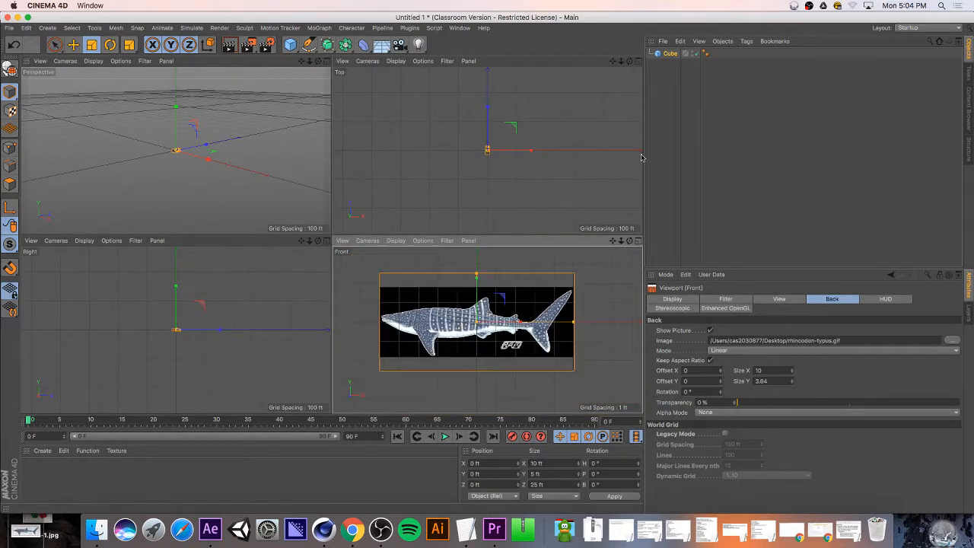
drag(478, 275, 477, 294)
scroll(488, 160, down, 3)
scroll(486, 152, up, 5)
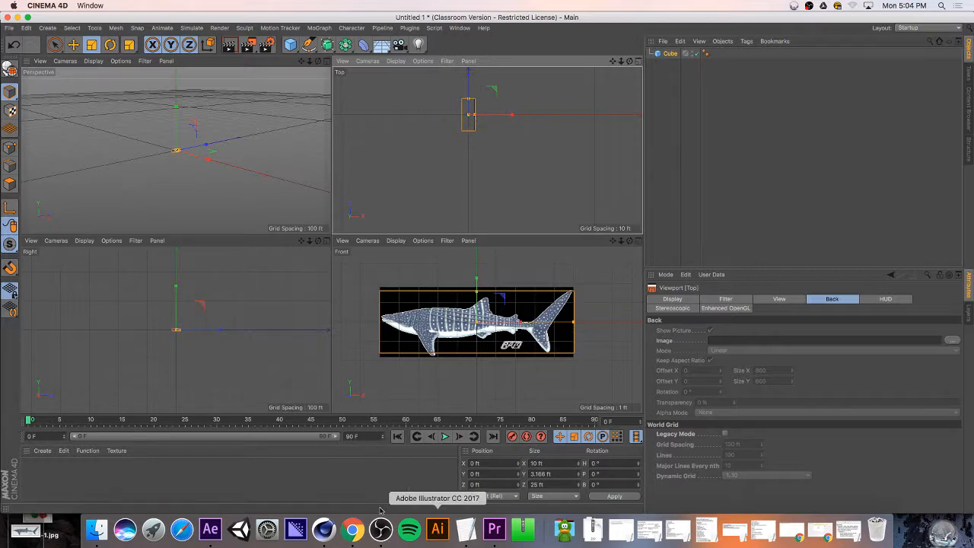
- Switch to Finder and sort the Downloads folder by name
click(97, 530)
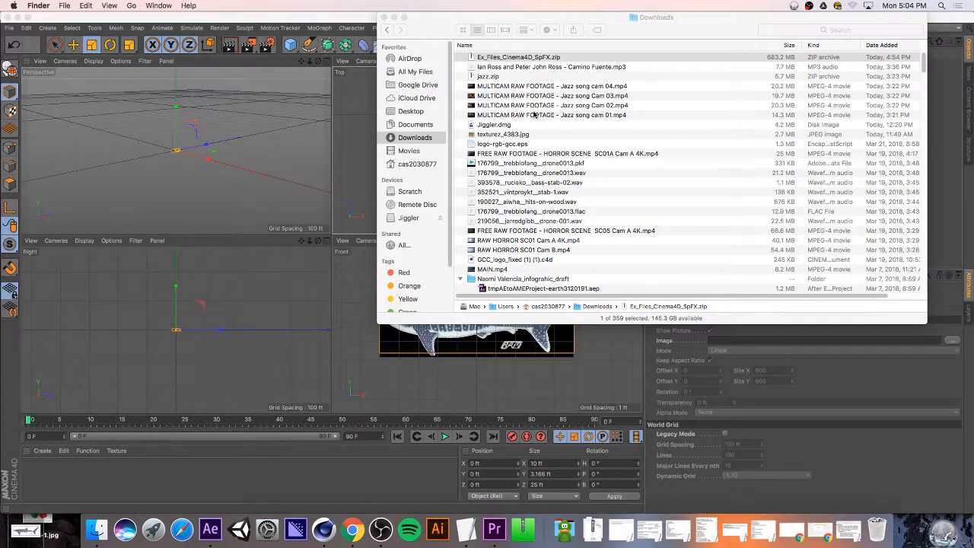
scroll(517, 141, down, 20)
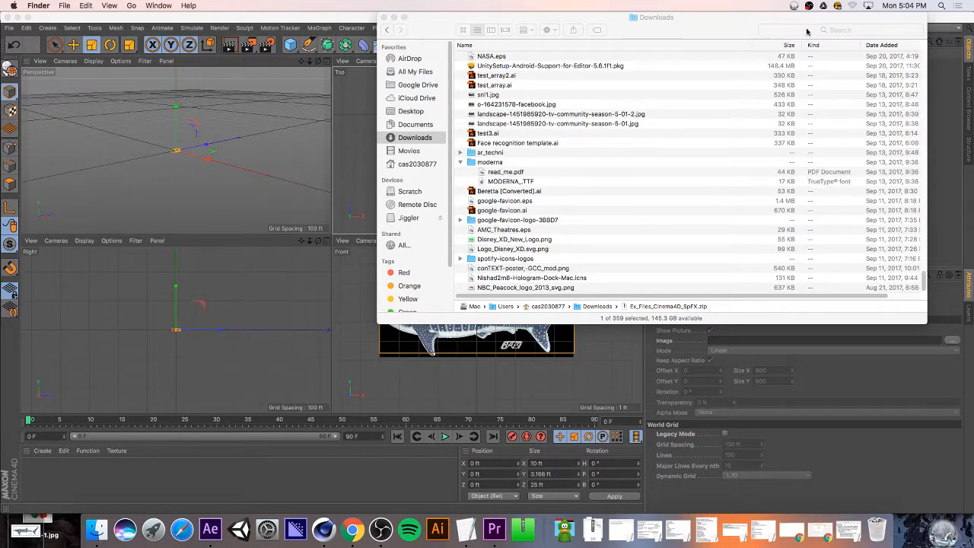
scroll(551, 76, up, 20)
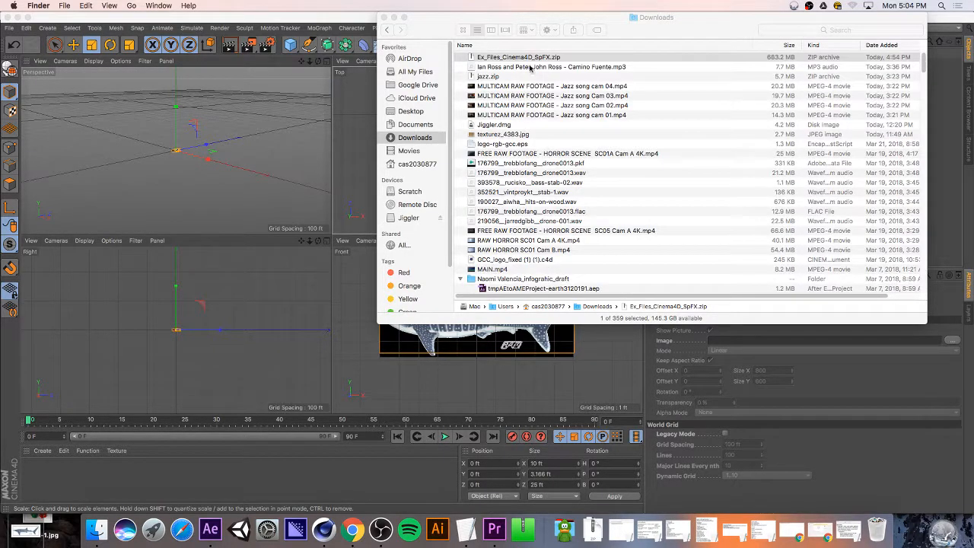
click(493, 46)
click(494, 46)
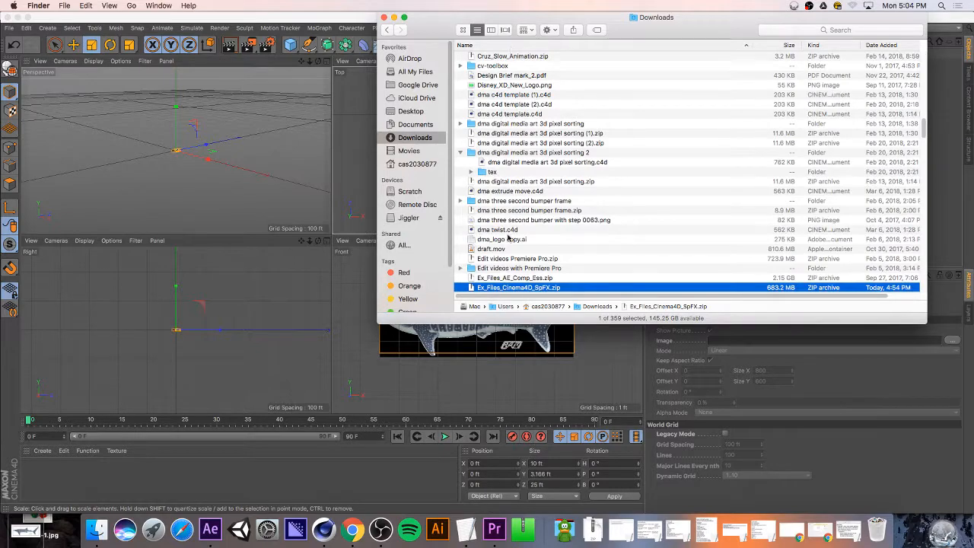
- Locate and select the exercise archive Ex_Files_Cinema4D_SpFX.zip in the Downloads folder
scroll(503, 267, down, 4)
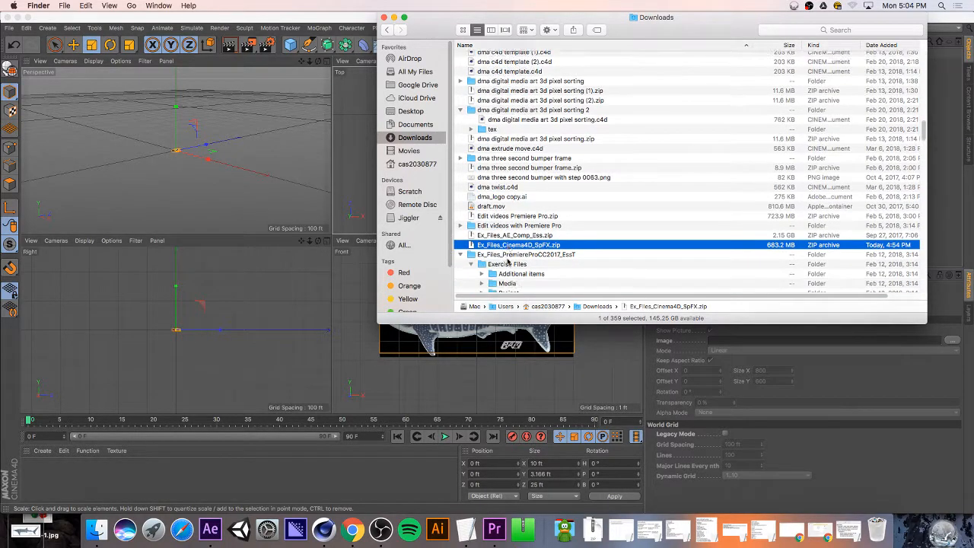
click(511, 254)
scroll(529, 242, down, 6)
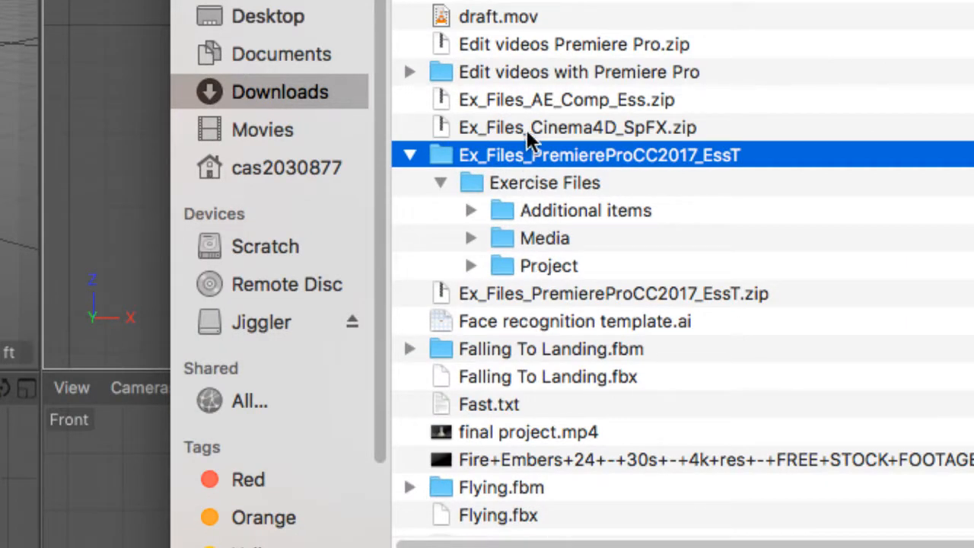
click(499, 128)
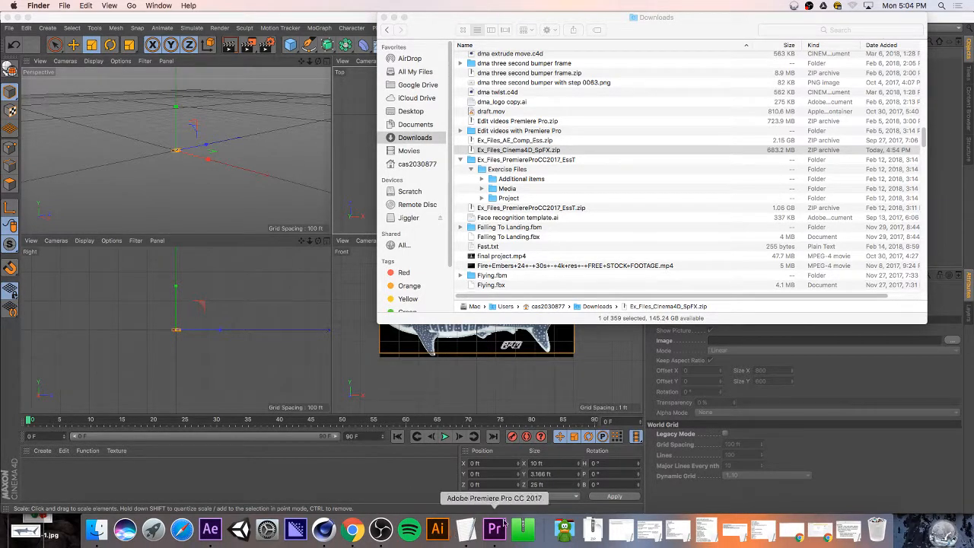
click(507, 157)
click(507, 158)
click(506, 152)
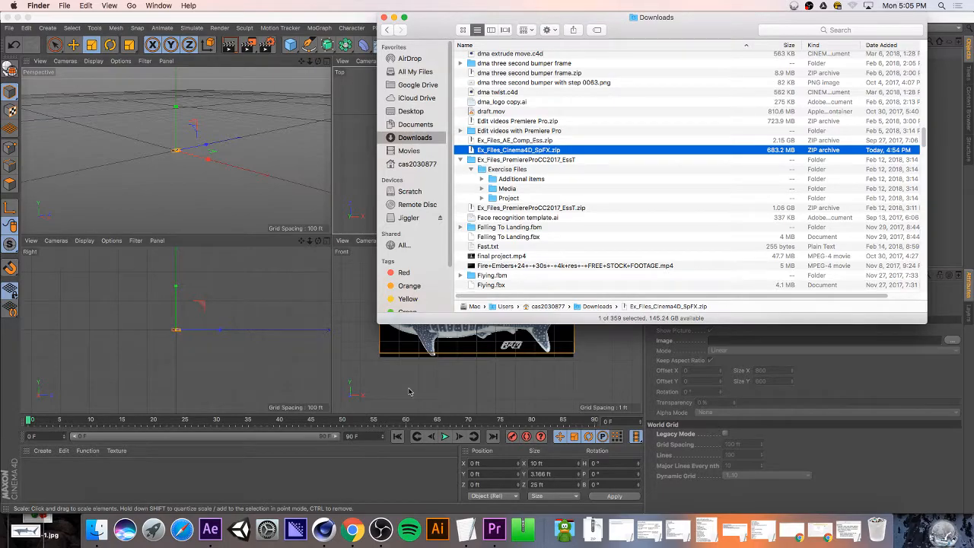
- Return to Cinema 4D and lower the cube's height to about 1.44 ft in the Front viewport to fit the shark's body
click(480, 384)
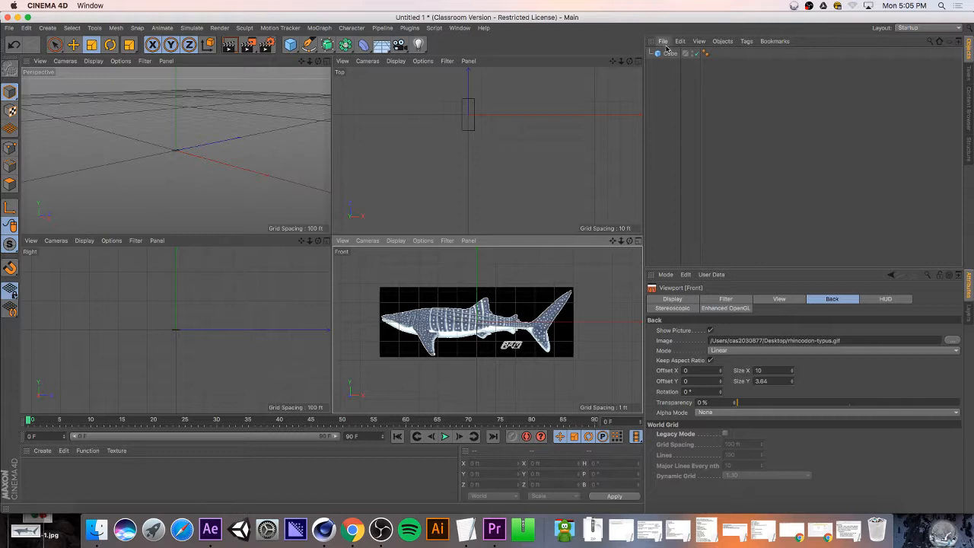
click(670, 53)
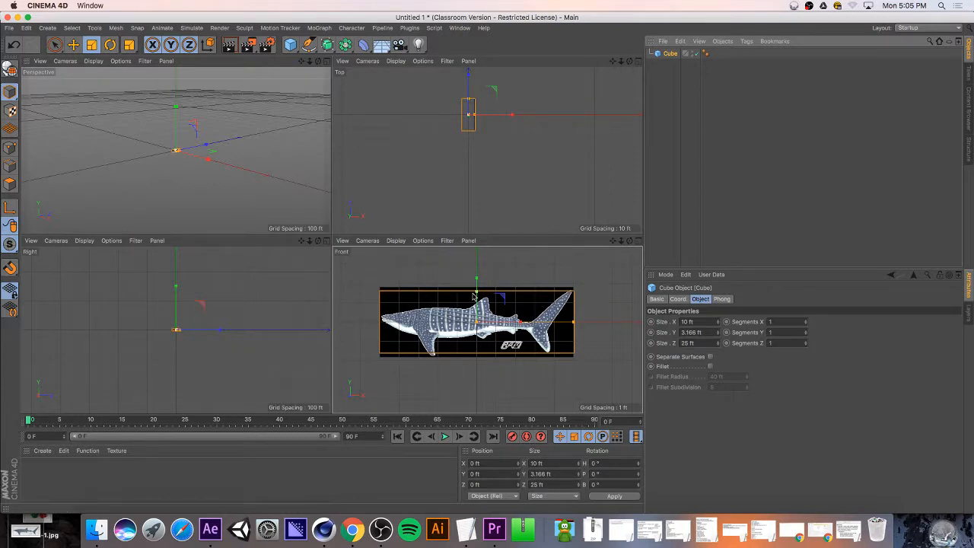
drag(477, 295, 480, 297)
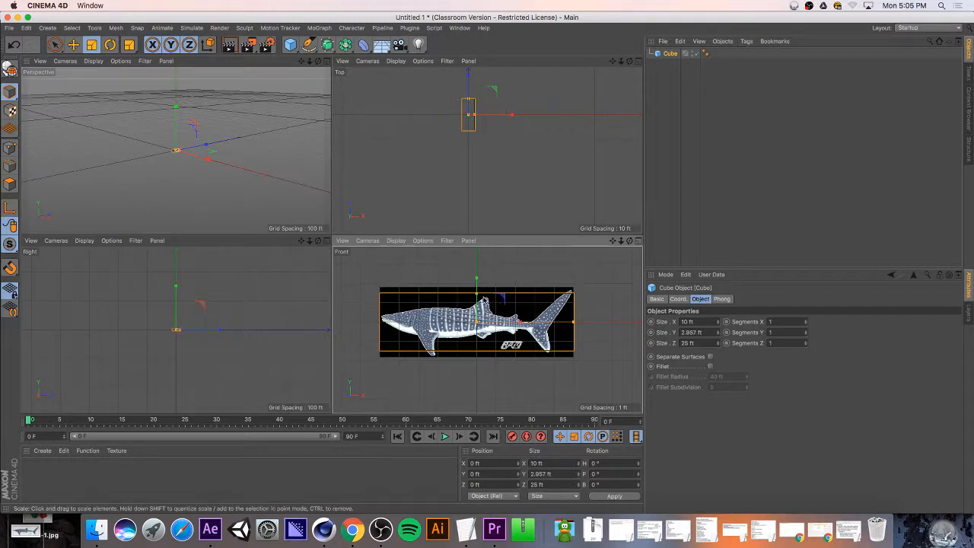
drag(478, 299, 477, 309)
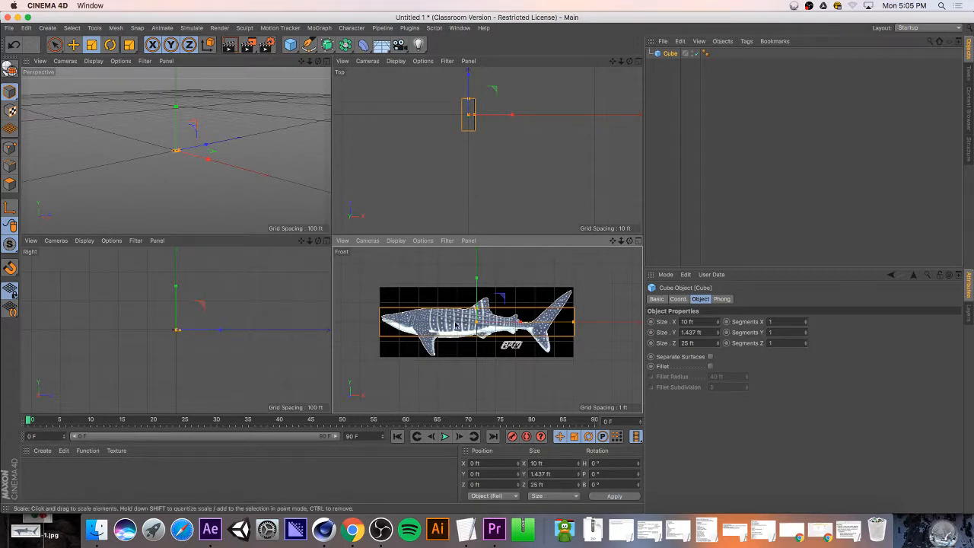
- Make the cube editable and nest it under a new Subdivision Surface
click(638, 240)
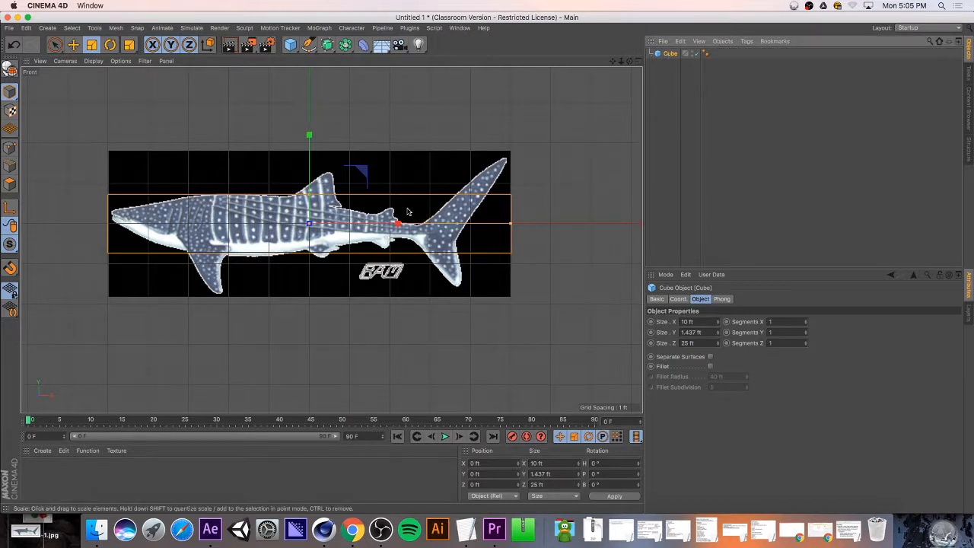
key(c)
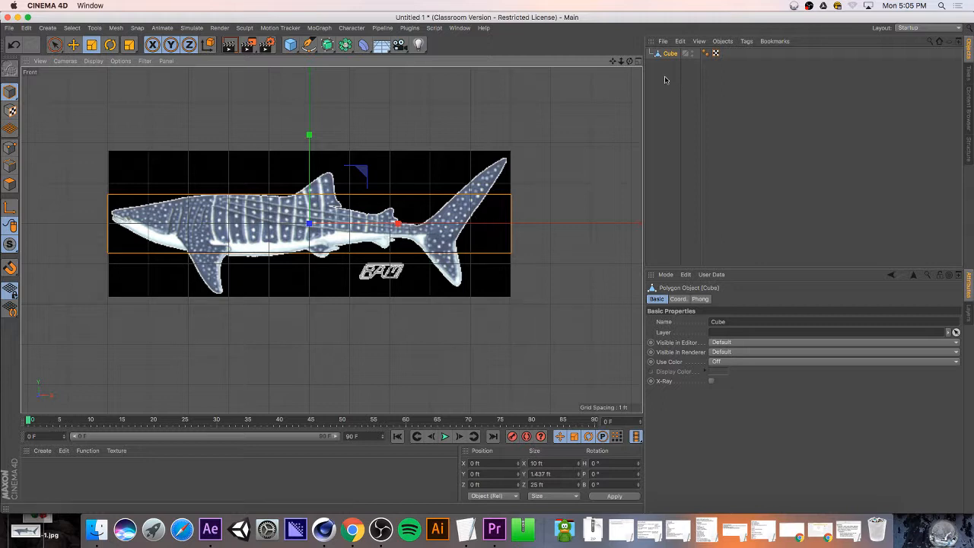
drag(312, 45, 367, 59)
drag(670, 64, 672, 56)
middle_click(391, 99)
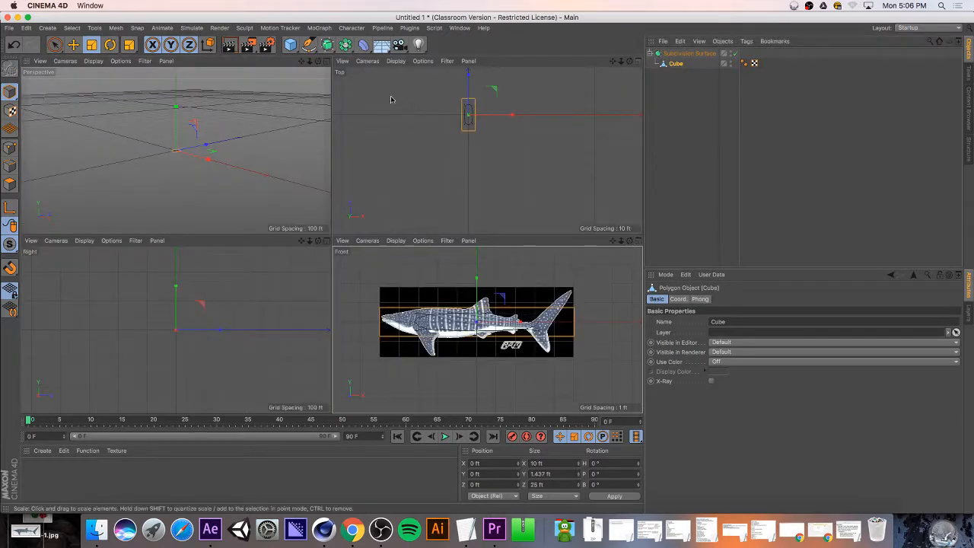
- Narrow the cube to about 5.61 ft along X in the Perspective viewport
click(327, 61)
alt+drag(276, 229, 173, 146)
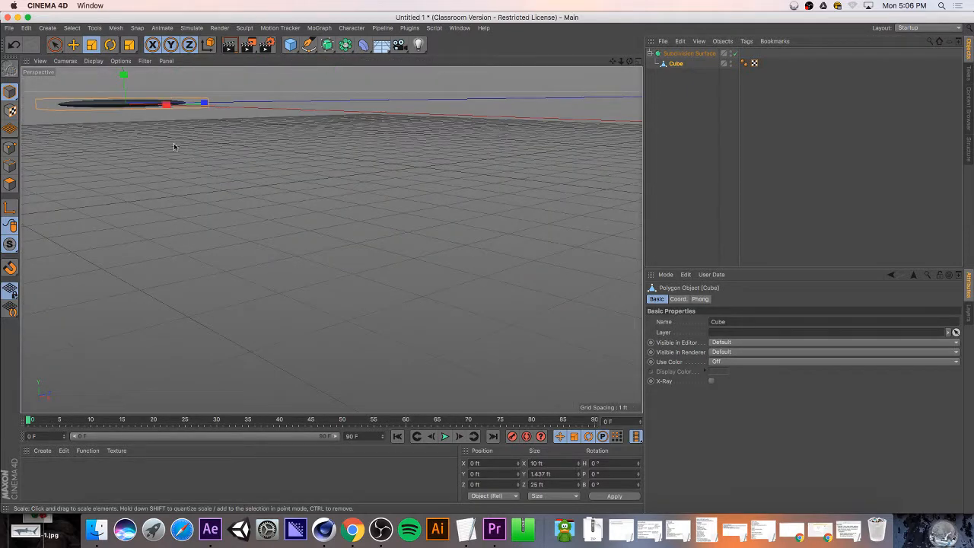
drag(613, 62, 467, 154)
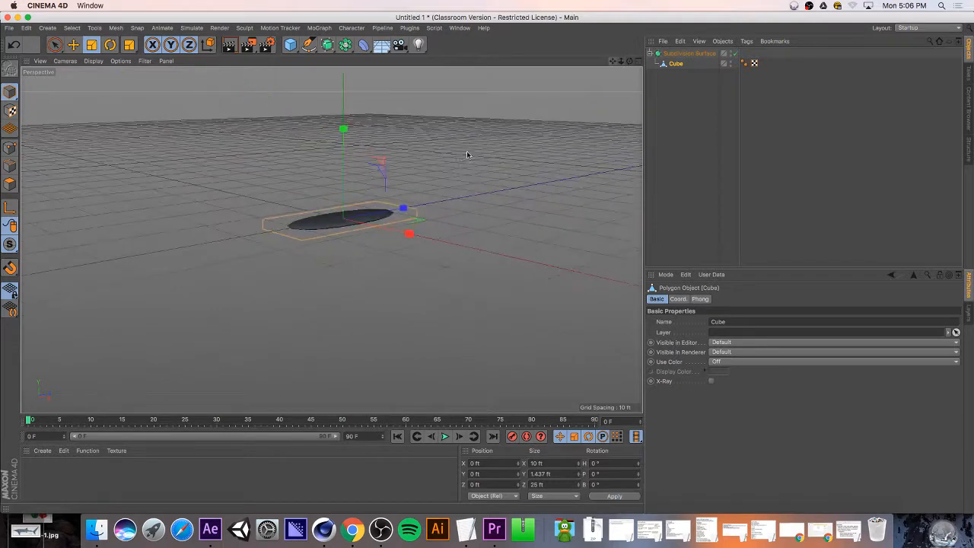
scroll(348, 242, up, 5)
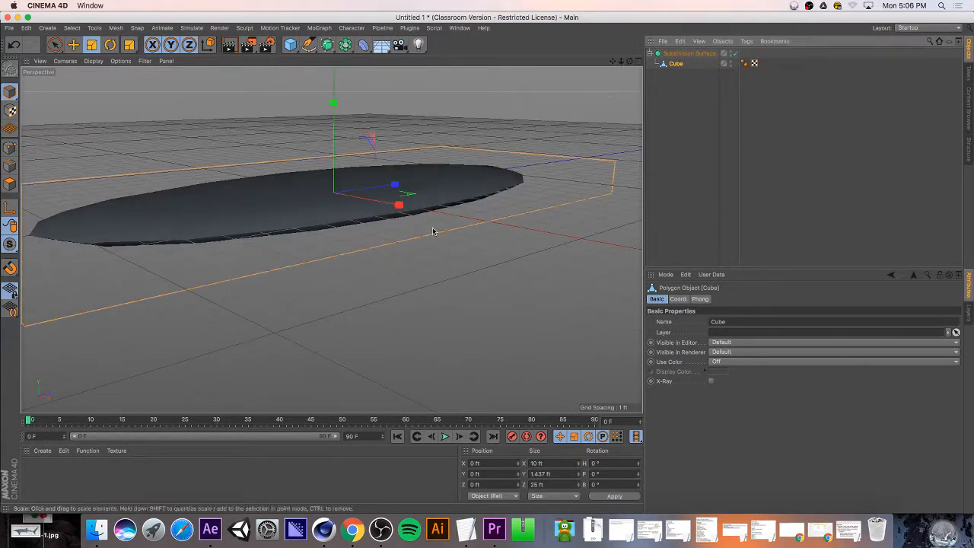
drag(400, 207, 371, 203)
- Display mesh lines on the shaded objects in the Perspective viewport
click(65, 61)
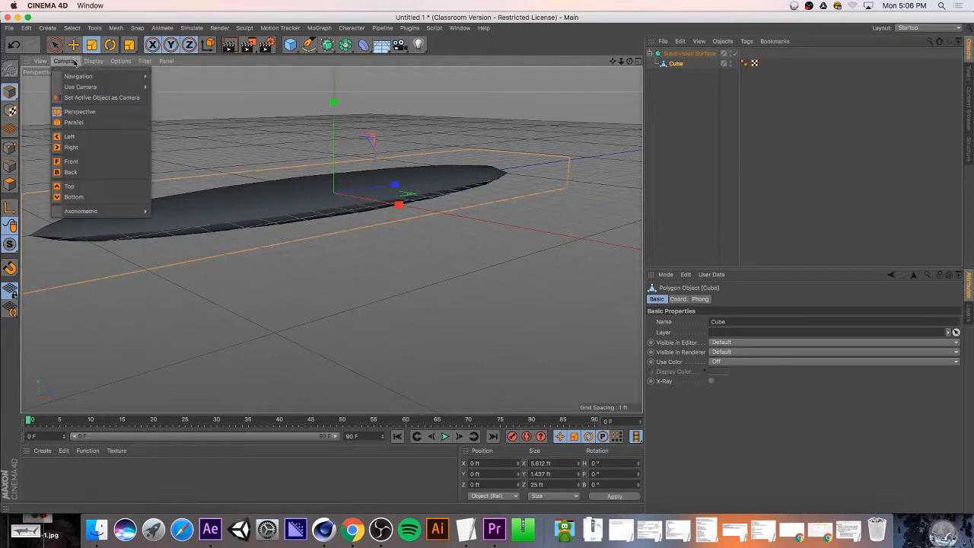
click(95, 86)
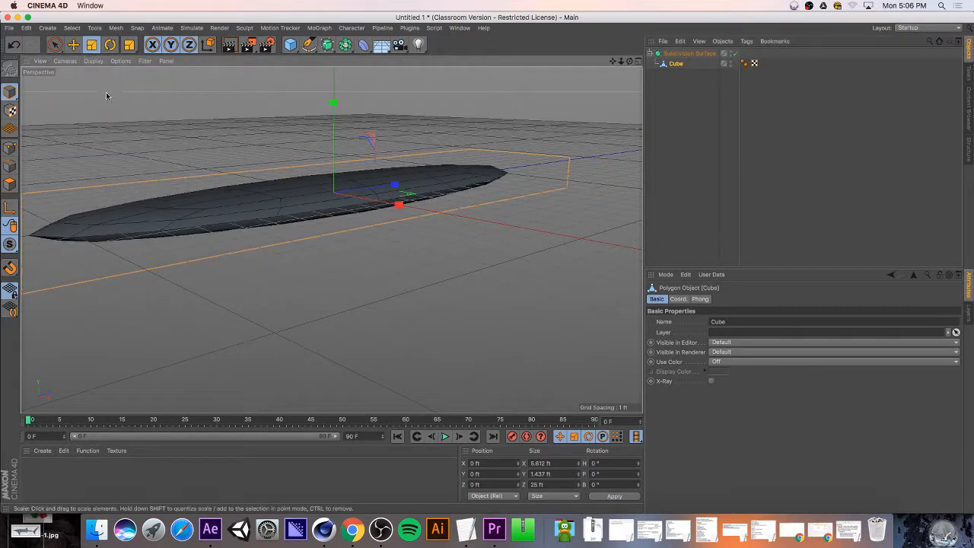
click(638, 61)
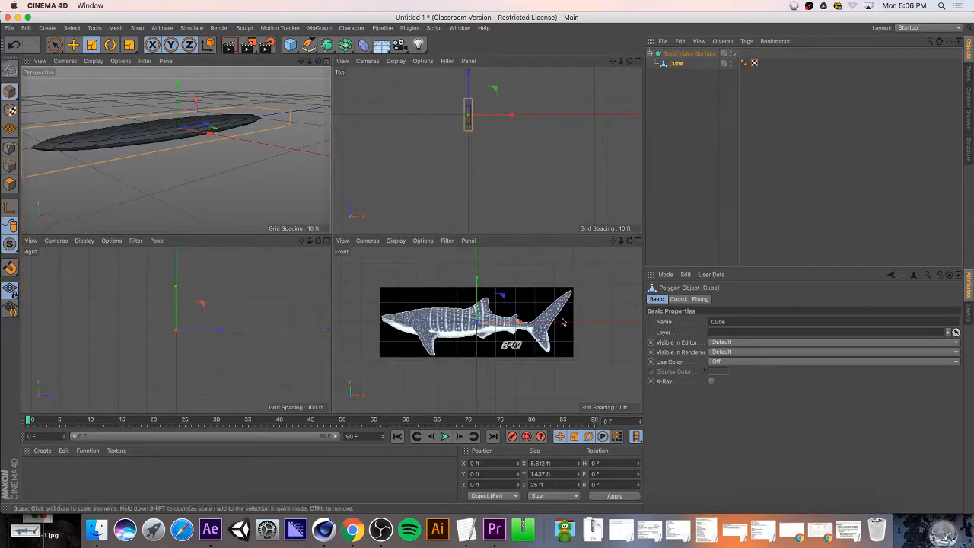
- Examine the narrowed, subdivided cube against the shark image in the Front viewport
click(639, 242)
scroll(238, 210, up, 5)
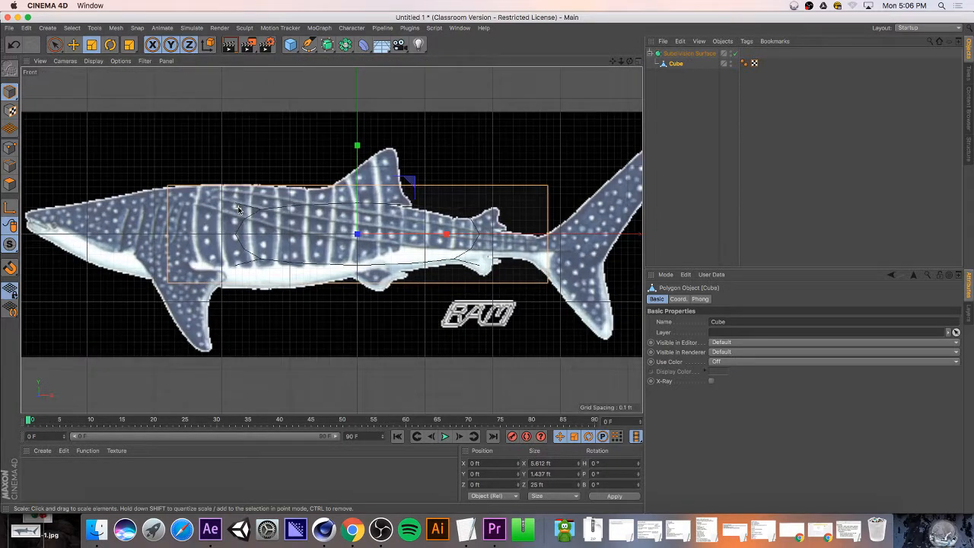
click(689, 54)
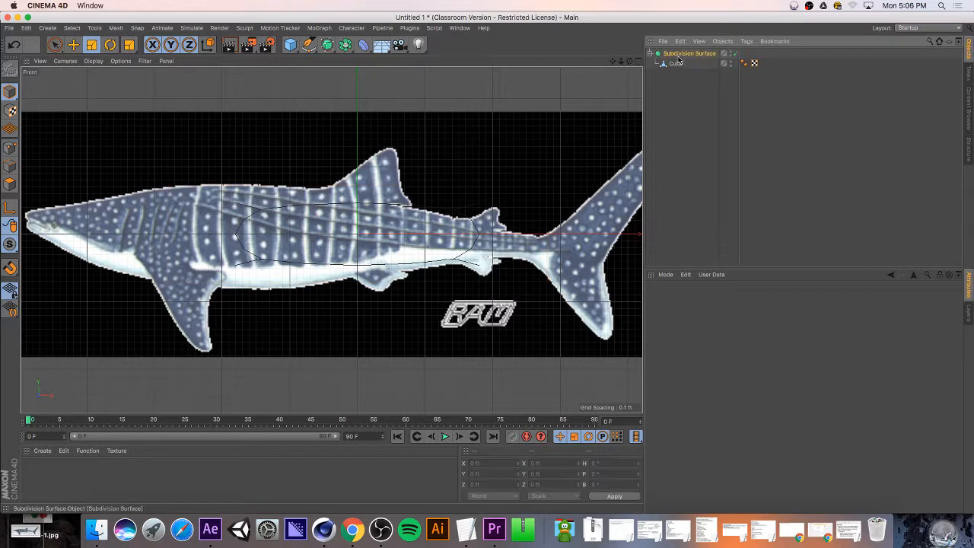
click(676, 97)
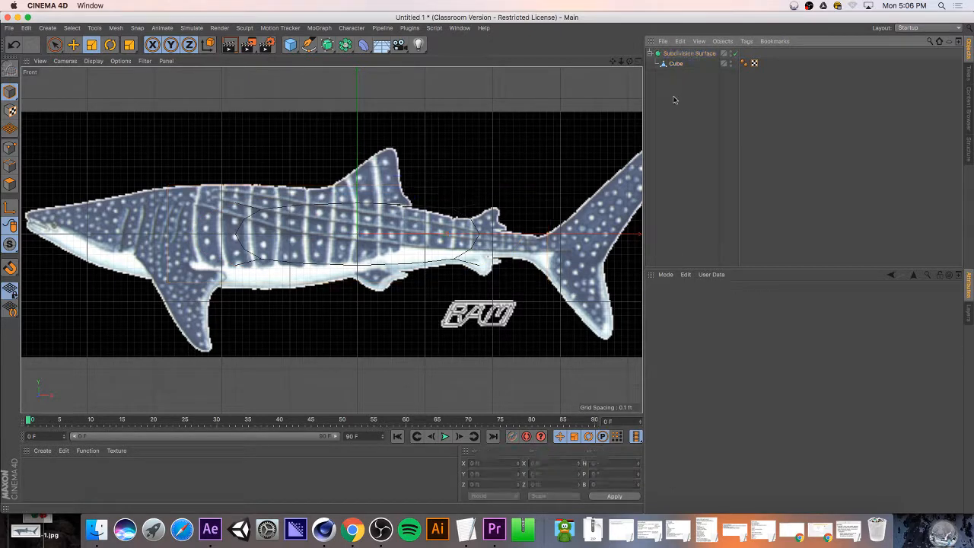
scroll(388, 183, down, 3)
scroll(388, 183, down, 2)
scroll(388, 183, up, 2)
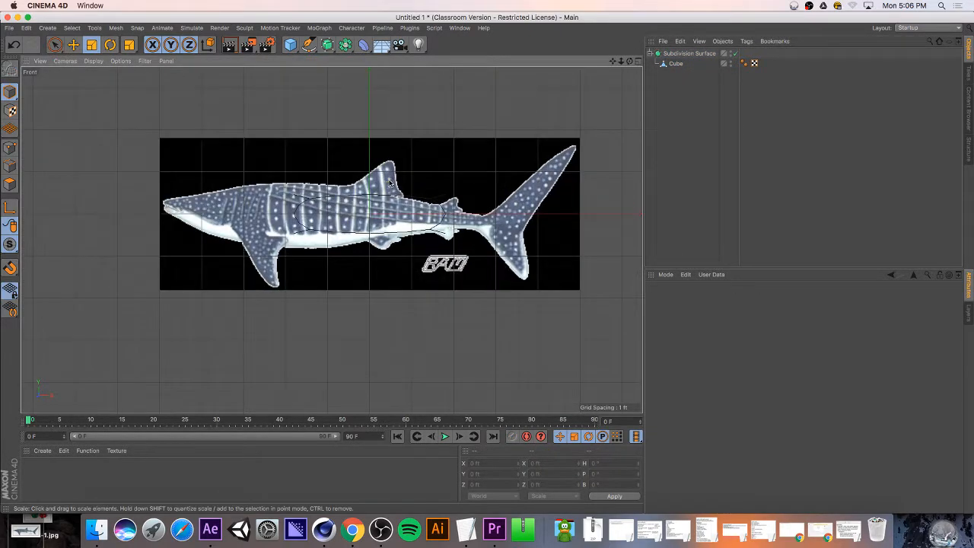
- Take the cube out of the Subdivision Surface to compare the unsmoothed shape with the shark image
click(676, 63)
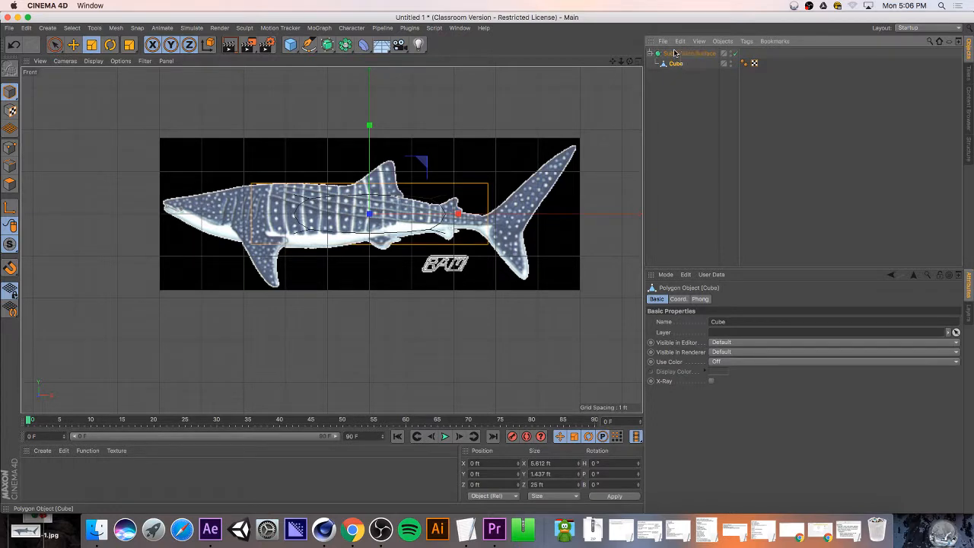
drag(674, 53, 674, 53)
click(674, 65)
click(669, 54)
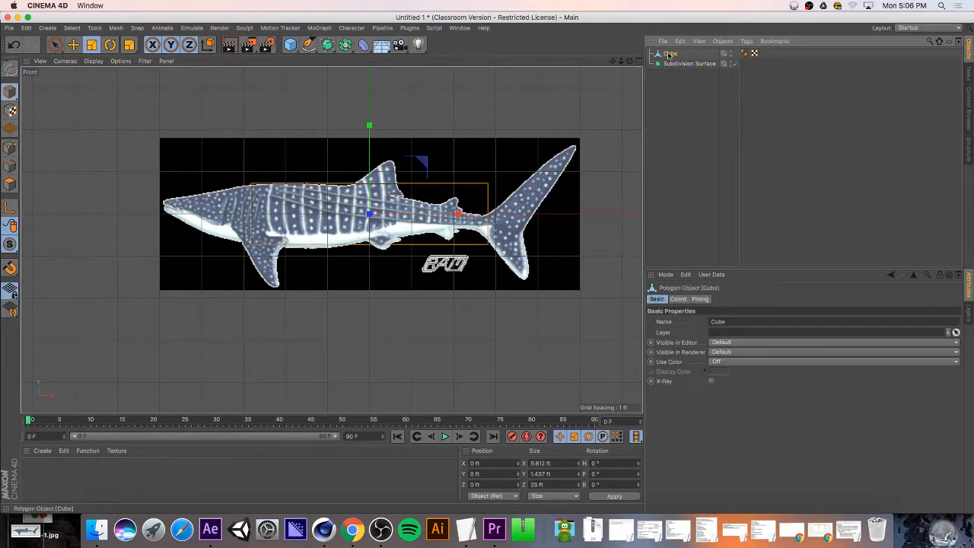
click(674, 64)
click(670, 55)
click(674, 64)
click(669, 54)
click(674, 64)
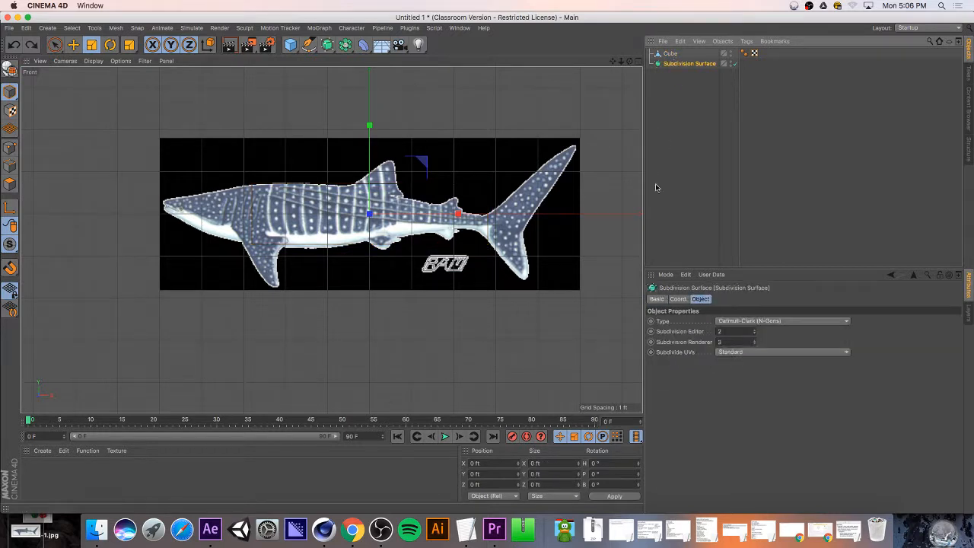
- Undo the cube's hierarchy changes and its narrowing along X
click(670, 54)
key(super+z)
key(super+z)
key(super+z)
key(super+z)
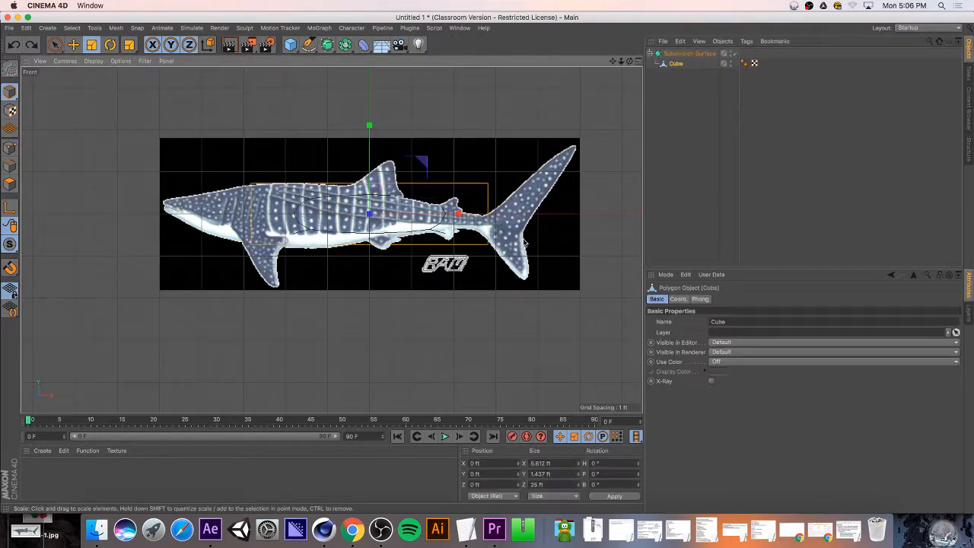
key(super+z)
key(super+z)
key(super+z)
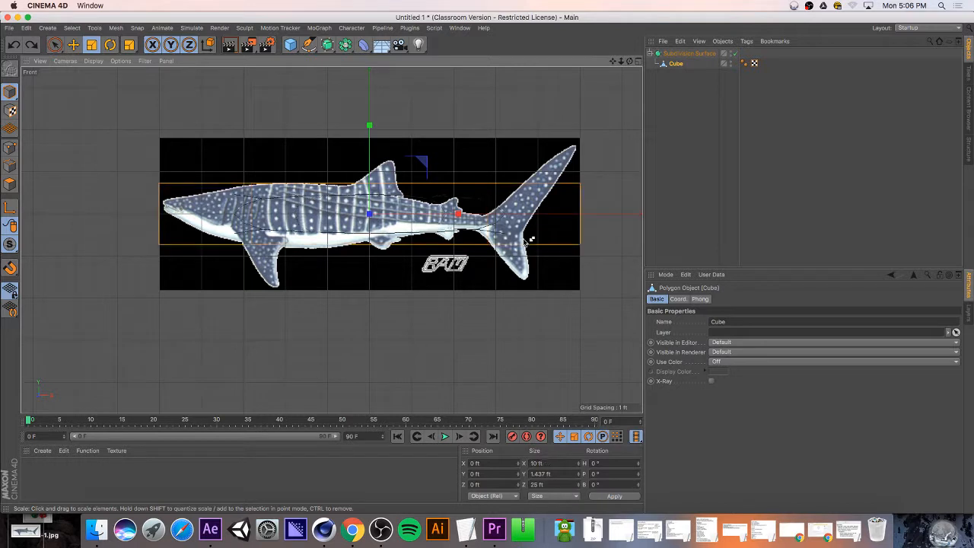
- Return to the four-viewport layout, try scaling the subdivided cube along X in the Perspective viewport, and undo it
click(615, 139)
click(448, 207)
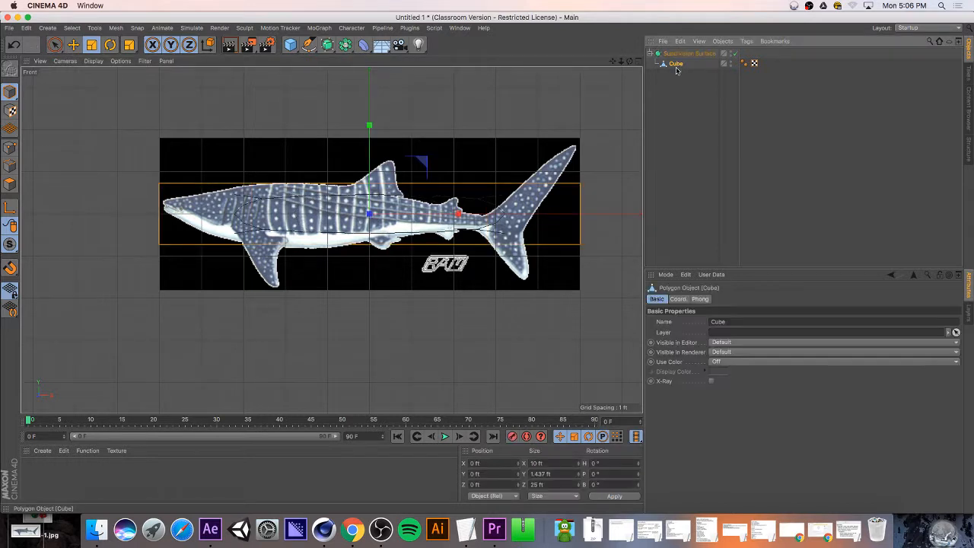
middle_click(449, 207)
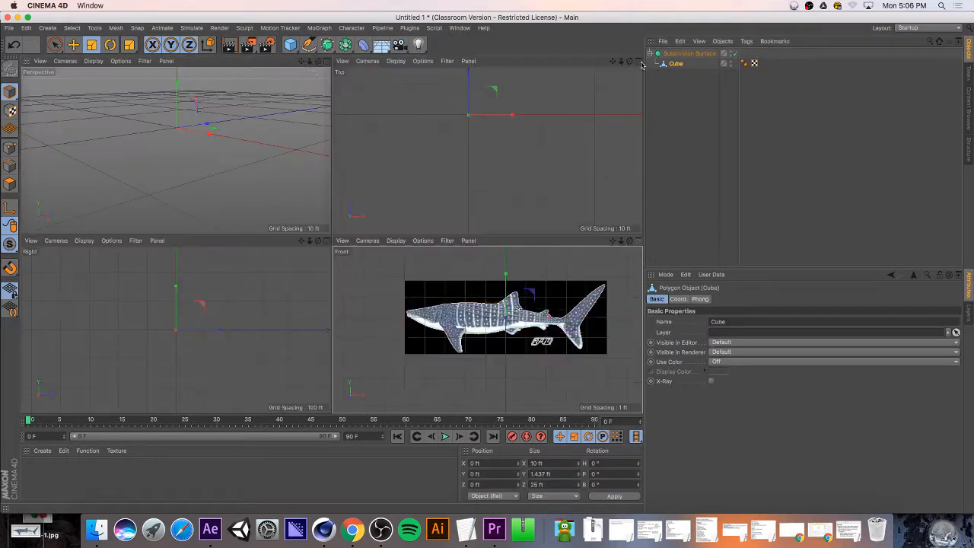
drag(209, 133, 204, 135)
key(ctrl+z)
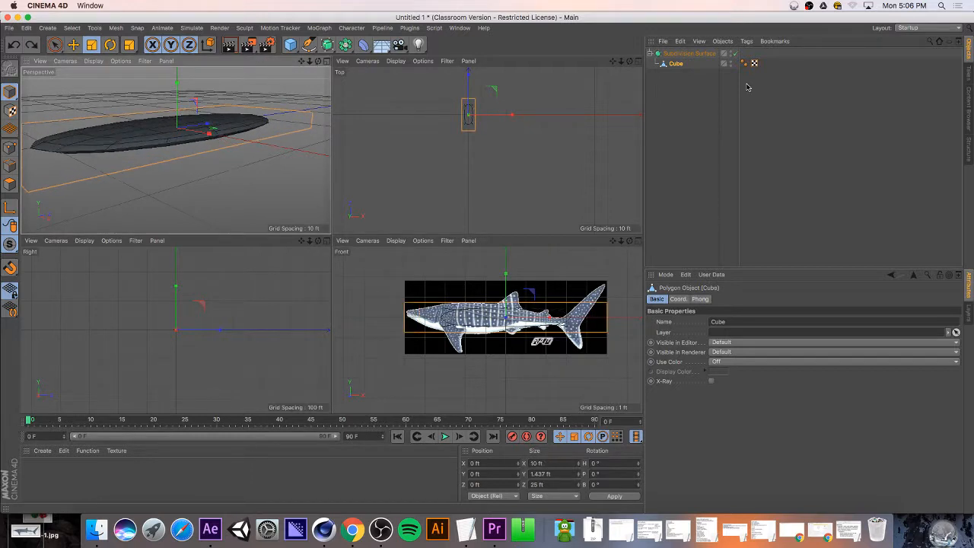
- Move the cube out of the Subdivision Surface to the top level of the object hierarchy
click(687, 77)
drag(683, 54, 677, 50)
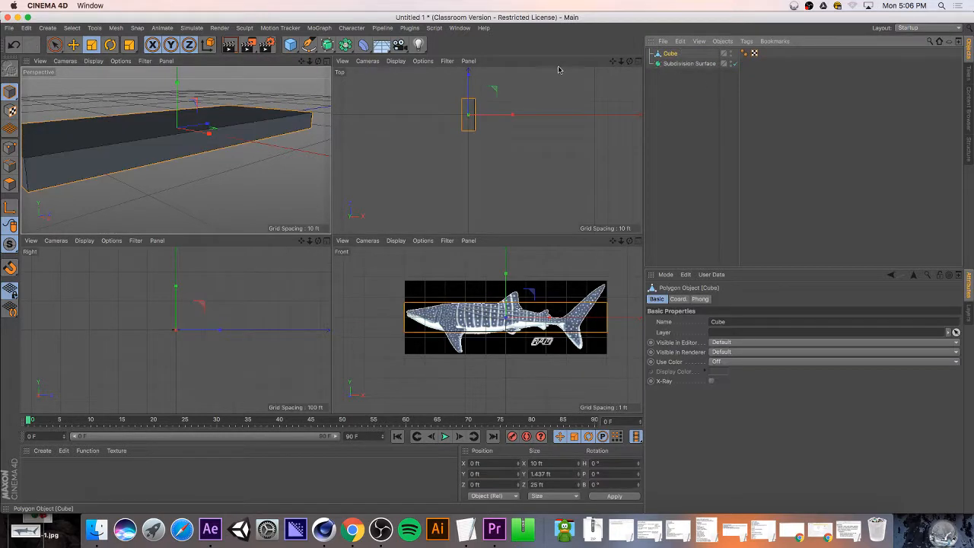
- Try rescaling the unsmoothed cube along X in the Perspective viewport, and undo the change
mouse_move(209, 135)
mouse_down()
mouse_move(196, 136)
mouse_move(220, 139)
mouse_move(207, 122)
mouse_move(218, 134)
mouse_move(217, 125)
mouse_up()
key(super+z)
key(super+z)
key(super+z)
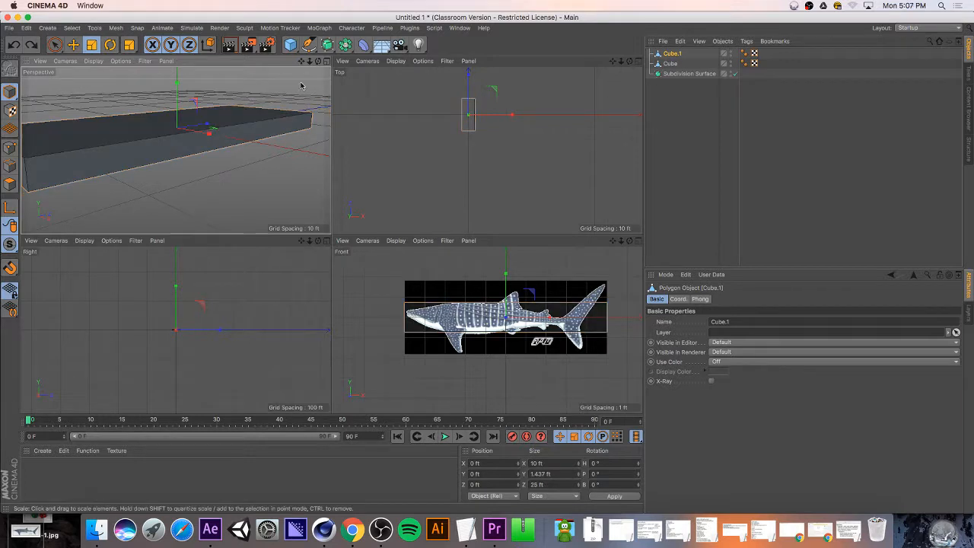
- Delete the original Cube and nest Cube.1 under the Subdivision Surface
drag(319, 62, 297, 62)
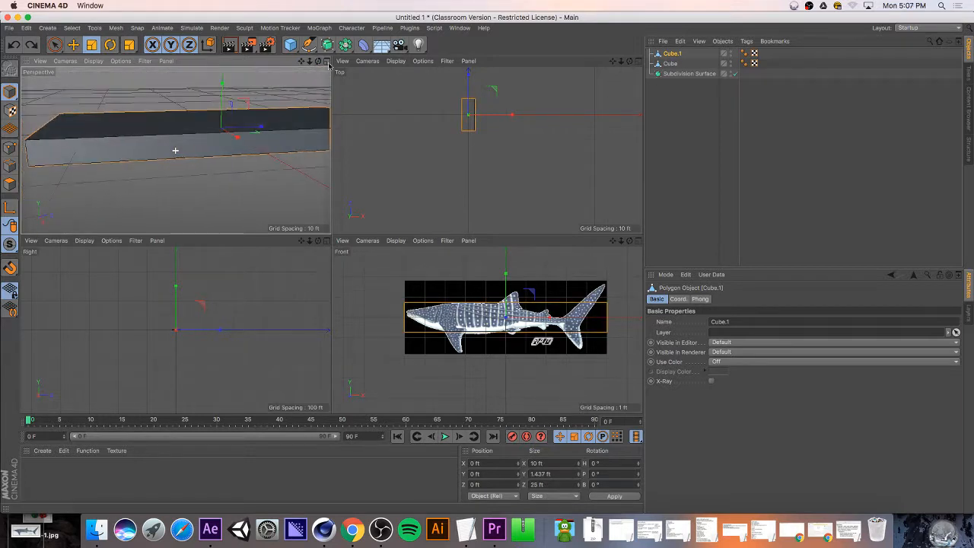
scroll(561, 333, up, 3)
click(672, 63)
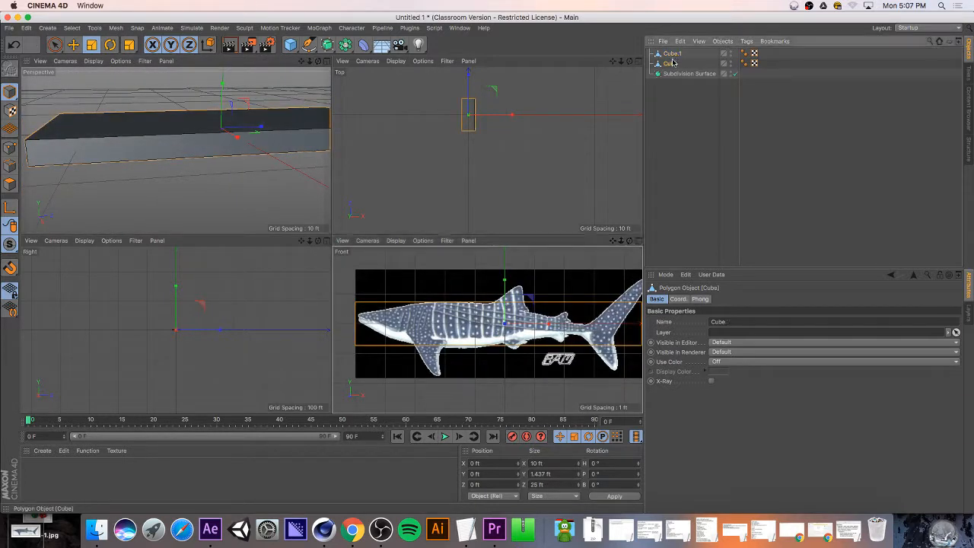
key(Delete)
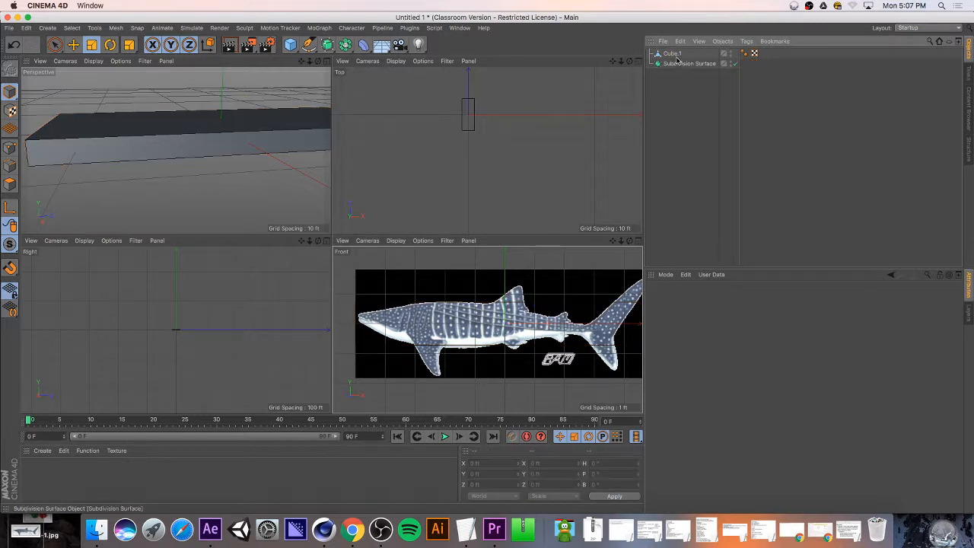
drag(676, 55, 681, 64)
- Disable the Subdivision Surface so Cube.1 displays unsmoothed
click(437, 148)
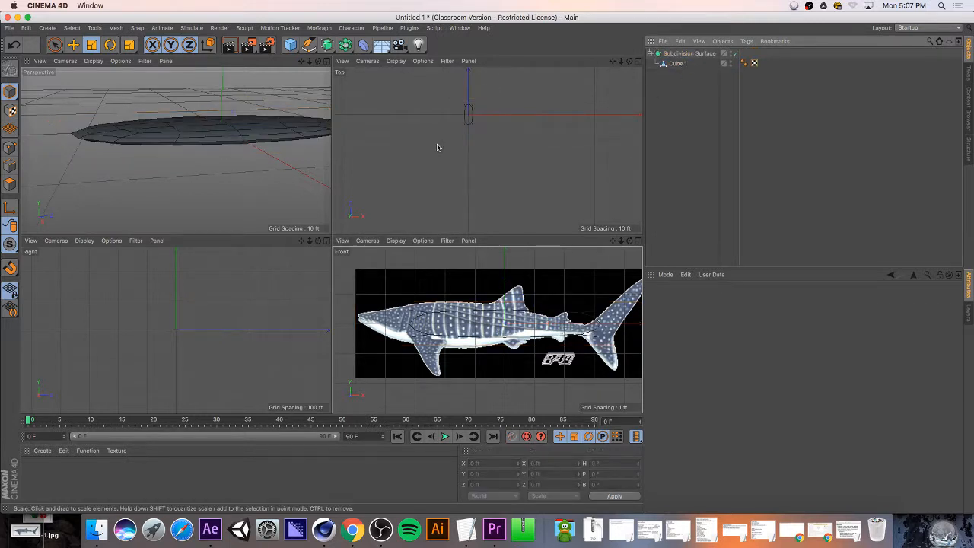
drag(629, 241, 631, 245)
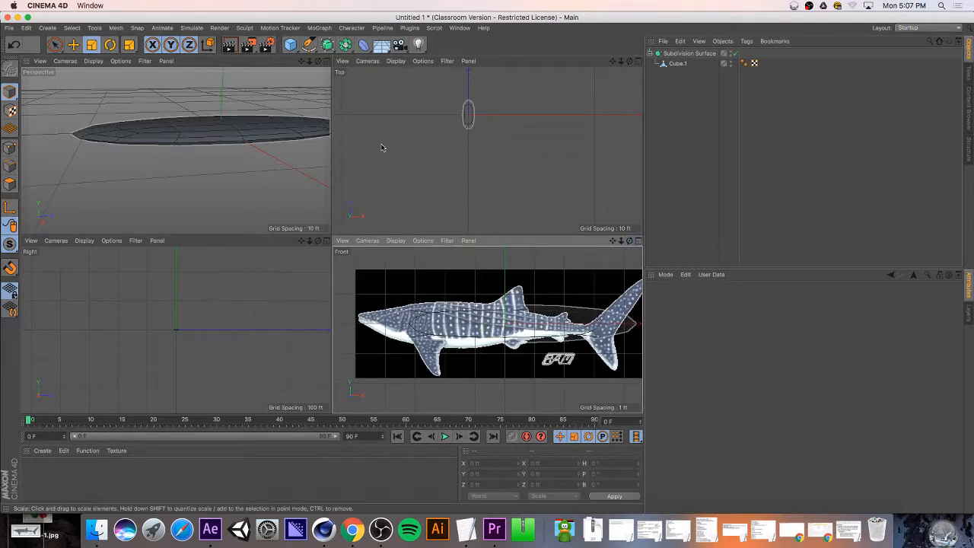
click(735, 54)
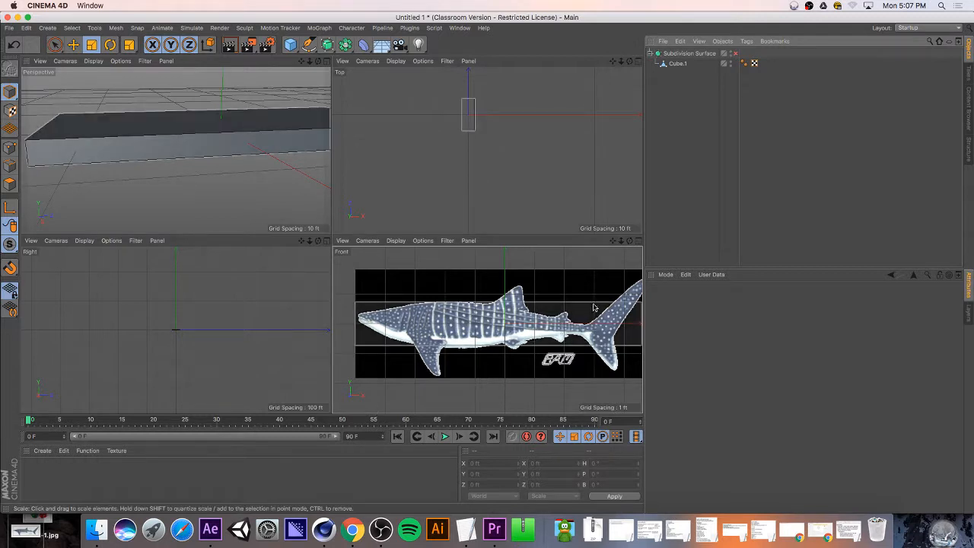
- Set the transparency of the Front viewport's background image to 92%
middle_click(493, 302)
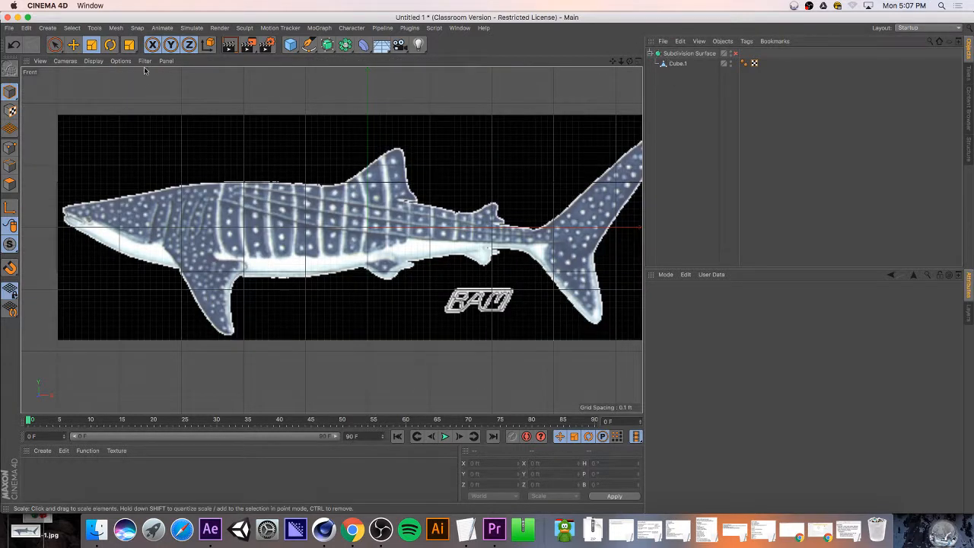
click(120, 61)
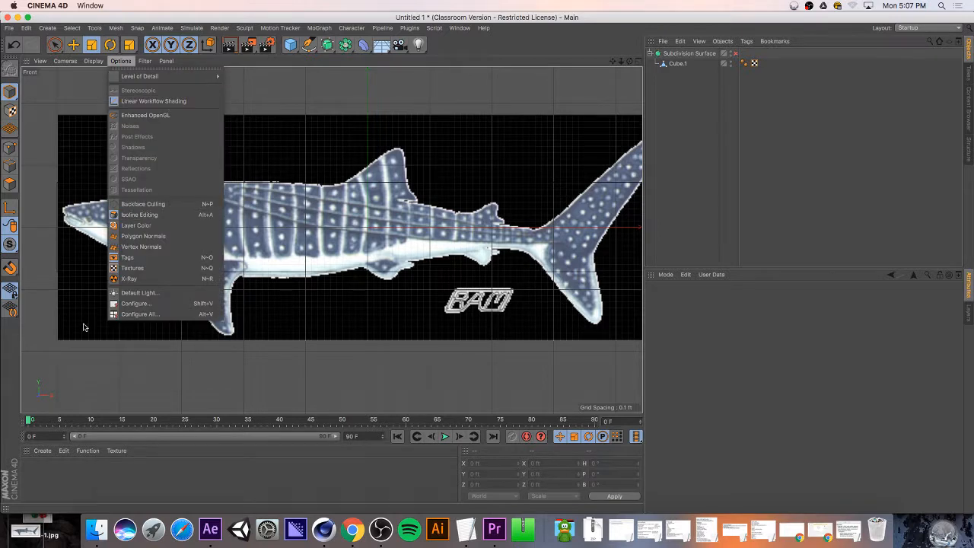
click(125, 304)
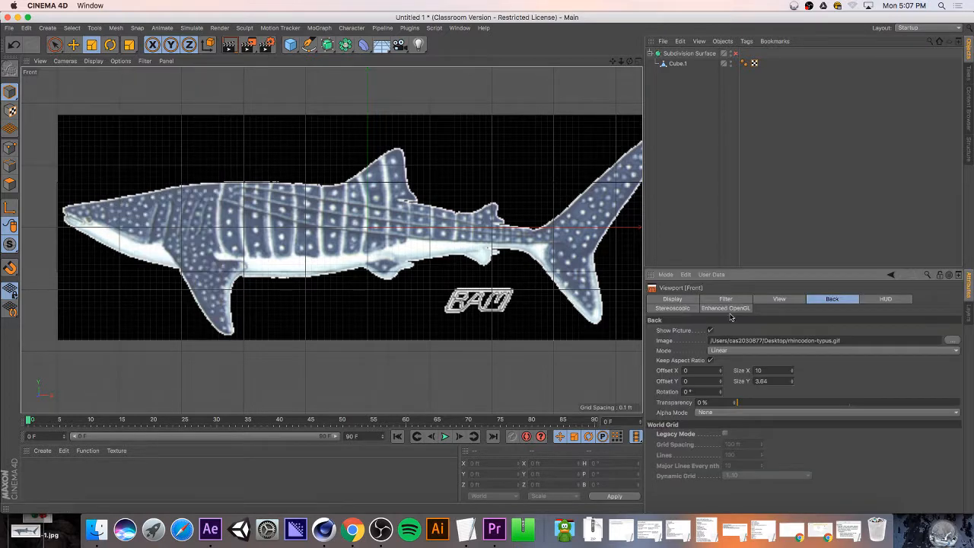
drag(737, 407, 936, 402)
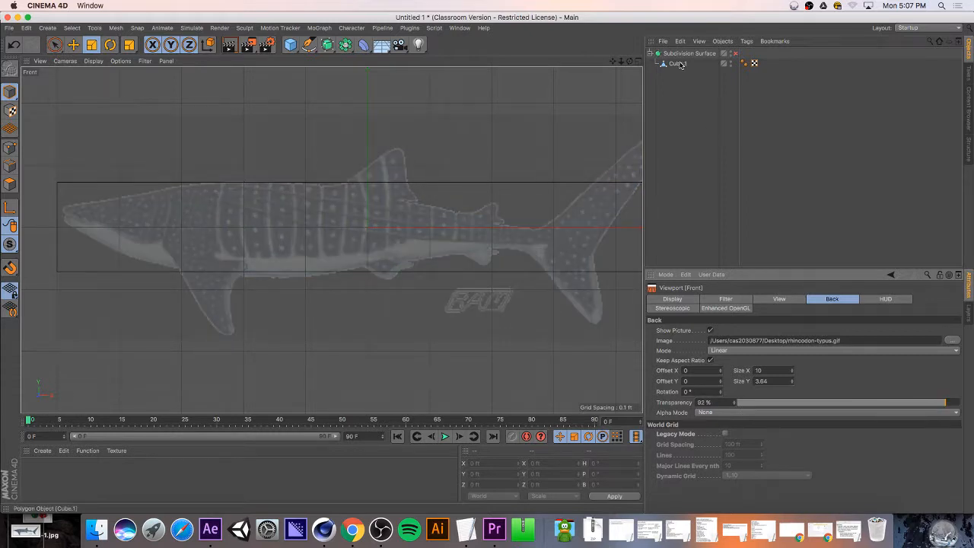
- Enable X-Ray for Cube.1 and try narrowing it along X to about 7.8 ft in the Perspective viewport
click(677, 64)
click(711, 382)
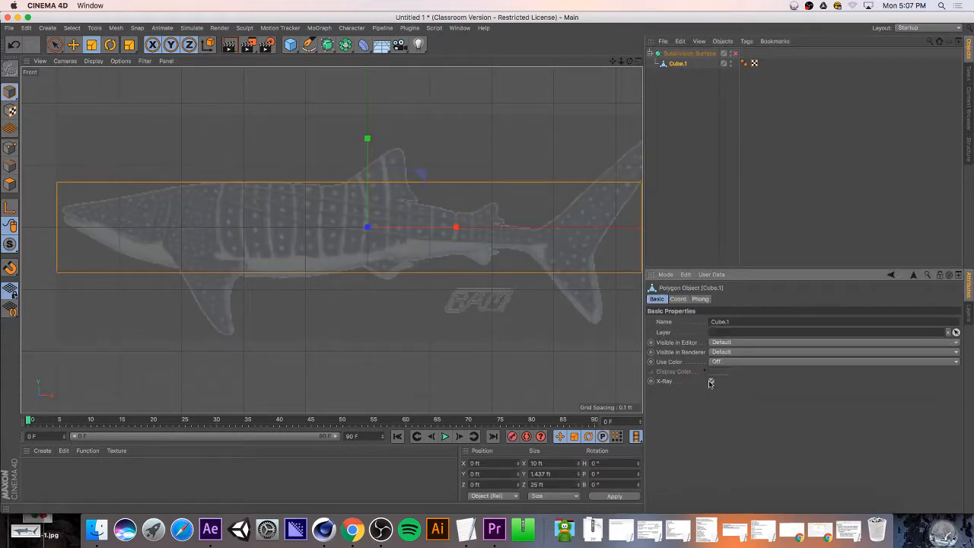
click(637, 61)
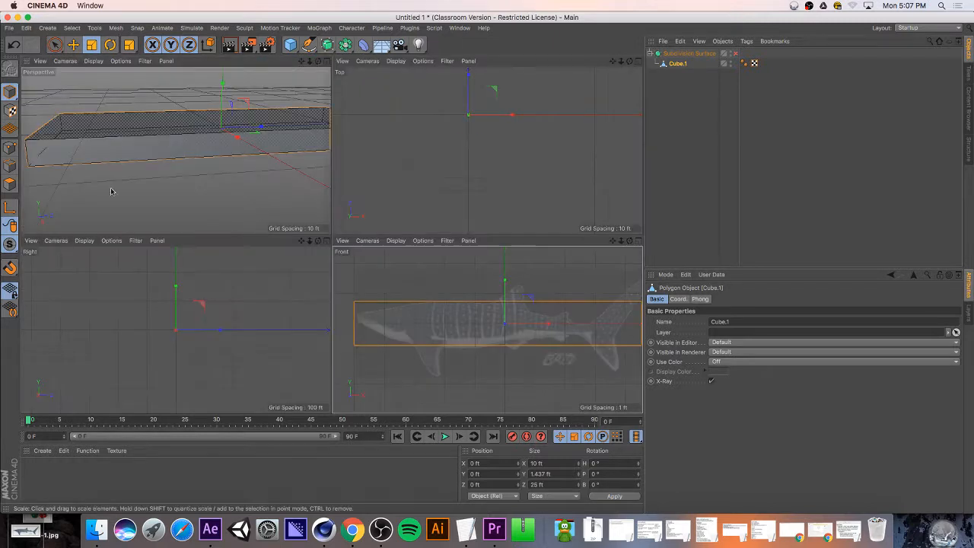
drag(318, 60, 174, 116)
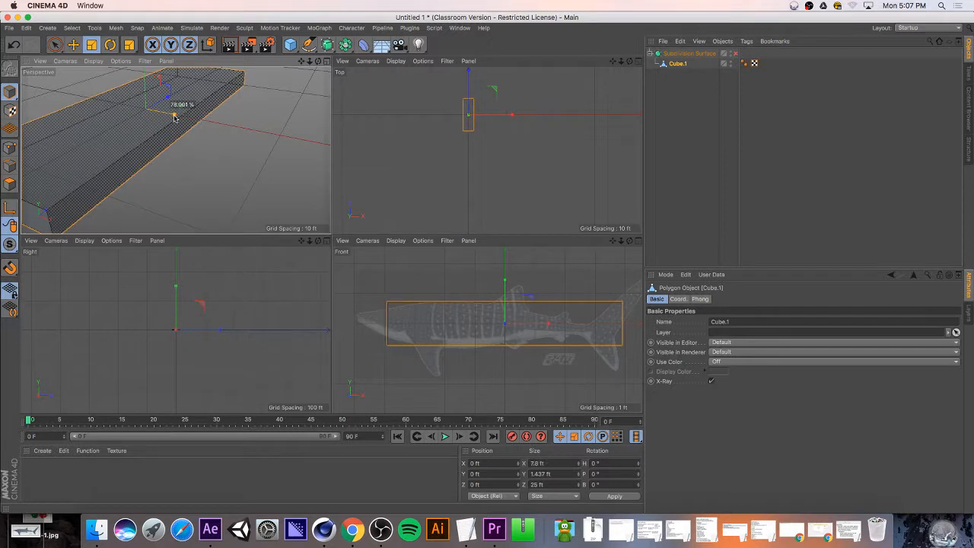
key(super+z)
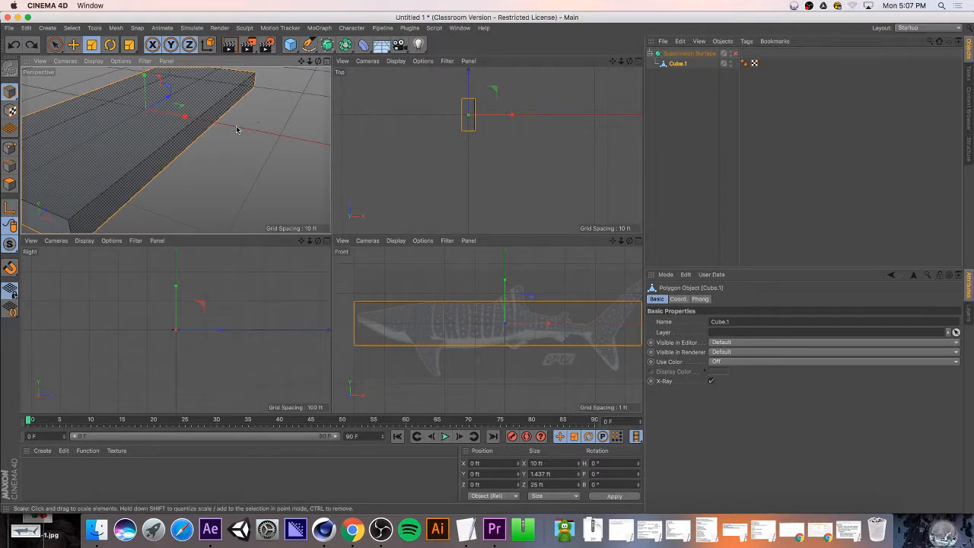
- Undo back past the Subdivision Surface, the editable conversion and the Size Y changes to the original parametric cube
key(super+z)
key(super+z)
key(super+z)
key(super+z)
key(super+z)
key(super+z)
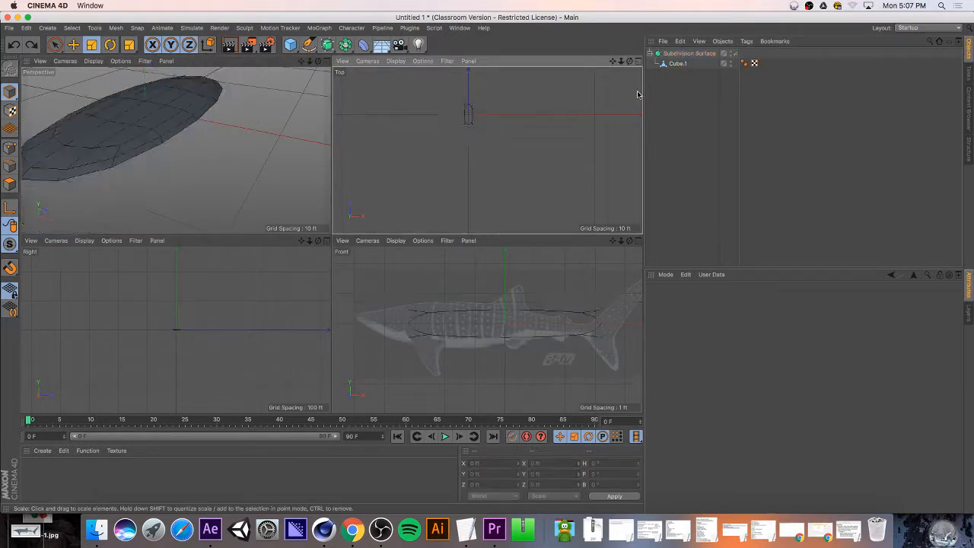
key(super+z)
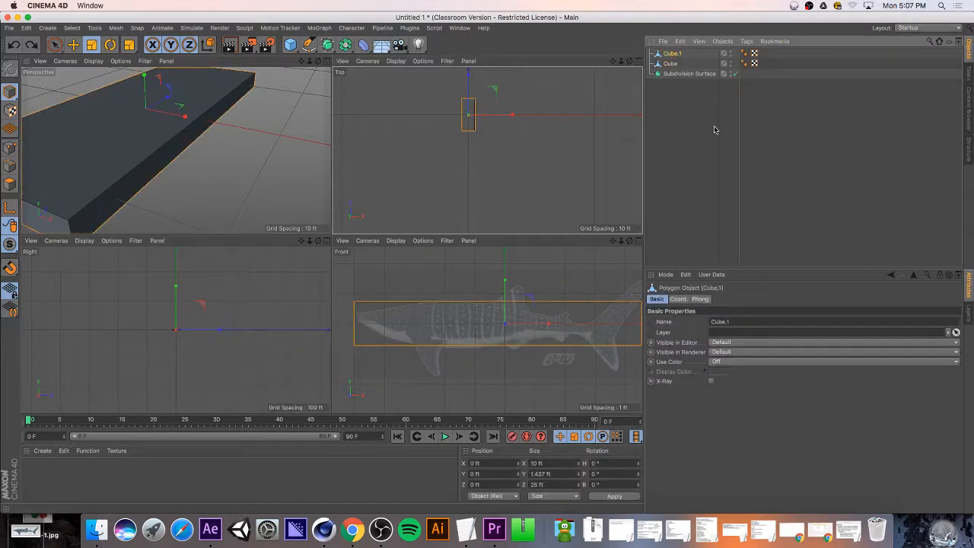
key(super+z)
key(super+z)
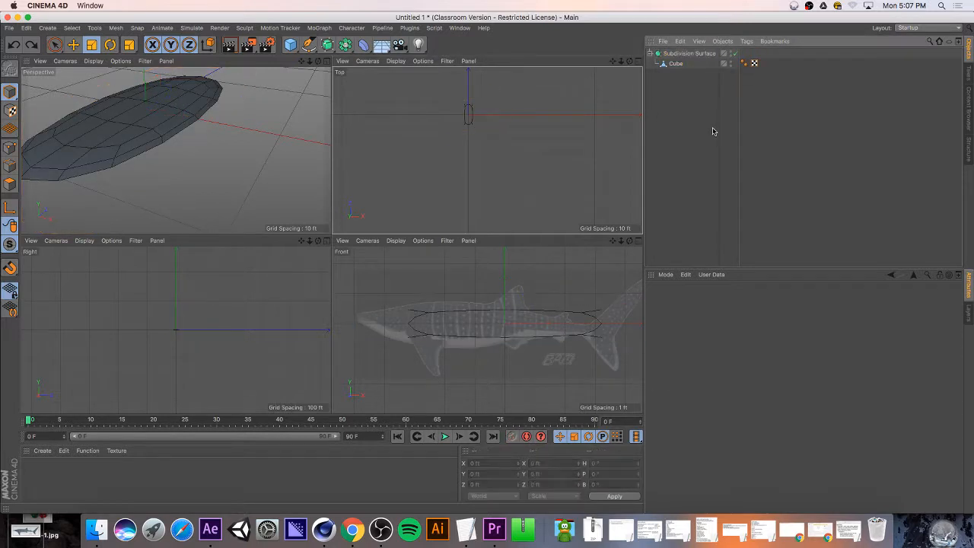
key(super+z)
key(super+z)
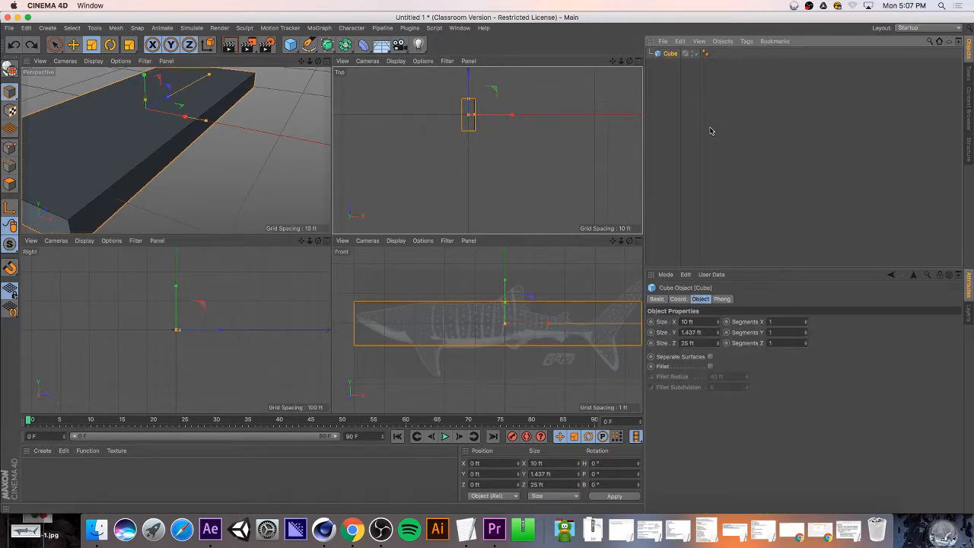
key(super+z)
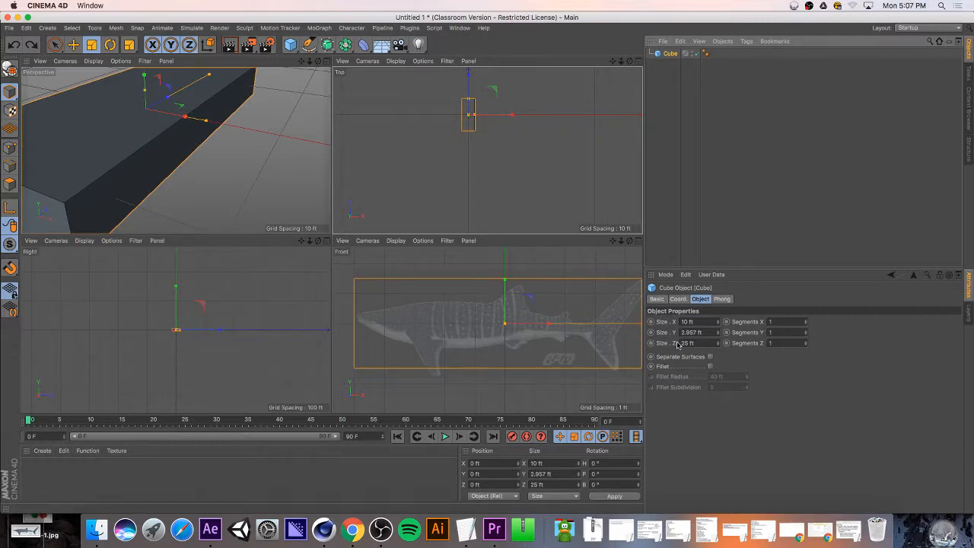
key(super+z)
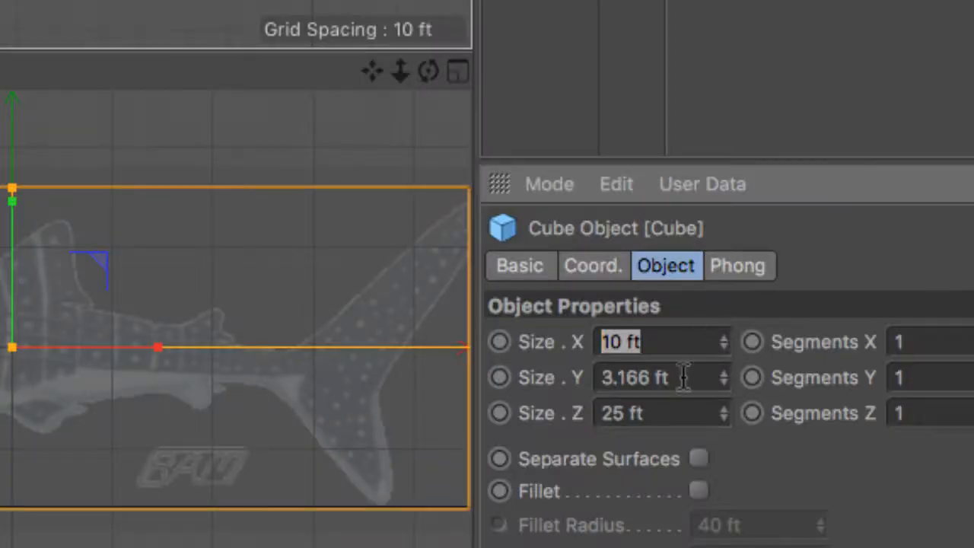
- Set the parametric cube's Size X to 25 ft and deselect it
text(25)
key(Return)
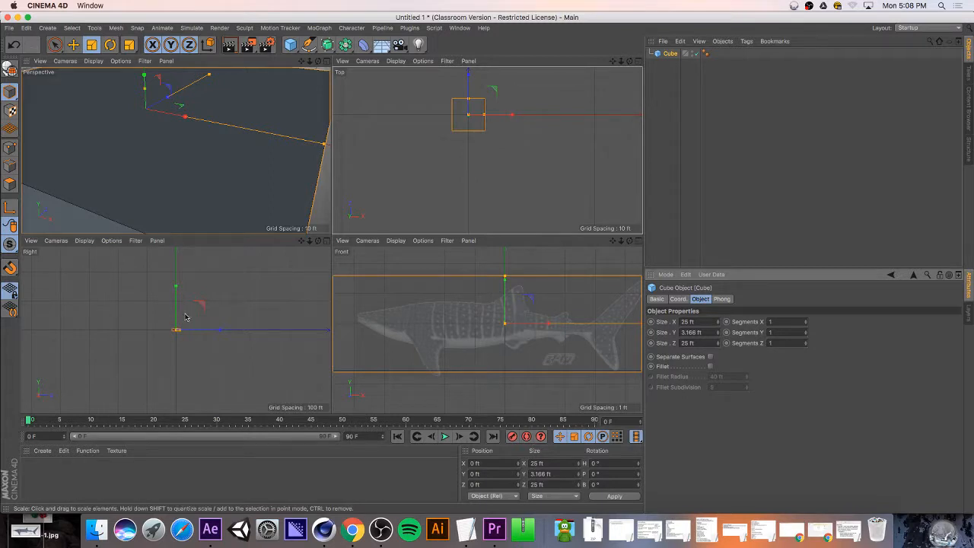
click(246, 263)
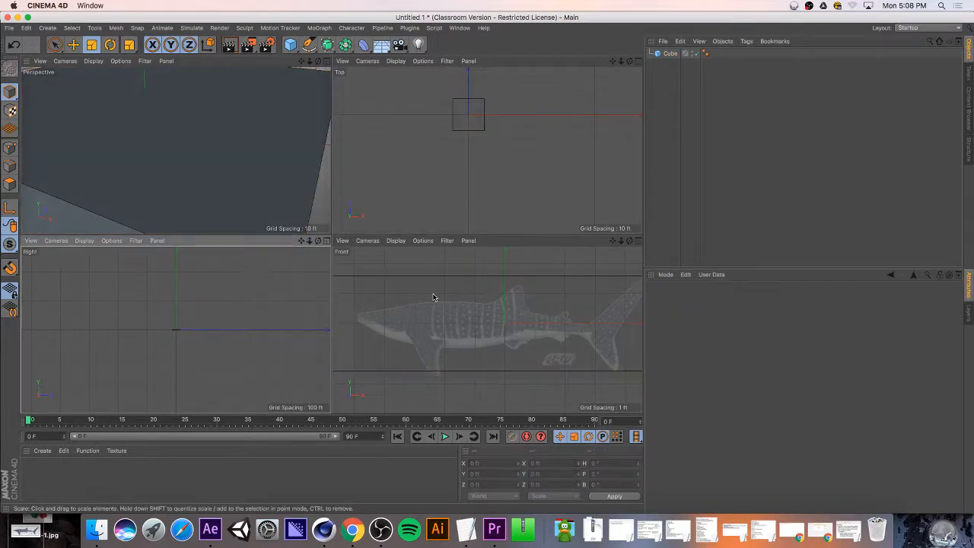
click(388, 276)
click(327, 292)
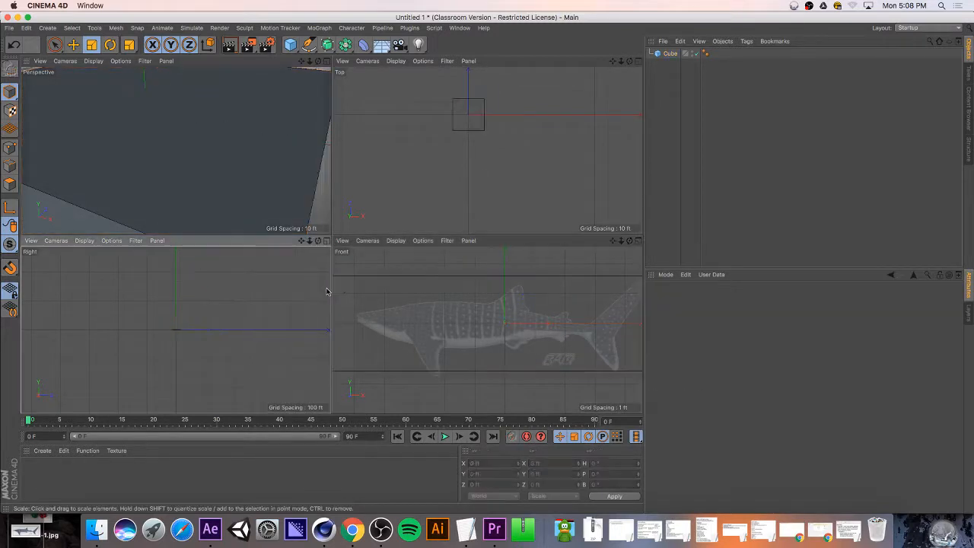
click(458, 277)
click(465, 314)
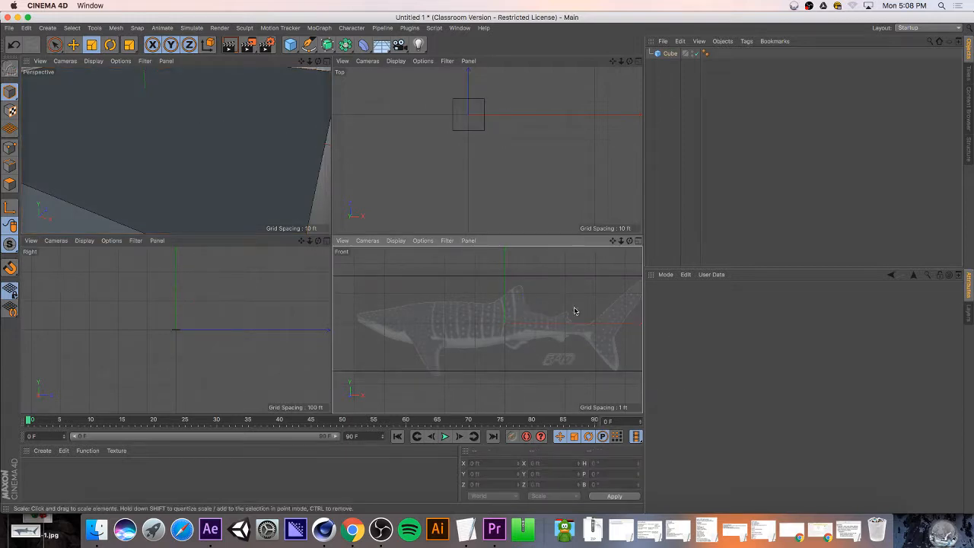
- Enlarge the Front viewport's background image to Size X 26, keeping its aspect ratio
scroll(523, 342, down, 10)
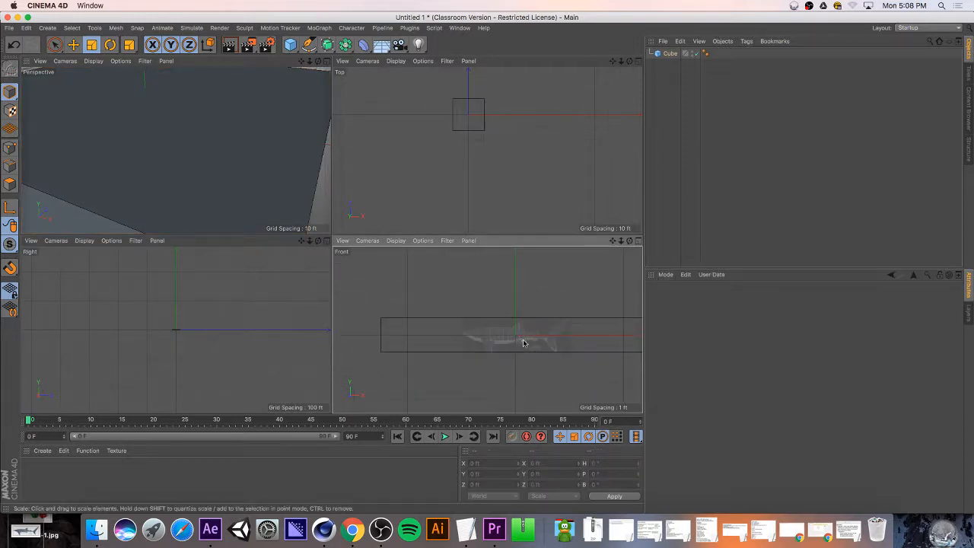
click(672, 53)
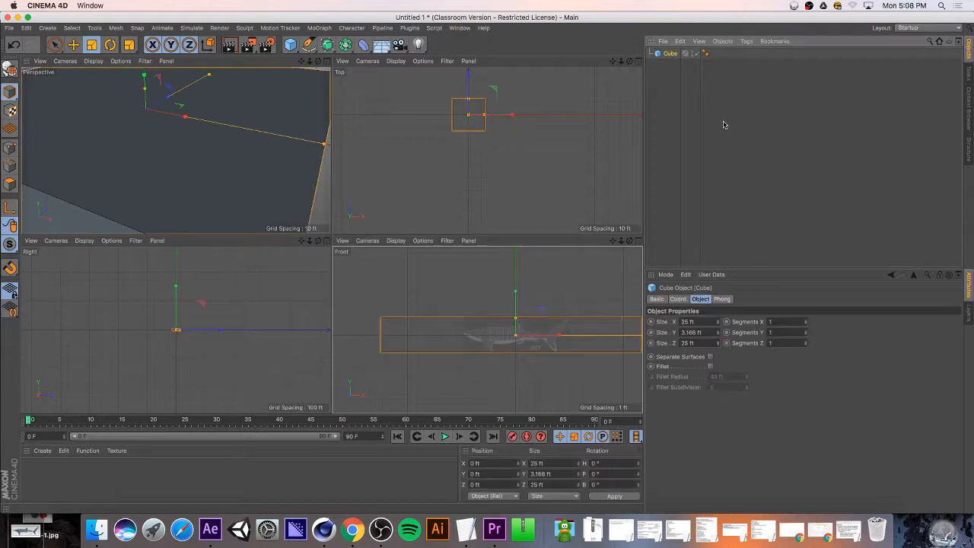
click(404, 242)
click(574, 272)
click(543, 330)
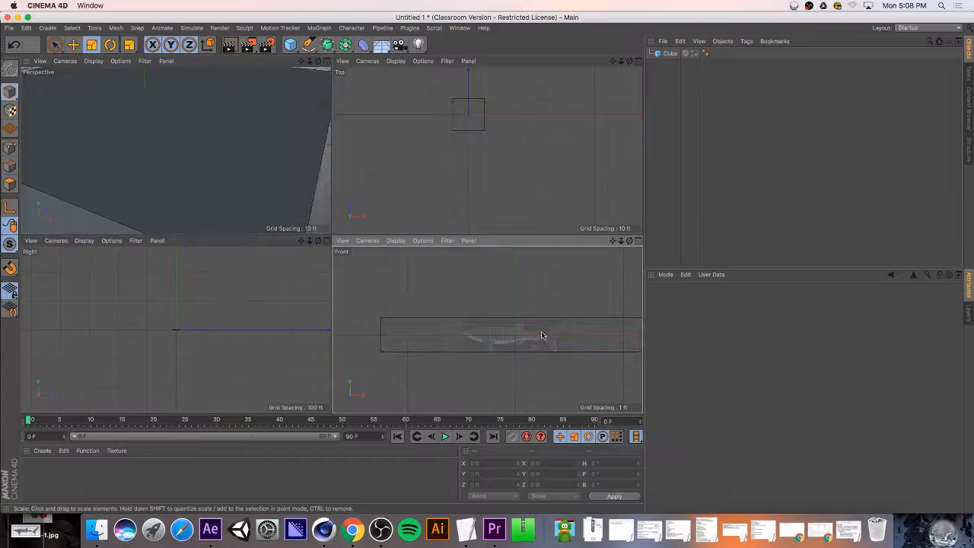
click(397, 241)
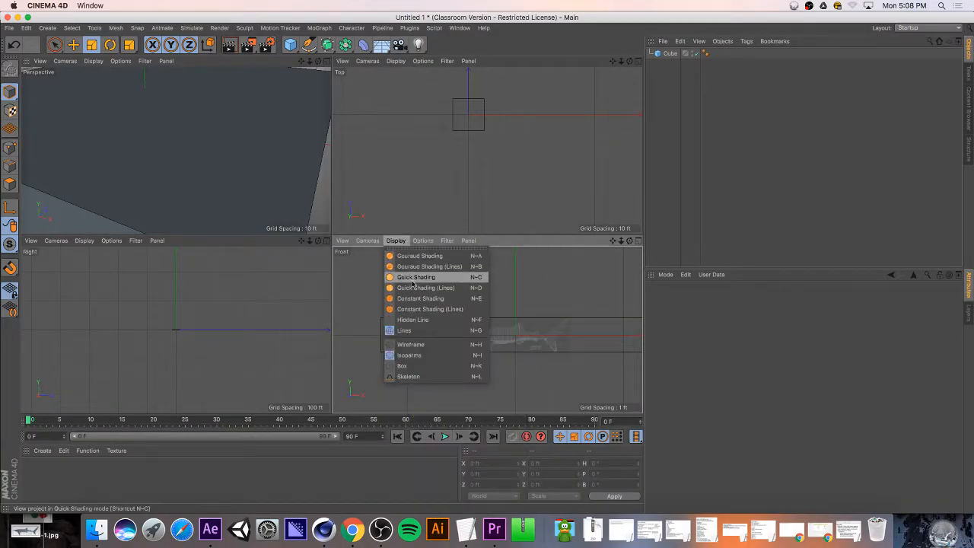
mouse_move(374, 245)
mouse_move(425, 245)
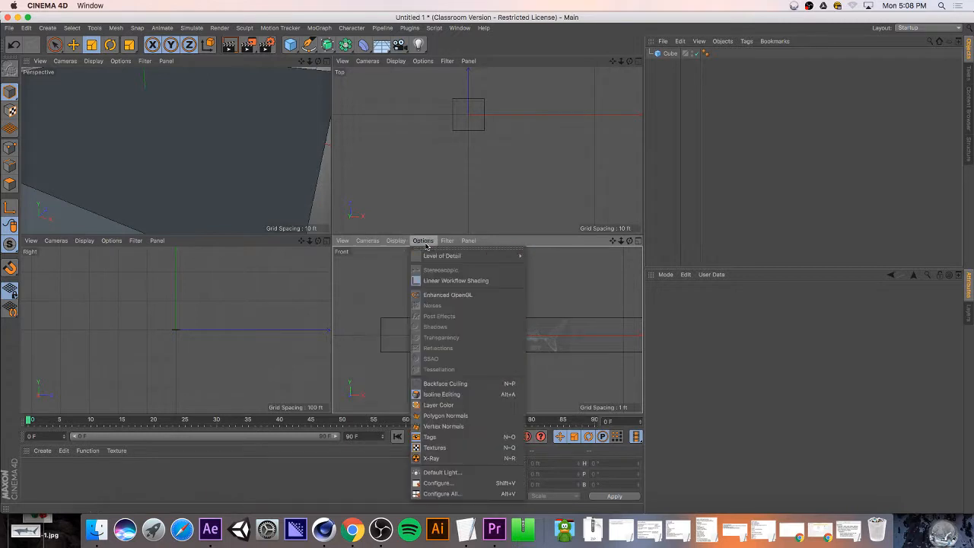
click(448, 483)
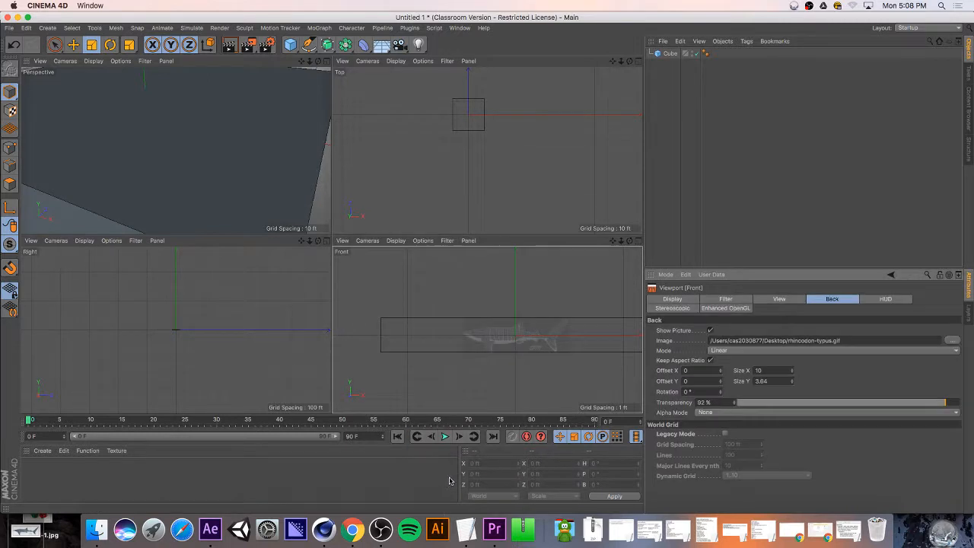
drag(793, 371, 793, 370)
click(792, 374)
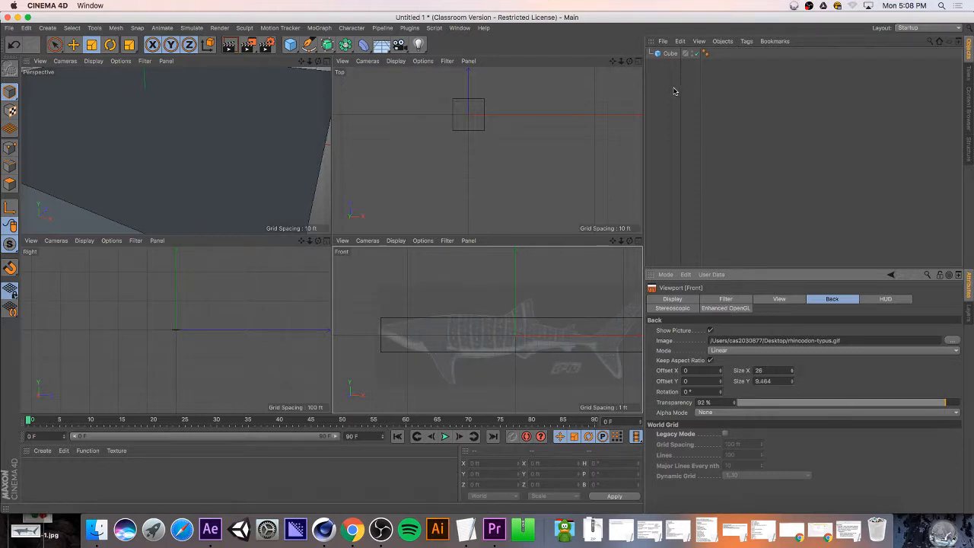
- Set the cube's Size Y to 5.166 ft and narrow it along Z to about 5.7 ft
click(670, 53)
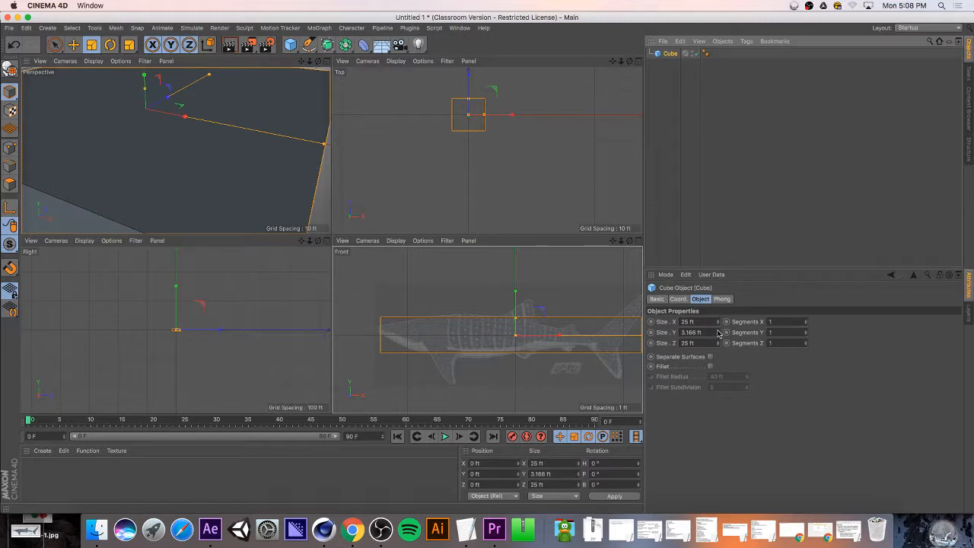
drag(718, 332, 718, 333)
click(719, 335)
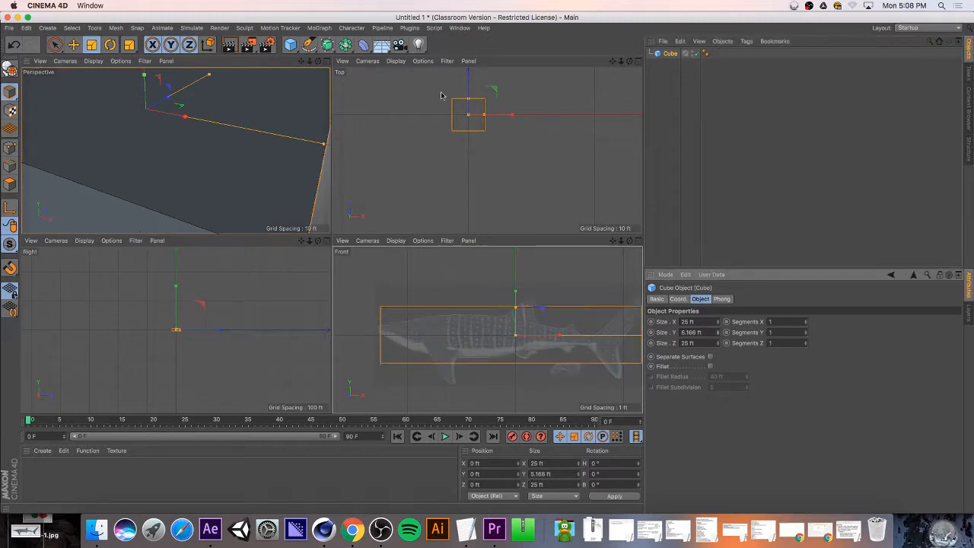
scroll(220, 97, down, 8)
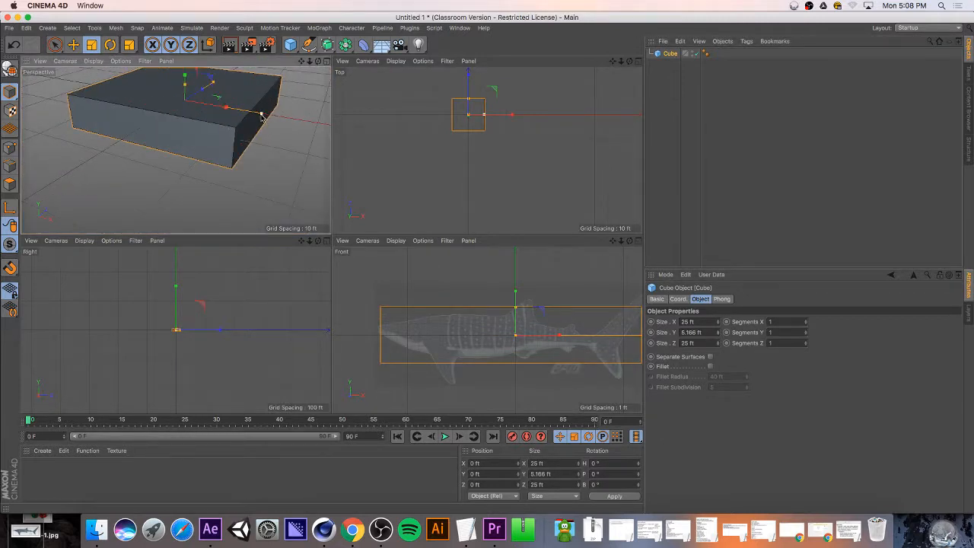
drag(214, 83, 194, 99)
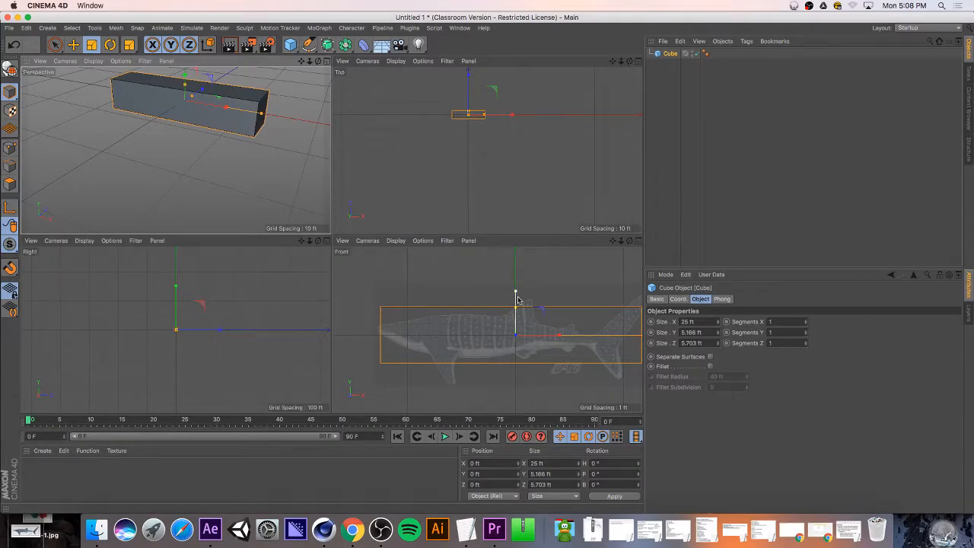
- Set the cube's Size Y to 4.166 ft
click(718, 334)
click(718, 335)
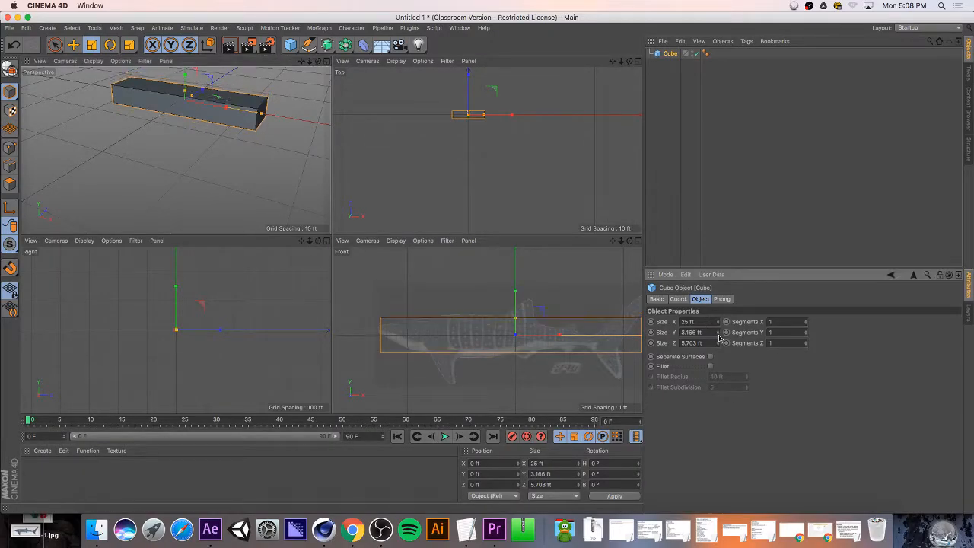
click(718, 332)
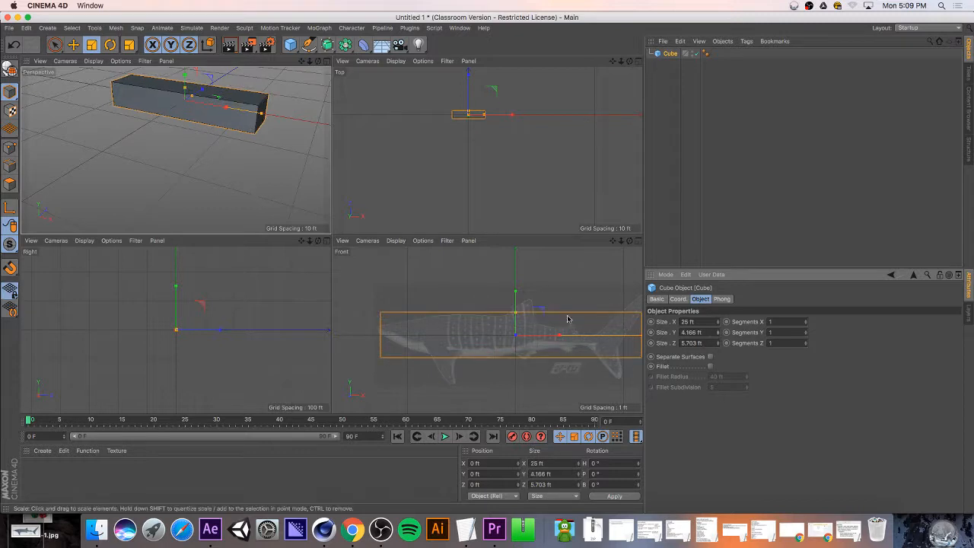
- Make the cube editable and nest it under a new Subdivision Surface
key(c)
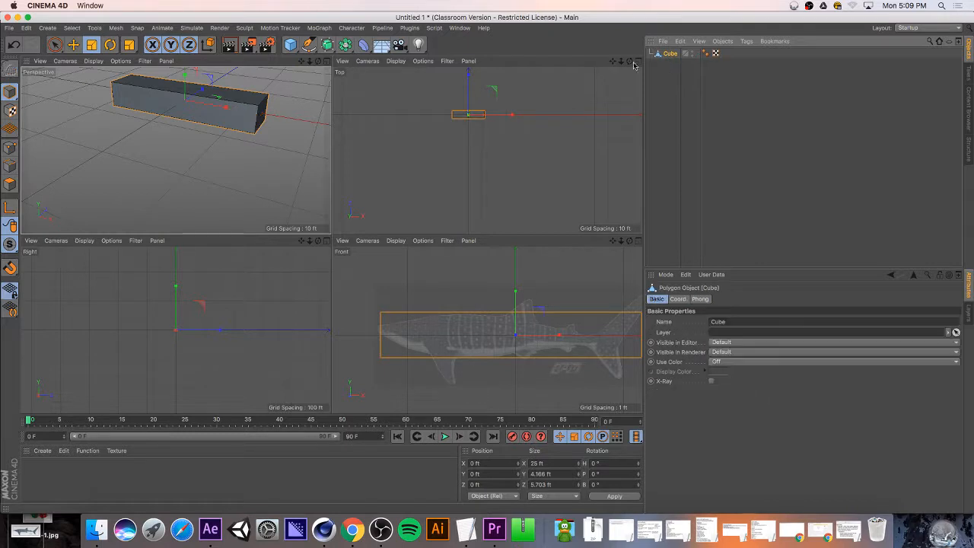
drag(327, 44, 366, 55)
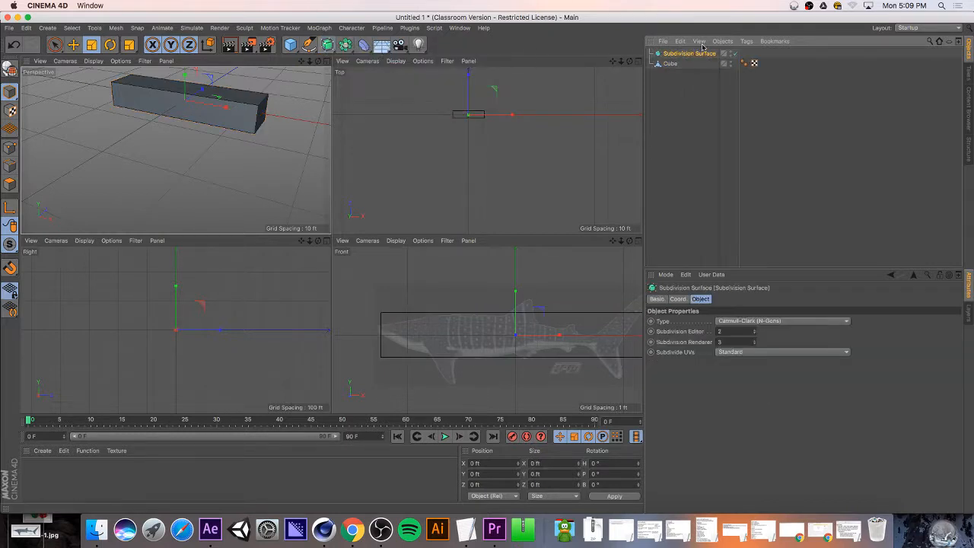
drag(673, 55, 672, 55)
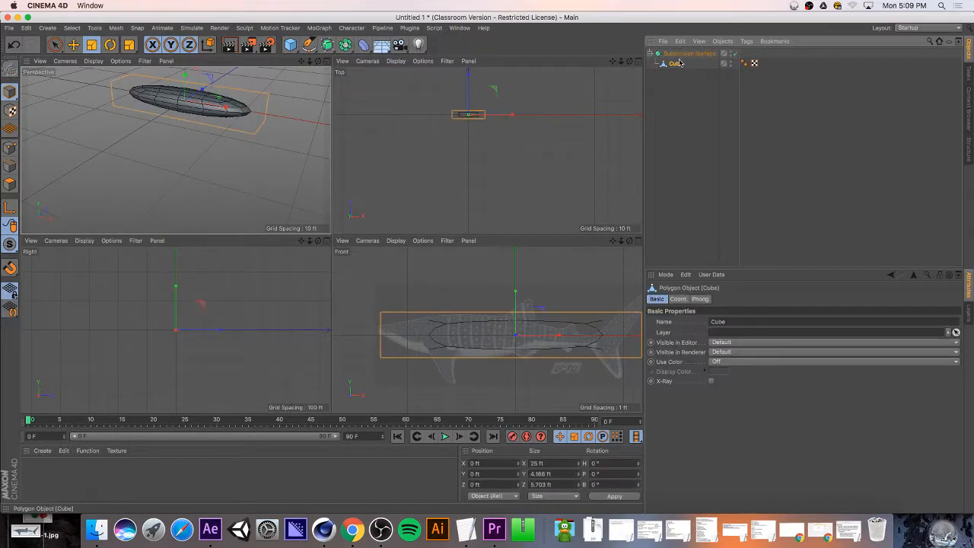
click(637, 241)
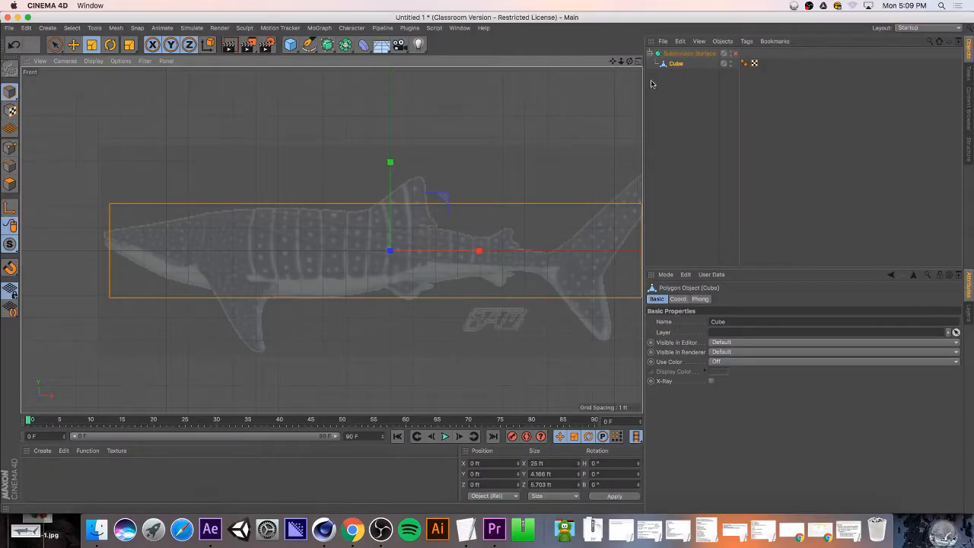
- Undo the Subdivision Surface nesting and the editable conversion, back to the parametric cube
key(super+z)
key(super+z)
key(super+z)
key(super+z)
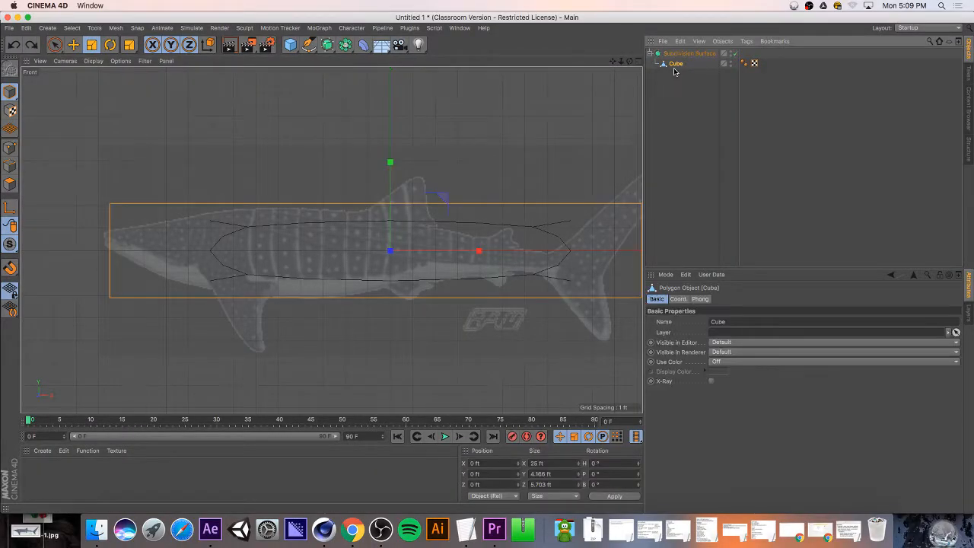
key(super+z)
key(super+z)
key(super+z)
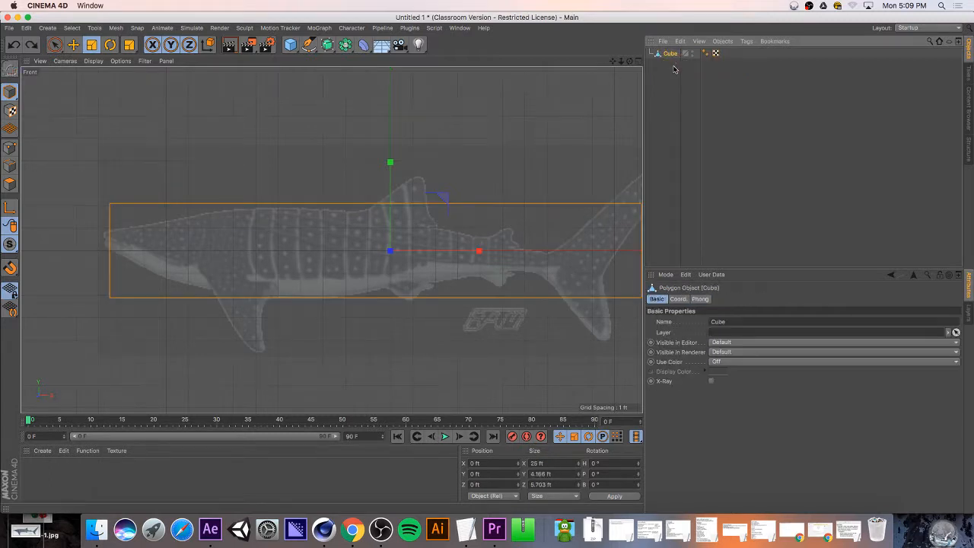
key(super+z)
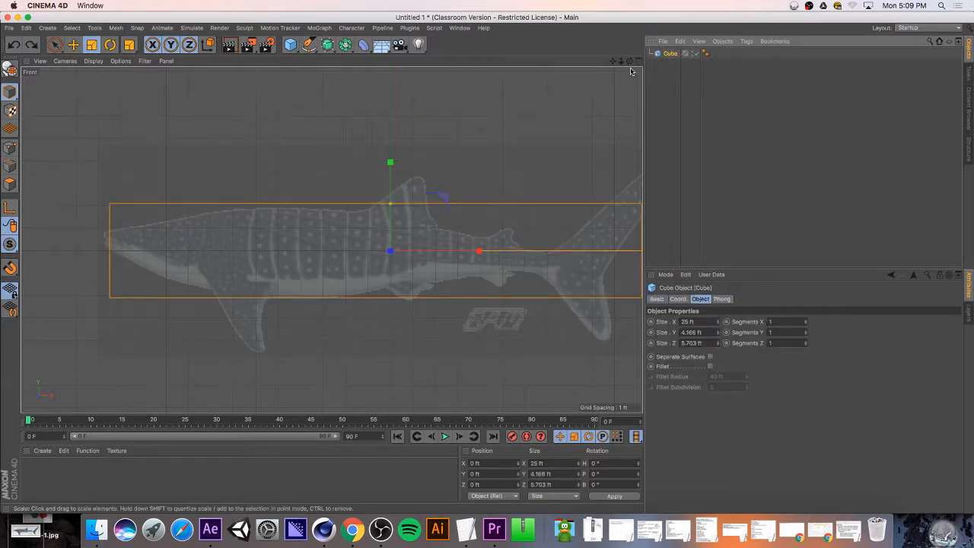
click(638, 63)
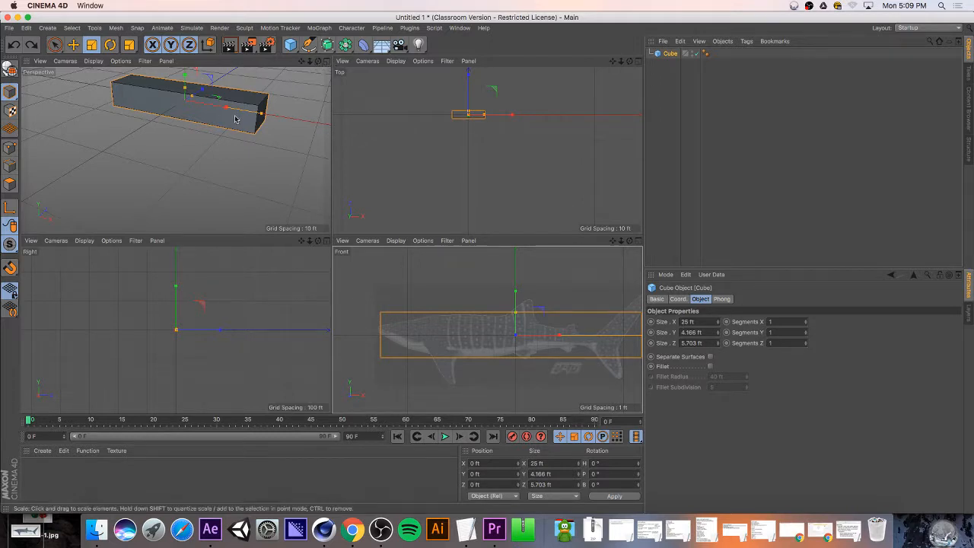
- Set the parametric cube's segments to 2 each along X, Y and Z
click(807, 320)
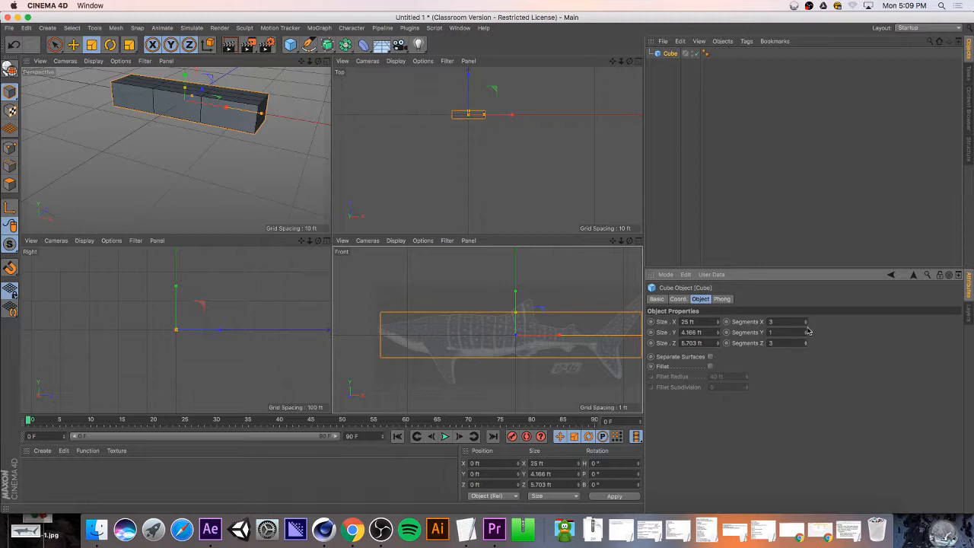
click(807, 322)
click(808, 341)
click(808, 342)
click(806, 345)
click(806, 332)
click(806, 332)
click(807, 331)
click(807, 331)
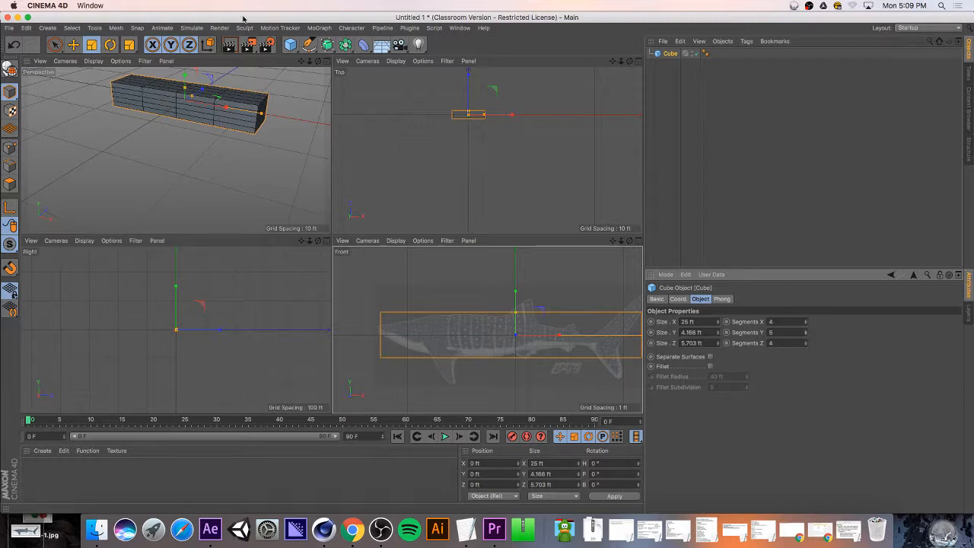
click(805, 324)
drag(806, 332, 807, 348)
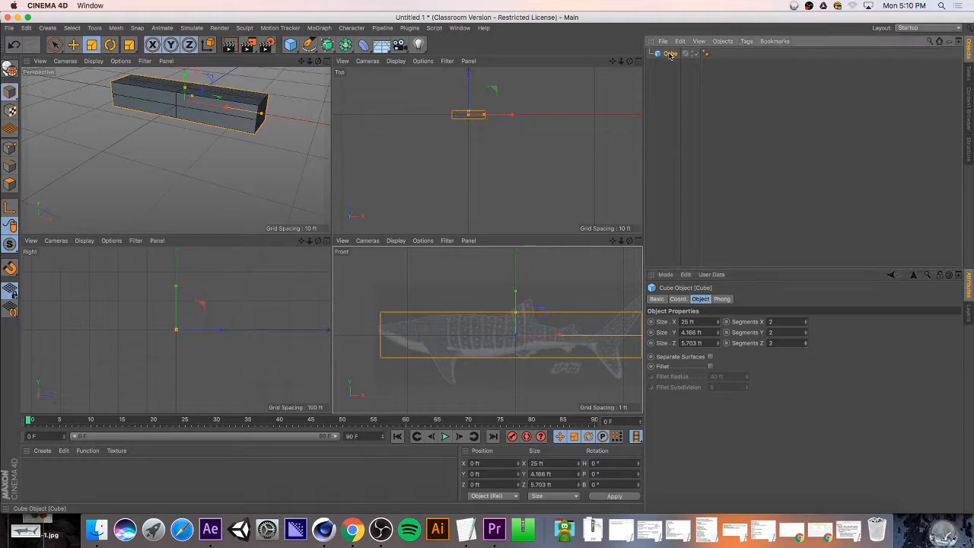
- Make the segmented cube editable and nest it under a new Subdivision Surface with its smoothing switched off
key(c)
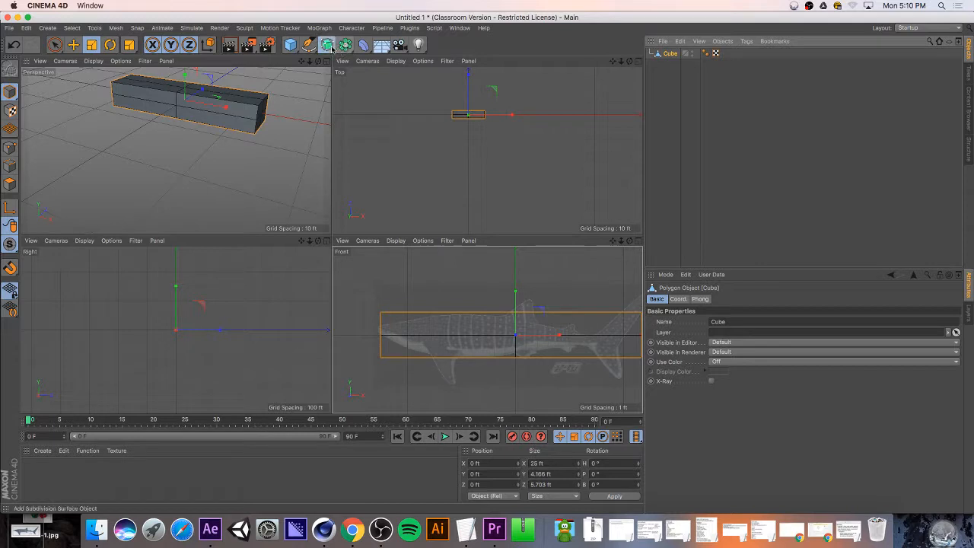
drag(327, 44, 370, 58)
click(370, 59)
drag(668, 64, 673, 56)
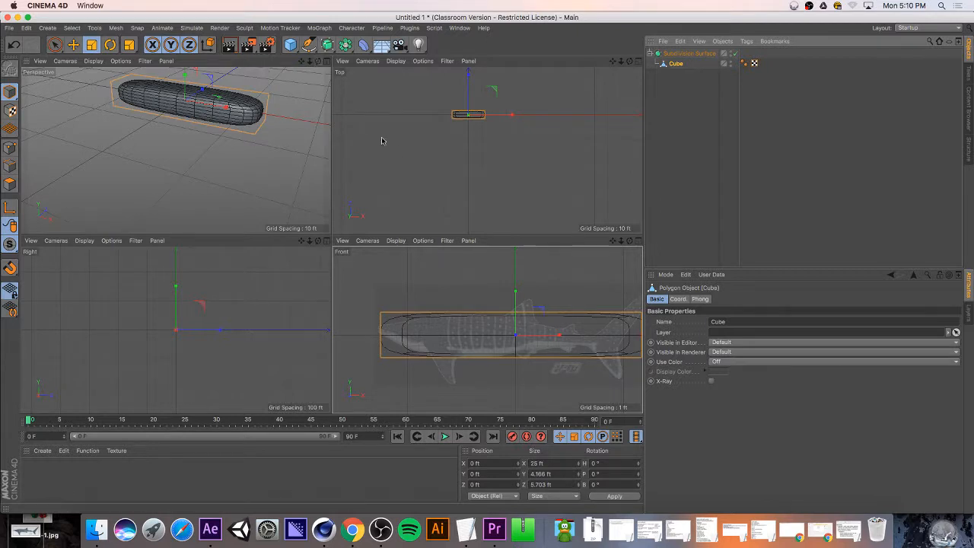
click(638, 240)
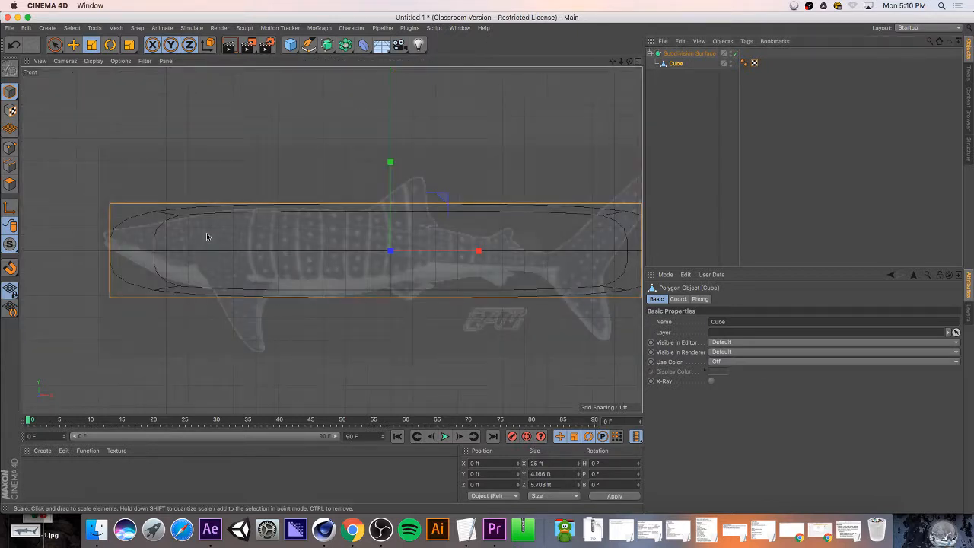
click(735, 54)
- Activate the Loop/Path Cut tool and switch the cube to polygon mode
key(k)
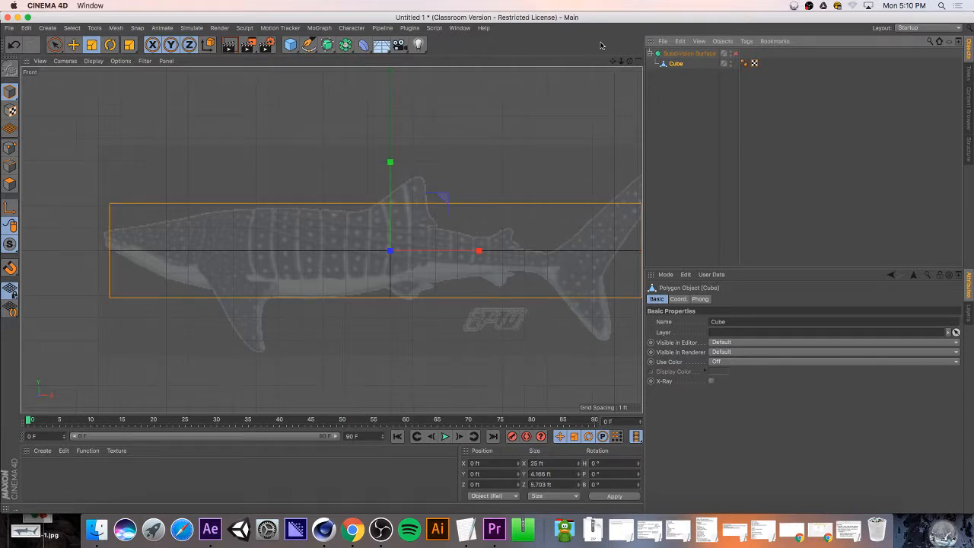
key(k)
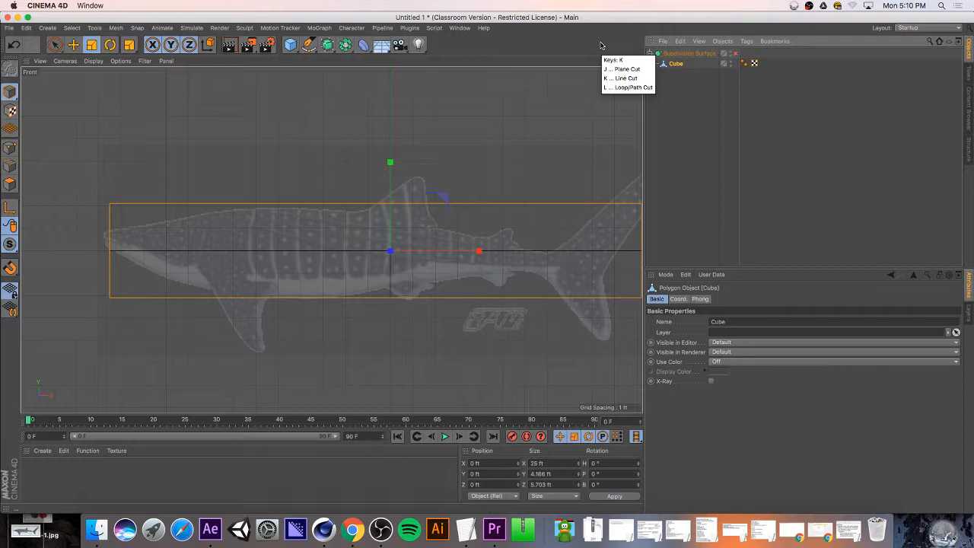
key(k)
key(k)
key(k)
key(k)
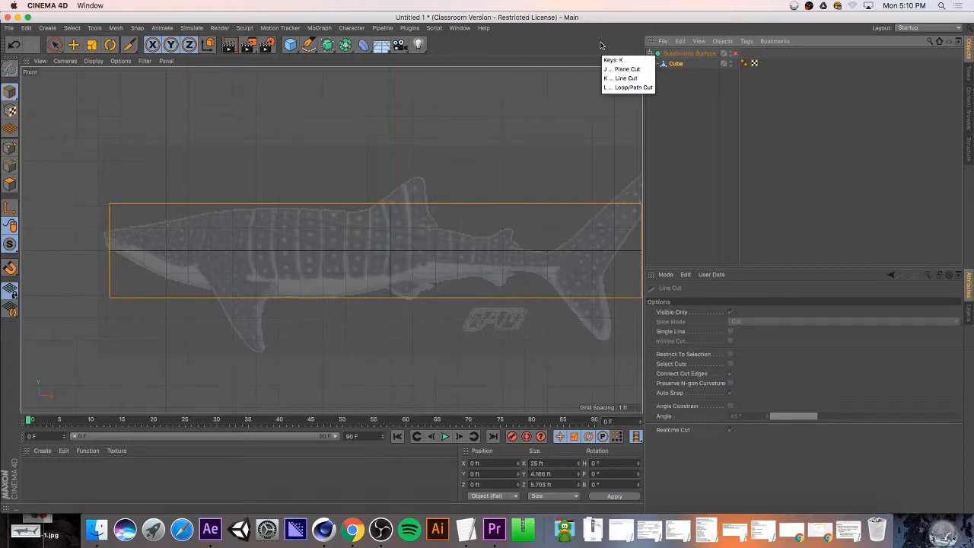
key(l)
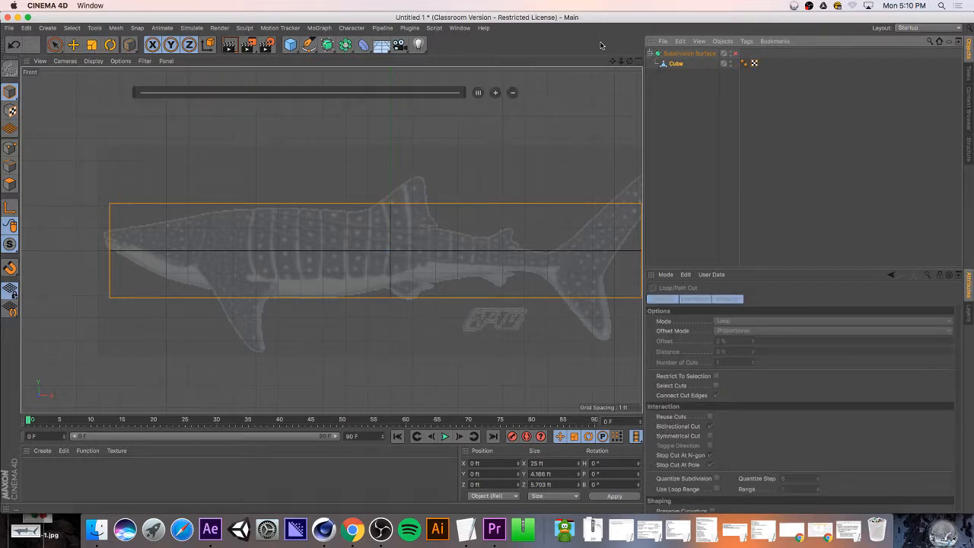
key(k)
key(k)
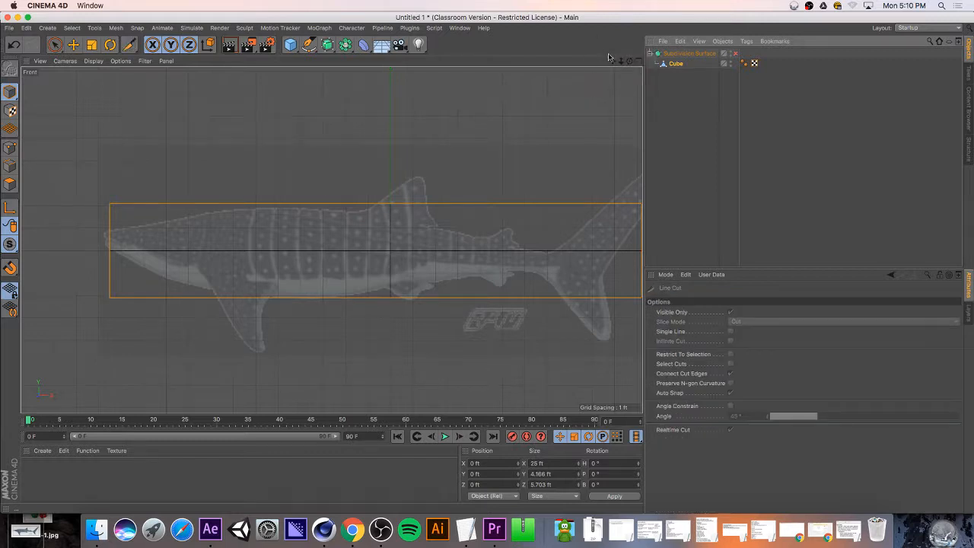
key(k)
key(k)
key(k)
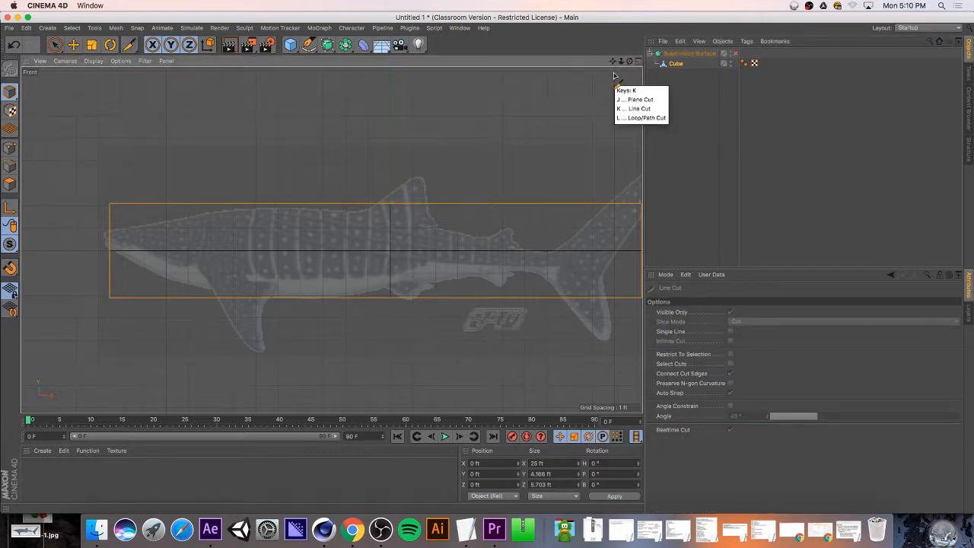
key(k)
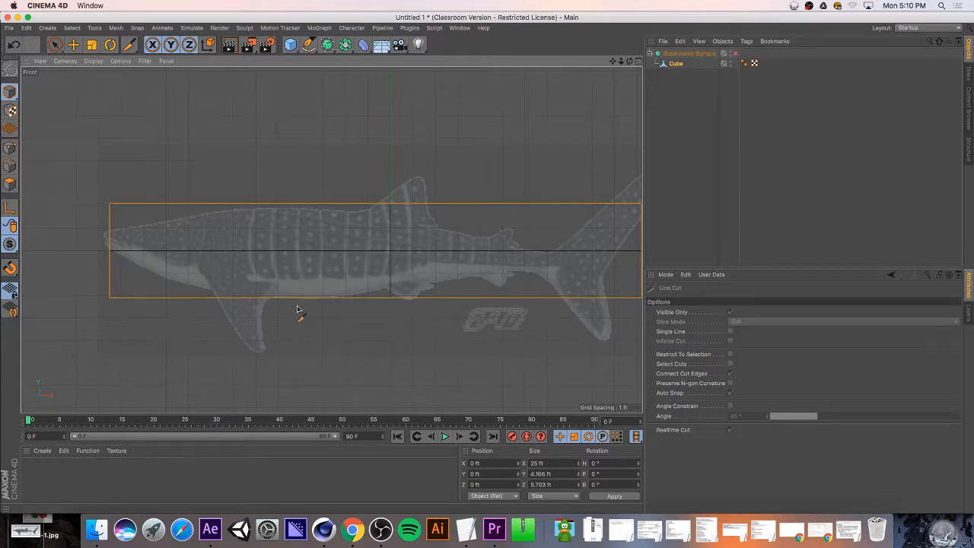
key(k)
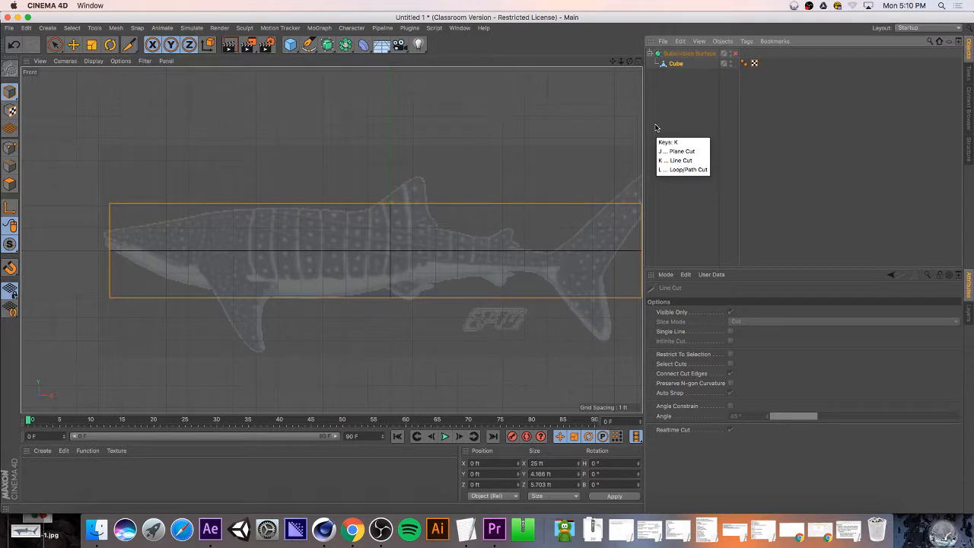
key(l)
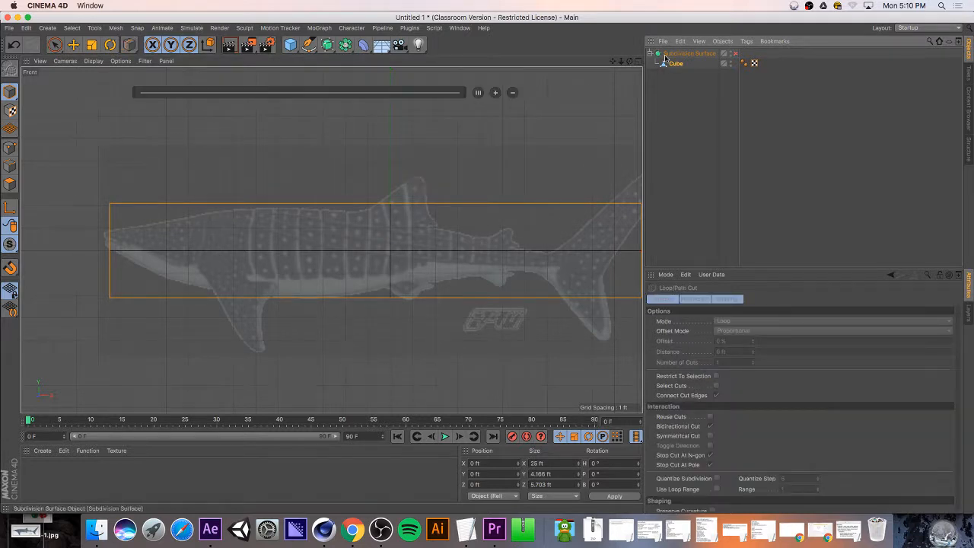
click(10, 183)
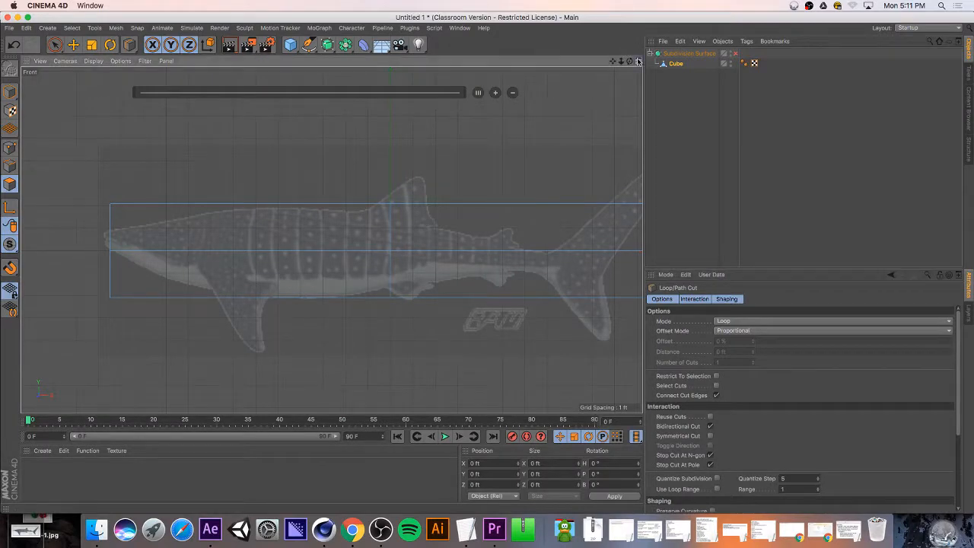
- Cut vertical loops about 4.4 ft behind the cube's nose end and about 2.5 ft further back, plus a lengthwise loop above the centreline
click(637, 61)
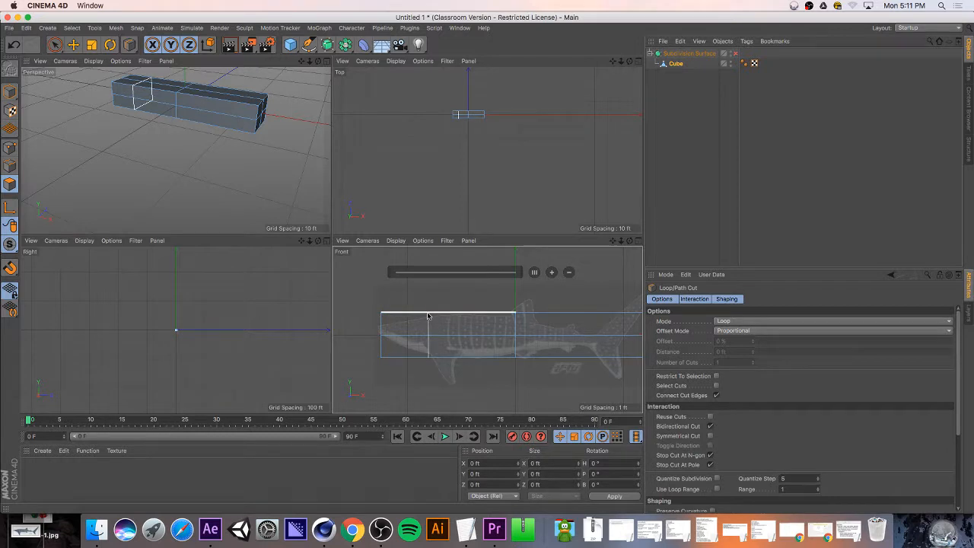
click(637, 241)
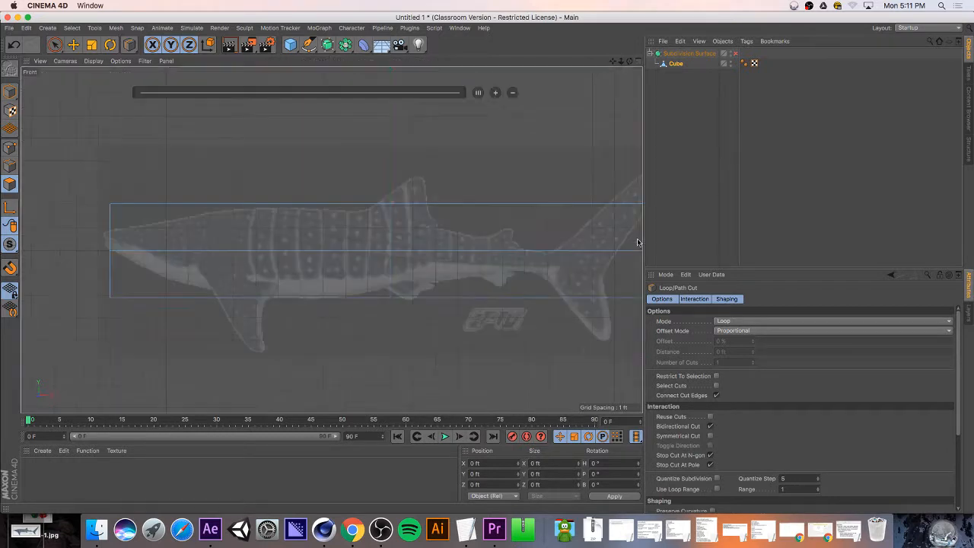
click(208, 207)
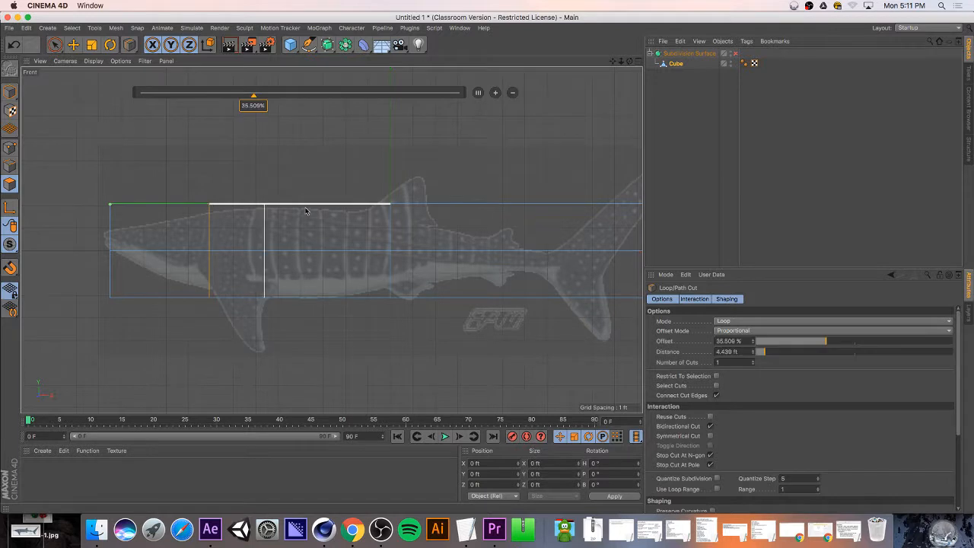
click(267, 207)
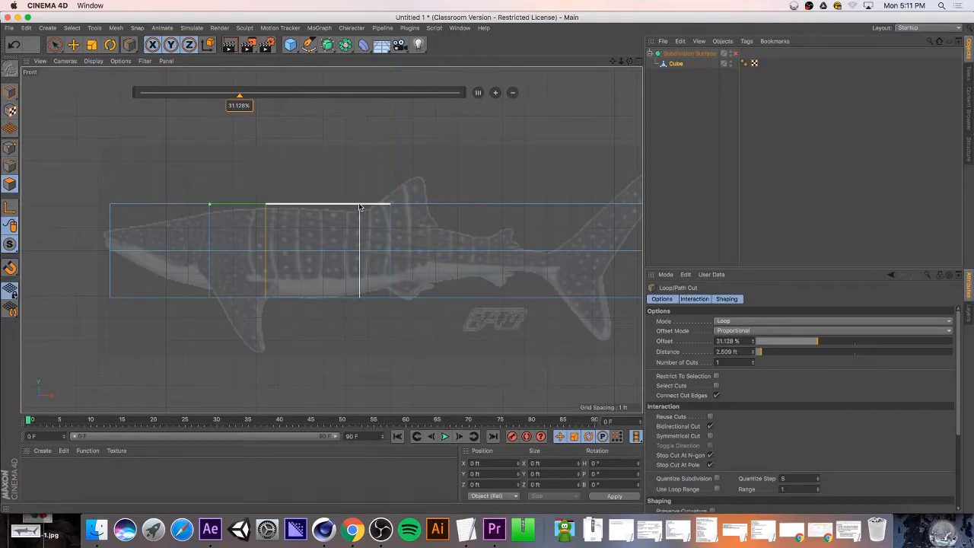
click(390, 237)
- Select the cube's middle vertical edge loop and move it toward the head to X about -0.949 ft, at the dorsal fin's front base
key(u)
key(l)
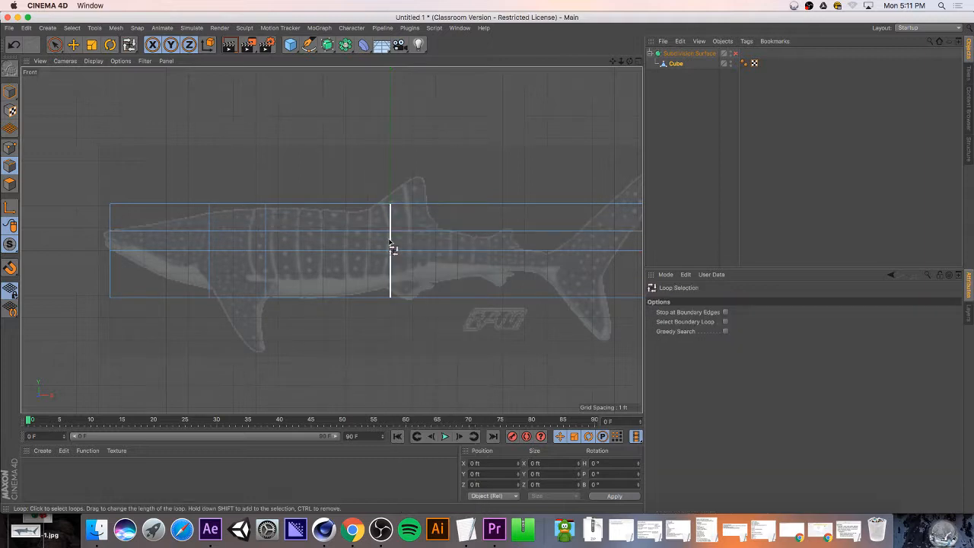
click(393, 247)
key(r)
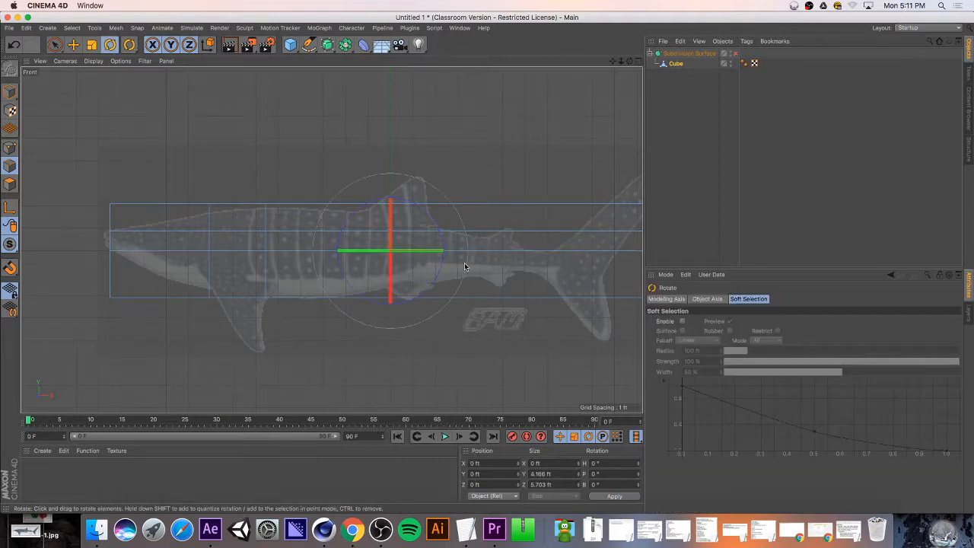
key(e)
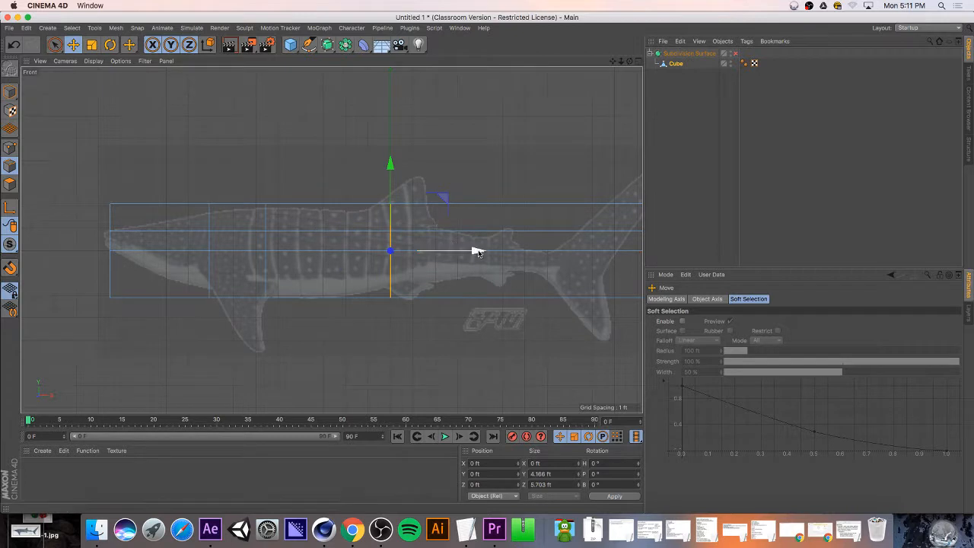
drag(474, 251, 457, 251)
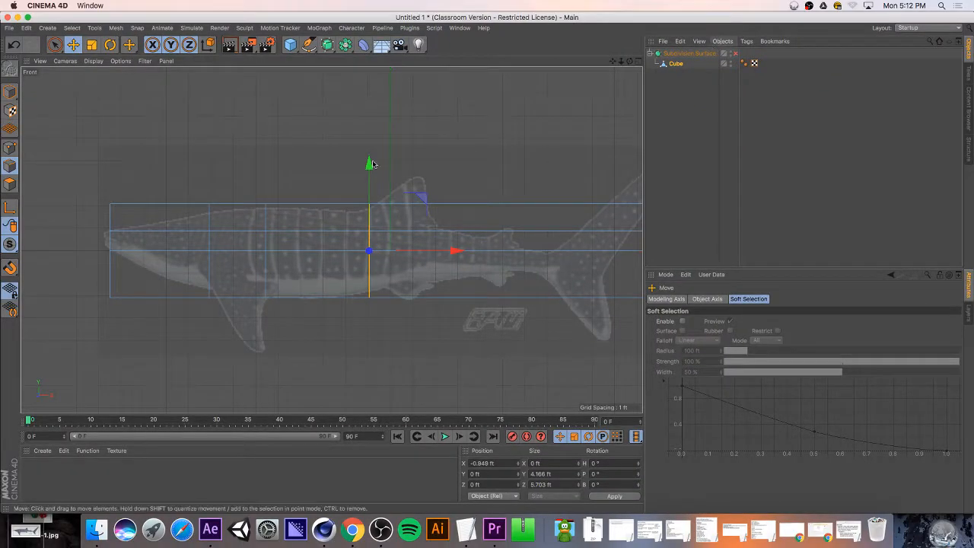
- Cut five vertical edge loops through the cube's rear half, from the dorsal fin's rear base back to the tail fin
key(k)
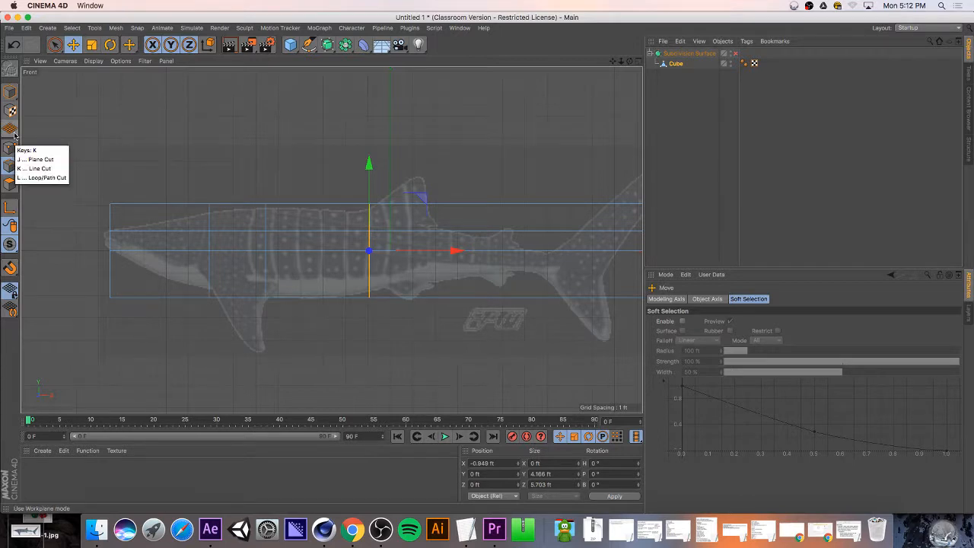
key(l)
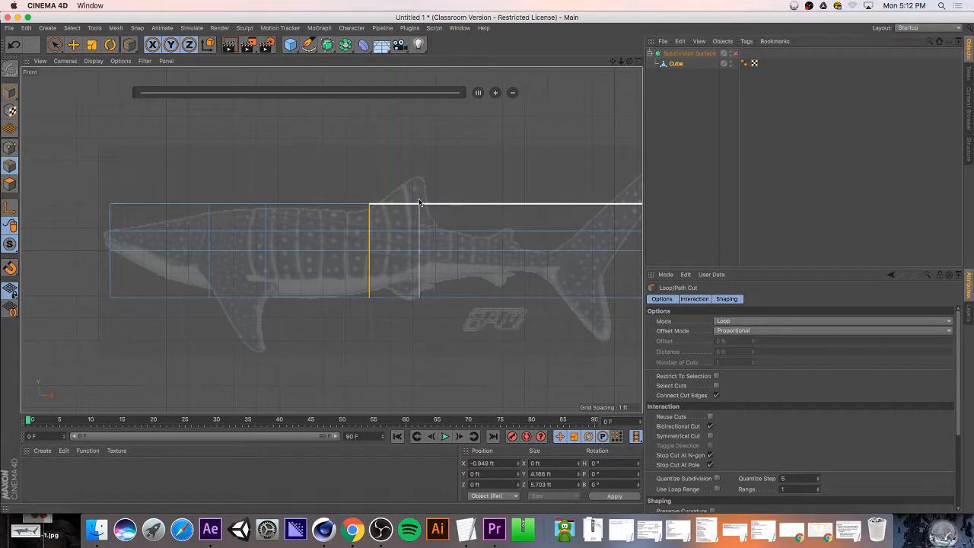
drag(423, 203, 481, 203)
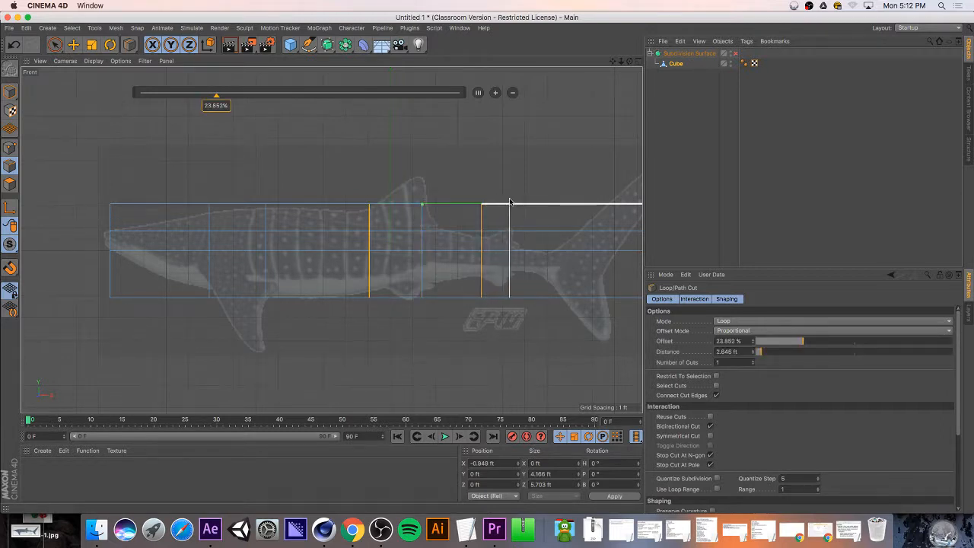
click(510, 203)
click(550, 207)
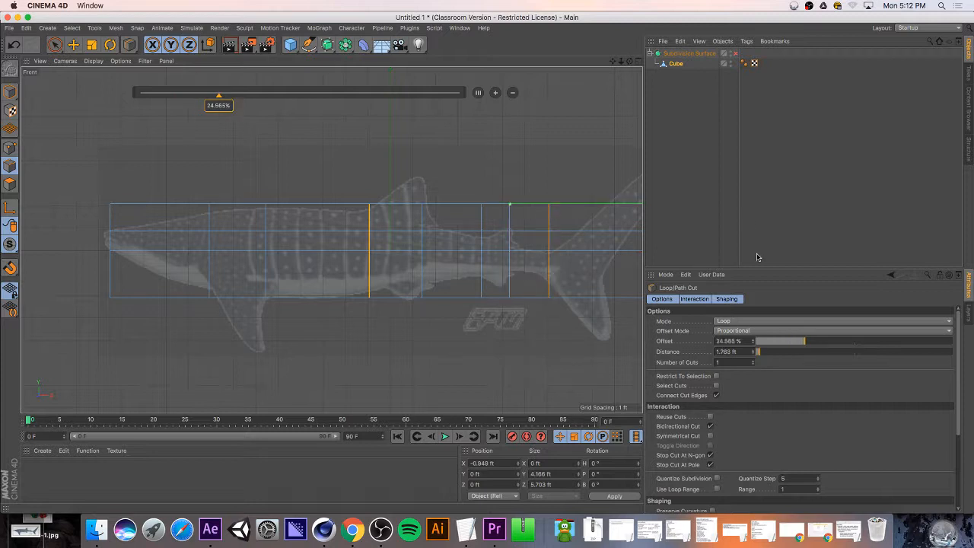
drag(613, 61, 552, 58)
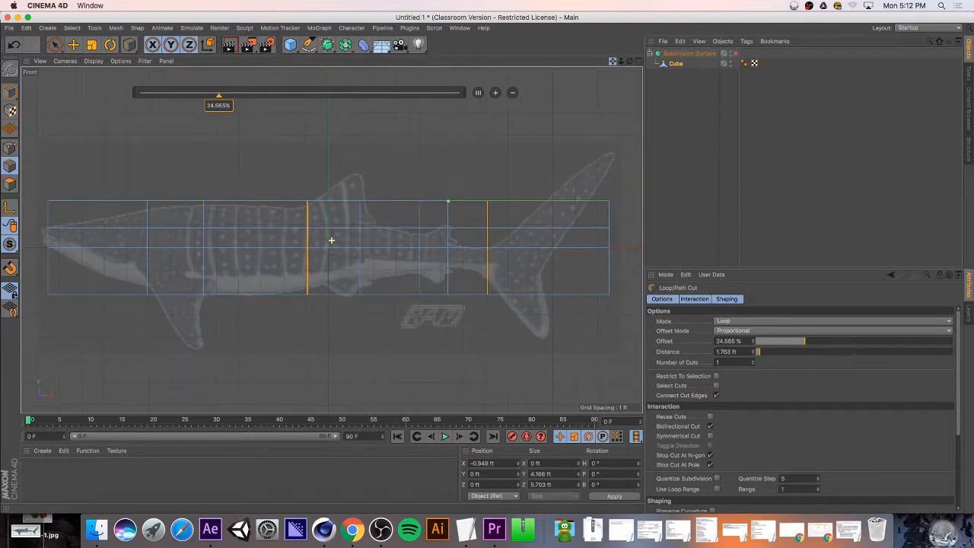
click(582, 206)
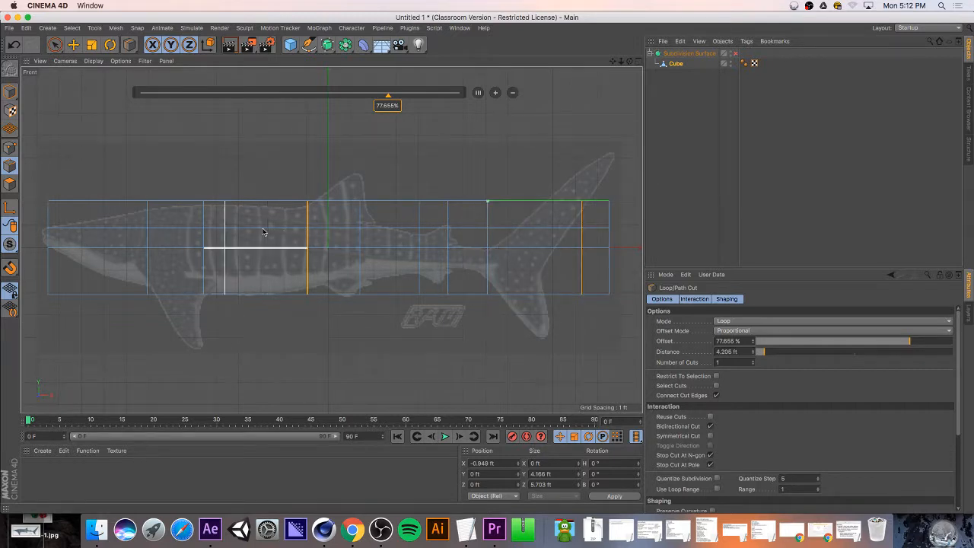
- Select the vertical edge loop at the cube's nose end and activate the Scale tool
key(u)
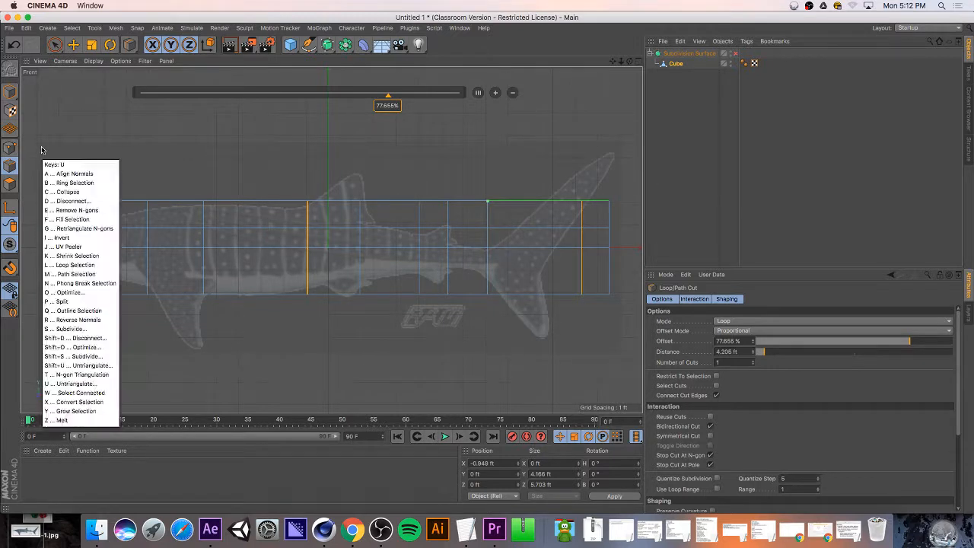
key(l)
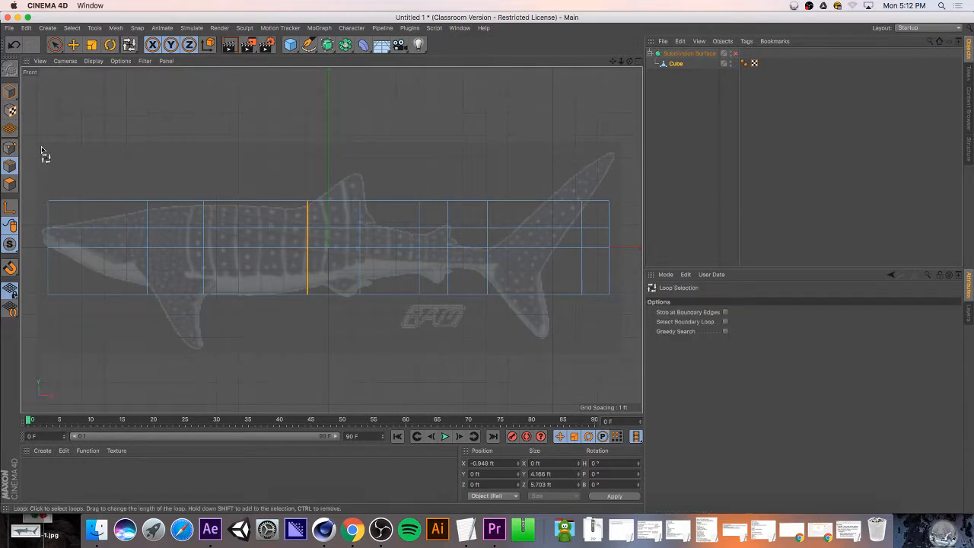
click(48, 242)
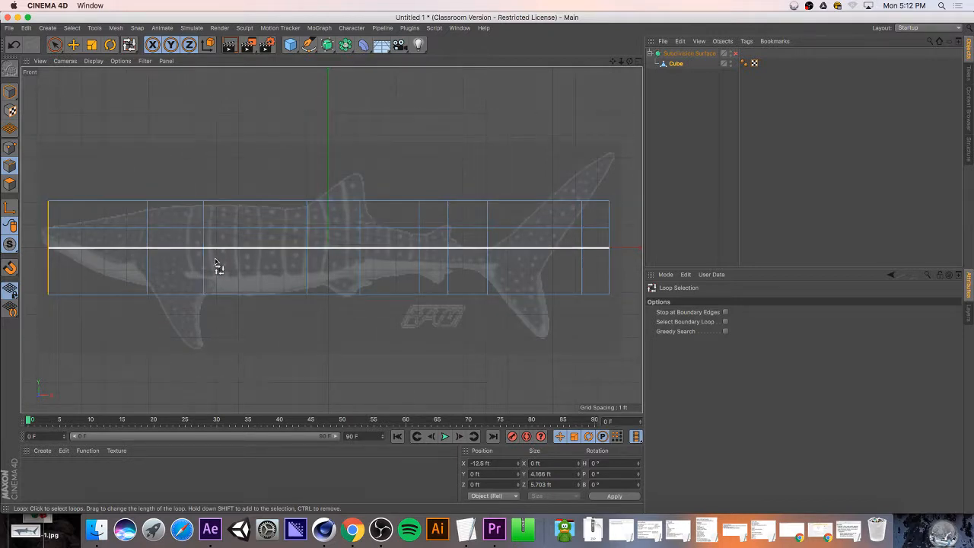
key(t)
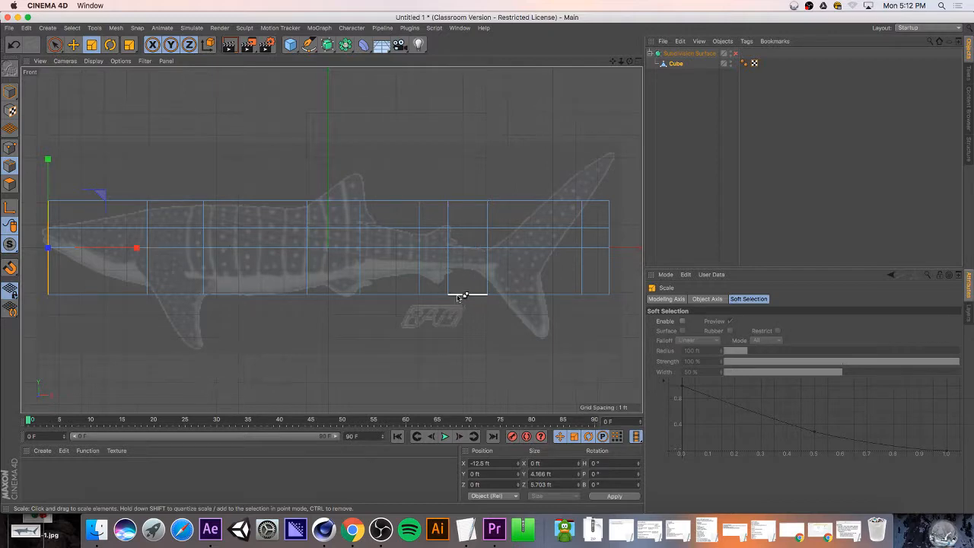
- Switch to Chrome and search Google Images for "whale shark top"
click(354, 531)
click(256, 71)
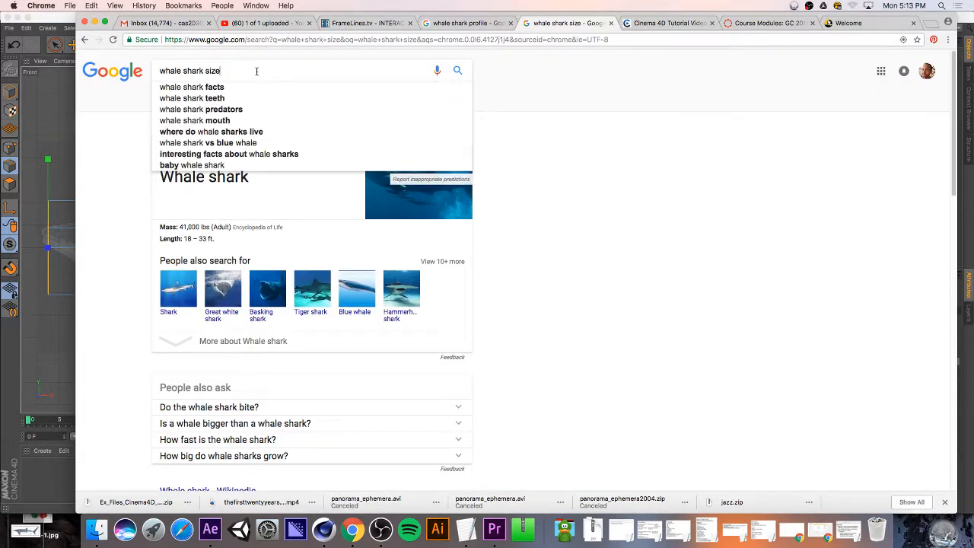
text(top)
key(Return)
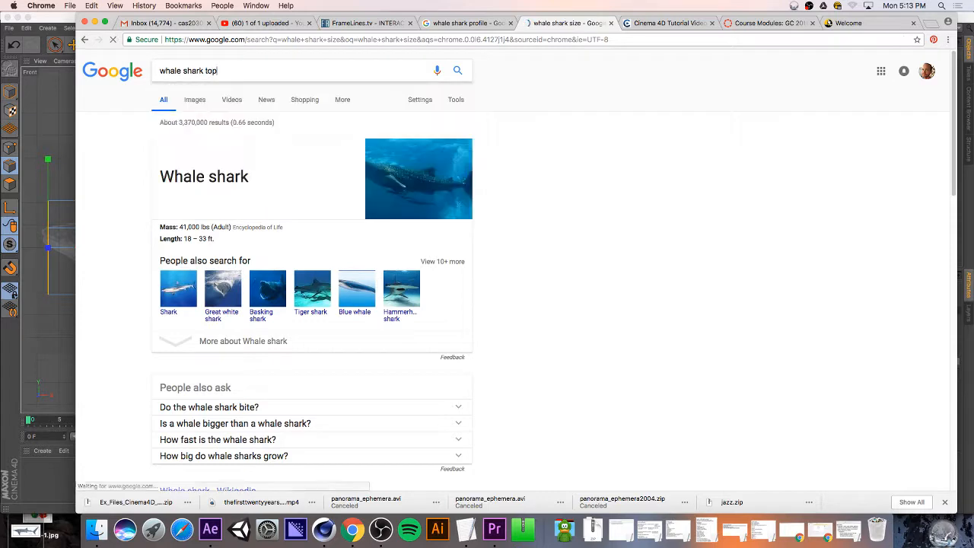
click(193, 102)
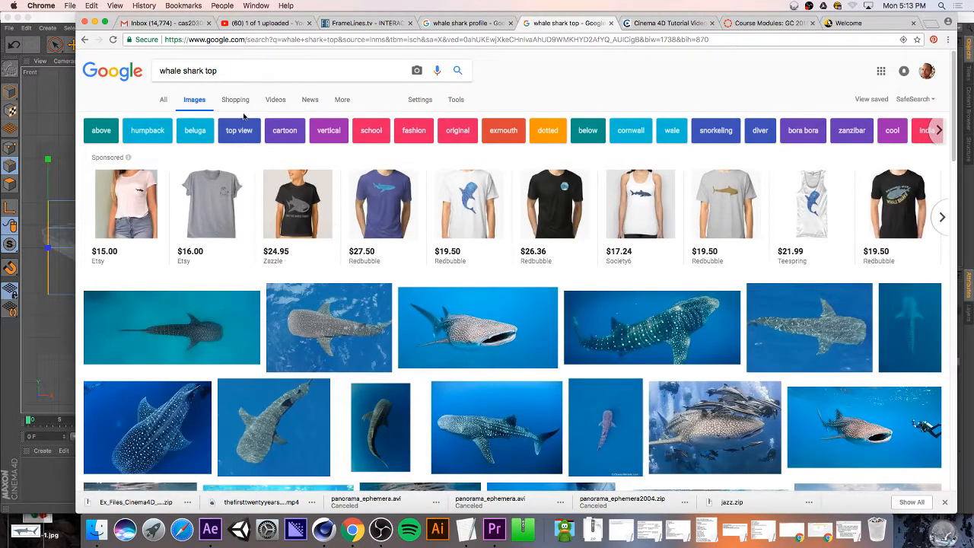
- Compare the top-view results, save the Ningaloo Blue whale shark image to the desktop, and minimise the browser window
click(162, 339)
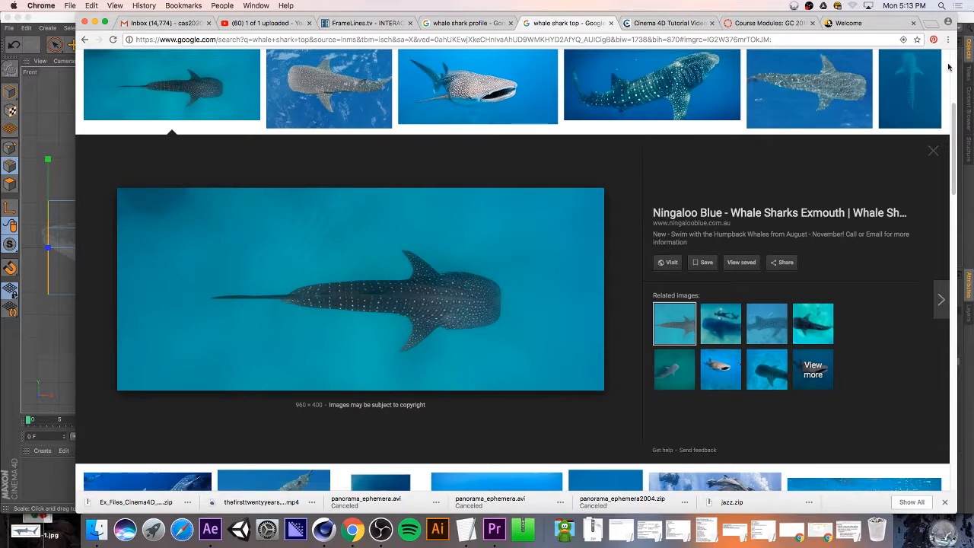
click(821, 82)
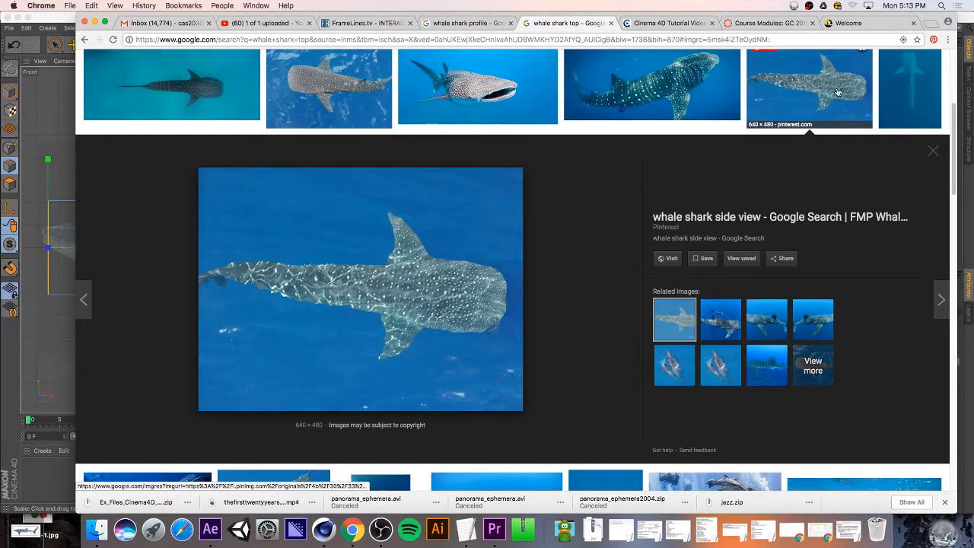
click(190, 107)
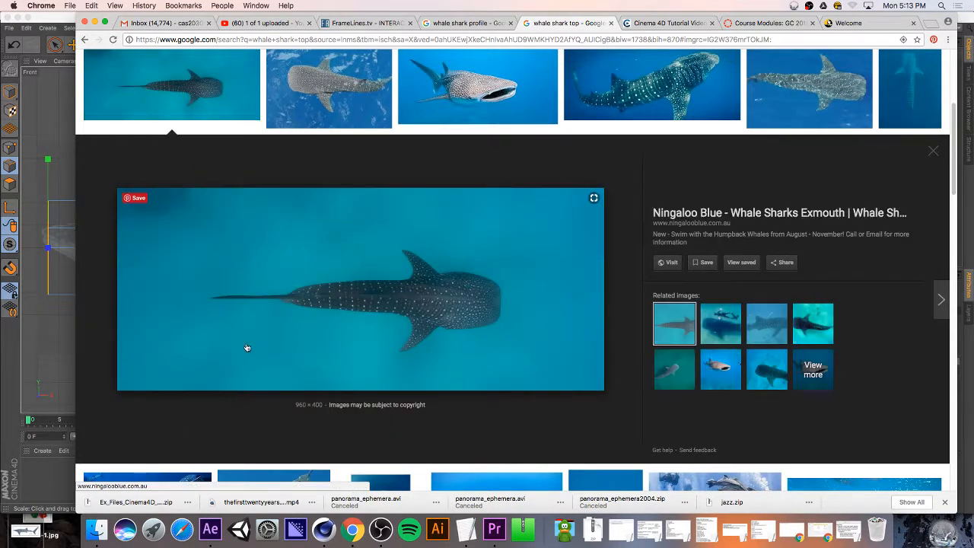
drag(266, 343, 21, 544)
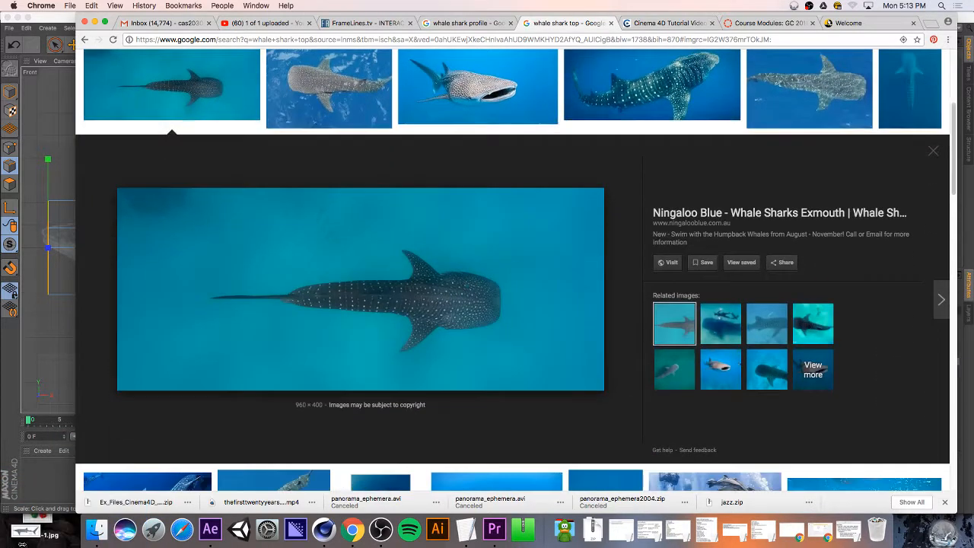
click(17, 541)
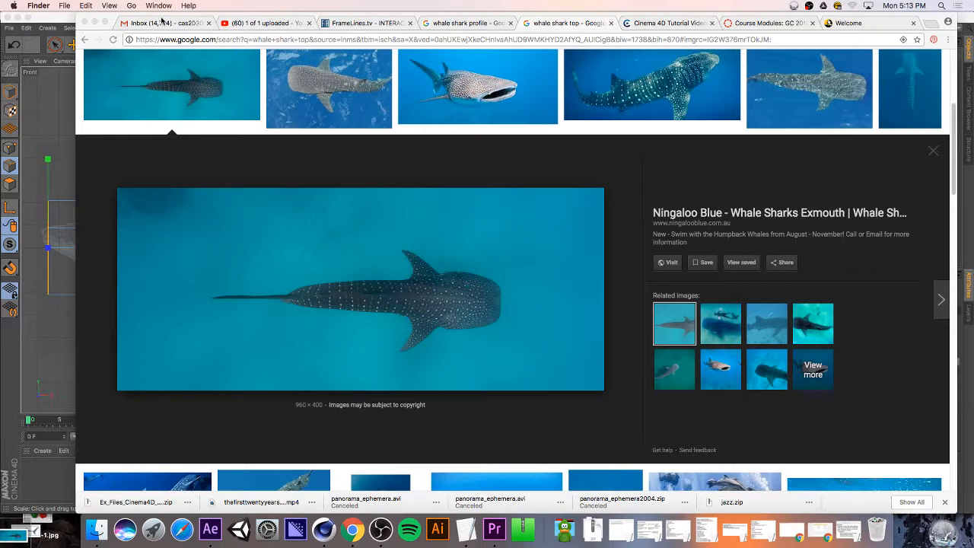
click(94, 22)
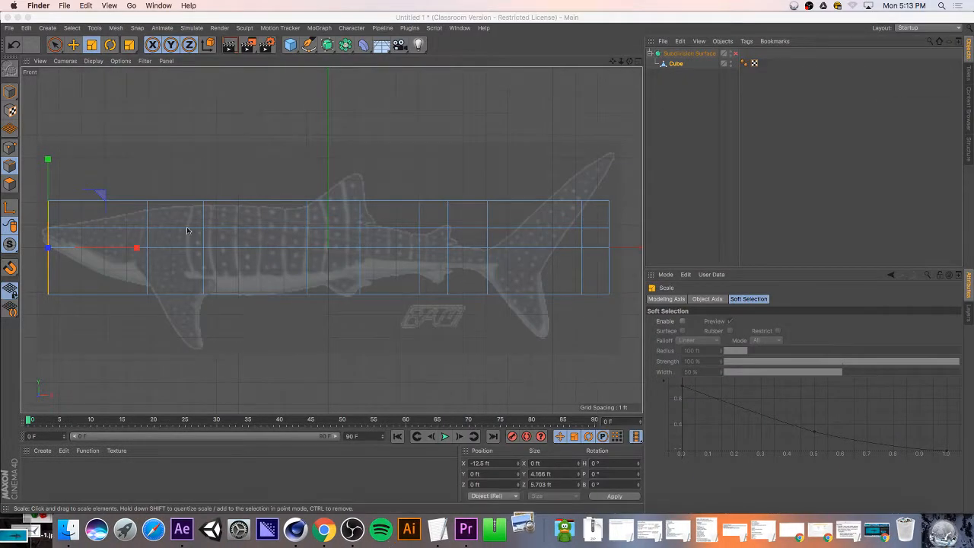
- Shrink the nose loop to about 0.79 ft high at Y 0.52 ft, and scale the next loop's height to about 3.38 ft
drag(47, 160, 51, 192)
key(e)
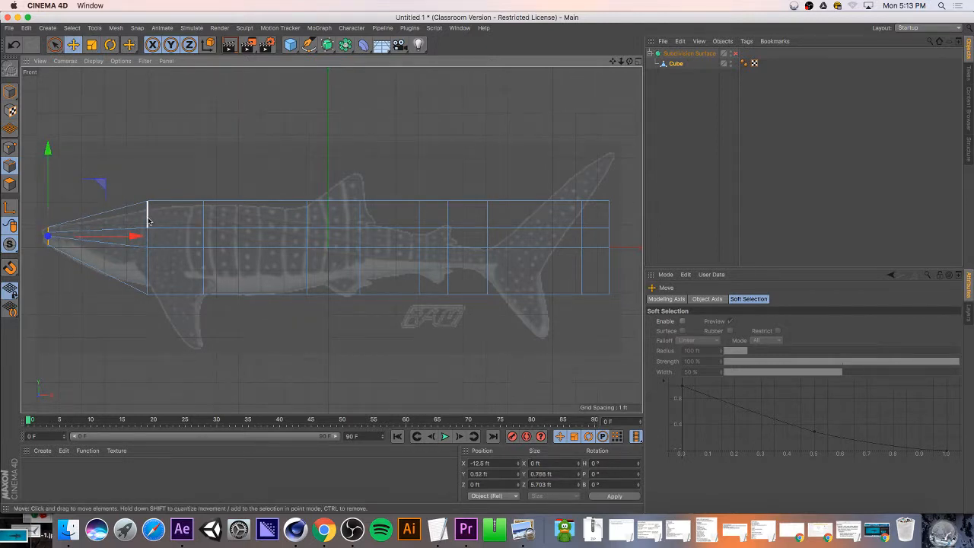
key(u)
key(l)
click(150, 225)
key(t)
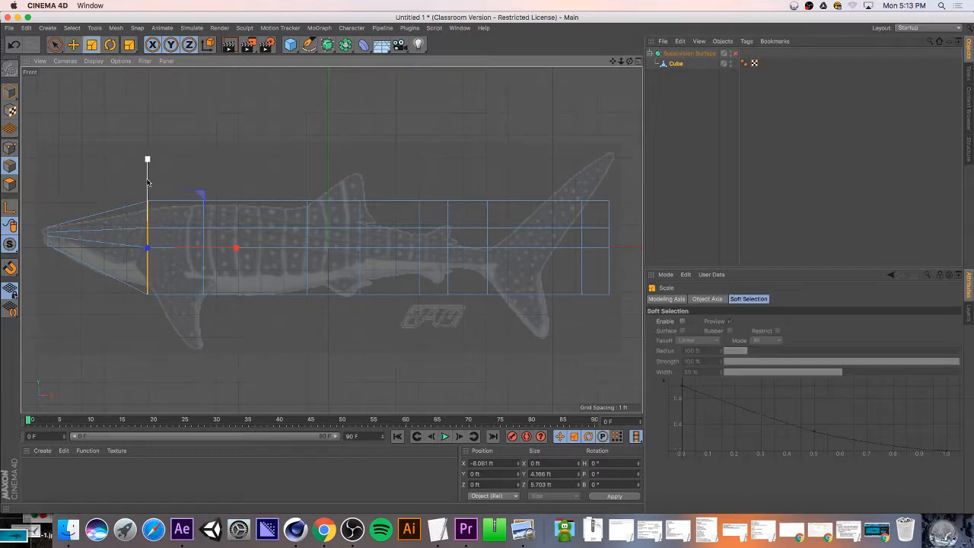
drag(152, 157, 148, 179)
- Scale the third vertical loop, above the pectoral fin, to about 3.72 ft high and lower it to Y -0.068 ft
key(u)
key(l)
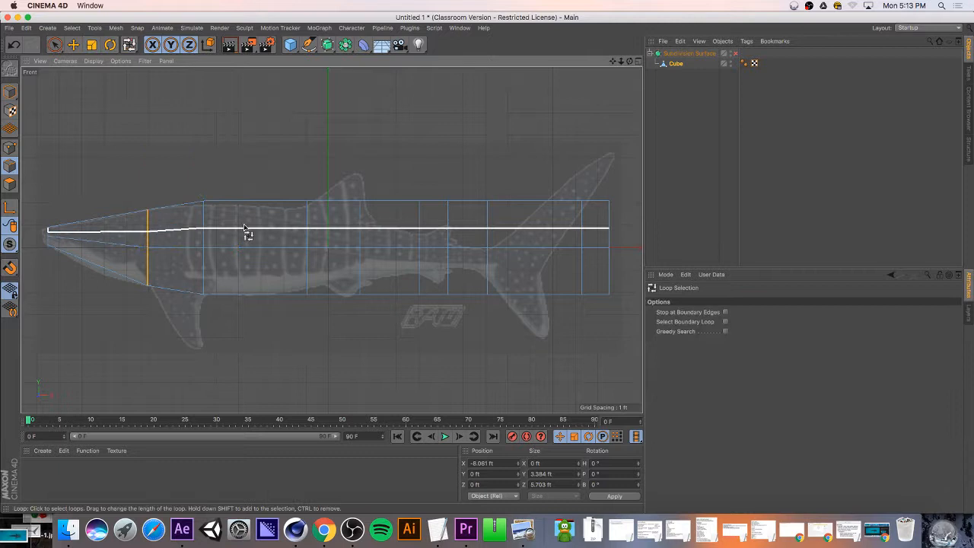
click(204, 253)
key(t)
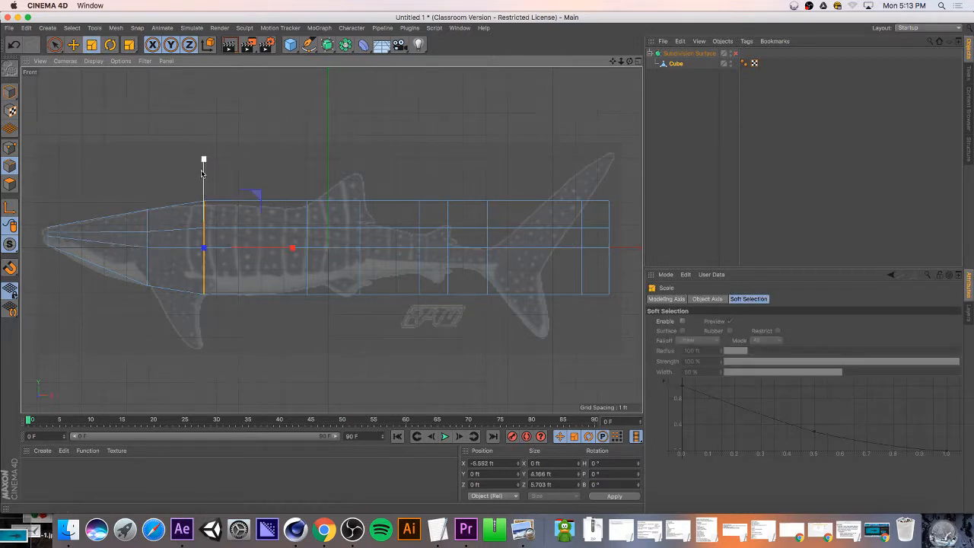
drag(204, 160, 204, 174)
key(e)
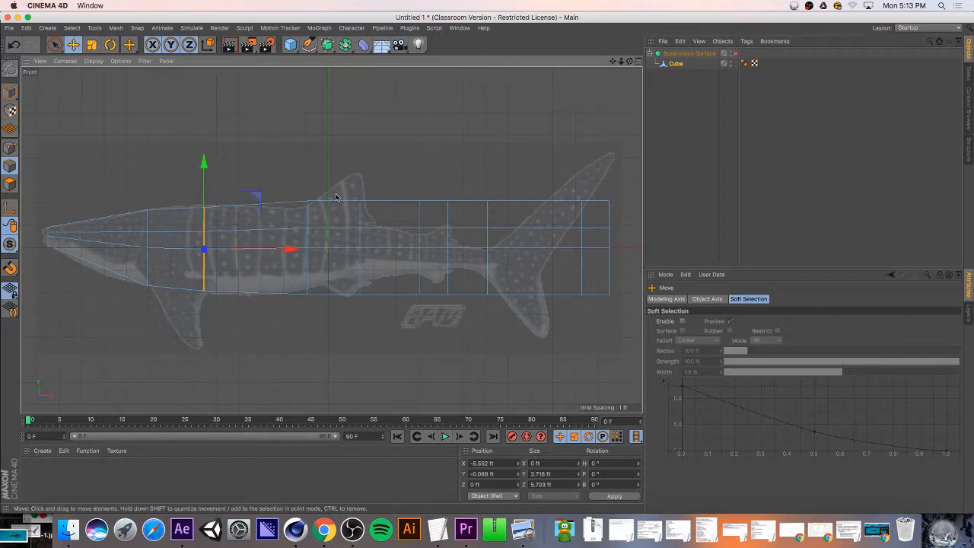
- Scale the loop at the dorsal fin's front base to about 3.45 ft high, shift it to X -1.243 ft, and fine-tune its vertical position
key(u)
key(l)
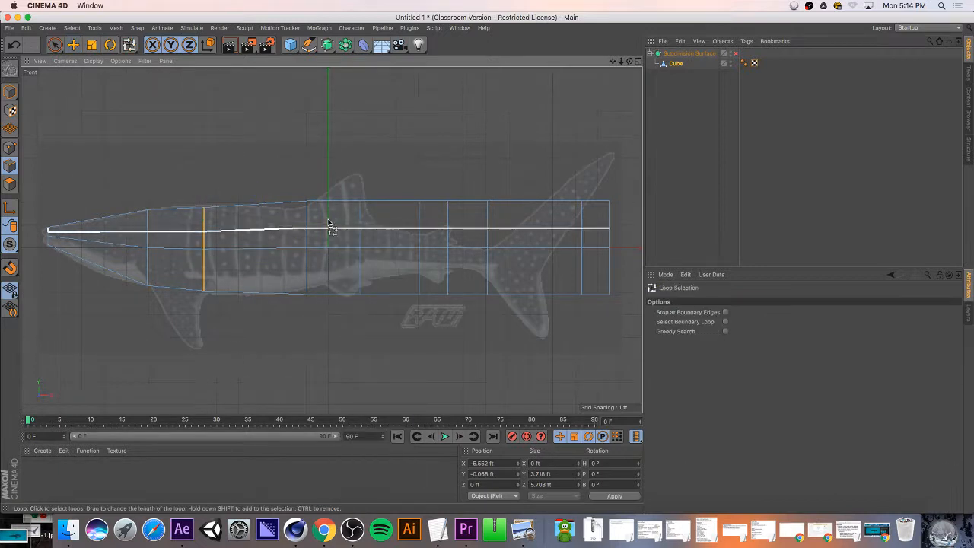
click(309, 220)
key(t)
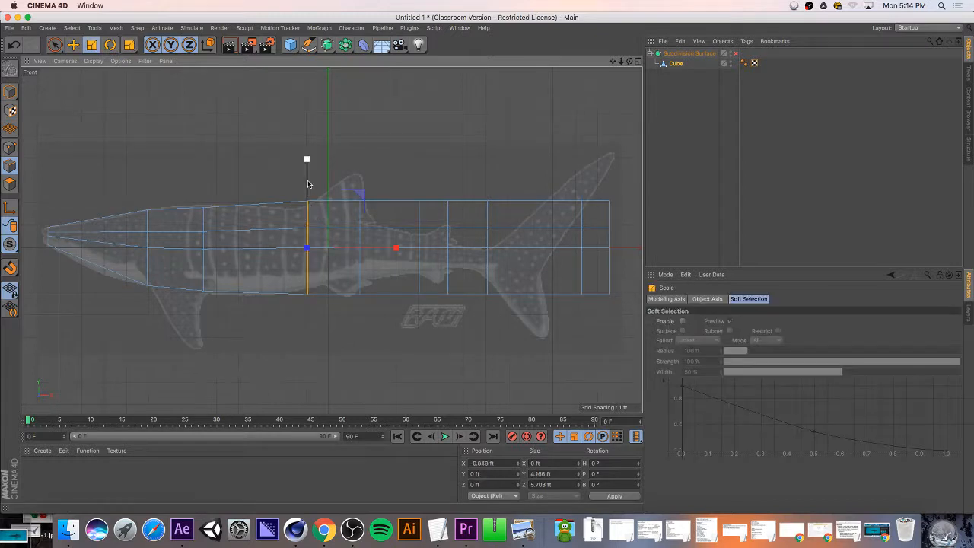
drag(308, 172, 308, 188)
key(e)
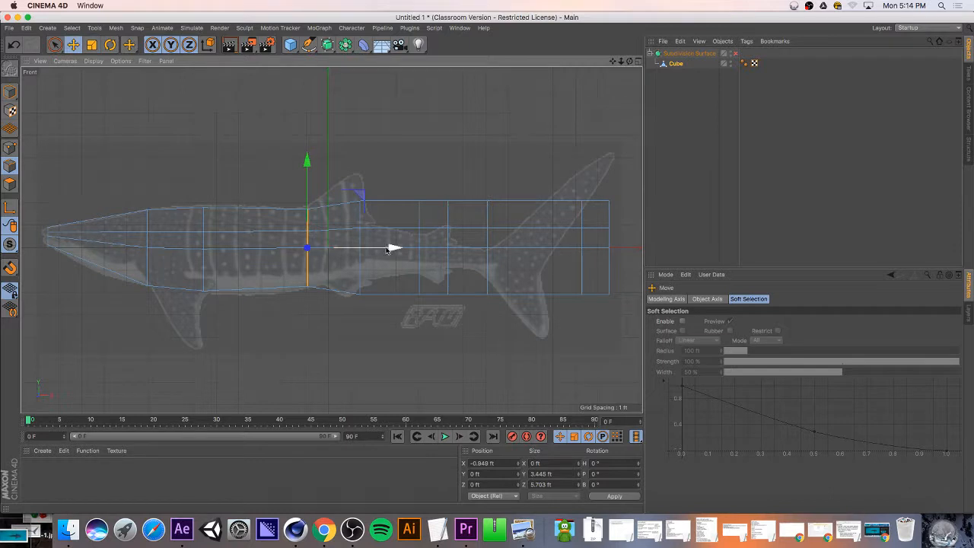
drag(393, 248, 382, 249)
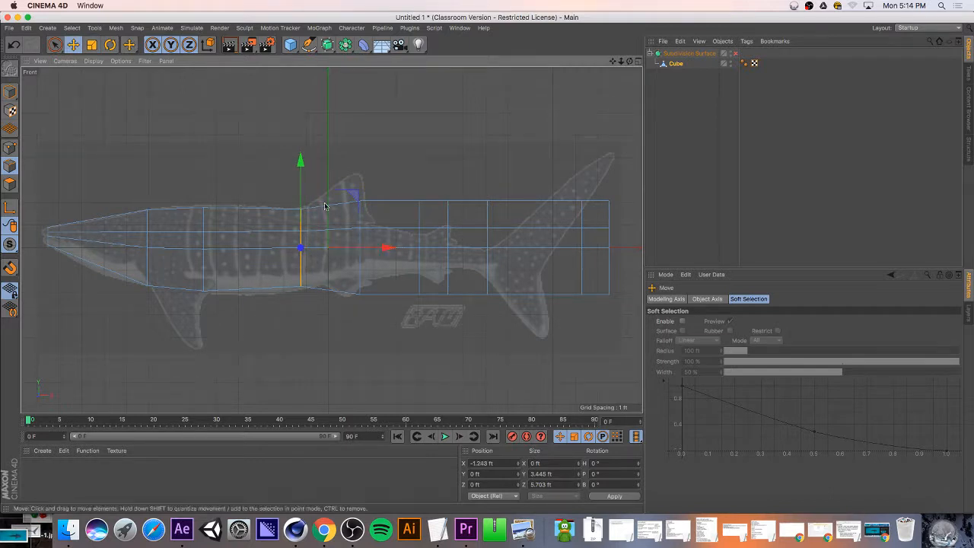
drag(301, 159, 301, 155)
key(y)
key(t)
key(y)
- Reselect the edge loop above the pectoral fin and enlarge its height to about 3.9 ft to match the body outline
click(204, 219)
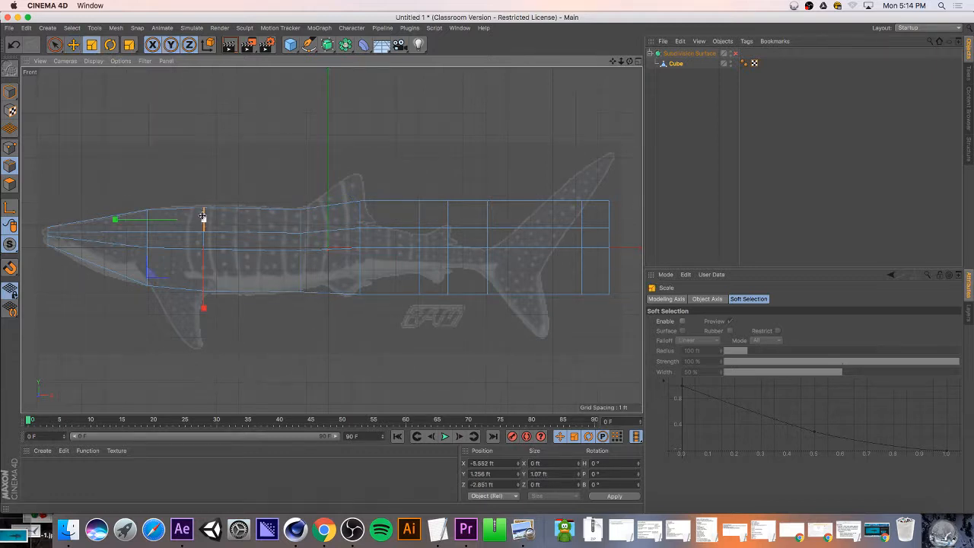
key(u)
key(l)
click(204, 221)
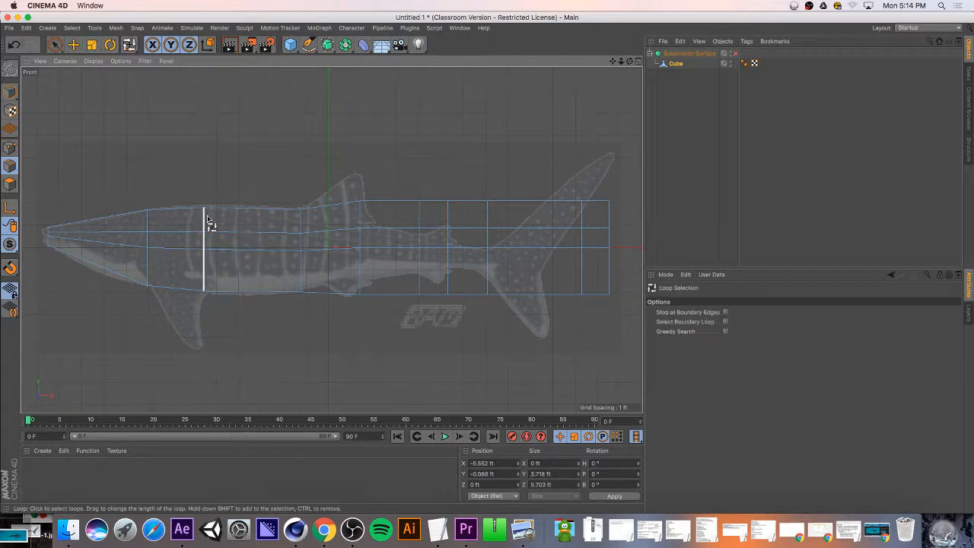
key(y)
key(t)
drag(205, 161, 203, 190)
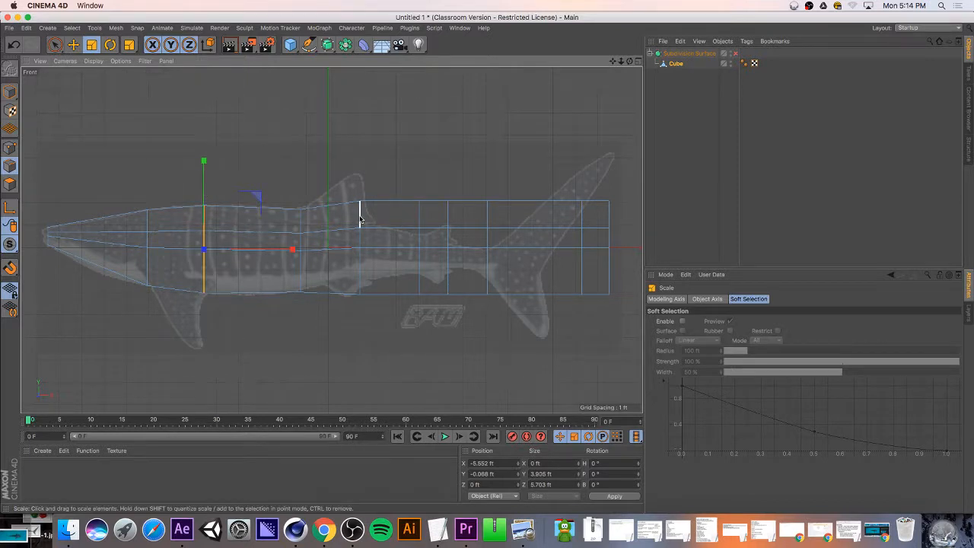
- Scale the loop at the dorsal fin's rear base to about 2.55 ft high and lower it to Y -0.203 ft
key(u)
key(l)
click(359, 221)
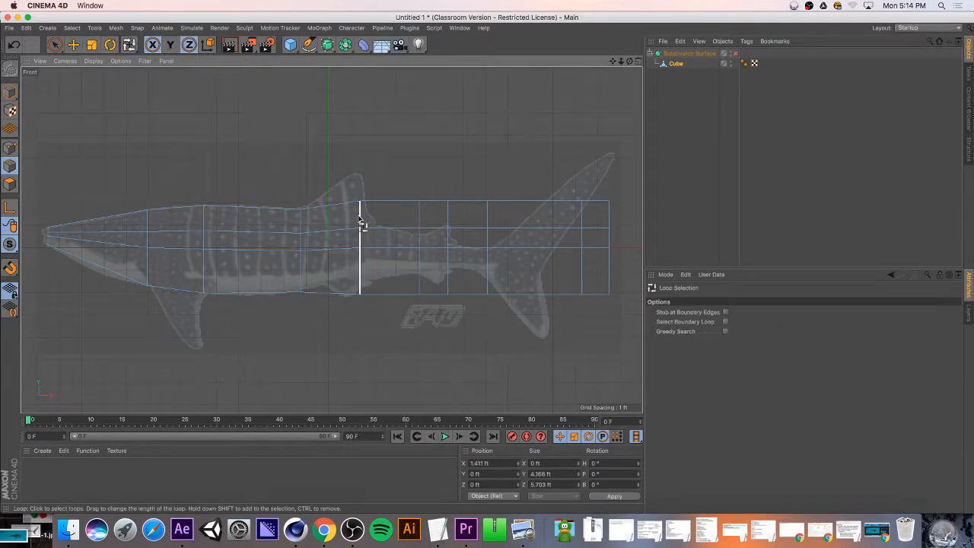
key(t)
drag(362, 220, 362, 199)
key(e)
key(t)
- Scale the first loop behind the dorsal fin, at X 4.056 ft, to about 1.66 ft high and lower it to Y -0.249 ft
key(u)
key(l)
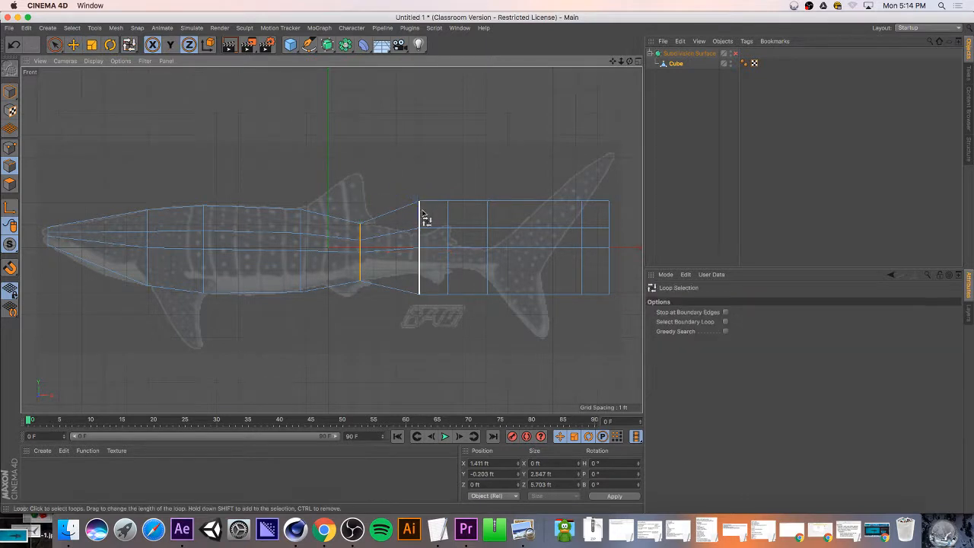
click(421, 217)
key(e)
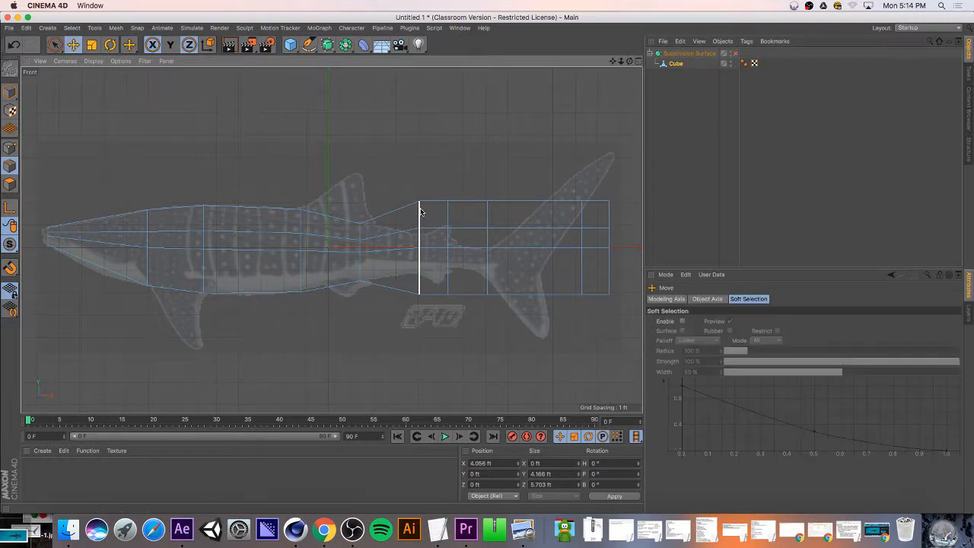
key(t)
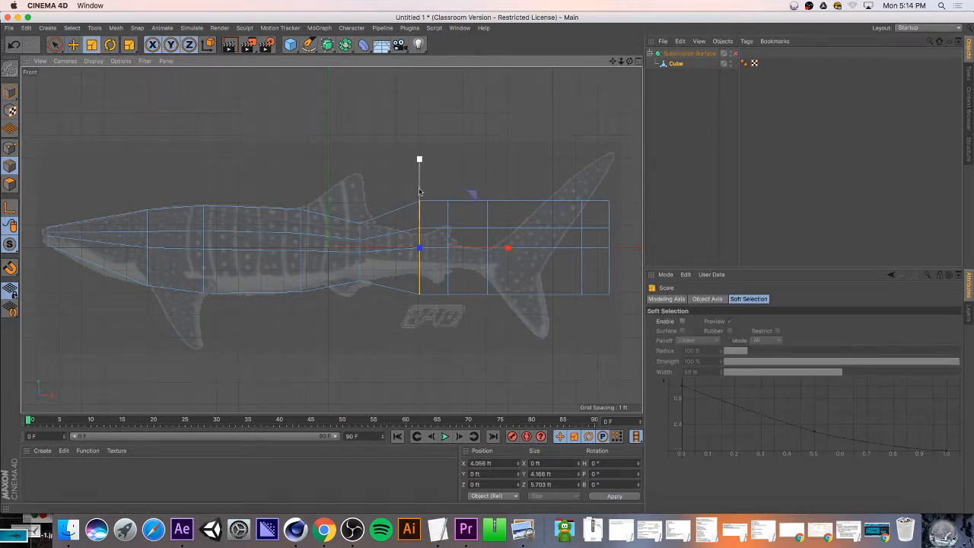
drag(422, 185, 425, 208)
key(e)
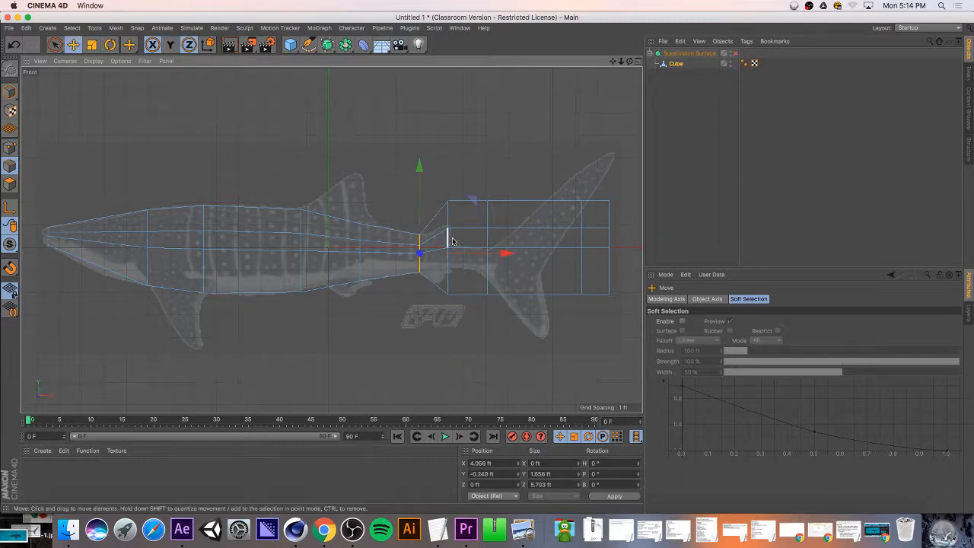
- Scale the loop at the small rear fins, X 5.322 ft, to about 1.1 ft high and lower it to Y -0.316 ft
key(u)
key(l)
click(454, 227)
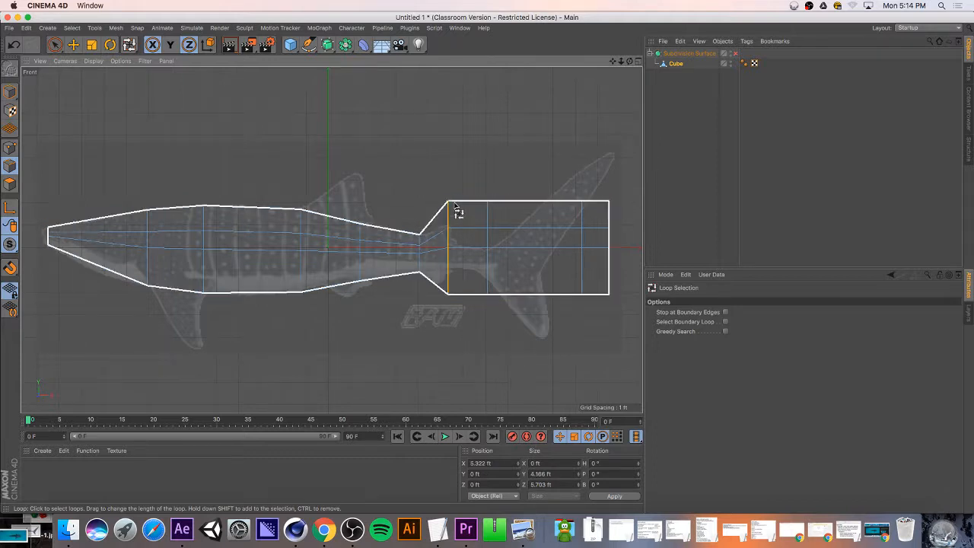
key(t)
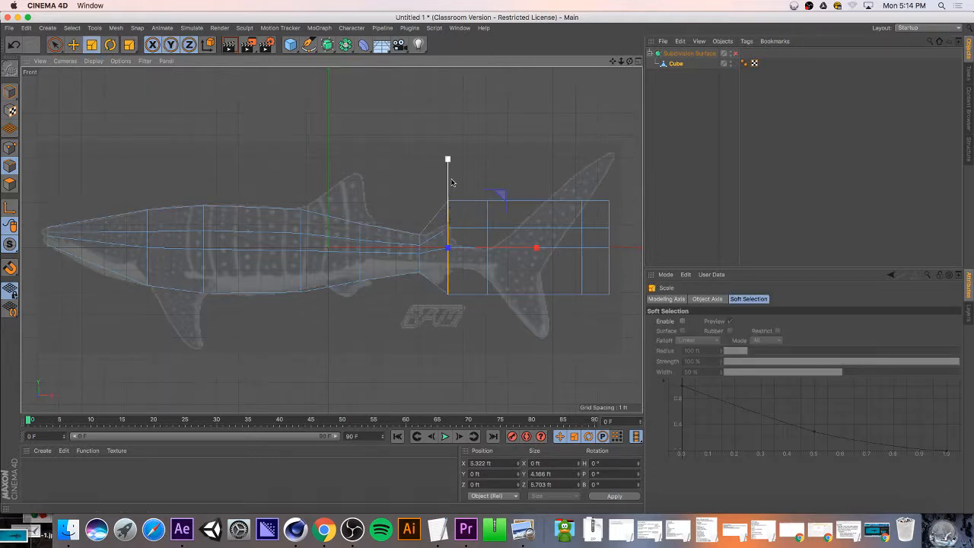
mouse_move(451, 182)
mouse_down()
mouse_move(450, 227)
mouse_move(449, 192)
mouse_up()
key(e)
key(t)
key(e)
key(t)
- Scale the loop at the tail fin's base to about 1.04 ft high, lower it, and shift it slightly toward the body
key(u)
key(l)
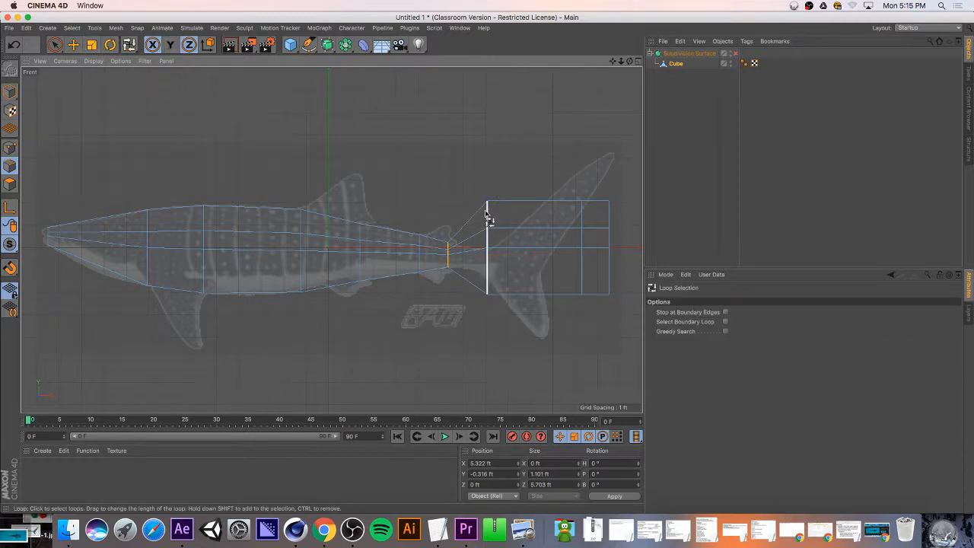
click(487, 216)
key(t)
drag(489, 190, 488, 231)
key(e)
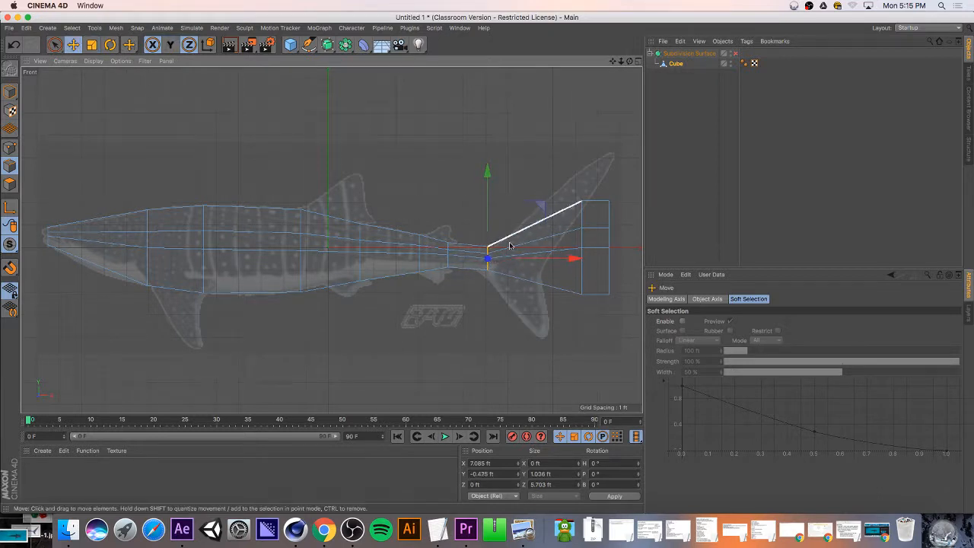
drag(571, 260, 565, 259)
drag(483, 196, 504, 214)
key(r)
click(502, 169)
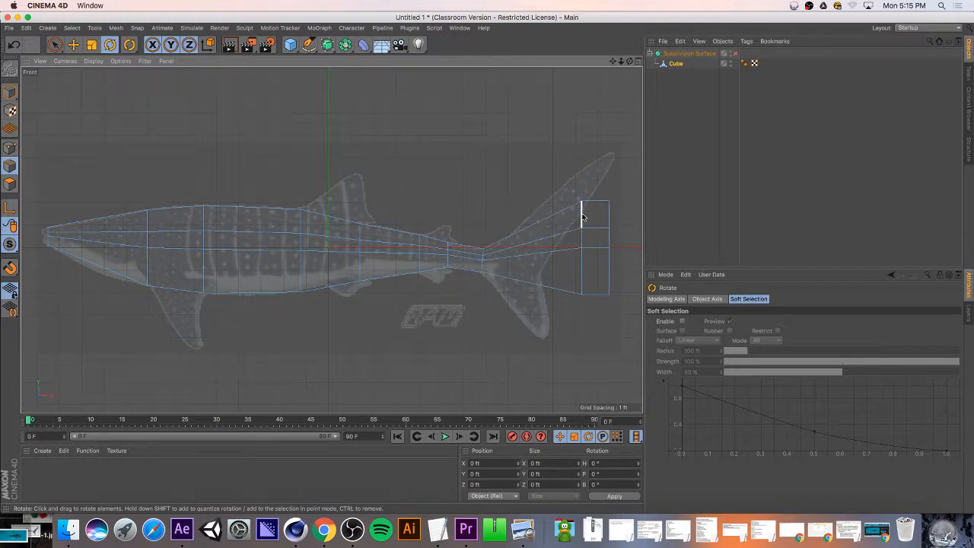
- Enlarge the next loop, inside the tail fin, to about 6.7 ft high and move it forward to X 8.6 ft
key(u)
key(l)
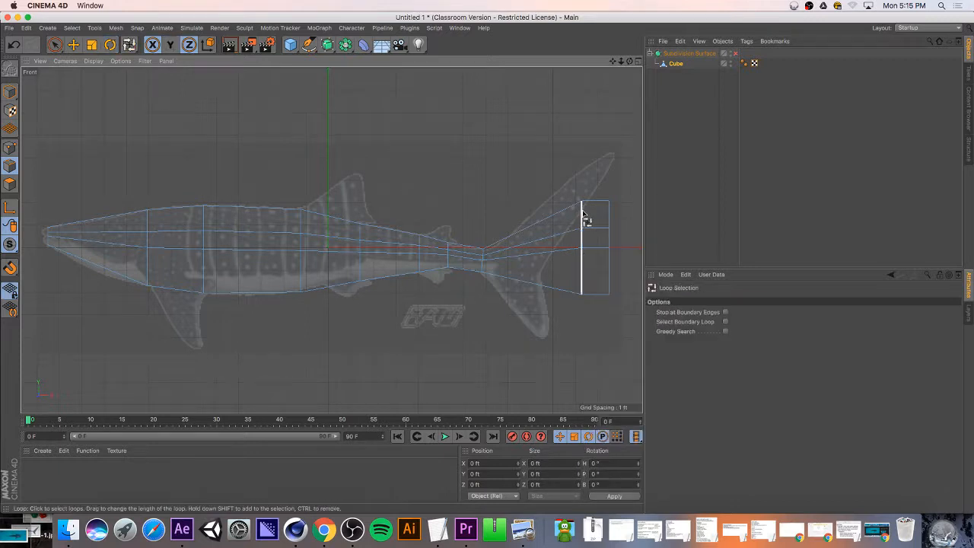
click(584, 215)
key(t)
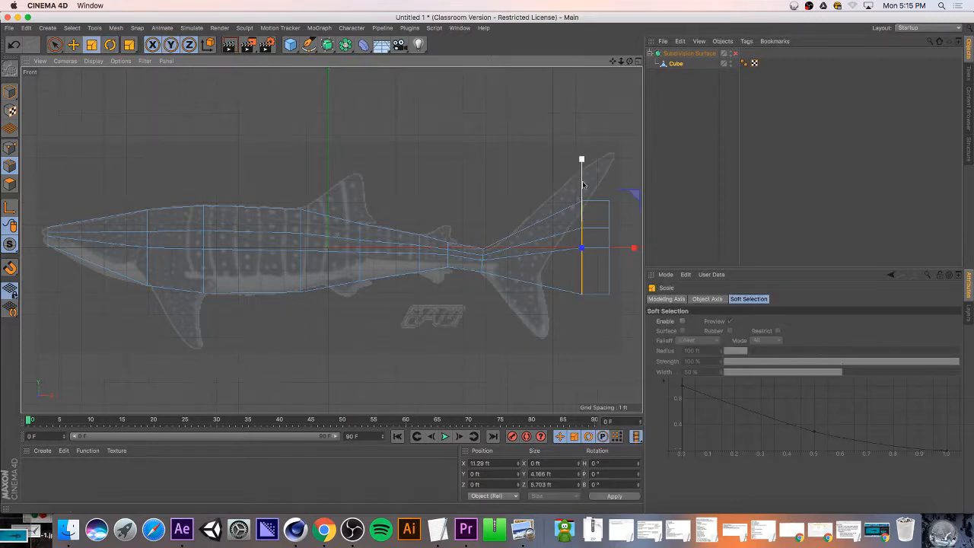
drag(584, 185, 584, 147)
key(e)
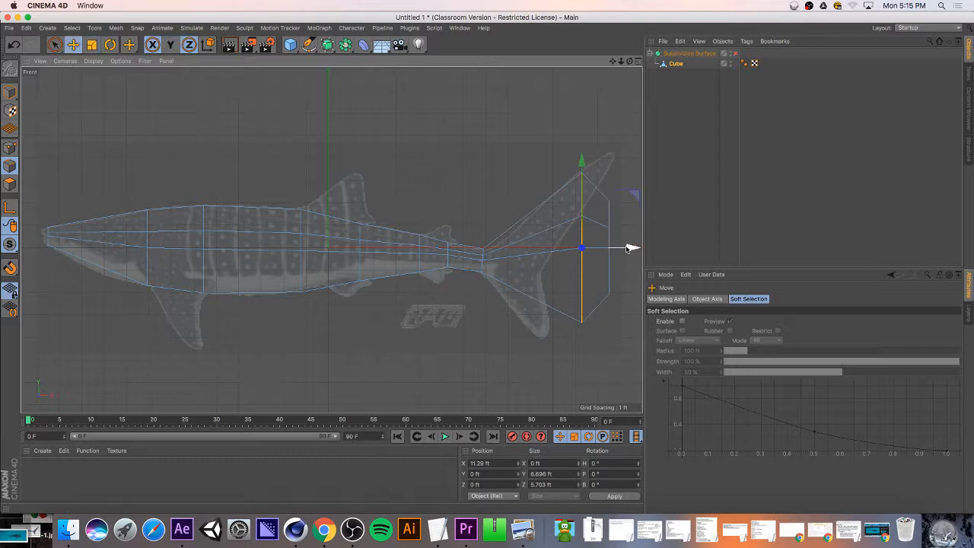
drag(631, 247, 568, 258)
- Tilt the tail fin loop along the fin's slant, enlarge it to about 7.39 ft high, and place it at X 9.753 ft, Y 0.249 ft
key(r)
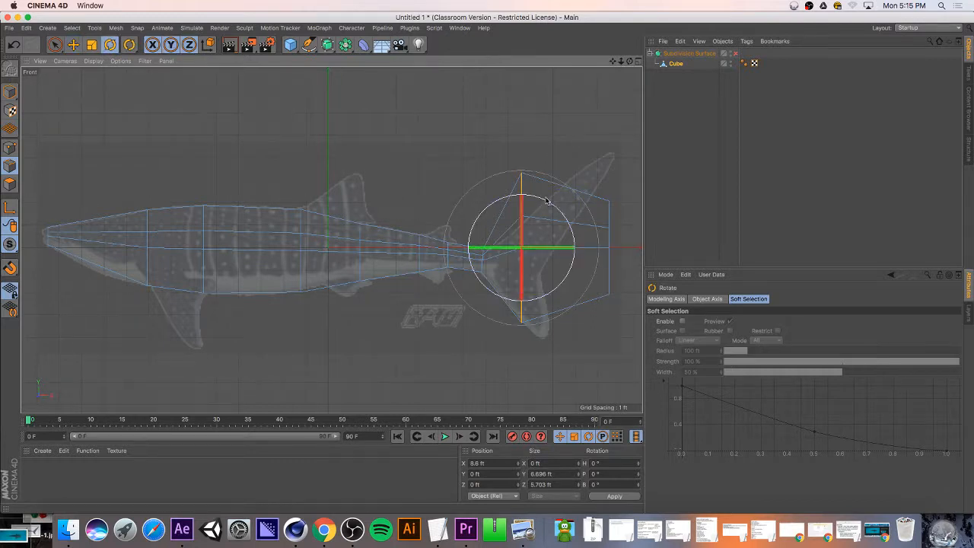
drag(545, 200, 564, 216)
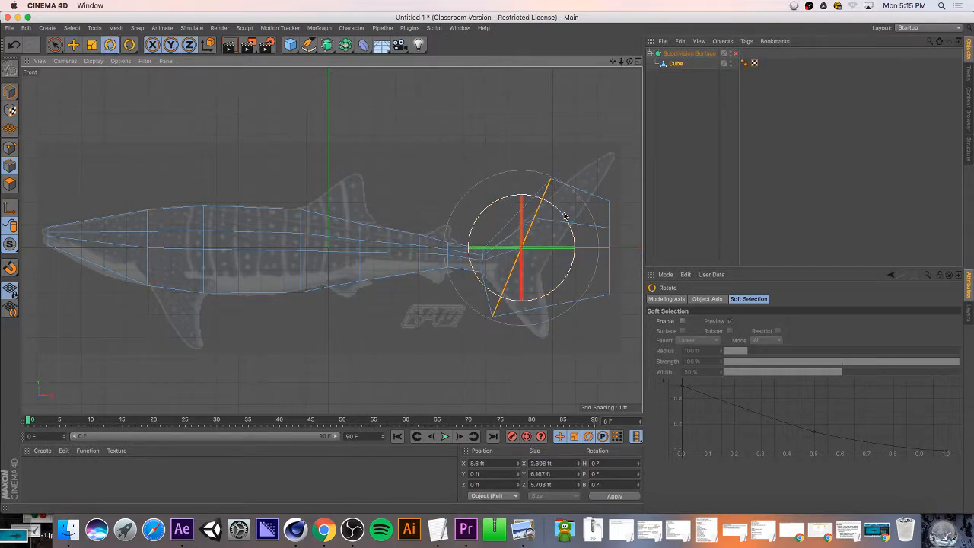
key(e)
key(t)
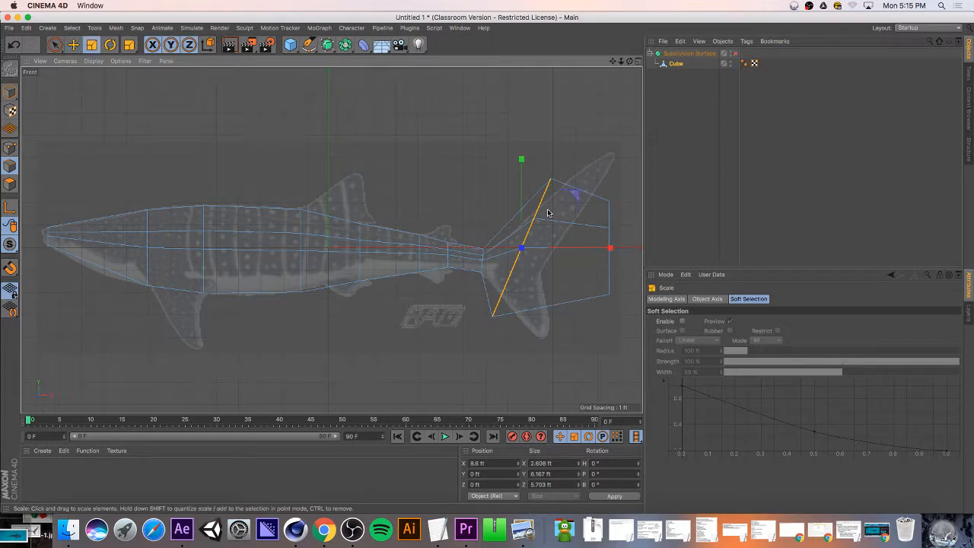
drag(550, 212, 578, 196)
mouse_move(583, 185)
mouse_down()
mouse_move(571, 195)
mouse_move(609, 190)
mouse_move(586, 190)
mouse_move(596, 190)
mouse_up()
key(e)
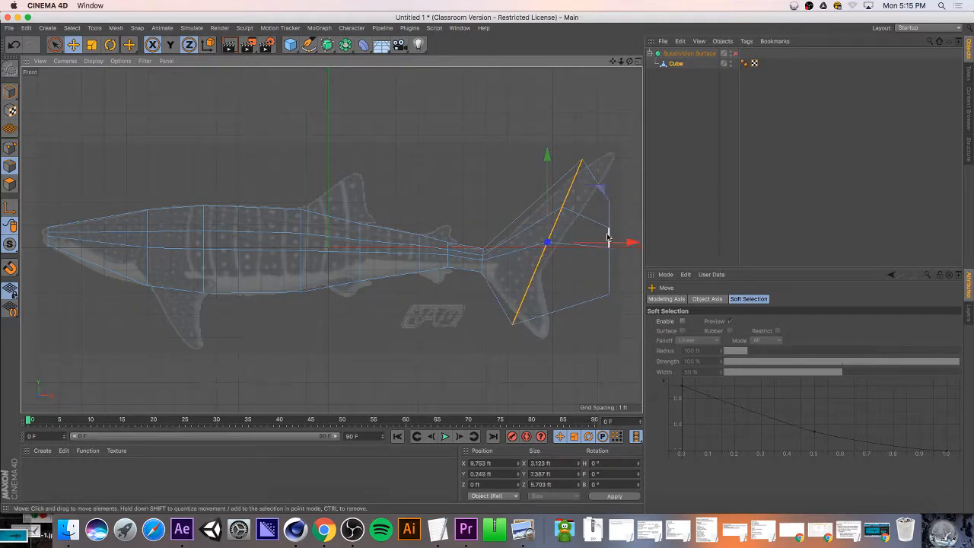
- Try to select the edge loop at the model's rear end in the front view
click(610, 221)
key(u)
key(l)
click(609, 222)
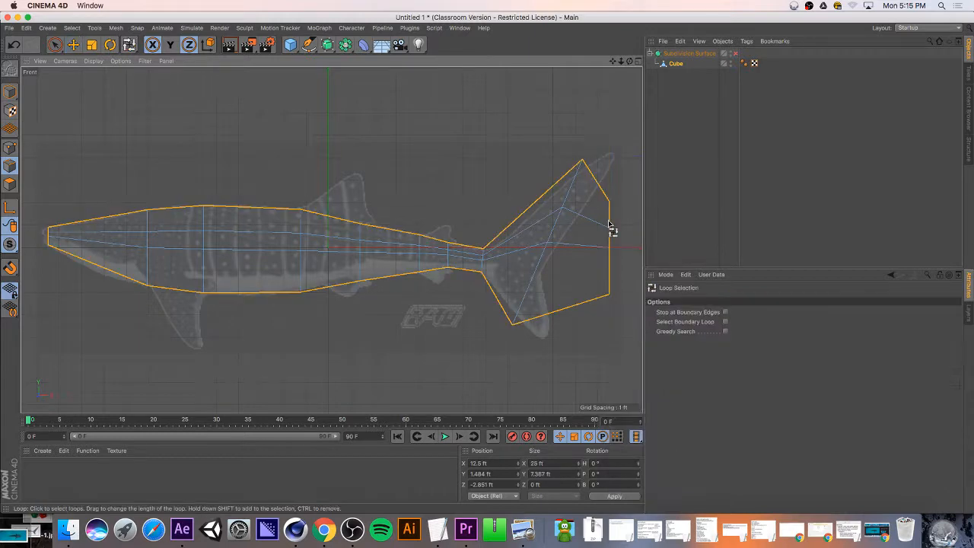
click(606, 218)
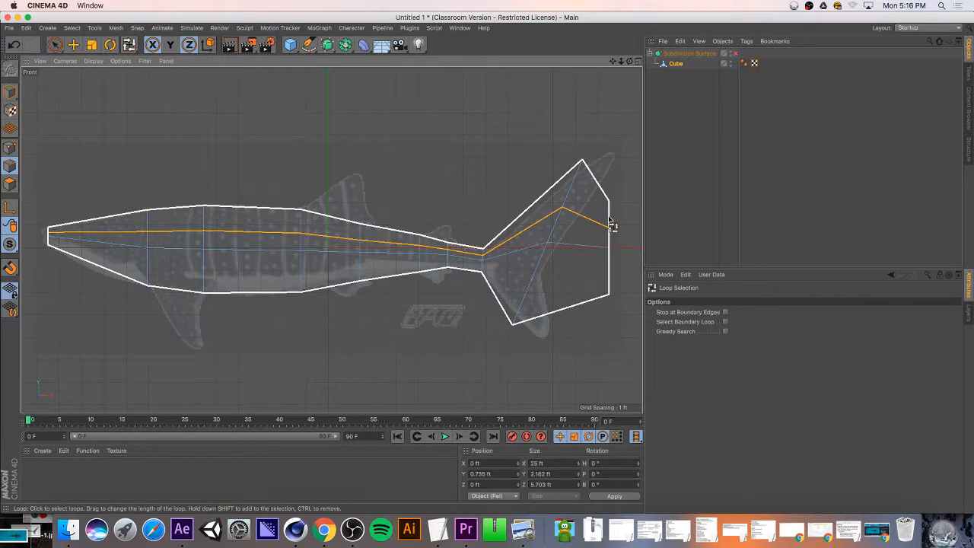
click(615, 224)
click(622, 223)
click(610, 225)
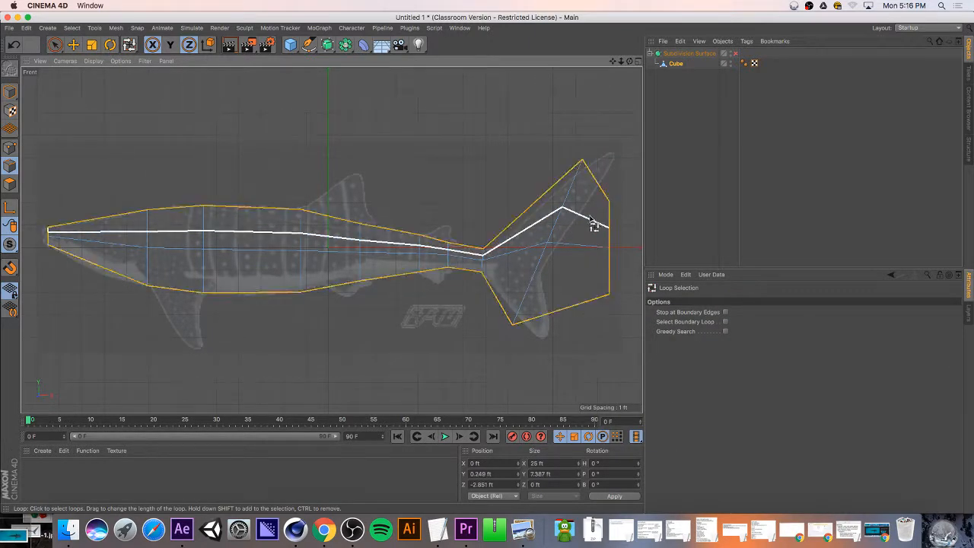
click(593, 220)
click(611, 221)
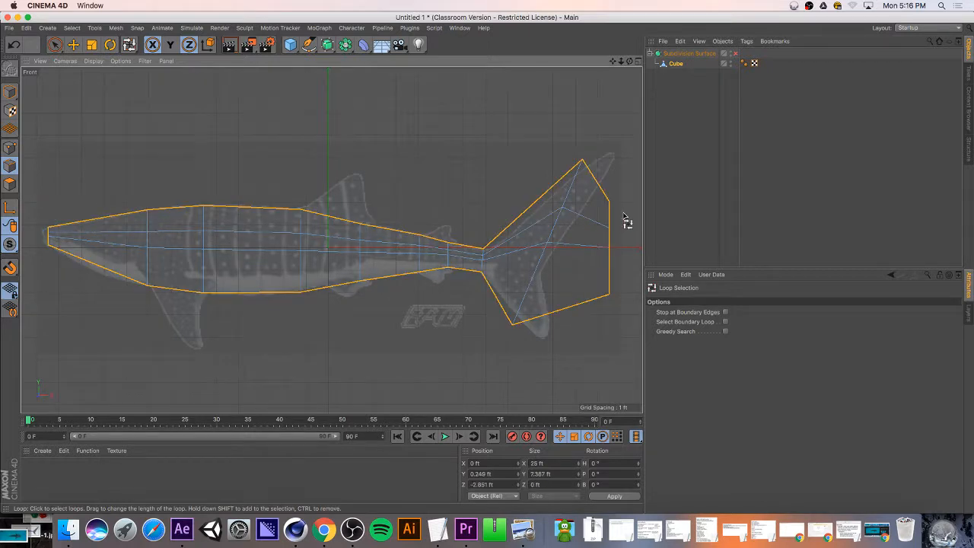
click(627, 220)
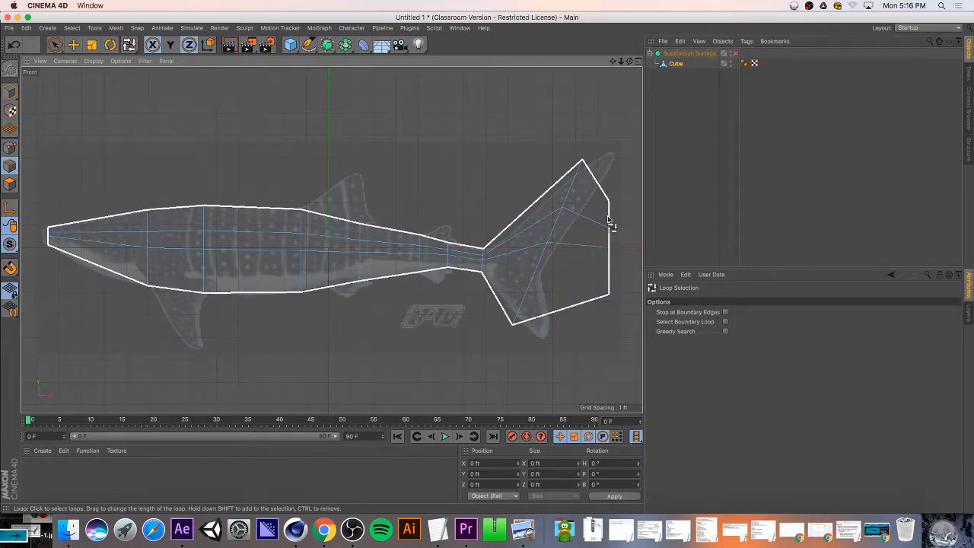
- Show all four views, select the rear-end edge loop in the perspective view, and rotate it in the front view to match the tail fin's slant
click(637, 64)
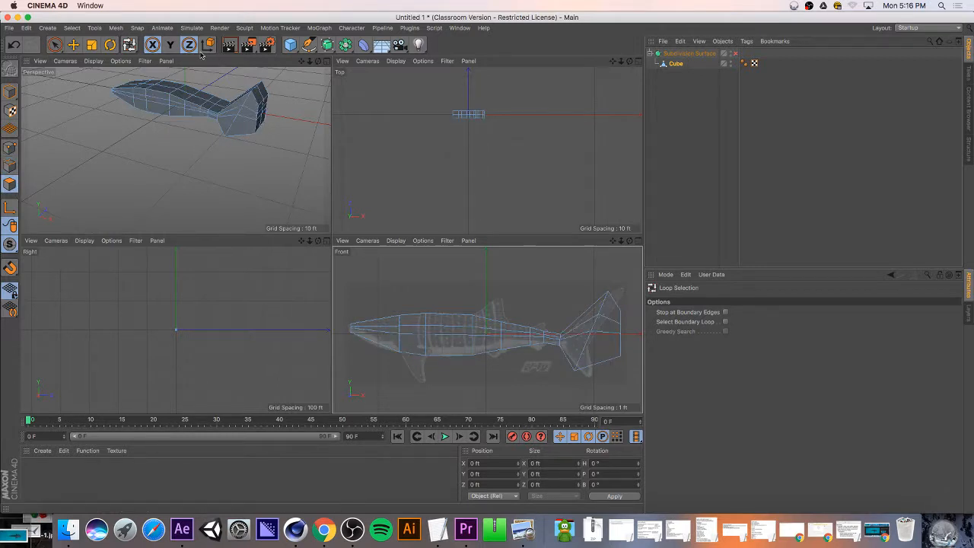
click(55, 45)
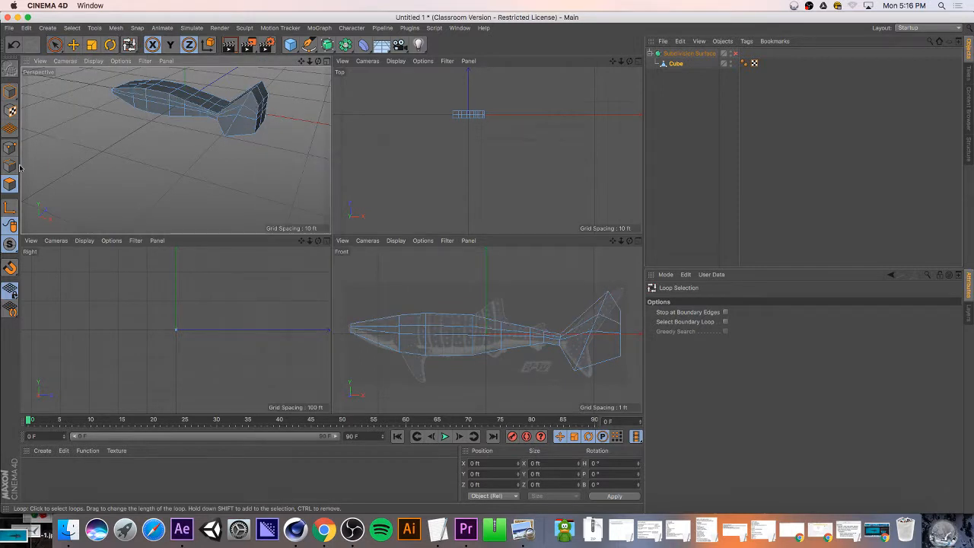
click(261, 111)
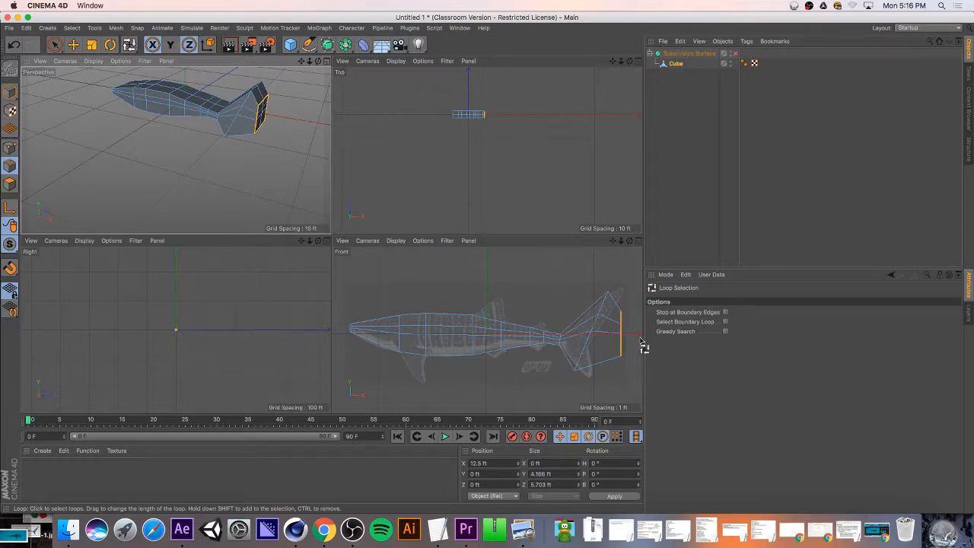
key(e)
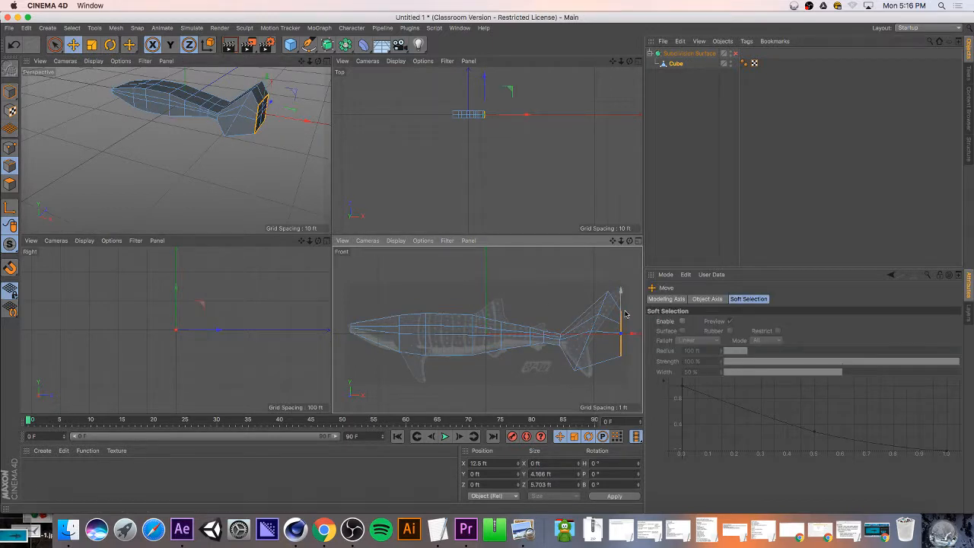
key(r)
drag(625, 314, 641, 320)
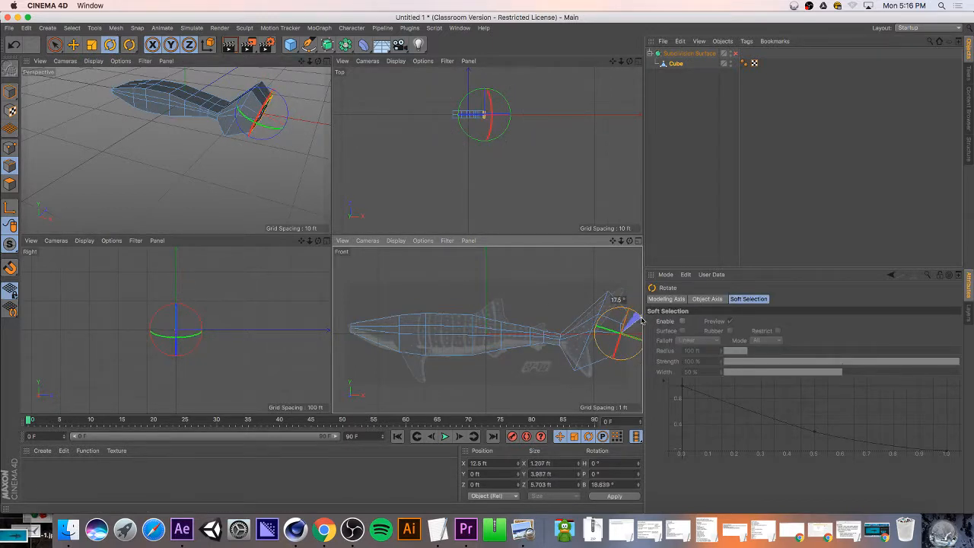
key(super+z)
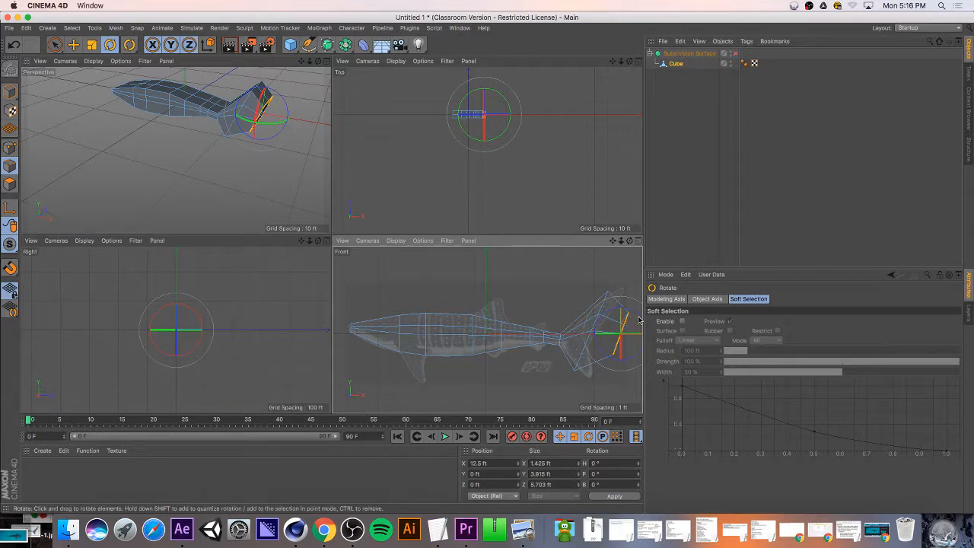
- Move the tilted rear-end loop forward and up to about X 11.03 ft, Y 0.433 ft
key(e)
scroll(621, 318, down, 3)
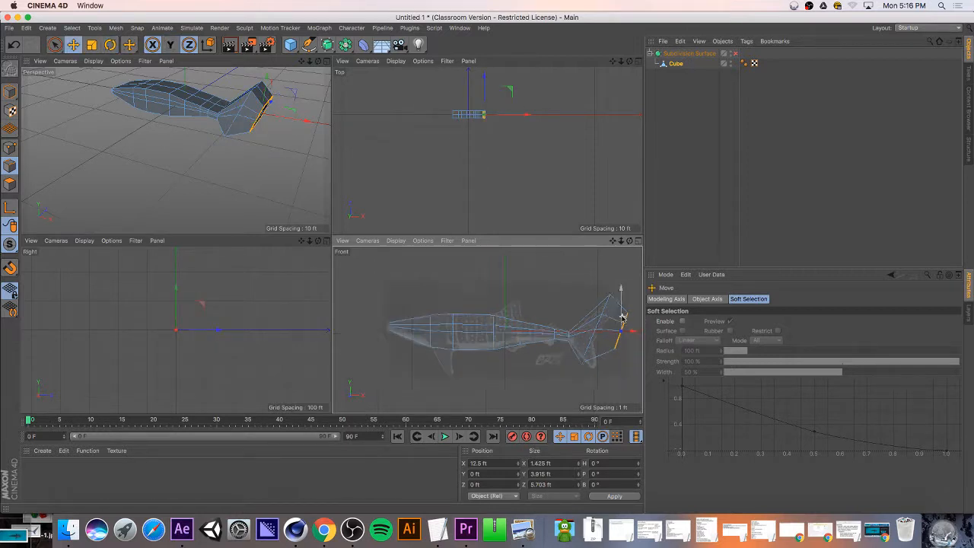
drag(613, 241, 554, 242)
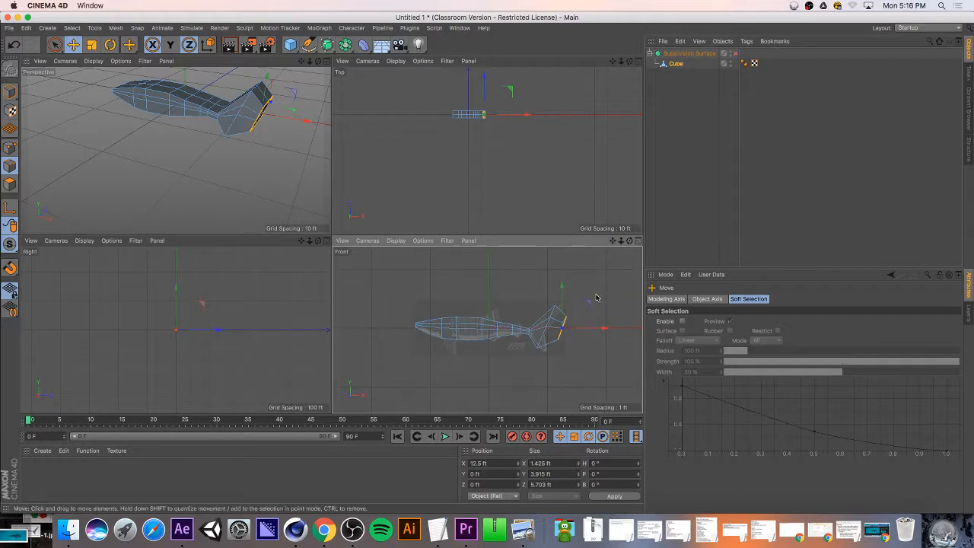
drag(588, 307, 578, 305)
scroll(552, 327, up, 5)
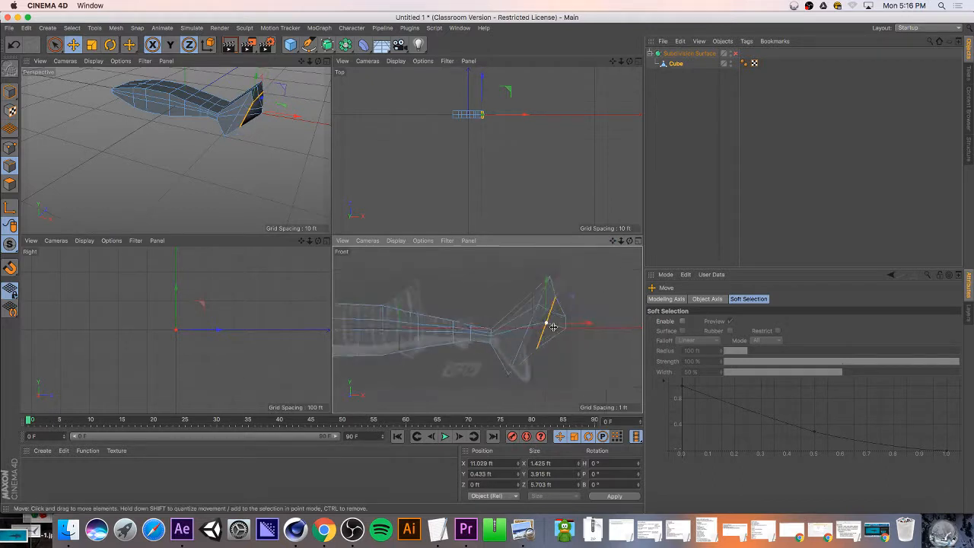
- Select the long slanted loop inside the tail fin and shift it forward and down to about X 9.58 ft, Y -0.19 ft
drag(612, 240, 614, 282)
key(u)
key(l)
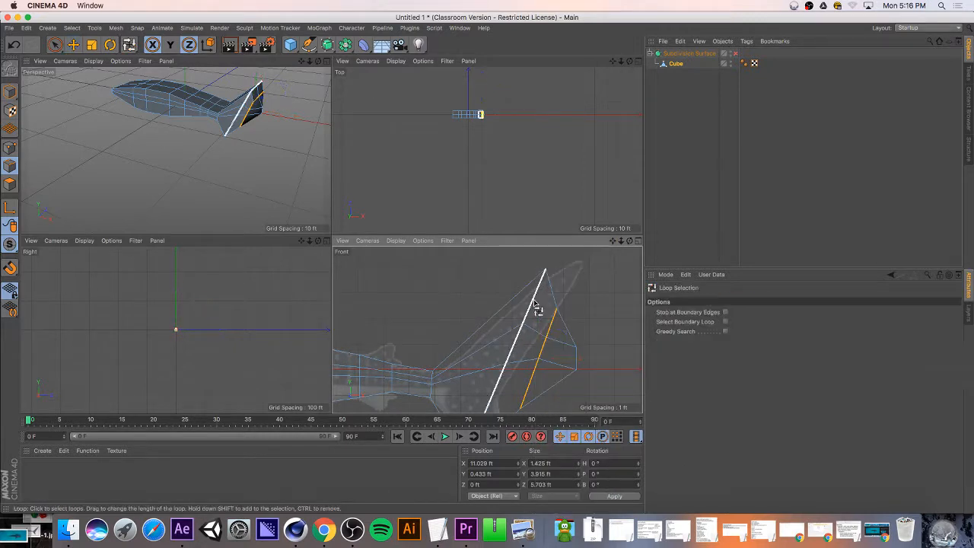
click(535, 308)
key(e)
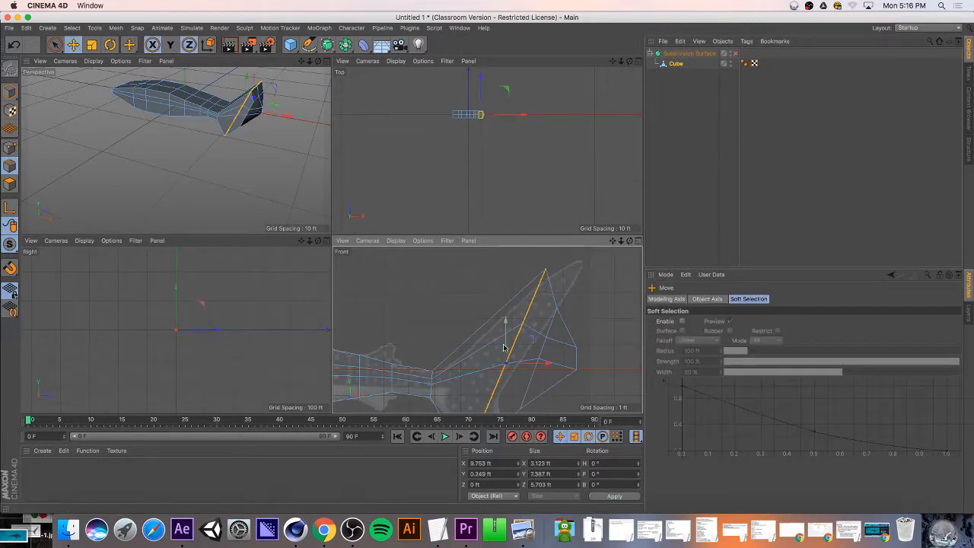
mouse_move(538, 349)
mouse_down()
mouse_move(531, 339)
mouse_move(529, 352)
mouse_up()
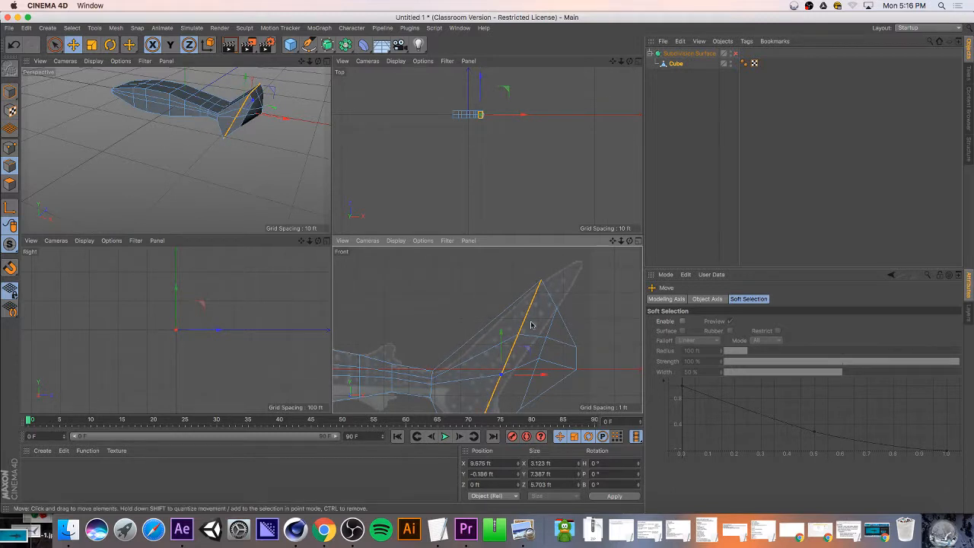
- Set up Live Selection for points in the enlarged front view, with Only Select Visible Elements turned off
click(10, 148)
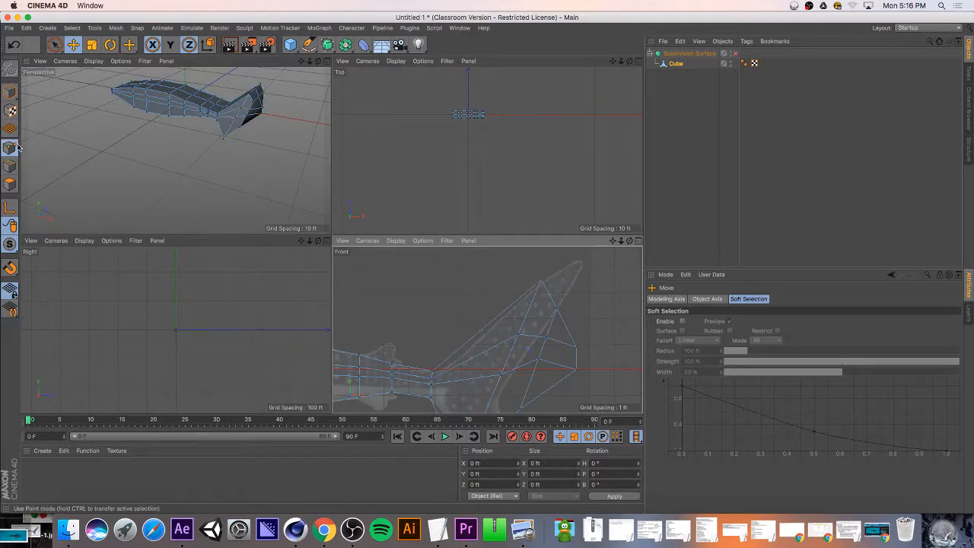
scroll(533, 364, down, 3)
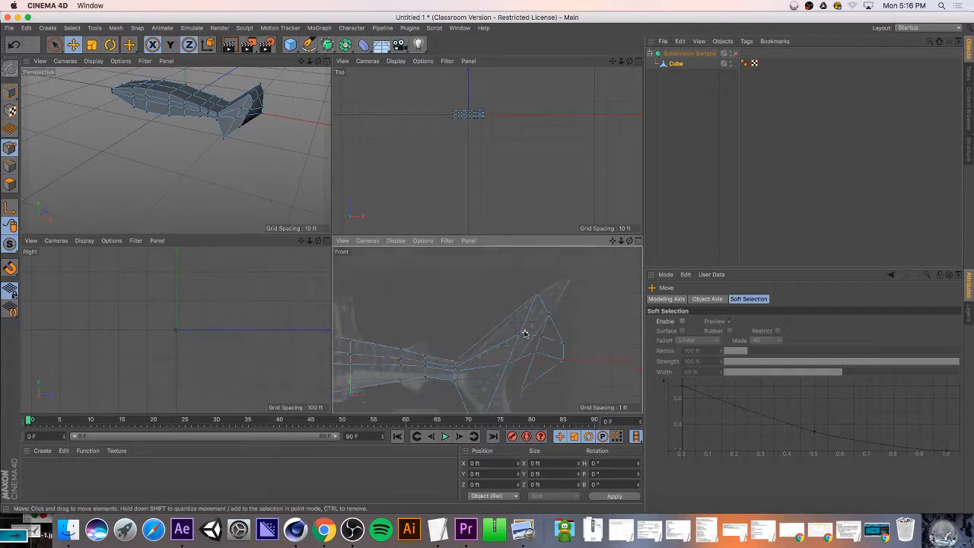
click(638, 241)
scroll(394, 266, up, 4)
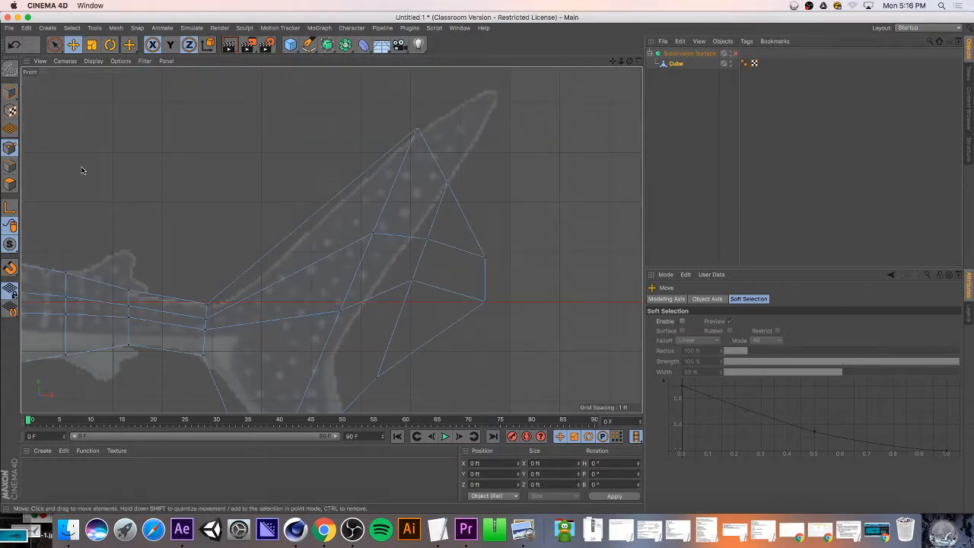
click(55, 44)
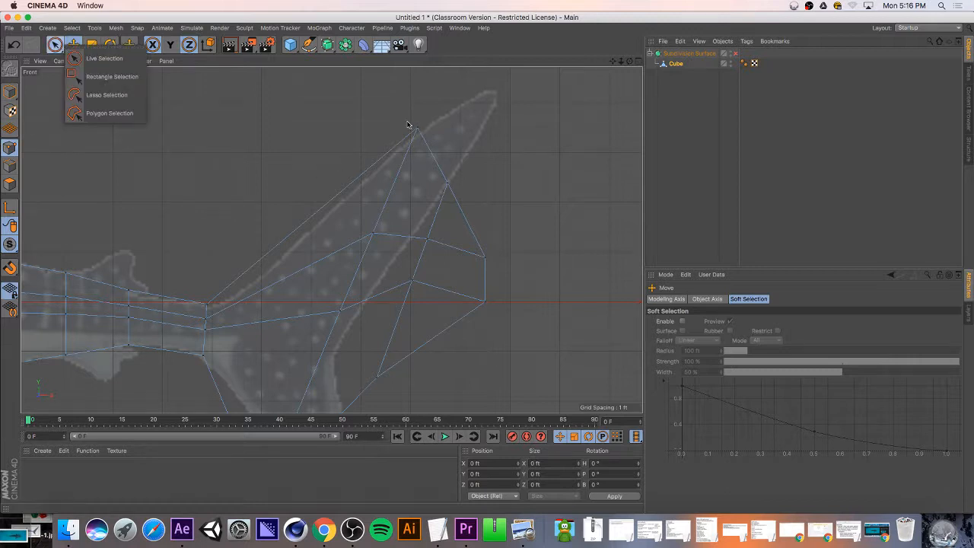
click(89, 58)
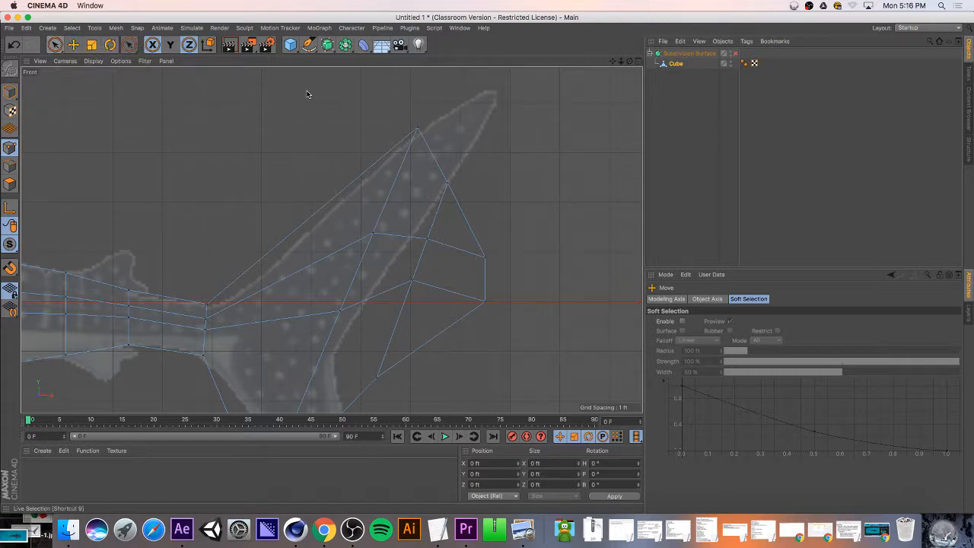
click(417, 128)
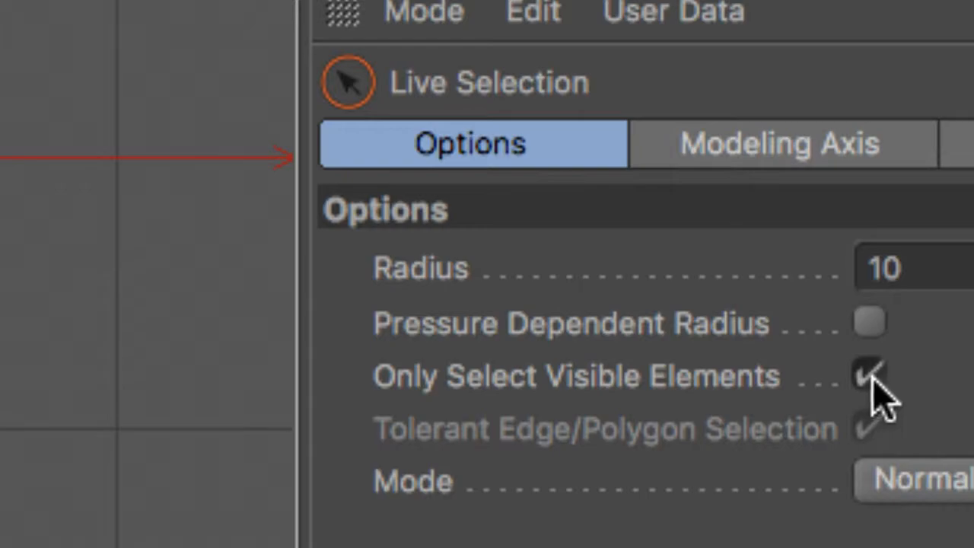
click(871, 377)
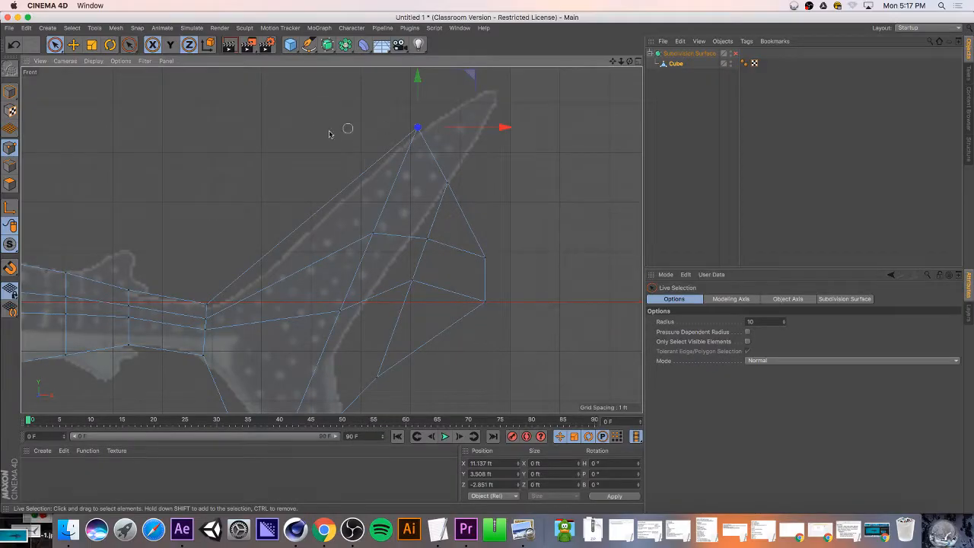
- Move the two uppermost tail points to the upper fin tip, at about X 12.36, Y 4.26 ft and X 12.64, Y 4.09 ft
click(473, 100)
click(411, 130)
drag(417, 128, 478, 90)
click(445, 182)
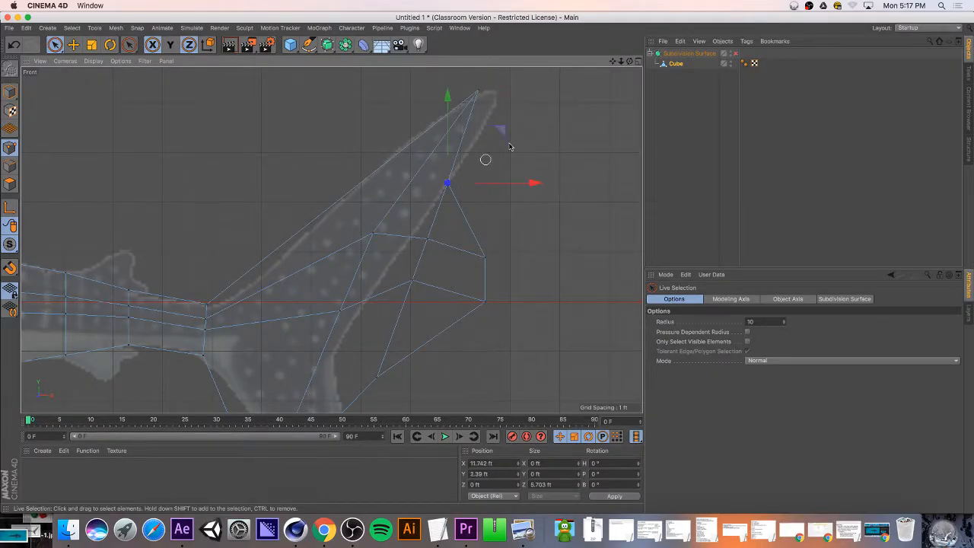
drag(446, 182, 492, 98)
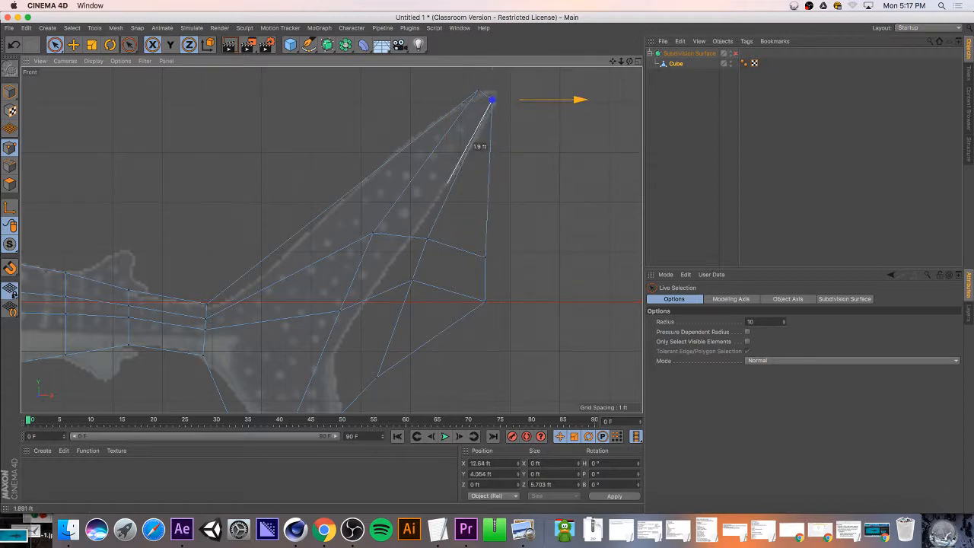
- Shift the two middle points of the upper tail lobe forward so they sit inside the reference fin
click(369, 234)
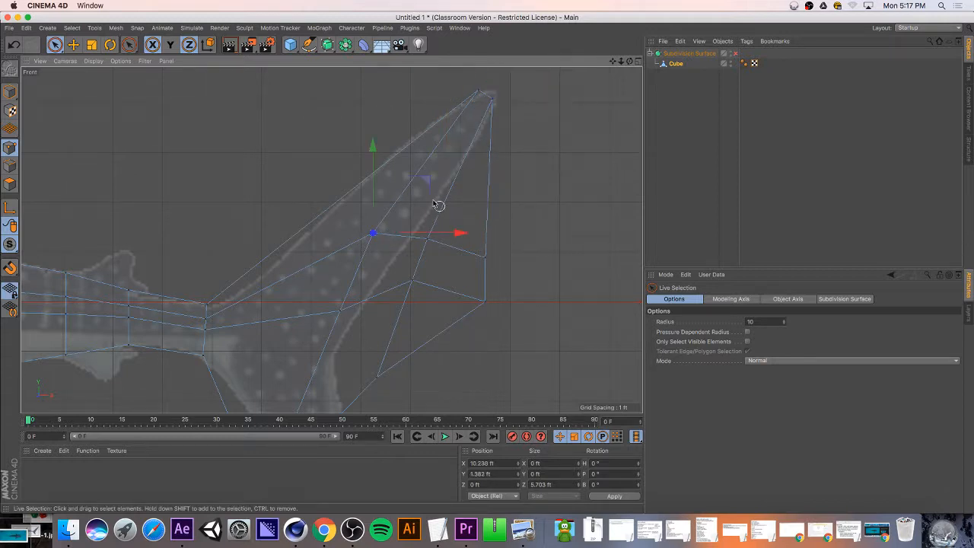
drag(426, 178, 385, 212)
click(423, 239)
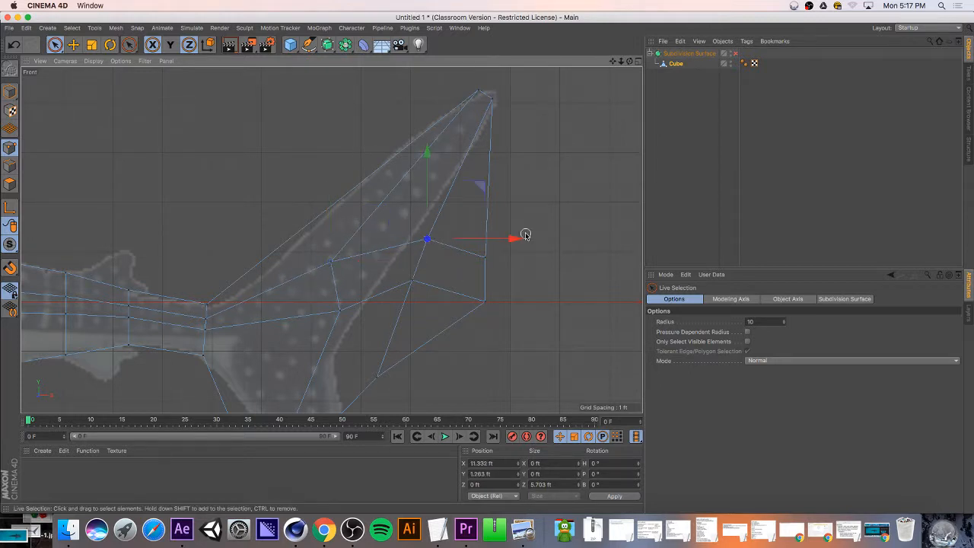
drag(525, 235, 465, 241)
- Move the upper rear-edge point onto the fin's trailing edge and pull the inner point below it forward and down
click(481, 306)
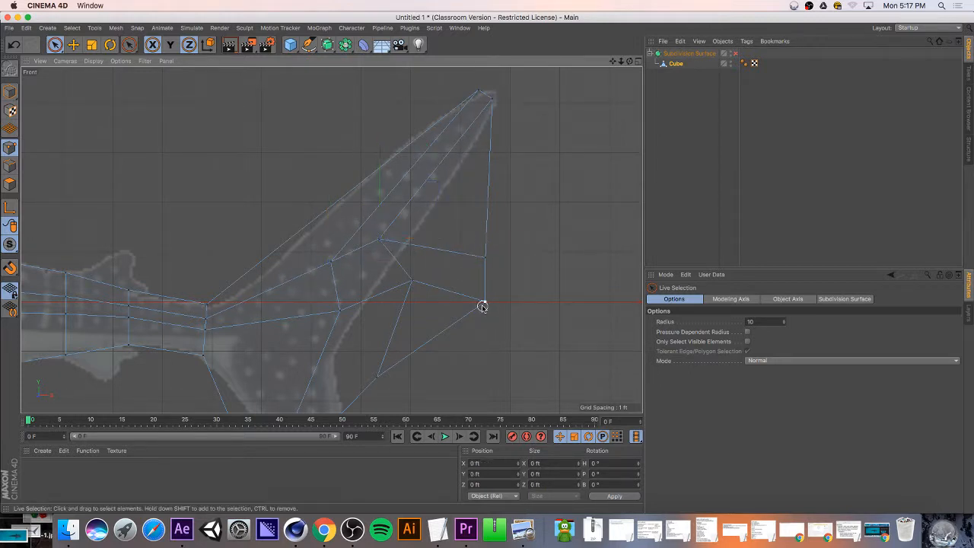
drag(506, 260, 424, 272)
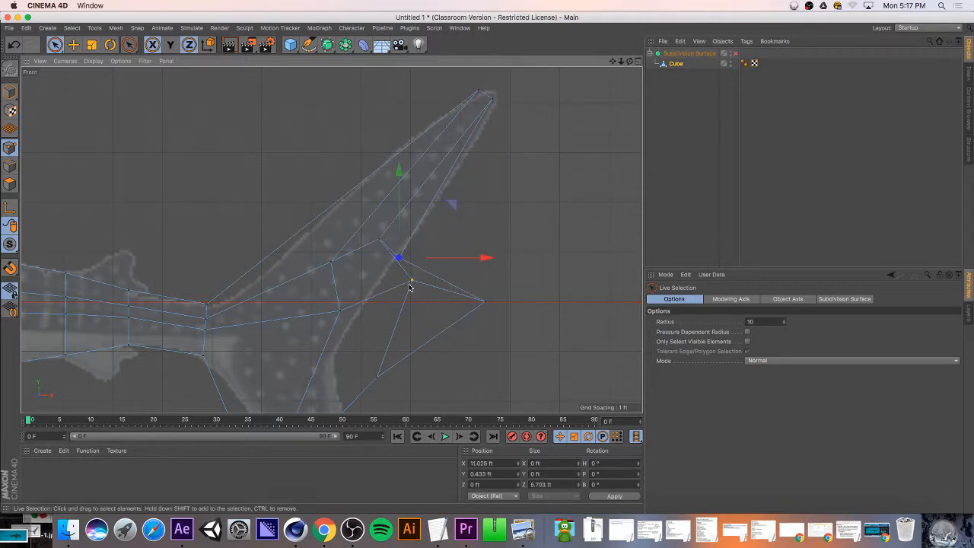
click(410, 284)
drag(459, 227, 420, 254)
- Move the front inner point at the tail fork to about X 8.52, Y -0.43 ft and bring its rear neighbour in toward it
click(339, 310)
drag(417, 313, 363, 314)
drag(287, 238, 287, 246)
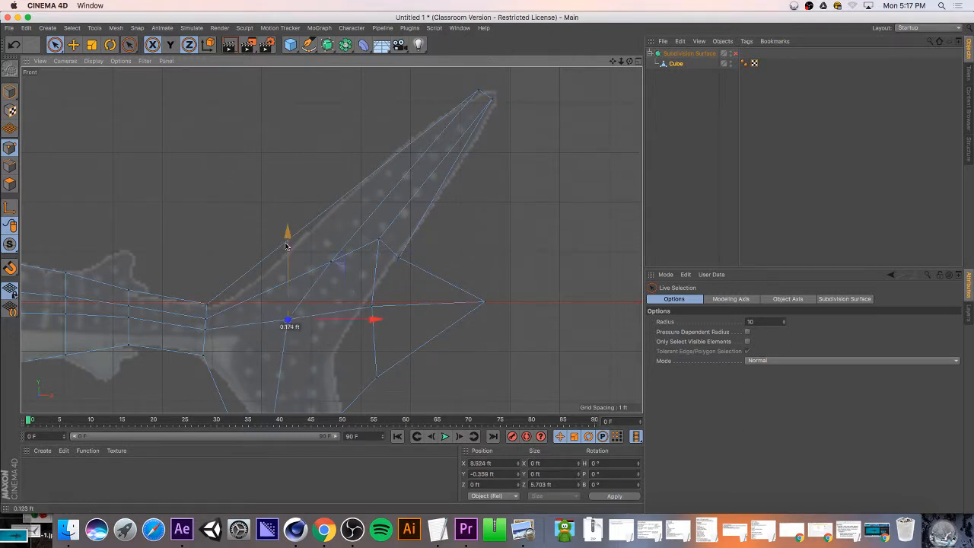
click(372, 305)
drag(426, 249, 380, 266)
- Refine the two inner points at the tail fork, shifting them forward and down, the rear one to about X 9.03, Y -0.62 ft
click(288, 325)
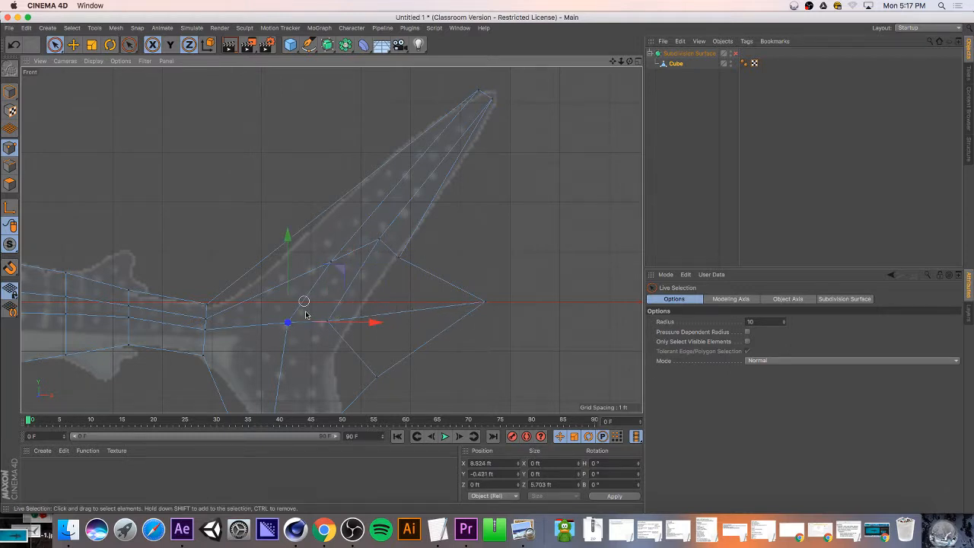
drag(293, 279, 293, 286)
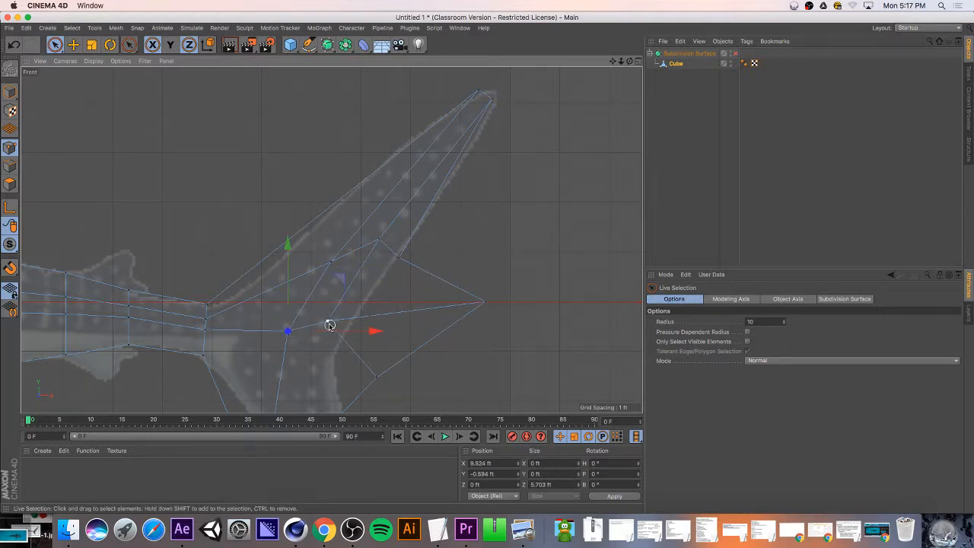
click(329, 322)
mouse_move(383, 322)
mouse_down()
mouse_move(314, 325)
mouse_move(369, 321)
mouse_up()
click(288, 332)
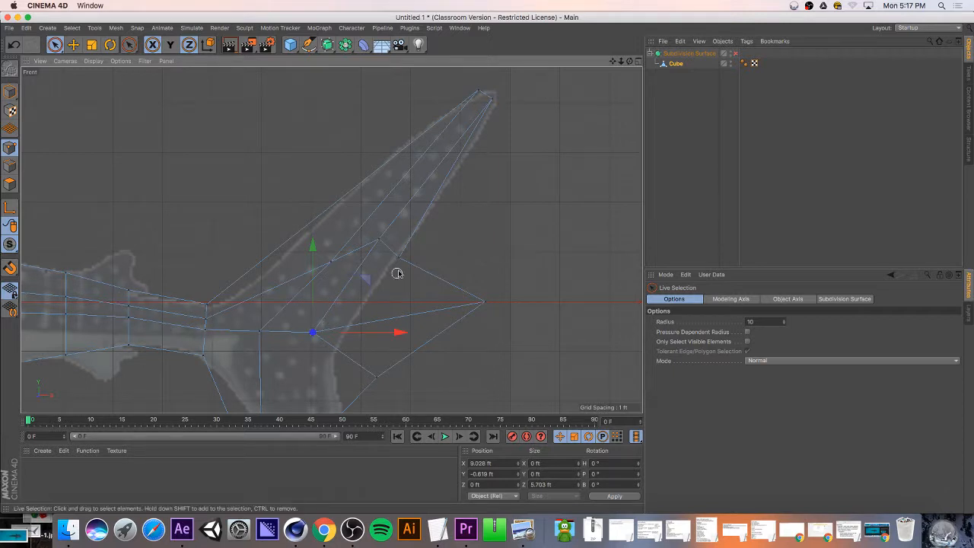
- Pull the rearmost middle point forward and down to the notch between the tail lobes, at about X 9.66, Y -0.69 ft
click(492, 96)
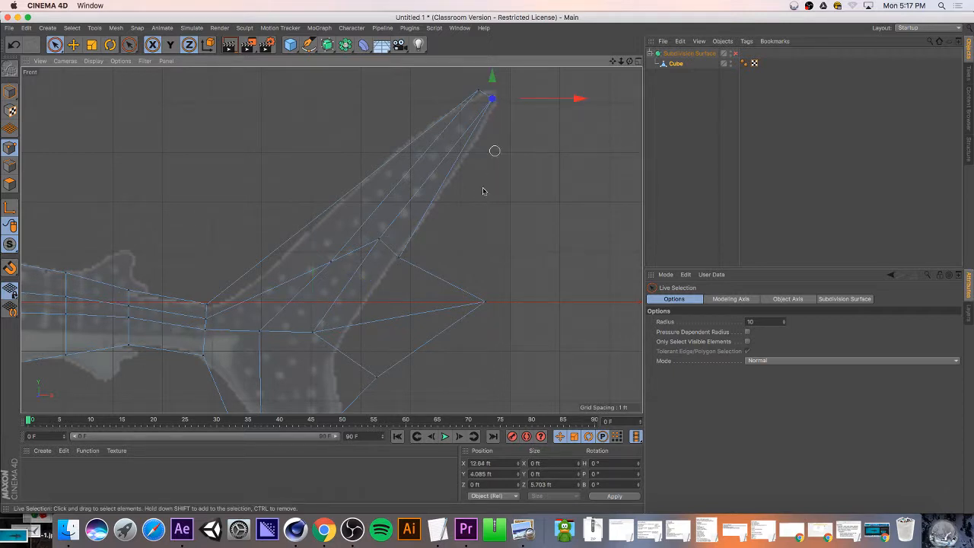
click(482, 305)
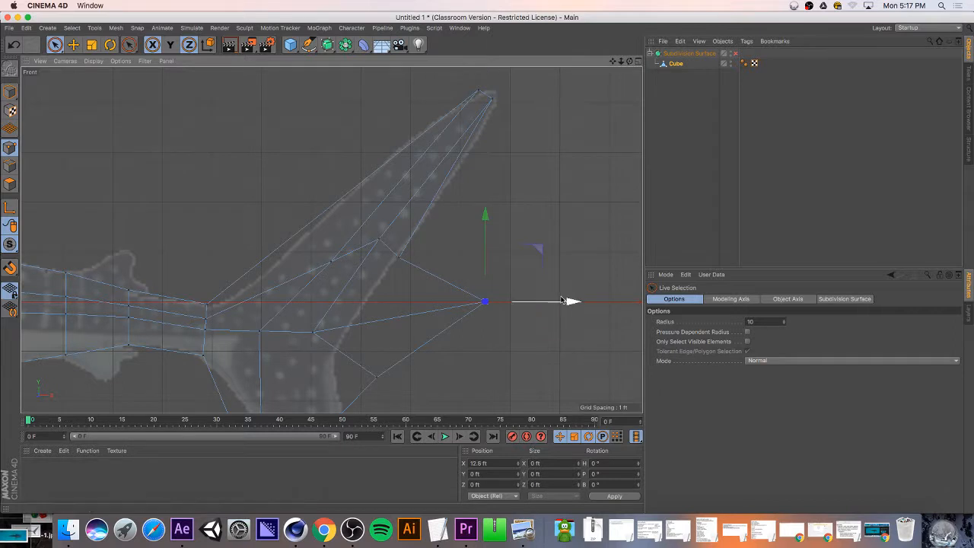
drag(560, 303, 446, 310)
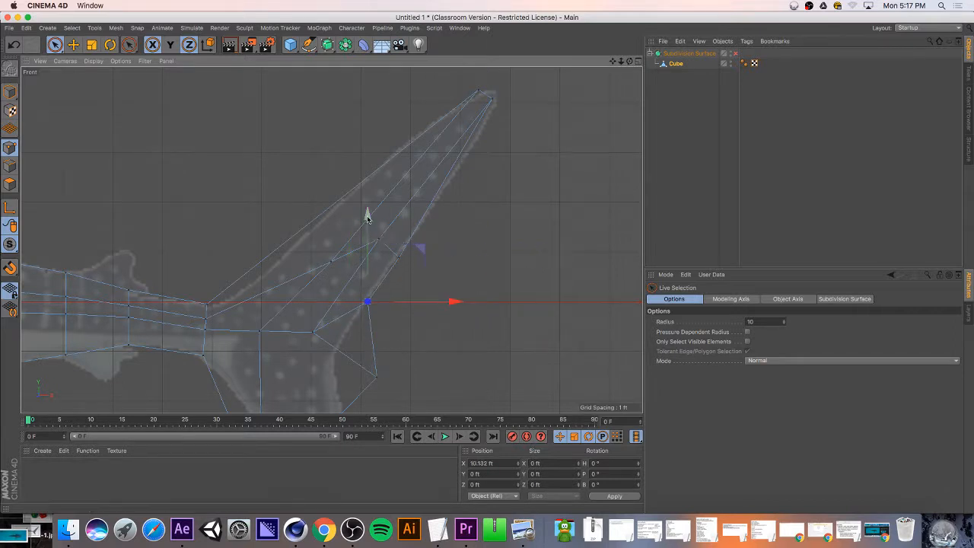
drag(366, 214, 366, 249)
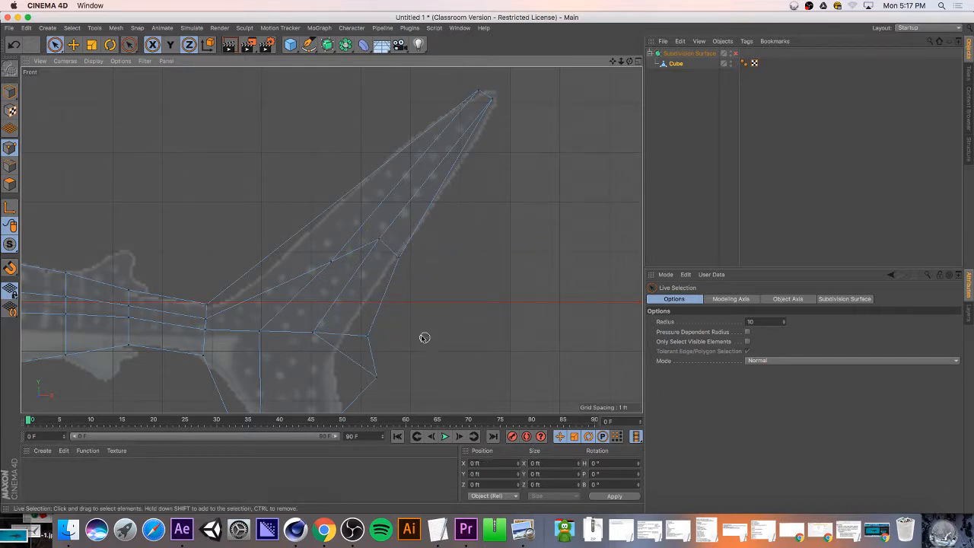
click(366, 336)
drag(456, 337, 433, 337)
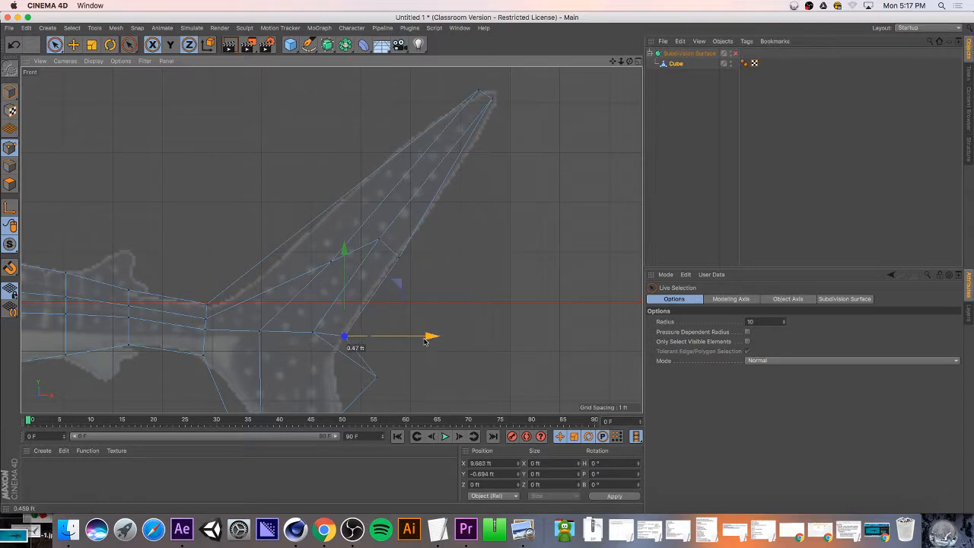
- Move the lowest tail point backward and slightly down to the tip of the lower fin lobe
click(389, 374)
scroll(428, 370, down, 5)
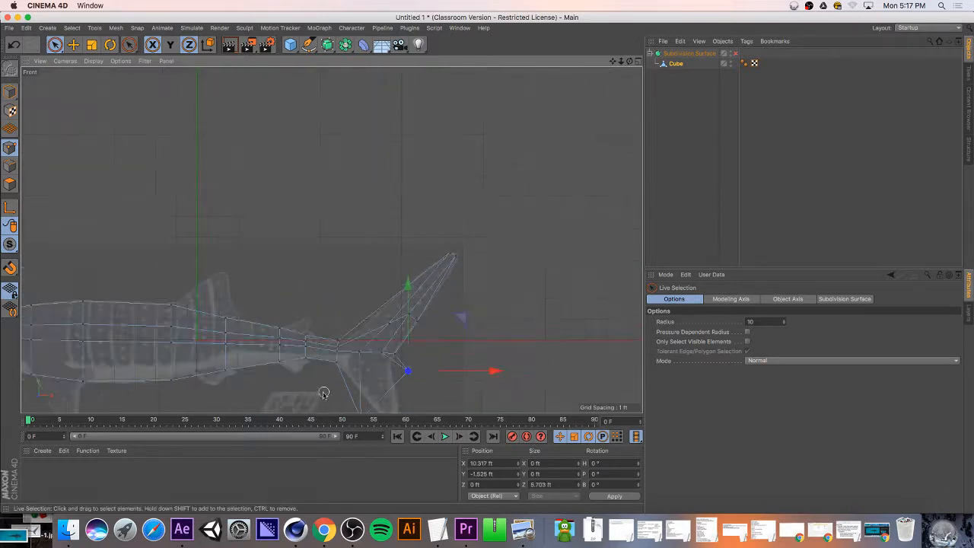
drag(613, 63, 636, 2)
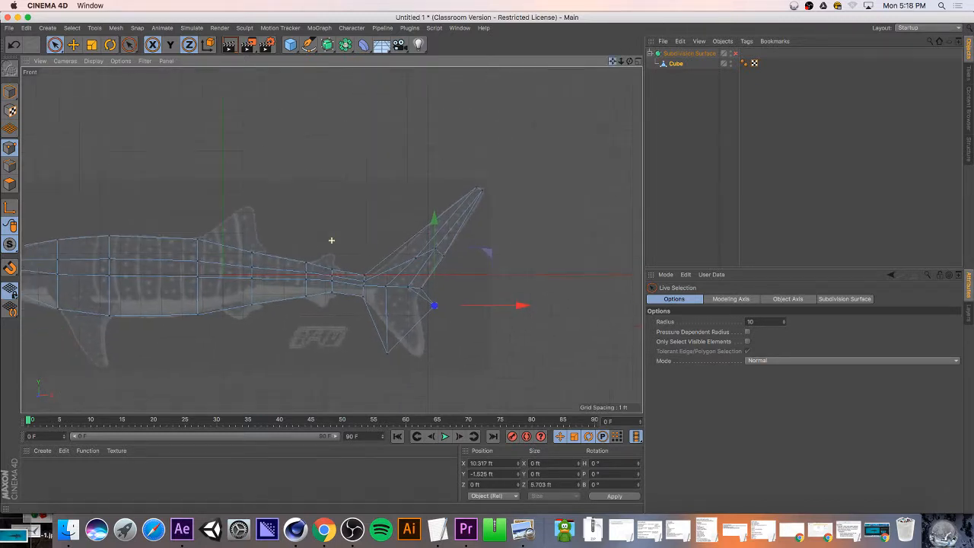
scroll(387, 329, up, 5)
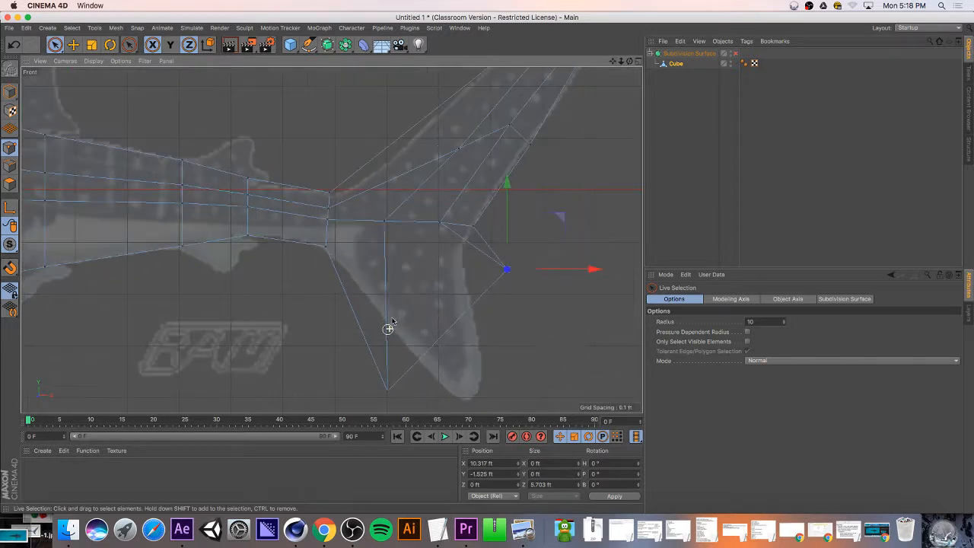
click(378, 393)
drag(466, 397, 537, 394)
drag(458, 306, 459, 319)
- Move the lower rear point down beside the lower lobe's tip, to about X 9.73, Y -3.93 ft
click(505, 268)
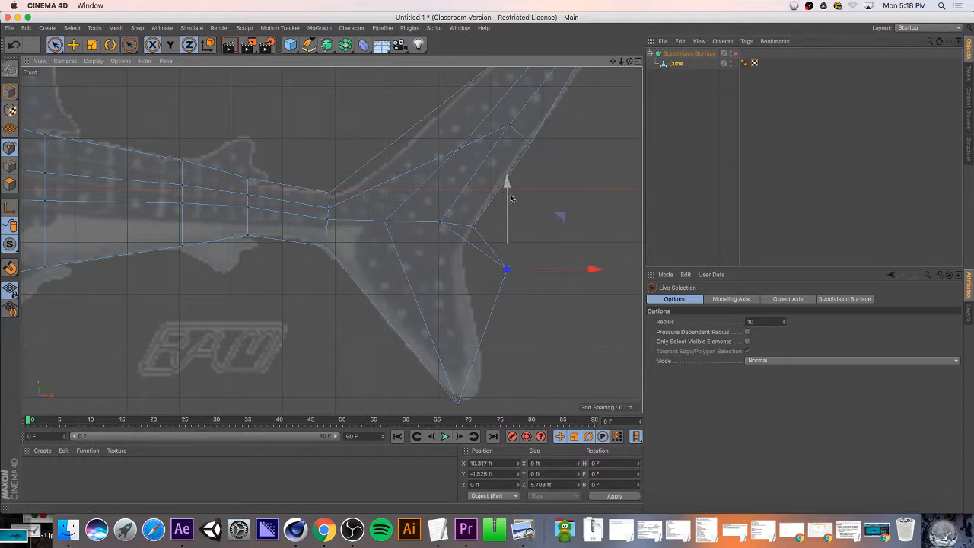
drag(504, 202, 487, 329)
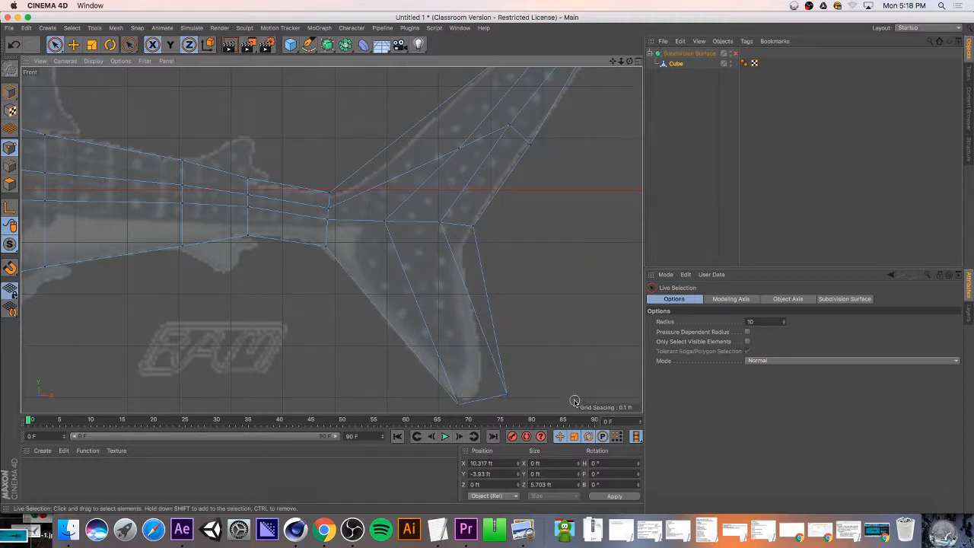
click(507, 394)
drag(593, 401, 563, 402)
- Shift the notch point between the tail lobes slightly forward and down onto the reference outline
scroll(512, 367, down, 5)
scroll(512, 367, up, 3)
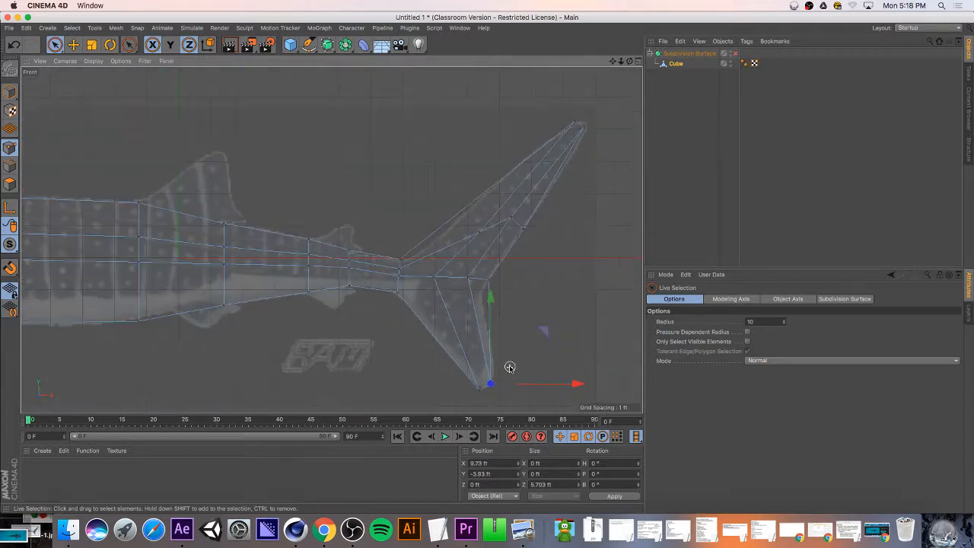
scroll(509, 366, up, 2)
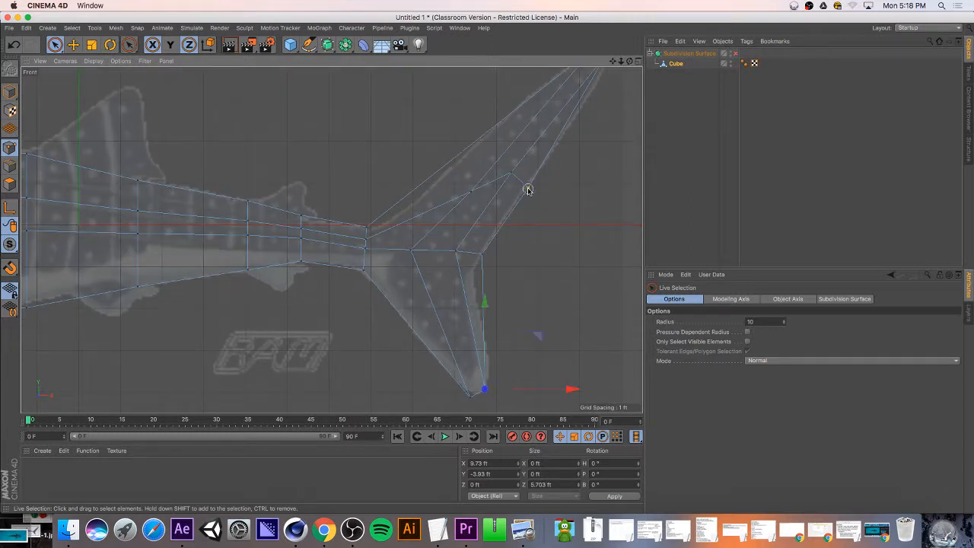
click(528, 189)
click(484, 387)
click(481, 253)
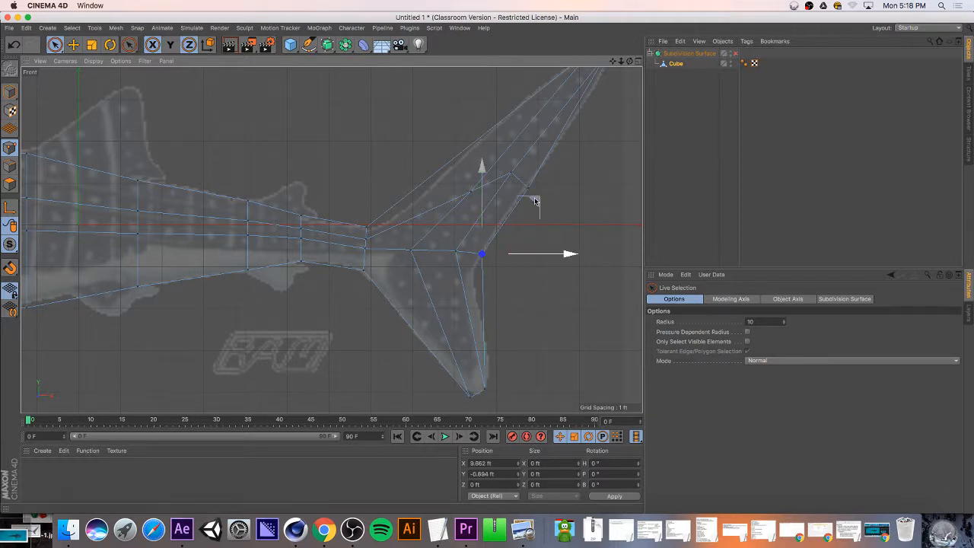
drag(534, 202, 458, 211)
- Lower the two inner fork points to about X 7.87, Y -0.80 ft and X 8.76, Y -0.90 ft
click(455, 249)
click(411, 250)
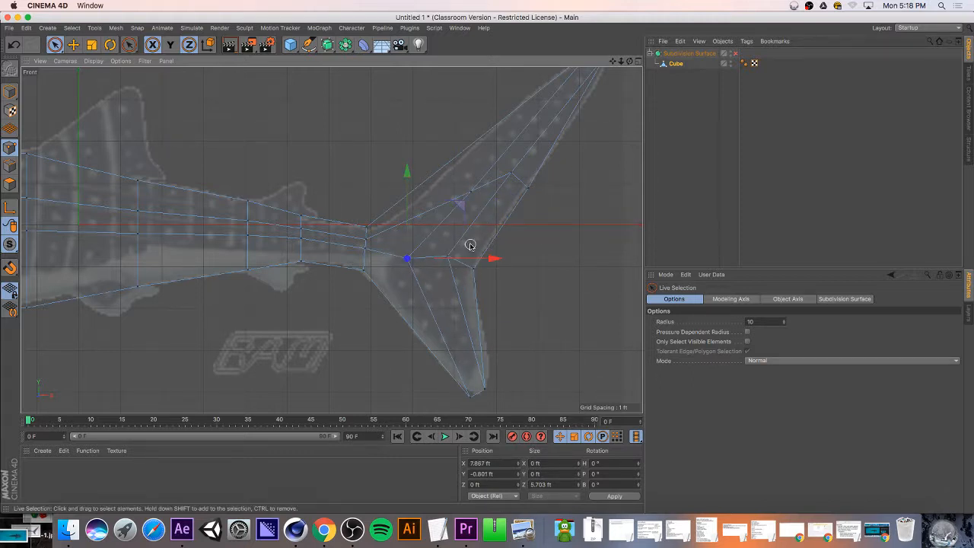
click(447, 257)
drag(500, 201, 496, 210)
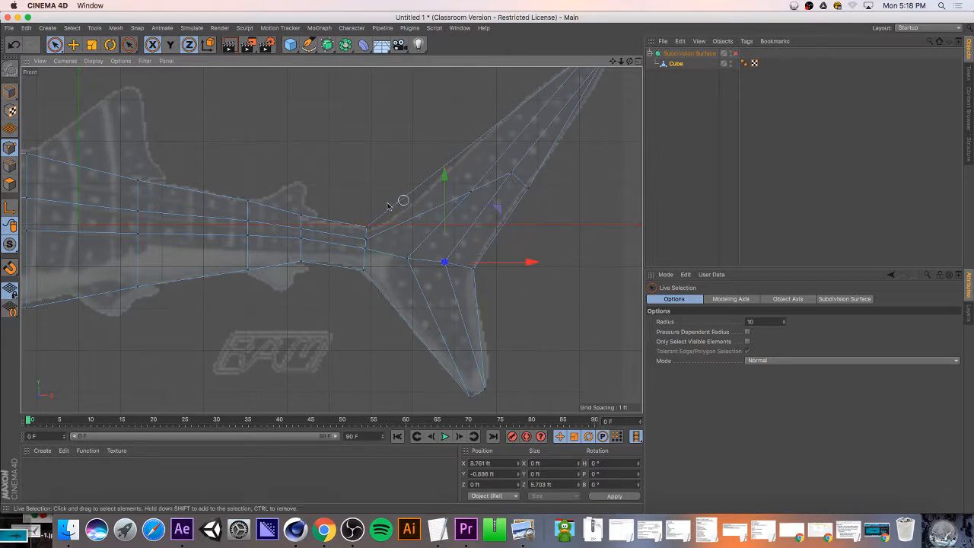
- Move the top point at the tail fin's base back to about X 7.24, Y -0.05 ft, and select the front point of the upper tip
click(367, 227)
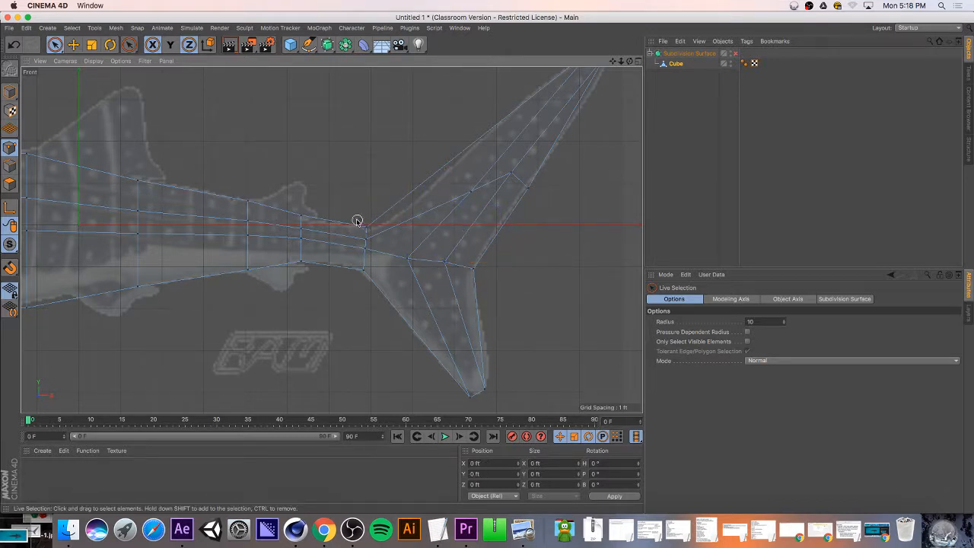
drag(455, 228, 461, 230)
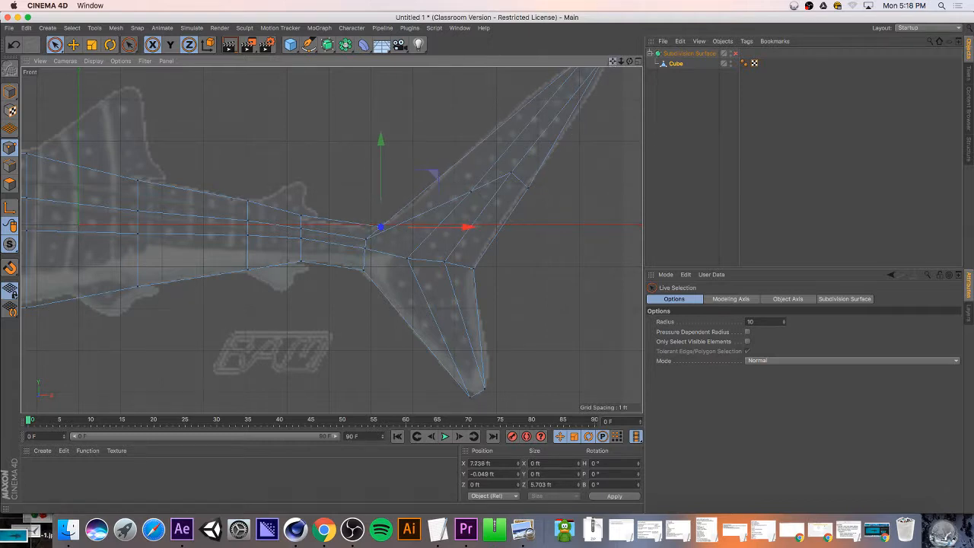
alt+middle_drag(330, 239, 327, 288)
click(590, 97)
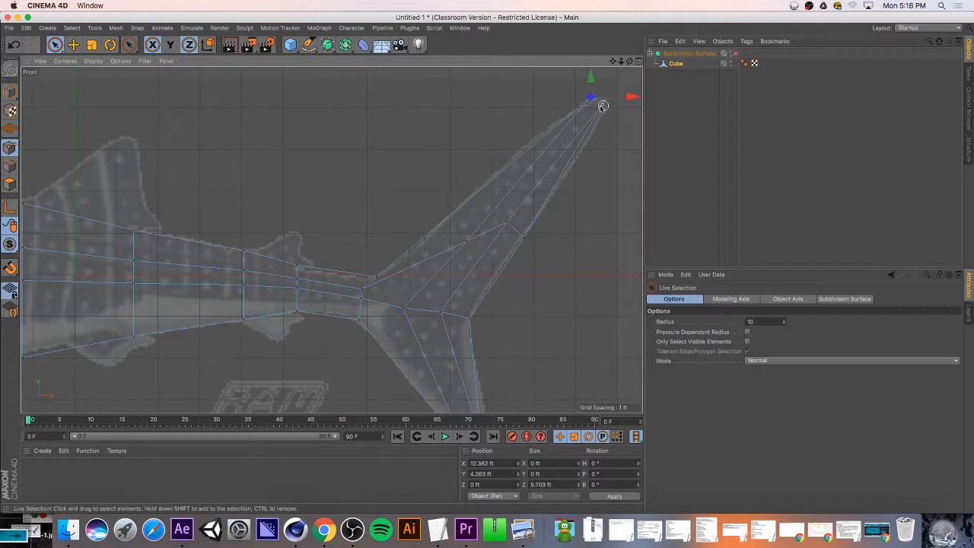
- Shift the front point of the upper tail lobe's tip back to about X 12.53, Y 4.26 ft
drag(631, 105, 639, 107)
scroll(608, 169, down, 3)
drag(614, 62, 601, 70)
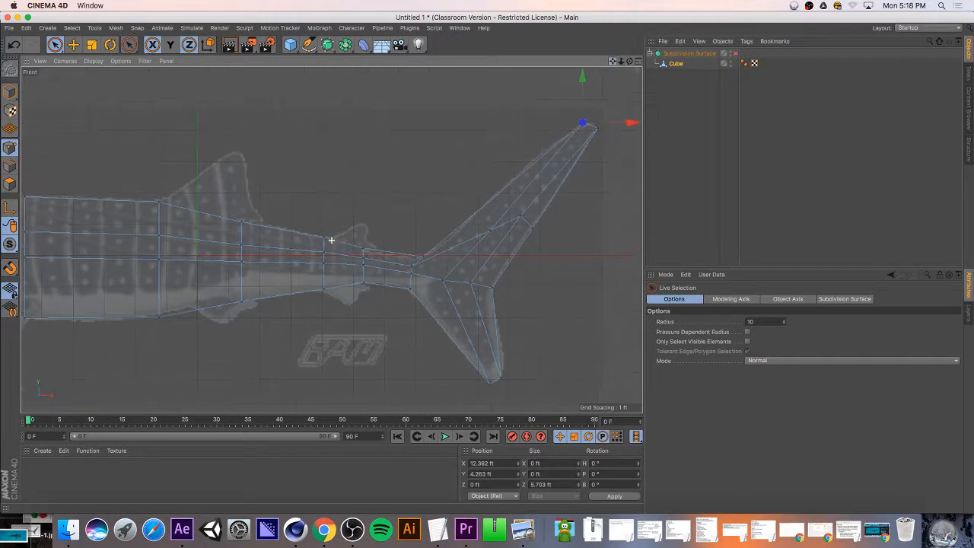
scroll(571, 109, up, 5)
scroll(565, 135, up, 5)
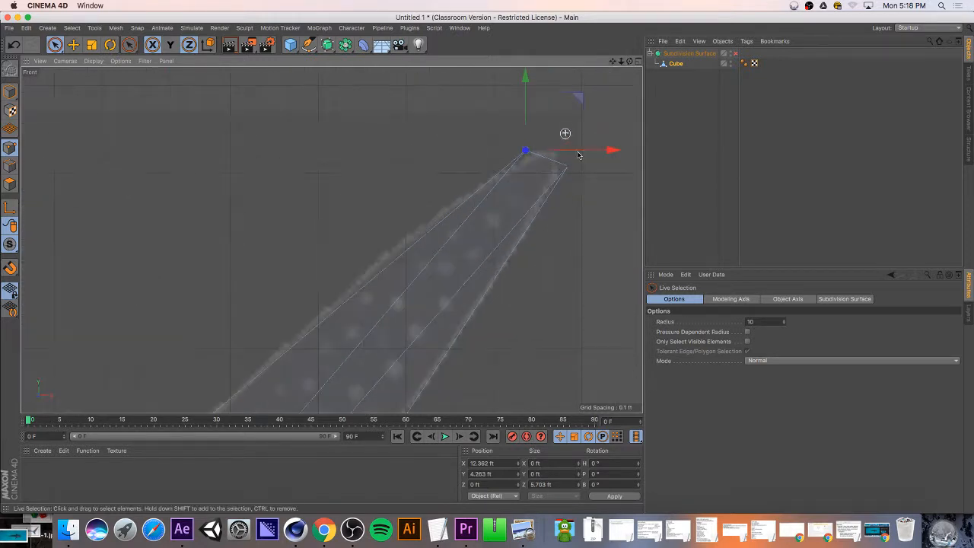
drag(583, 151, 597, 154)
scroll(475, 234, down, 4)
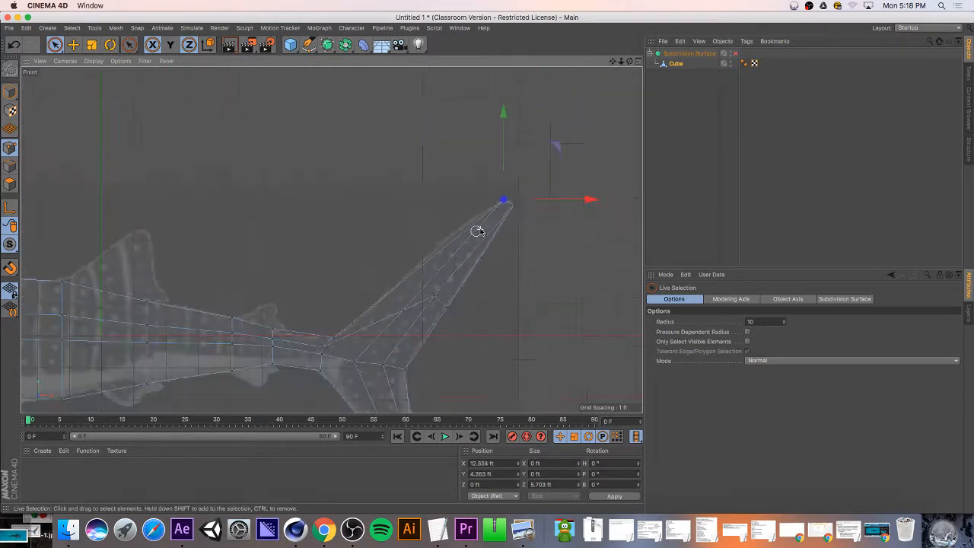
- Move the upper lobe's two inner mid-length points forward and down, placing the front one at about X 8.83, Y 0.35 ft
drag(621, 63, 445, 285)
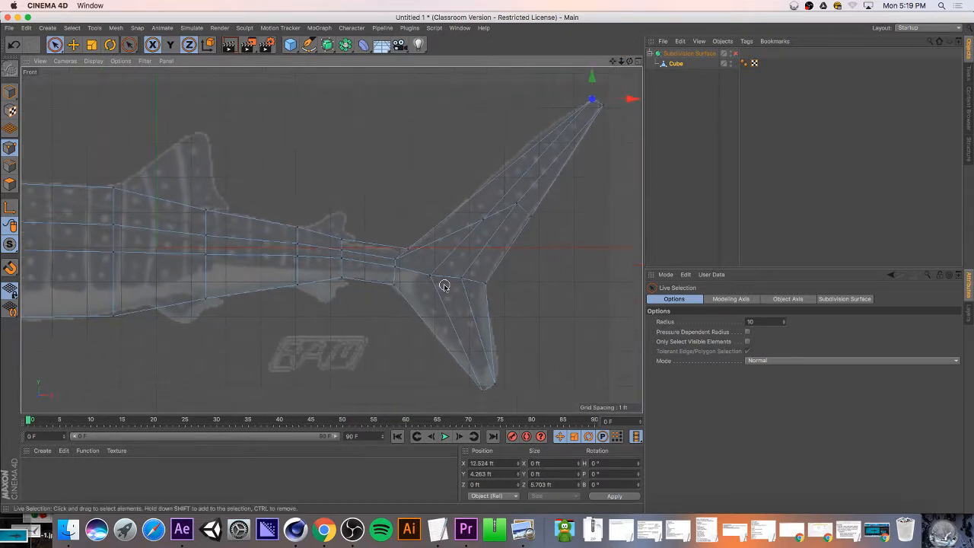
click(484, 220)
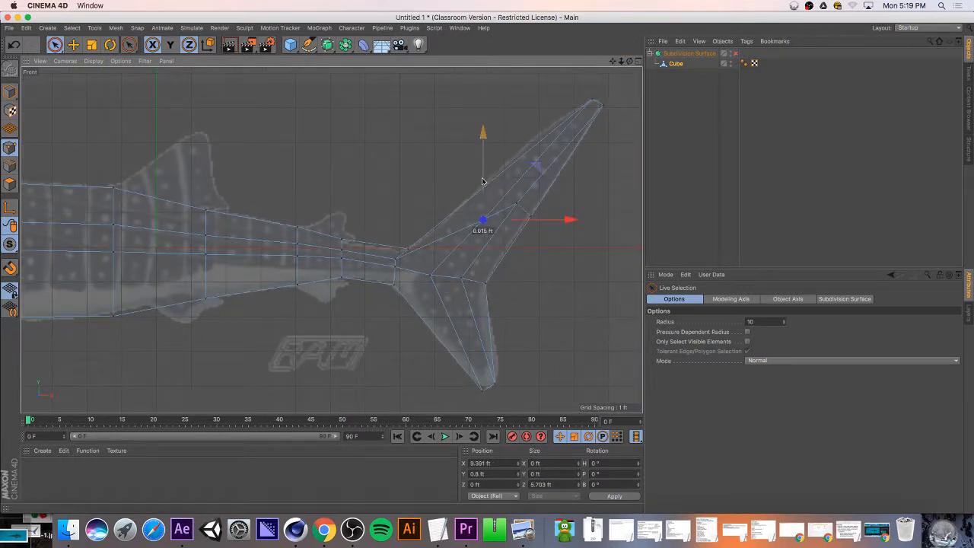
drag(485, 179, 482, 192)
drag(541, 235, 515, 230)
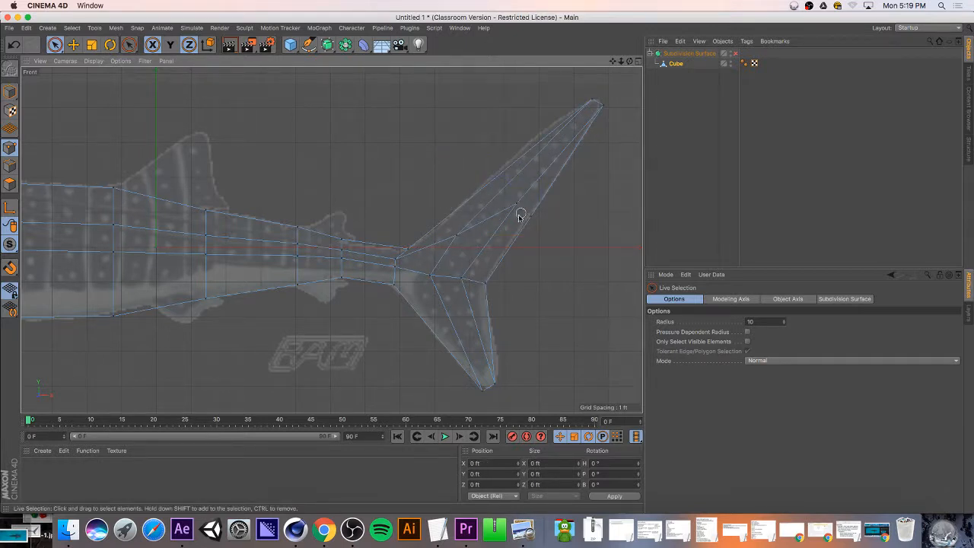
click(516, 204)
drag(563, 166, 570, 202)
click(601, 172)
- Lower the same two inner points toward the fork, to about X 8.83, Y -0.13 ft and X 9.58, Y 0.04 ft
click(457, 235)
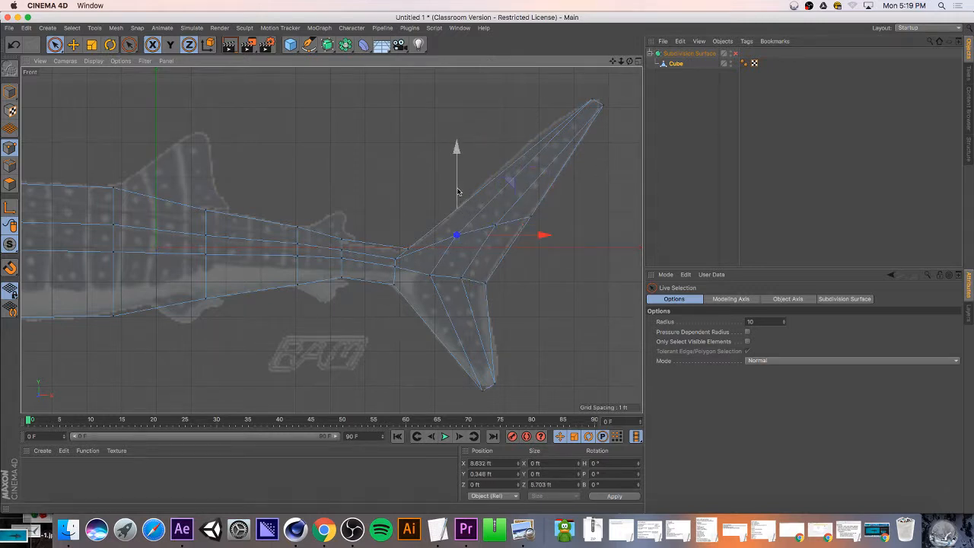
drag(456, 192, 452, 210)
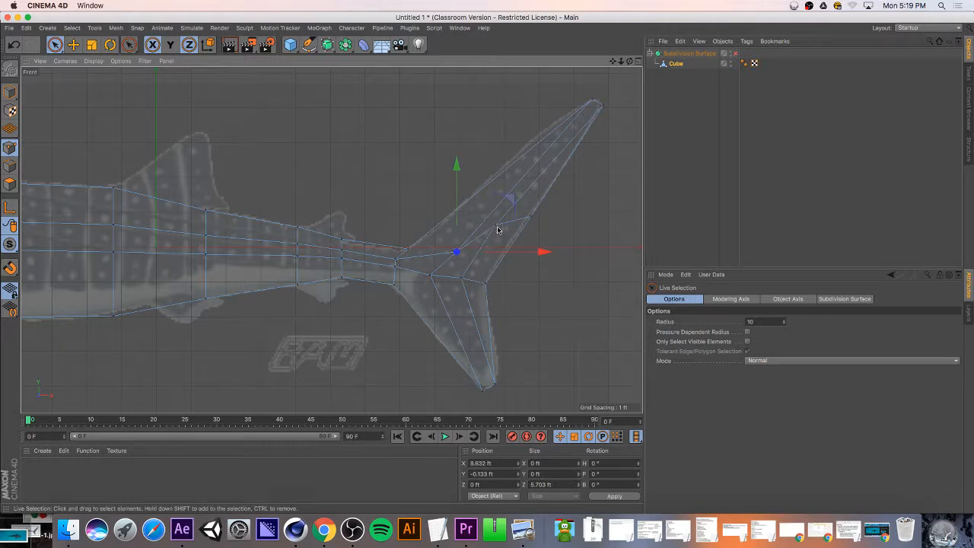
click(496, 227)
drag(496, 186, 496, 207)
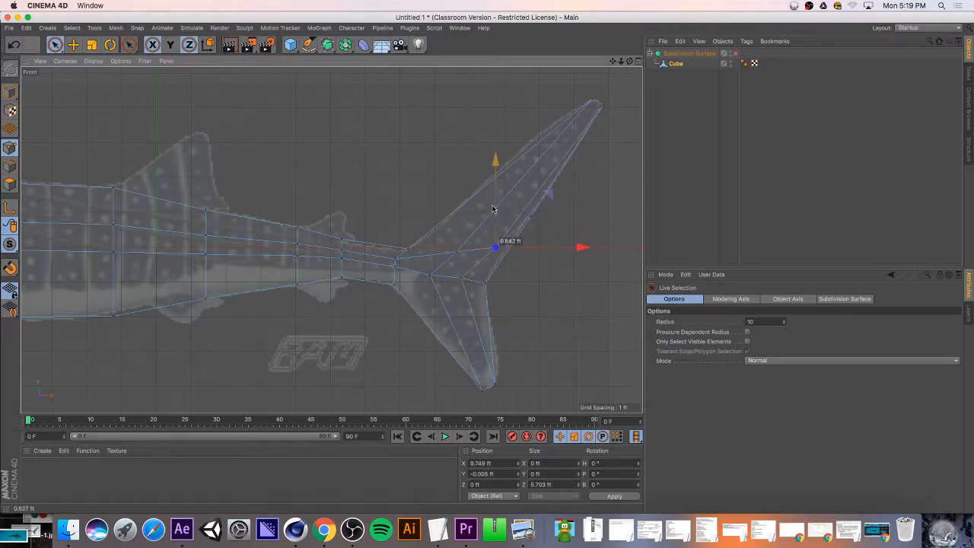
drag(583, 246, 574, 246)
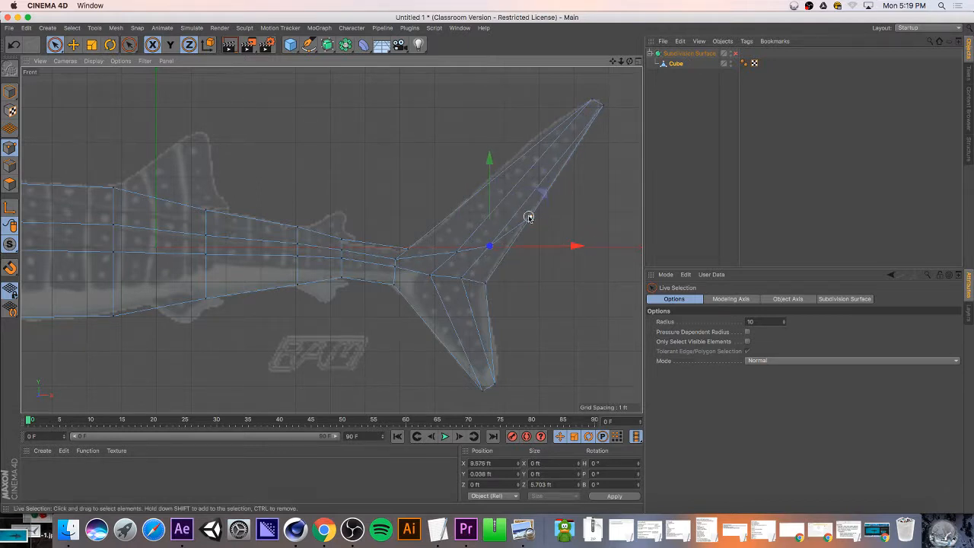
- Move the upper lobe's rear-edge point to about X 10.11, Y -0.02 ft and lower its inner neighbour to about Y -0.08 ft
click(529, 216)
drag(530, 169, 526, 201)
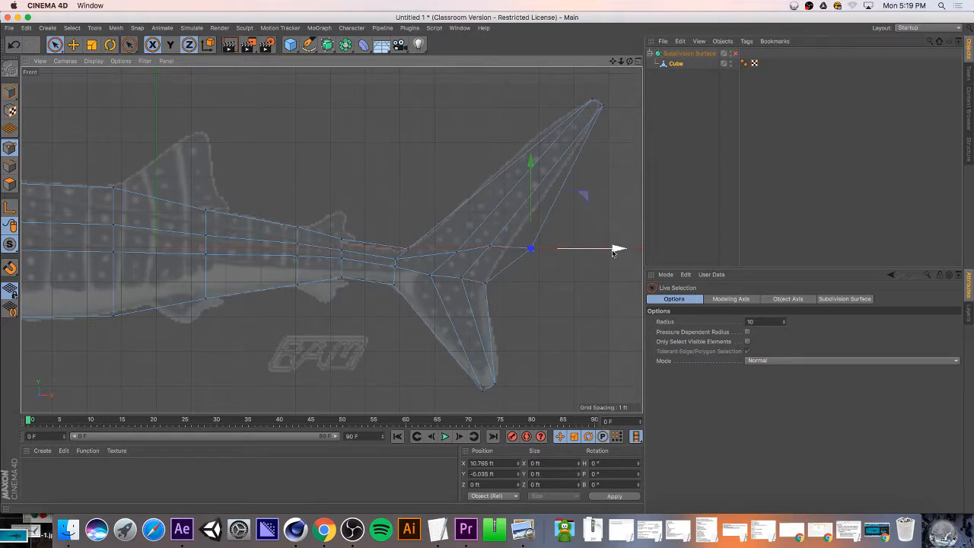
drag(609, 250, 574, 253)
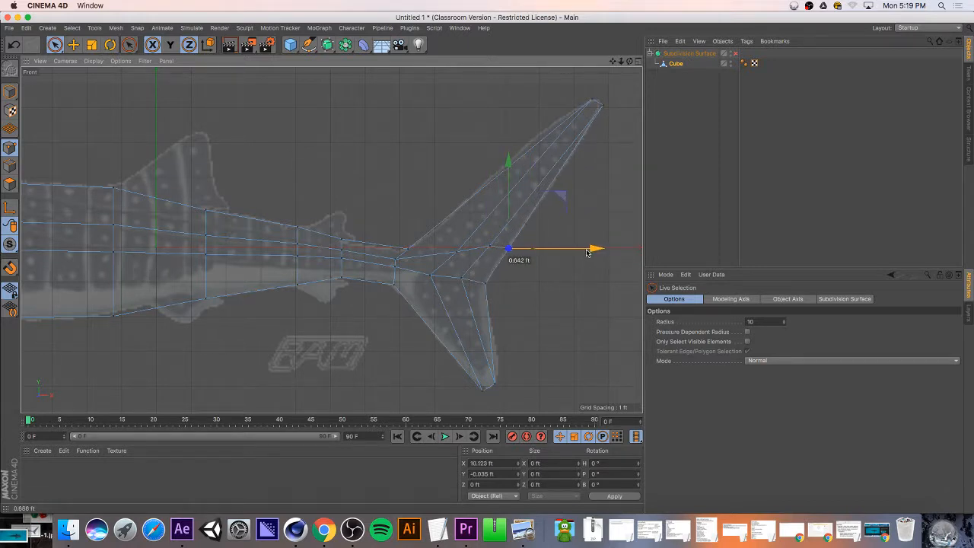
click(489, 246)
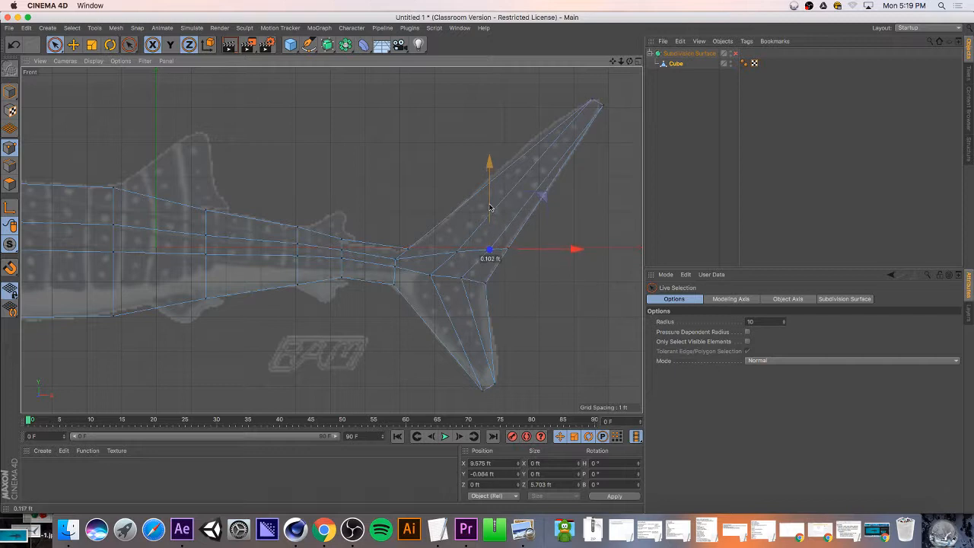
drag(489, 248, 508, 249)
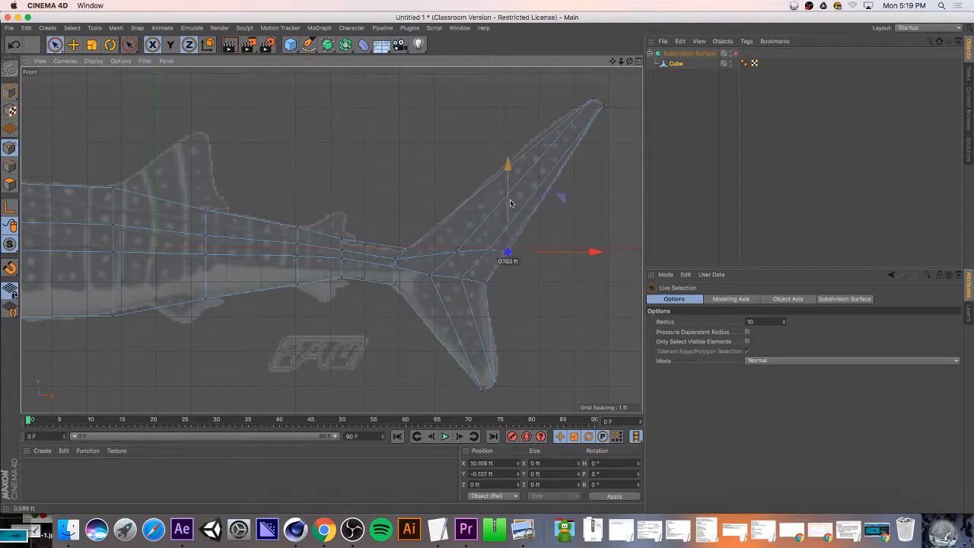
drag(511, 202, 510, 198)
- Examine the whole shark in the perspective view with Subdivision Surface smoothing on, then off
drag(613, 61, 607, 52)
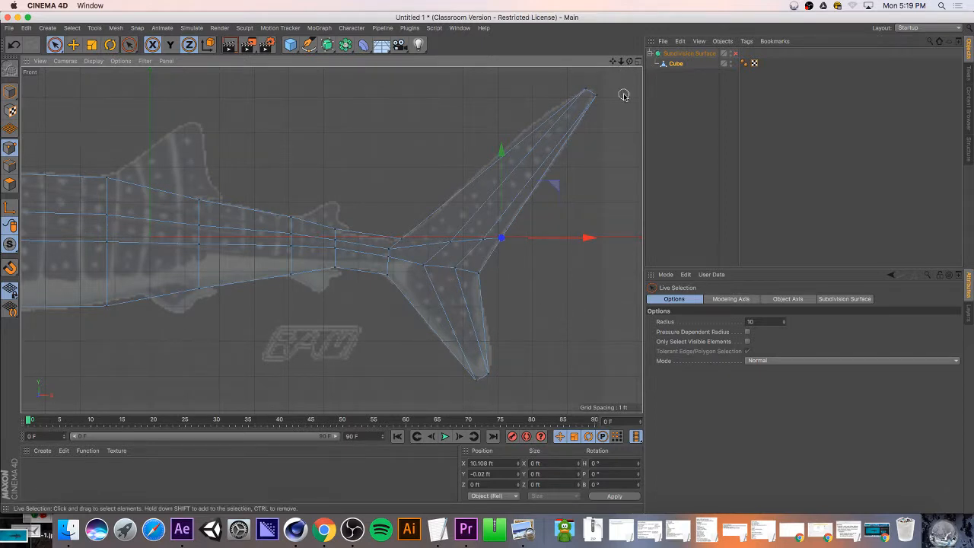
mouse_move(613, 62)
mouse_down()
mouse_move(655, 47)
mouse_move(613, 64)
mouse_up()
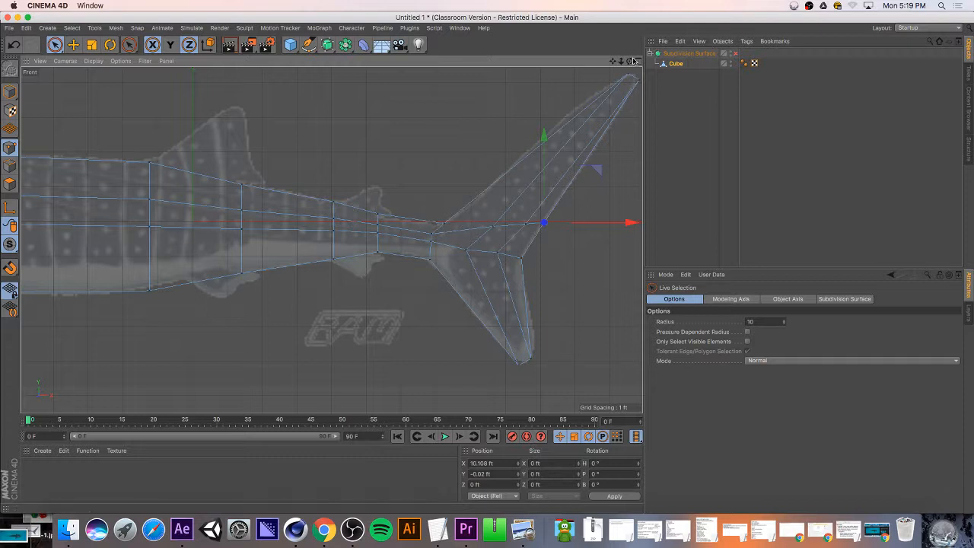
drag(612, 66, 614, 69)
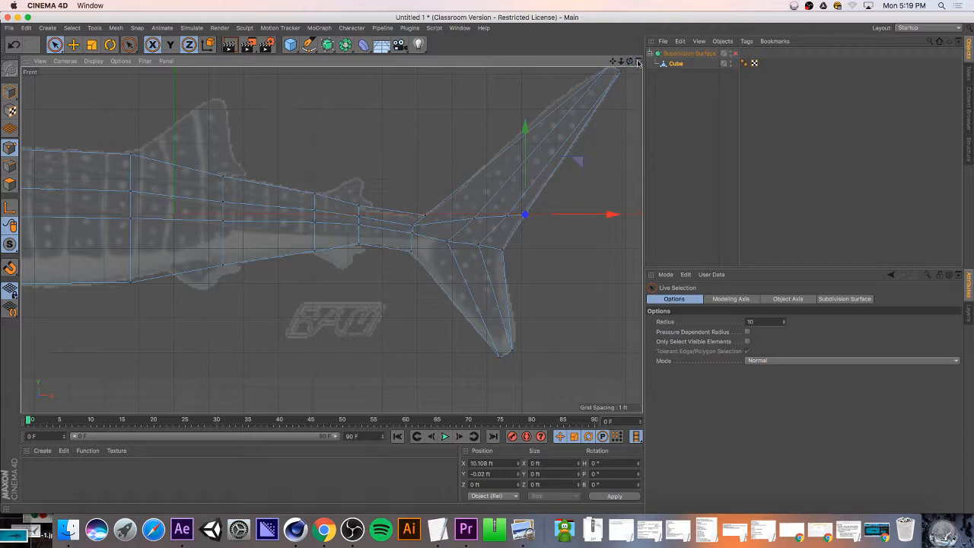
click(638, 64)
click(331, 61)
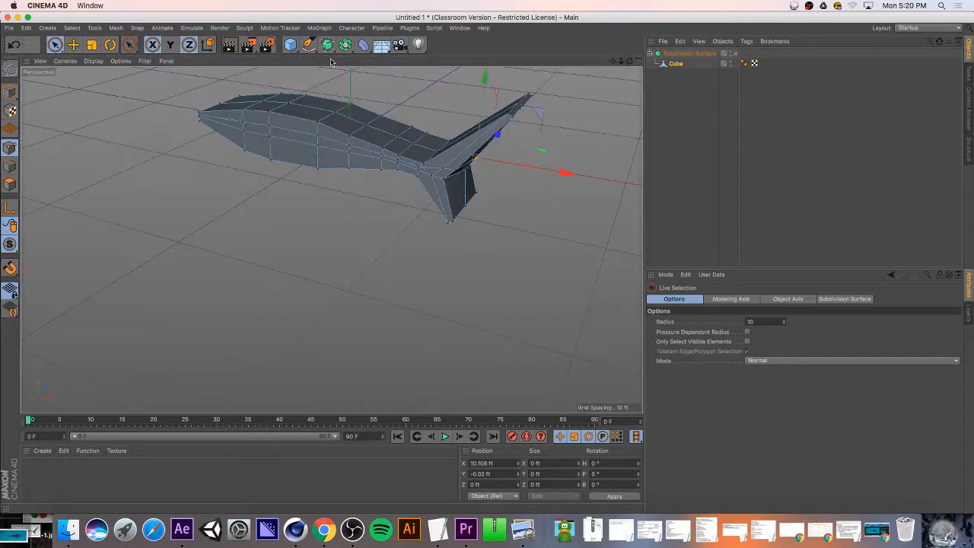
click(734, 53)
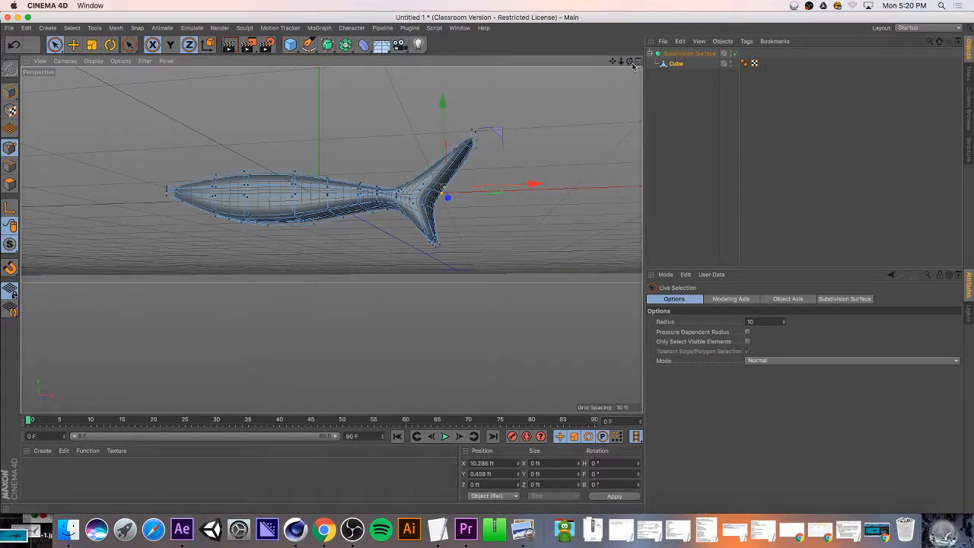
drag(630, 61, 332, 239)
click(735, 54)
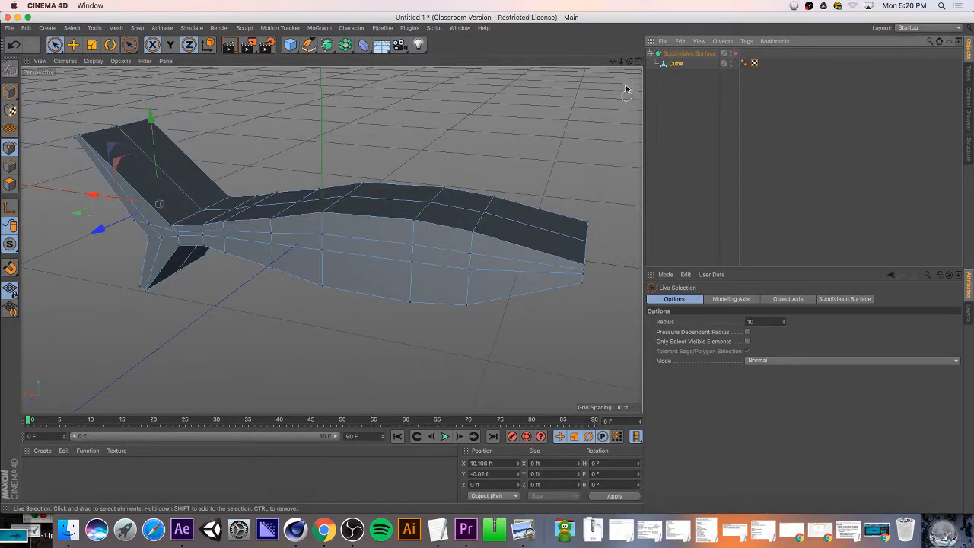
drag(630, 61, 312, 396)
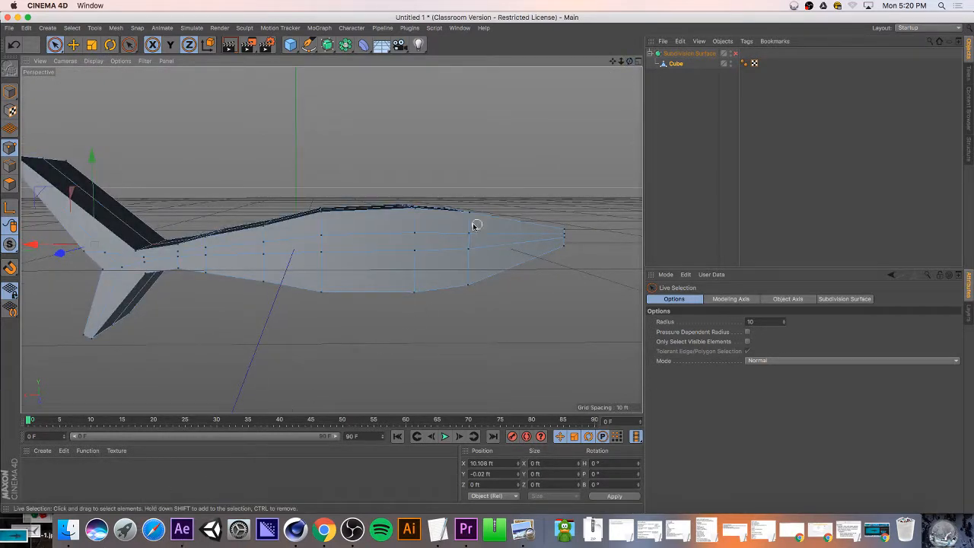
drag(630, 61, 331, 240)
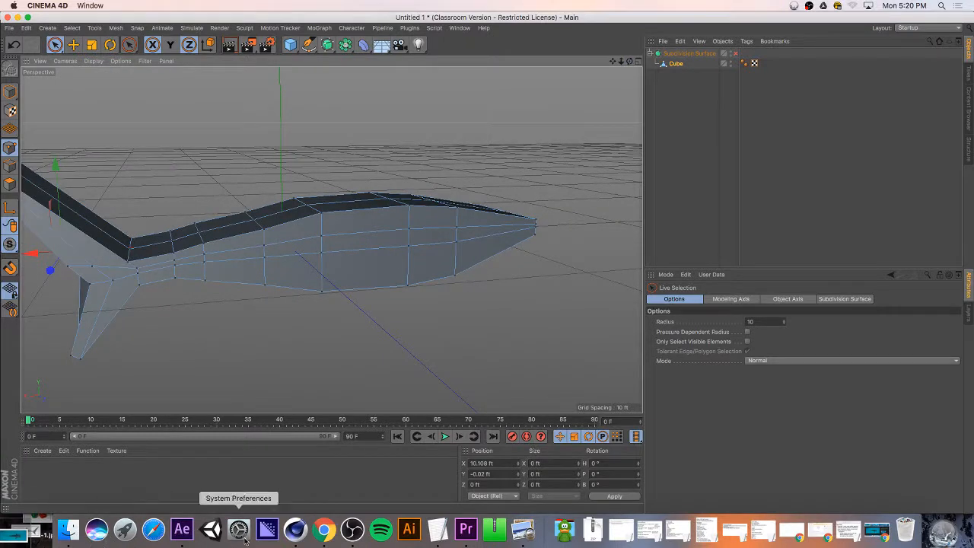
- Consult the top-view whale shark photo header5.jpg in Preview, then return to Cinema 4D's four-view layout
click(15, 539)
double_click(12, 539)
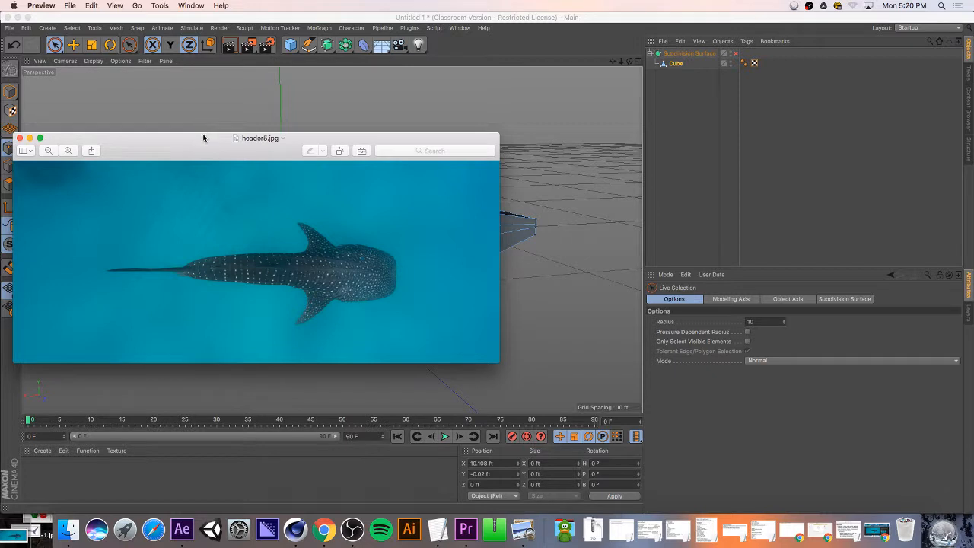
drag(203, 138, 594, 256)
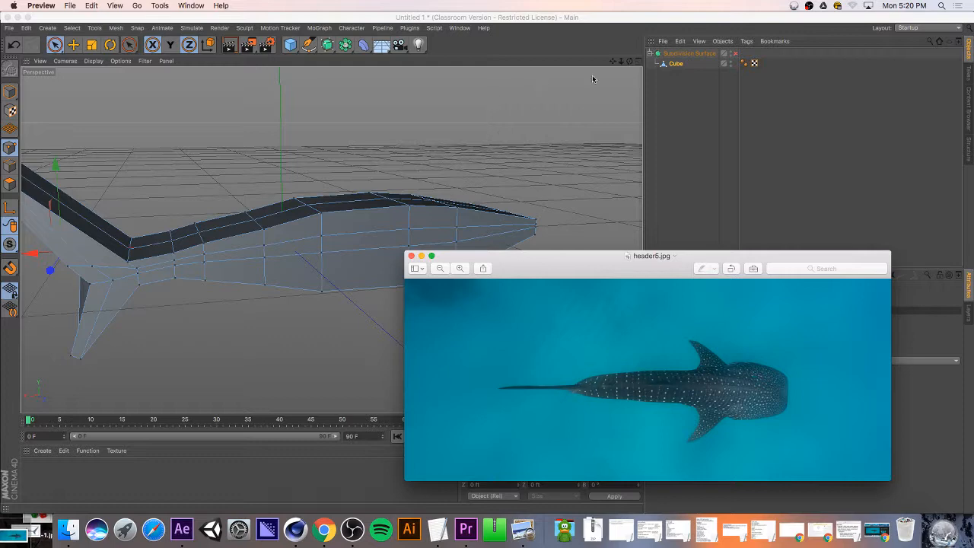
click(638, 64)
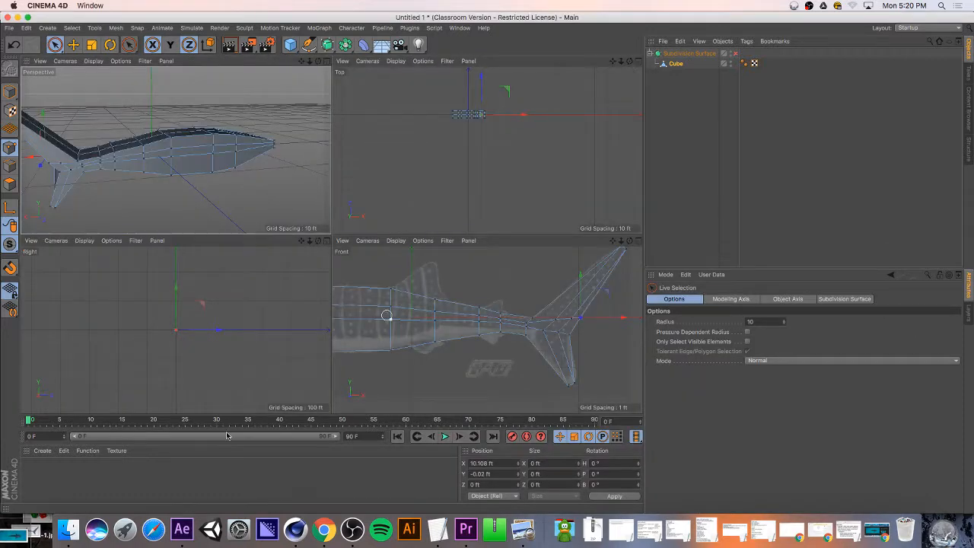
click(68, 531)
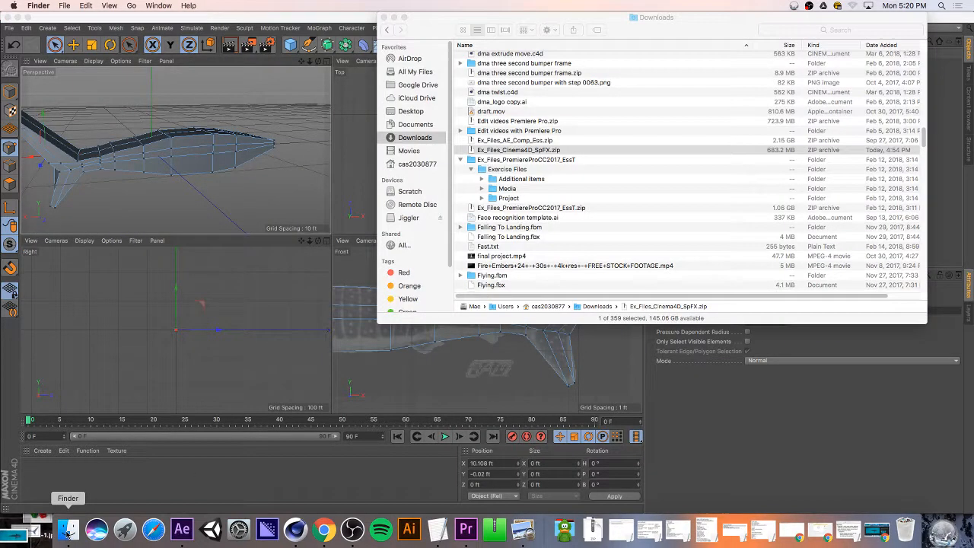
click(394, 17)
click(635, 61)
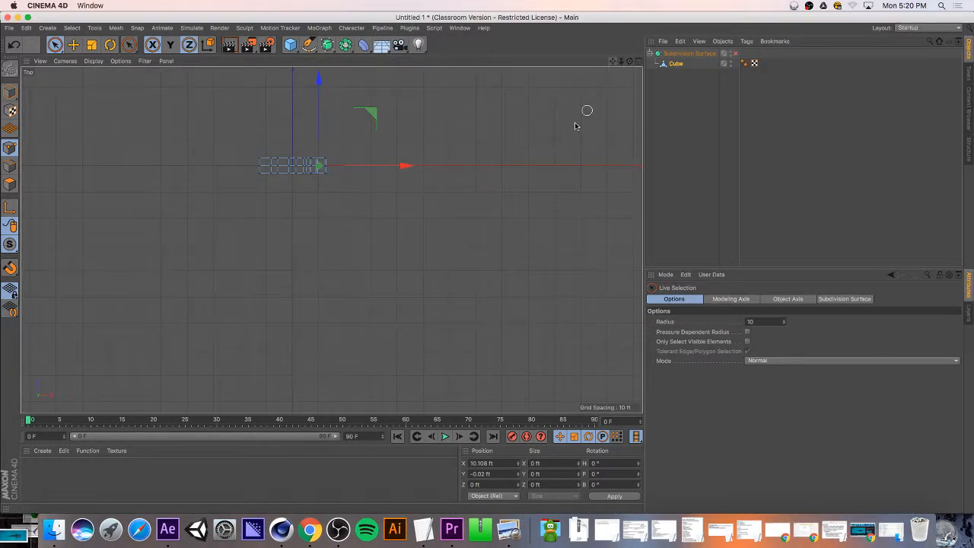
click(636, 61)
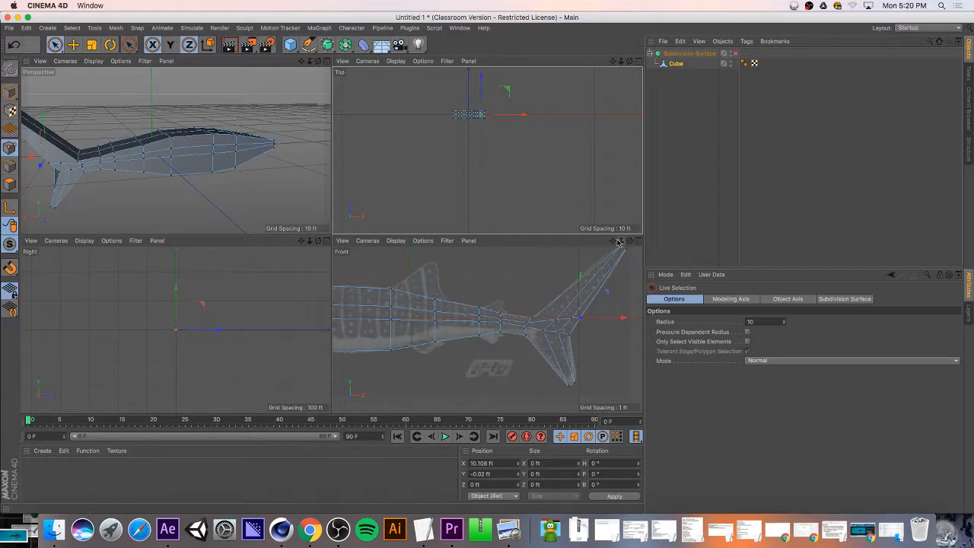
- Select all the points at the shark's nose in the front view and maximize the top view
drag(612, 240, 785, 238)
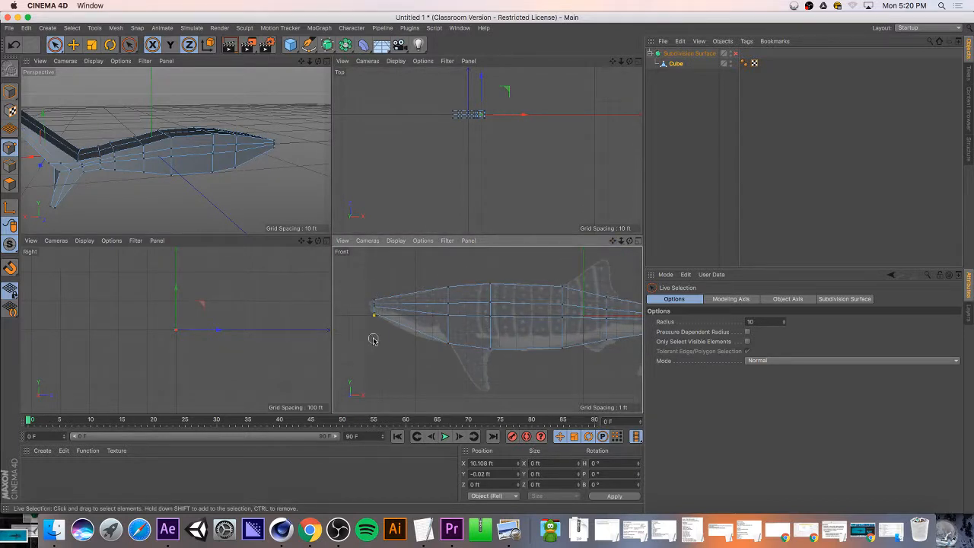
drag(373, 339, 374, 285)
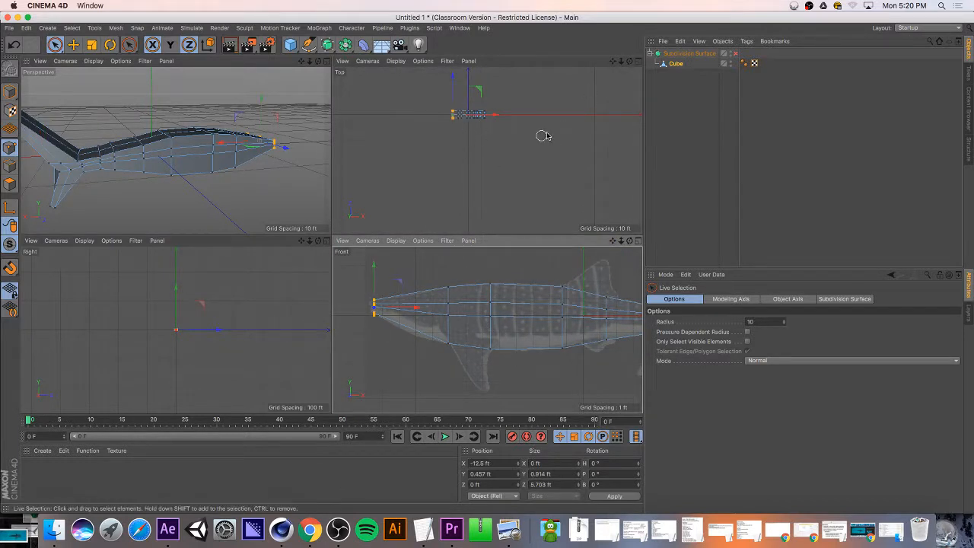
click(636, 61)
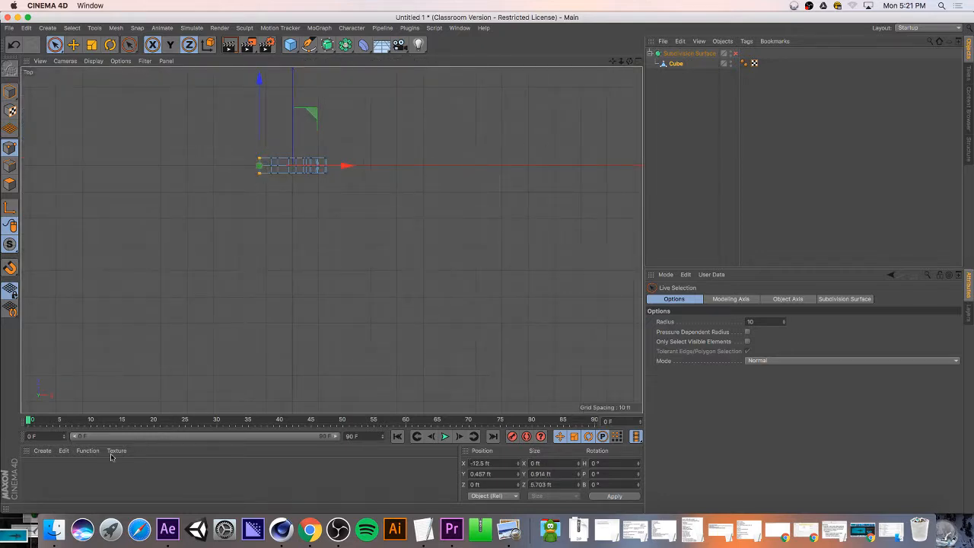
- Bring the header5.jpg photo in Preview back up, close the logo PDF, and place the photo below the model for reference
click(54, 529)
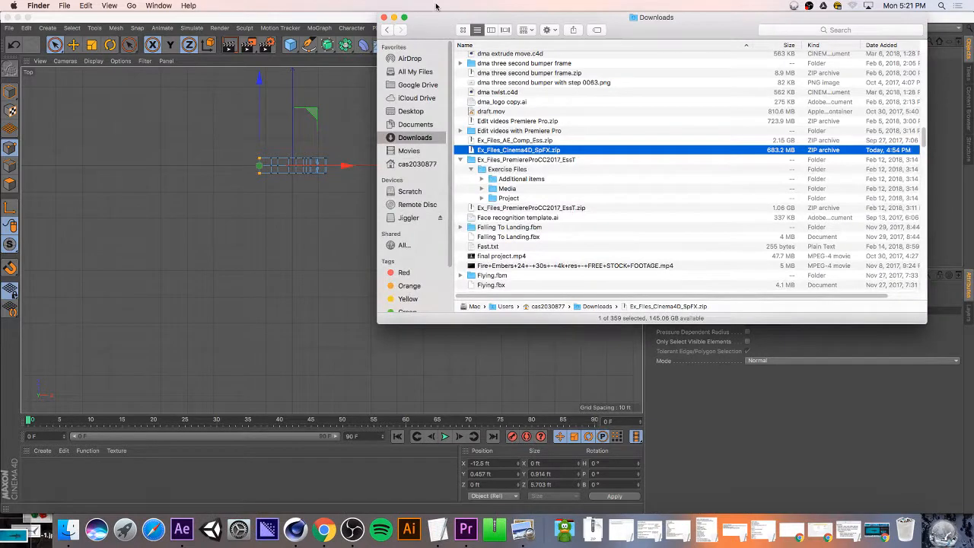
click(394, 16)
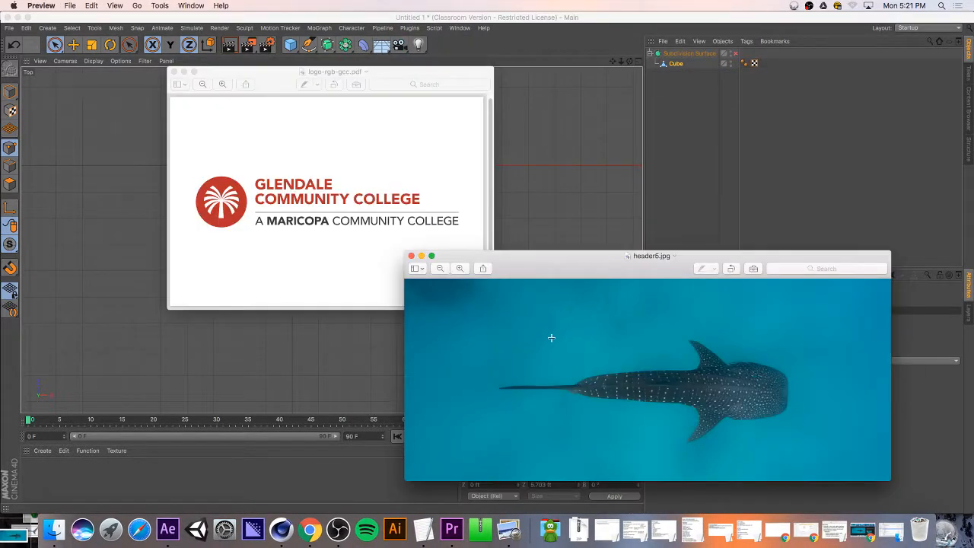
click(173, 72)
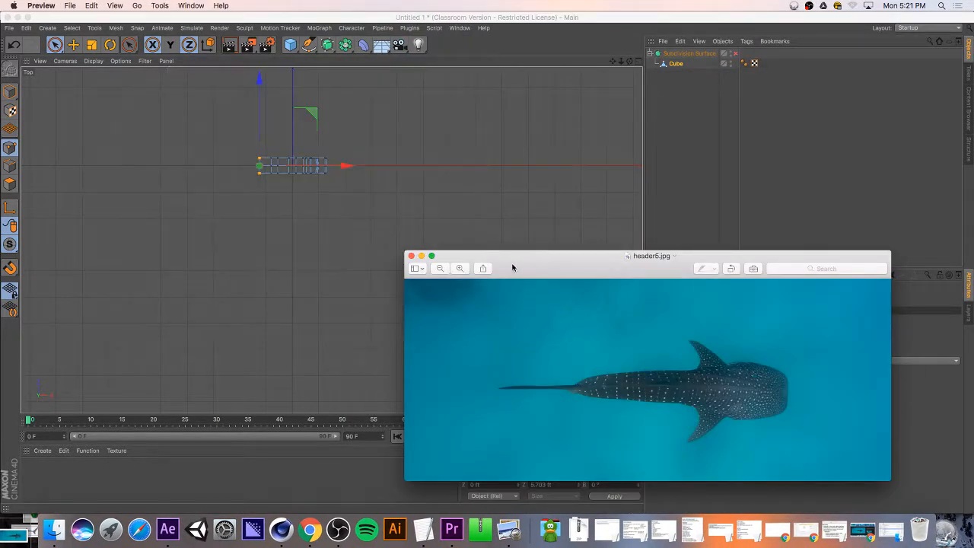
drag(513, 268, 428, 262)
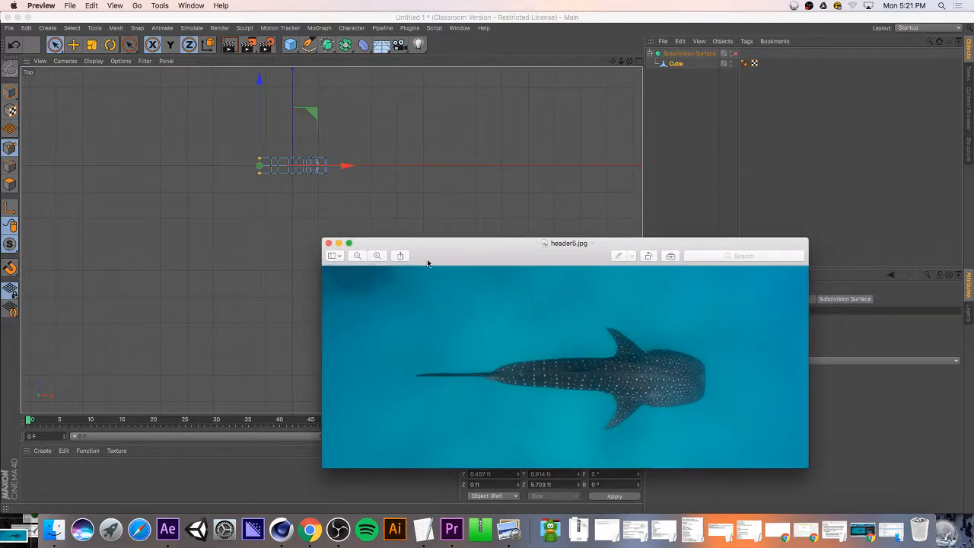
- Rotate the header5.jpg photo 180 degrees and arrange it beside a narrowed Cinema 4D window
click(648, 255)
click(648, 256)
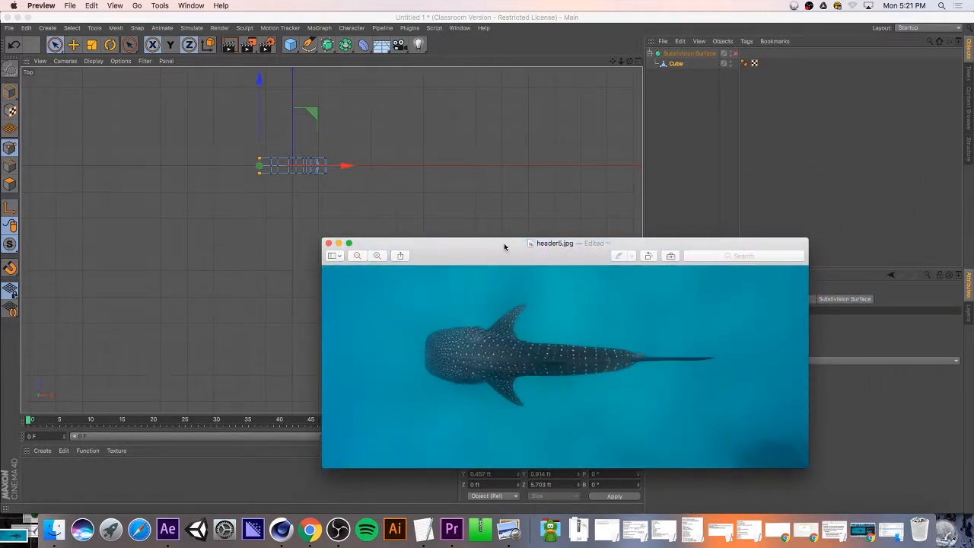
drag(504, 247, 685, 239)
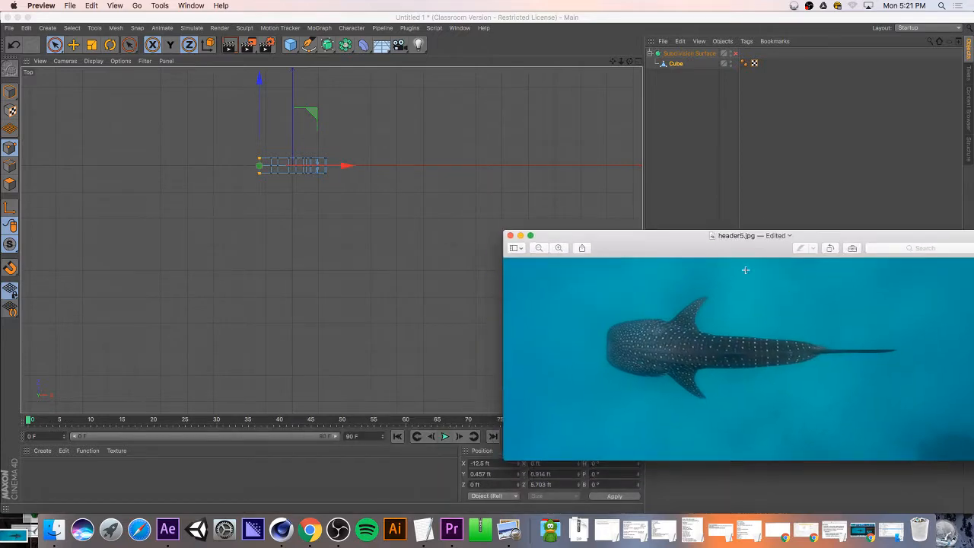
drag(971, 510, 651, 475)
click(706, 357)
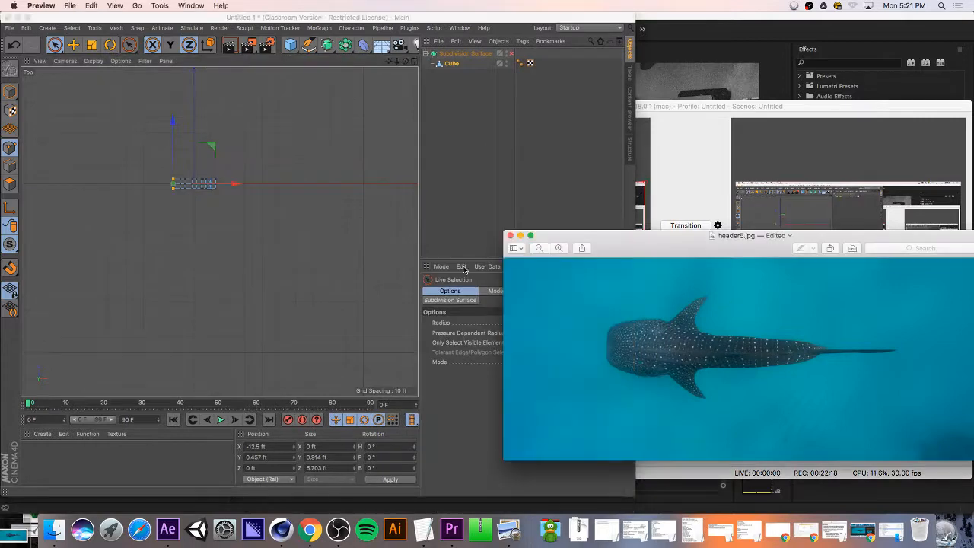
- Show all four views with the top and front views enlarged, and place the photo clear of the model views
scroll(144, 201, up, 3)
scroll(204, 174, up, 6)
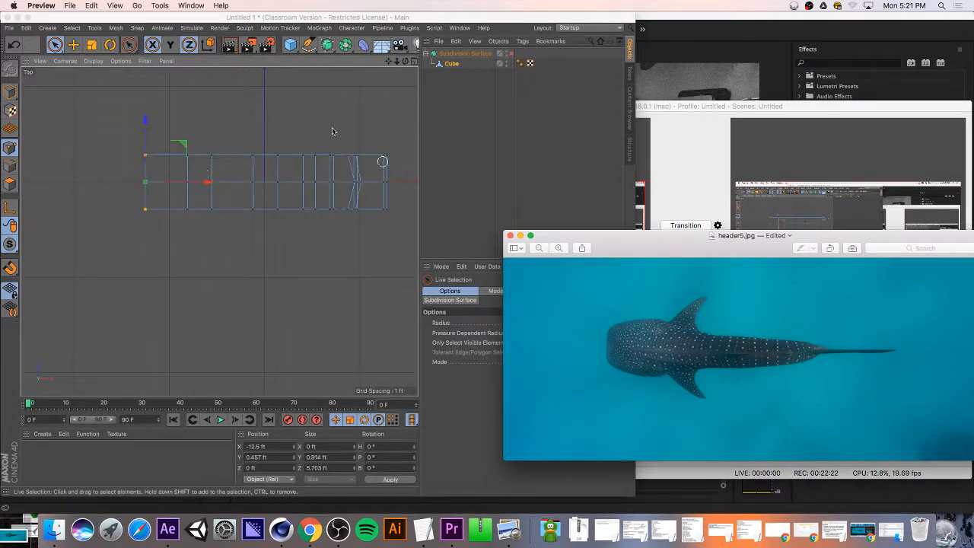
click(389, 64)
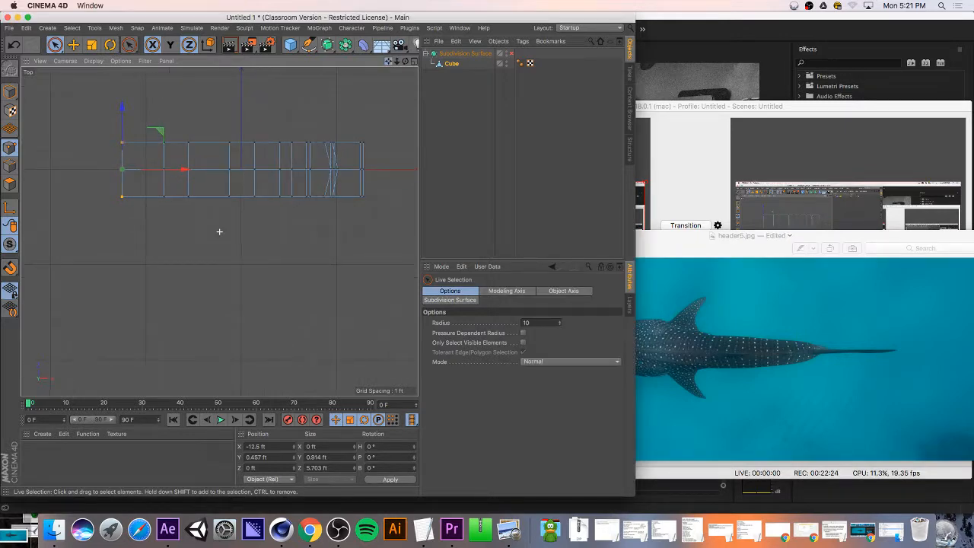
click(414, 61)
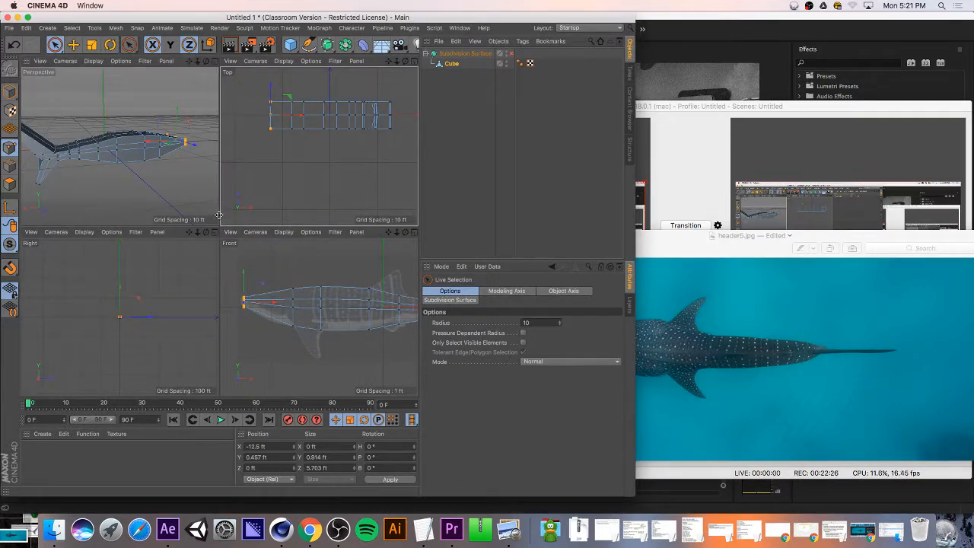
drag(220, 227, 108, 222)
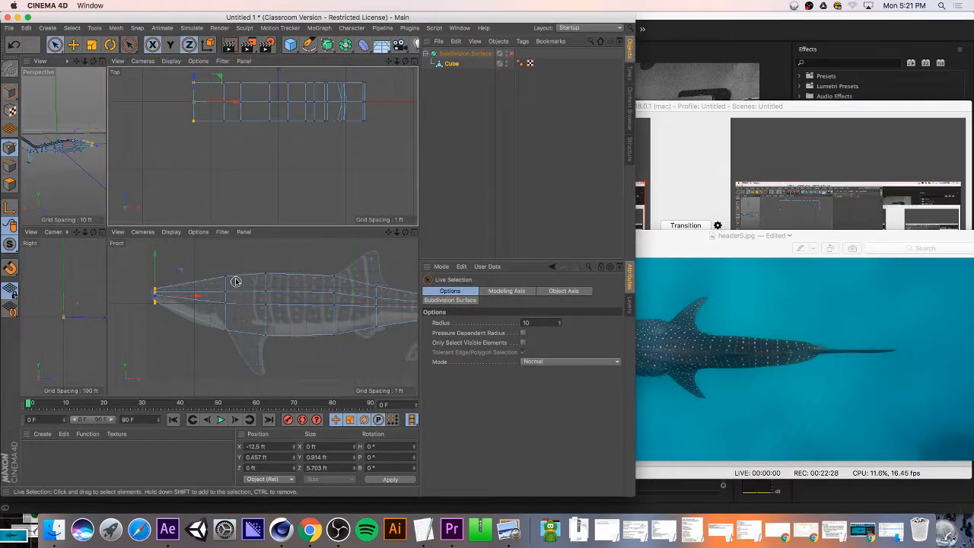
mouse_move(230, 278)
mouse_down()
mouse_move(222, 292)
mouse_move(233, 302)
mouse_up()
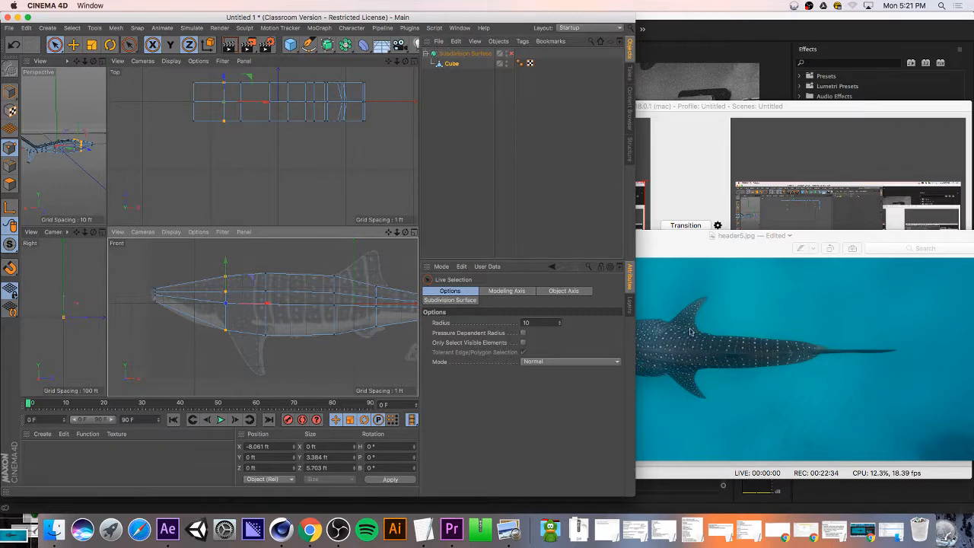
drag(682, 240, 762, 242)
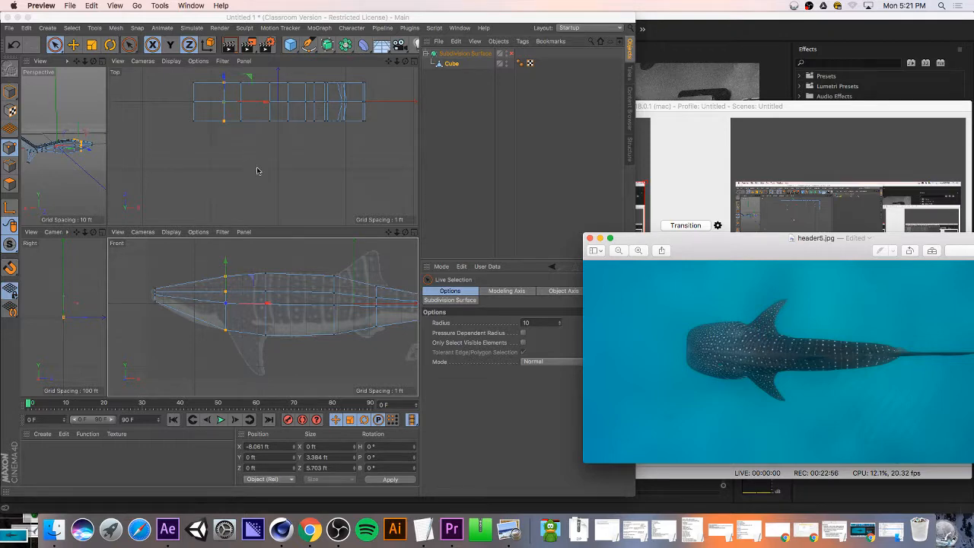
- Loop-cut the Cube's head section twice: close to the nose at 9.662% offset, and just ahead of the next edge loop at 84.338%
click(452, 63)
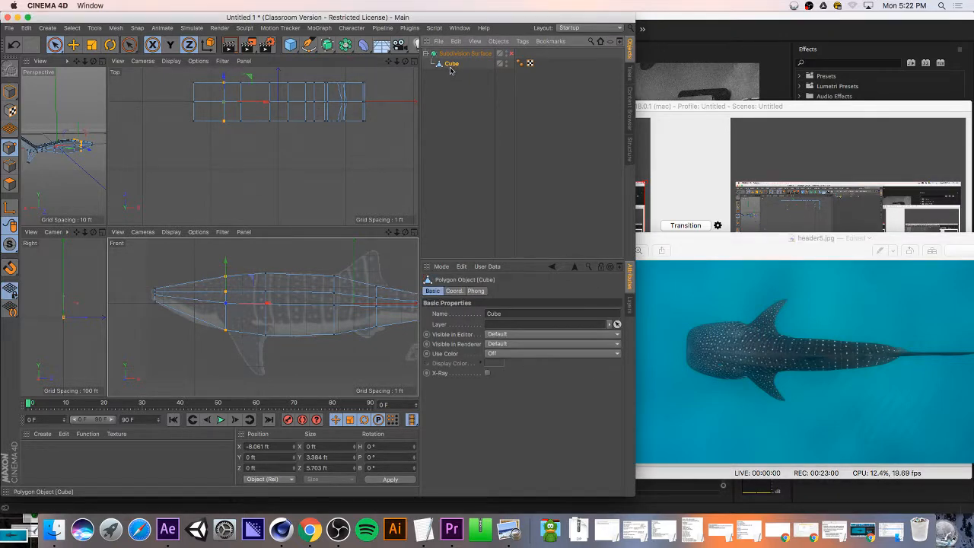
key(l)
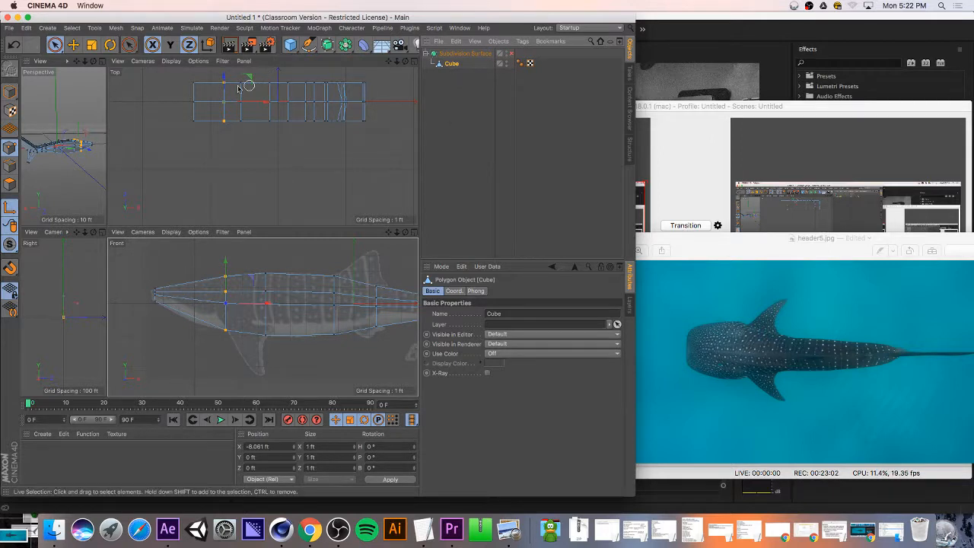
click(10, 183)
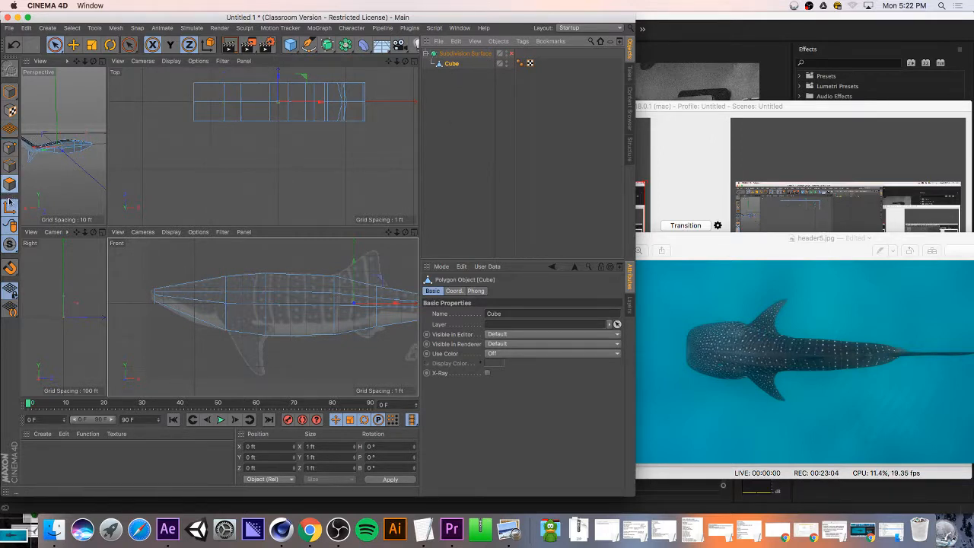
click(208, 84)
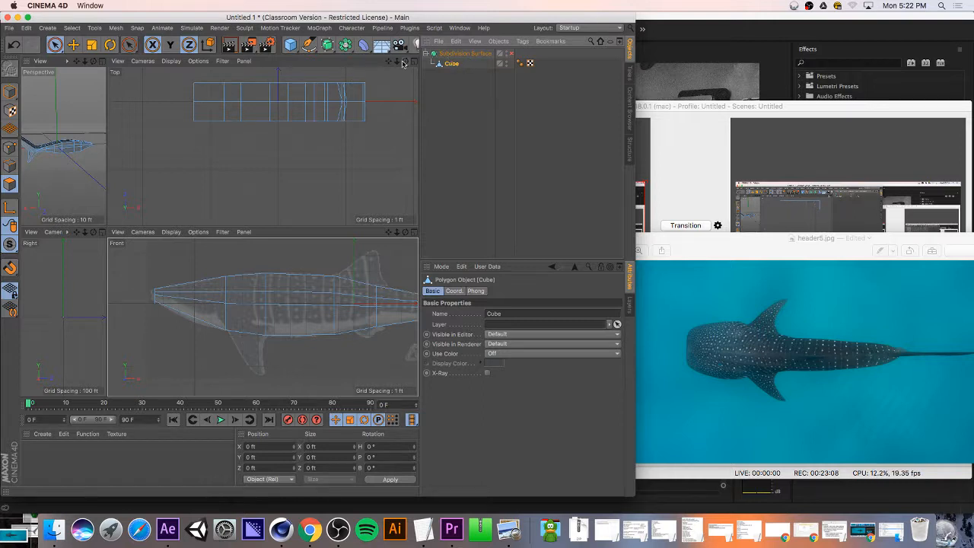
key(k)
key(l)
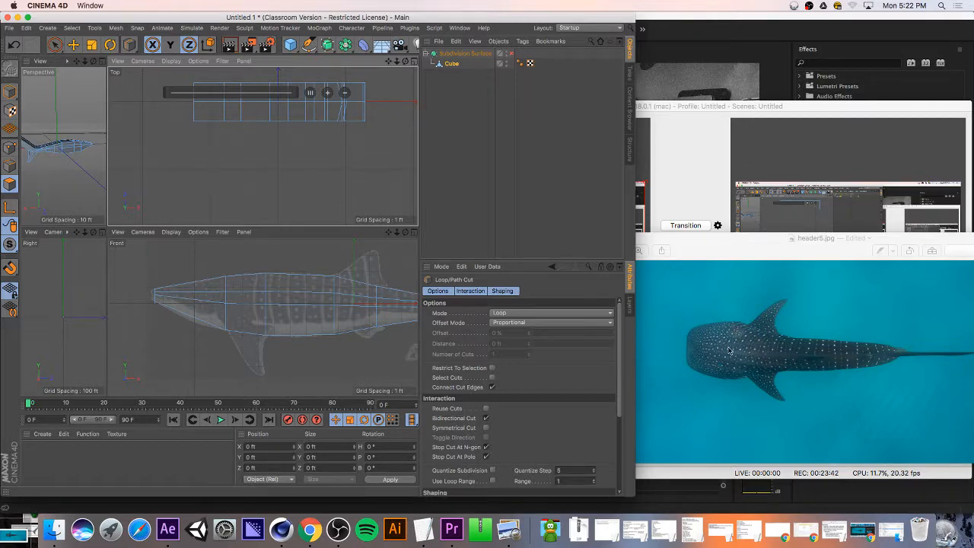
click(210, 284)
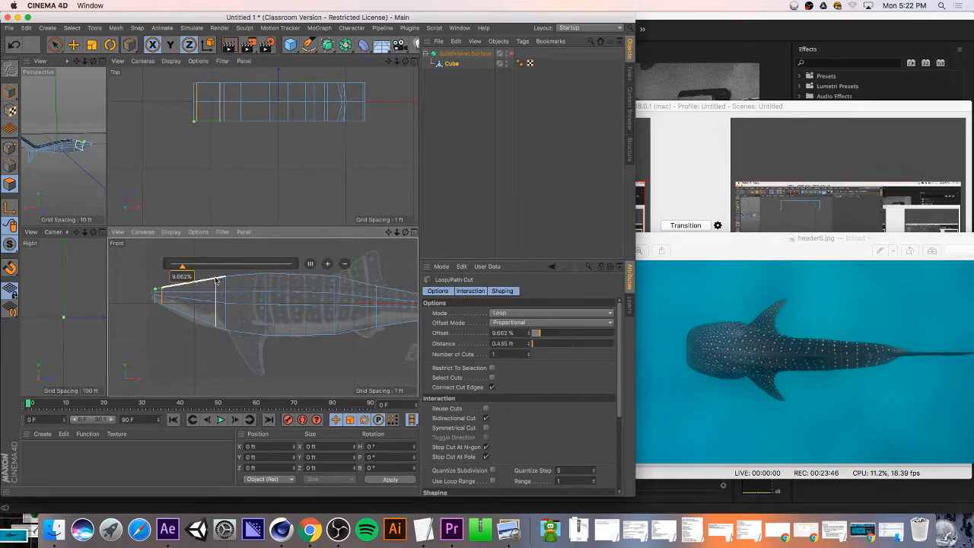
click(216, 280)
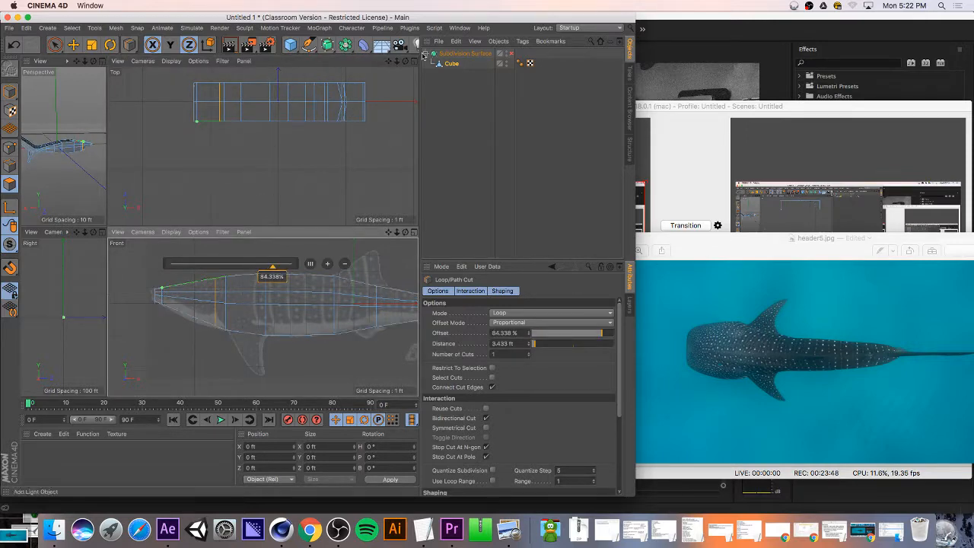
- Select the two foremost point columns at the nose in the top view and scale them narrower along Z
drag(388, 61, 367, 104)
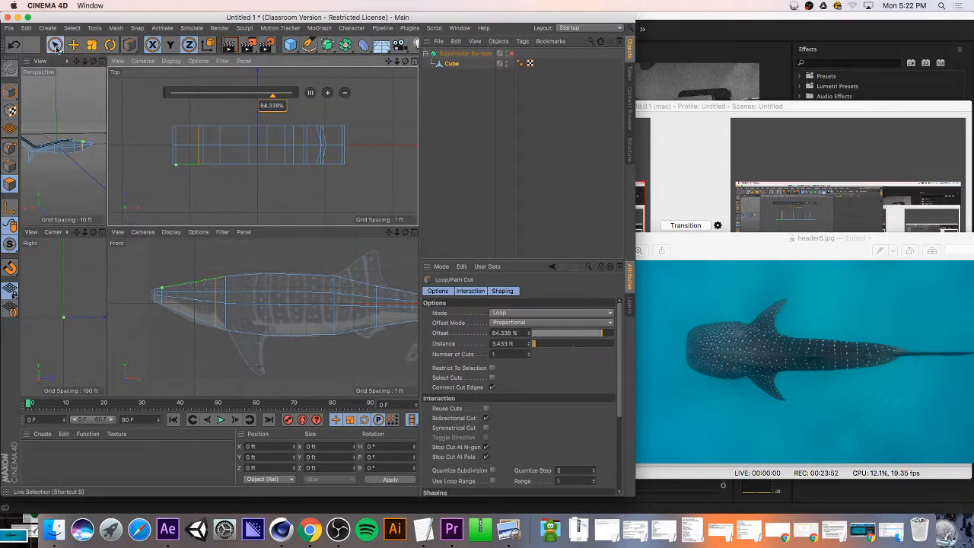
click(57, 47)
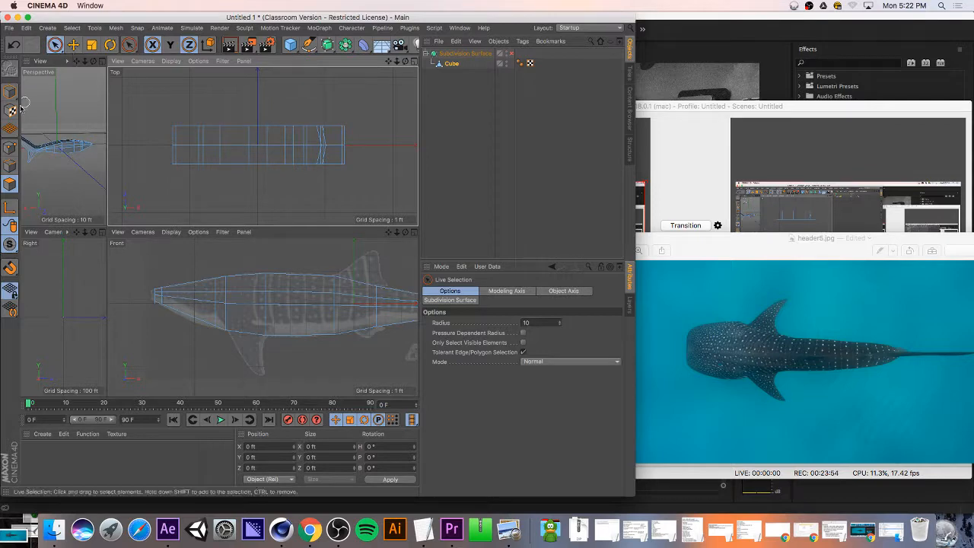
click(10, 148)
drag(173, 122, 175, 163)
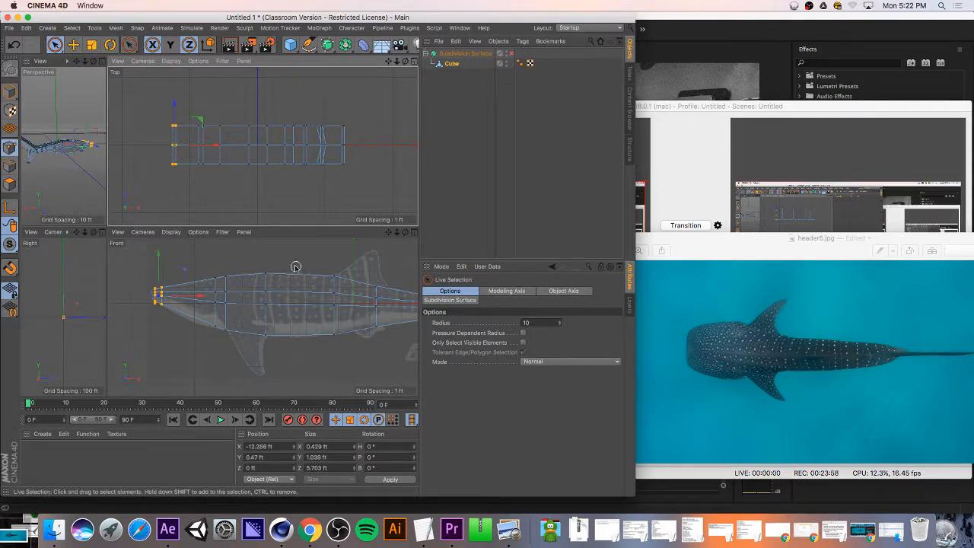
key(t)
click(154, 125)
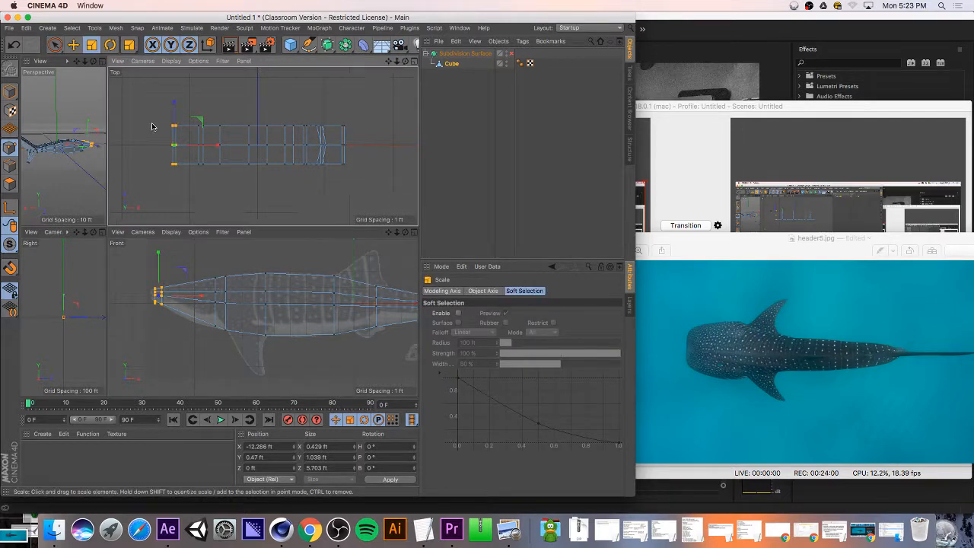
alt+right_drag(160, 128, 188, 129)
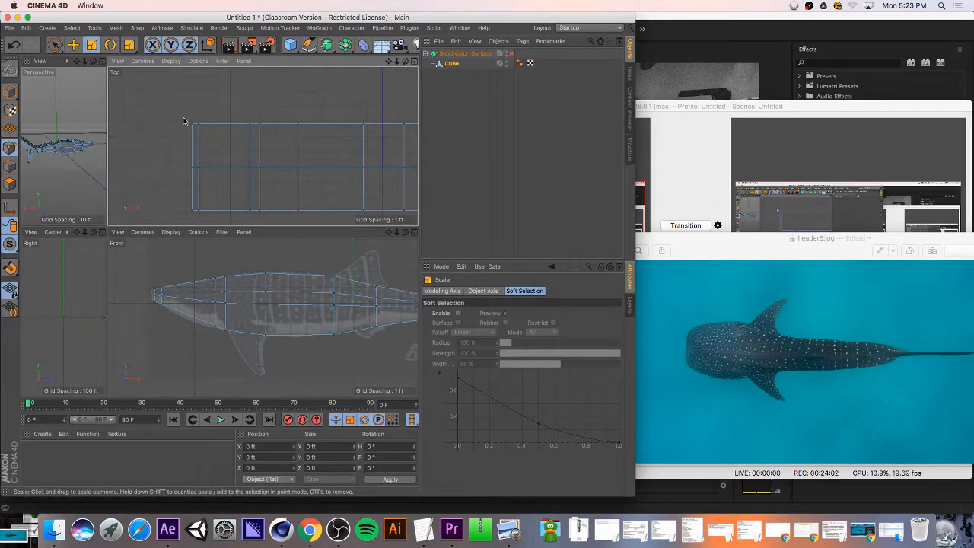
drag(55, 44, 87, 76)
drag(173, 104, 216, 221)
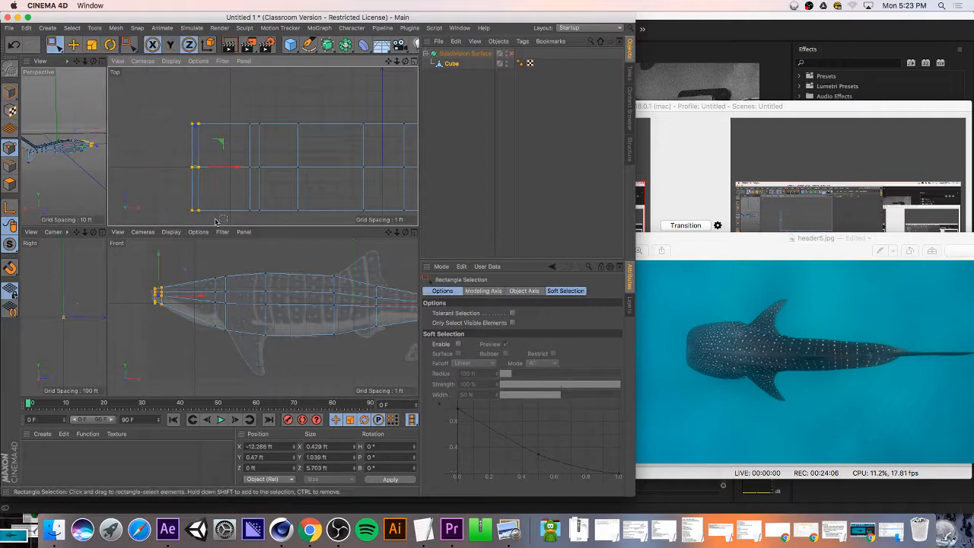
key(t)
drag(168, 139, 196, 137)
click(183, 129)
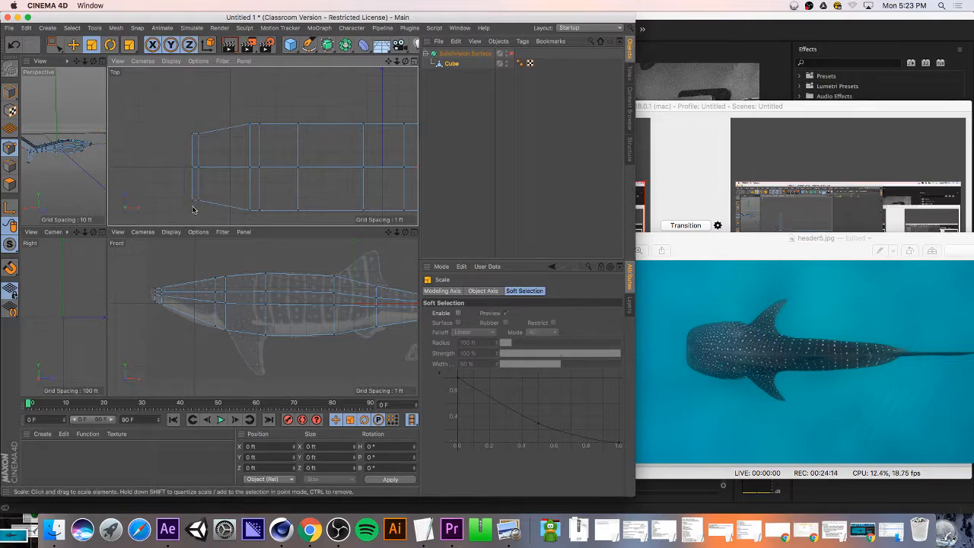
- Scale only the foremost column of nose points along Z to about 1.96 ft wide to round the snout
key(0)
drag(197, 208, 192, 149)
key(t)
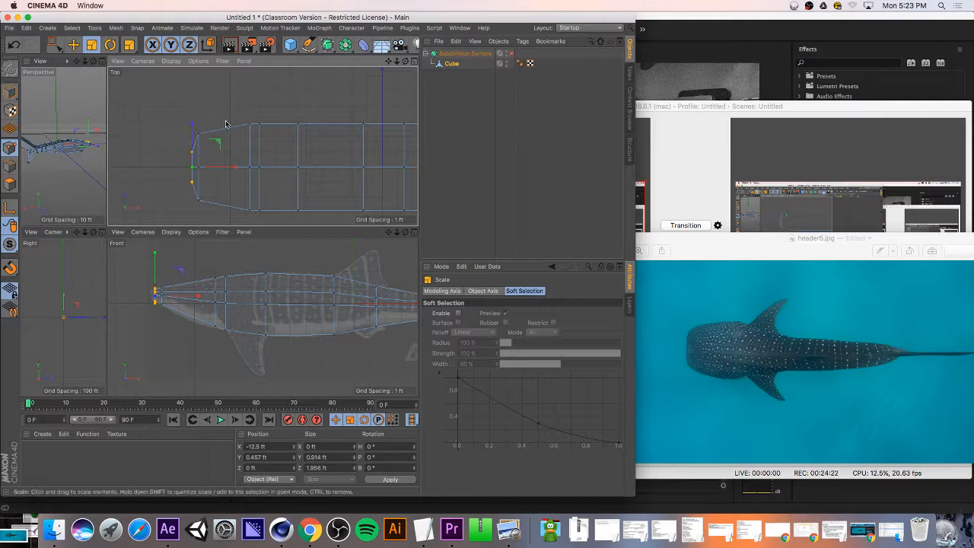
click(263, 117)
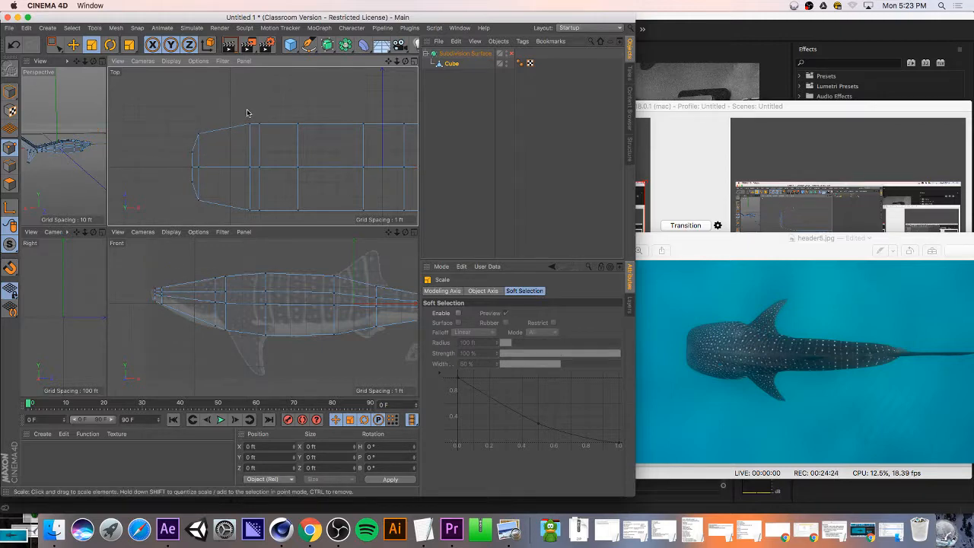
- Widen the point column of the new loop at the back of the head to about 6.15 ft along Z
key(0)
drag(244, 113, 257, 226)
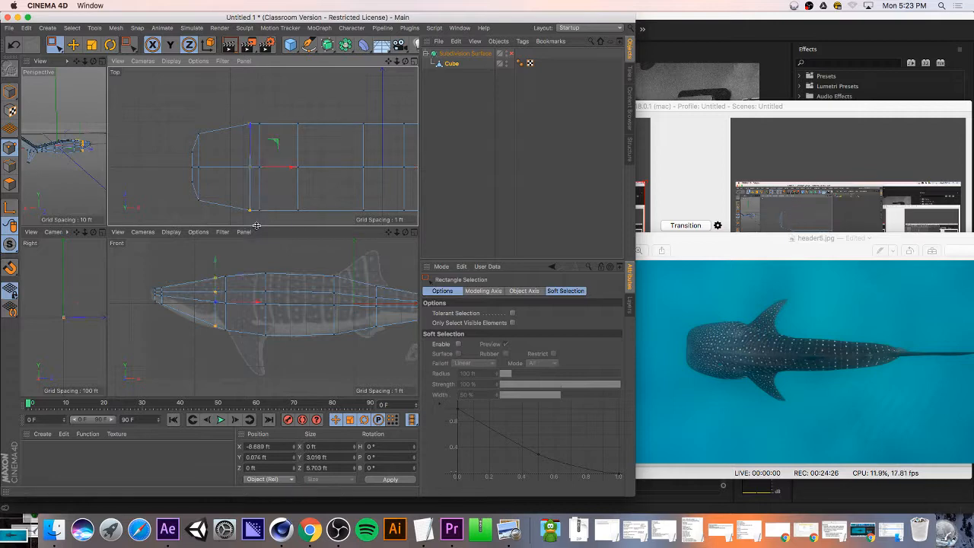
key(t)
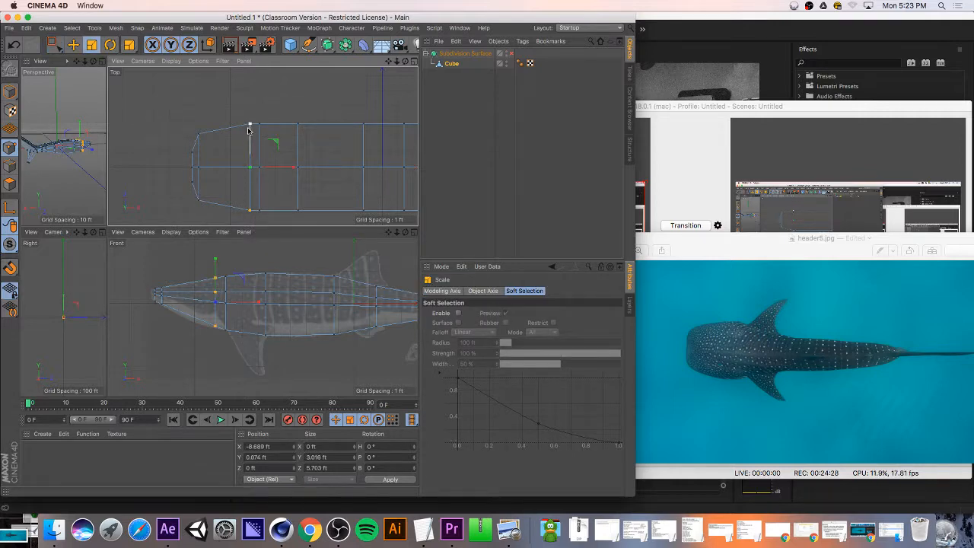
drag(249, 133, 248, 127)
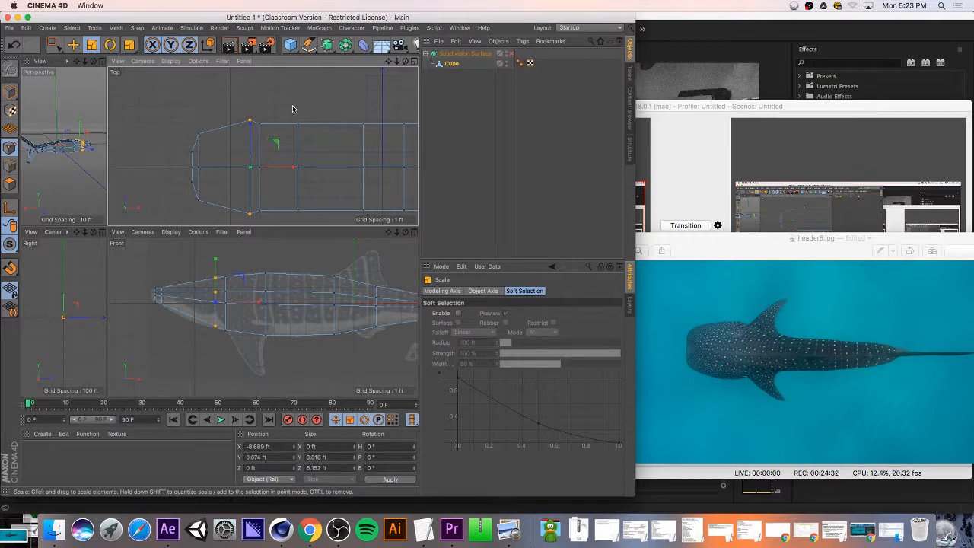
- Select the next point column behind the head in the top view and scale it narrower along Z
key(0)
drag(292, 109, 325, 224)
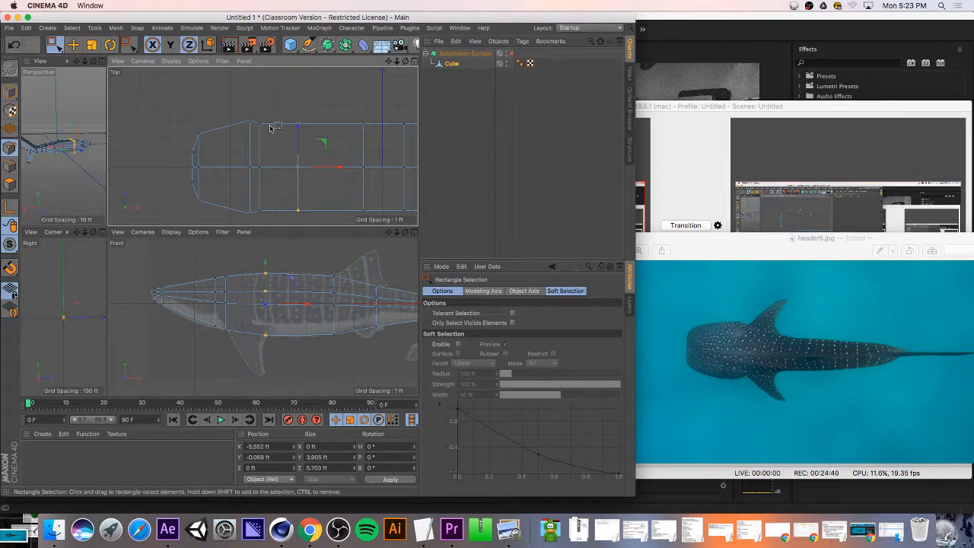
scroll(259, 151, down, 4)
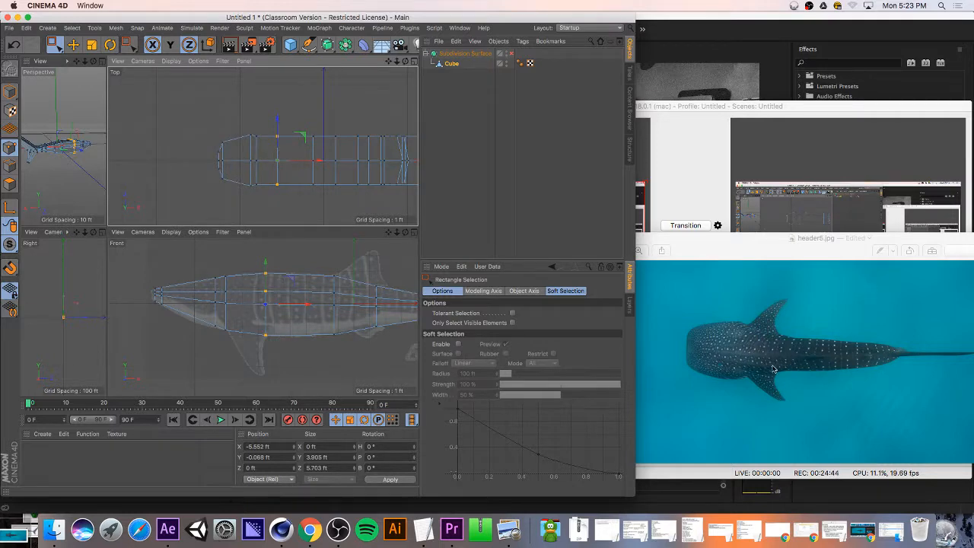
key(t)
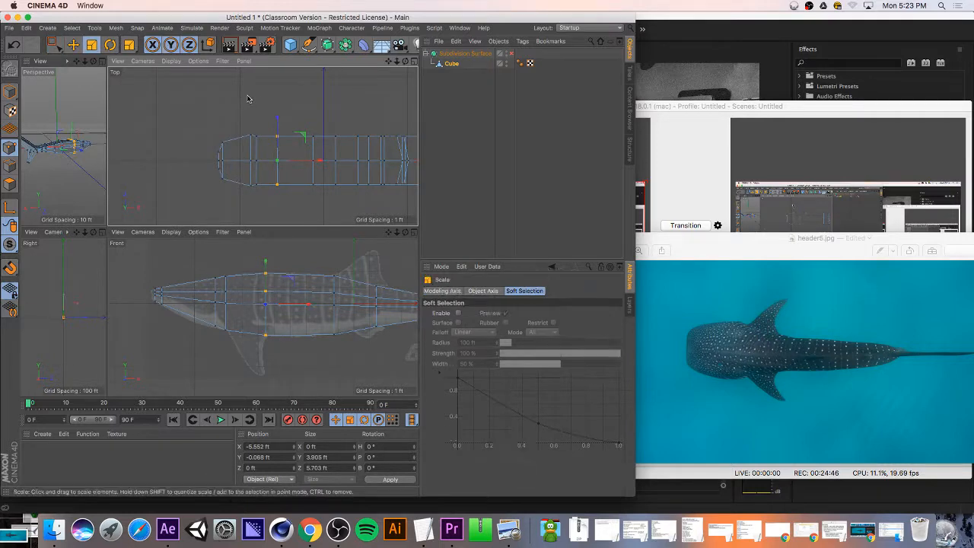
- Try to narrow all the rear-body point columns up to the tail fin to about 3.08 ft along Z
drag(281, 120, 392, 195)
key(0)
key(t)
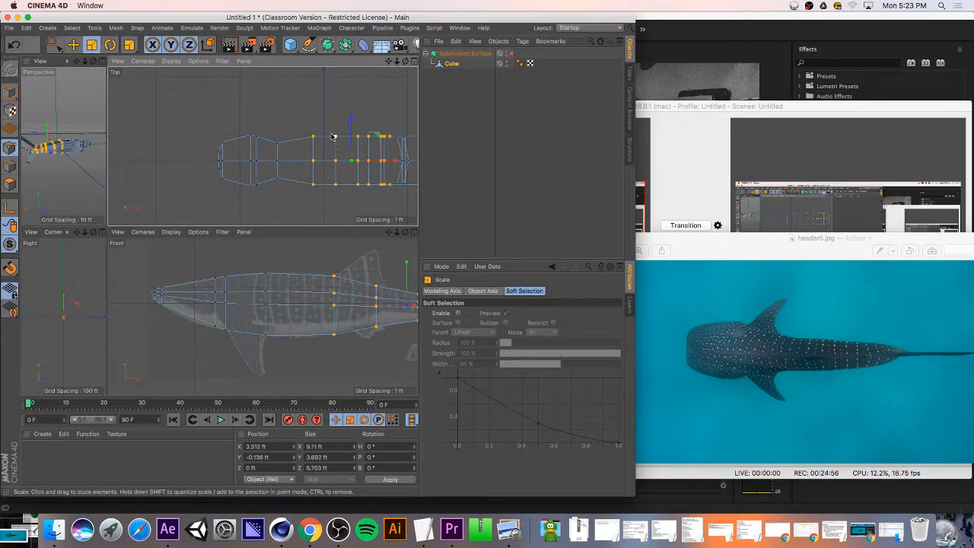
drag(334, 138, 351, 139)
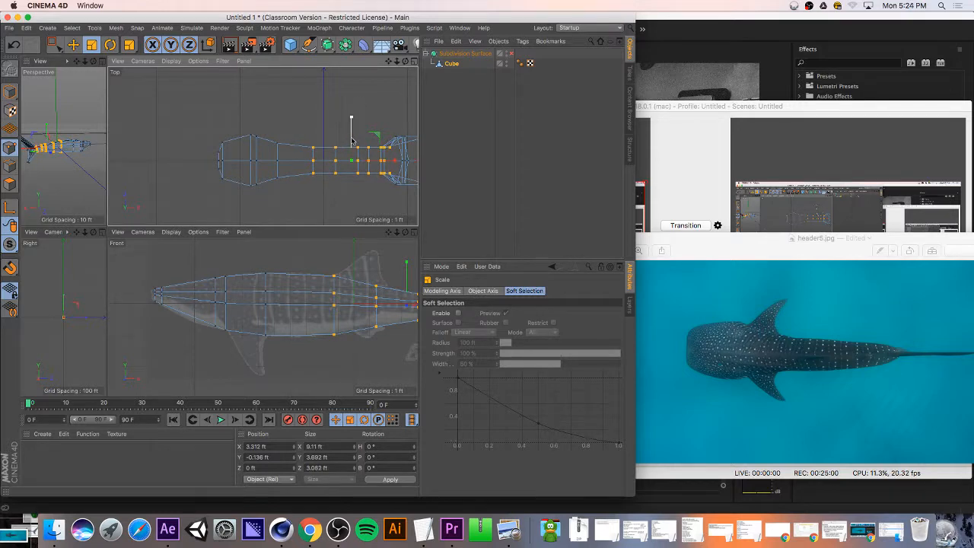
scroll(350, 138, down, 2)
drag(394, 64, 324, 65)
mouse_move(389, 233)
mouse_down()
mouse_move(304, 234)
mouse_move(390, 236)
mouse_up()
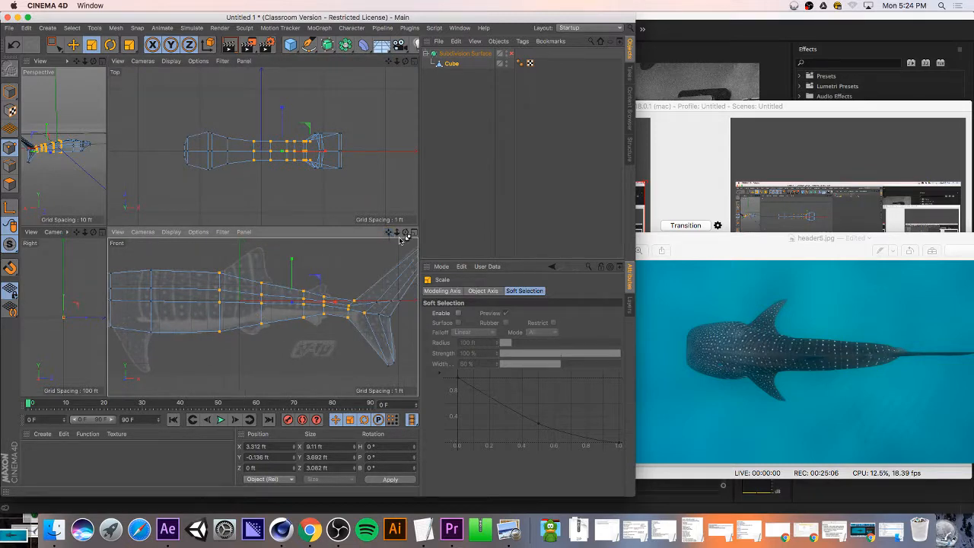
drag(365, 315, 371, 313)
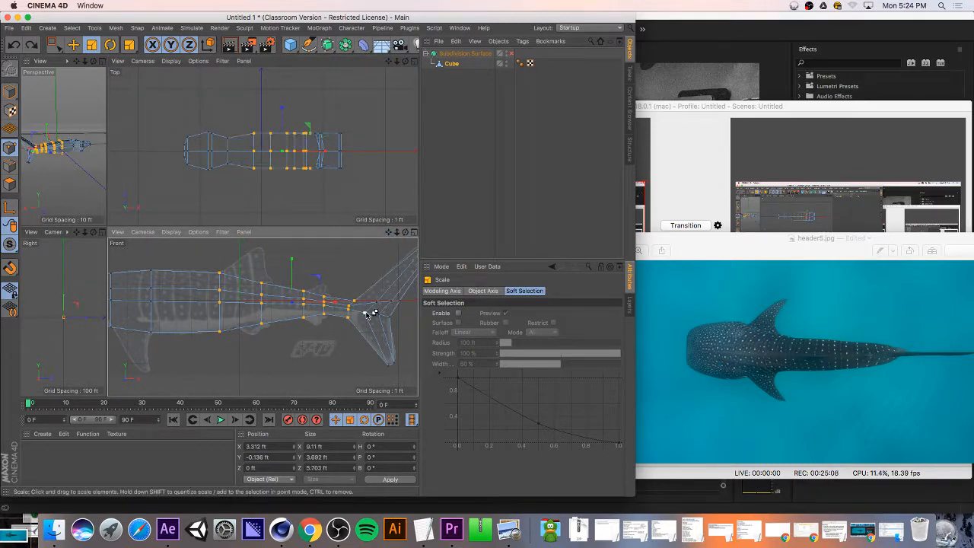
- Select the rear-body point columns in the top view, leaving out the tail-fin points, and scale them narrower along Z
click(310, 150)
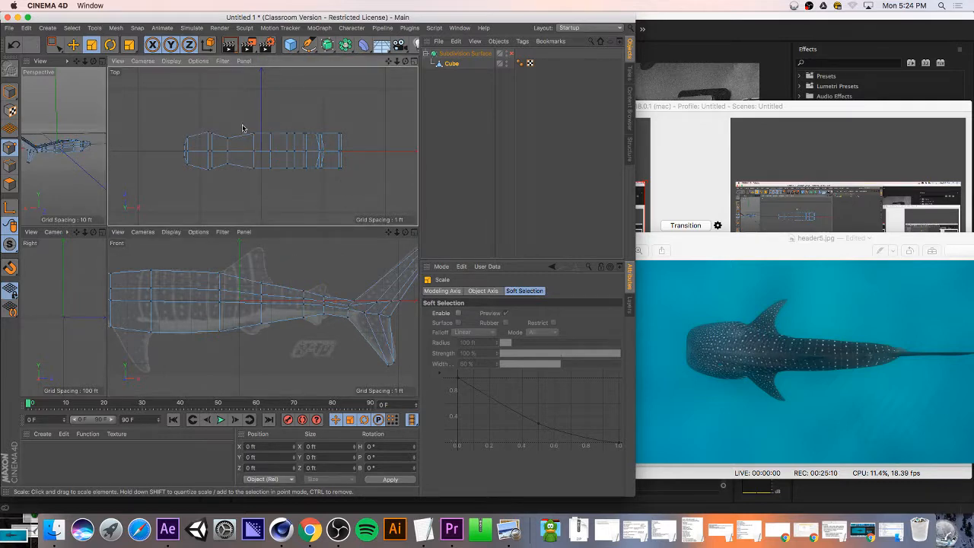
key(0)
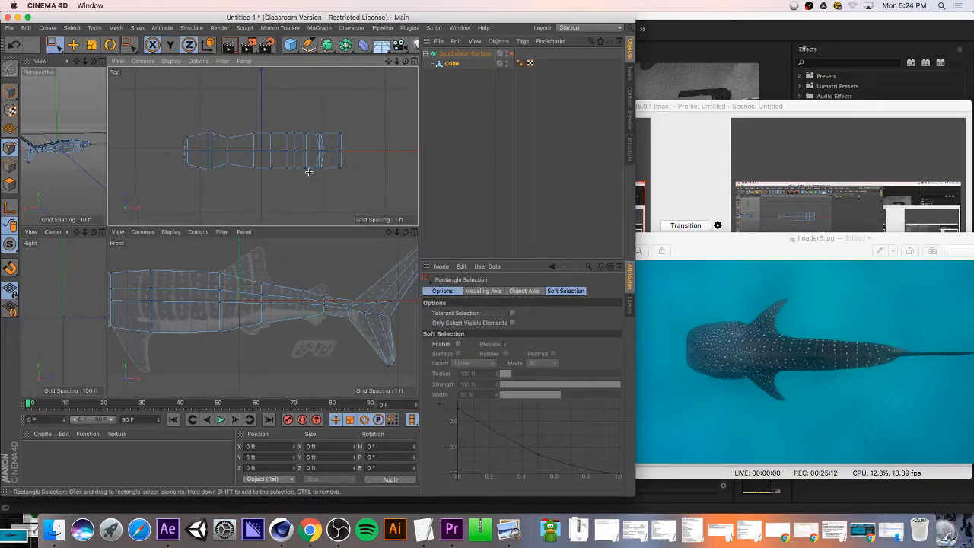
drag(312, 176, 245, 110)
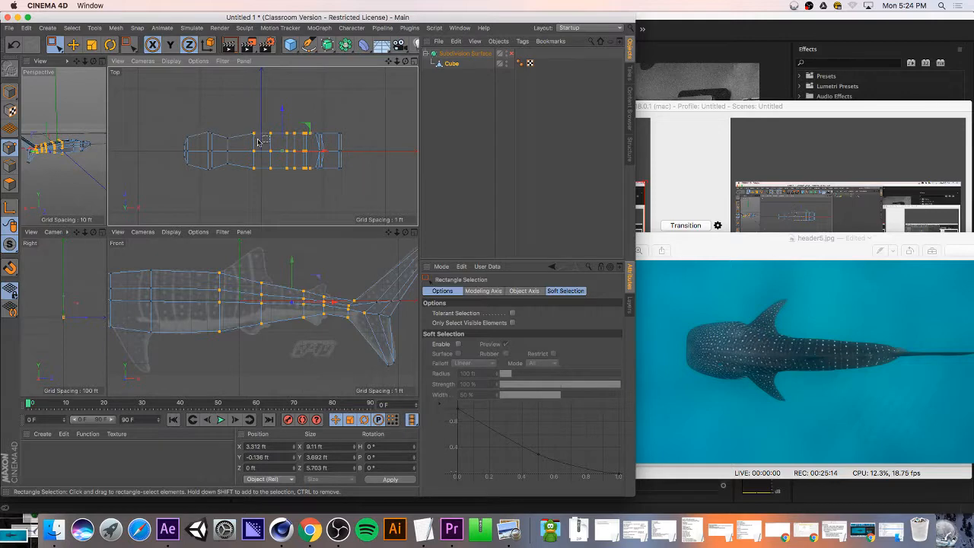
scroll(312, 142, up, 3)
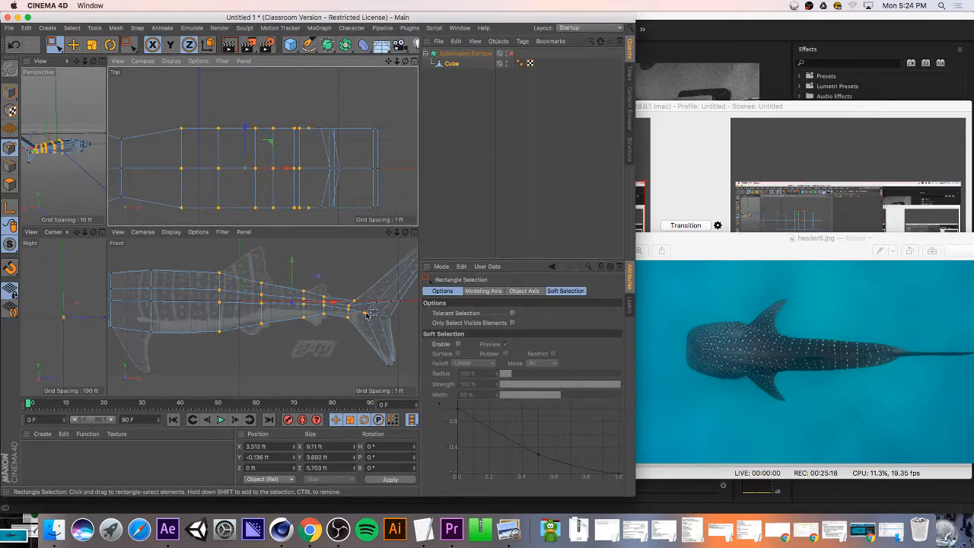
ctrl+drag(374, 323, 359, 304)
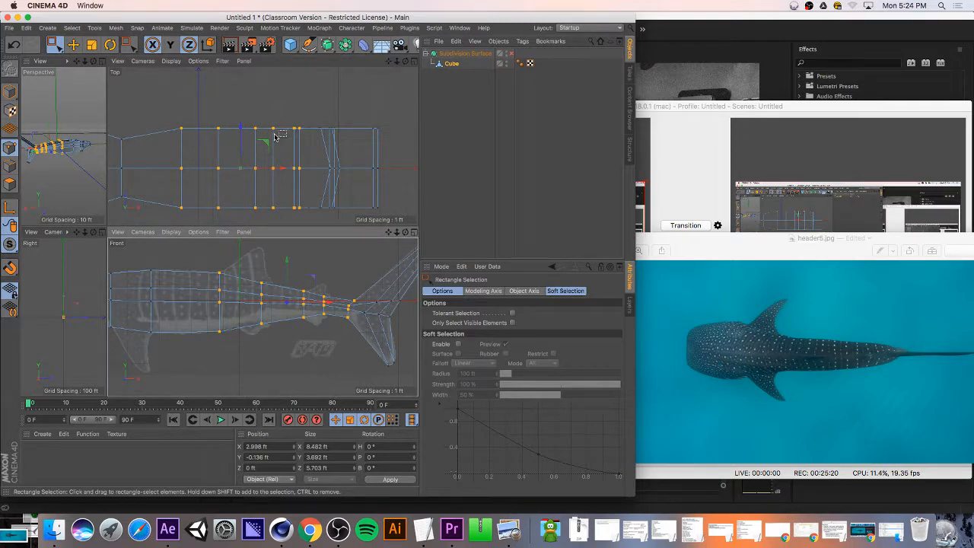
key(t)
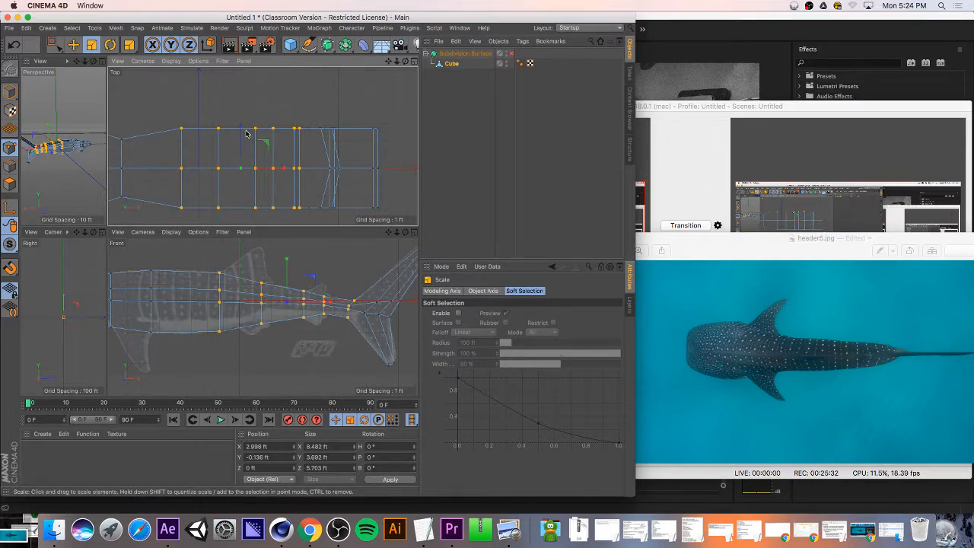
drag(244, 132, 240, 156)
- Select all the tail-fin points in the top view and flatten them to about 0.34 ft along Z
key(space)
drag(304, 119, 412, 230)
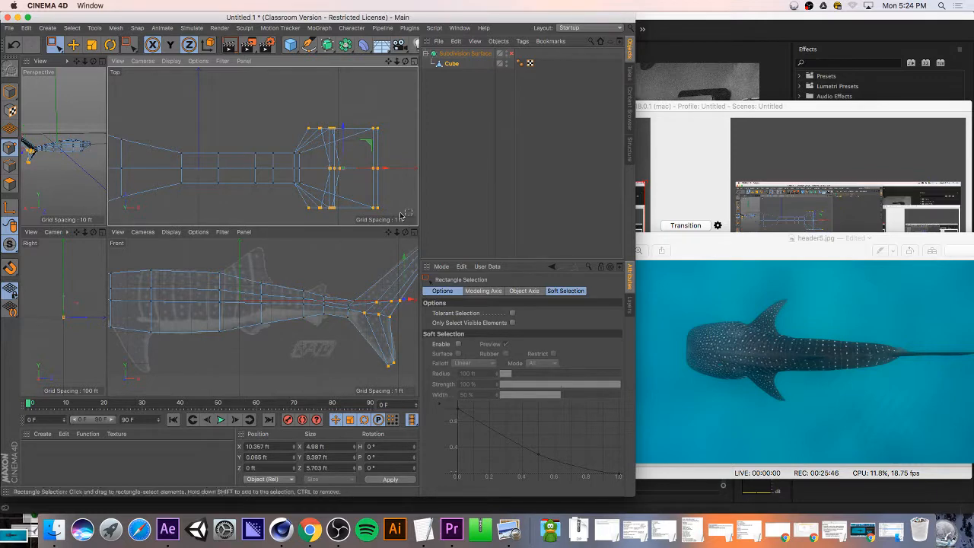
key(space)
drag(344, 131, 349, 168)
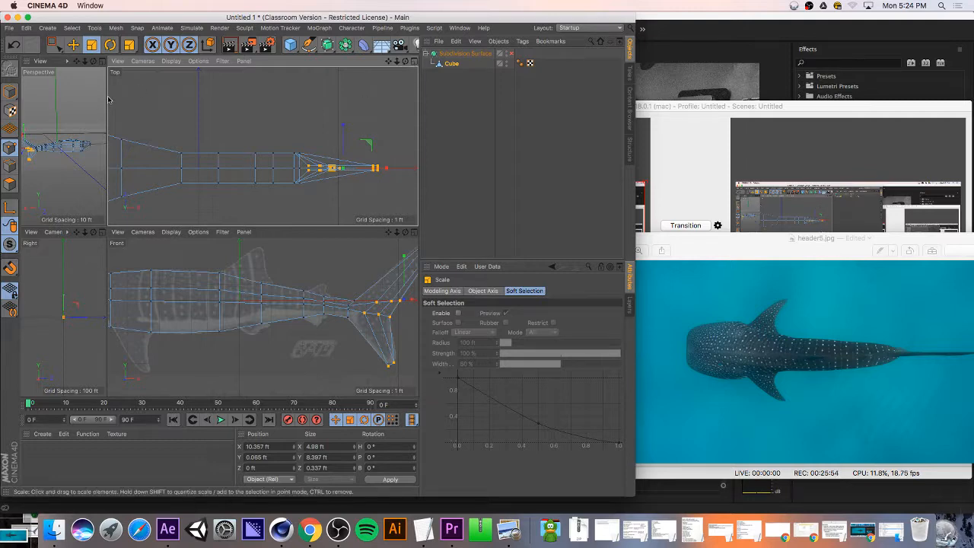
- Maximize the perspective view and enable the Subdivision Surface to check the smoothed shark body
drag(108, 99, 235, 114)
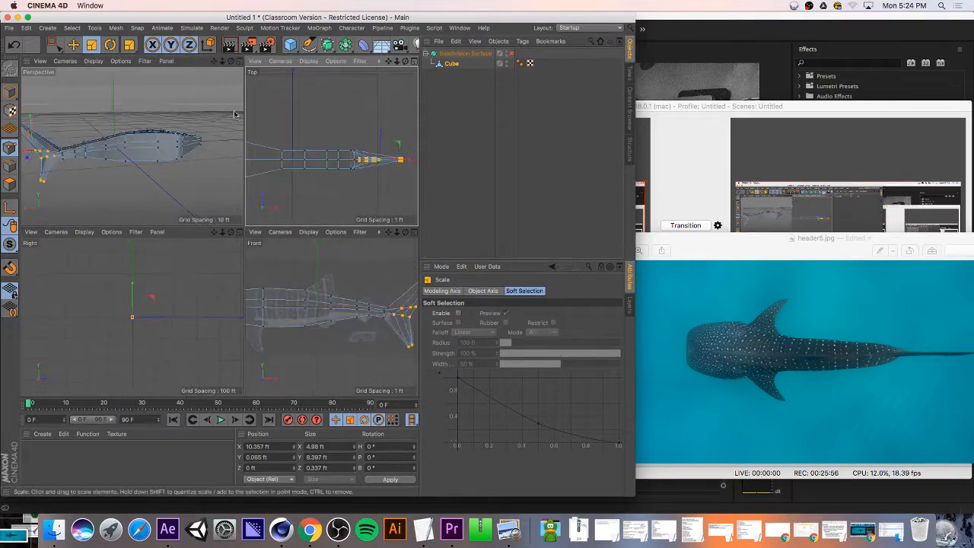
click(238, 61)
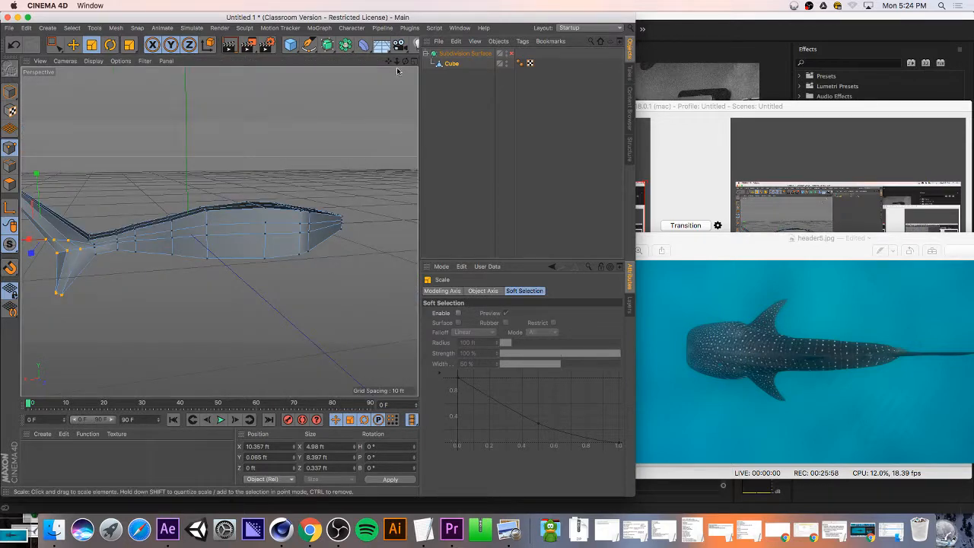
drag(406, 61, 218, 231)
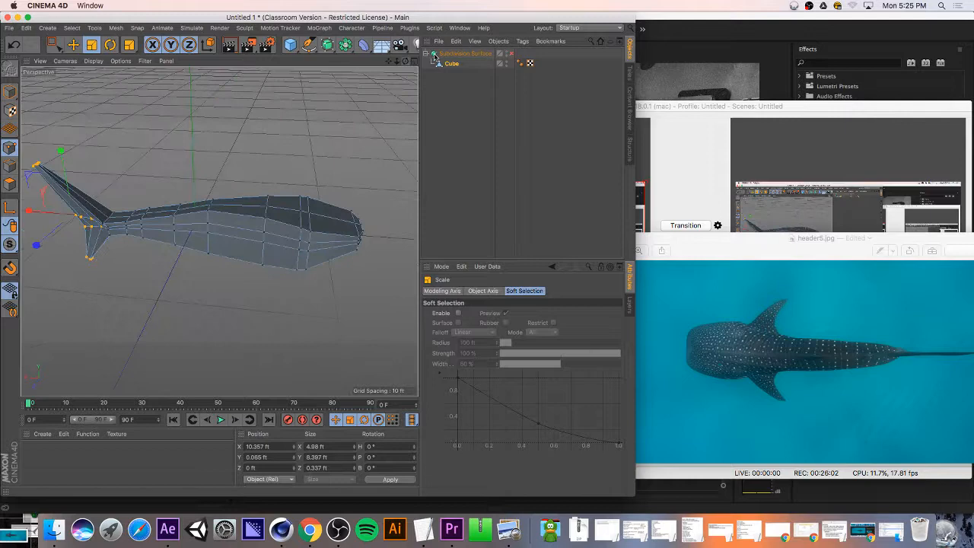
click(513, 54)
drag(406, 61, 218, 232)
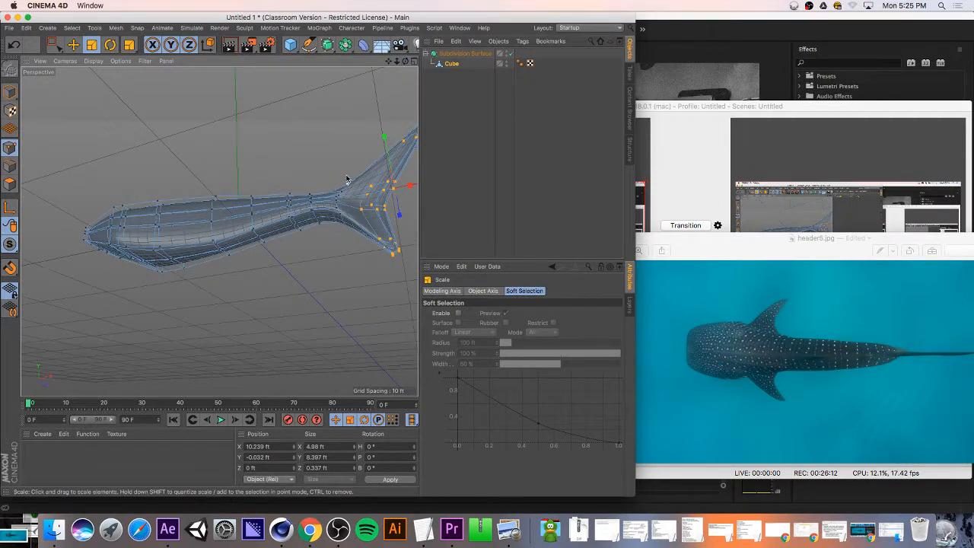
- Loop-select the points where the tail fin meets the body and narrow them to about 0.69 ft along Z
drag(407, 61, 218, 231)
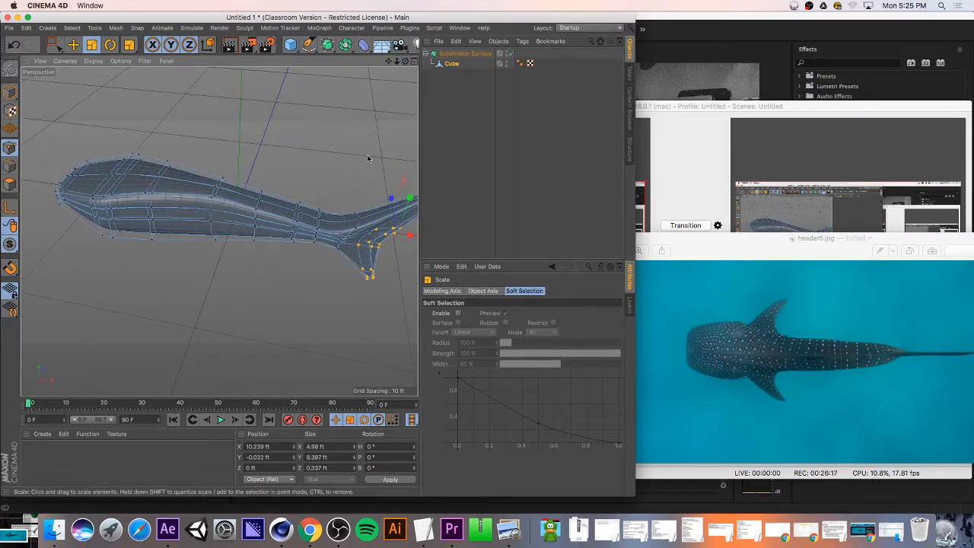
key(u)
key(l)
click(352, 228)
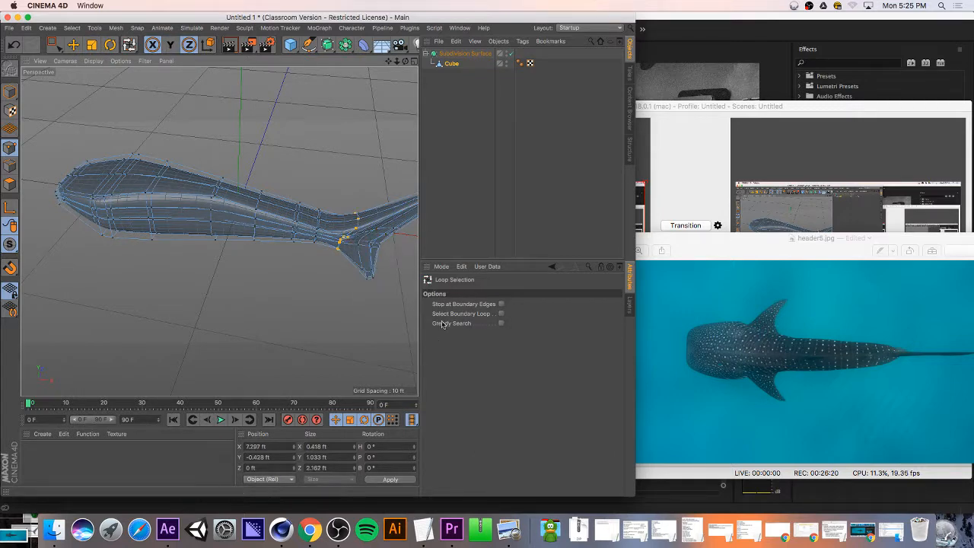
key(t)
drag(341, 193, 347, 204)
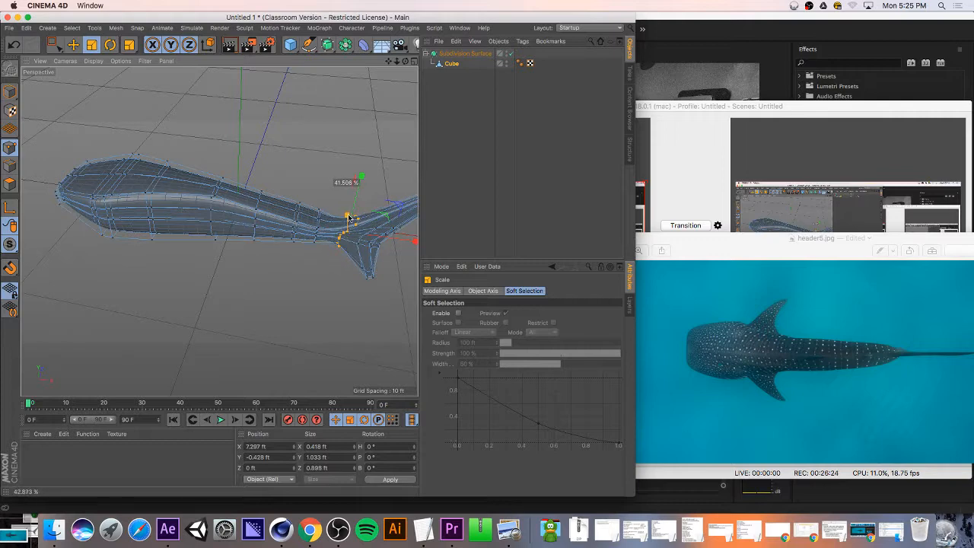
drag(405, 61, 218, 232)
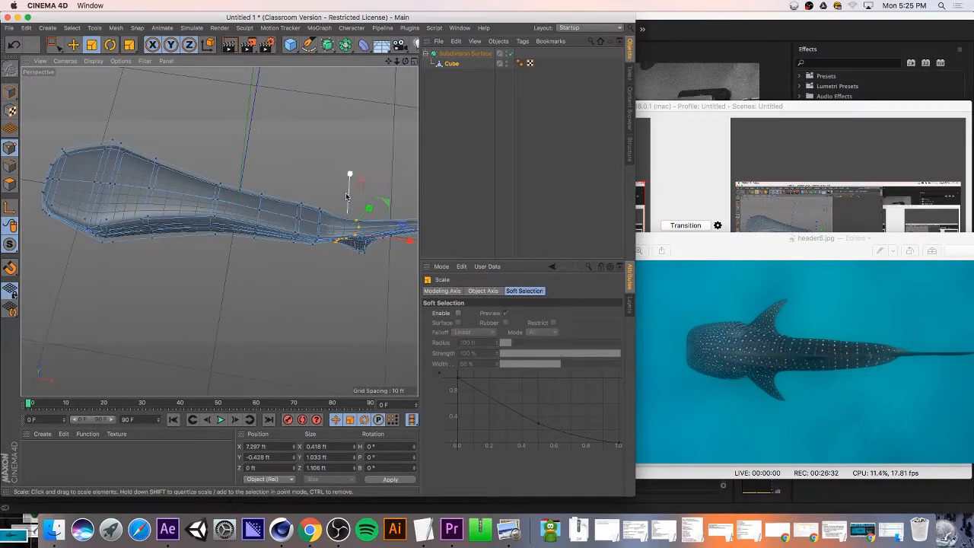
drag(348, 187, 352, 200)
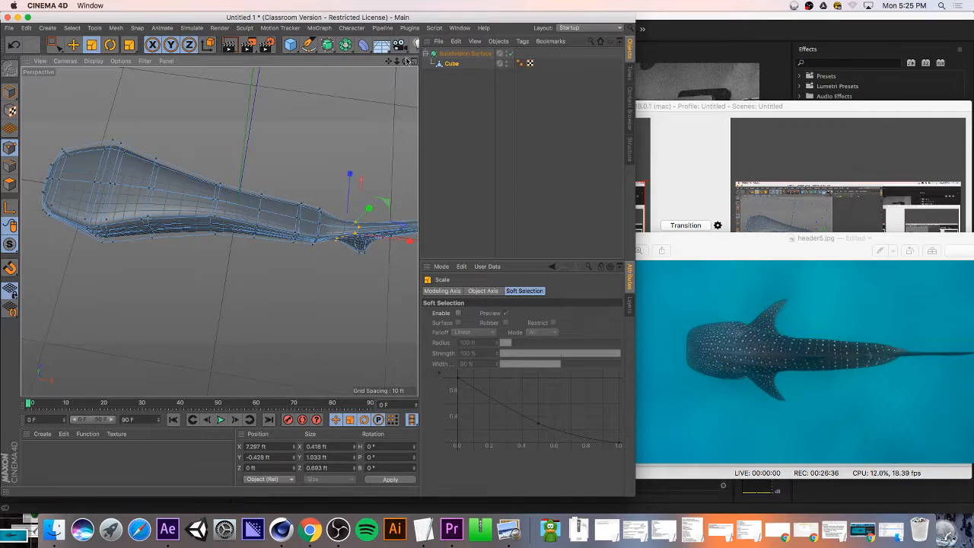
- Loop-select the point ring just ahead of the tail-fin base and narrow it to about 1.56 ft along Z
drag(405, 60, 330, 202)
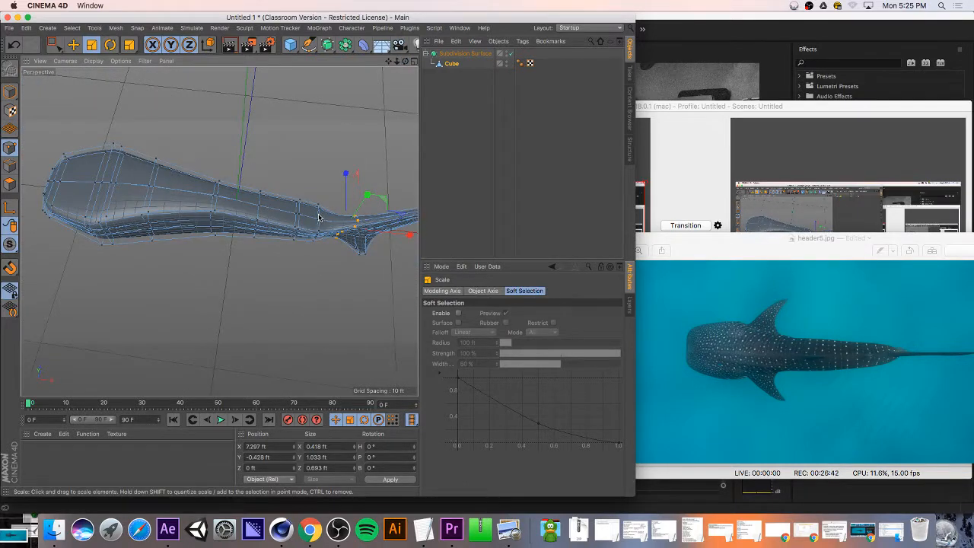
click(320, 218)
key(u)
key(l)
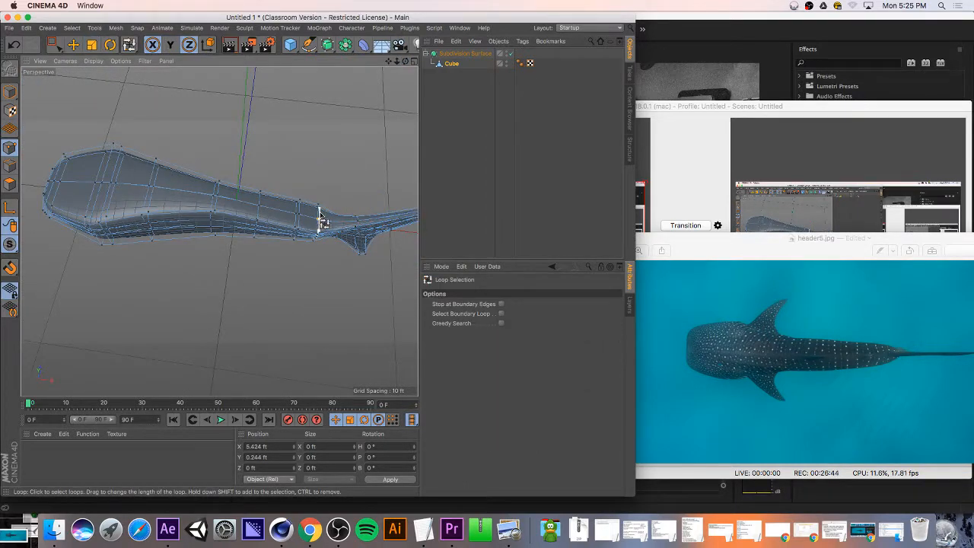
click(321, 216)
key(t)
drag(319, 173, 320, 184)
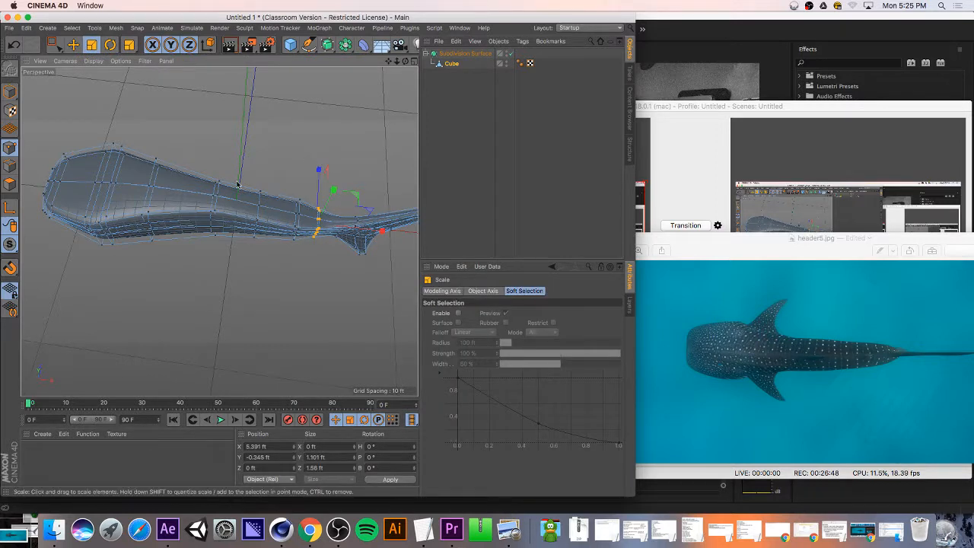
alt+drag(218, 231, 428, 93)
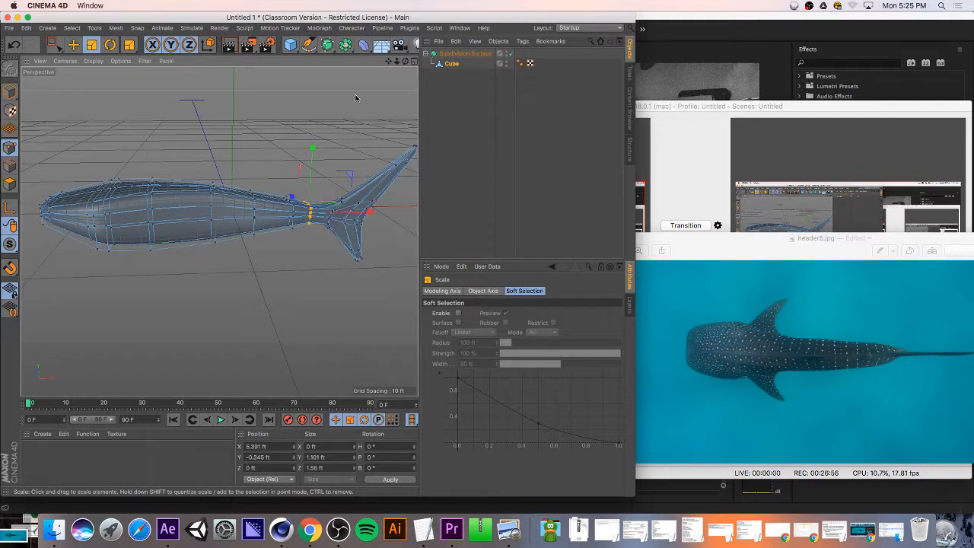
drag(405, 61, 218, 231)
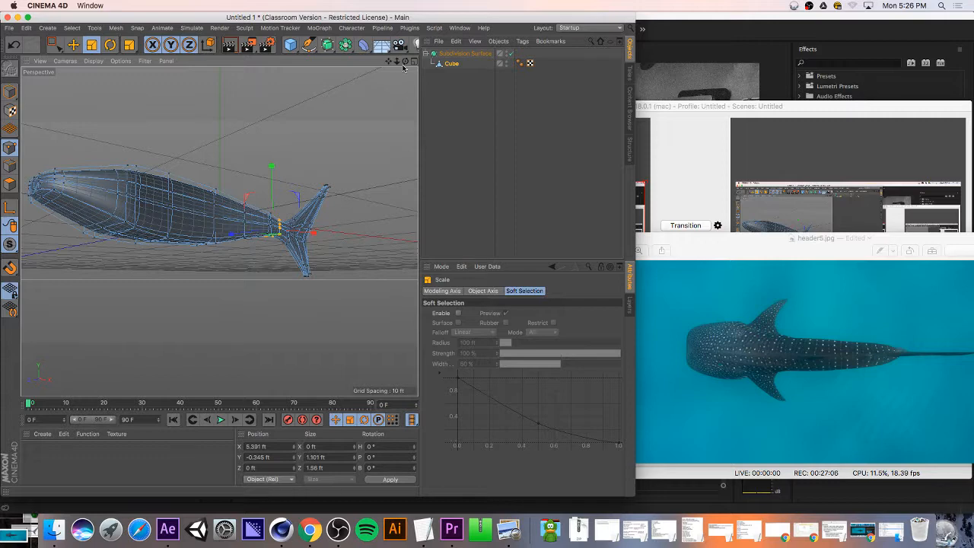
- Turn off the Subdivision Surface on the shark to expose its base mesh, and activate Live Selection
alt+drag(218, 231, 218, 232)
click(511, 53)
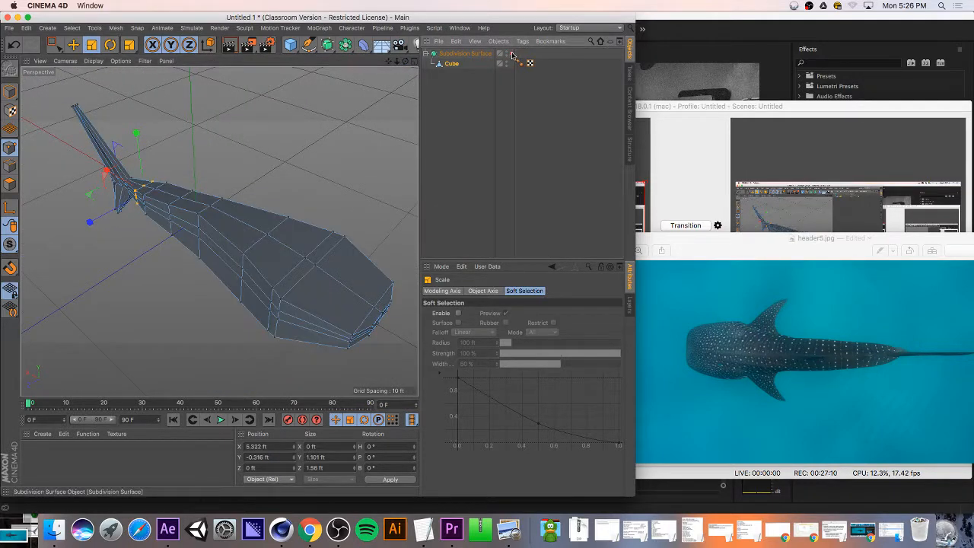
drag(50, 44, 99, 58)
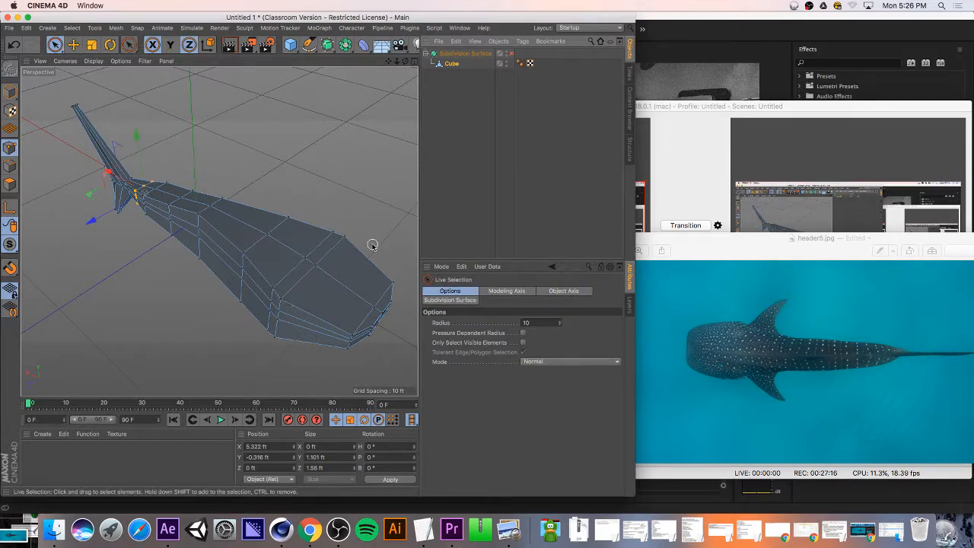
click(351, 331)
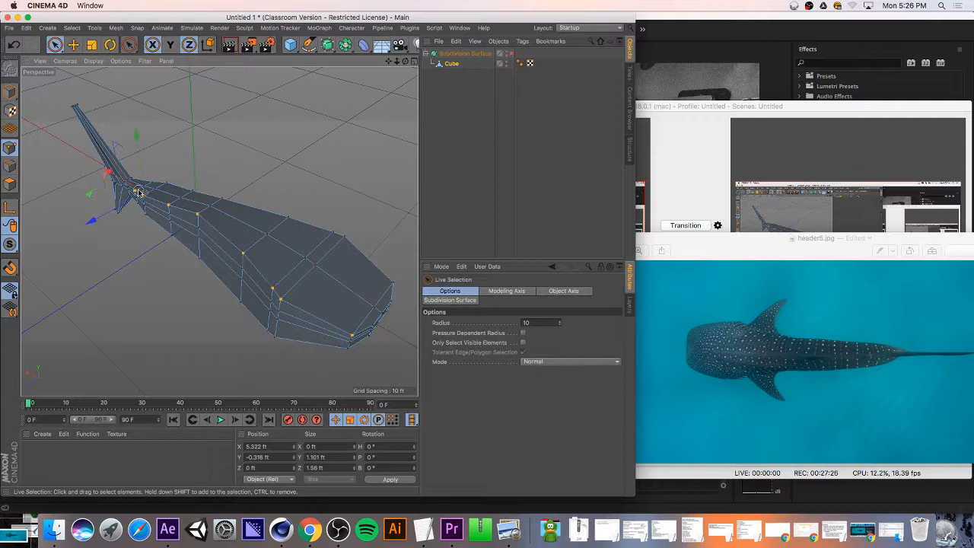
drag(140, 192, 245, 192)
mouse_move(405, 61)
mouse_down()
mouse_move(218, 232)
mouse_move(409, 70)
mouse_up()
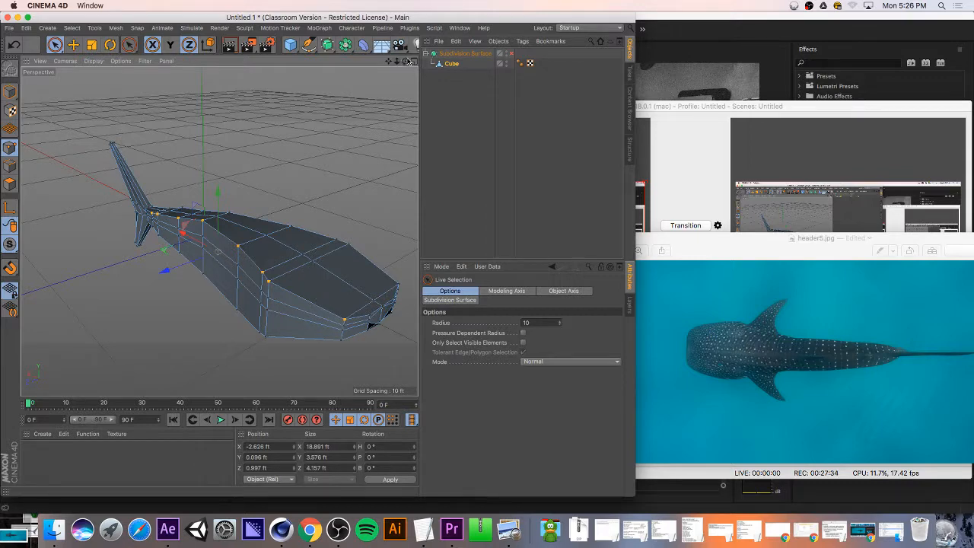
drag(407, 65, 219, 231)
- Limit Live Selection to visible elements, clear the selection, and select the points along one upper side edge from snout to tail
click(523, 343)
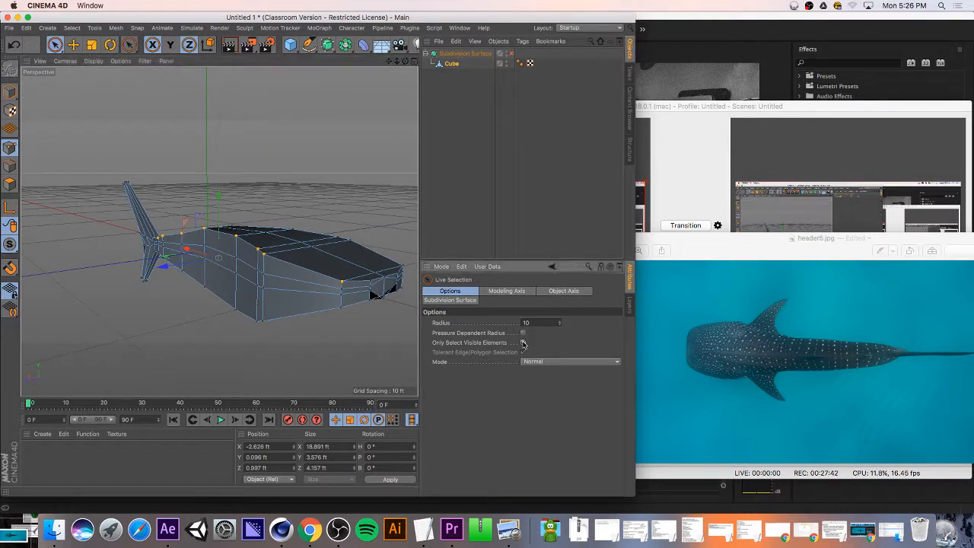
click(387, 177)
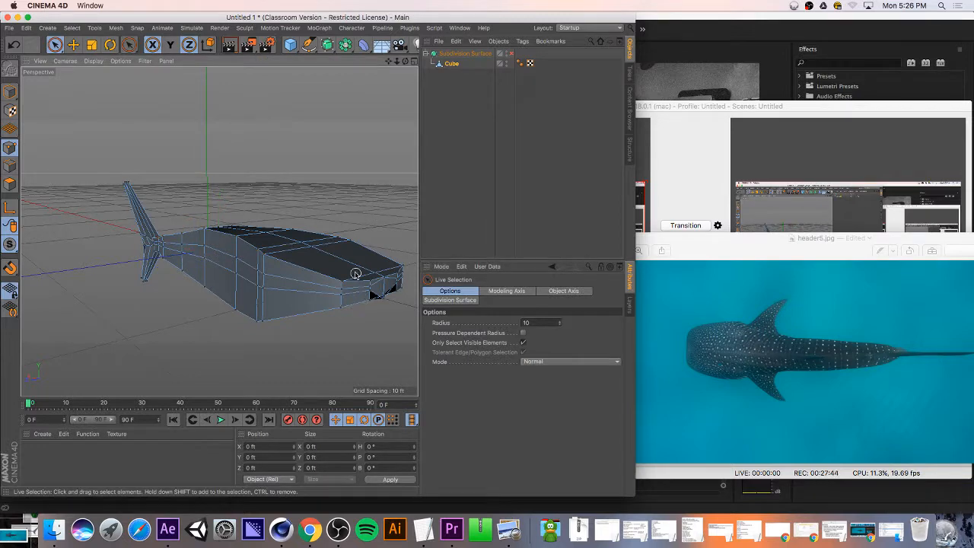
click(331, 278)
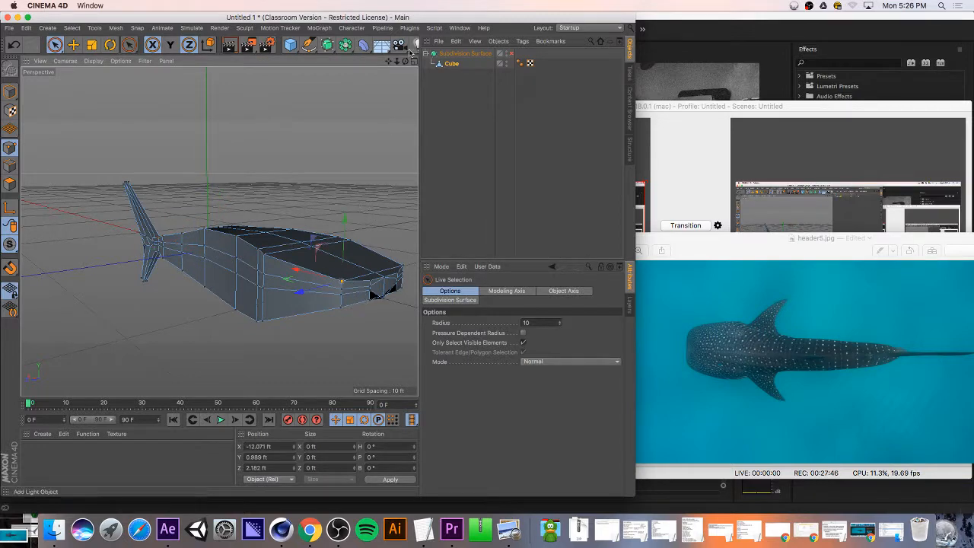
drag(404, 61, 219, 232)
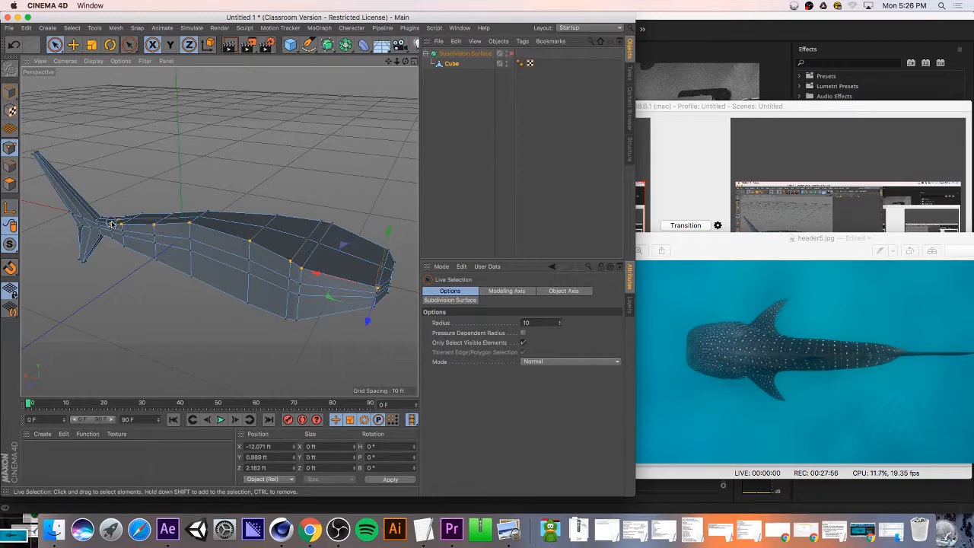
scroll(119, 219, up, 10)
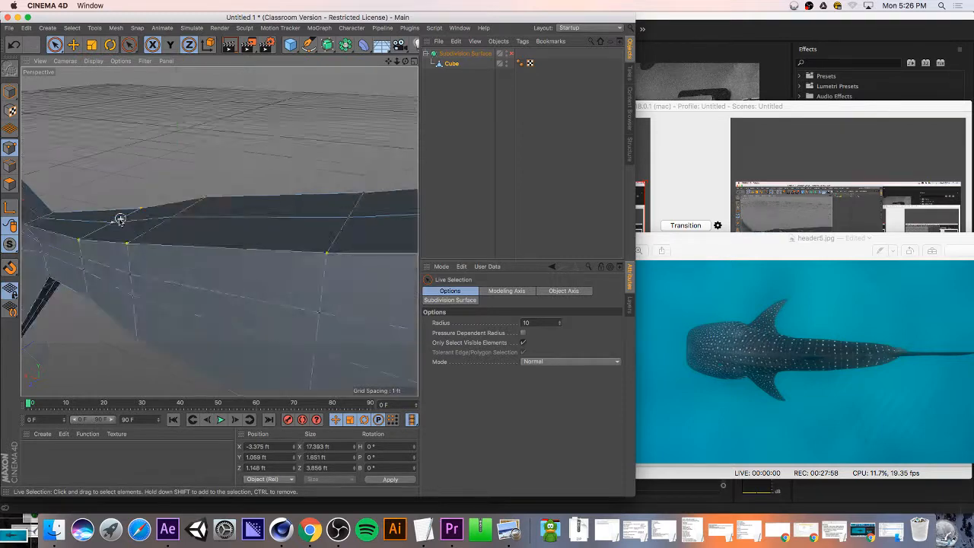
scroll(114, 222, down, 10)
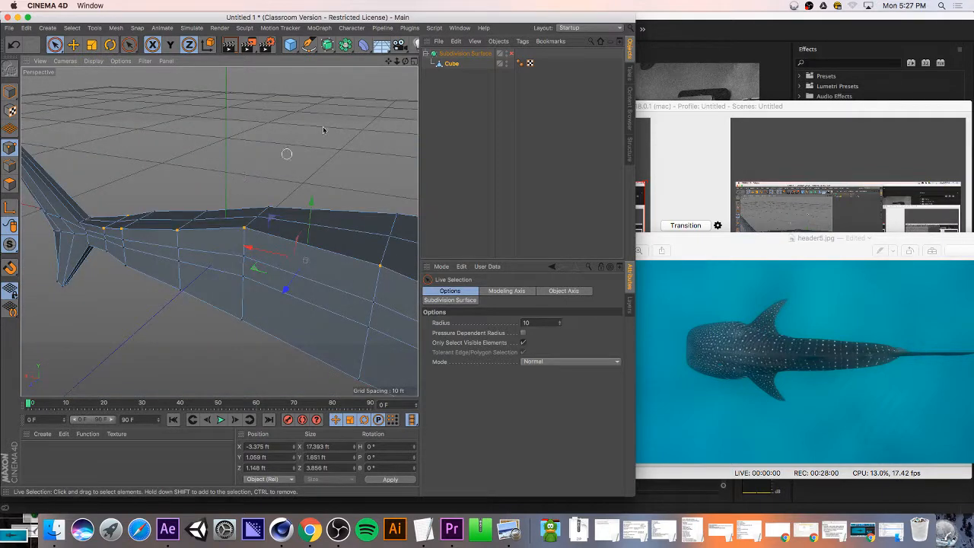
- Add the matching points along the opposite upper side edge of the shark's body to the selection
drag(411, 70, 275, 224)
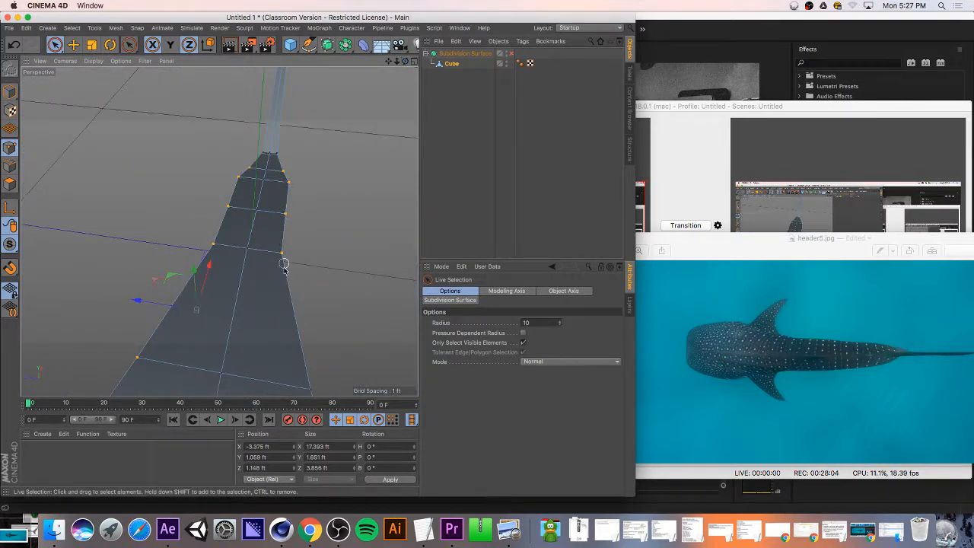
scroll(331, 296, down, 10)
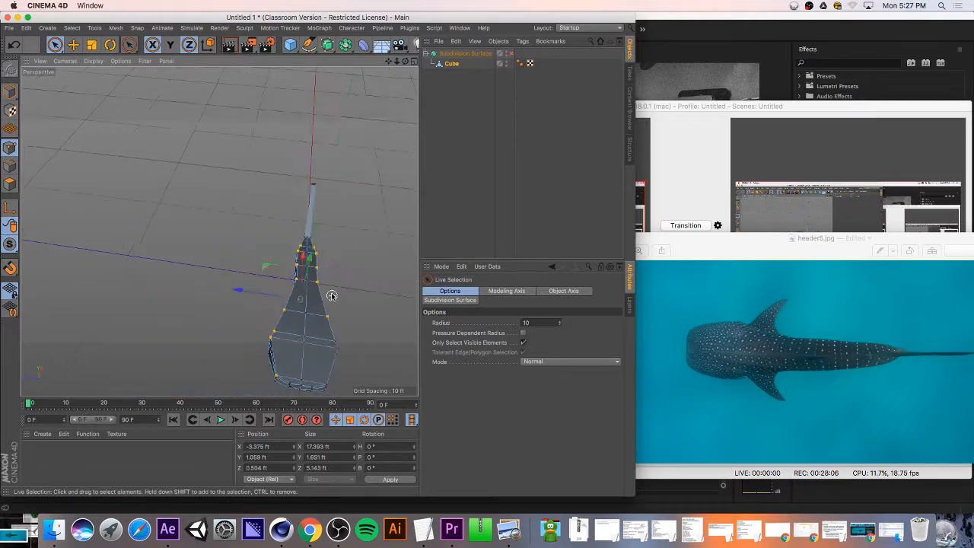
drag(406, 61, 351, 23)
scroll(225, 285, up, 6)
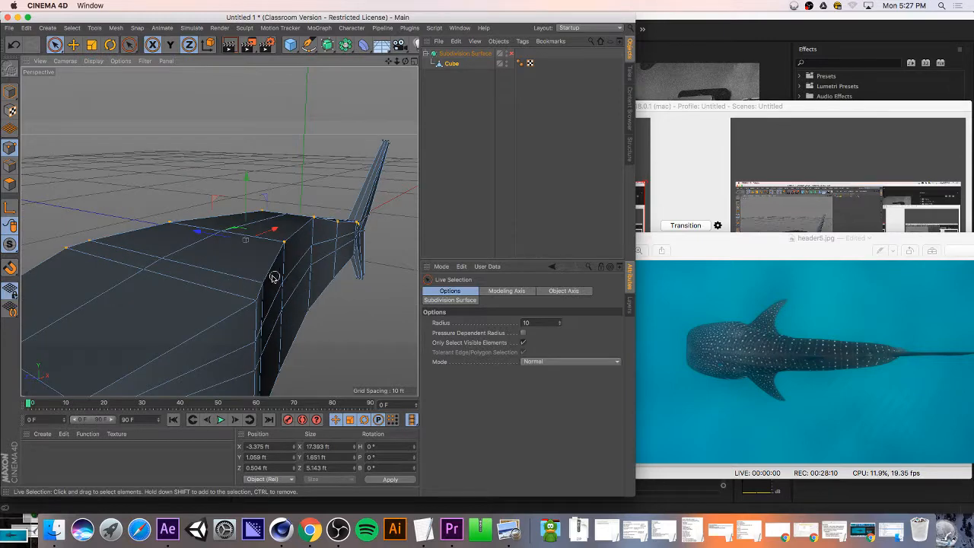
scroll(230, 305, down, 4)
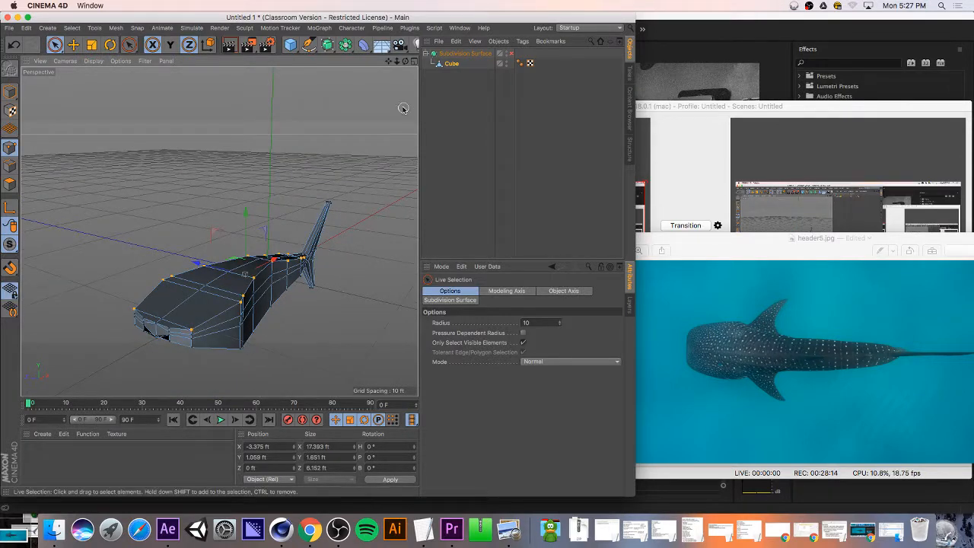
- Scale the selected upper edge points closer together along Z, to a width of about 3.63 ft
alt+drag(202, 322, 239, 249)
key(t)
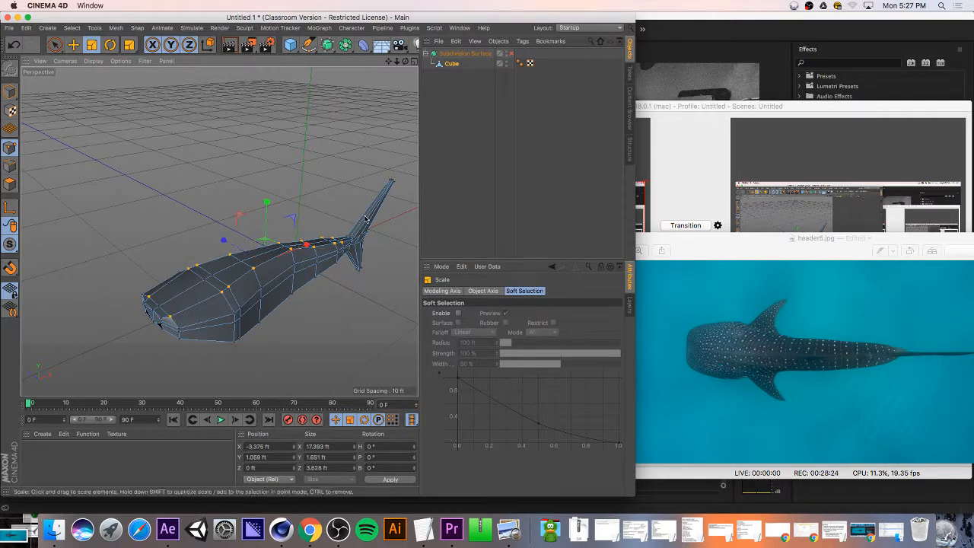
drag(406, 61, 219, 232)
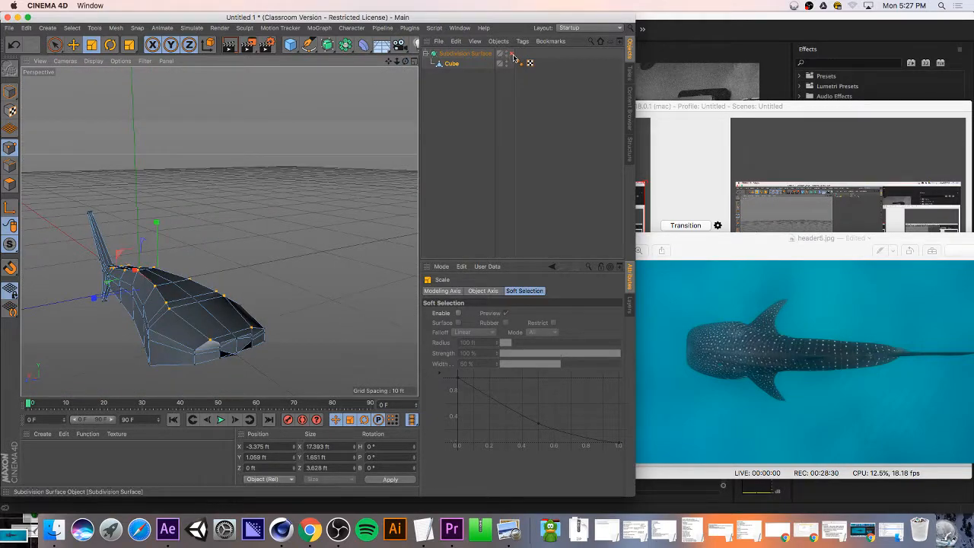
- Preview the narrowed back with the Subdivision Surface turned on, and turn the smoothing off again
click(513, 54)
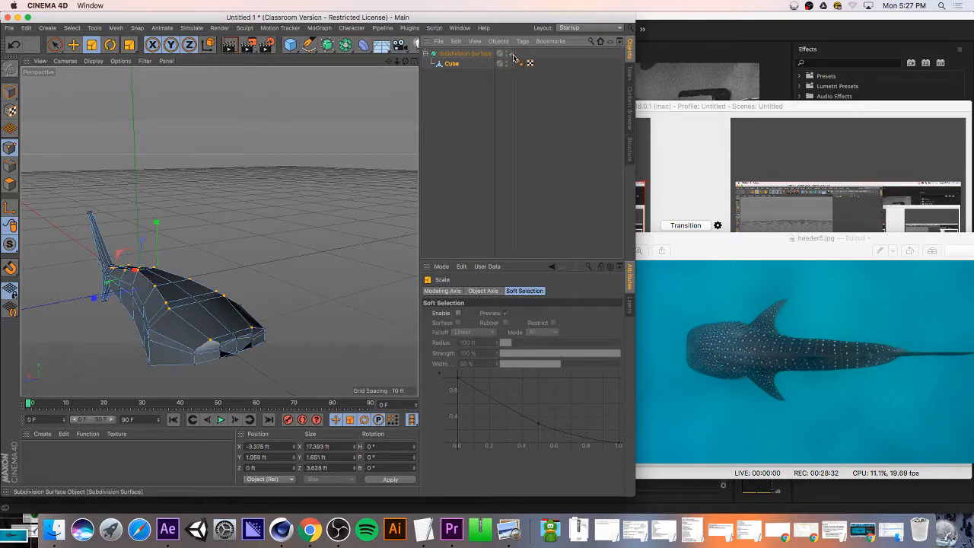
click(512, 55)
scroll(130, 320, up, 10)
scroll(175, 271, down, 10)
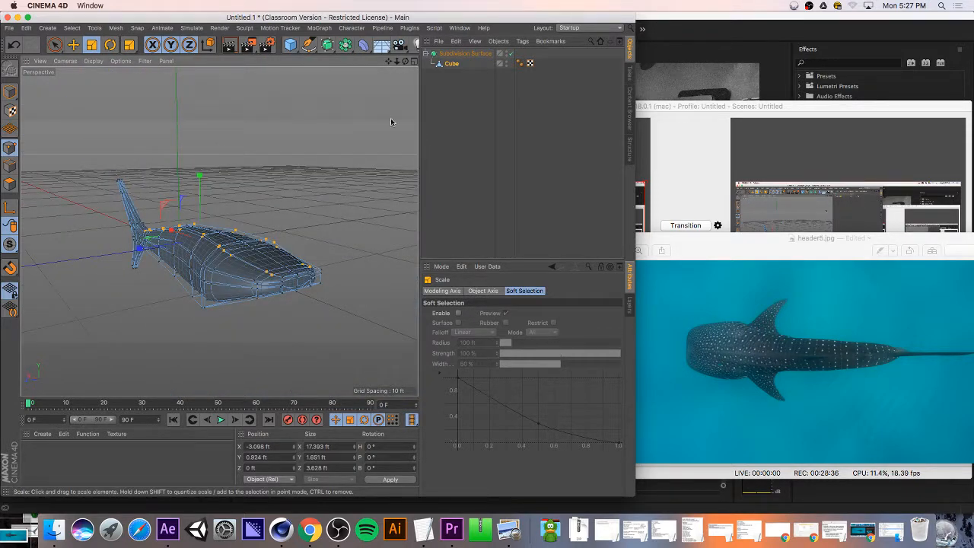
drag(406, 61, 276, 61)
click(511, 54)
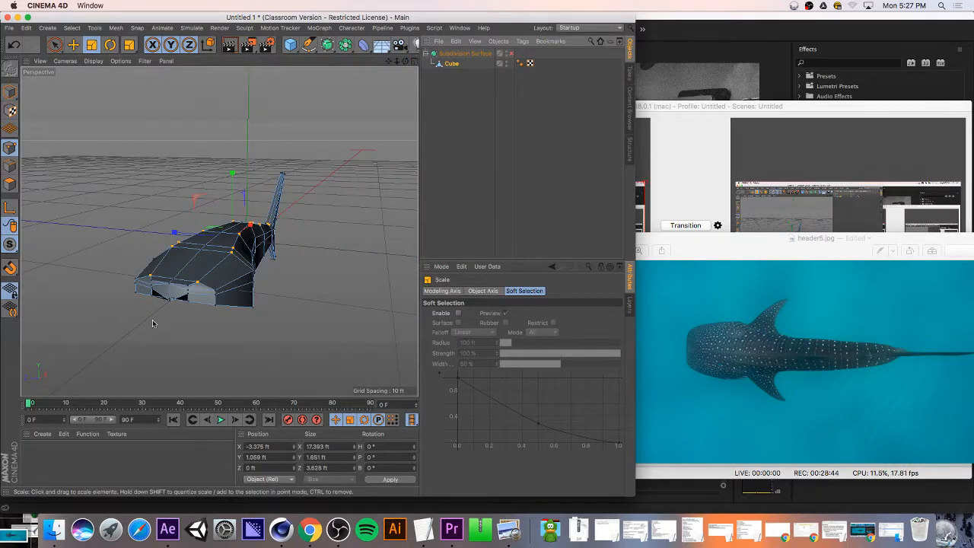
- Loop-select the ring of polygons encircling the head just behind the mouth in polygon mode
scroll(159, 304, up, 10)
scroll(182, 274, down, 10)
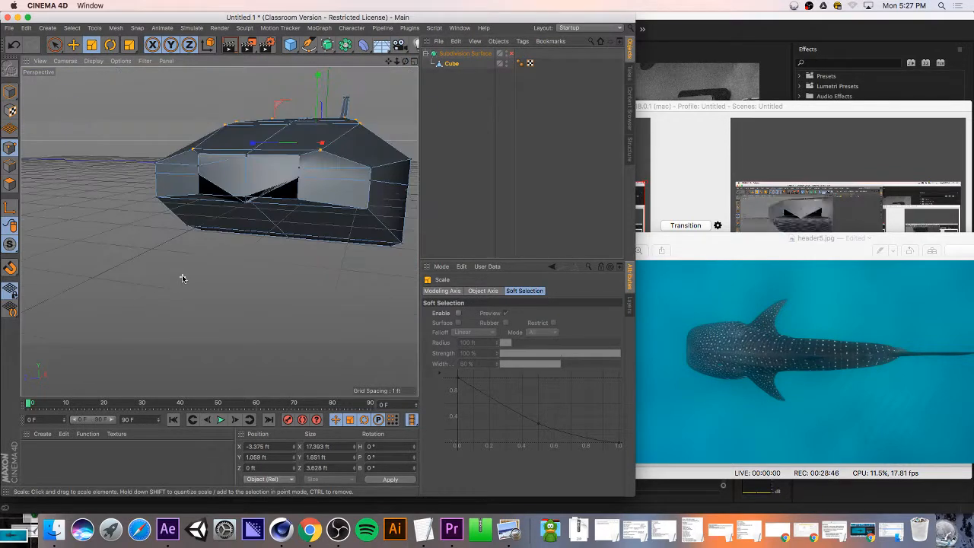
drag(406, 62, 323, 35)
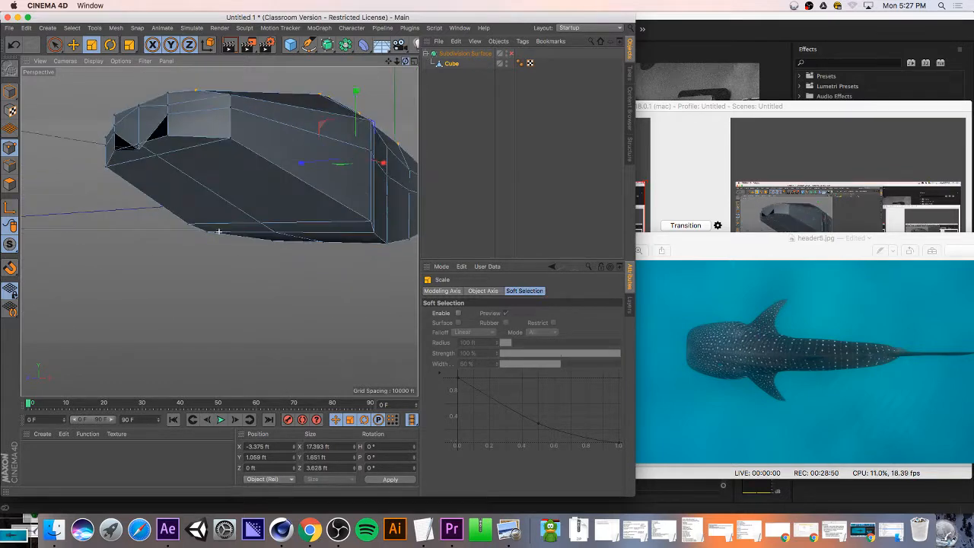
click(11, 186)
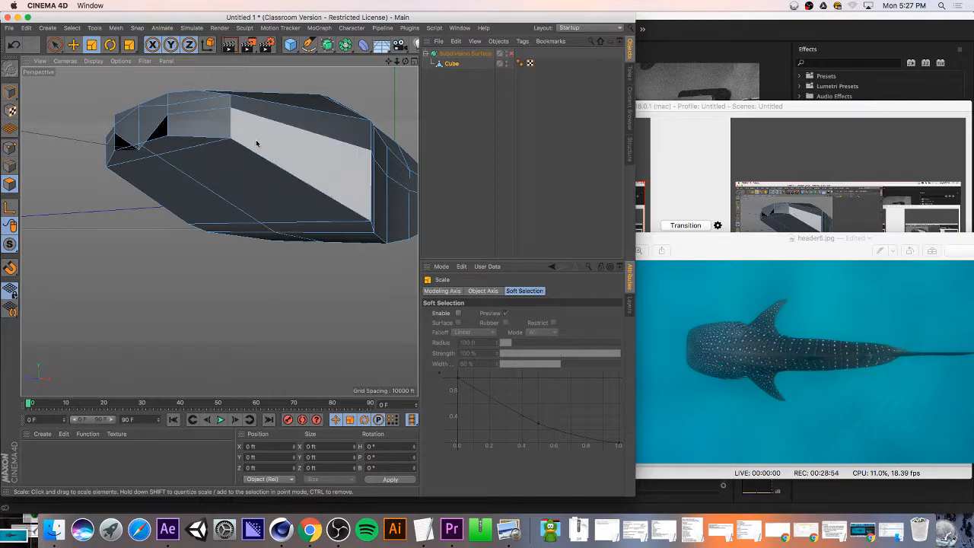
key(u)
key(l)
click(264, 134)
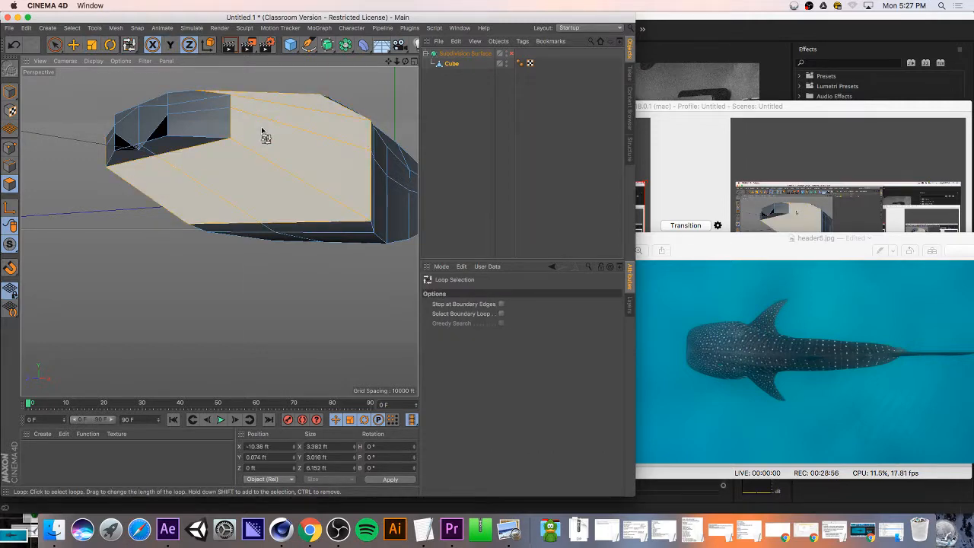
- Replace the selection with the loop of polygons running lengthwise around the lower sides of the body
key(u)
key(l)
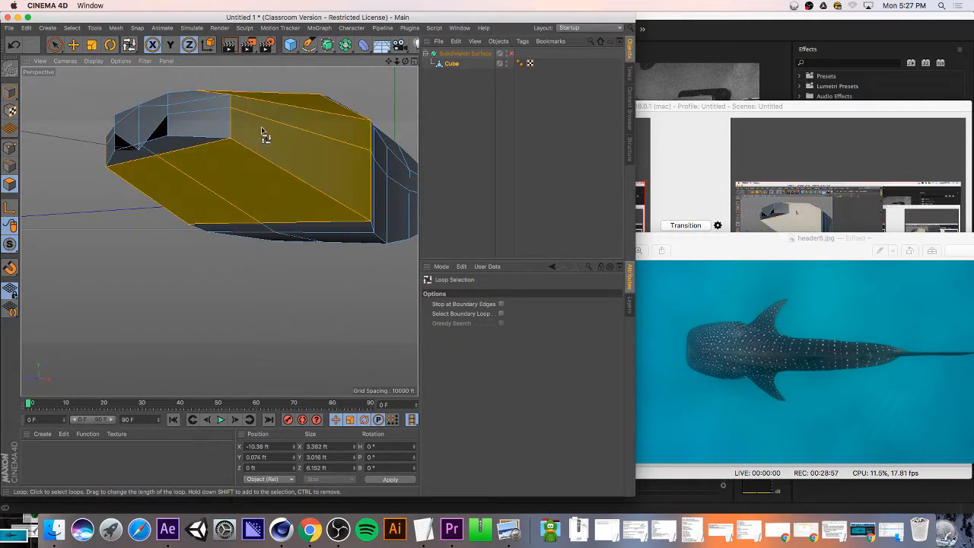
shift+click(373, 162)
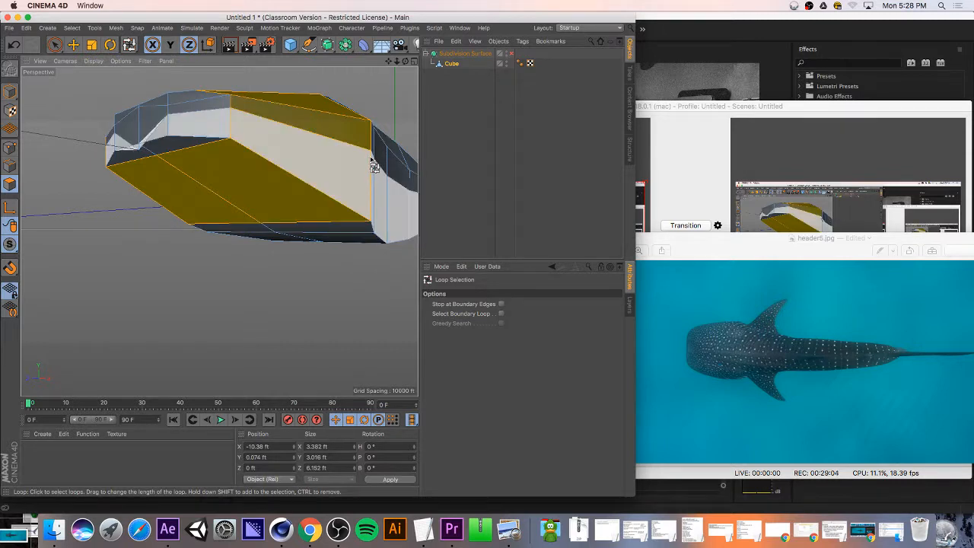
shift+click(372, 159)
click(373, 160)
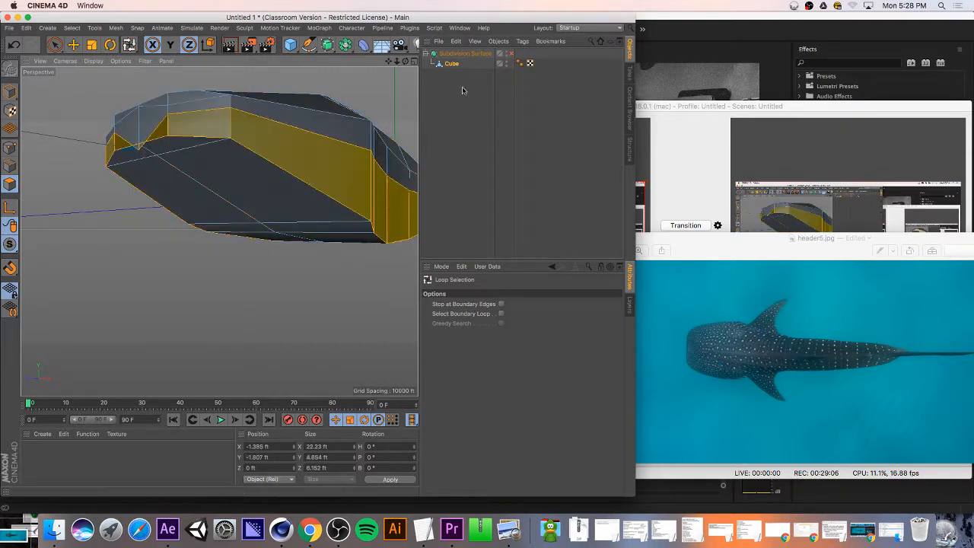
- Select all polygons of the shark mesh and examine the geometry around the mouth opening from several angles
key(super+a)
key(super+a)
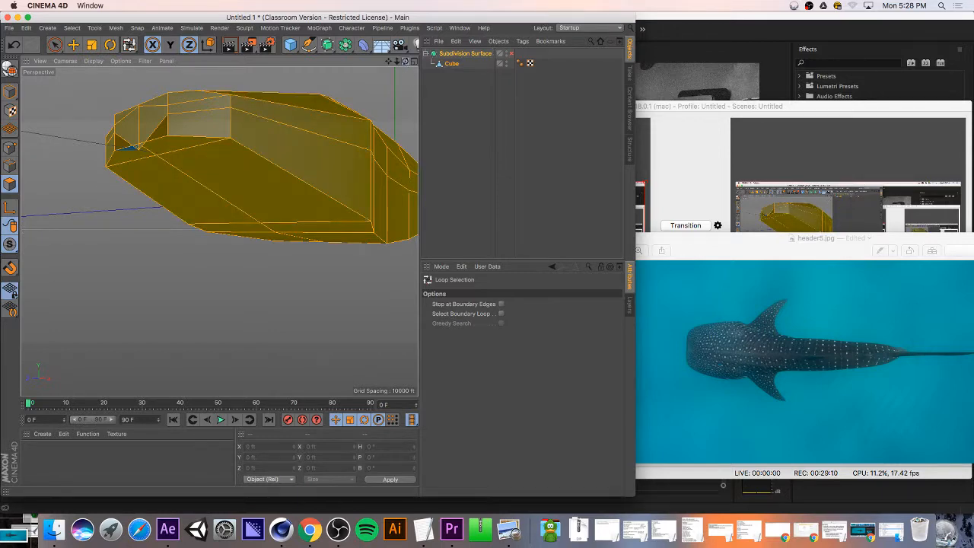
drag(405, 61, 387, 32)
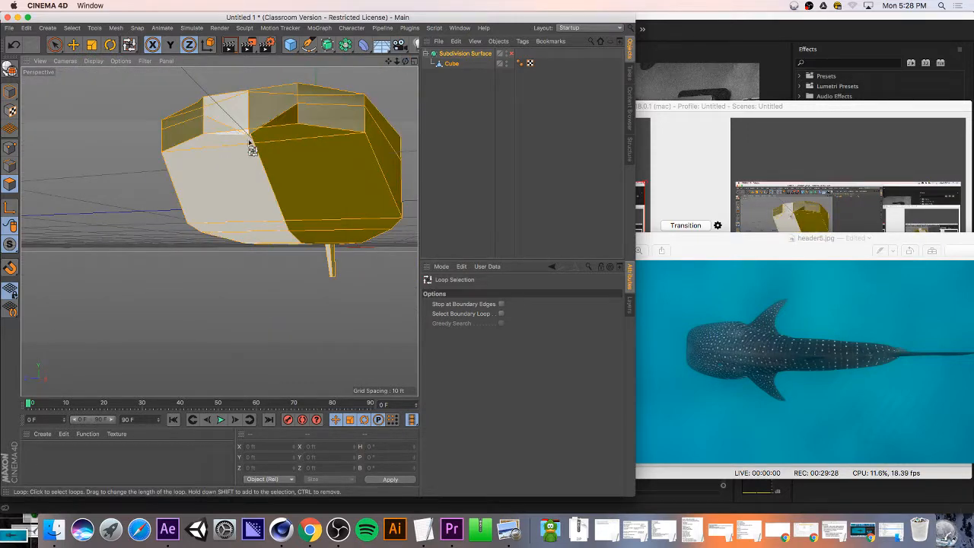
scroll(240, 134, down, 10)
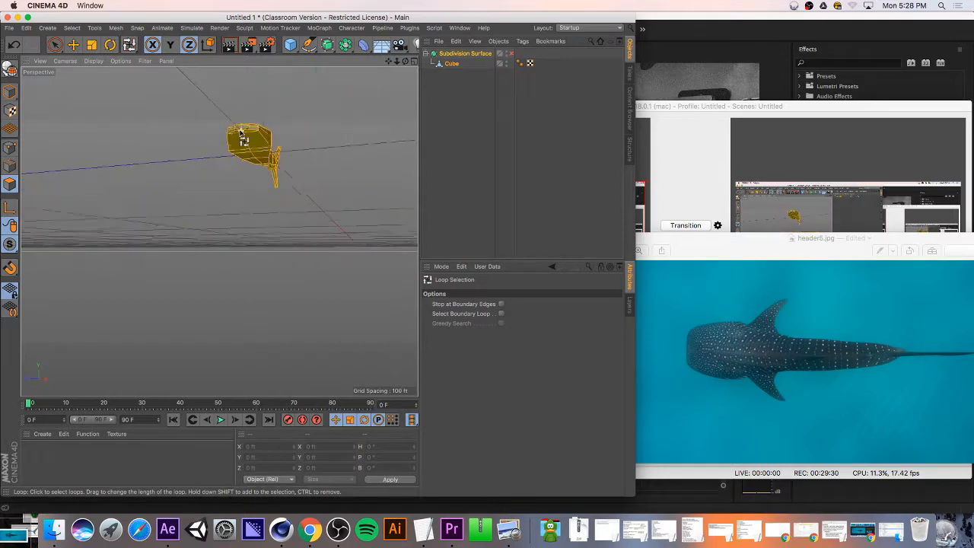
scroll(240, 133, up, 14)
scroll(241, 134, up, 6)
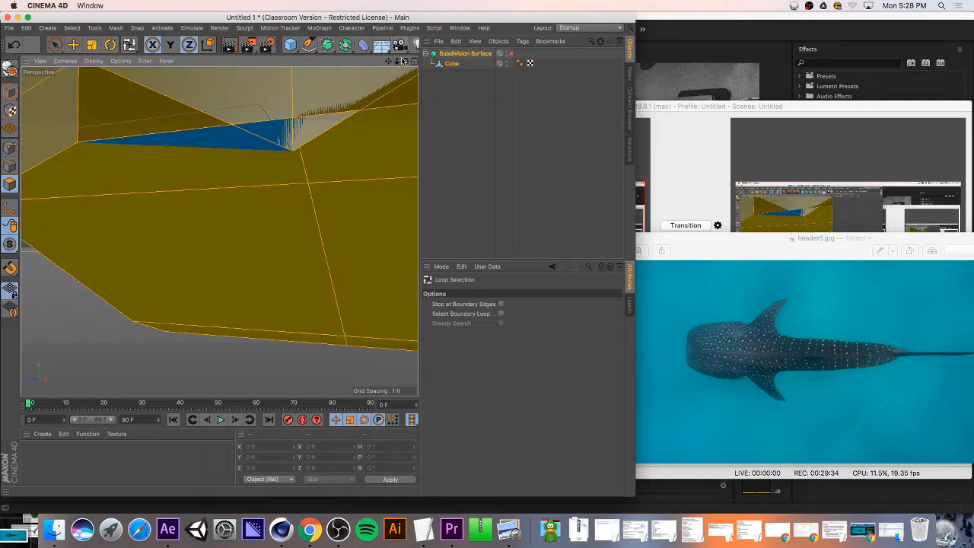
drag(405, 60, 404, 84)
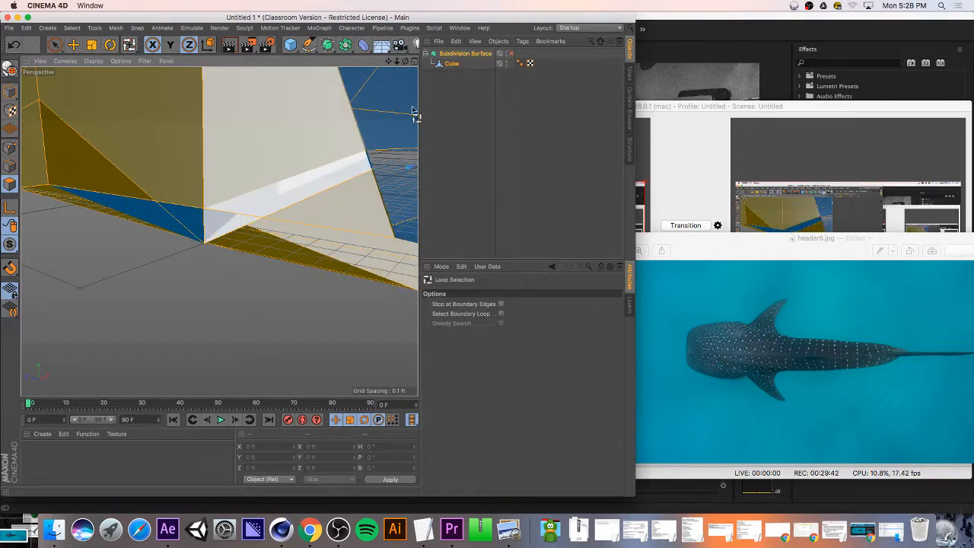
scroll(408, 85, down, 5)
mouse_move(405, 61)
mouse_down()
mouse_move(437, 61)
mouse_move(422, 91)
mouse_move(418, 63)
mouse_move(373, 80)
mouse_move(371, 64)
mouse_move(433, 61)
mouse_move(408, 61)
mouse_move(408, 85)
mouse_move(404, 50)
mouse_move(407, 61)
mouse_up()
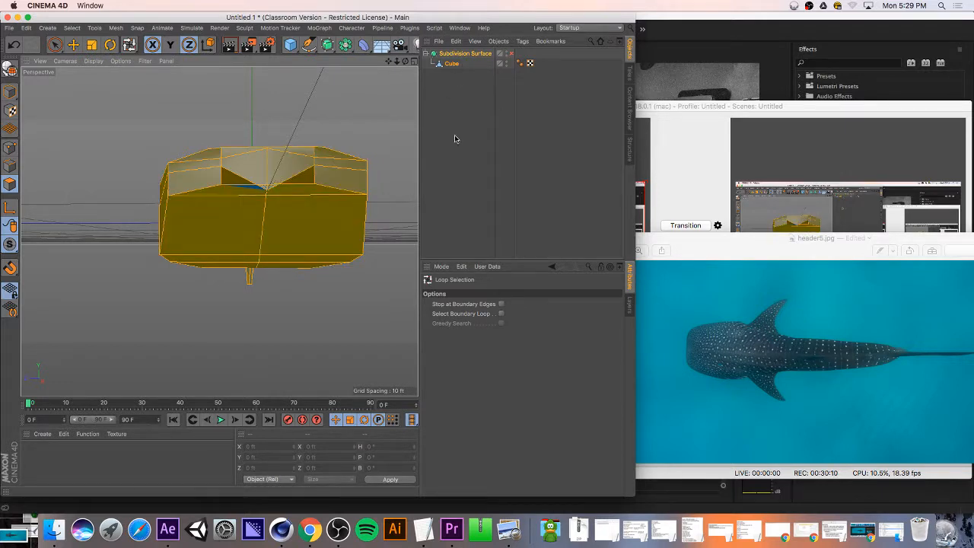
- Switch to point editing at the lower centre of the shark's mouth
scroll(263, 176, up, 10)
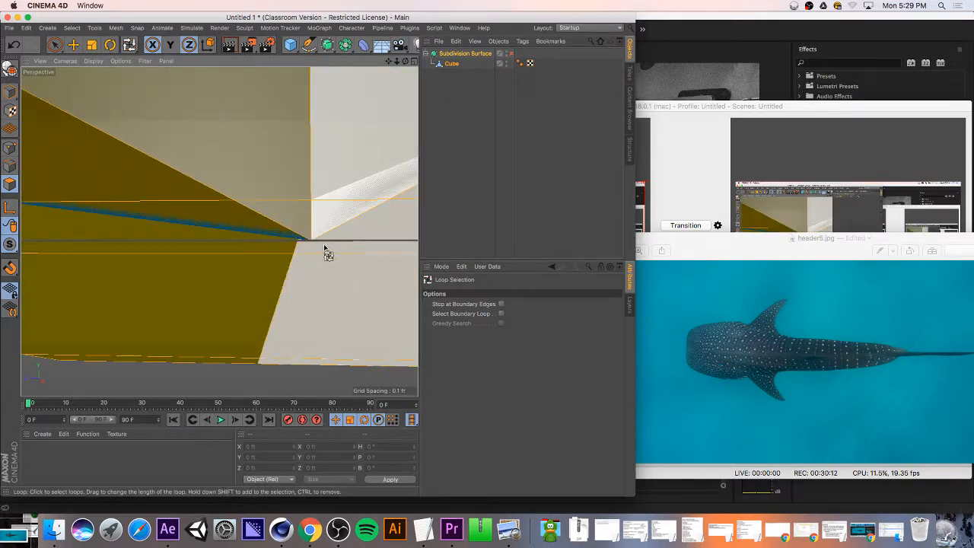
scroll(325, 249, down, 5)
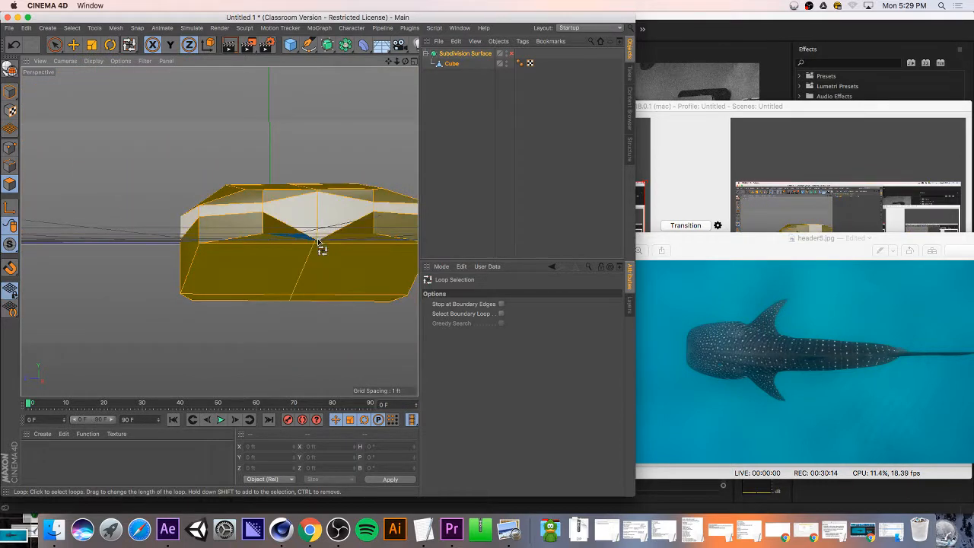
key(Return)
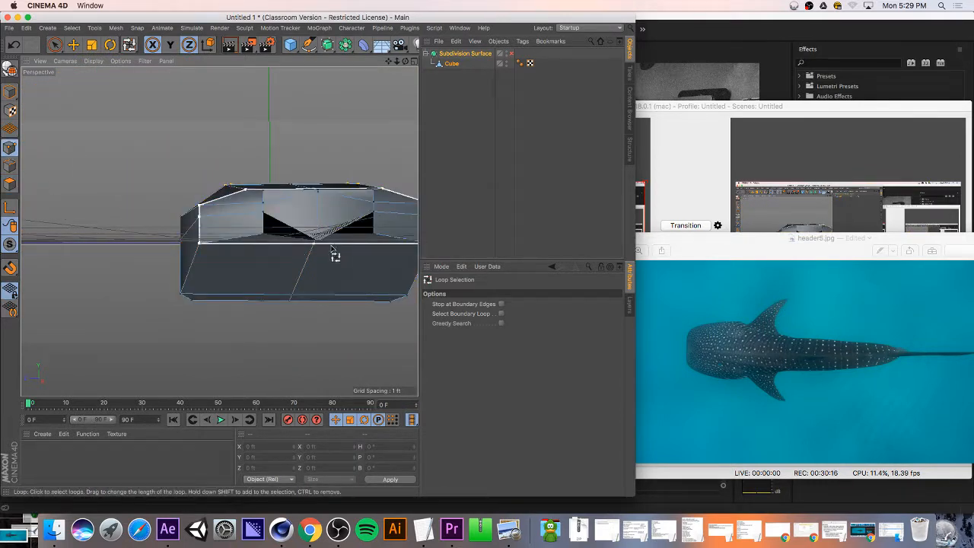
- Show the cube mesh's polygon normals in polygon mode, examine the faces around the mouth opening, and hide the normals again
shift+click(453, 65)
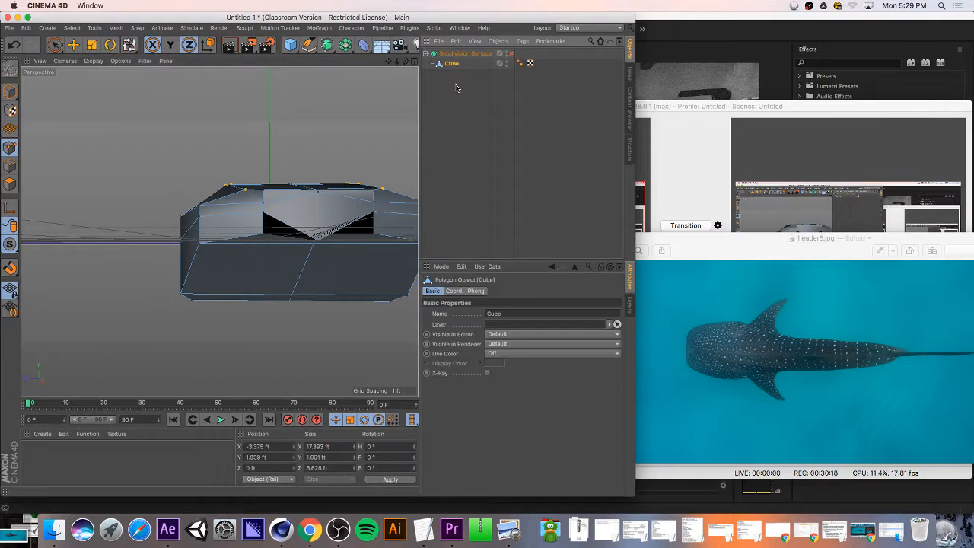
click(453, 65)
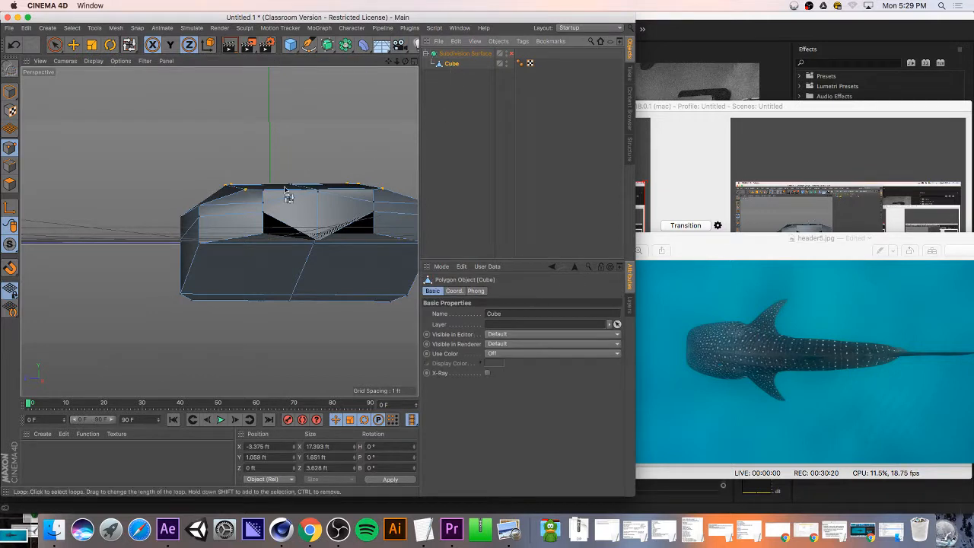
click(10, 184)
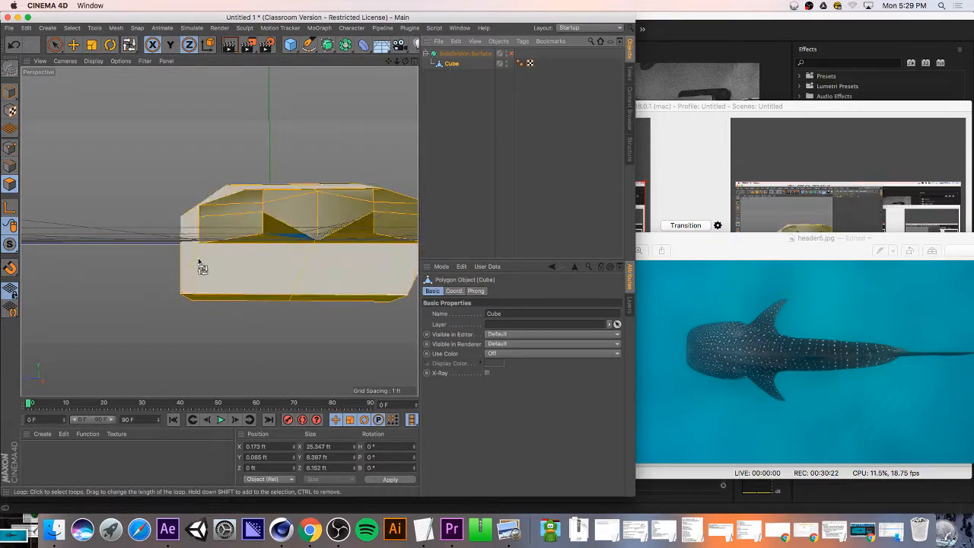
drag(408, 63, 212, 227)
click(147, 62)
mouse_move(171, 62)
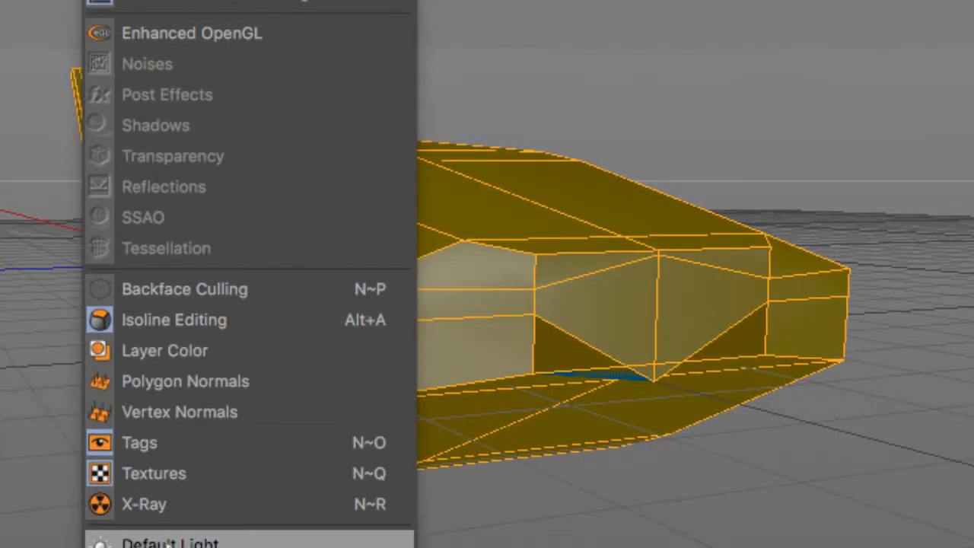
click(152, 479)
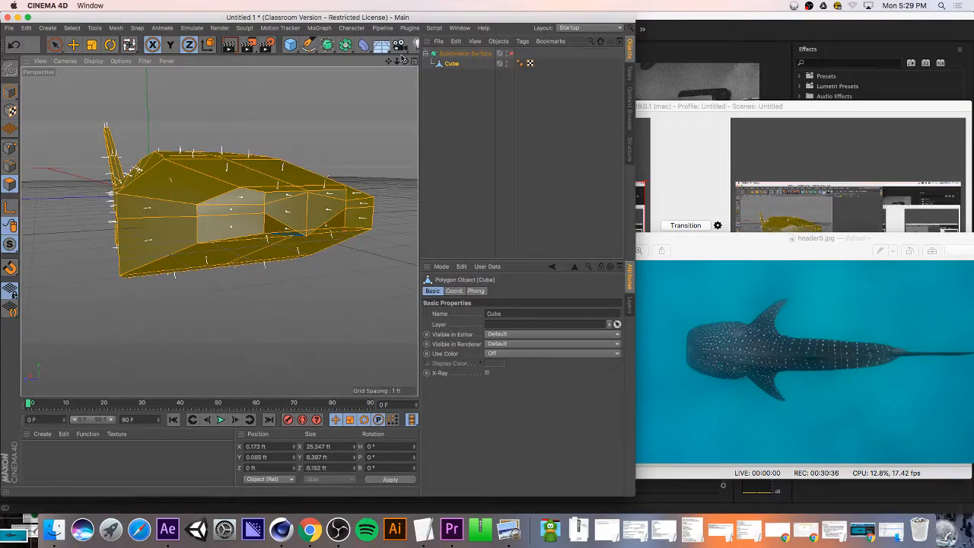
drag(405, 61, 168, 84)
alt+drag(219, 231, 219, 231)
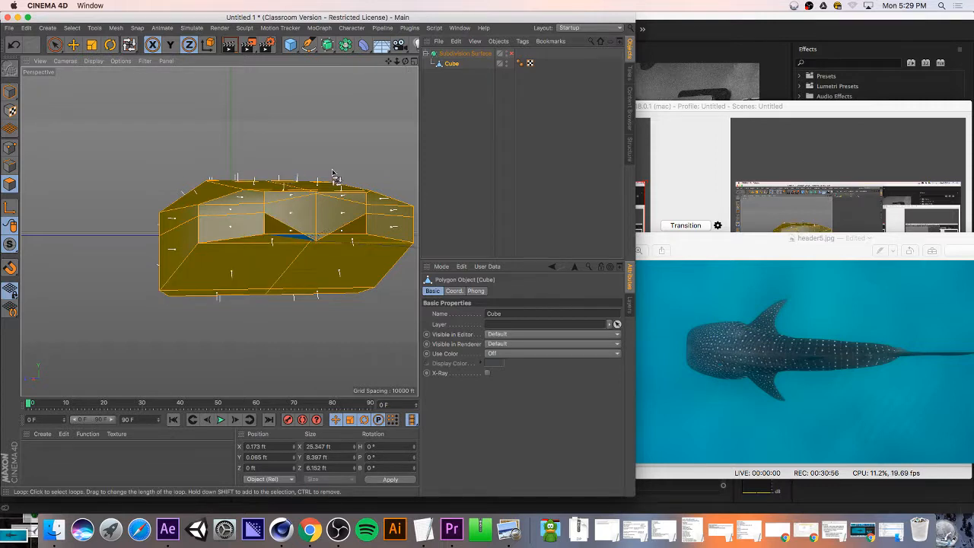
click(112, 63)
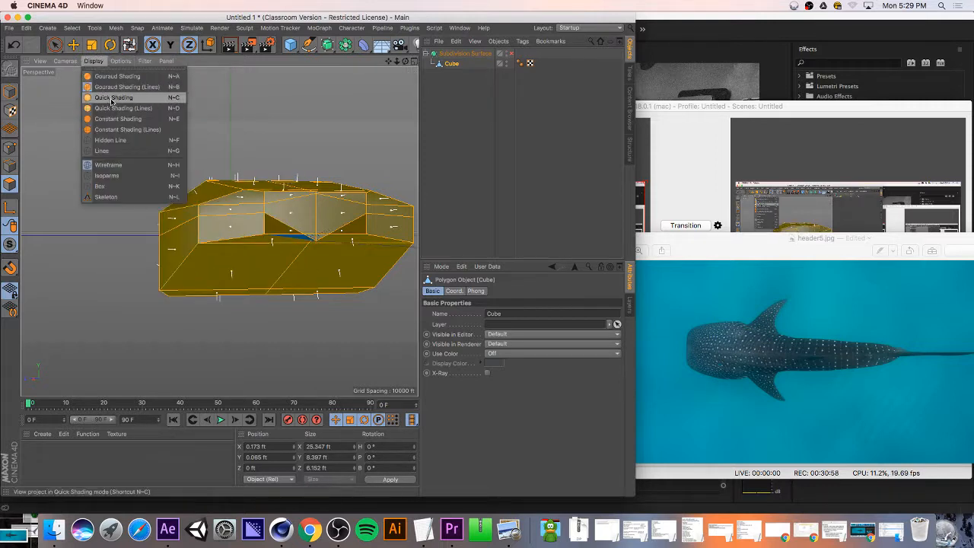
click(143, 236)
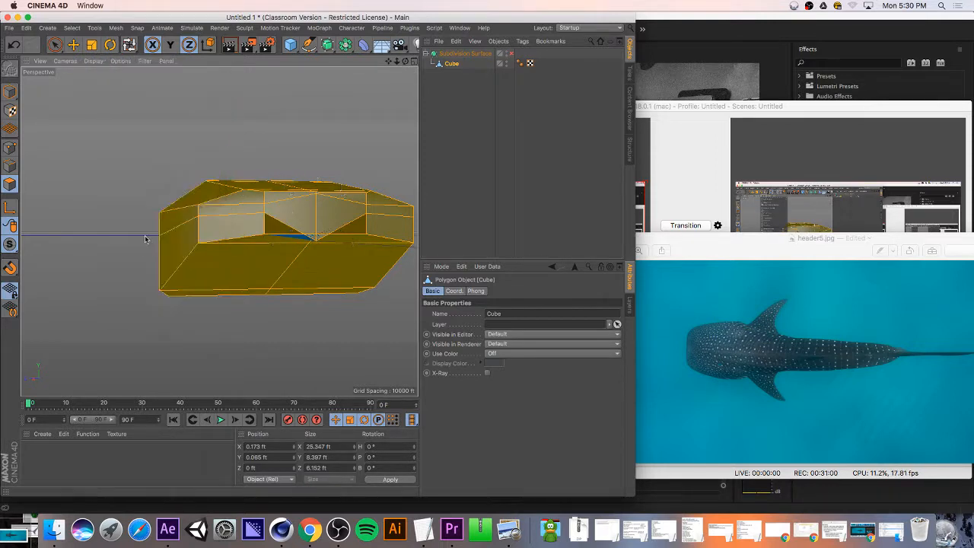
- Select the overlapping lower-centre point of the mouth in point mode with Live Selection and move it up to about Y 0.389 ft
click(10, 148)
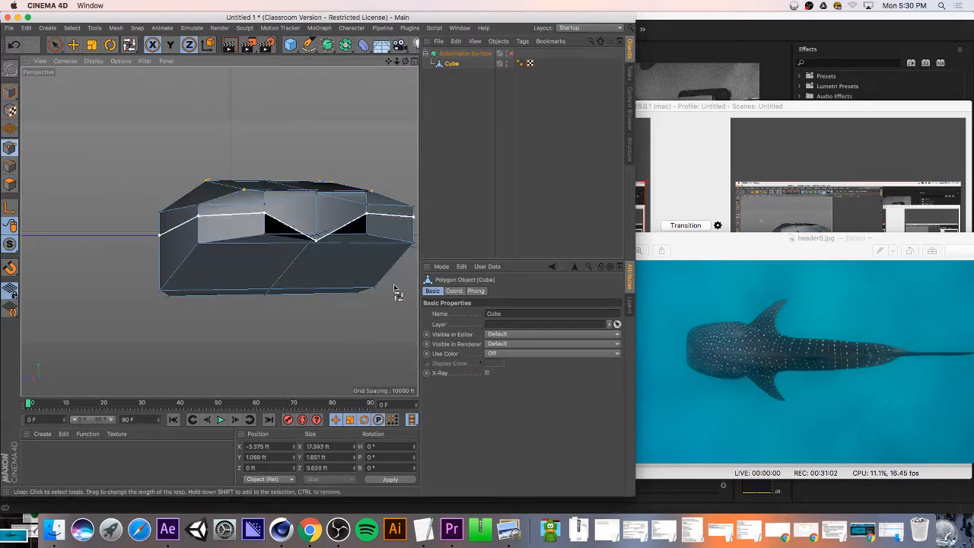
scroll(326, 252, up, 10)
scroll(242, 198, down, 8)
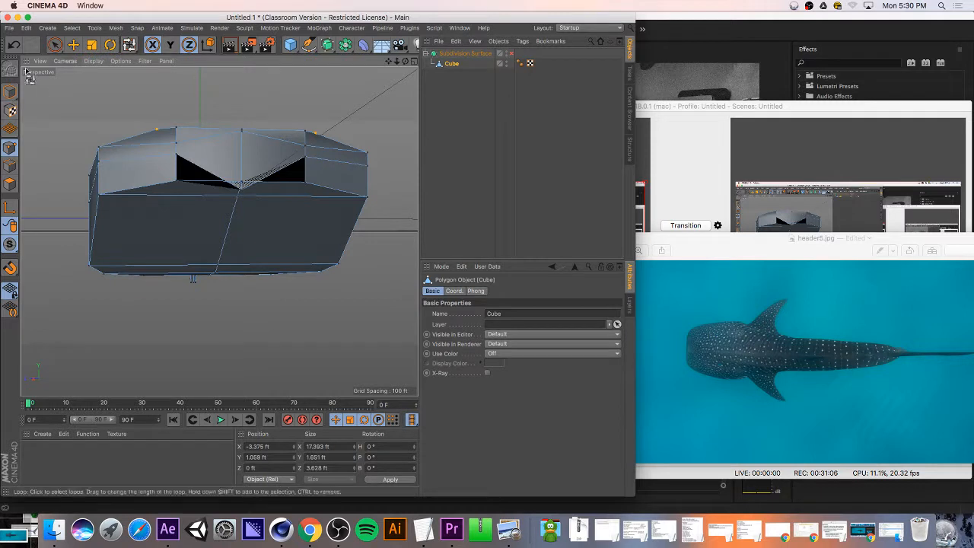
drag(55, 44, 73, 59)
click(74, 58)
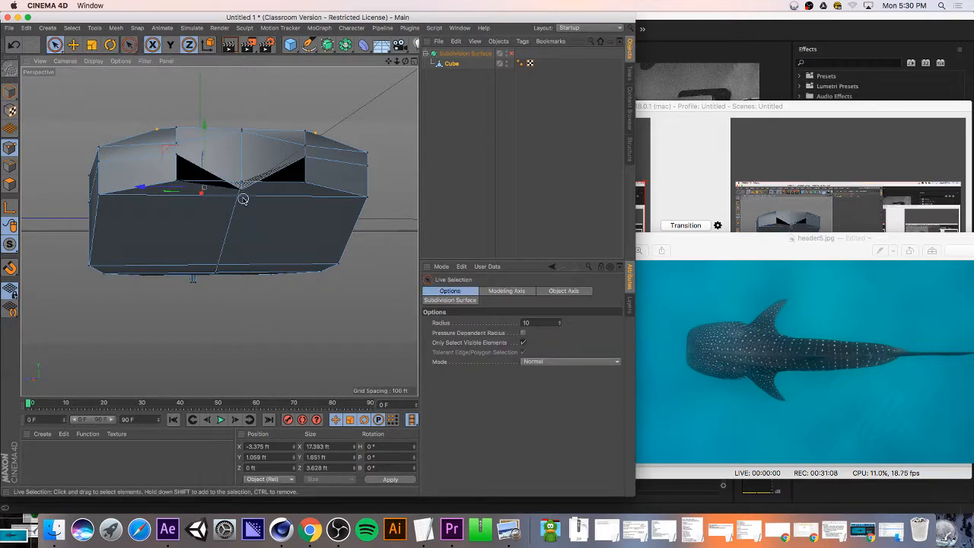
drag(243, 156, 251, 129)
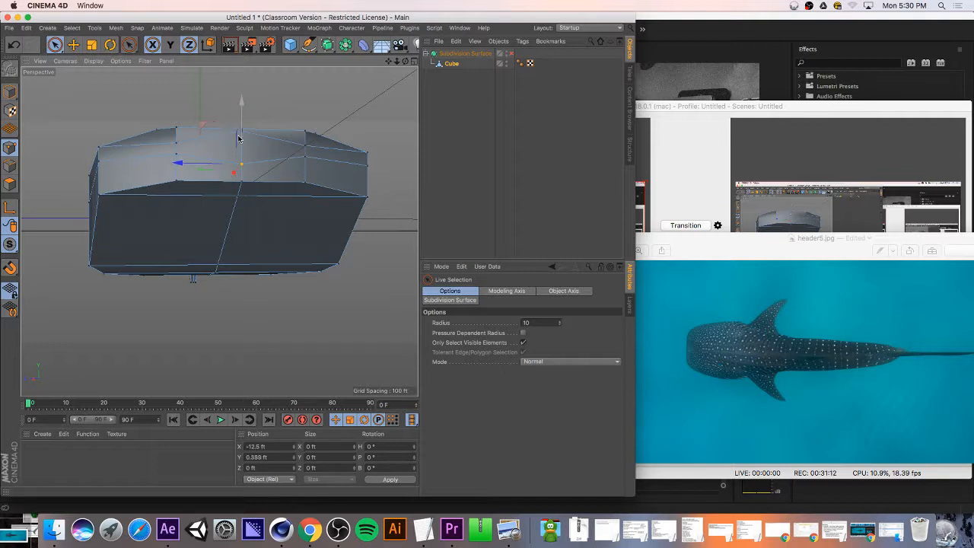
- Even out the centre points on the front of the mouth by lowering the upper one and raising the lower one to about Y 0.481 ft
scroll(235, 131, up, 8)
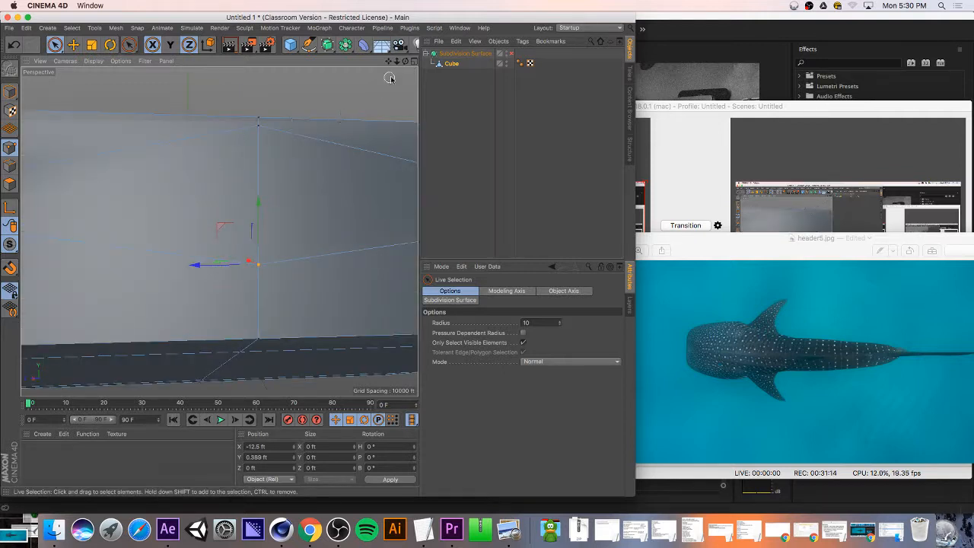
drag(406, 62, 470, 82)
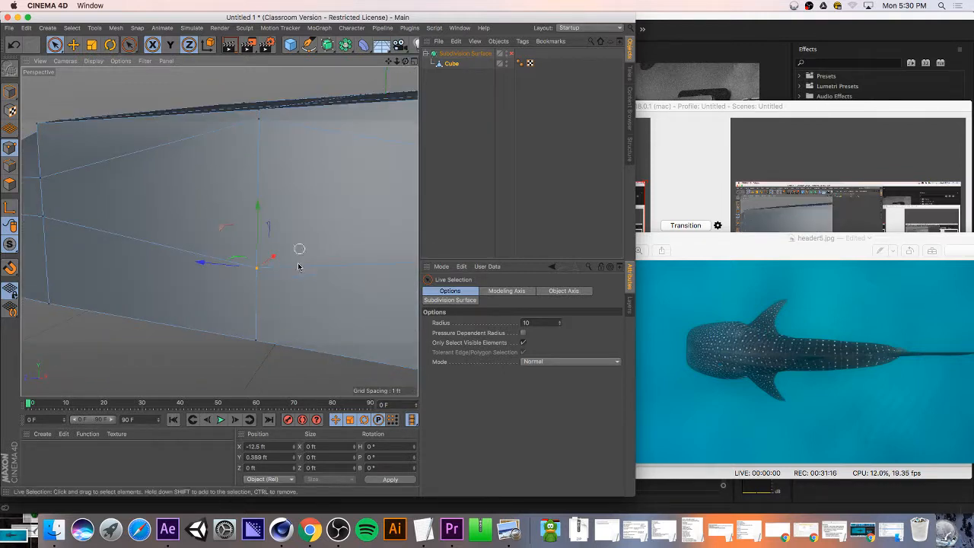
click(259, 122)
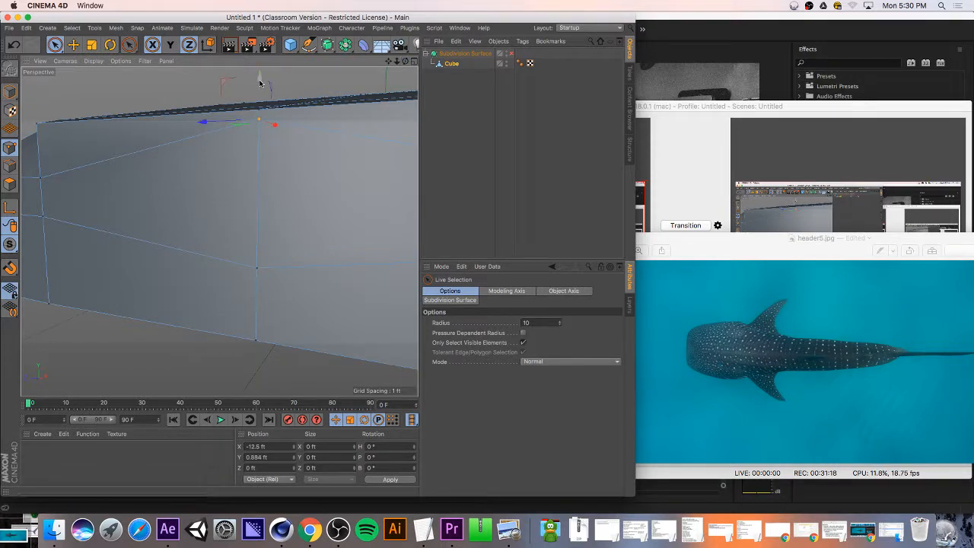
drag(261, 81, 264, 150)
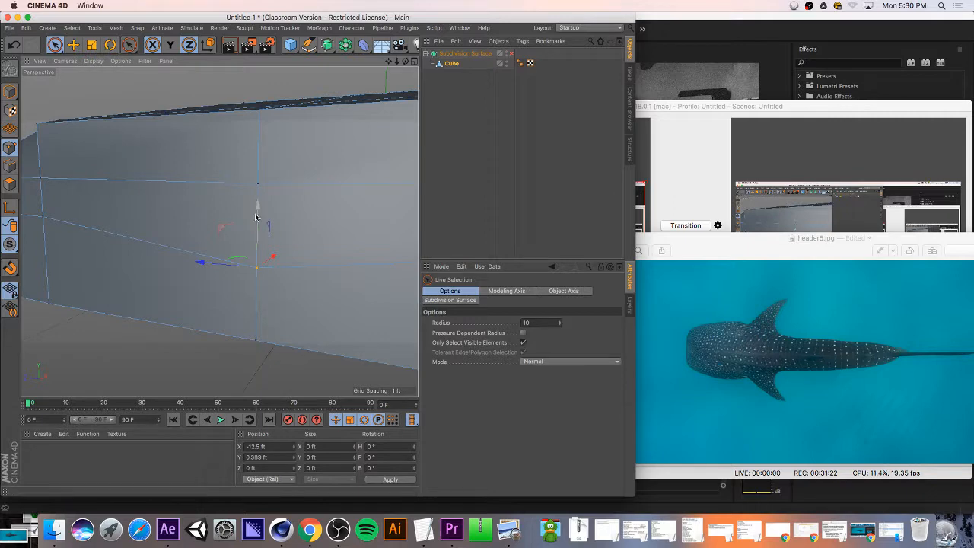
drag(256, 212, 259, 186)
- Examine the reshaped mouth and the sides of the shark's body from several angles
scroll(243, 229, down, 8)
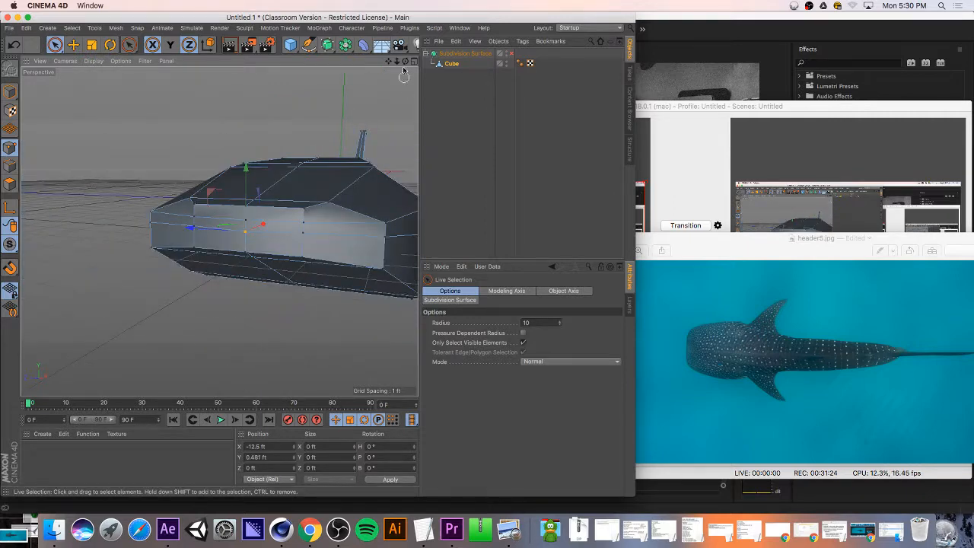
alt+drag(243, 229, 219, 232)
scroll(326, 222, up, 5)
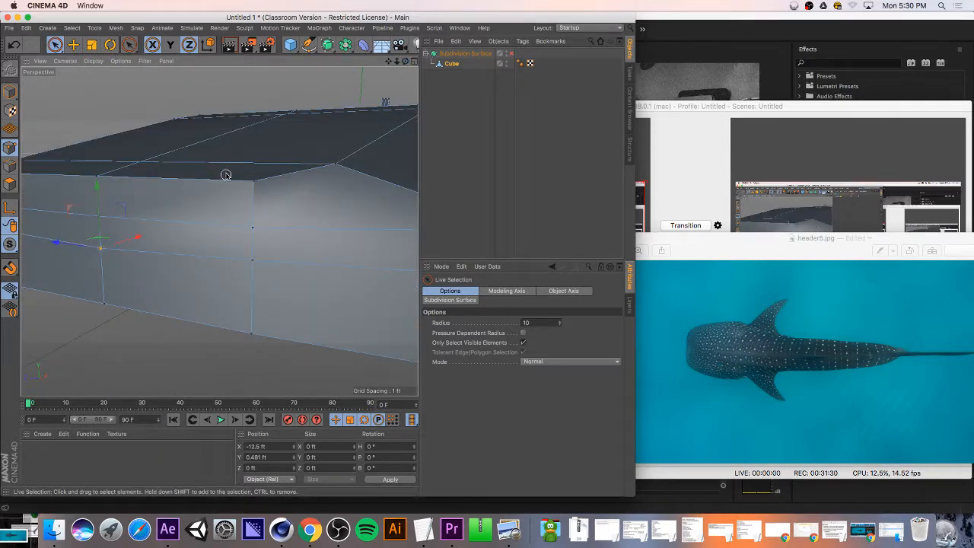
scroll(333, 238, down, 6)
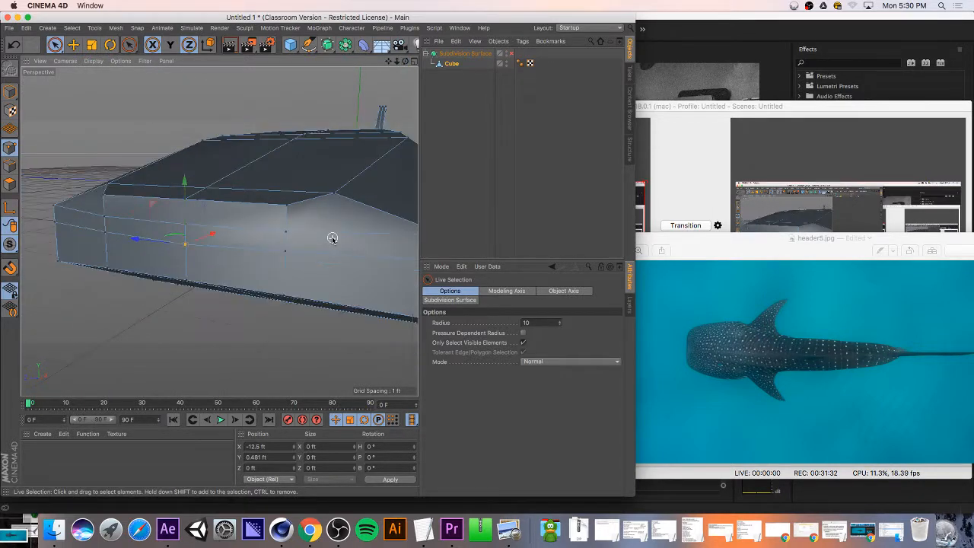
alt+drag(218, 232, 219, 231)
scroll(357, 124, down, 4)
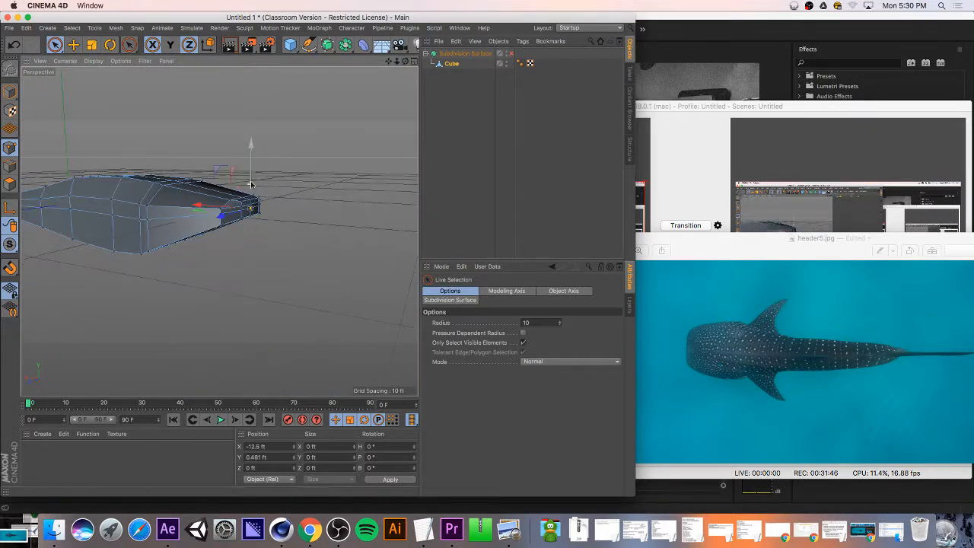
drag(388, 62, 218, 232)
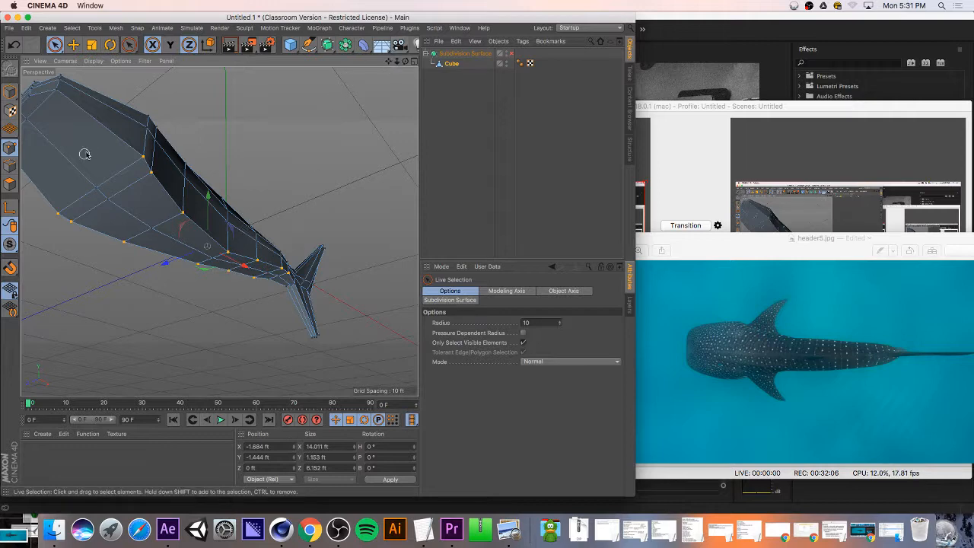
- Loop-select the points running along the lower sides of the body, around the mouth and the tail fin
drag(404, 61, 365, 115)
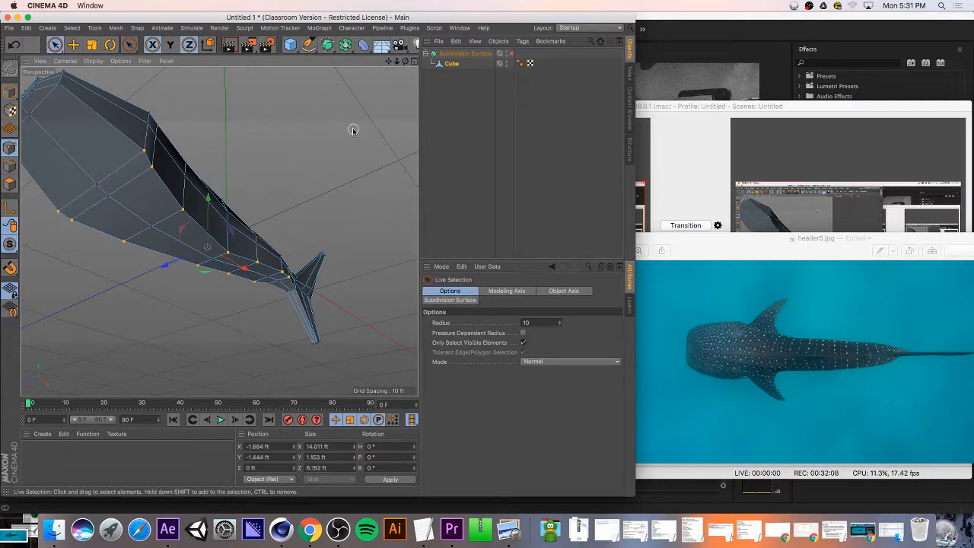
key(u)
key(l)
click(148, 163)
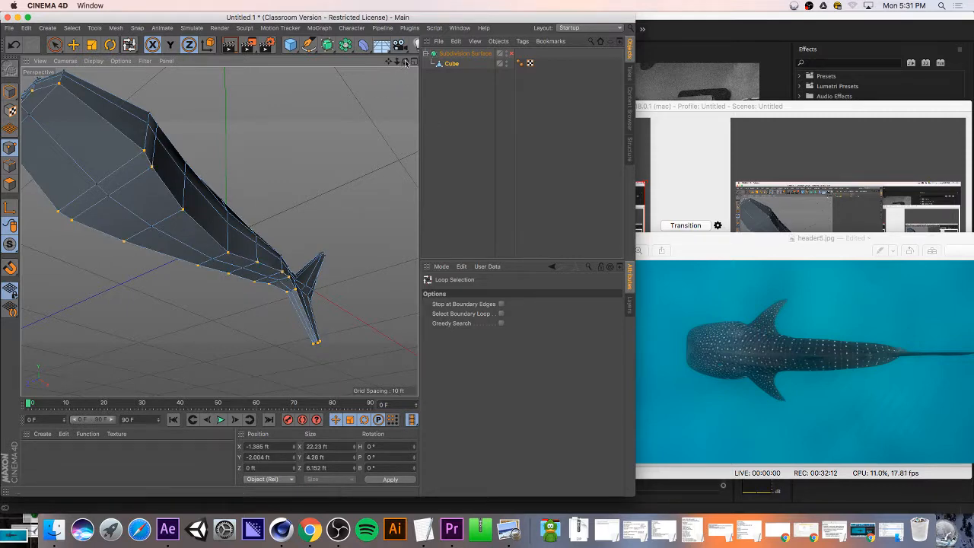
drag(405, 63, 390, 101)
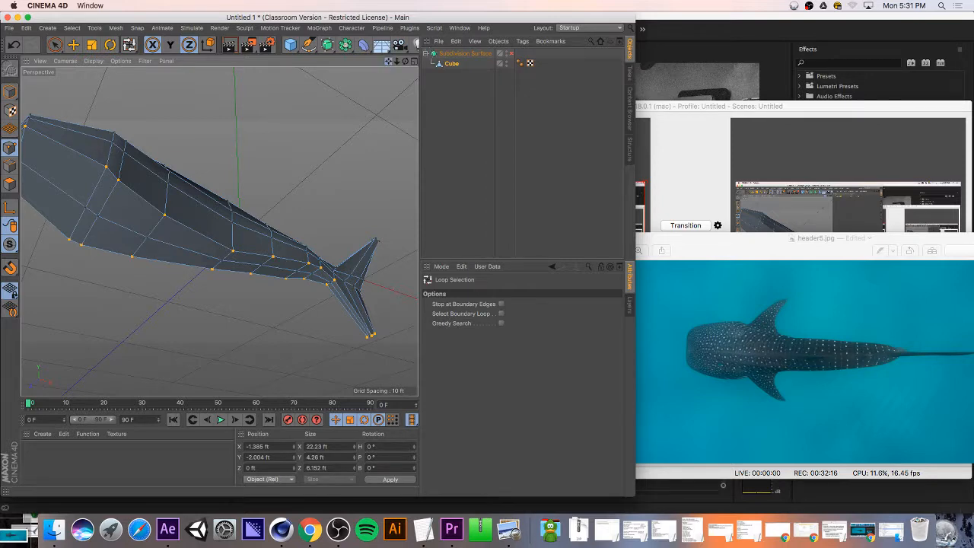
drag(388, 61, 512, 82)
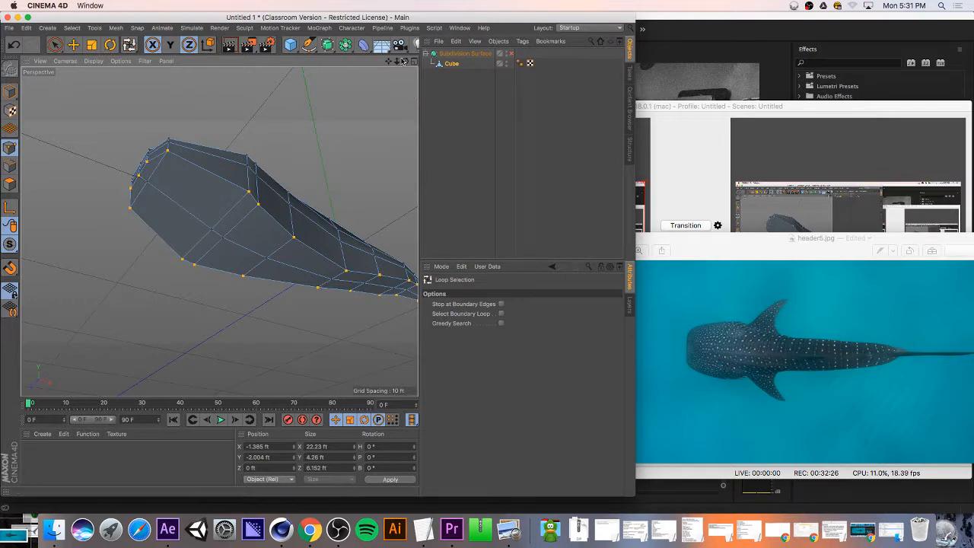
drag(405, 61, 485, 62)
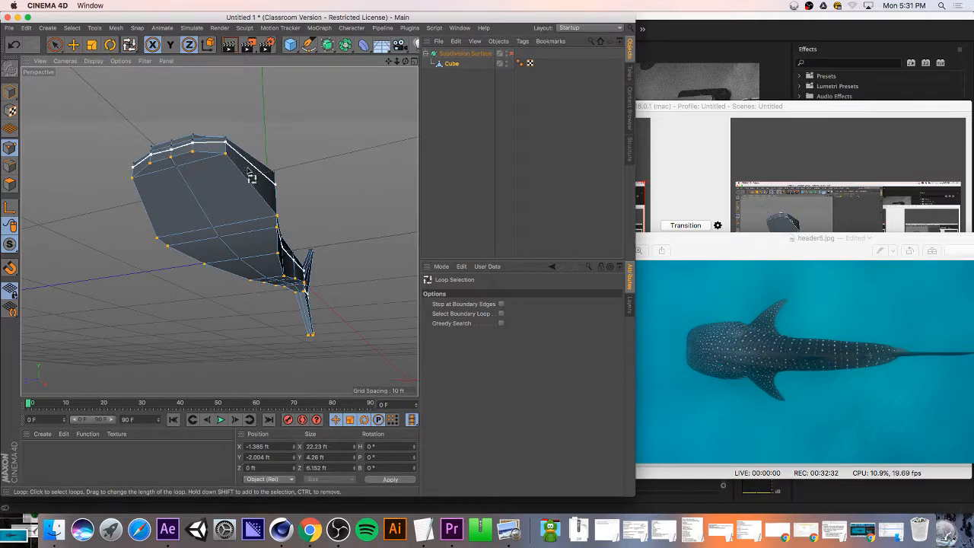
click(203, 167)
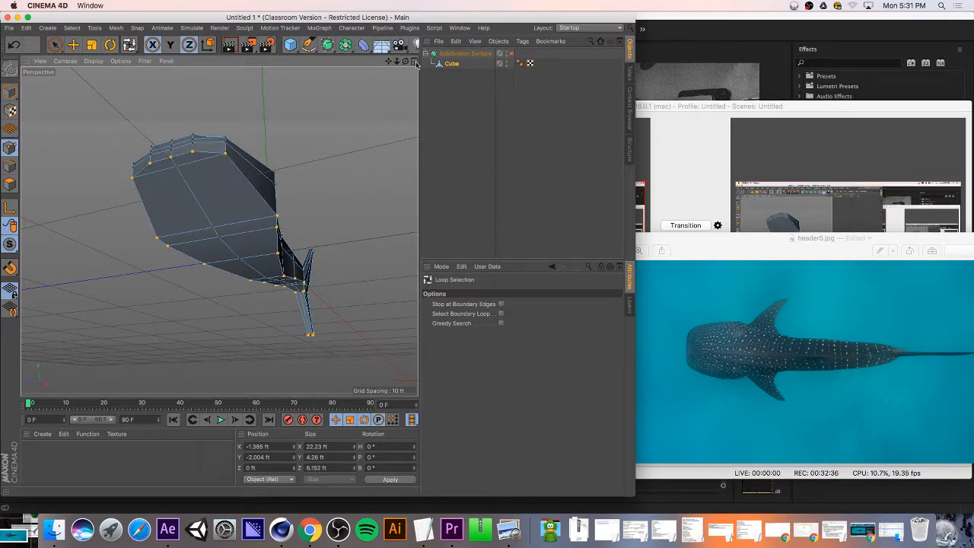
- Remove the front mouth points and the tail fin points from the loop selection, keeping the points along the body's lower sides
drag(405, 61, 103, 87)
drag(54, 44, 92, 59)
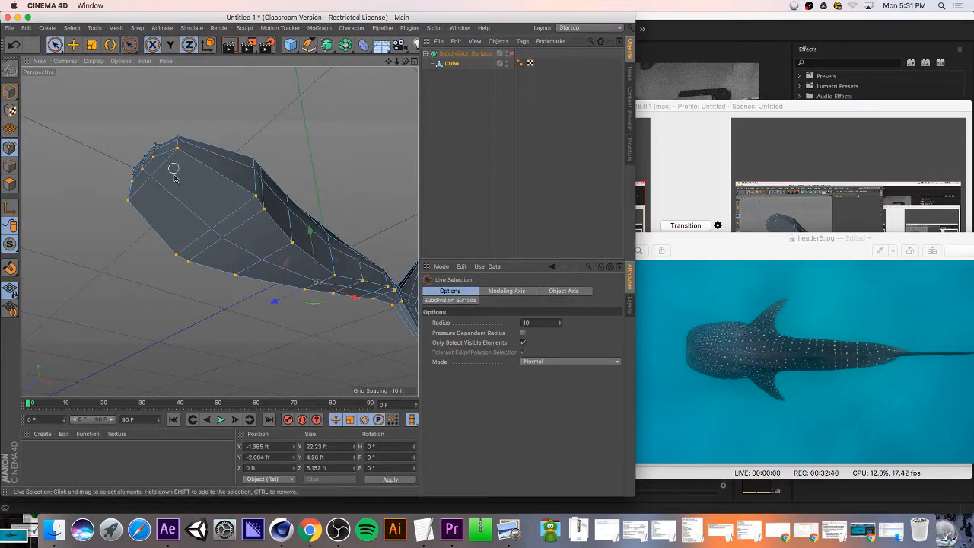
ctrl+click(129, 180)
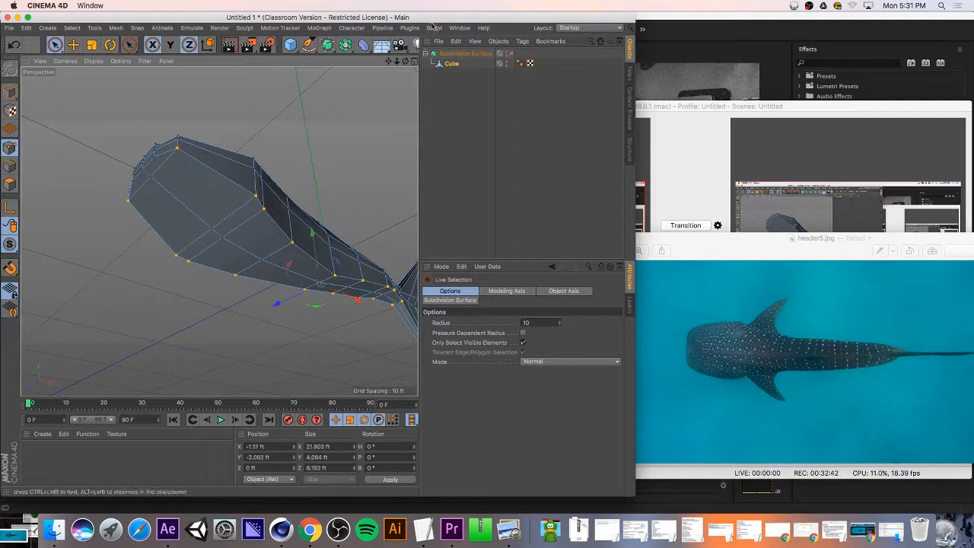
drag(388, 61, 279, 25)
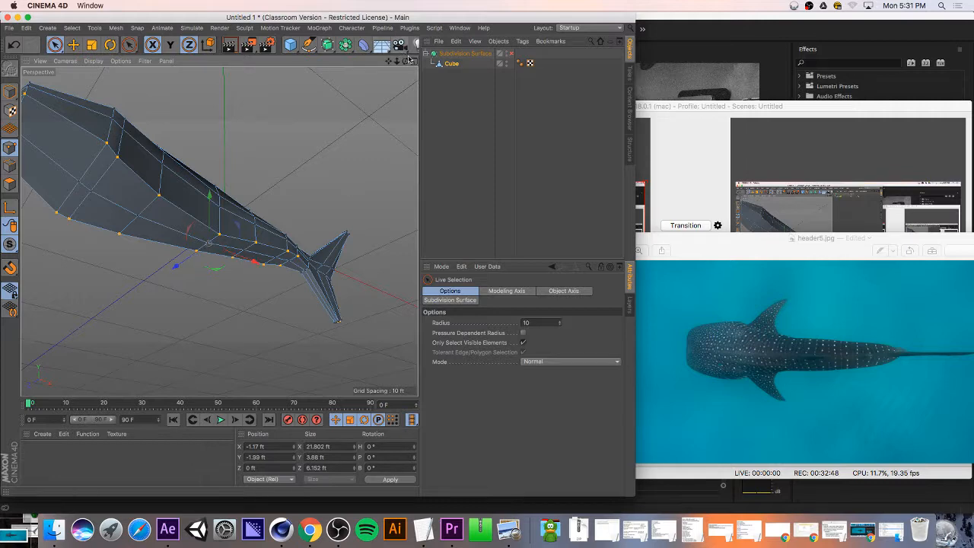
drag(406, 61, 404, 96)
drag(388, 61, 315, 35)
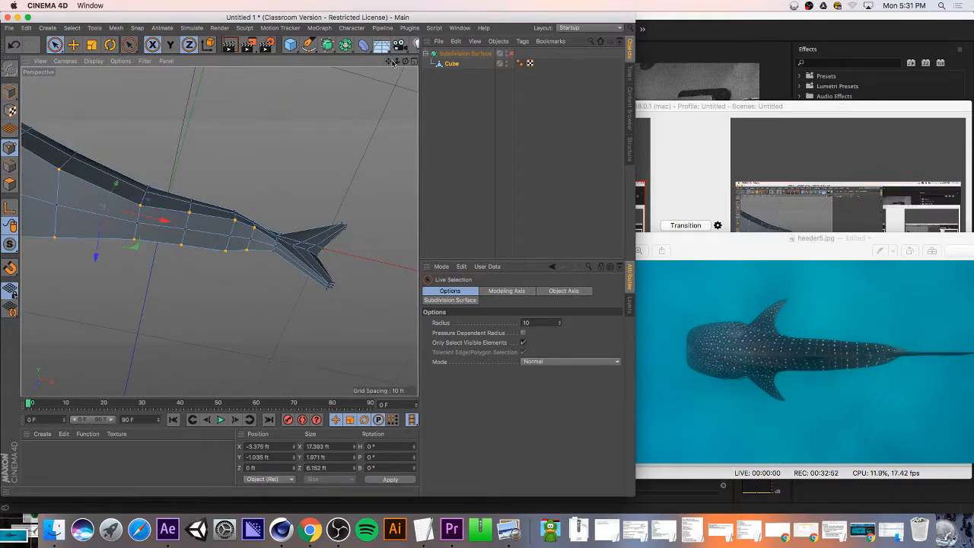
- Scale the selected lower side points along Z to about 42% to narrow the belly
drag(388, 61, 388, 67)
key(t)
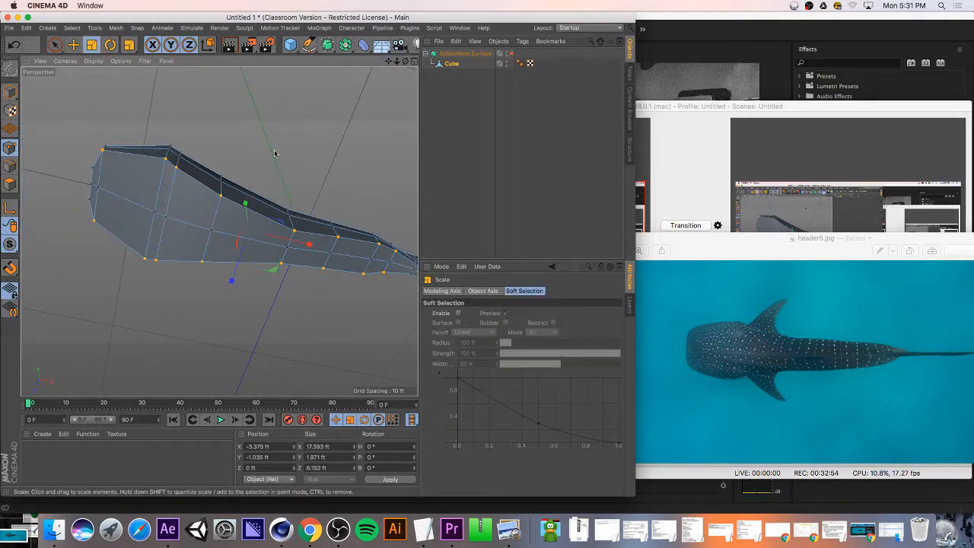
drag(232, 281, 240, 254)
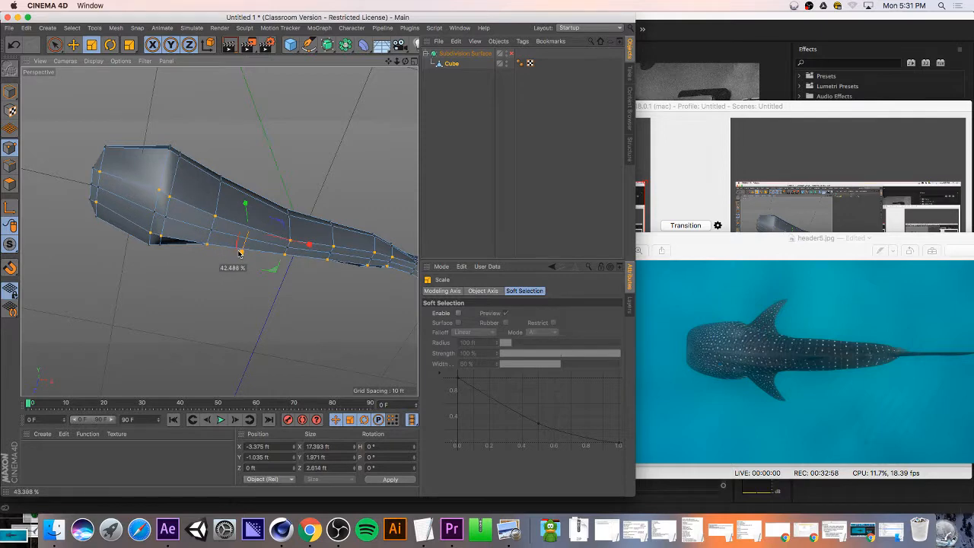
- Move the narrowed belly points up to about Y -0.834 ft
drag(405, 61, 403, 115)
key(e)
key(y)
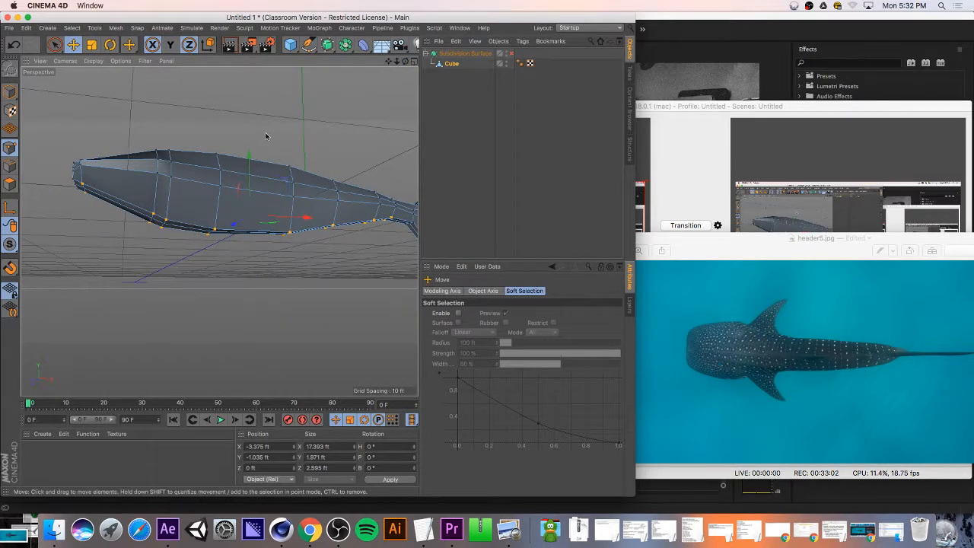
drag(246, 158, 250, 154)
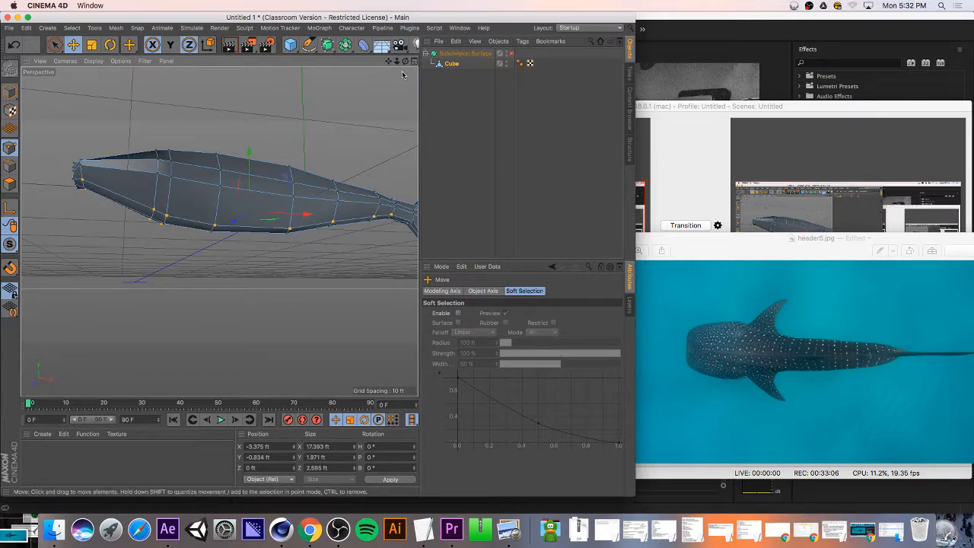
- Turn the Subdivision Surface on and examine the smoothed body from several angles and against the side-view reference
mouse_move(405, 62)
mouse_down()
mouse_move(478, 79)
mouse_move(407, 63)
mouse_up()
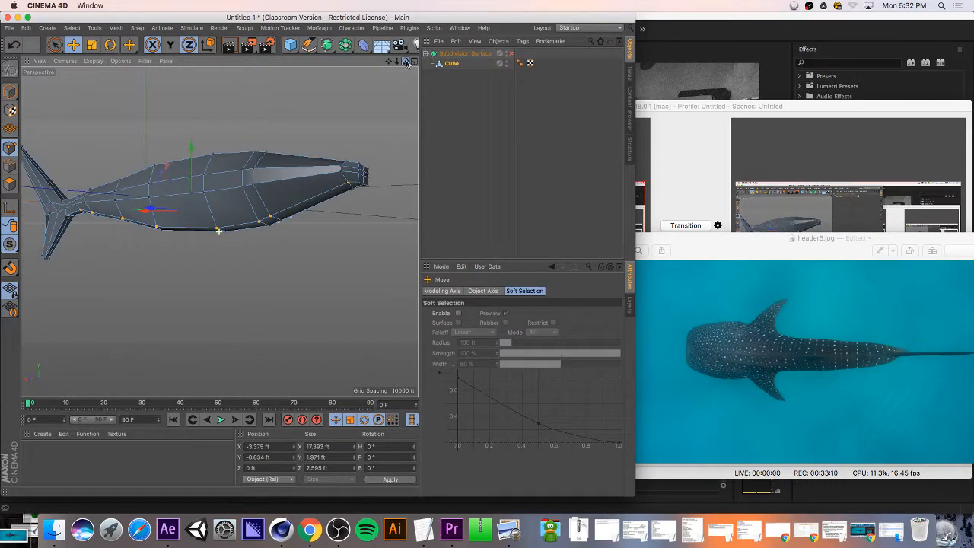
click(513, 54)
mouse_move(405, 62)
mouse_down()
mouse_move(459, 81)
mouse_move(344, 44)
mouse_move(358, 99)
mouse_move(392, 115)
mouse_move(381, 85)
mouse_move(407, 62)
mouse_move(399, 51)
mouse_move(476, 84)
mouse_move(481, 64)
mouse_move(402, 51)
mouse_up()
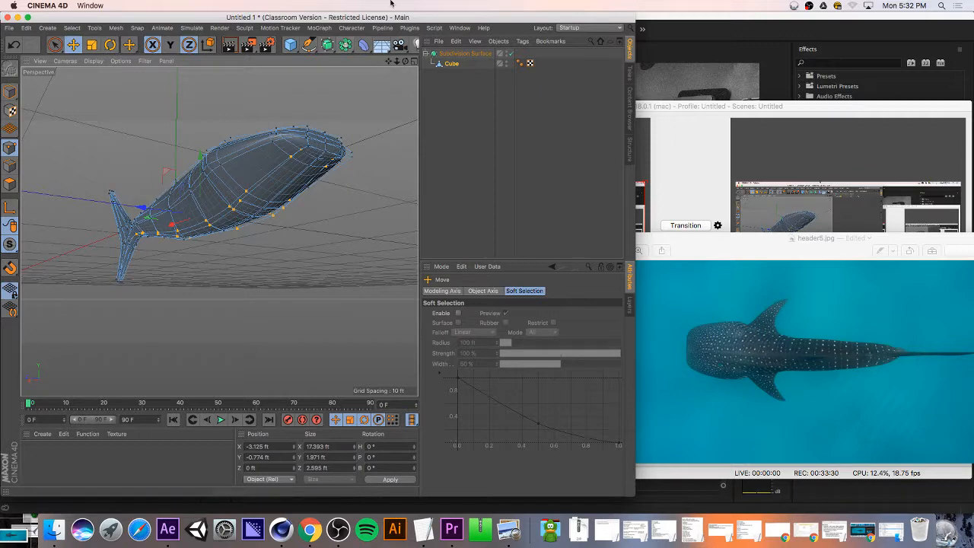
drag(406, 62, 374, 58)
mouse_move(218, 231)
mouse_down()
mouse_move(259, 248)
mouse_move(194, 223)
mouse_move(218, 231)
mouse_move(228, 213)
mouse_move(213, 236)
mouse_move(236, 216)
mouse_move(219, 232)
mouse_up()
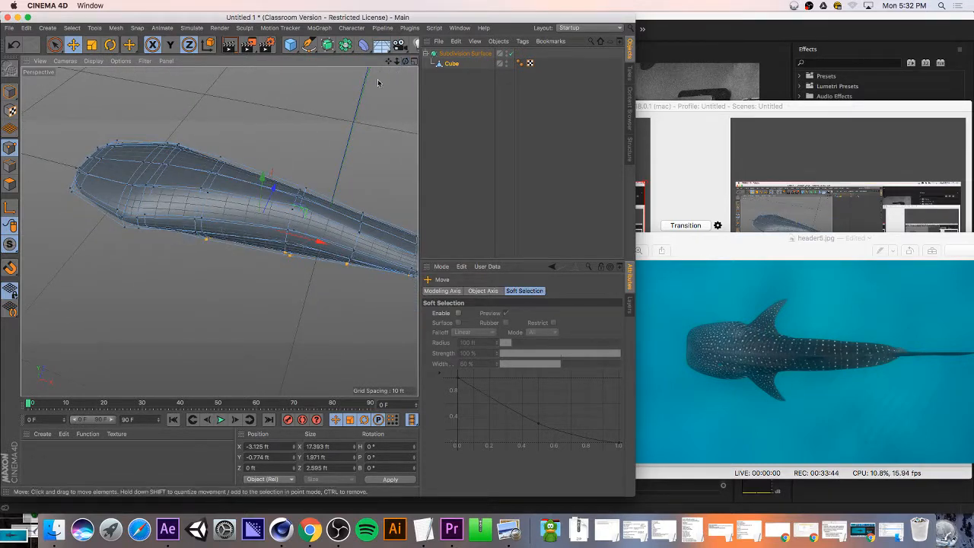
click(413, 61)
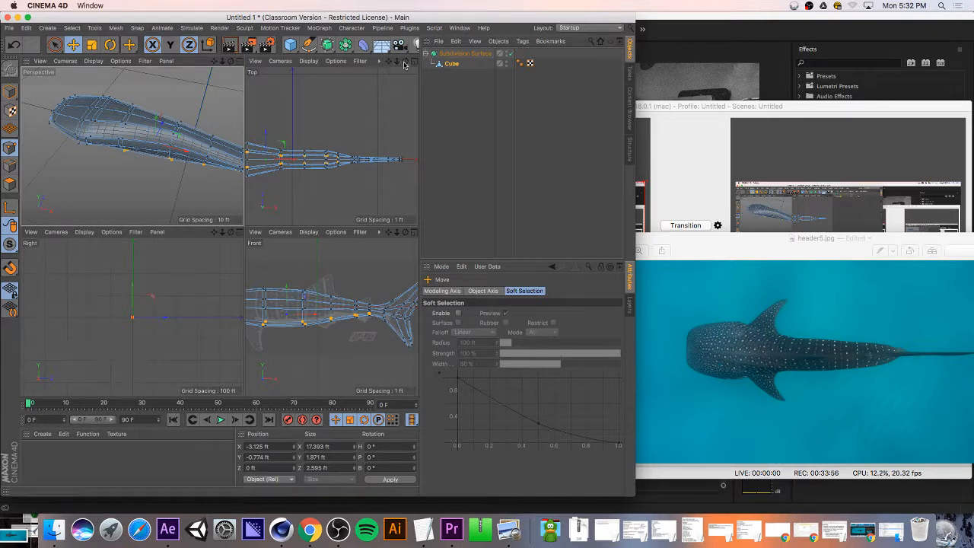
drag(331, 146, 331, 145)
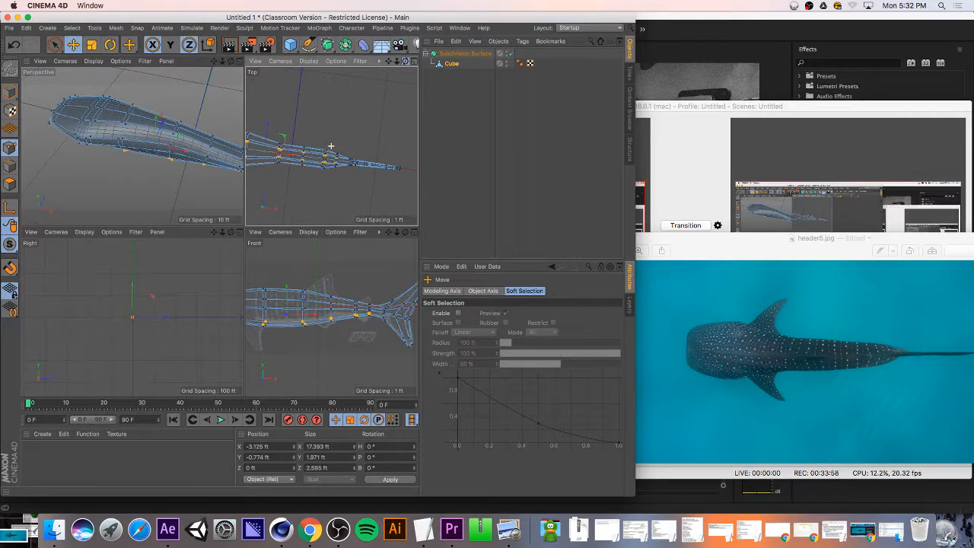
click(415, 233)
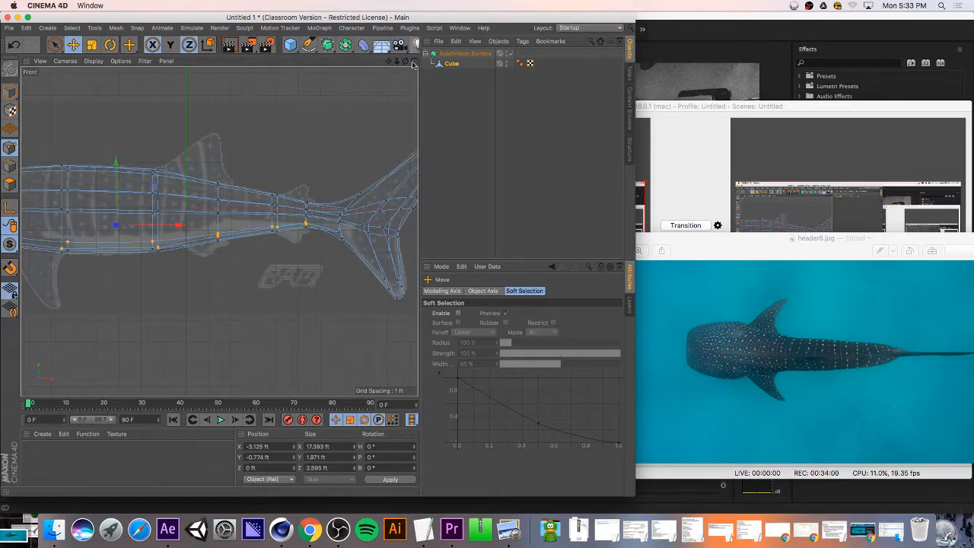
drag(389, 61, 533, 68)
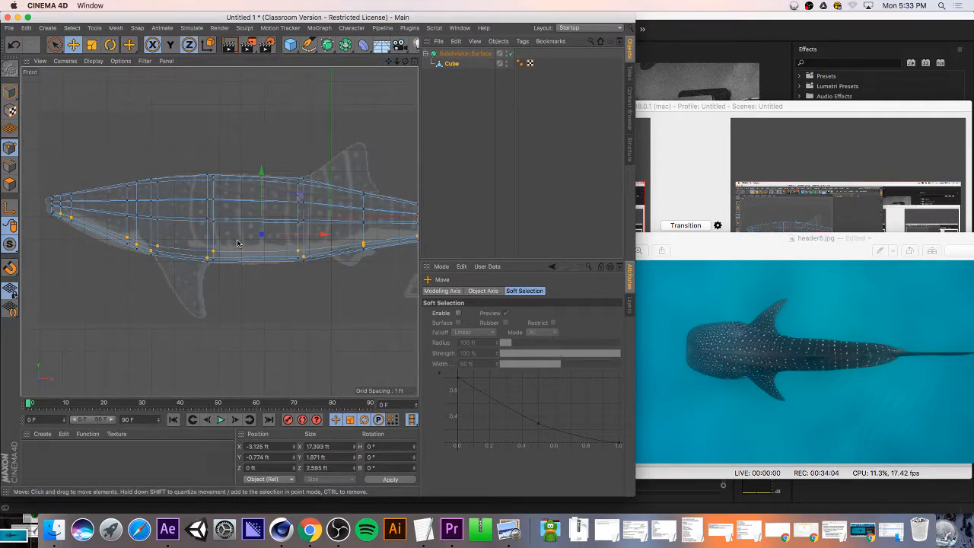
click(414, 63)
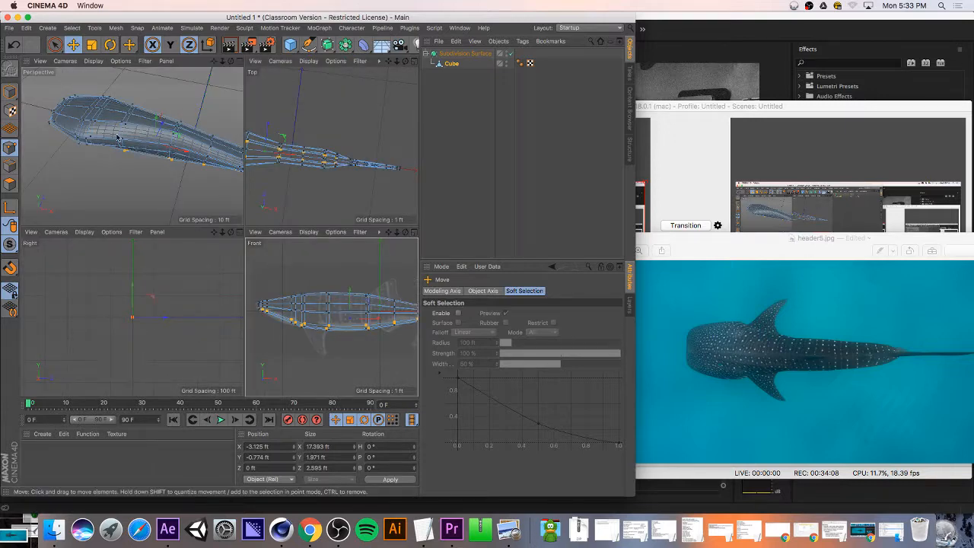
alt+drag(120, 140, 128, 146)
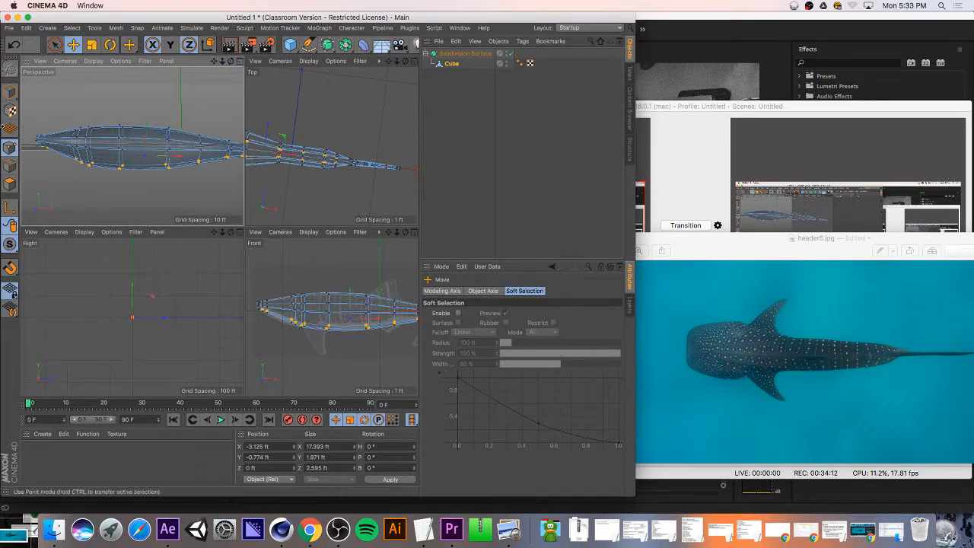
- Turn the Subdivision Surface off and select the lower side polygon just behind the head, at the side fin's base
click(9, 184)
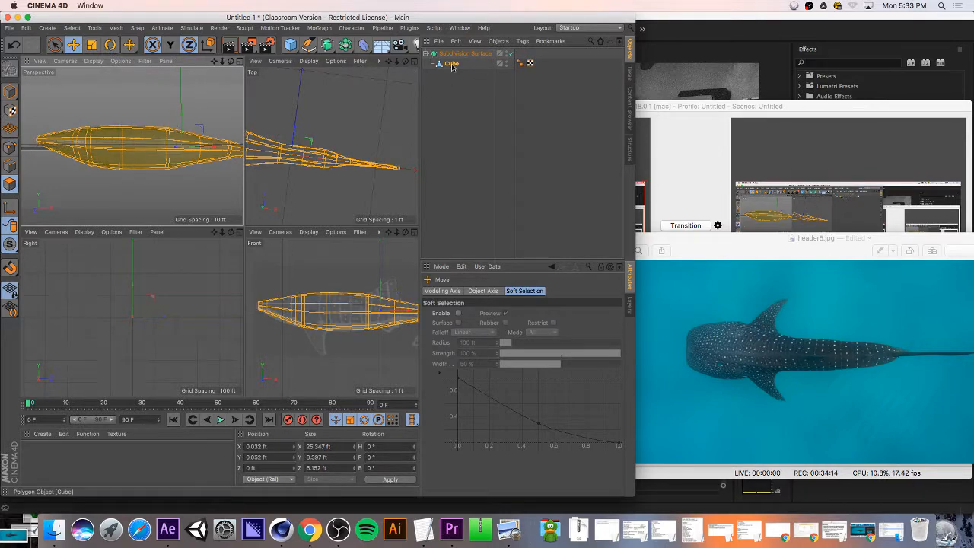
click(477, 65)
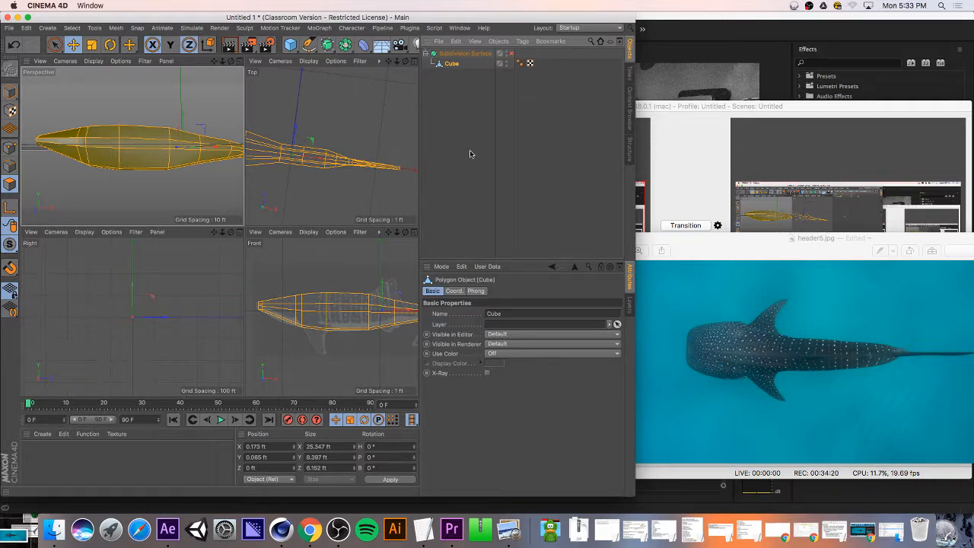
click(102, 162)
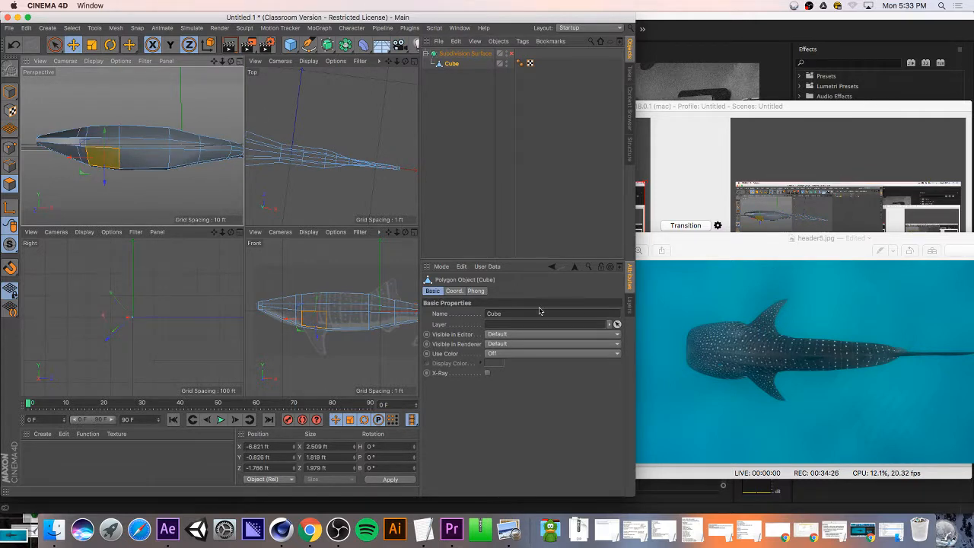
- Examine the side fin's placement in the header5.jpg reference and in a side-view whale shark photo from the Chrome image results
drag(750, 259, 567, 239)
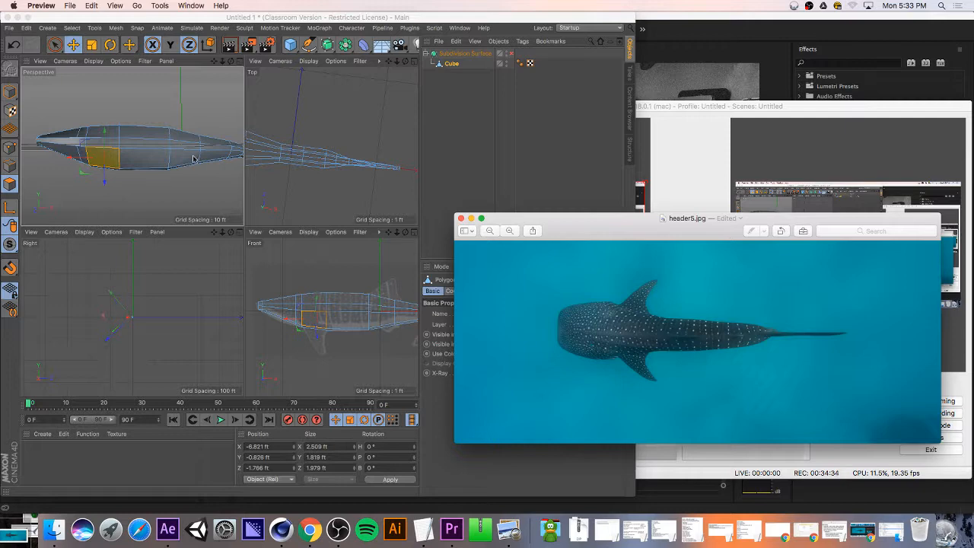
drag(629, 231, 614, 160)
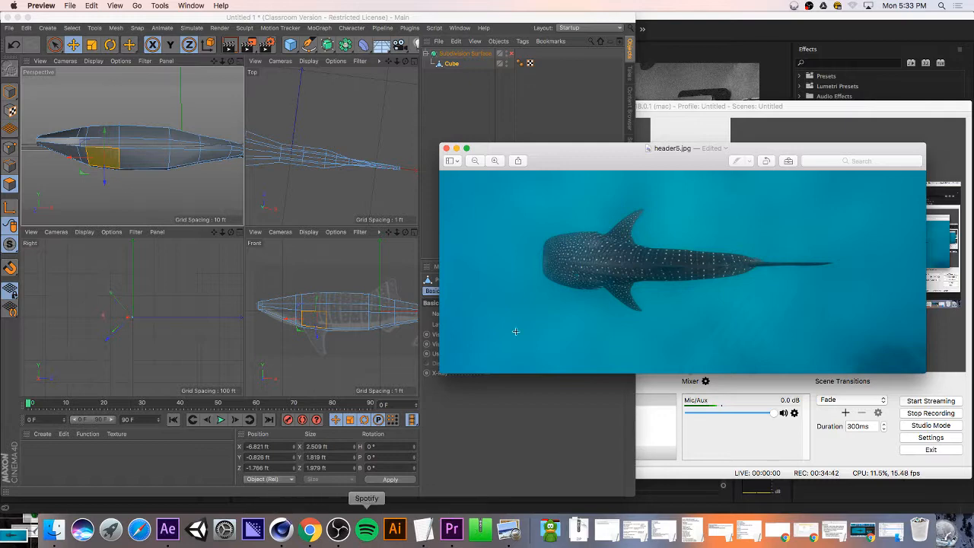
click(310, 529)
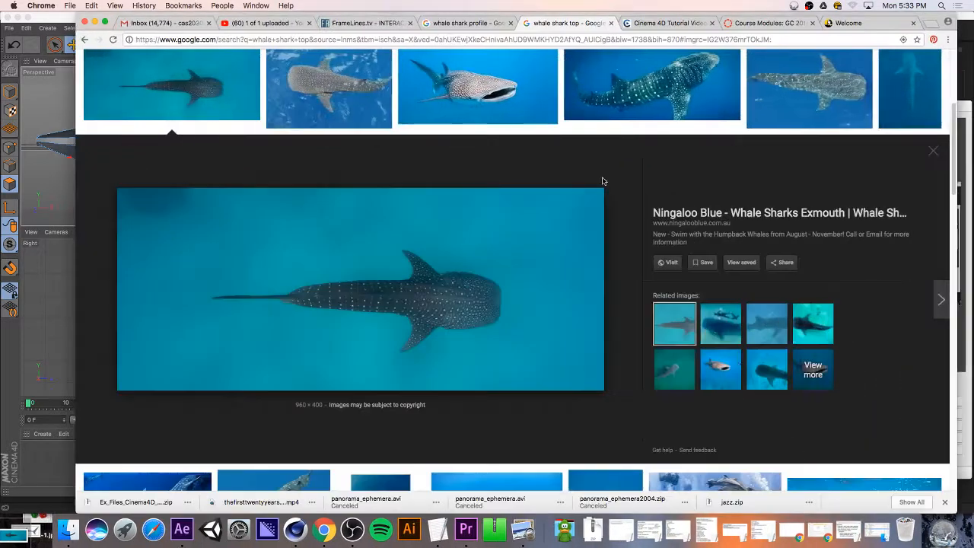
scroll(550, 203, down, 5)
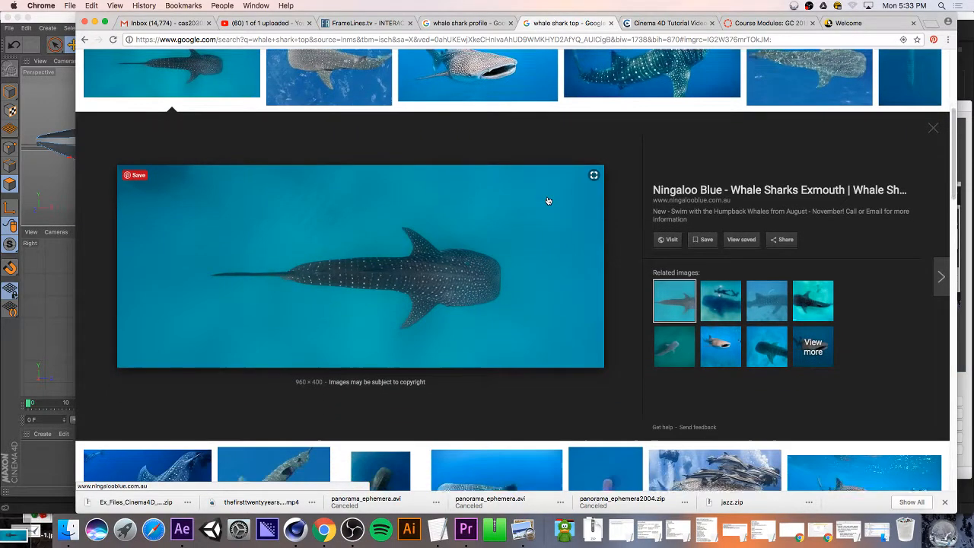
scroll(547, 200, down, 4)
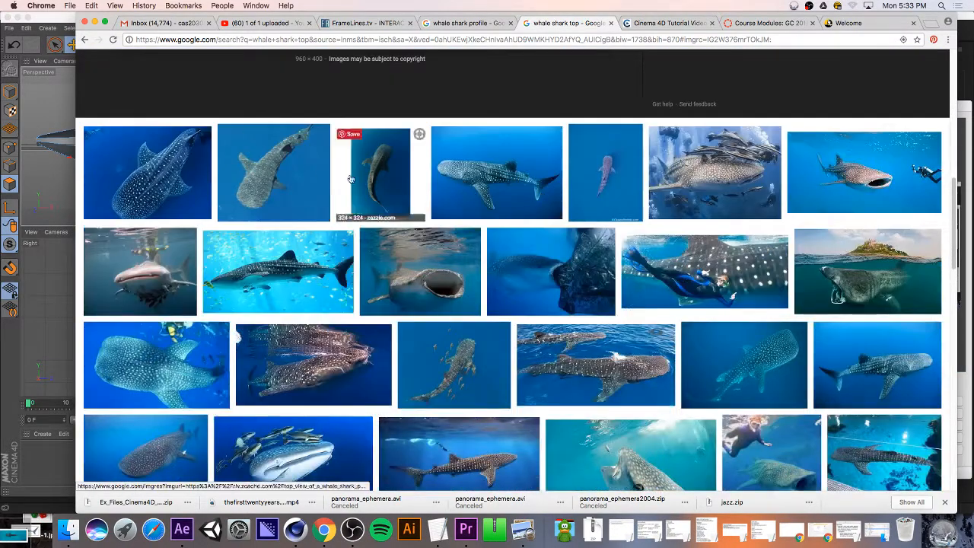
click(499, 188)
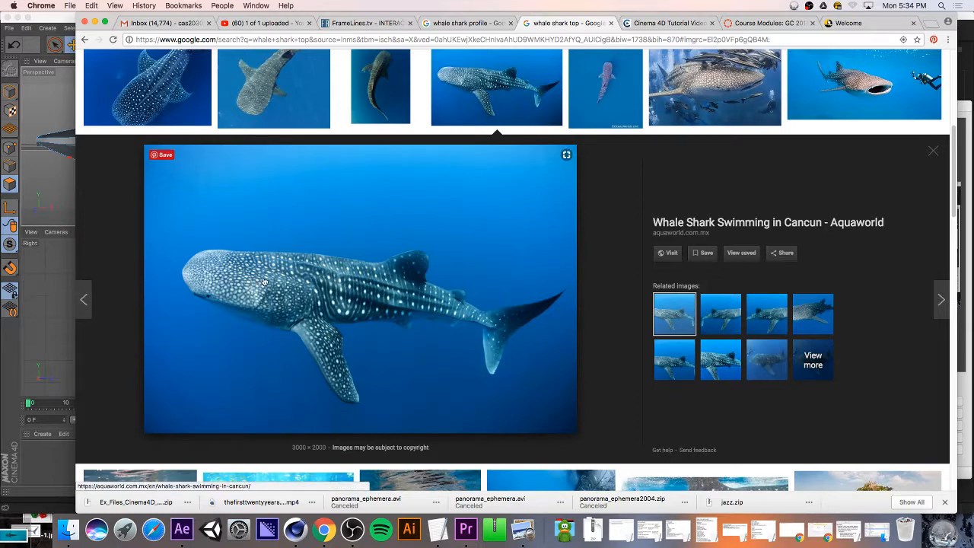
click(46, 196)
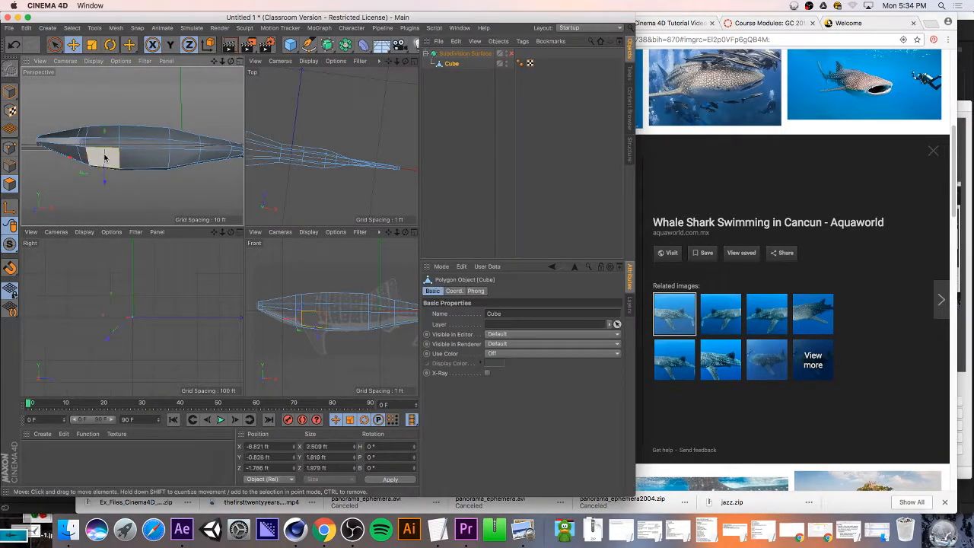
- Inset the selected side polygon with Extrude Inner at an offset of about 0.14 ft
click(103, 158)
drag(406, 62, 331, 146)
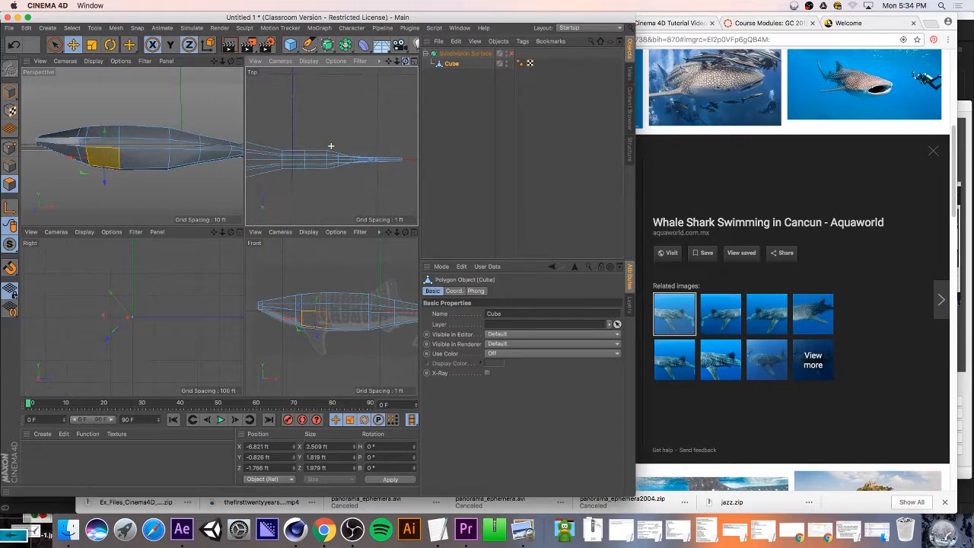
click(236, 62)
scroll(129, 259, up, 5)
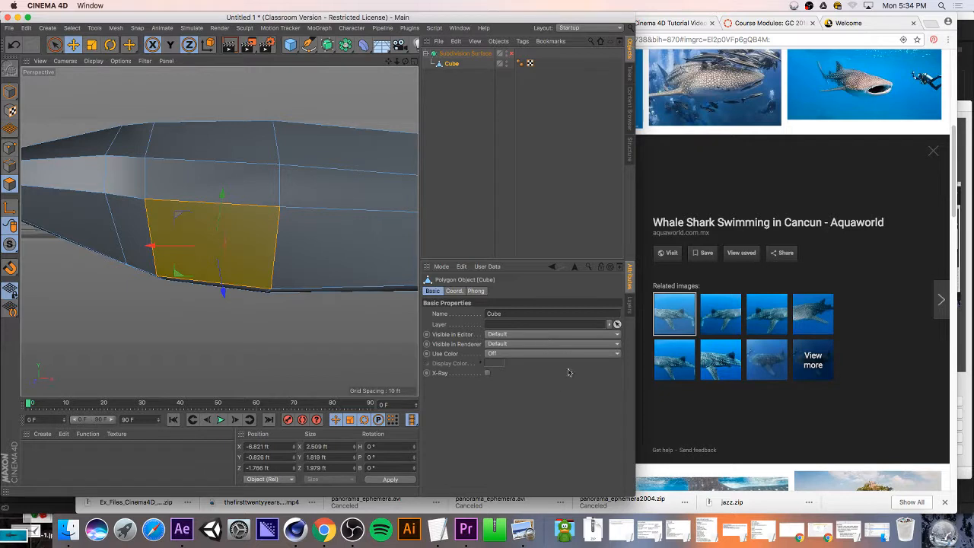
key(i)
mouse_move(285, 327)
mouse_down()
mouse_move(304, 327)
mouse_move(293, 327)
mouse_up()
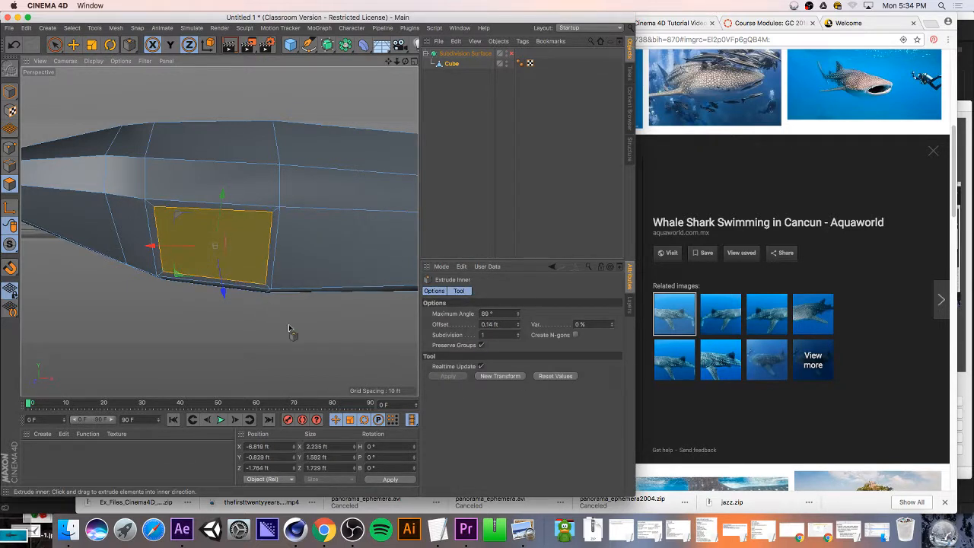
- Select the upper edge of the inset polygon in edge mode and view it from the front of the body
click(10, 166)
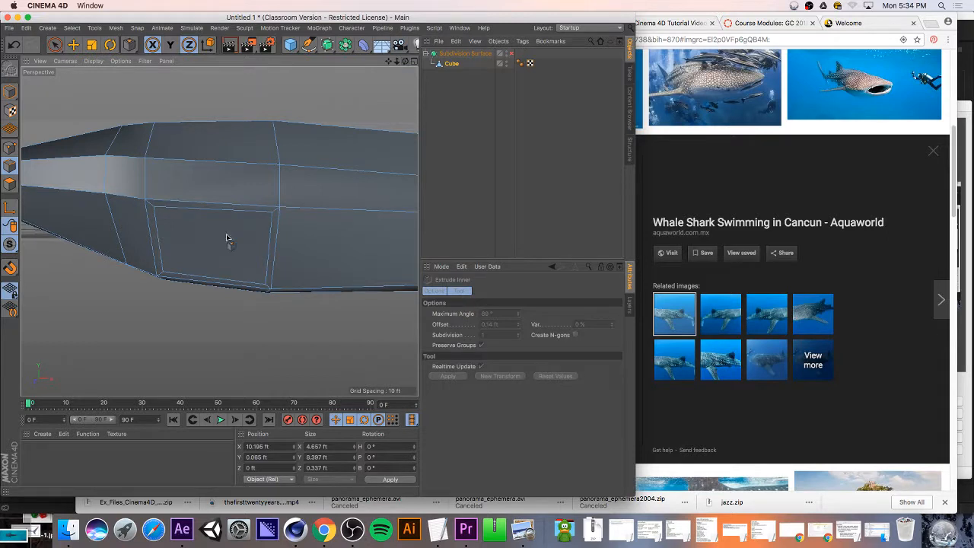
key(space)
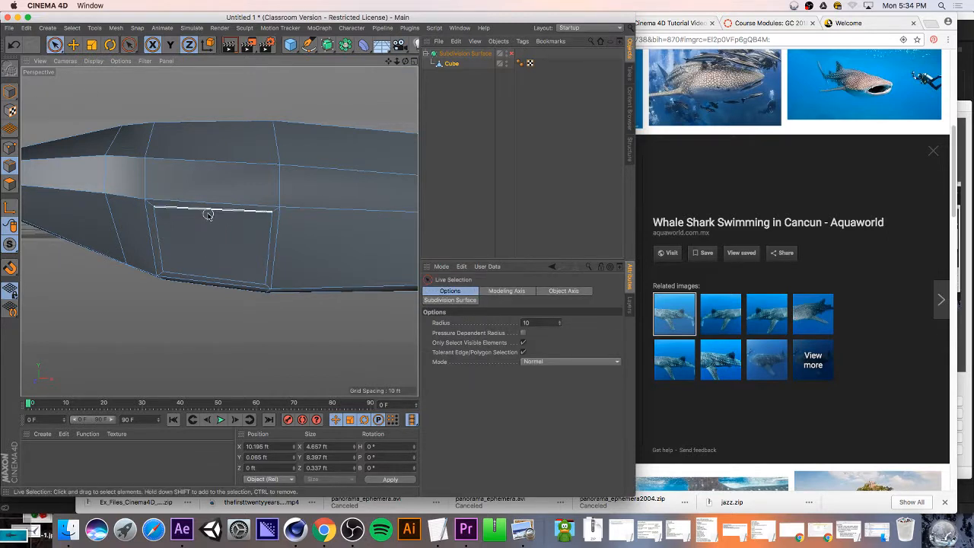
click(208, 214)
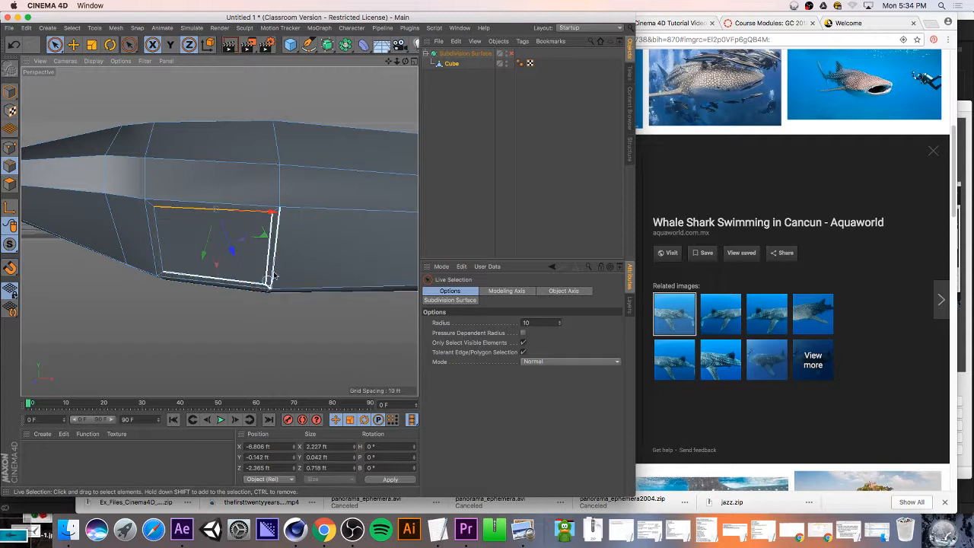
click(410, 62)
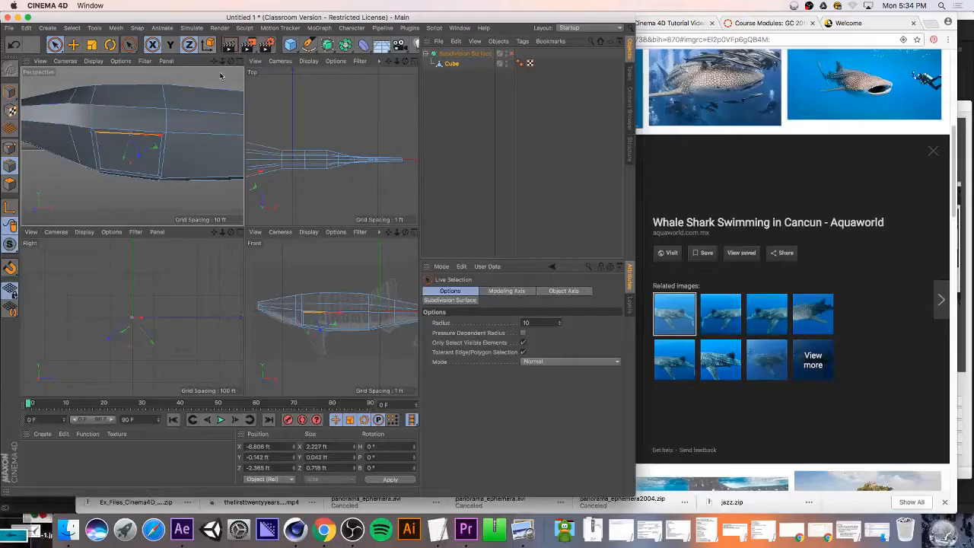
click(240, 62)
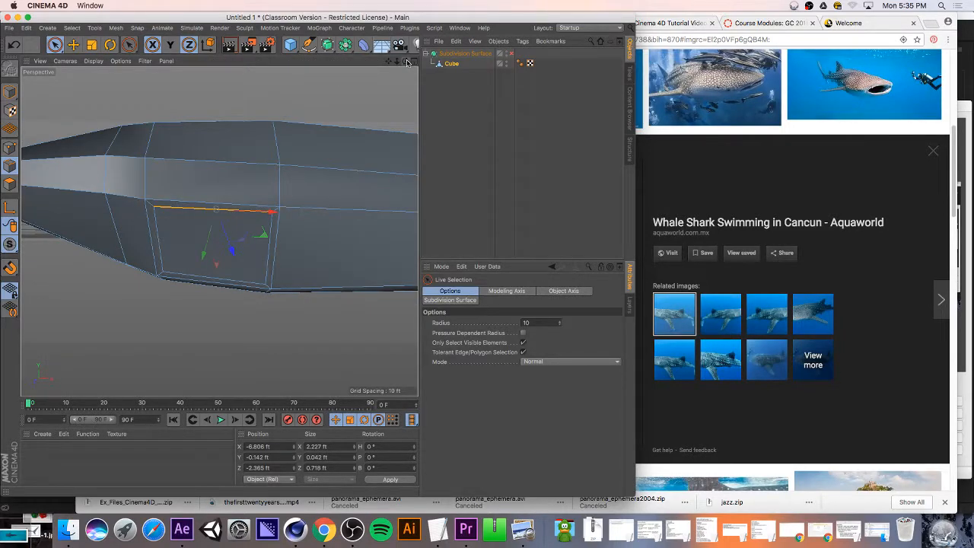
drag(406, 62, 343, 145)
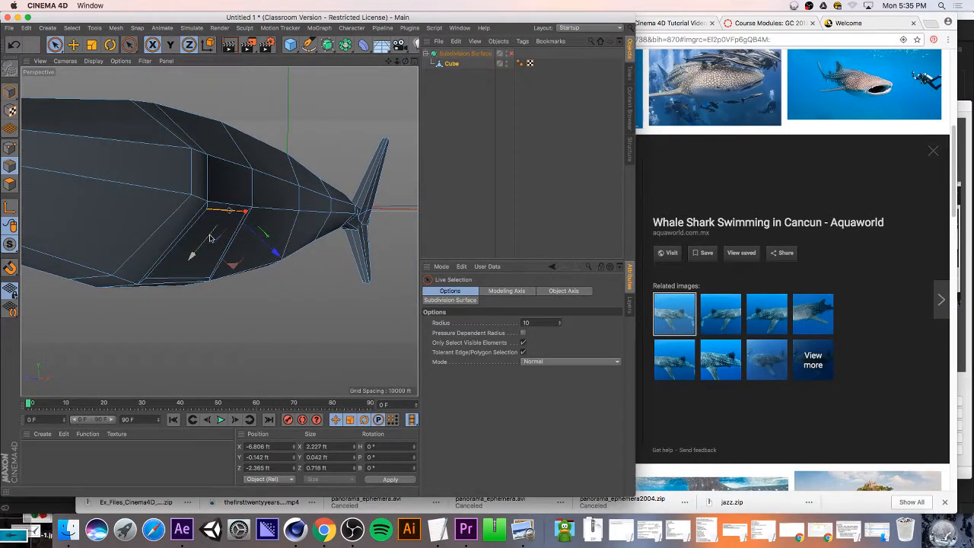
- Try to lower the inset's upper edge toward the belly by moving it and with the Slide tool, undoing each attempt
drag(211, 238, 186, 301)
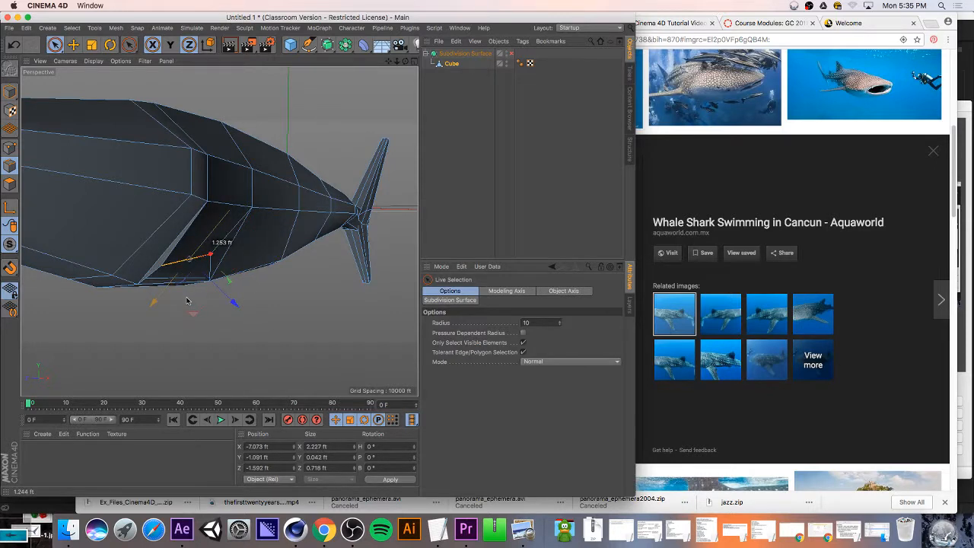
key(super+z)
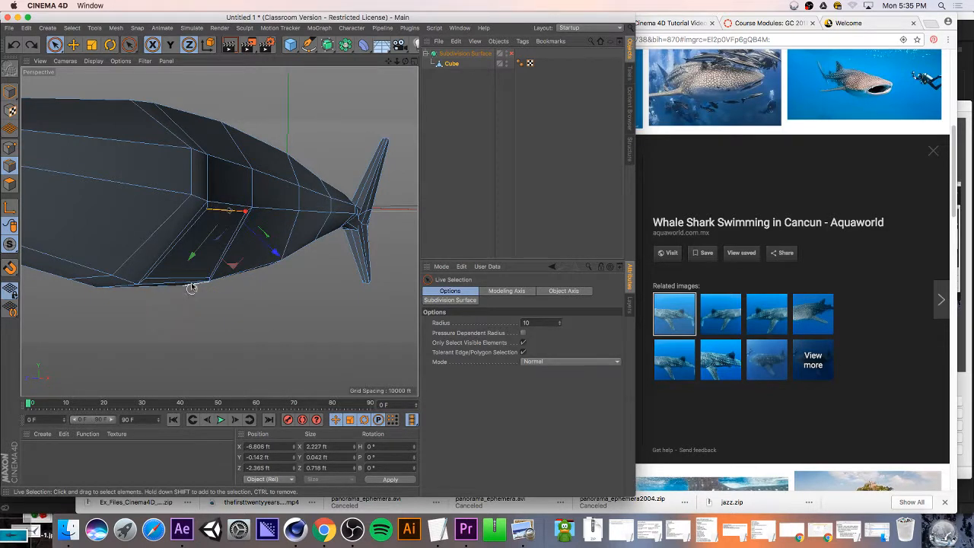
right_click(216, 211)
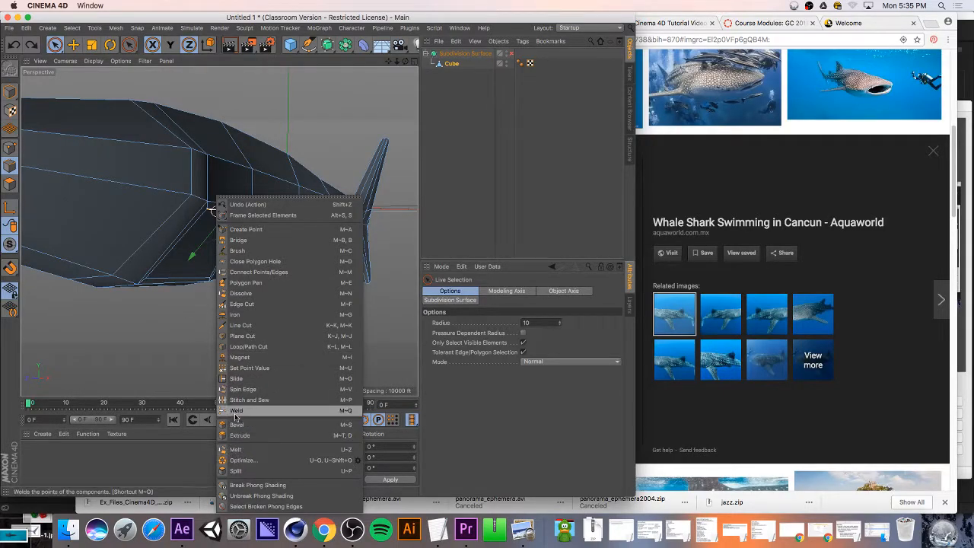
click(236, 378)
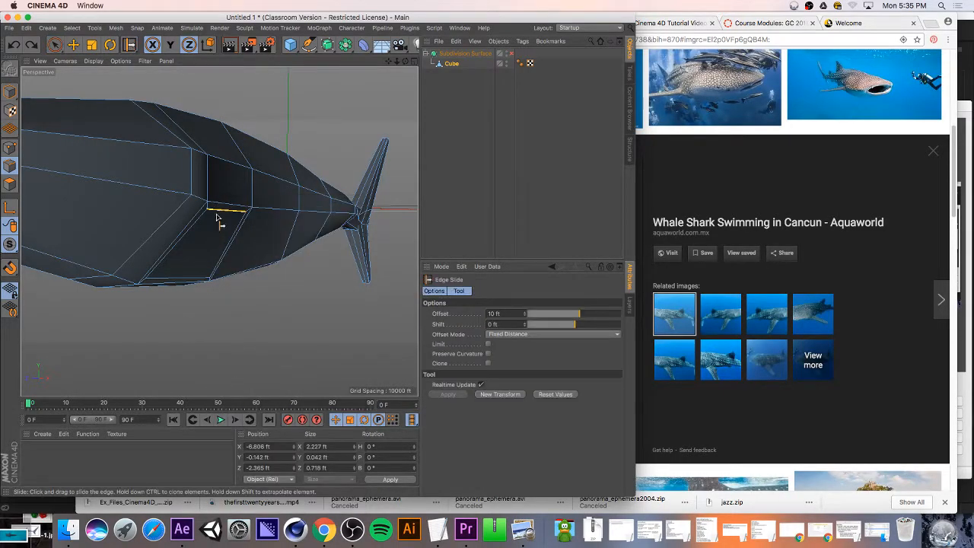
drag(217, 217, 222, 266)
key(super+z)
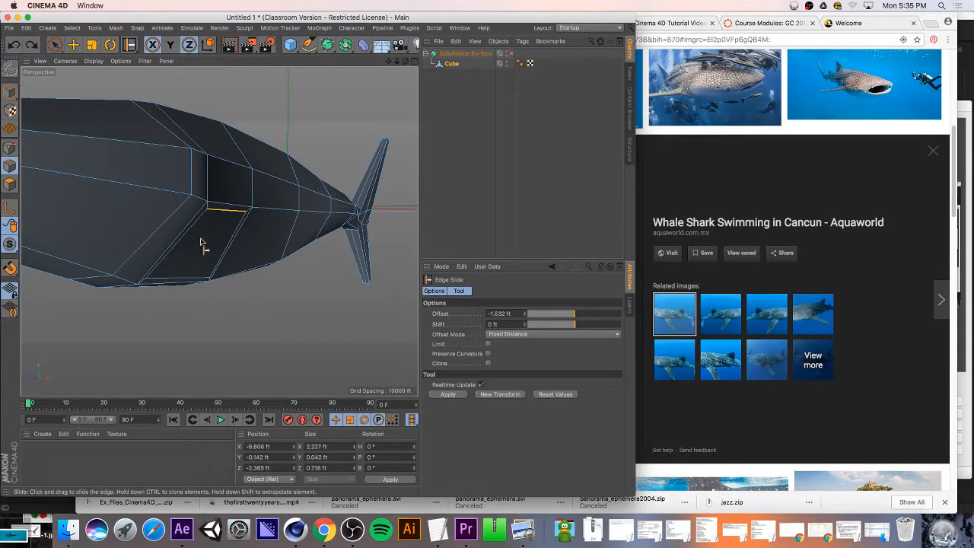
- Try to move the inset's upper edge down to about Y -1.211 ft with the Move tool
key(e)
drag(213, 240, 186, 318)
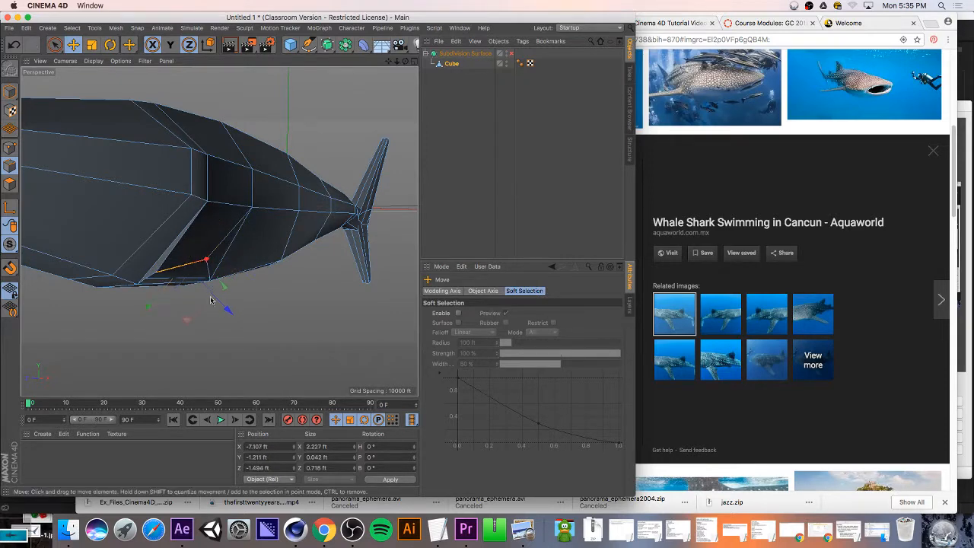
scroll(218, 231, up, 8)
alt+drag(218, 231, 219, 231)
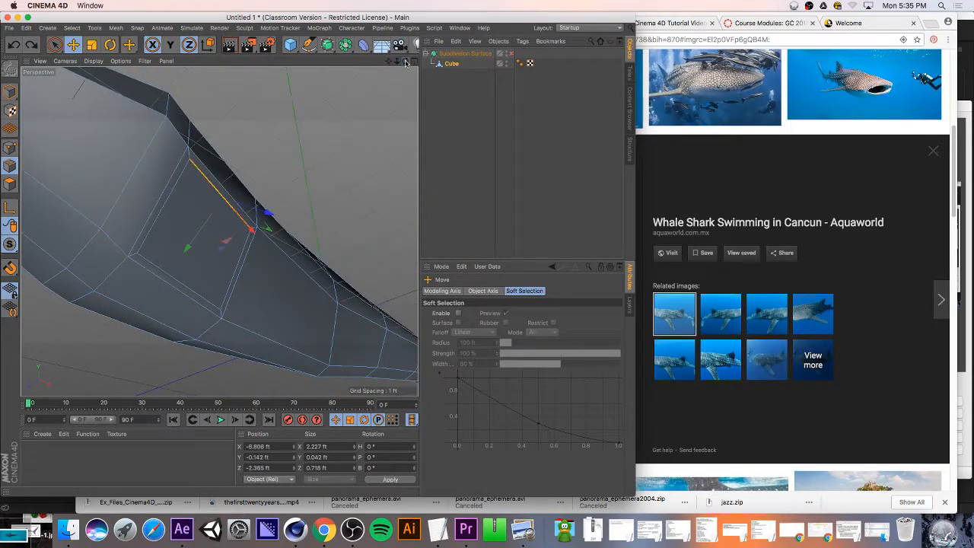
- Lower the inset's upper edge toward the belly with the Slide tool, settling at an offset of about -1.405 ft
right_click(213, 190)
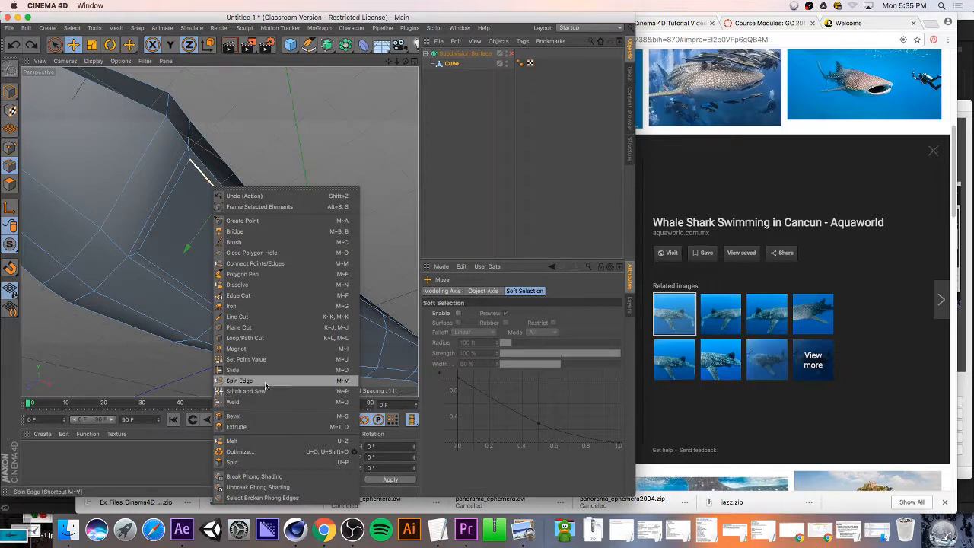
click(240, 370)
drag(216, 199, 199, 296)
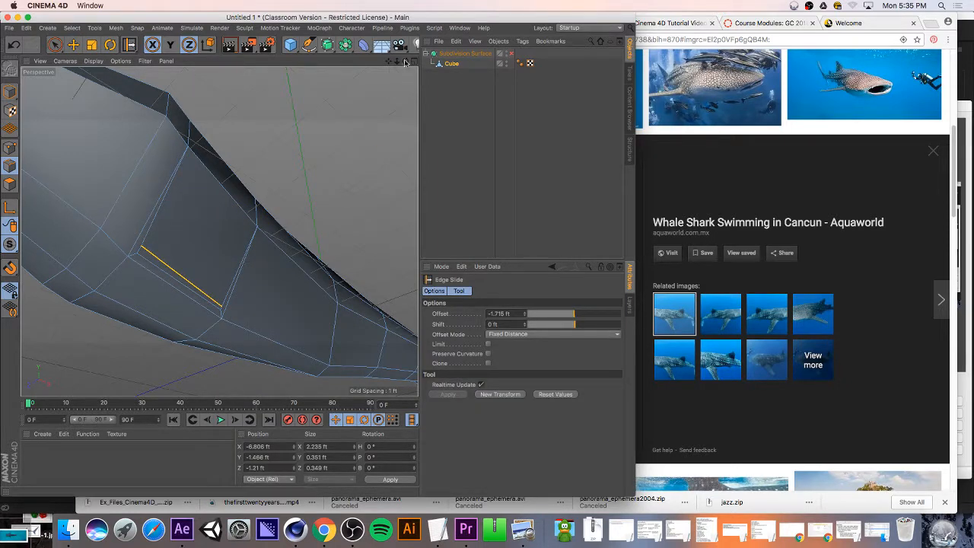
drag(405, 61, 219, 232)
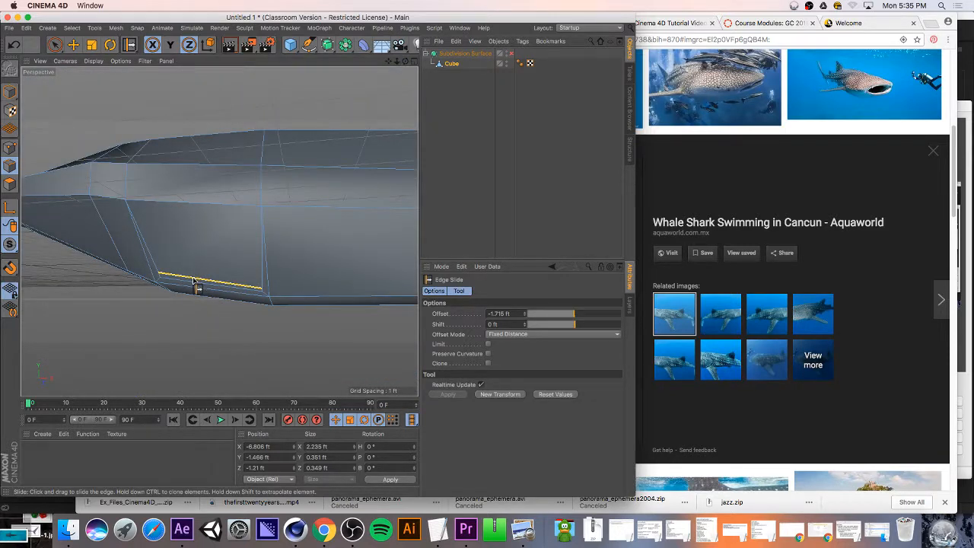
drag(193, 281, 196, 268)
drag(406, 61, 218, 232)
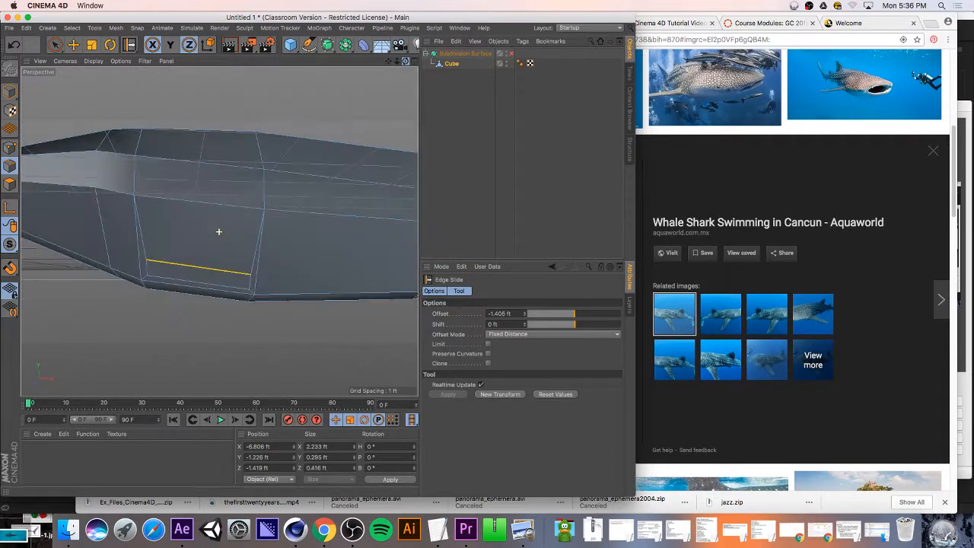
- Slide the inset's rear side edge forward at an offset of about -0.512 ft and show all four views
click(251, 283)
drag(251, 283, 227, 282)
click(414, 64)
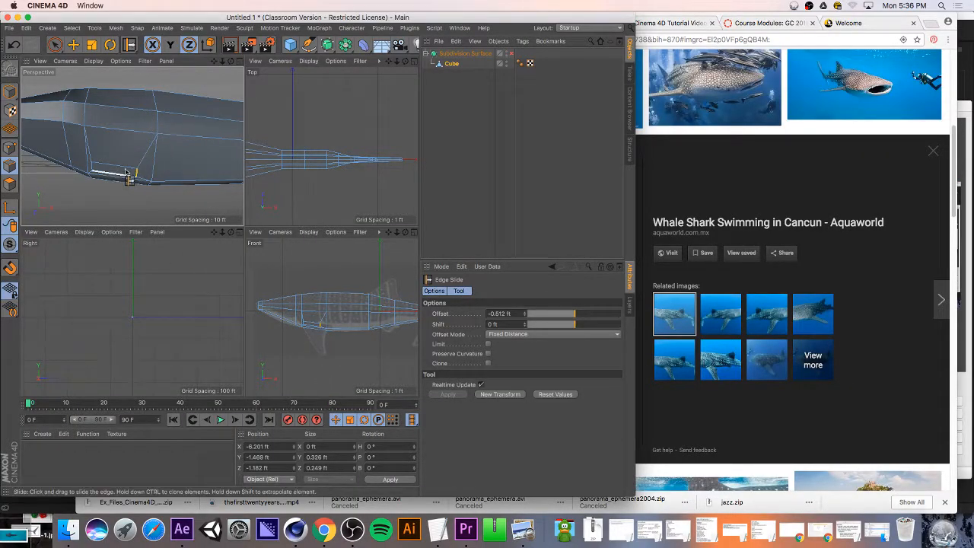
- Examine the inset polygon's shape and placement on the body in polygon mode, in the Top and Perspective views
click(10, 183)
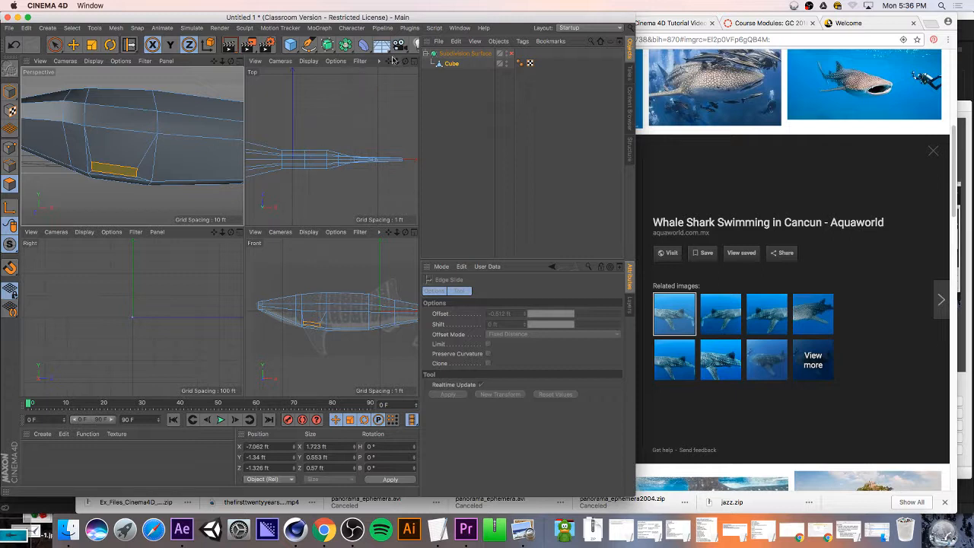
scroll(330, 147, up, 5)
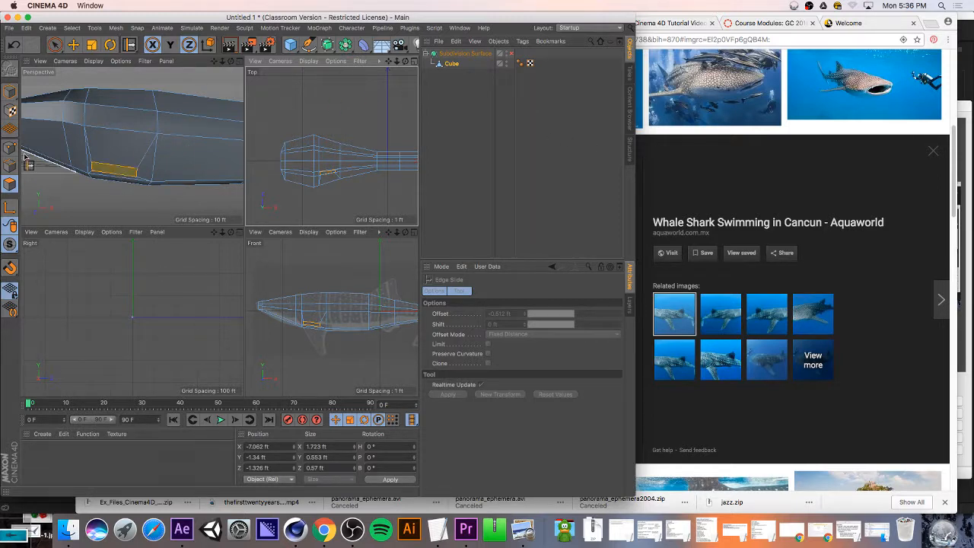
key(s)
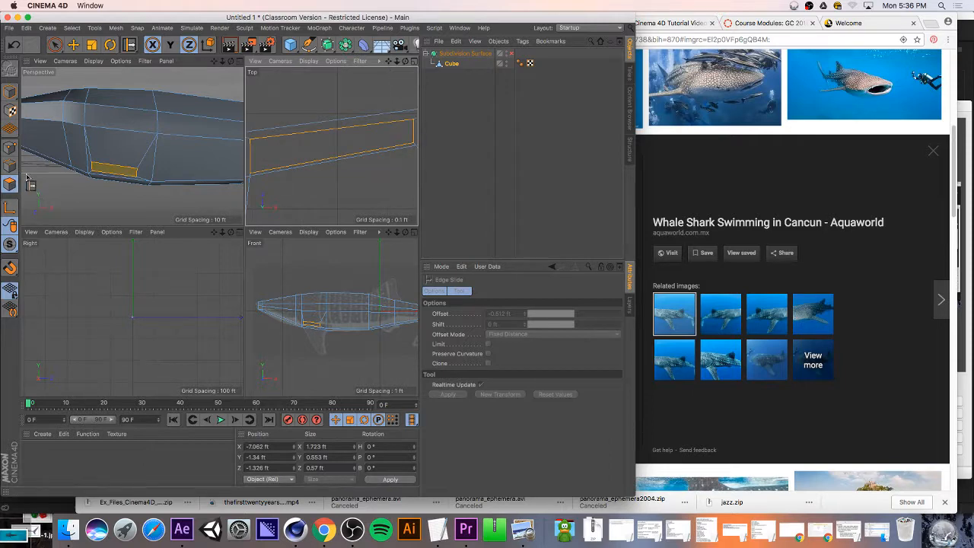
click(146, 175)
key(s)
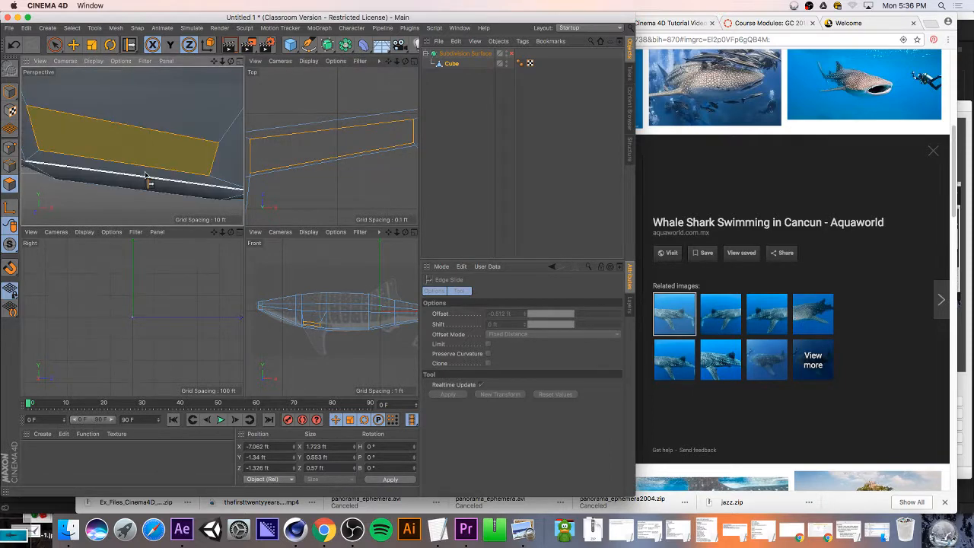
scroll(125, 149, down, 10)
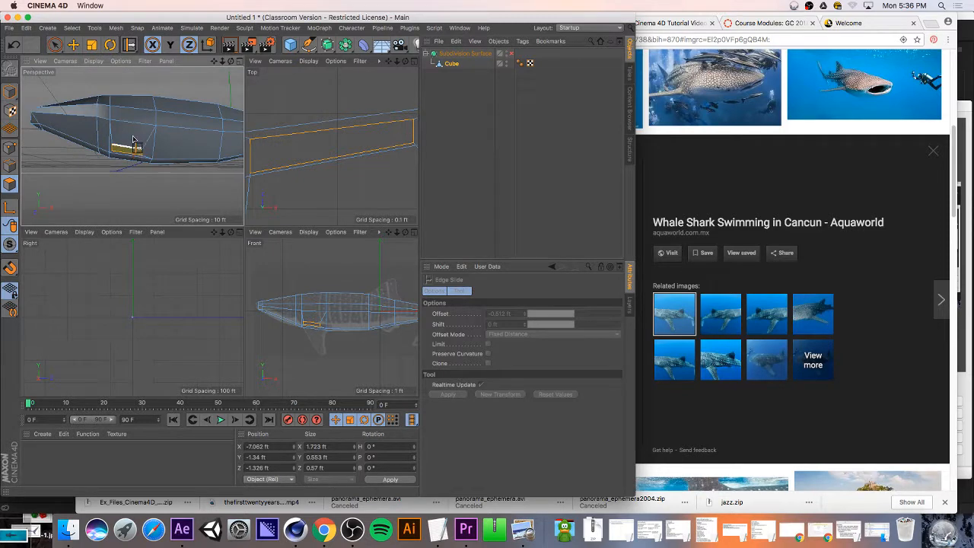
- In edge mode, slide the inset's rear edge by about 0.042 ft and its upper edge up by about 0.922 ft
click(10, 166)
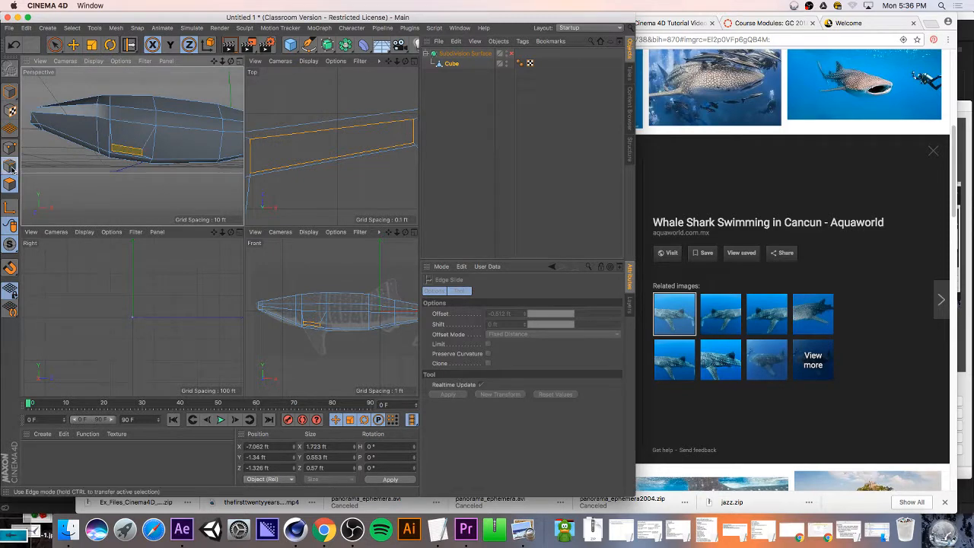
drag(133, 154, 139, 153)
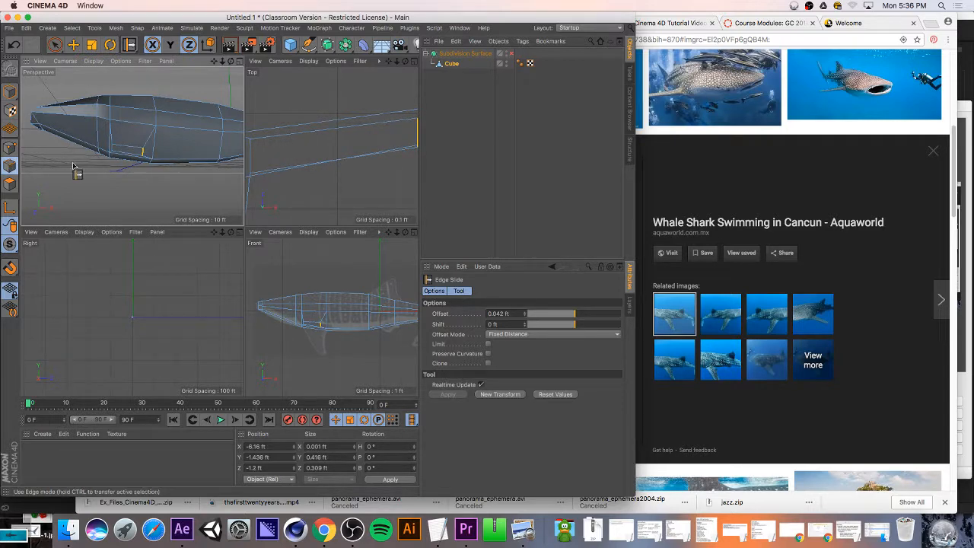
click(138, 153)
drag(125, 150, 131, 138)
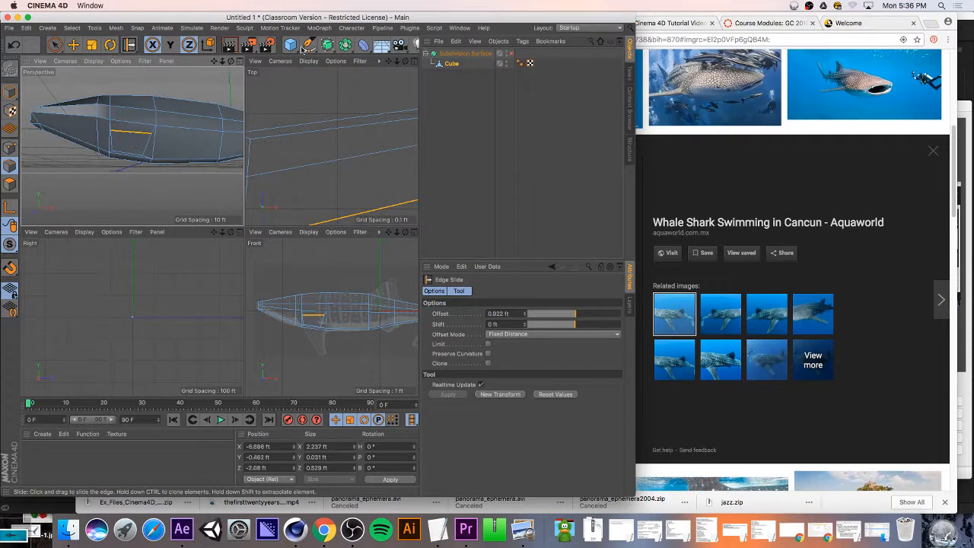
- Check the fin position in the whale shark photos in Chrome, then slide the inset's lower edge up at an offset of about -1.181 ft
drag(231, 61, 375, 47)
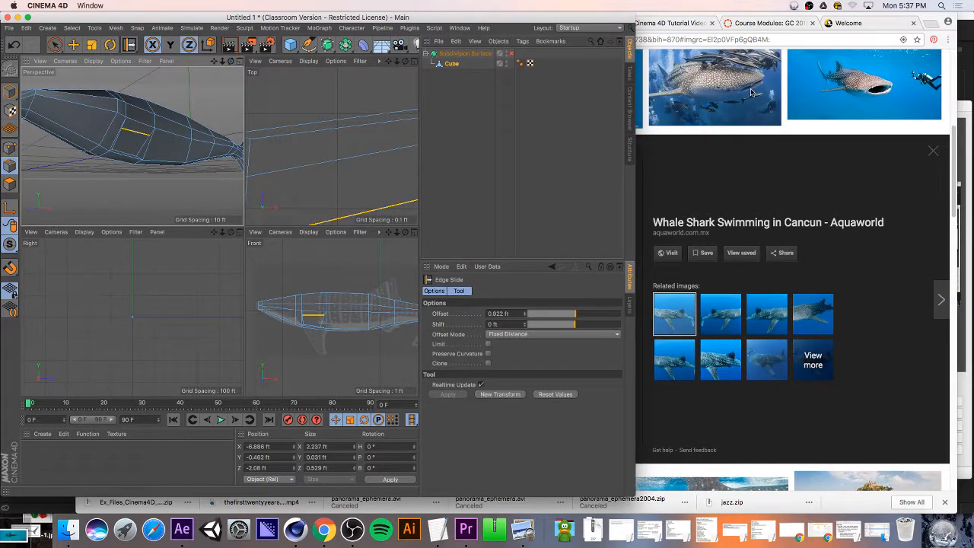
click(723, 172)
scroll(501, 228, down, 5)
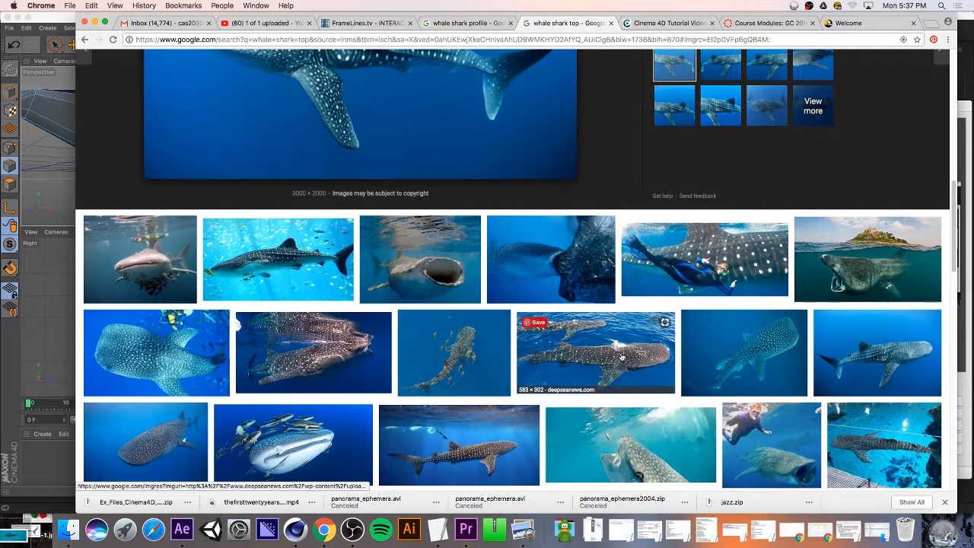
click(46, 186)
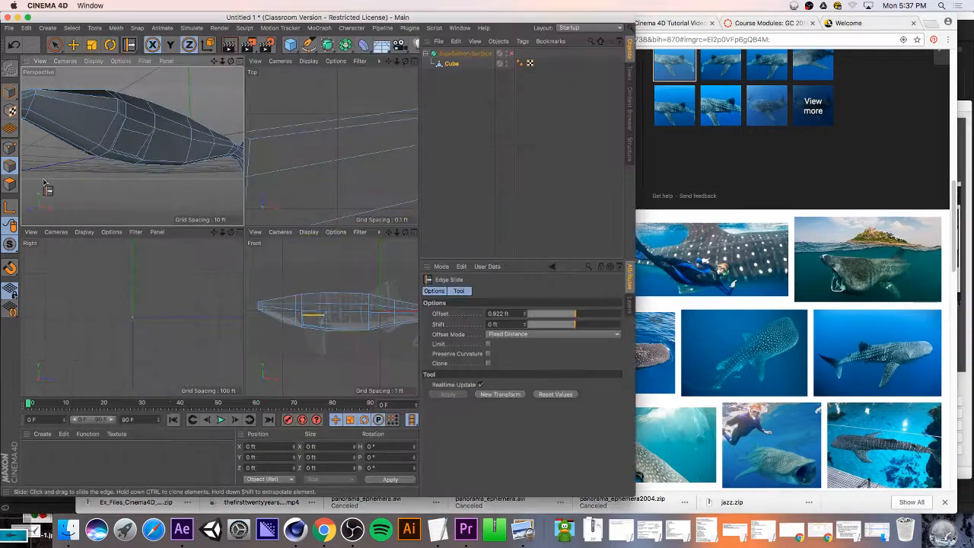
click(127, 155)
drag(127, 155, 134, 138)
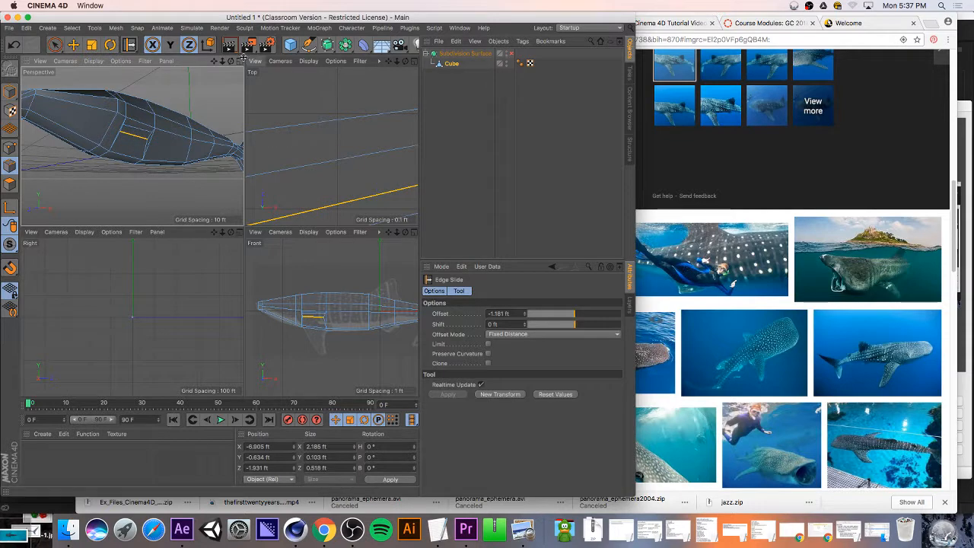
- Compare the body with the whale shark photos again and slide the inset's lower edge at an offset of about -0.187 ft
drag(232, 63, 161, 64)
click(705, 173)
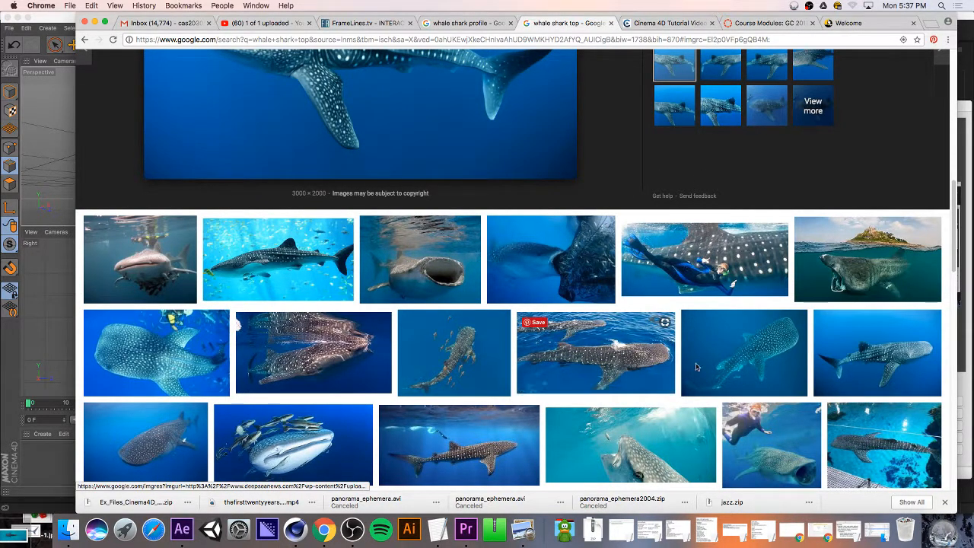
click(72, 142)
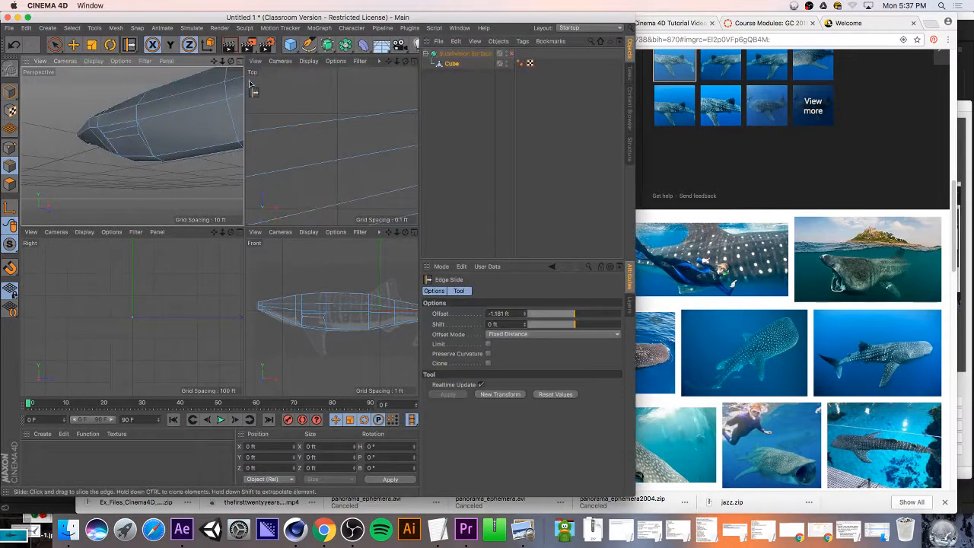
alt+drag(132, 146, 140, 149)
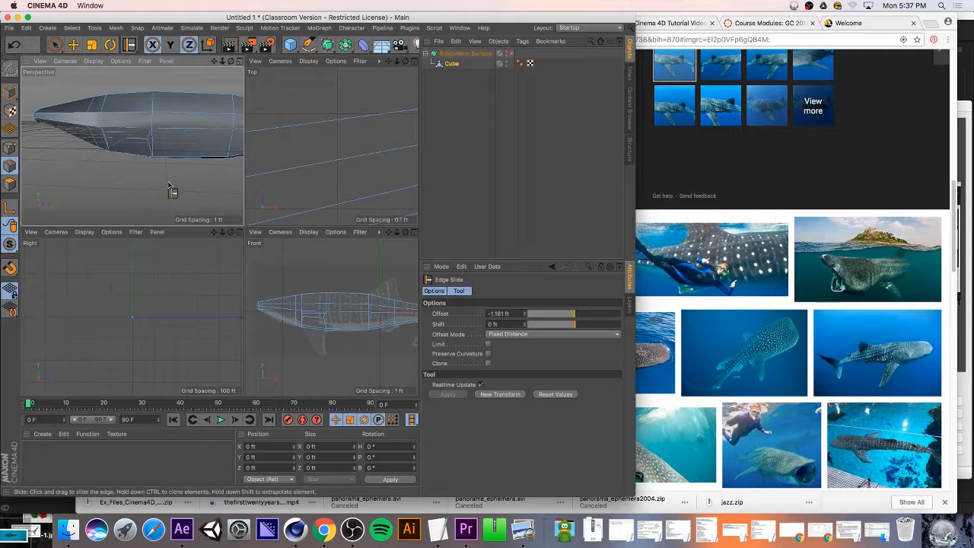
drag(127, 141, 130, 143)
click(238, 61)
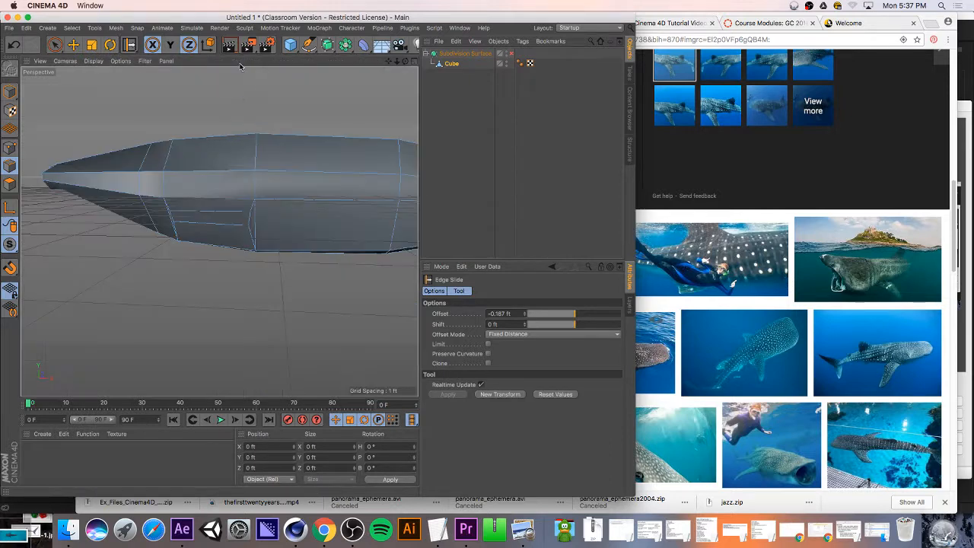
- Extrude the inset side polygon outward by about 2.589 ft to form the side fin
click(10, 183)
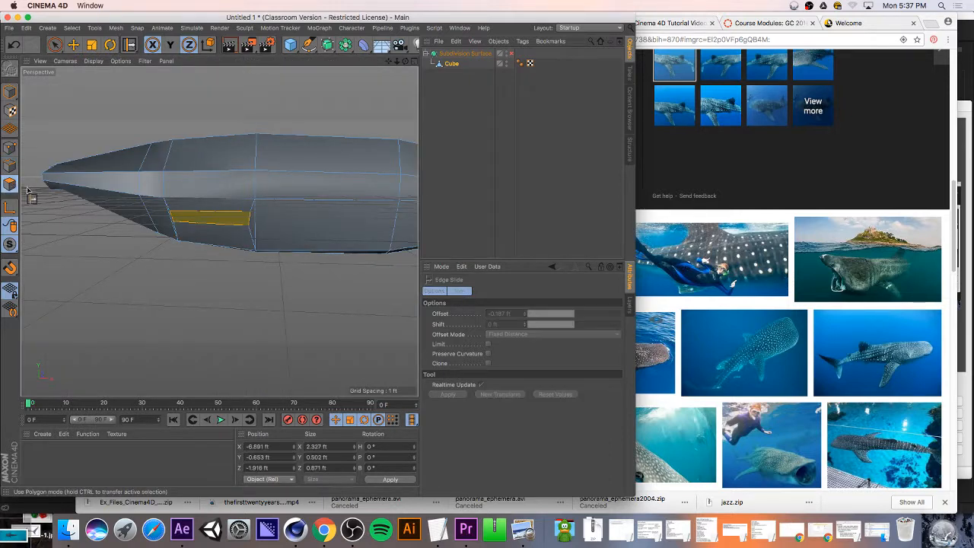
click(221, 220)
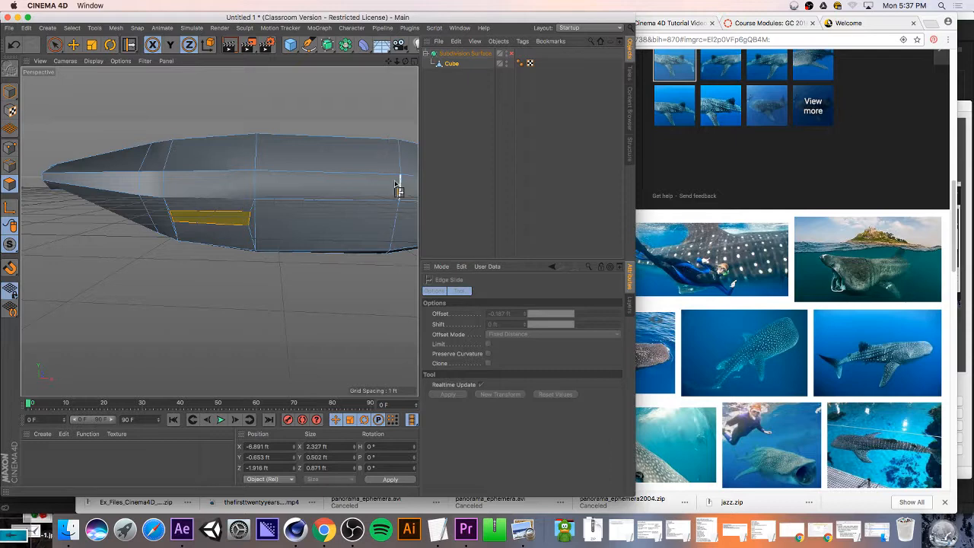
key(s)
key(d)
scroll(274, 276, down, 10)
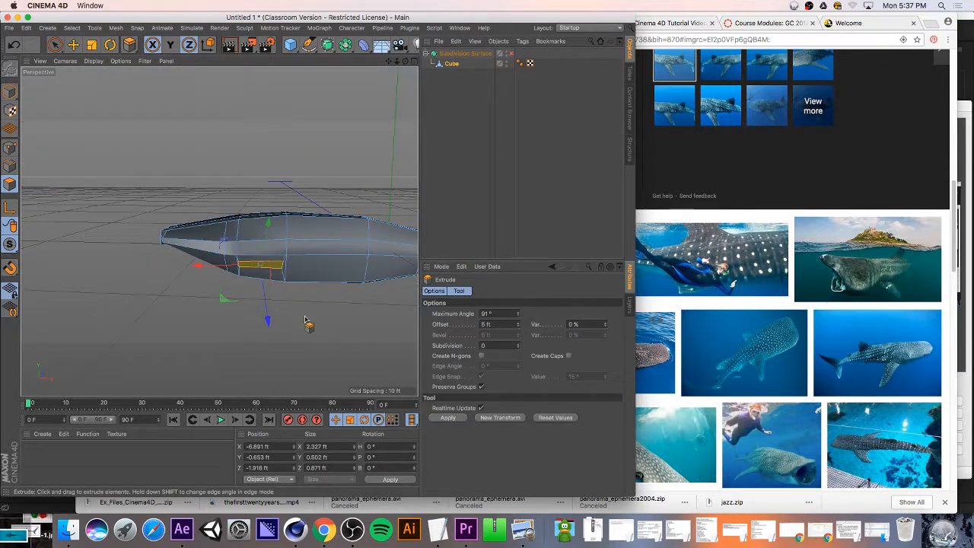
drag(304, 320, 335, 320)
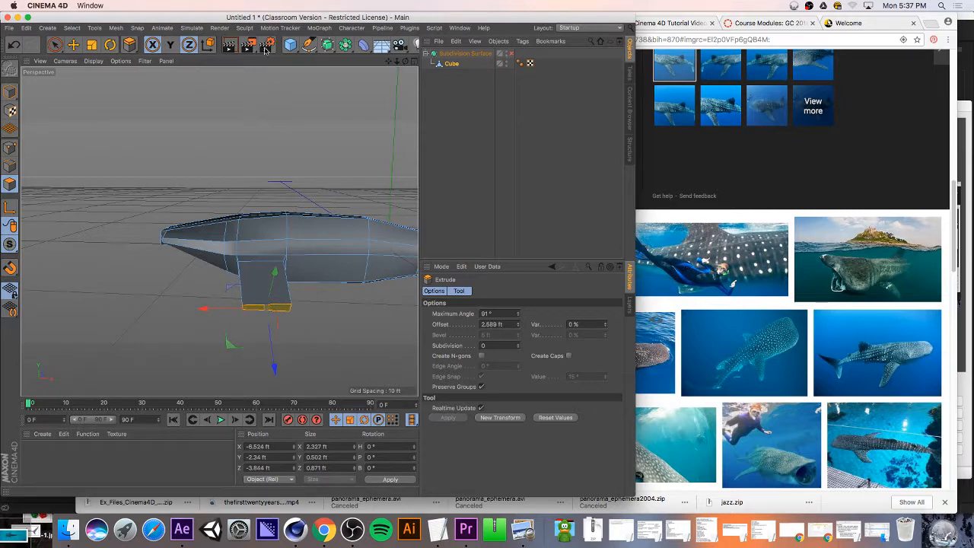
- Open the header5.jpg top-view reference and lengthen the fin by moving its end polygon outward to about Y -3.717 ft, Z -5.417 ft
middle_click(411, 95)
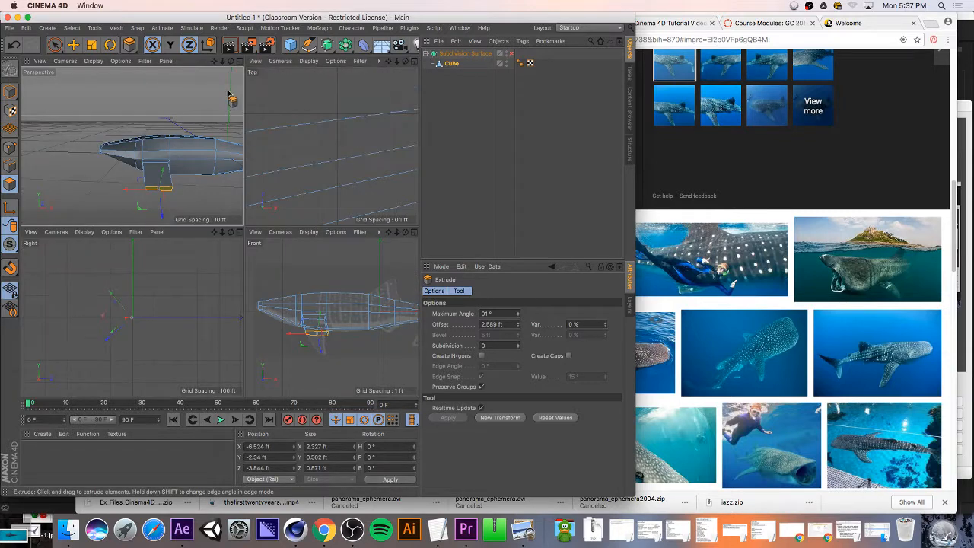
scroll(351, 122, down, 6)
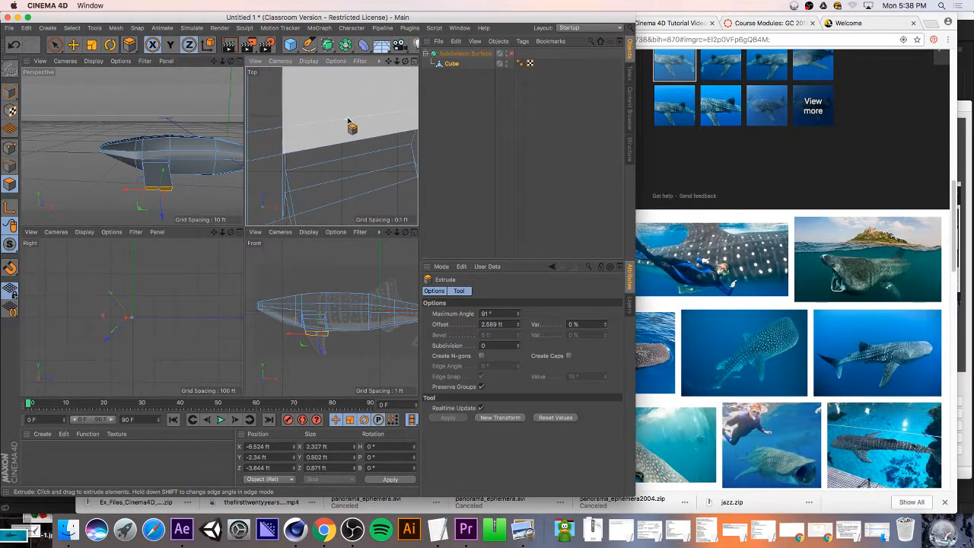
scroll(350, 120, down, 2)
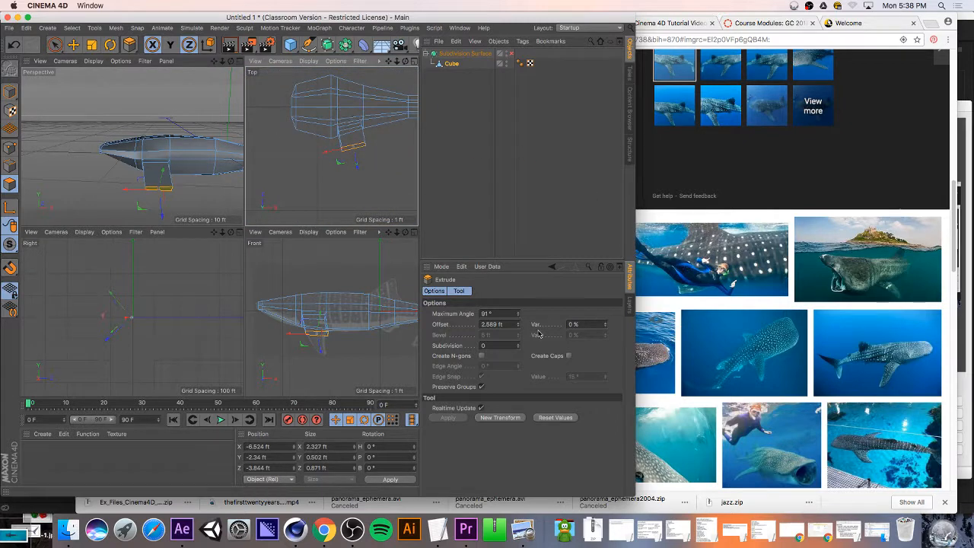
double_click(16, 537)
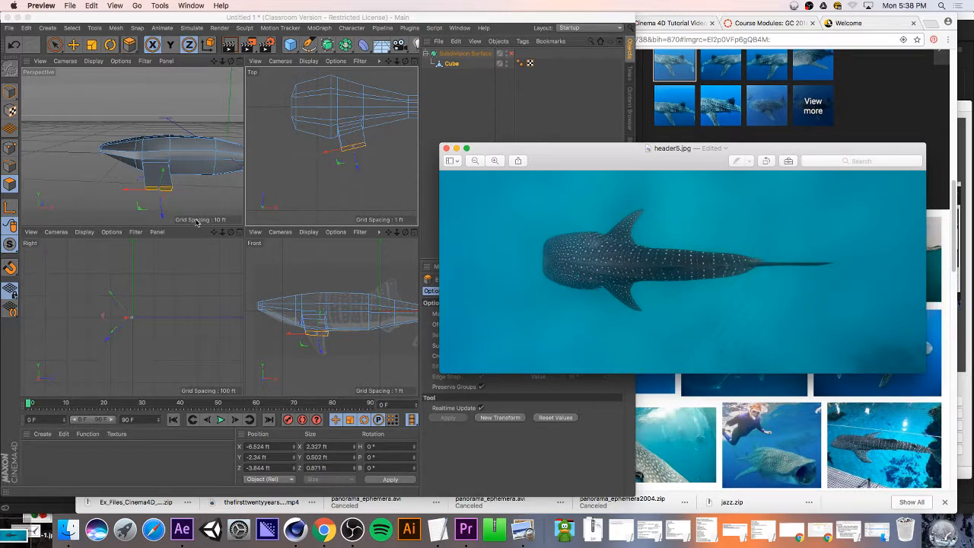
drag(162, 217, 165, 241)
- Add two loop cuts around the fin of the Cube, one near its base at about 7% and one along its length at about 55%
click(660, 164)
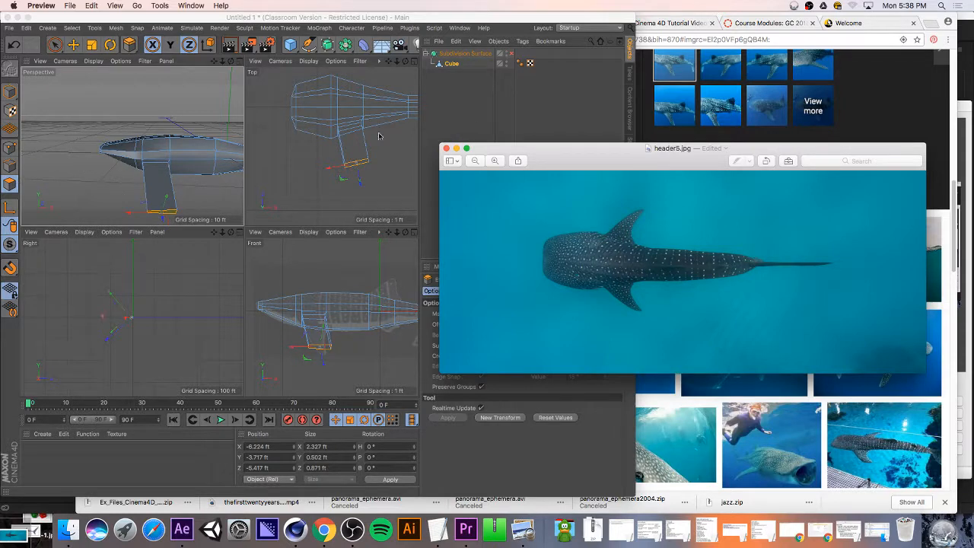
click(455, 114)
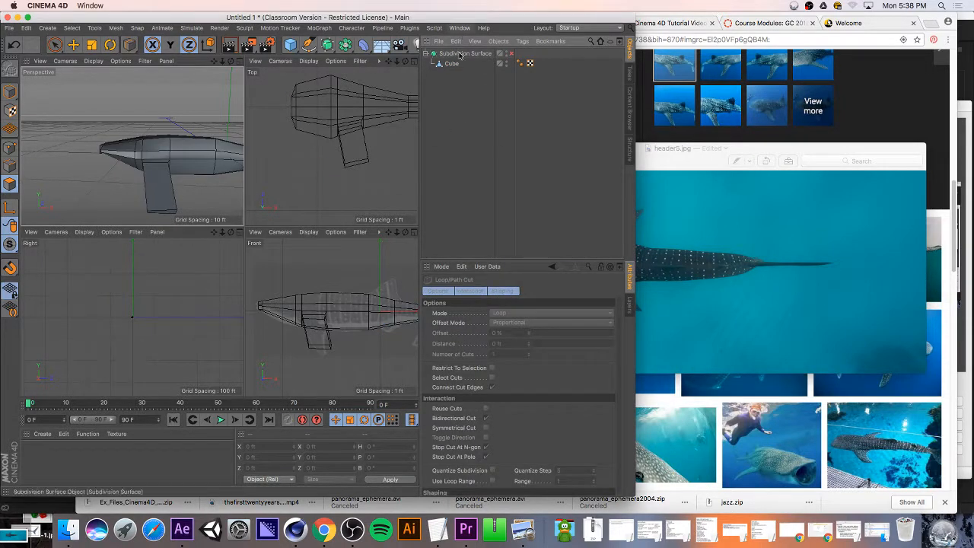
key(u)
key(l)
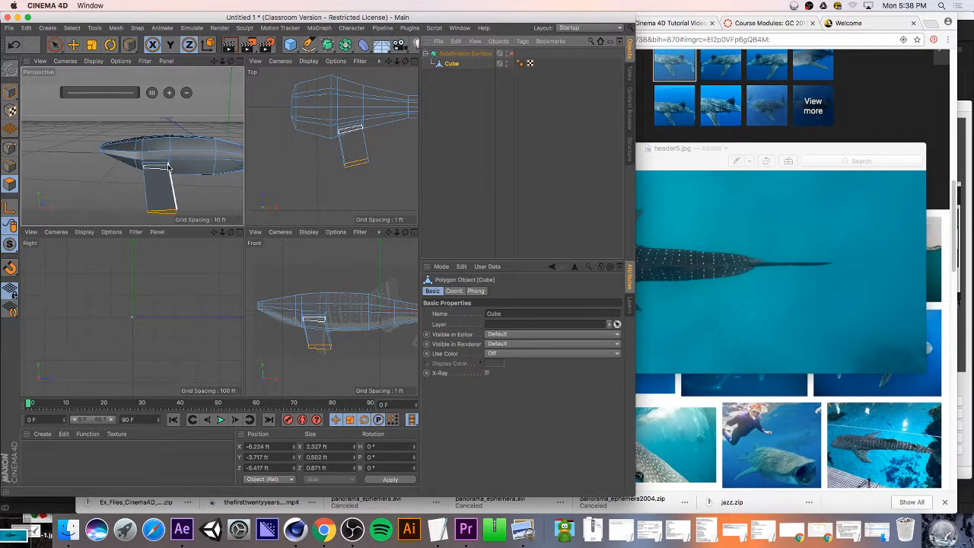
click(169, 165)
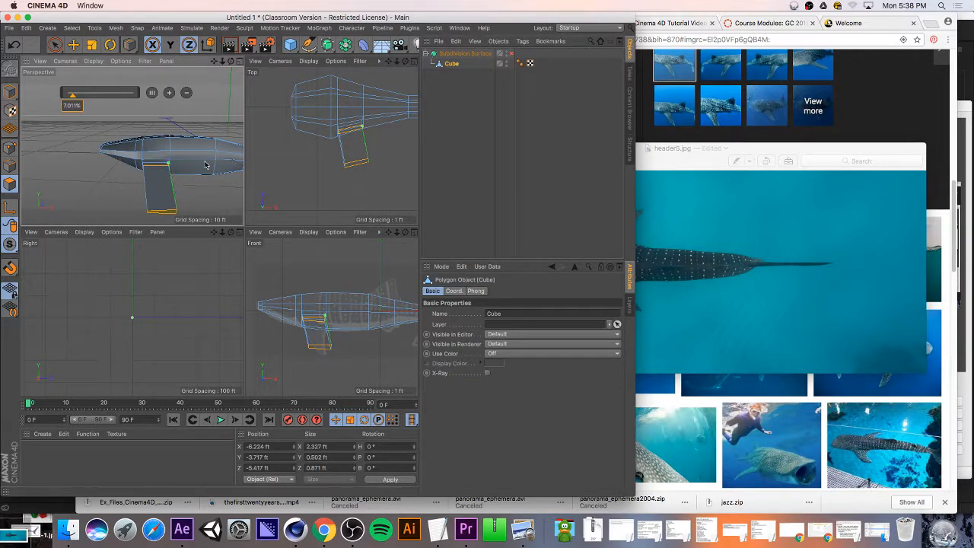
click(172, 189)
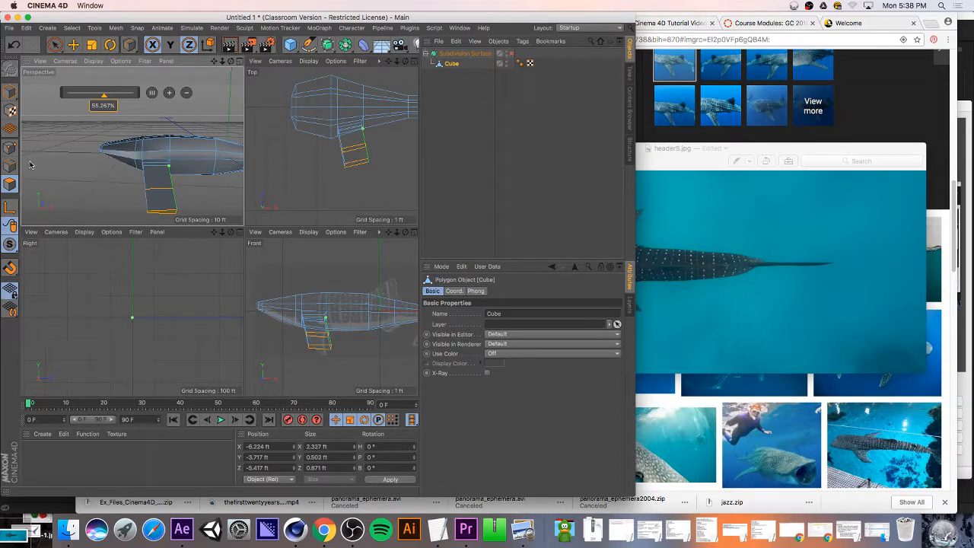
- Switch to edge editing and select the edge loop around the fin close to its base
key(u)
key(l)
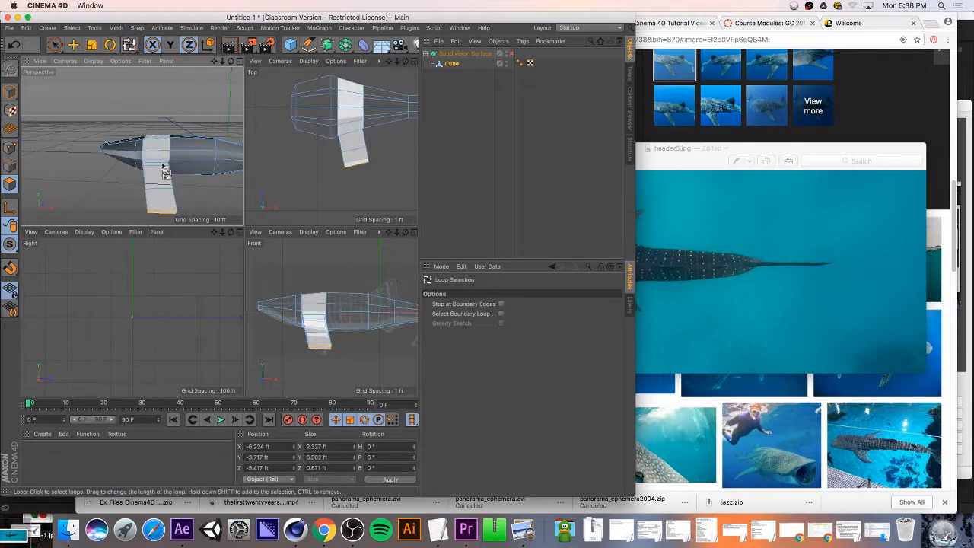
click(10, 165)
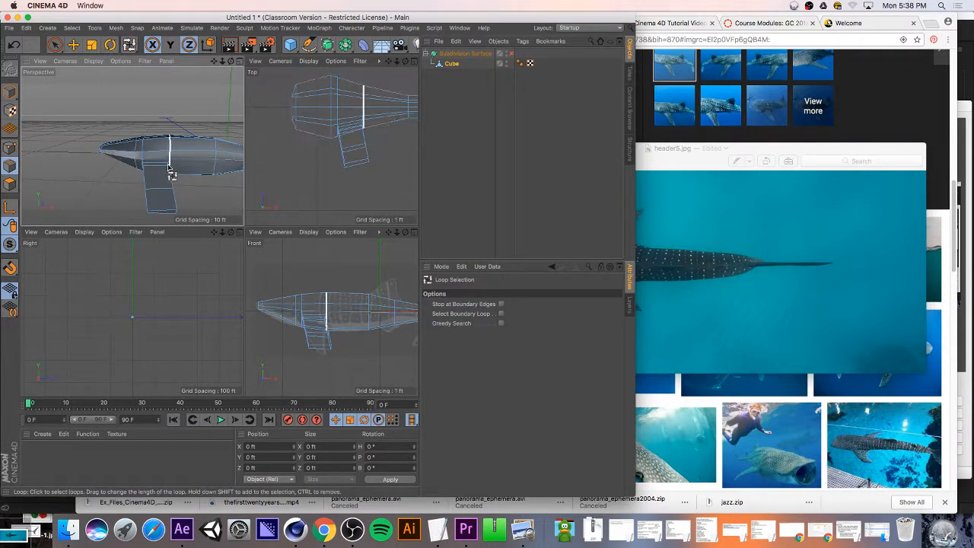
click(162, 172)
click(239, 60)
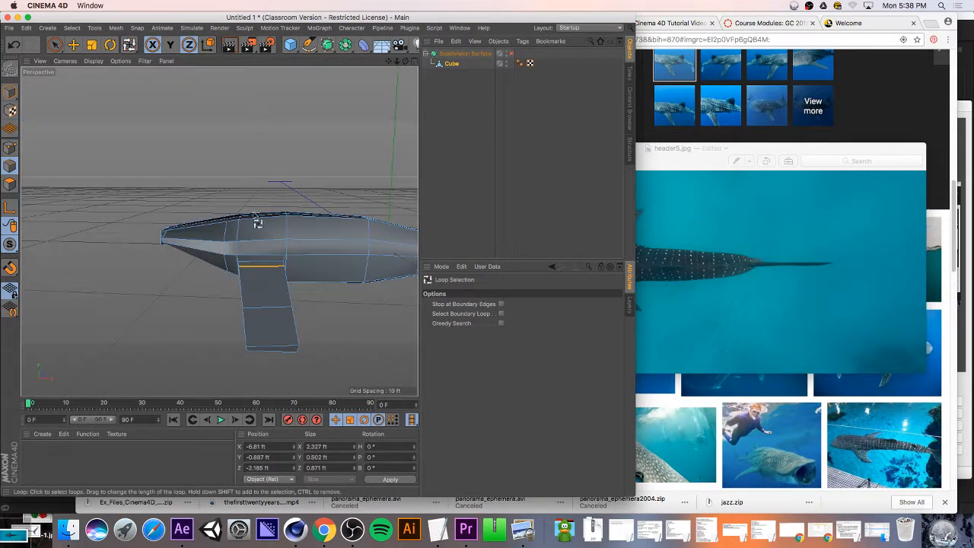
drag(406, 61, 335, 29)
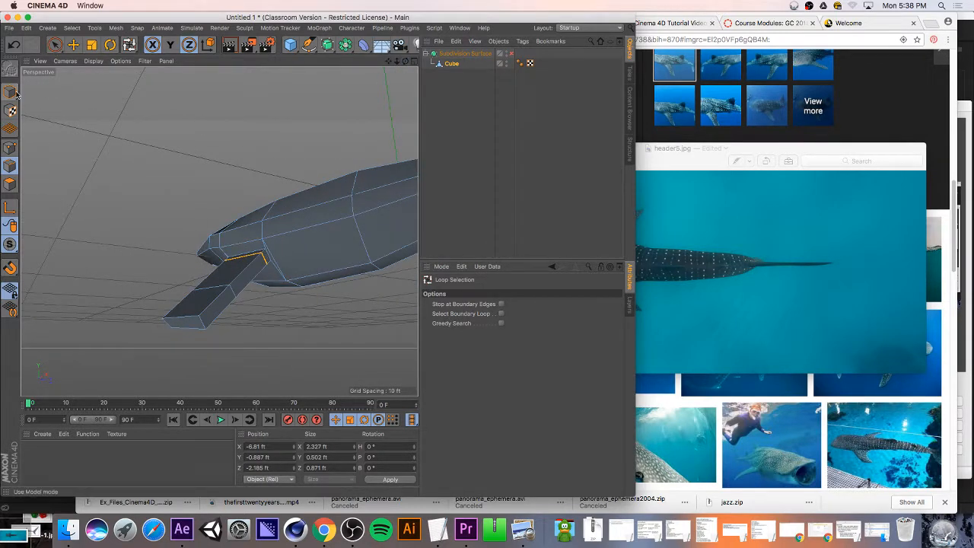
- Select the rear edge of the fin's base and move it toward the tail to about X -4.594 ft, Z -1.697 ft
click(55, 45)
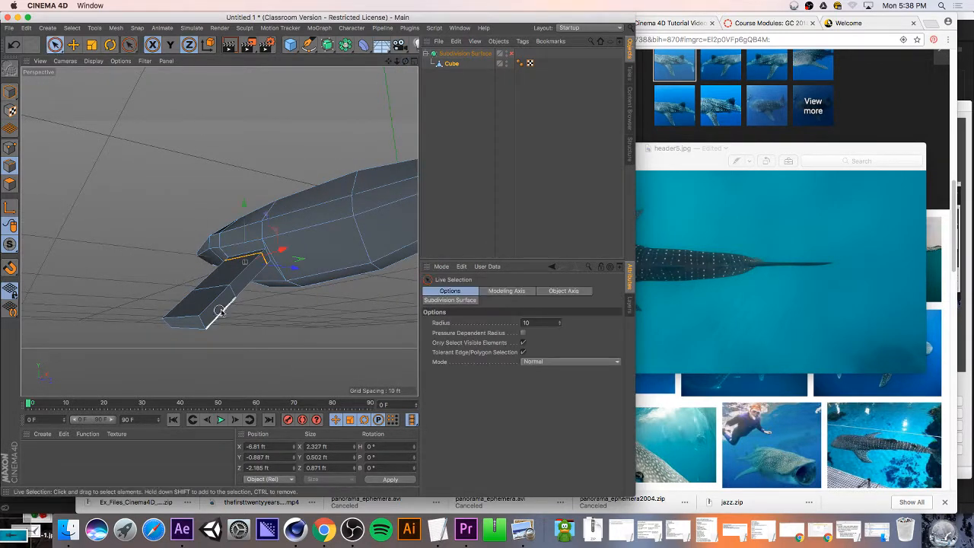
scroll(260, 265, up, 5)
scroll(257, 266, up, 3)
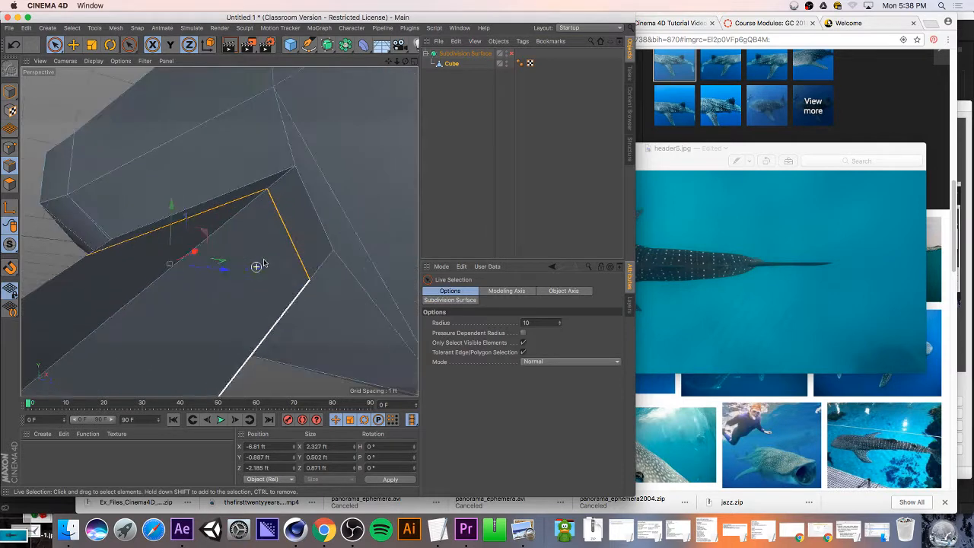
click(282, 376)
click(278, 219)
scroll(276, 228, down, 8)
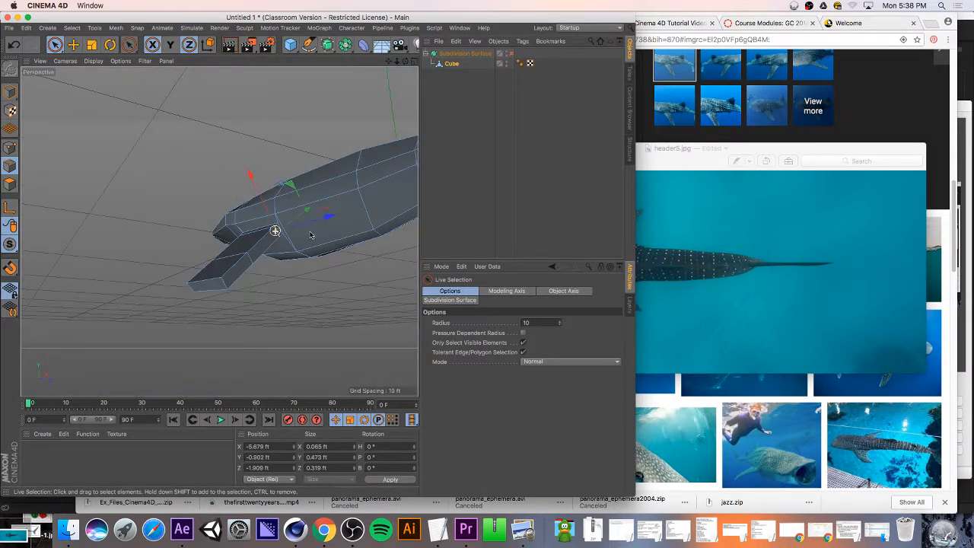
drag(328, 219, 345, 214)
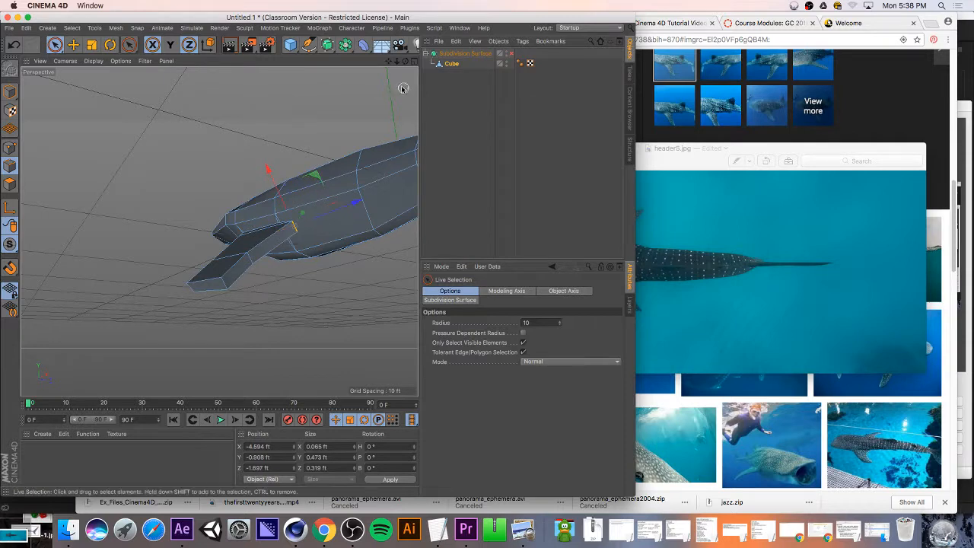
- Scale the fin's rear base edge down to about 0.272 ft in Y and 0.183 ft in Z
drag(406, 62, 372, 81)
key(t)
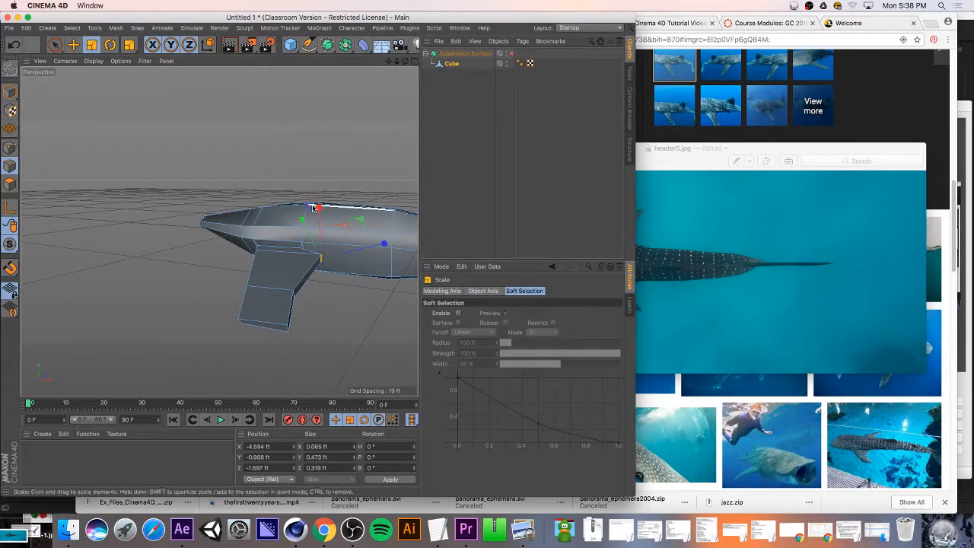
drag(319, 204, 319, 228)
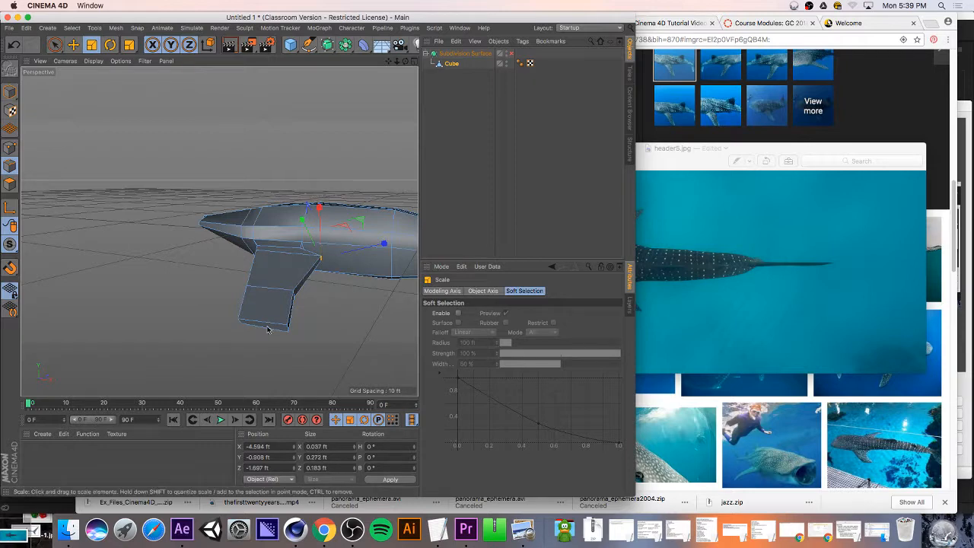
click(284, 292)
key(e)
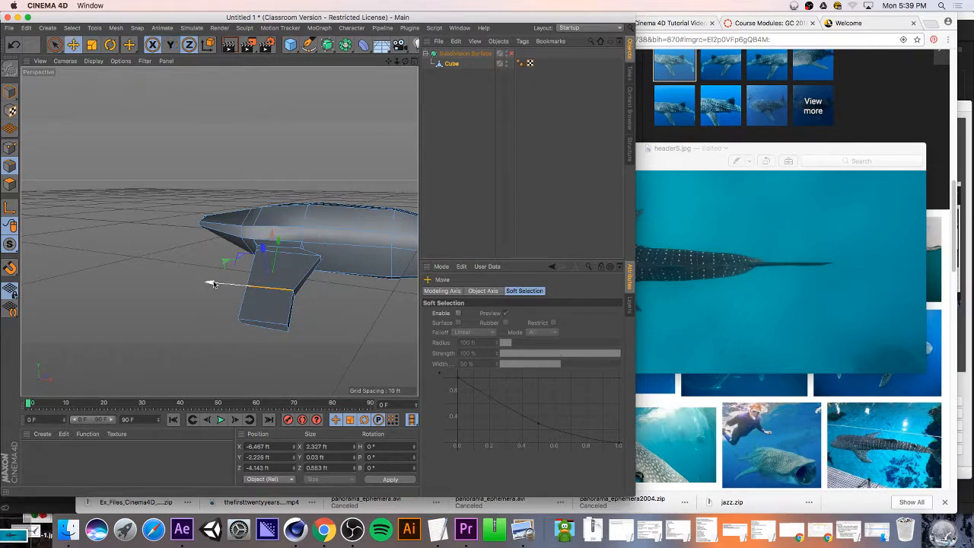
drag(214, 284, 228, 284)
key(super+z)
- Select the edge loop midway along the fin and move it slightly toward the tail along X
key(u)
key(l)
click(261, 291)
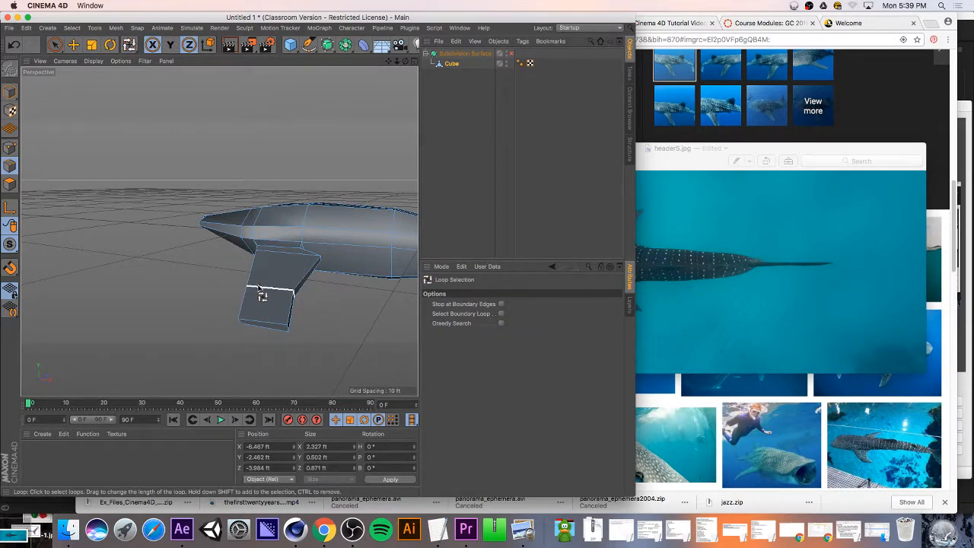
key(e)
drag(322, 303, 338, 303)
- Select the edge loop at the fin's end and scale it to about 0.543 ft in X and 0.268 ft in Y
click(279, 323)
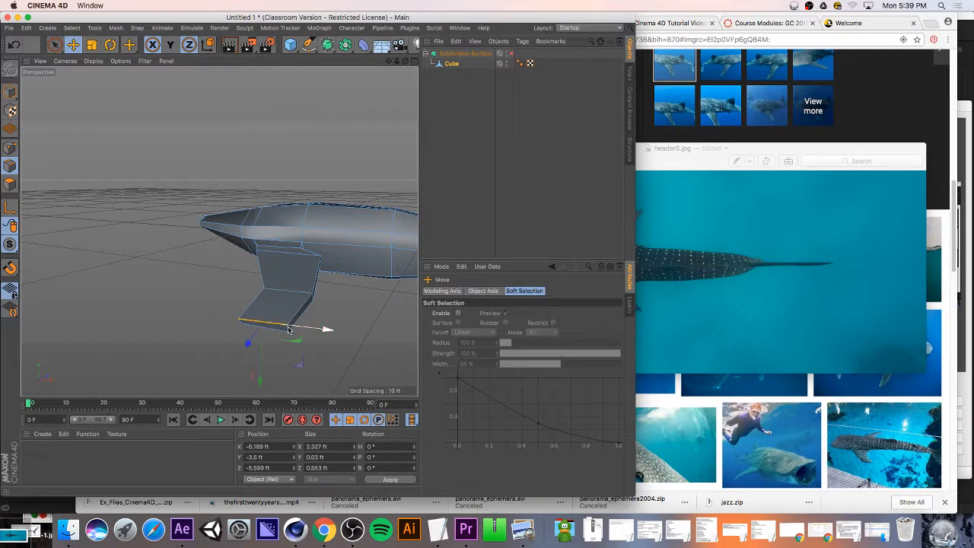
key(u)
key(l)
click(282, 327)
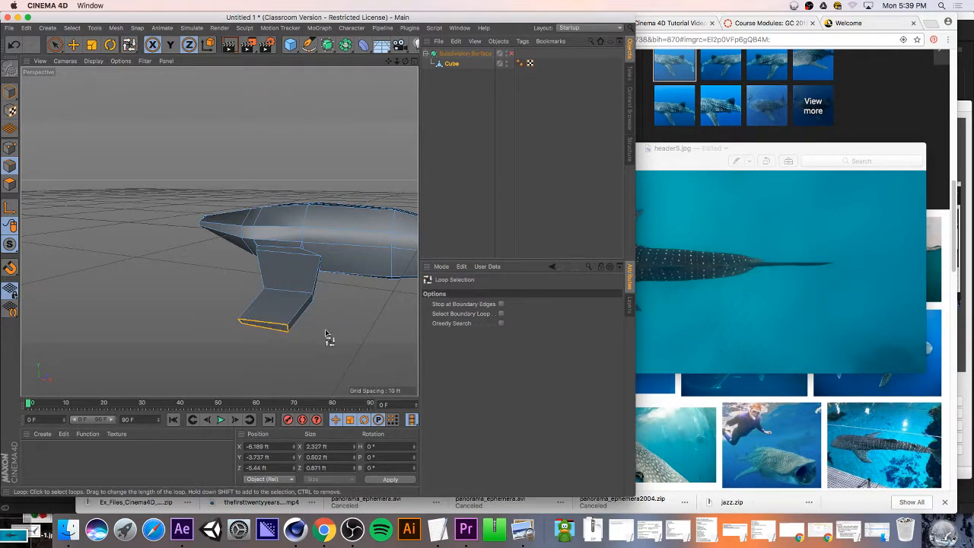
key(t)
drag(326, 335, 274, 344)
scroll(263, 320, up, 5)
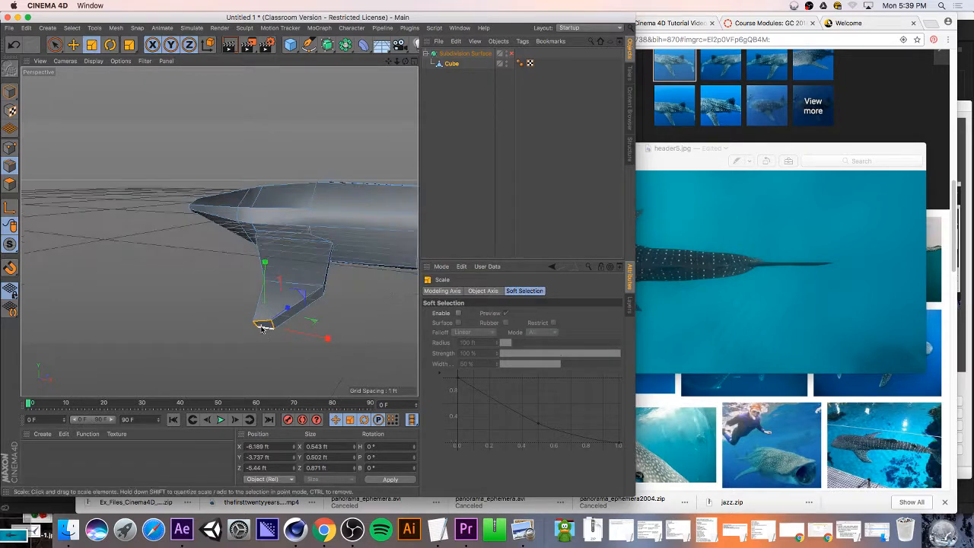
drag(270, 262, 271, 308)
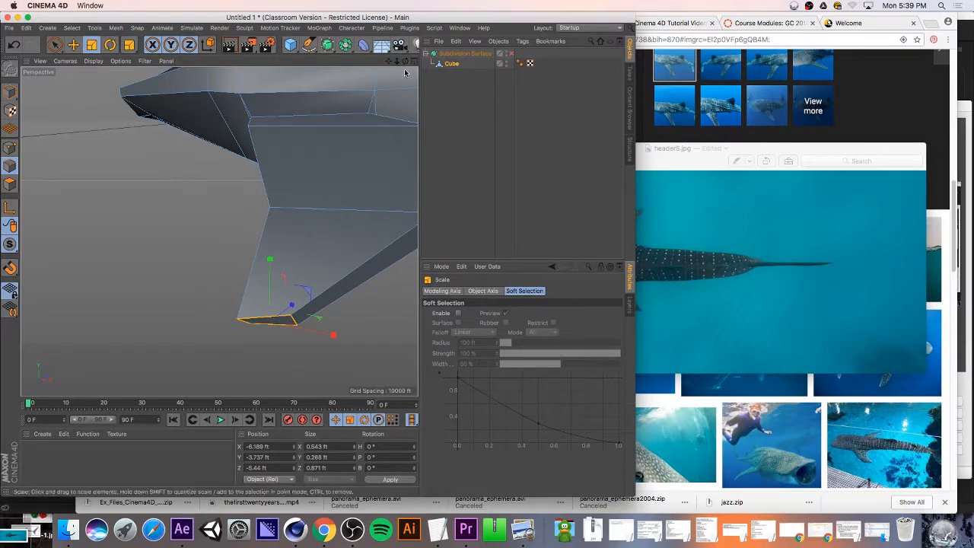
- Sweep the fin's tip back toward the tail by moving its end loop to about X -4.03 ft
drag(405, 61, 394, 111)
key(e)
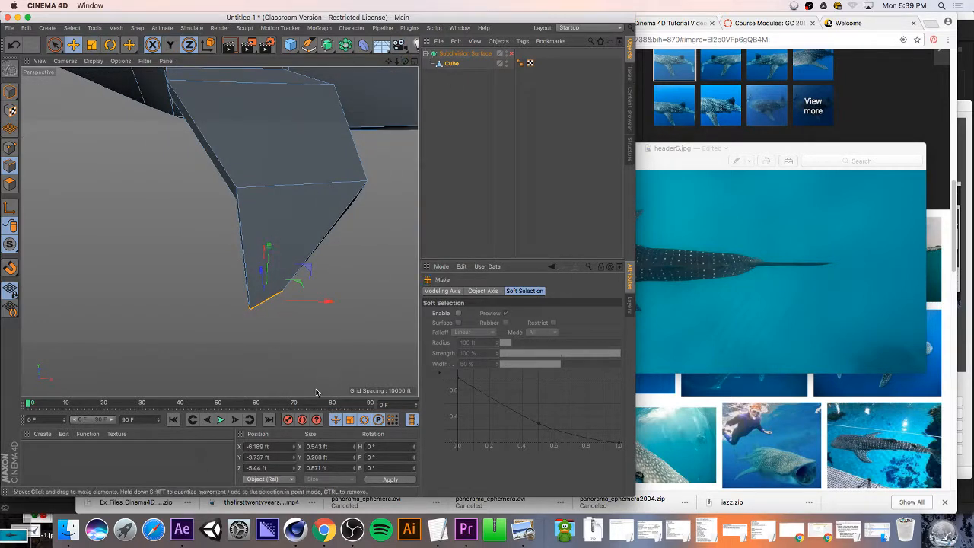
drag(327, 302, 464, 302)
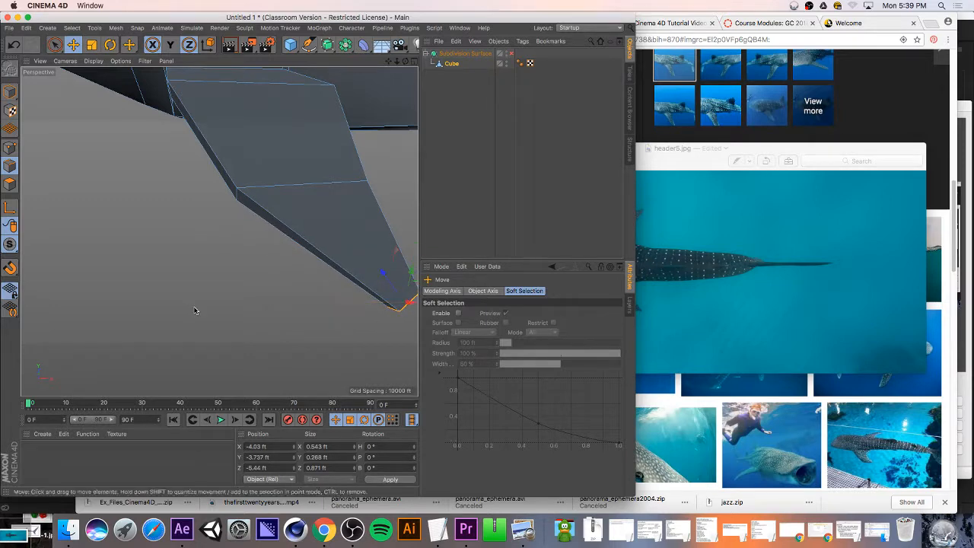
- Preview the fin with the Subdivision Surface on, compare its shape with header5.jpg, and turn the smoothing off again
scroll(196, 309, down, 10)
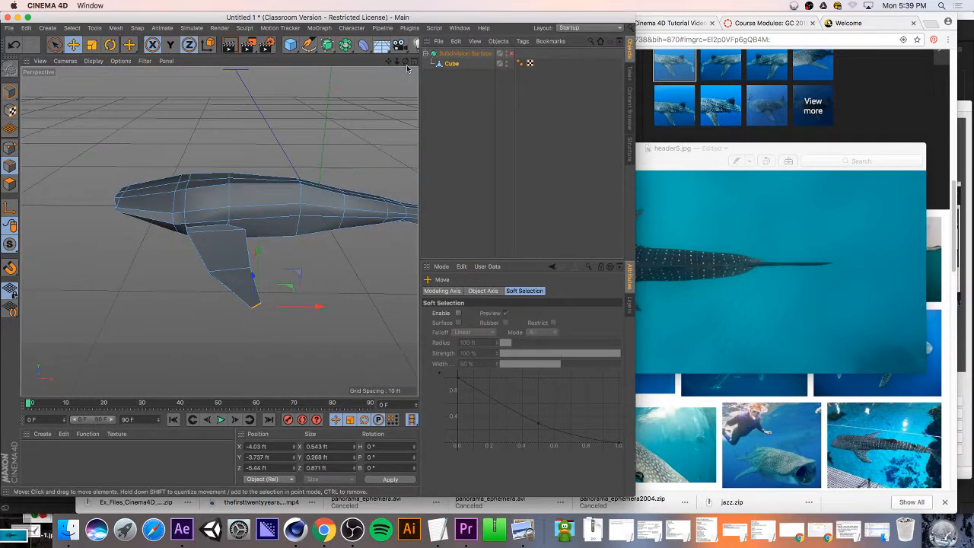
drag(407, 69, 215, 235)
click(726, 162)
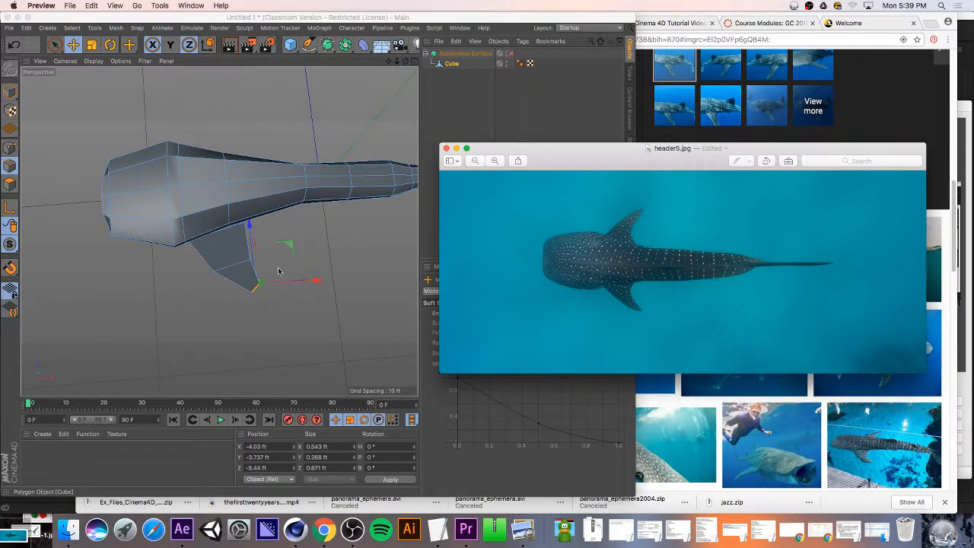
click(513, 54)
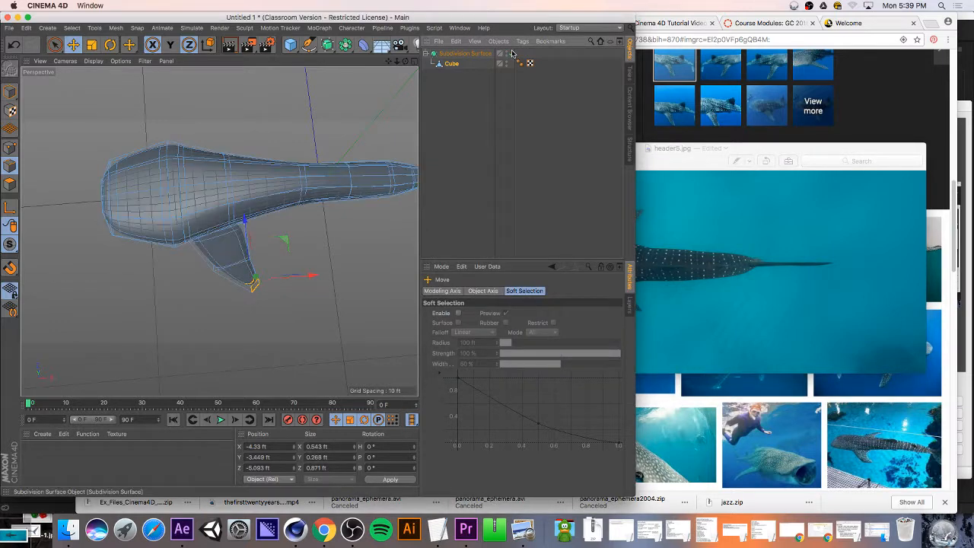
scroll(206, 271, up, 10)
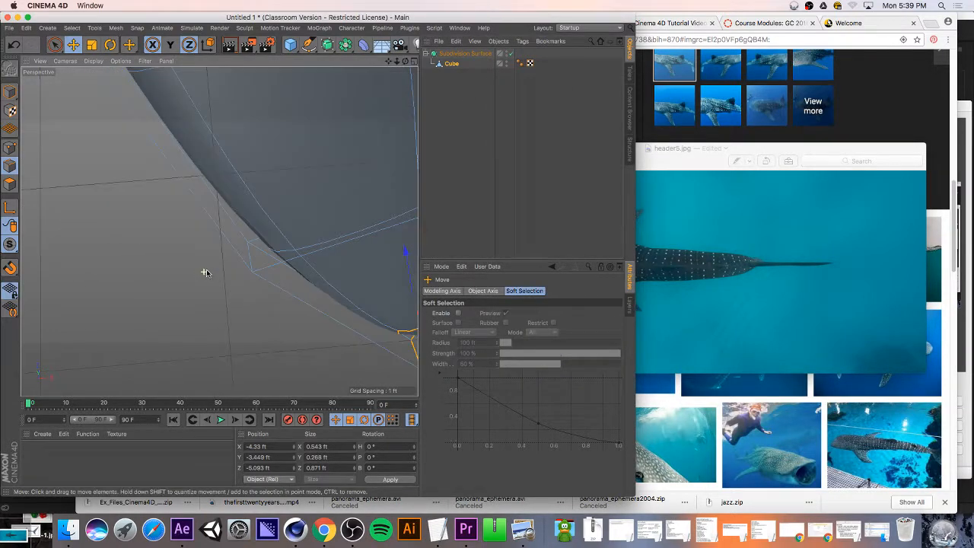
scroll(207, 272, down, 8)
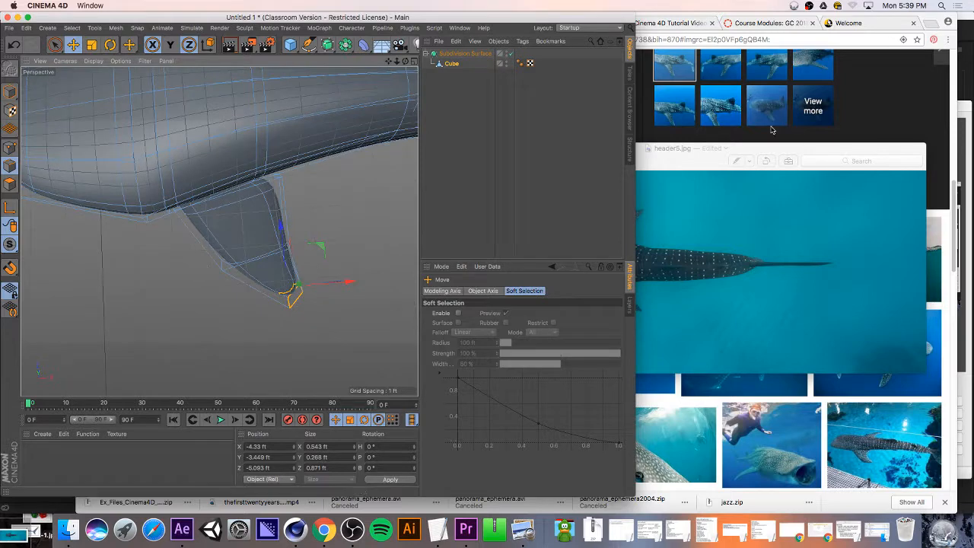
click(700, 173)
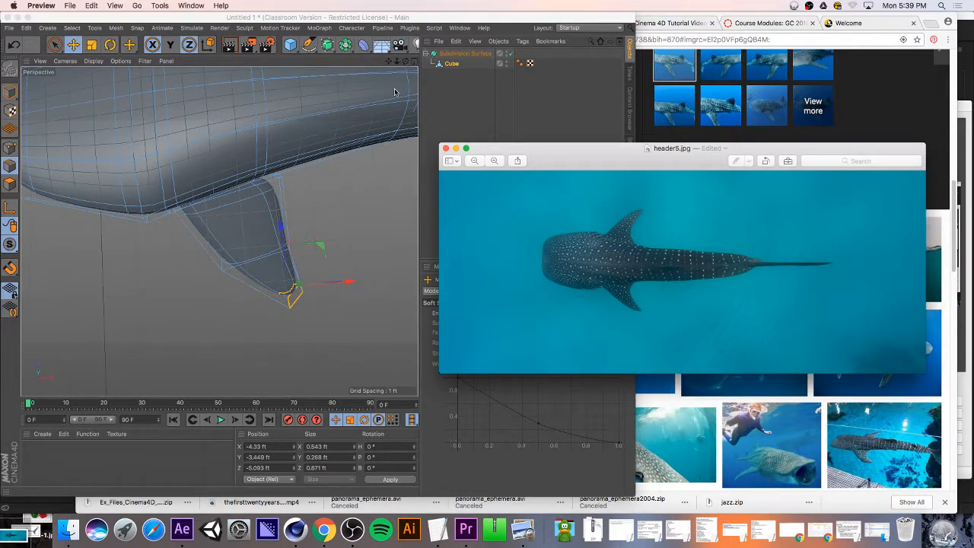
click(524, 50)
key(q)
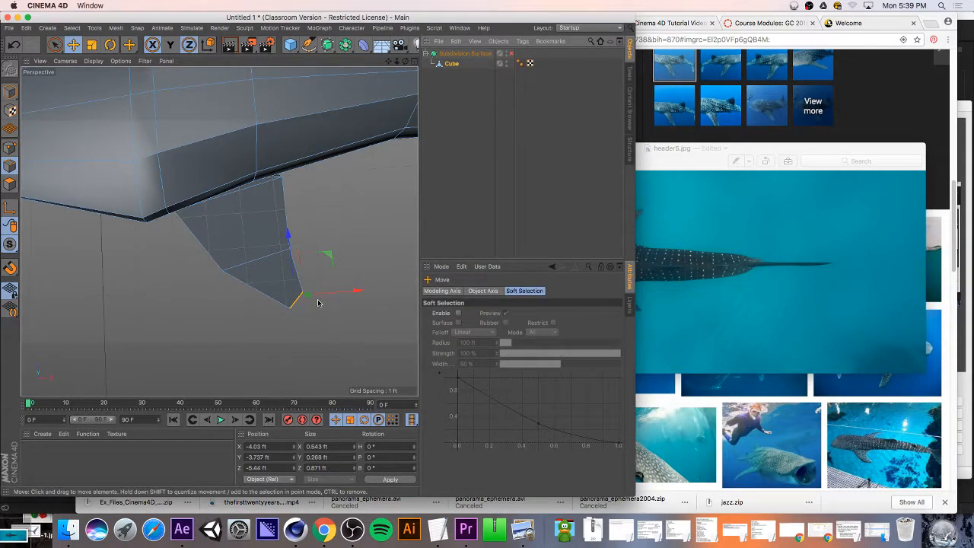
- Move the fin's tip loop farther back to about X -3.302 ft and narrow it to about 0.201 ft in X
scroll(318, 303, up, 4)
scroll(257, 274, up, 4)
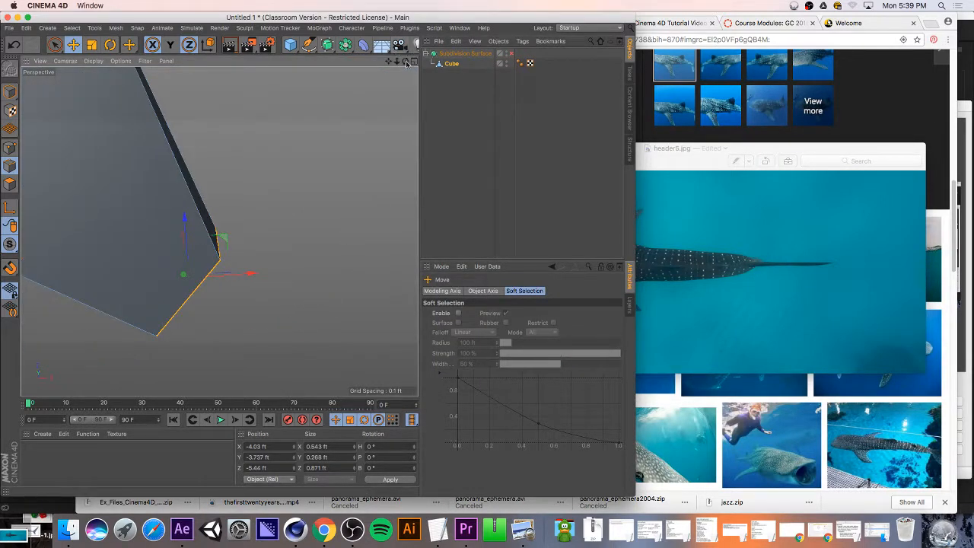
drag(405, 62, 456, 69)
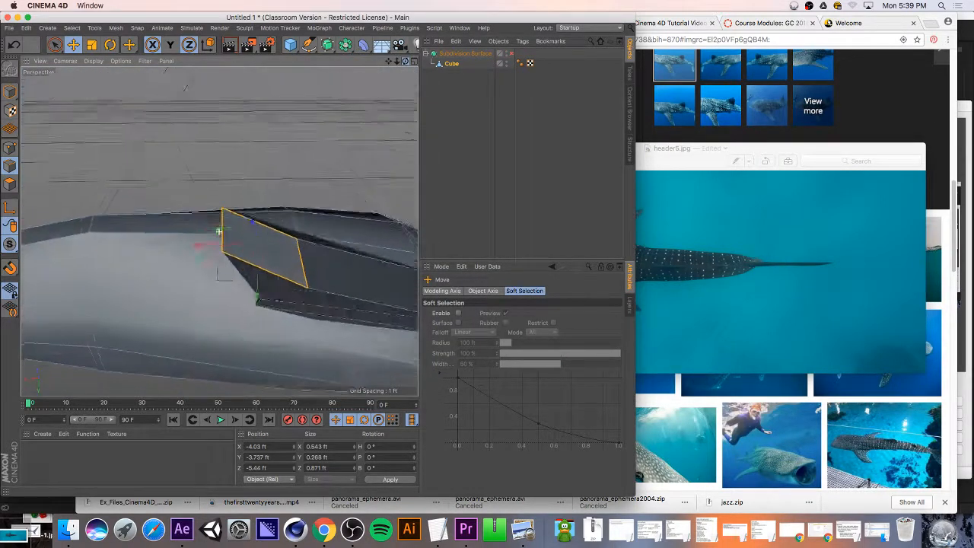
drag(219, 231, 242, 190)
key(t)
key(e)
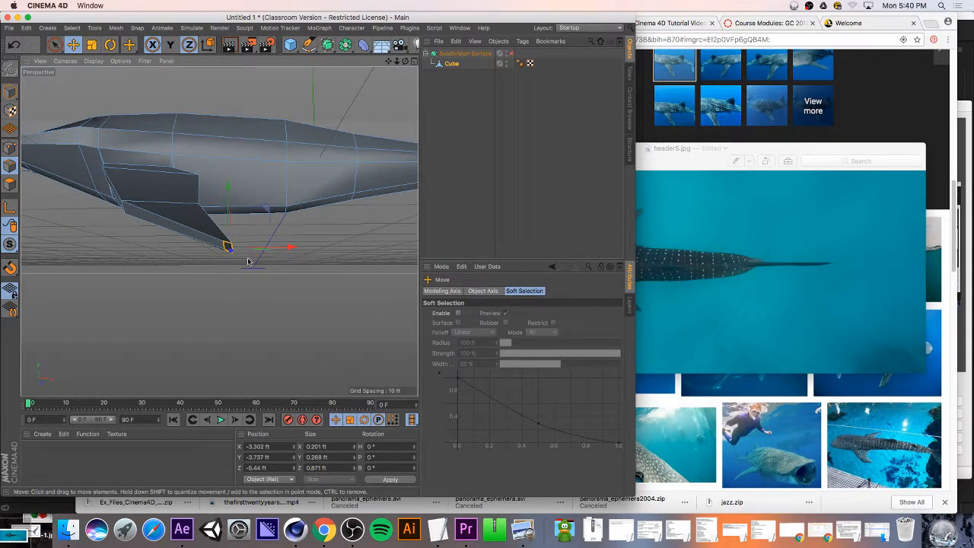
- Rotate the fin's tip loop slightly about the X axis and scale it to about 0.527 ft in Z
key(r)
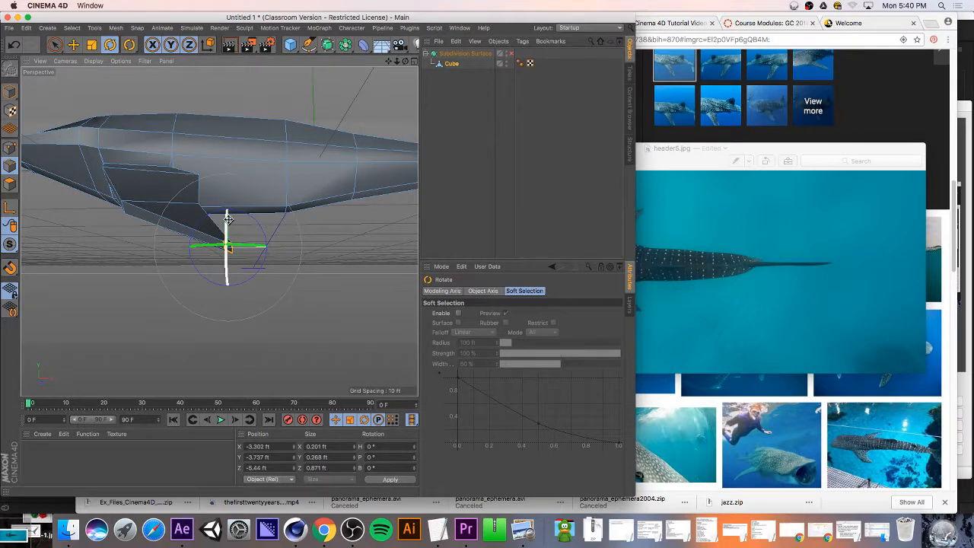
drag(228, 219, 223, 237)
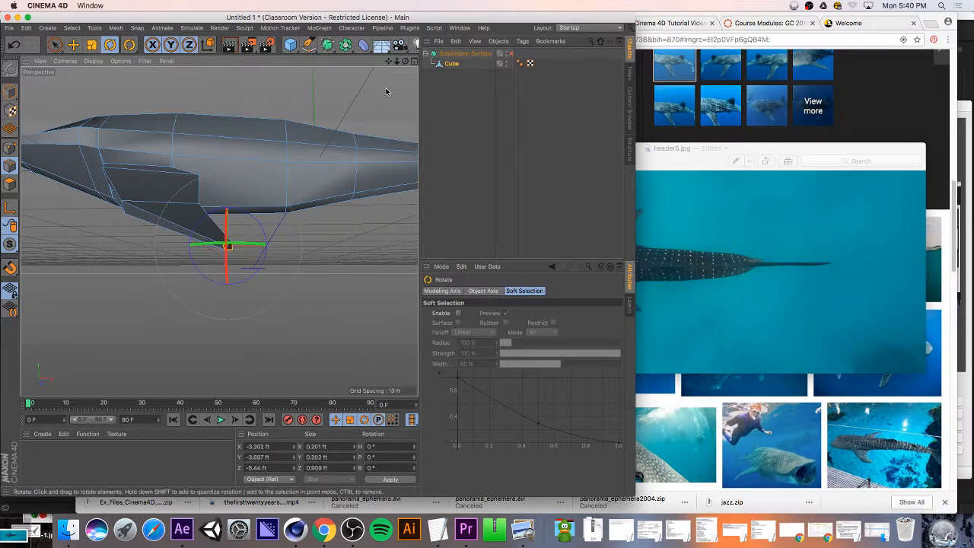
mouse_move(406, 61)
mouse_down()
mouse_move(274, 65)
mouse_move(384, 83)
mouse_move(404, 69)
mouse_up()
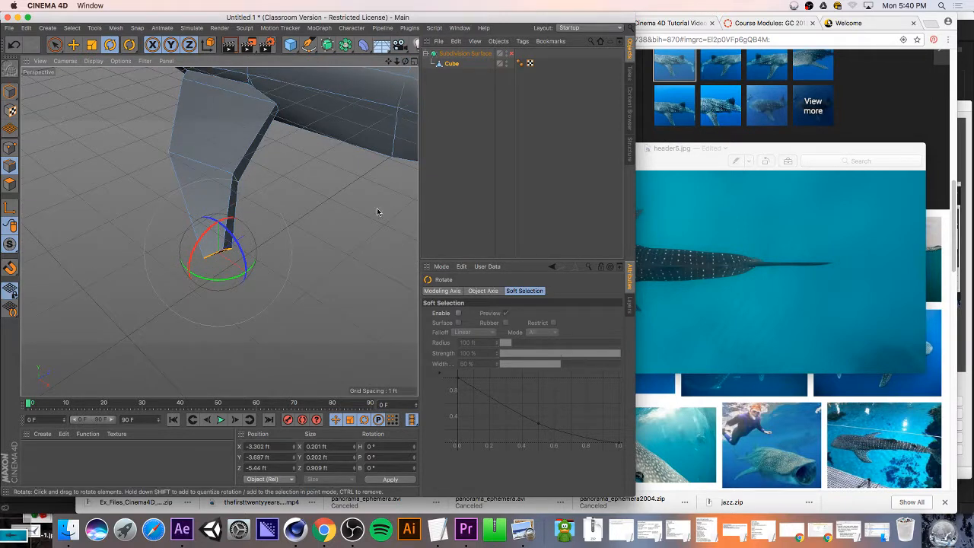
key(t)
drag(259, 228, 245, 239)
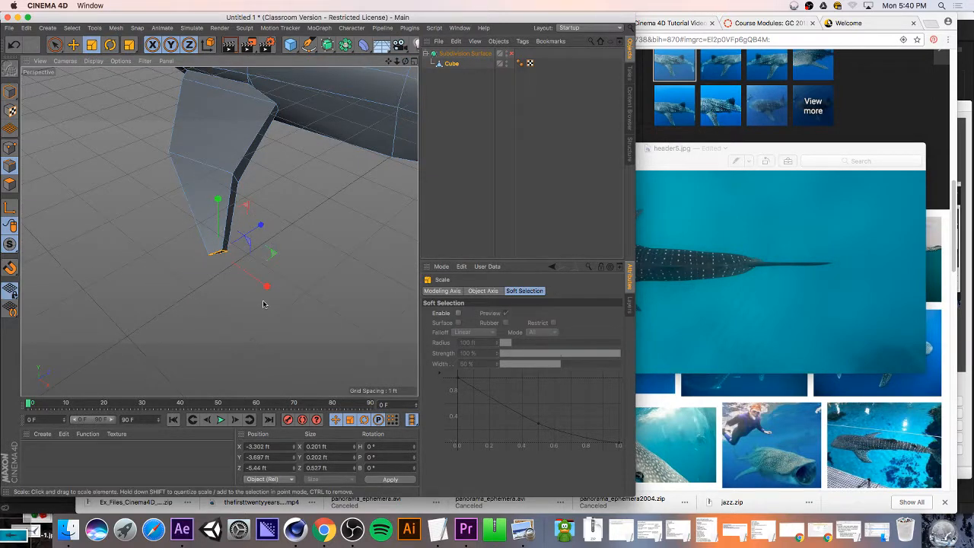
- Turn the Subdivision Surface back on and view the whole smoothed shark with its fin
click(510, 54)
click(510, 54)
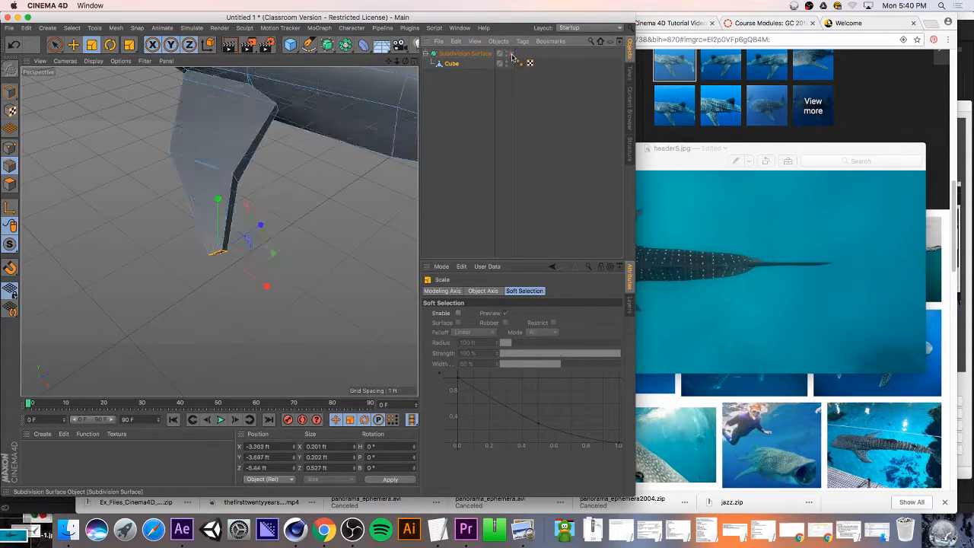
click(510, 54)
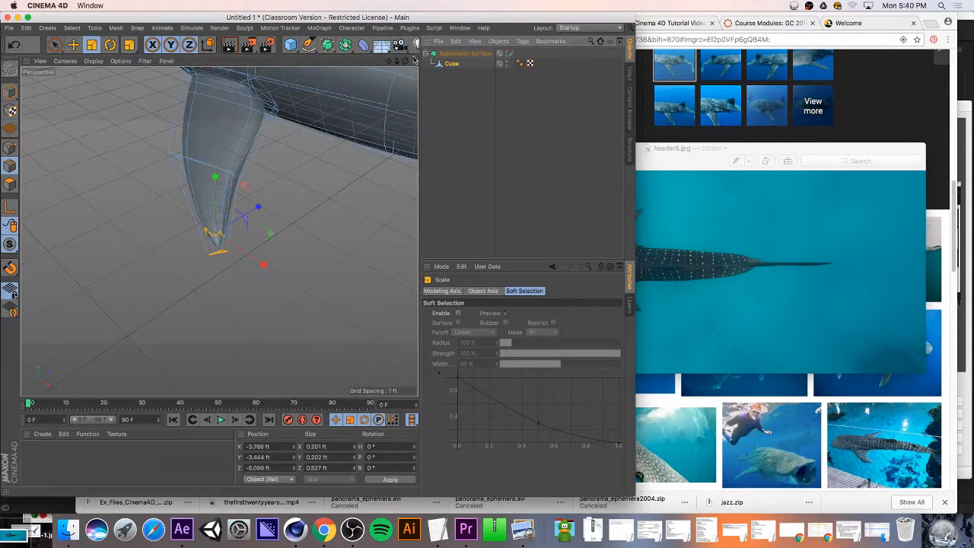
scroll(215, 243, down, 3)
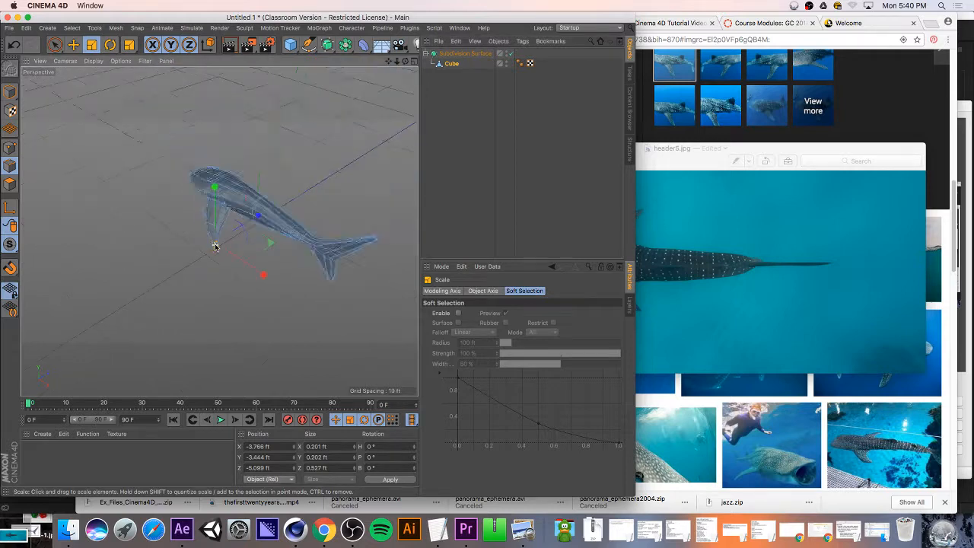
- Examine the smoothed fin's tip and profile from several angles and compare them with the shark in header5.jpg
scroll(215, 243, up, 8)
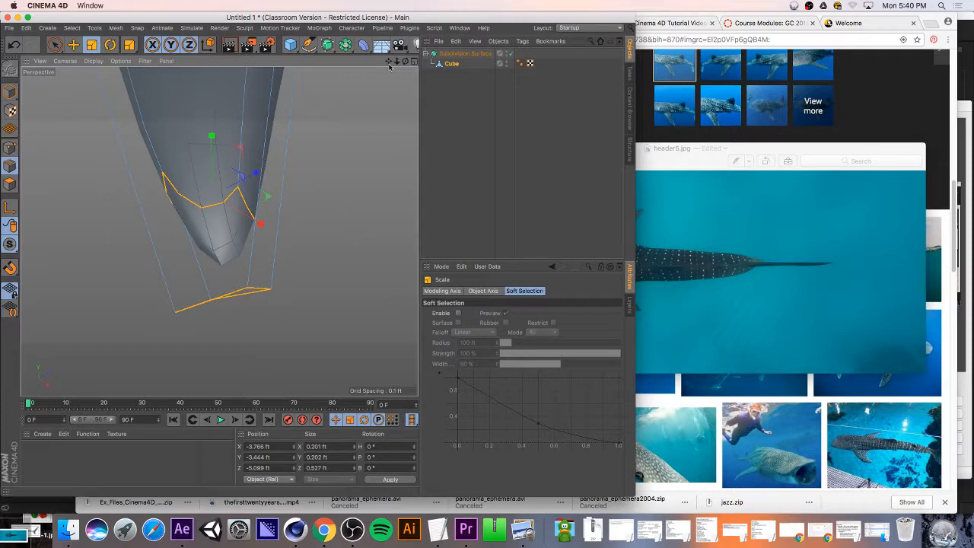
drag(404, 63, 11, 293)
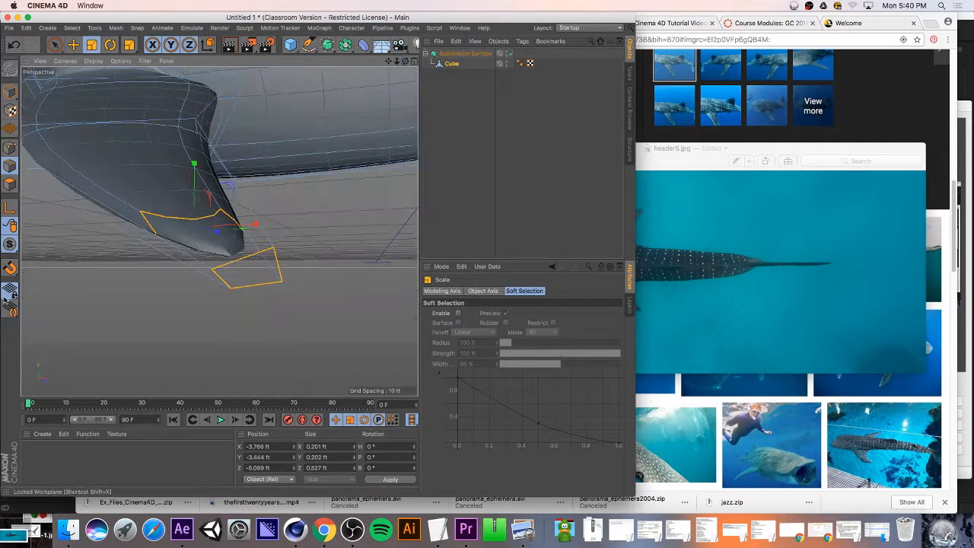
scroll(26, 295, down, 10)
scroll(50, 292, down, 4)
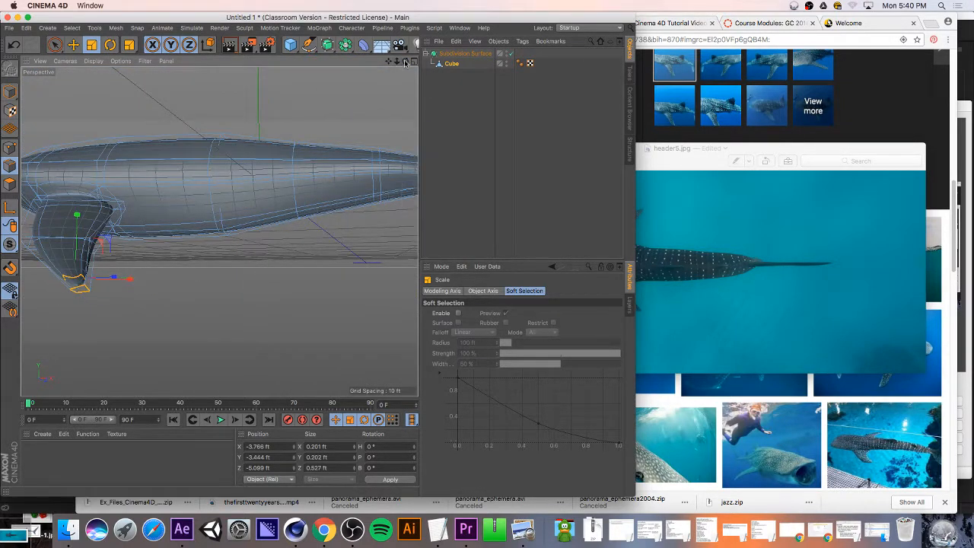
alt+drag(219, 231, 281, 175)
drag(405, 61, 423, 80)
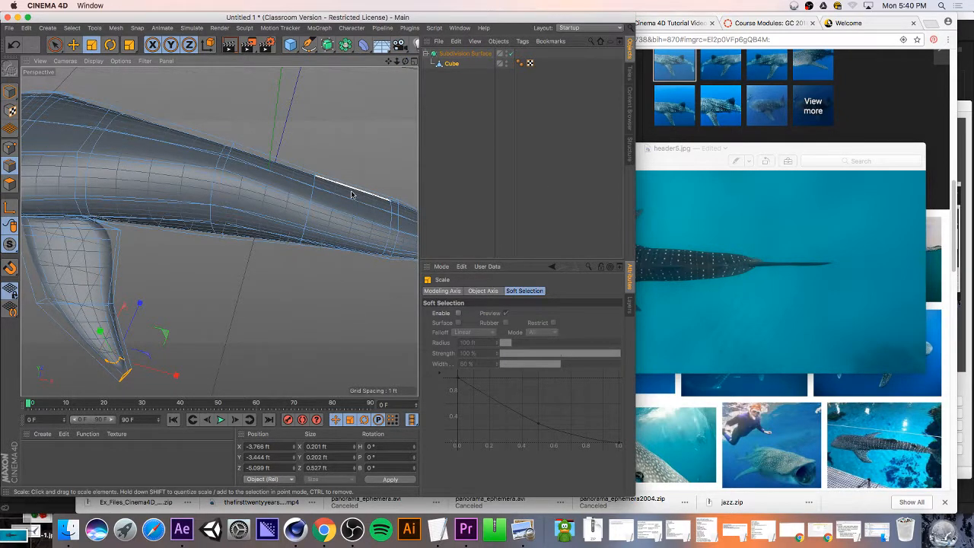
click(677, 156)
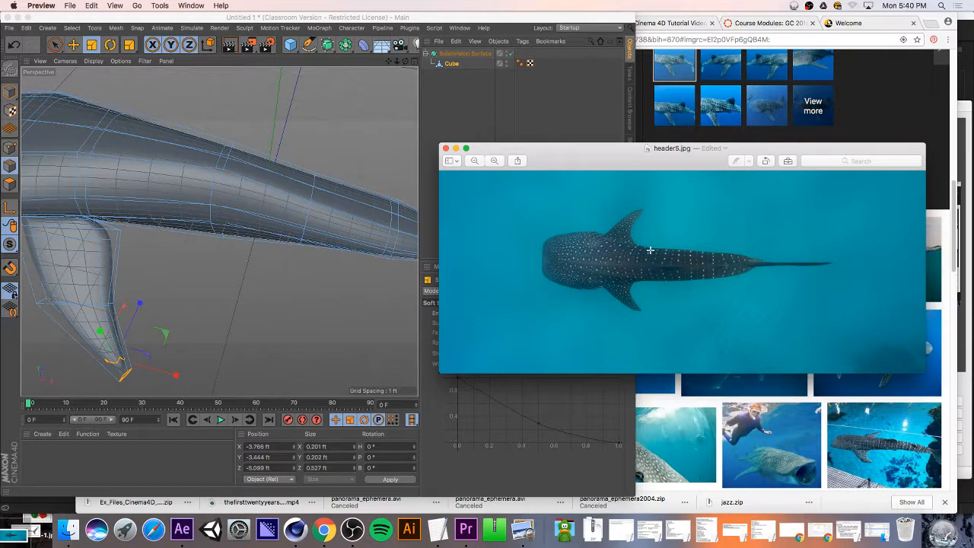
- Compare the model's outline, from side fin to tail, with the reference image in the Front view
click(414, 60)
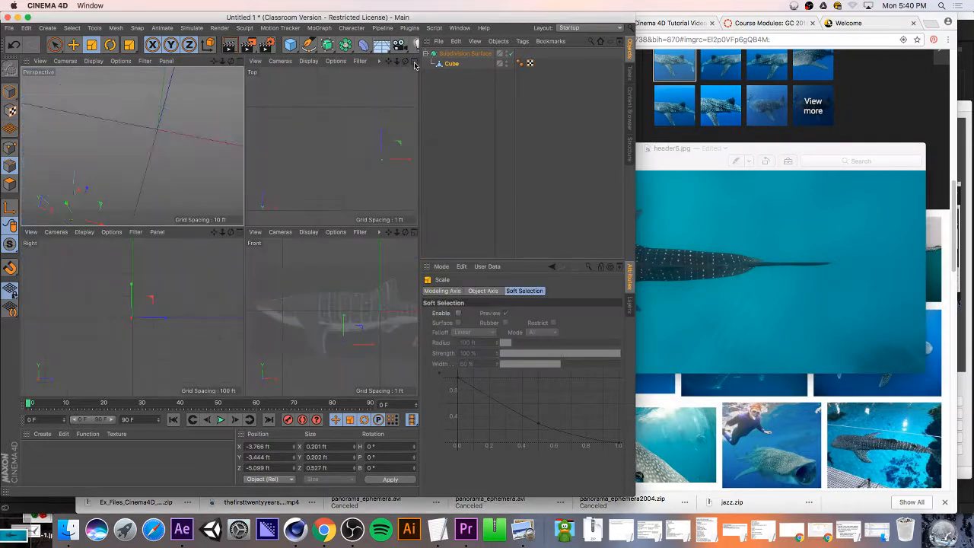
scroll(331, 317, up, 6)
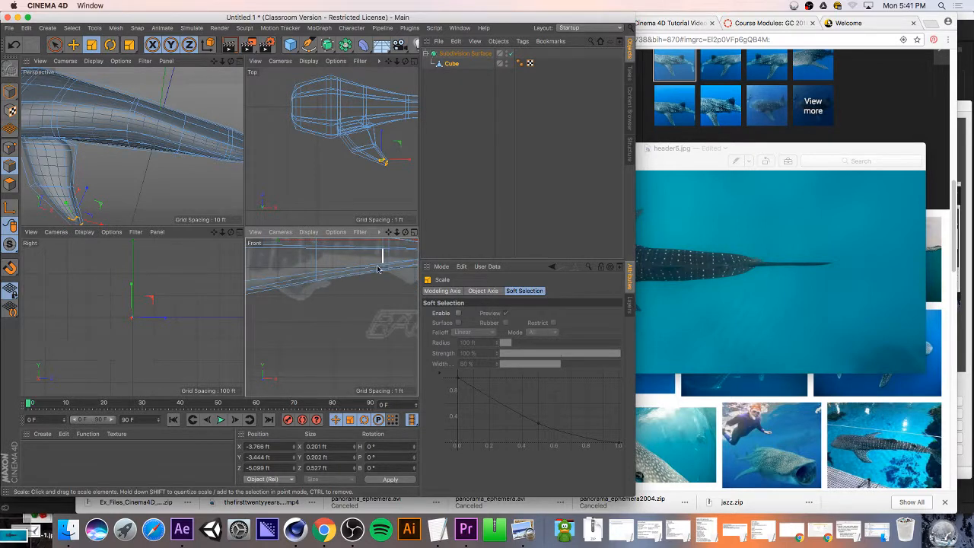
scroll(373, 300, up, 4)
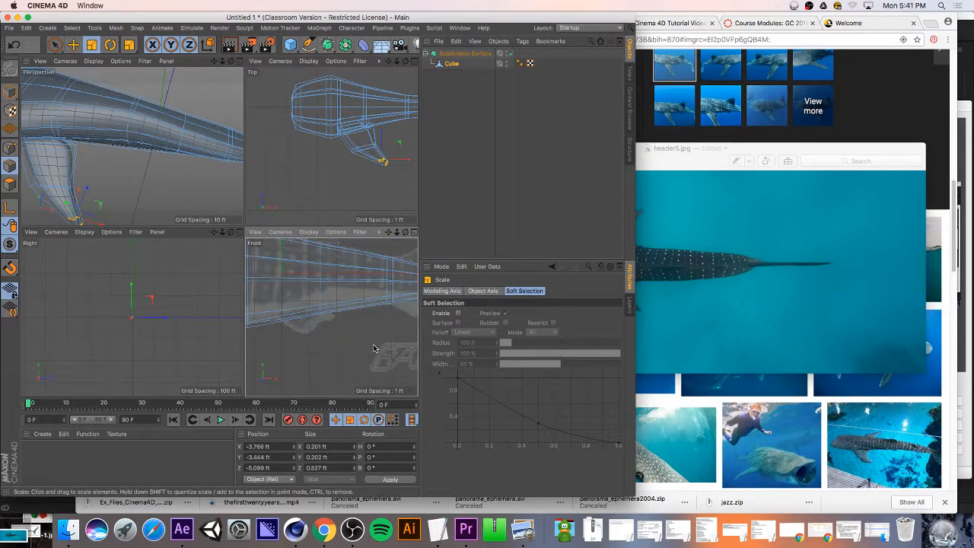
click(412, 232)
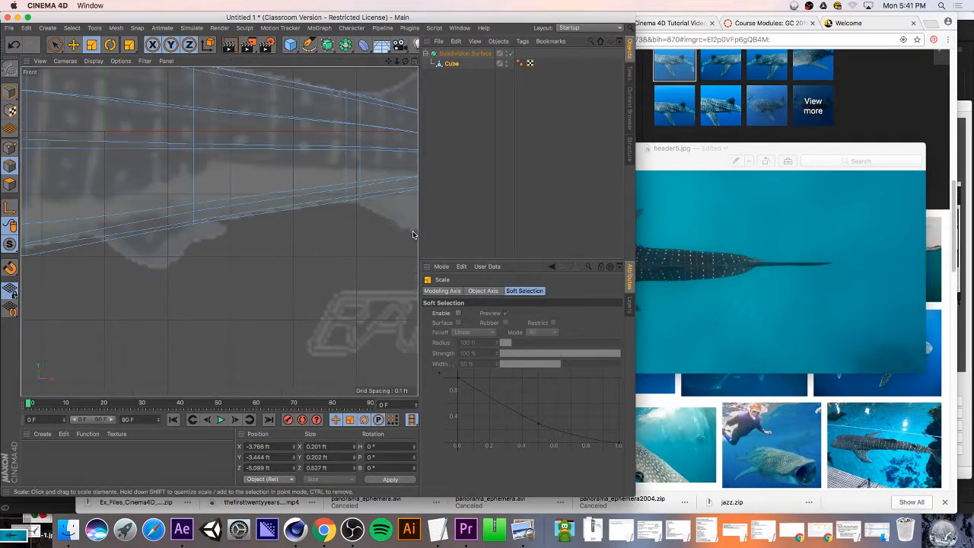
scroll(347, 251, down, 4)
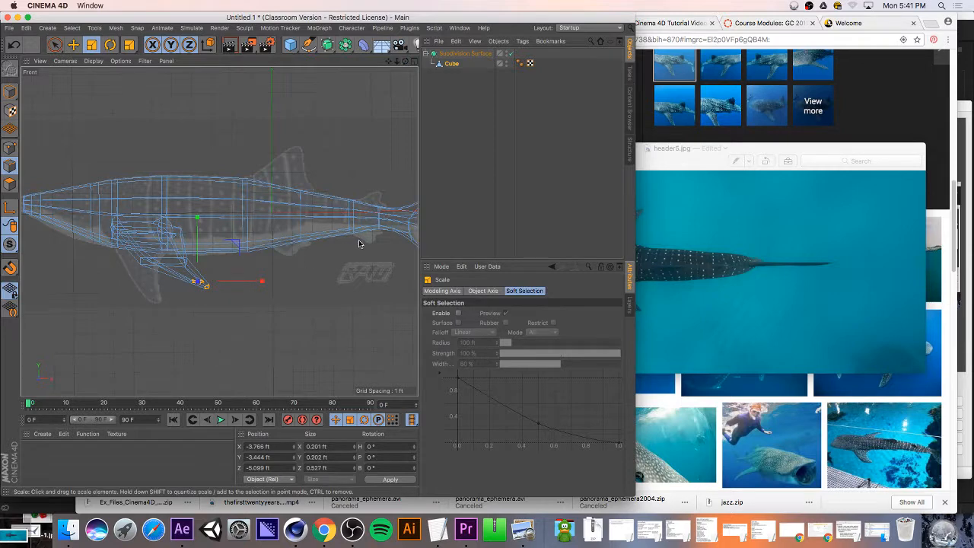
drag(389, 62, 233, 279)
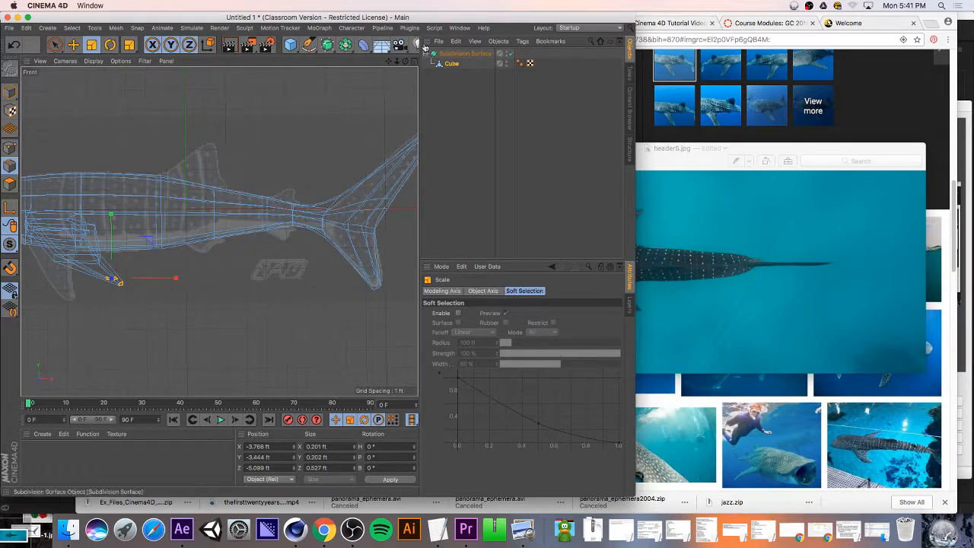
click(406, 61)
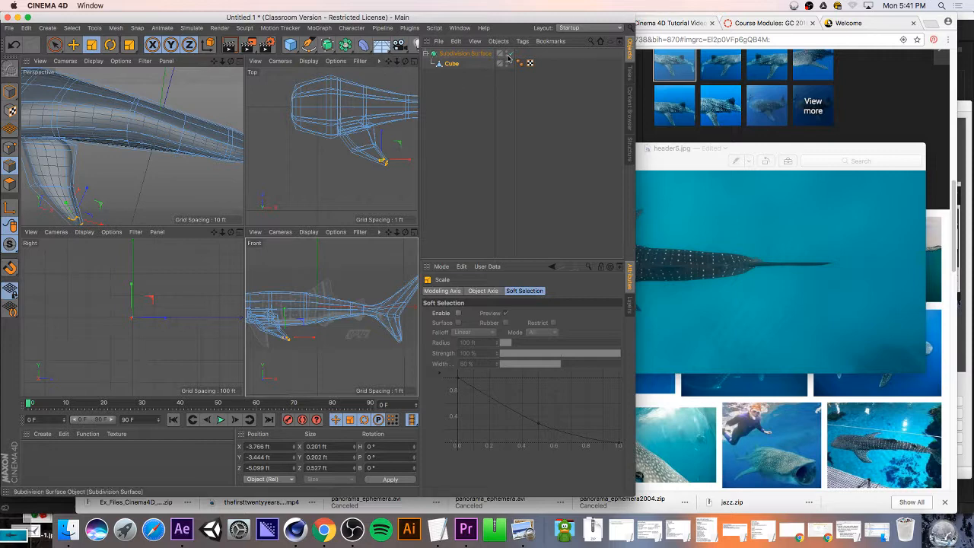
- Take the Cube out of the Subdivision Surface and show the whole unsmoothed shark in the Perspective view
drag(451, 63, 455, 53)
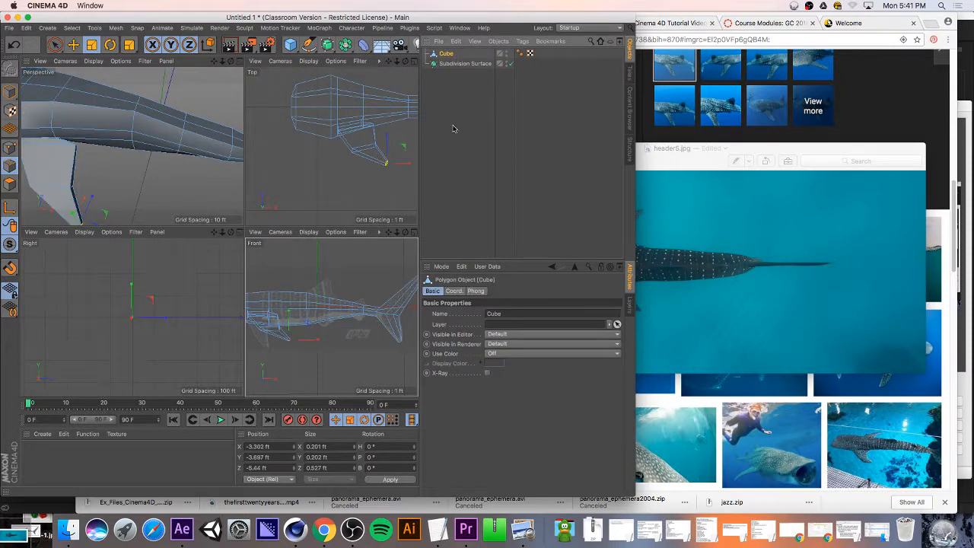
click(237, 60)
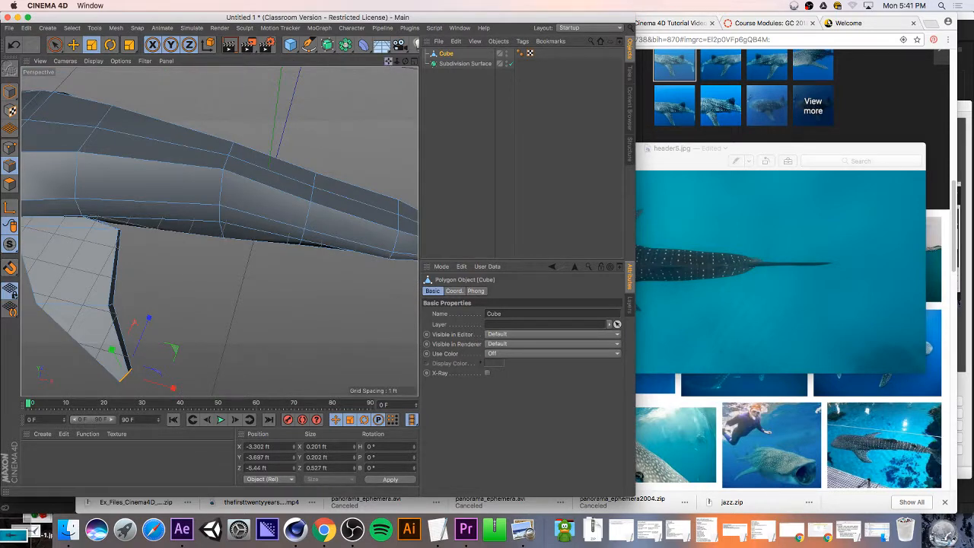
drag(388, 61, 530, 158)
scroll(205, 197, down, 10)
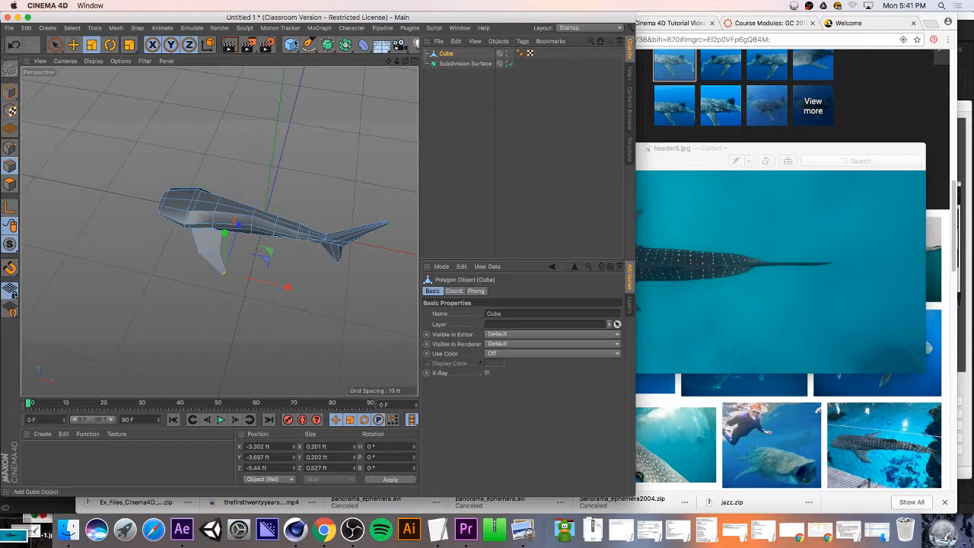
- Add a Symmetry object and make the Cube its child
click(328, 44)
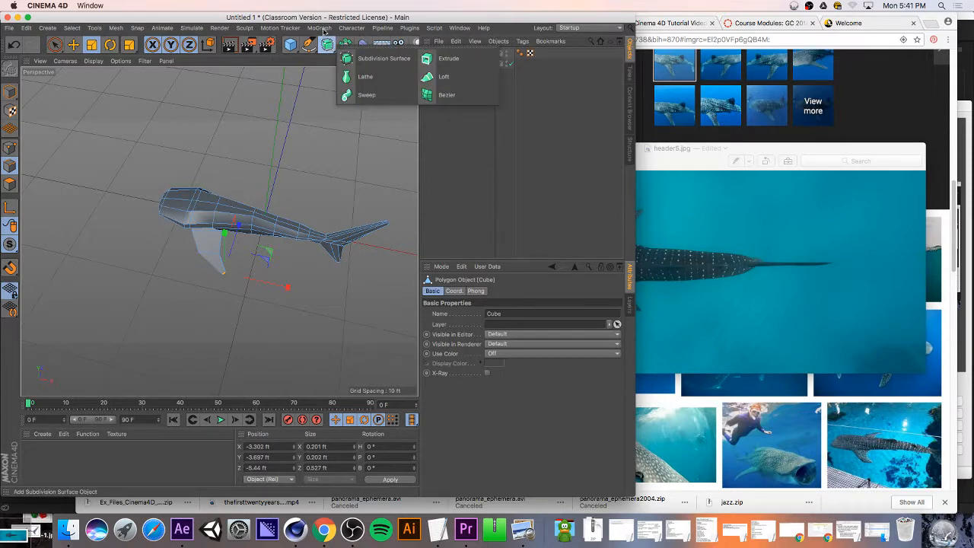
click(346, 44)
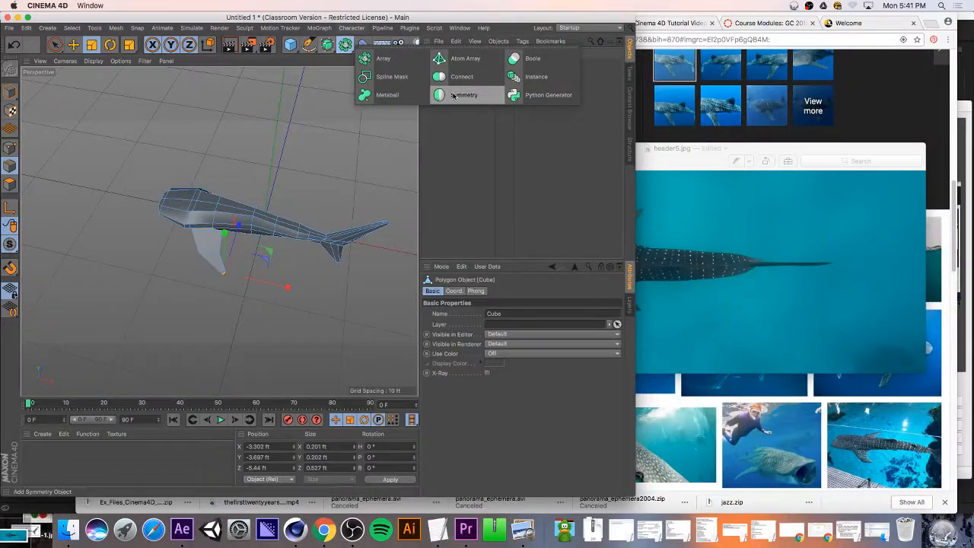
click(454, 95)
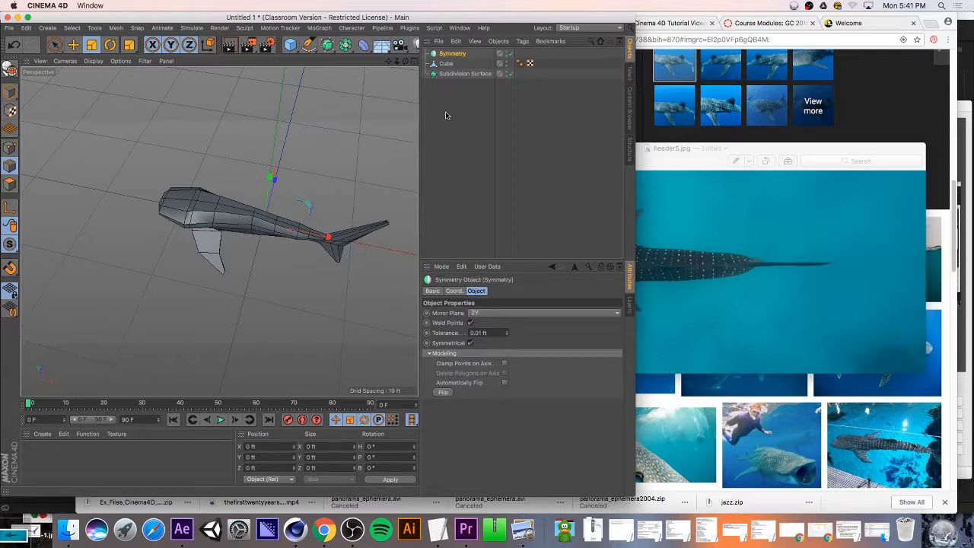
drag(452, 76, 450, 56)
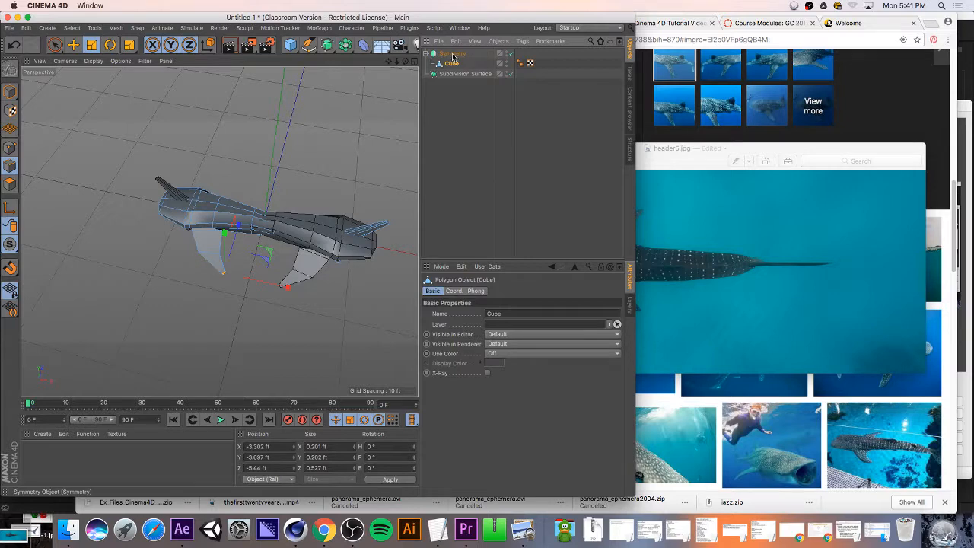
- Try the XZ mirror plane on the Symmetry object, set it to XY, and check the mirrored fins
click(453, 55)
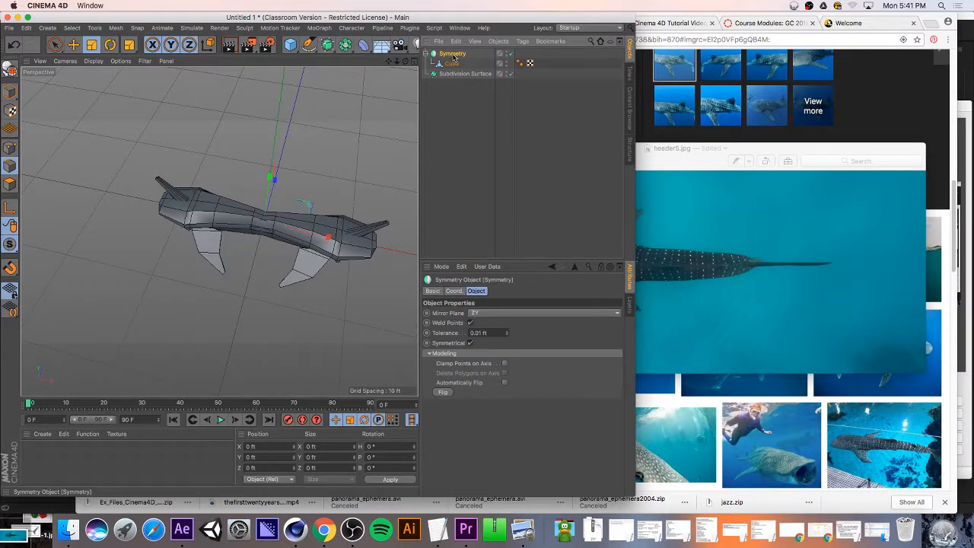
click(488, 314)
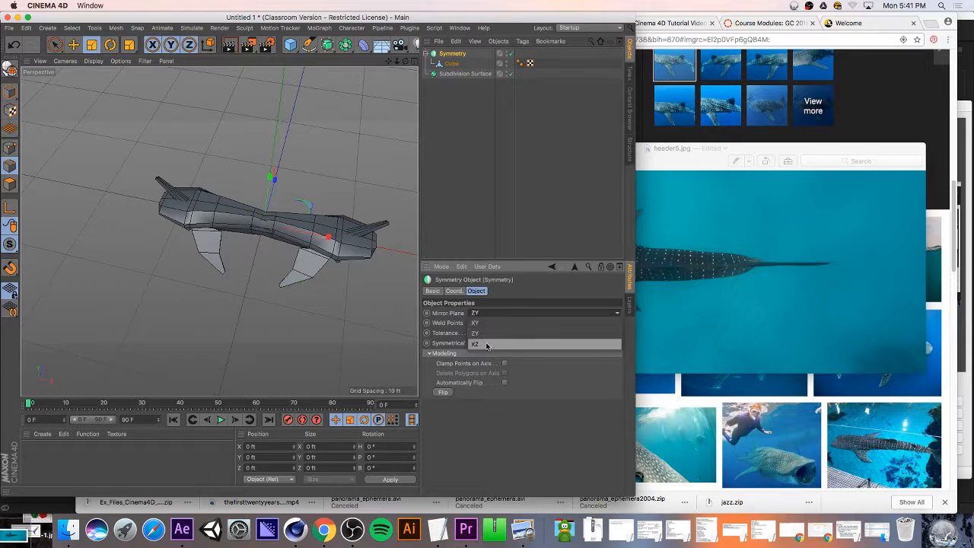
click(476, 344)
click(486, 315)
click(475, 333)
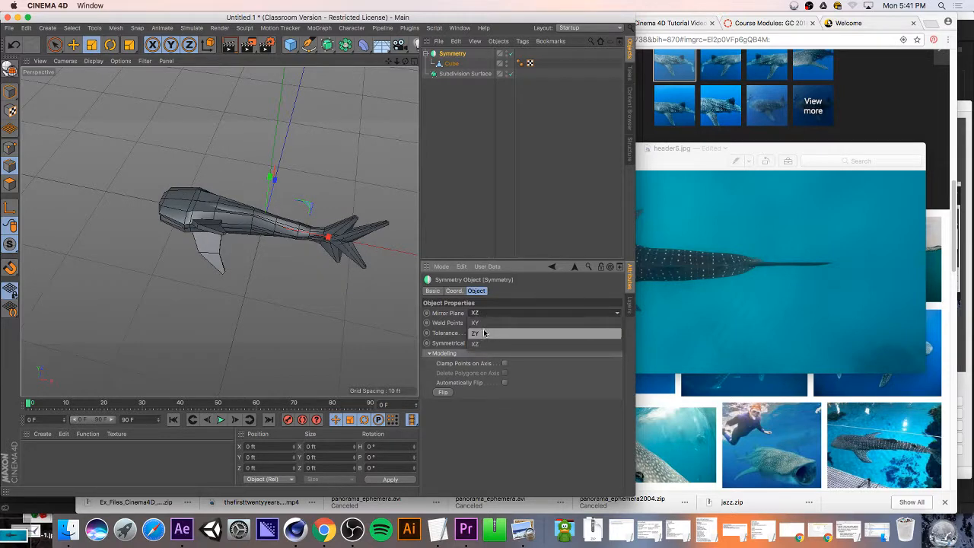
click(485, 315)
click(484, 323)
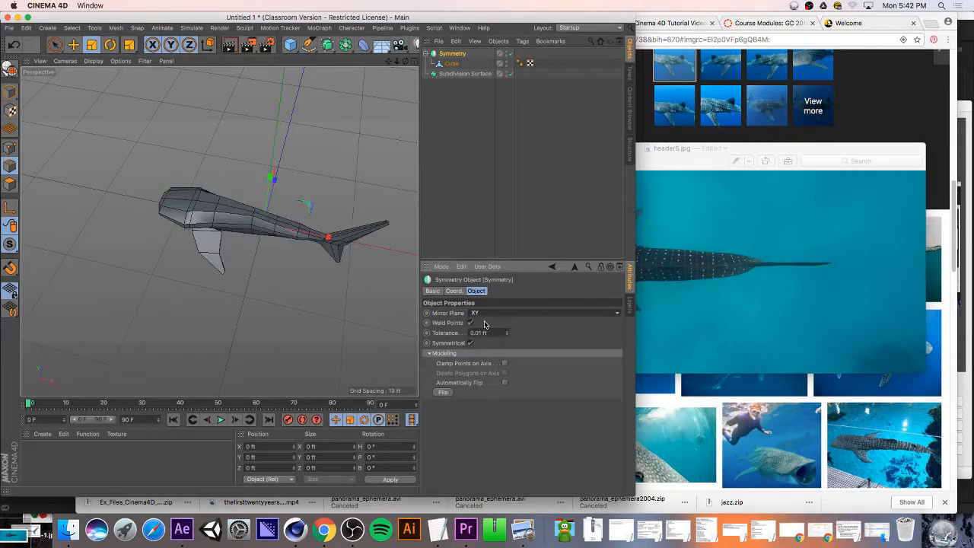
drag(406, 62, 525, 47)
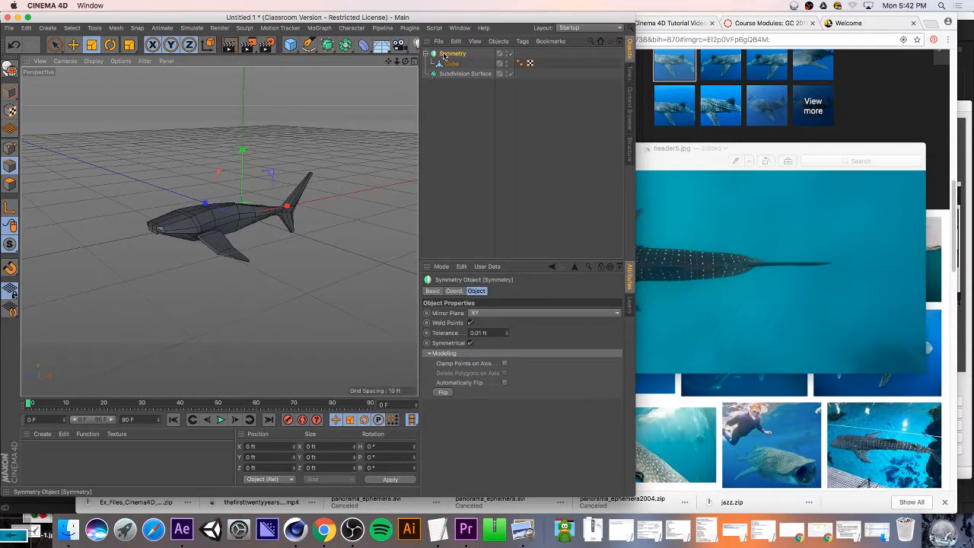
- Nest the Symmetry object with its Cube under the Subdivision Surface and view the smoothed shark from its other side
drag(440, 64, 461, 74)
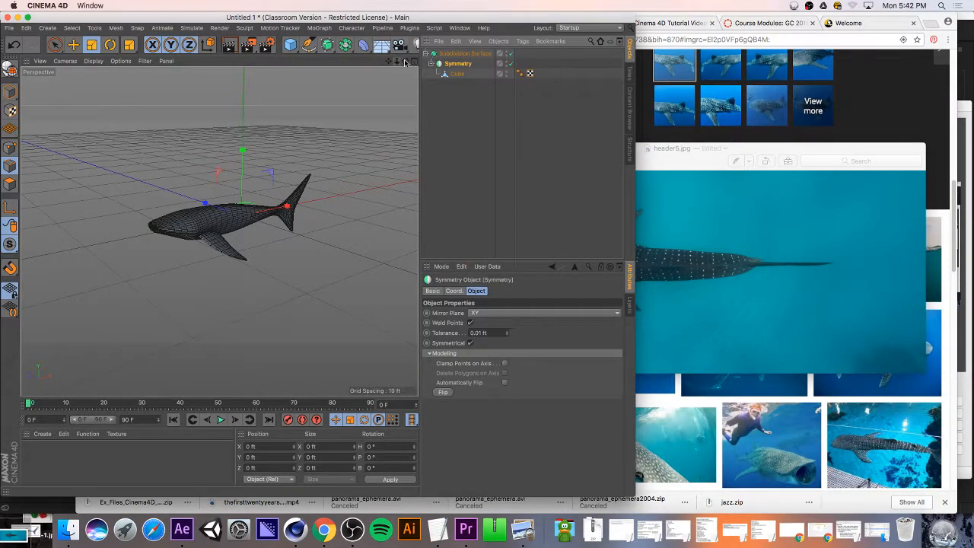
drag(406, 61, 533, 76)
drag(219, 232, 218, 232)
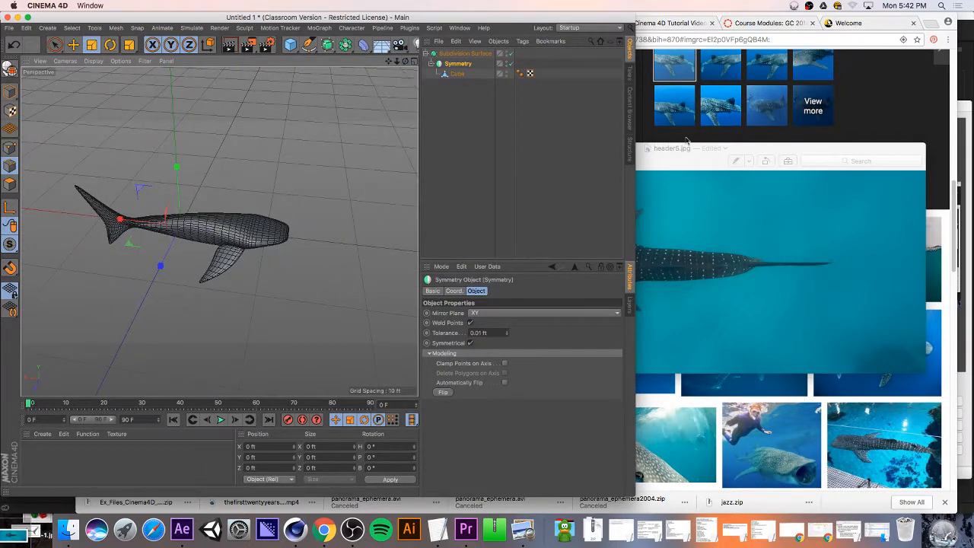
- Browse the whale shark photos and header5.jpg for reference and compare them with the mirrored shark
click(711, 171)
scroll(911, 416, down, 10)
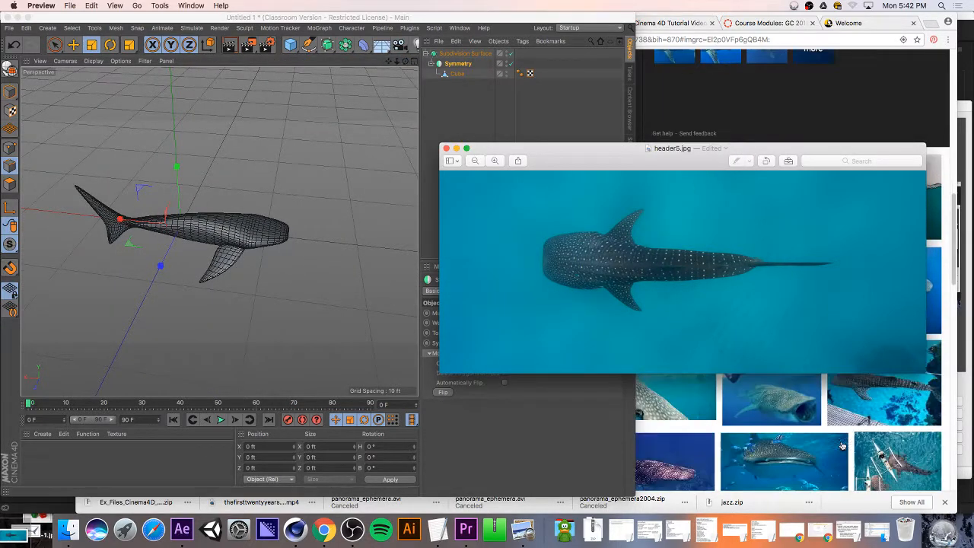
scroll(835, 445, down, 5)
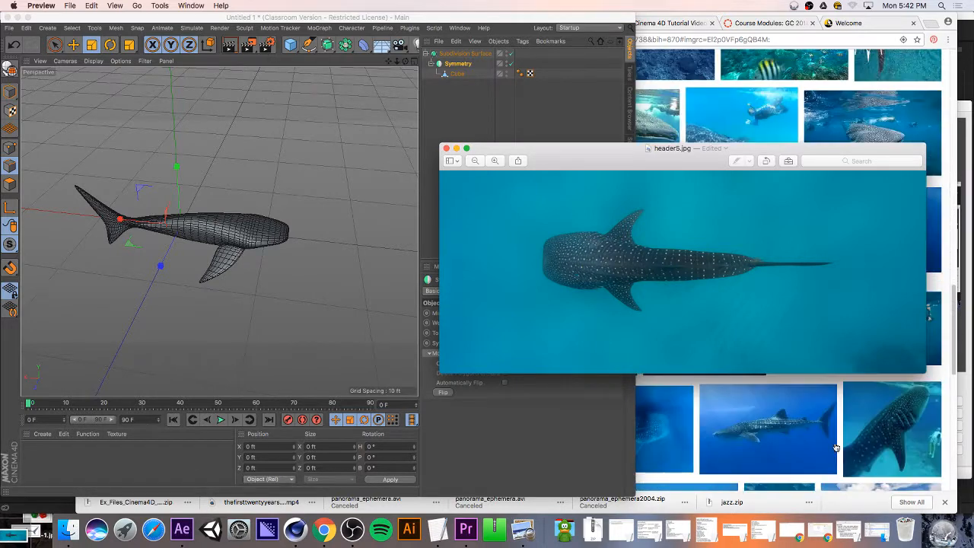
scroll(852, 450, down, 1)
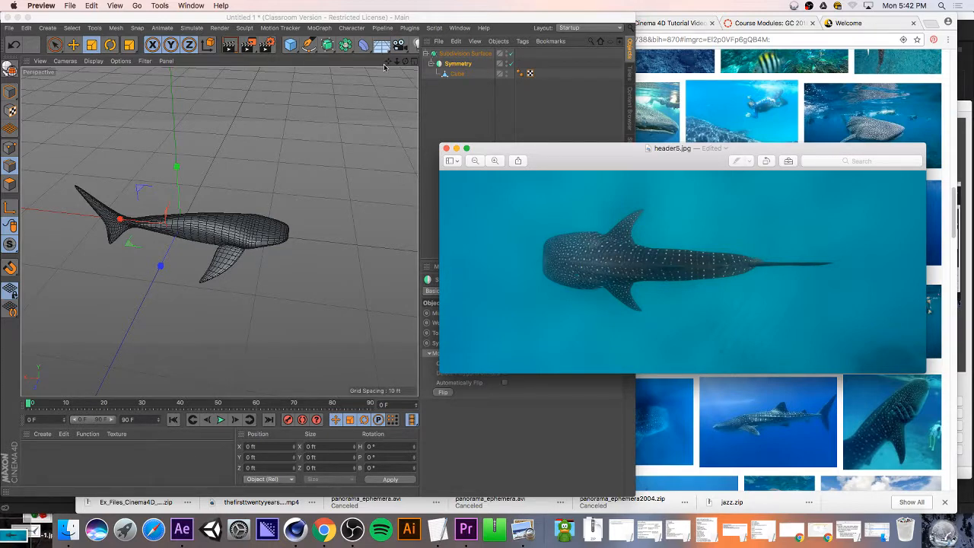
mouse_move(405, 64)
mouse_down()
mouse_move(219, 231)
mouse_move(405, 64)
mouse_up()
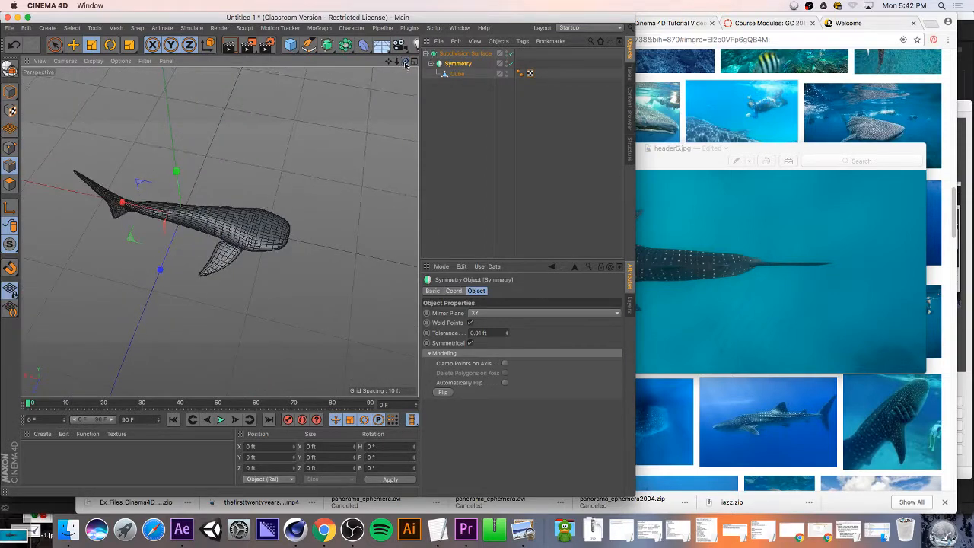
- Add a Null object to the scene and rename it hider
click(415, 62)
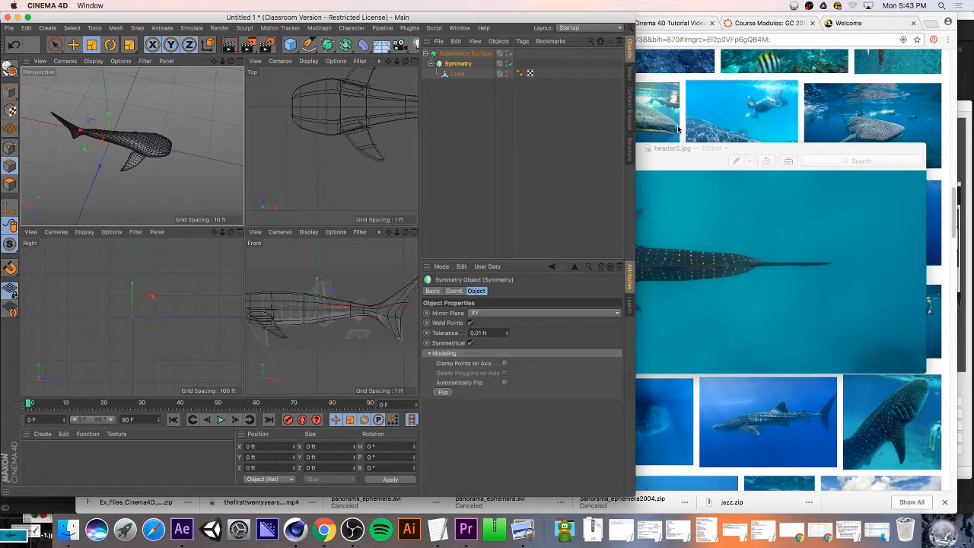
click(516, 99)
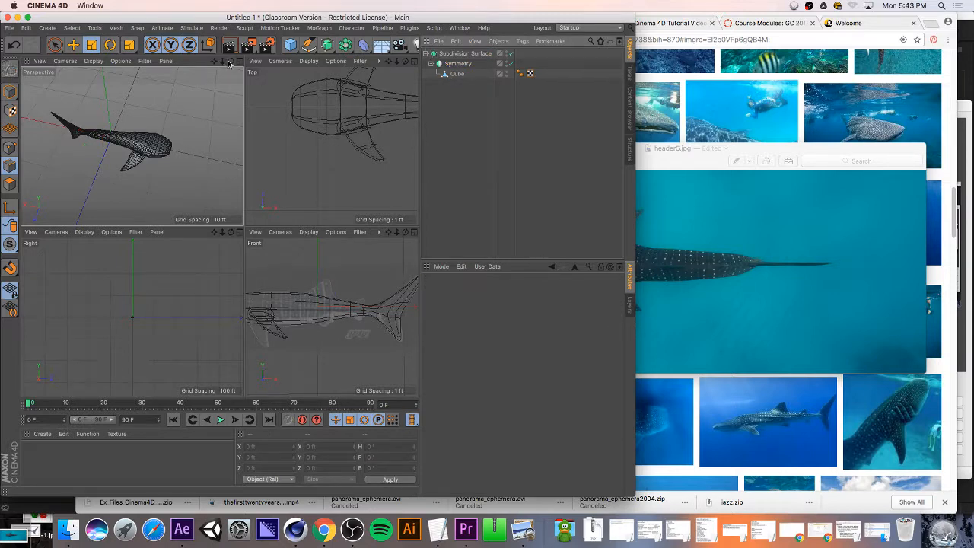
drag(228, 63, 178, 74)
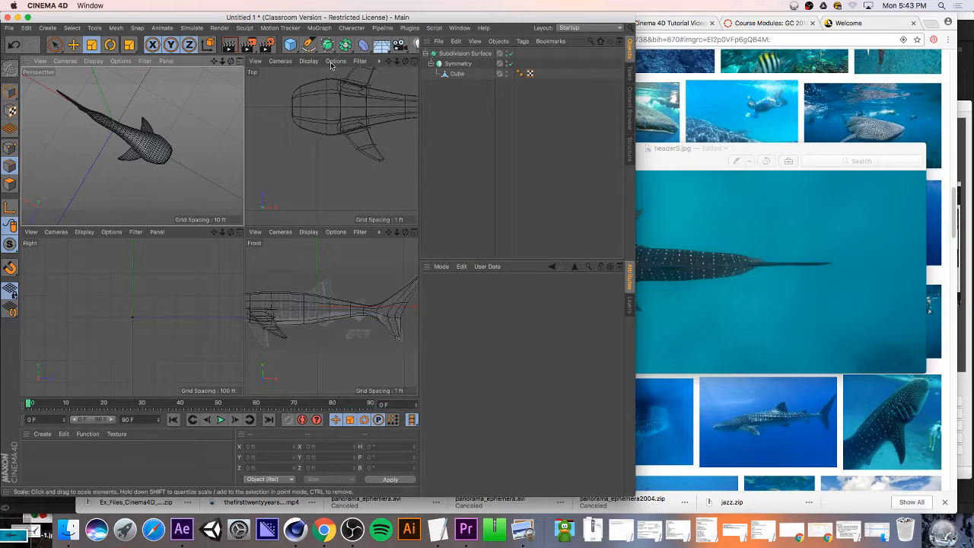
drag(295, 51, 349, 59)
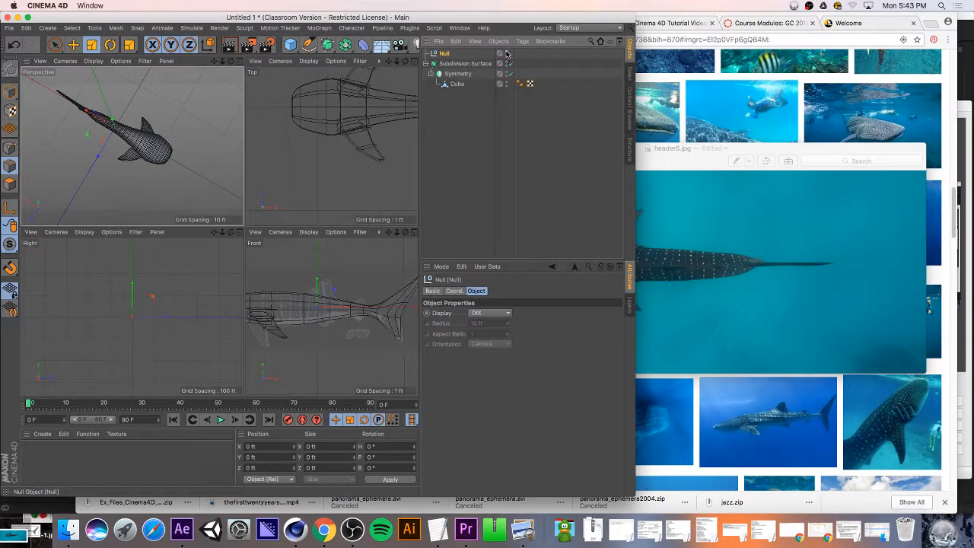
double_click(443, 53)
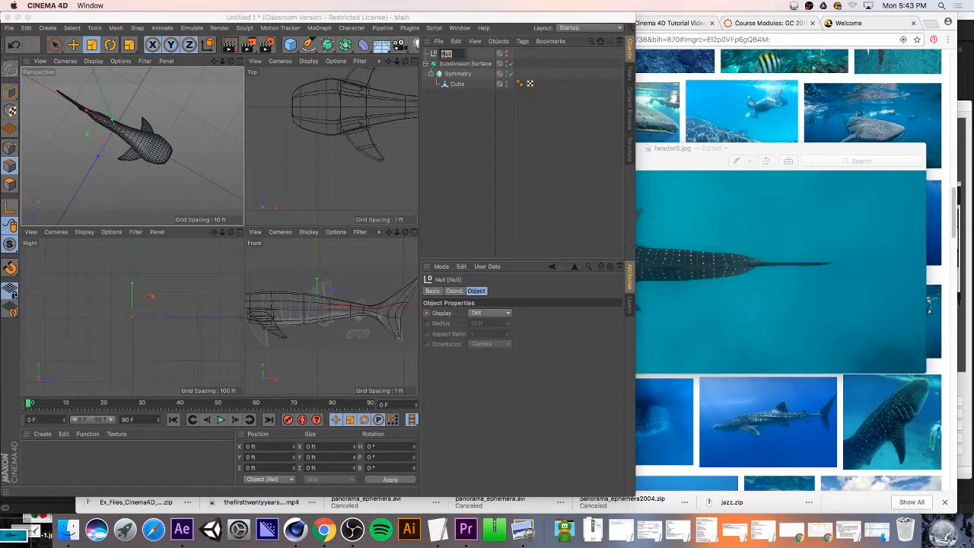
key(Return)
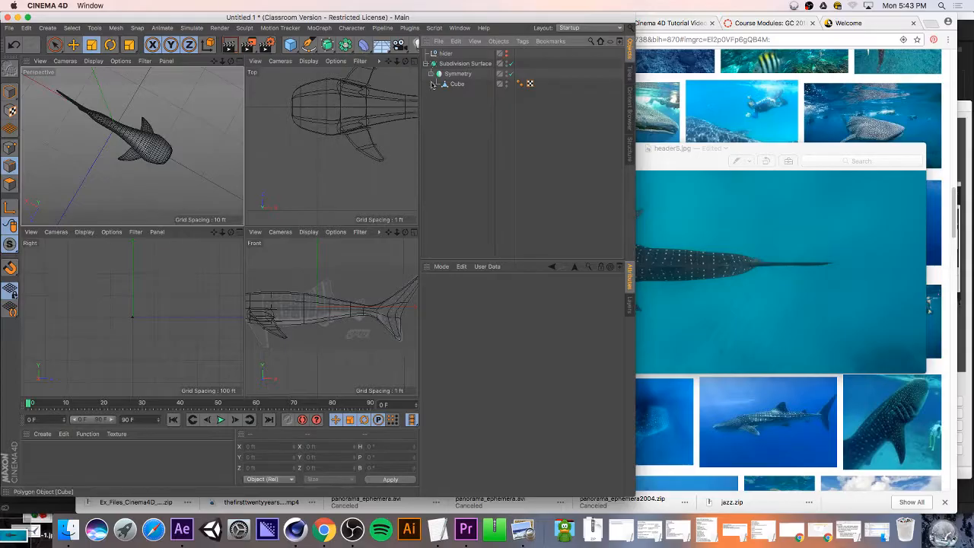
- Duplicate the Symmetry object with its Cube, store one copy under hider, and place the other outside the Subdivision Surface
click(330, 145)
key(super+c)
key(super+v)
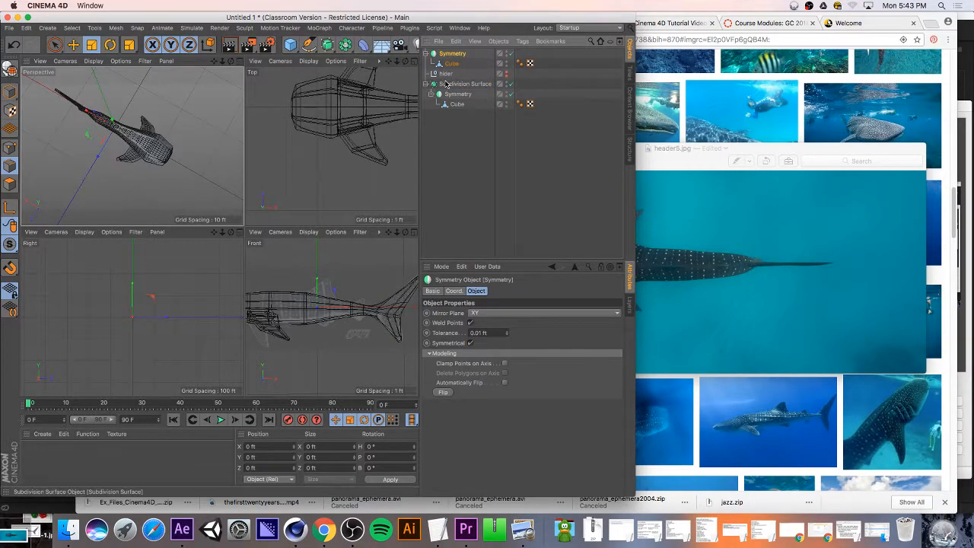
drag(452, 55, 455, 94)
click(461, 64)
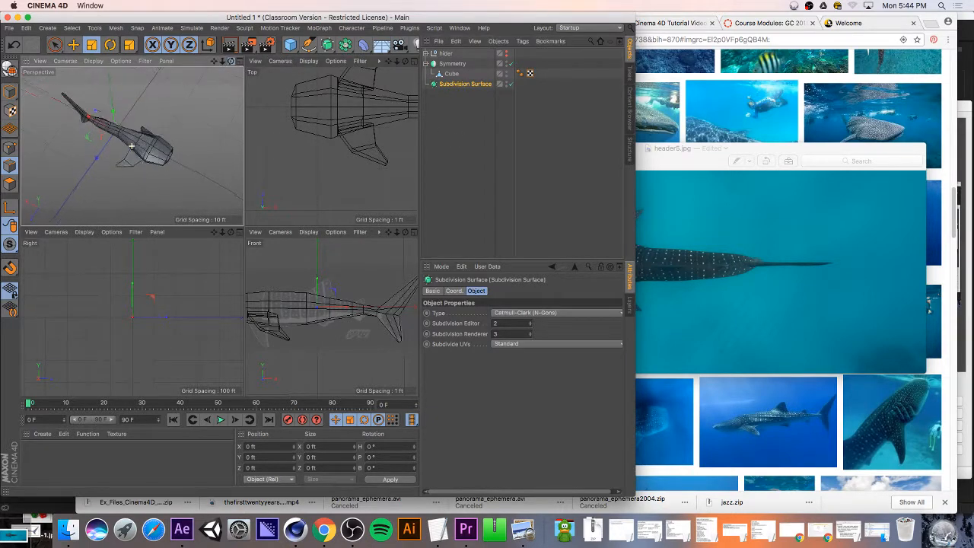
- Make the Symmetry object editable, select its Cube, and inspect the mirrored mesh along the shark's back
alt+drag(160, 127, 91, 149)
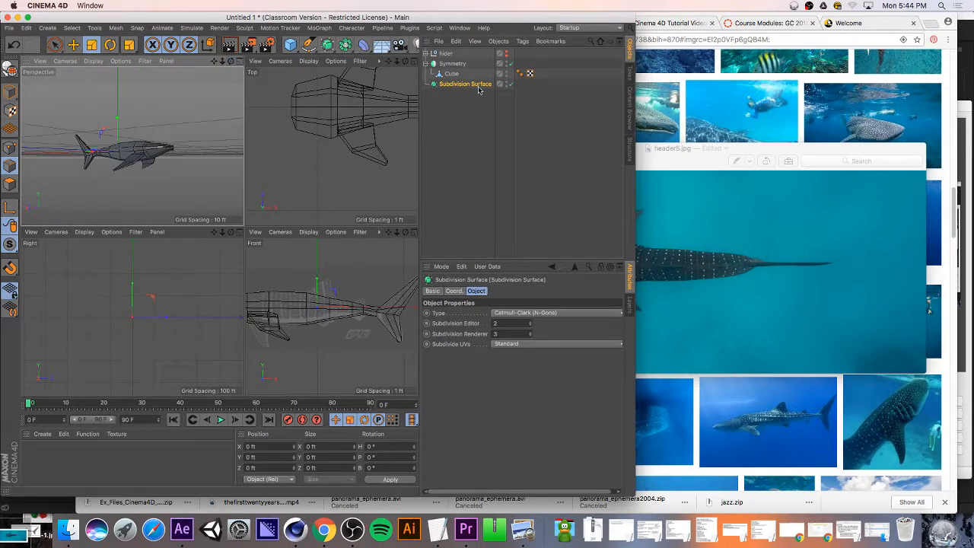
click(452, 63)
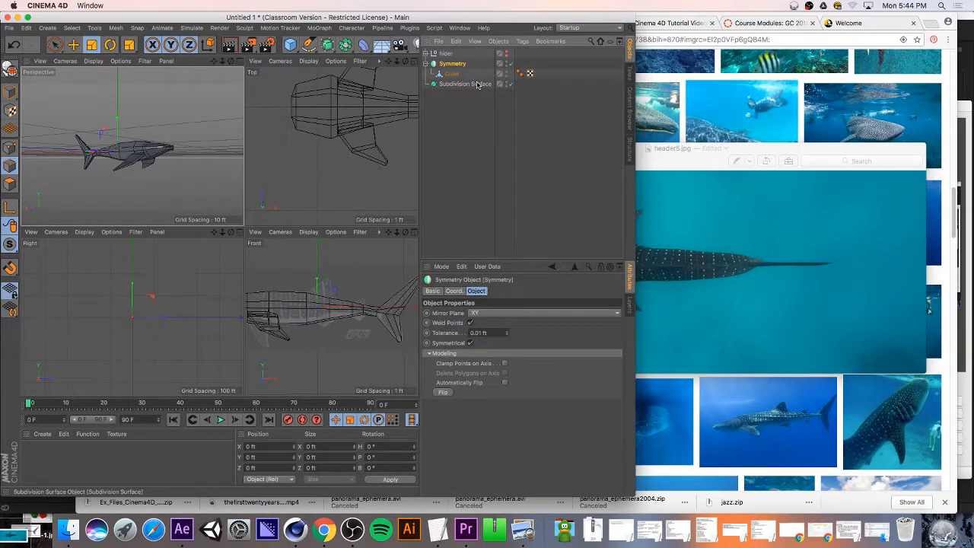
click(451, 73)
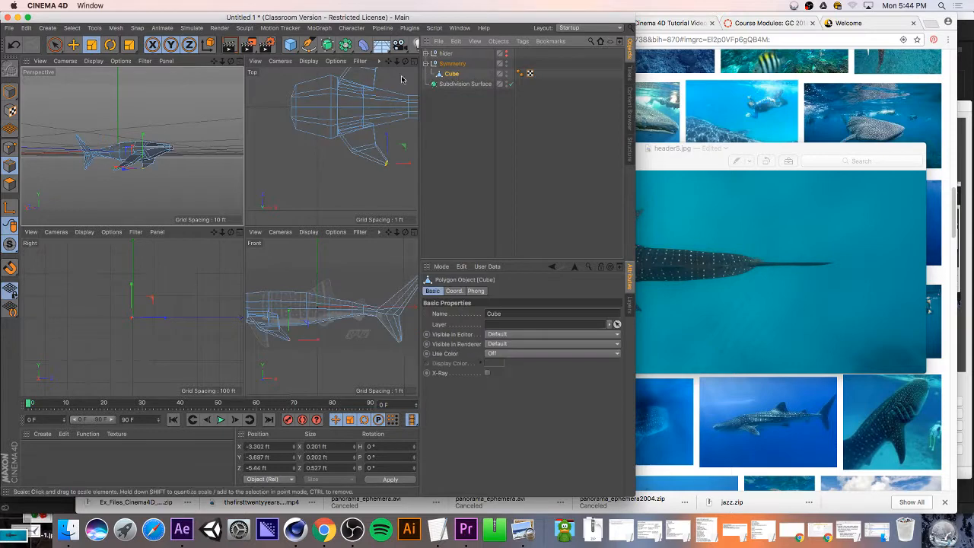
drag(231, 61, 103, 32)
click(240, 62)
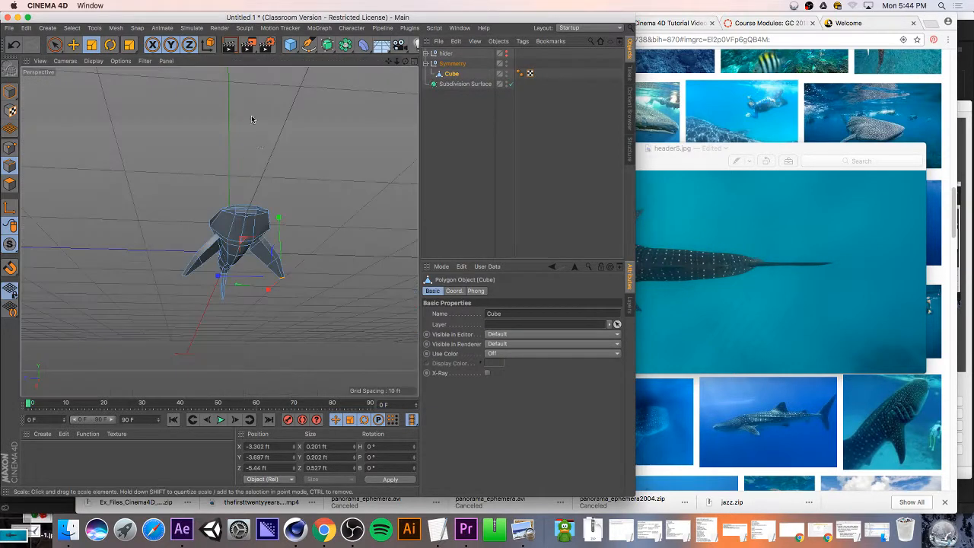
drag(405, 60, 481, 153)
scroll(209, 227, up, 5)
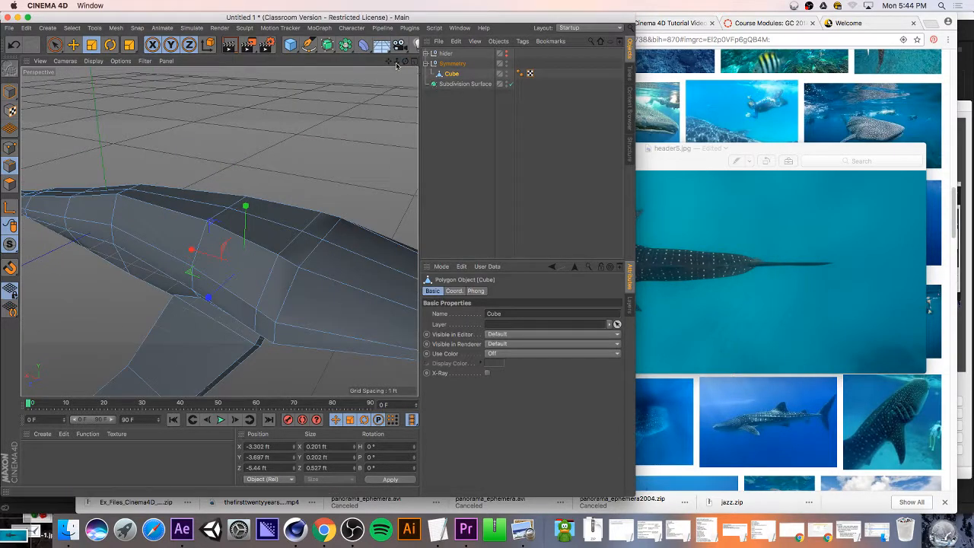
mouse_move(405, 61)
mouse_down()
mouse_move(293, 88)
mouse_move(236, 64)
mouse_move(205, 38)
mouse_move(293, 99)
mouse_move(380, 83)
mouse_move(405, 61)
mouse_up()
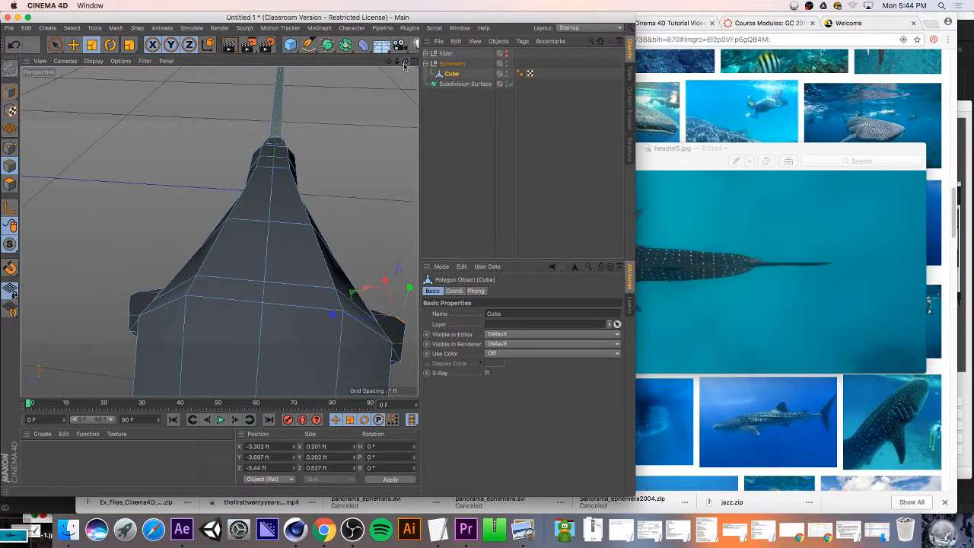
- Try Loop Selection and Loop/Path Cut along the centre of the shark's back
key(u)
key(l)
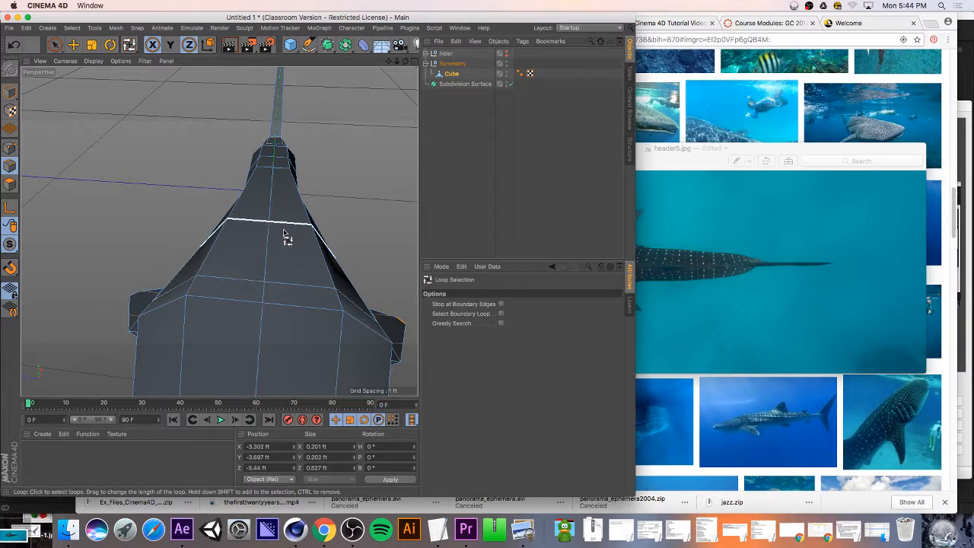
key(k)
key(l)
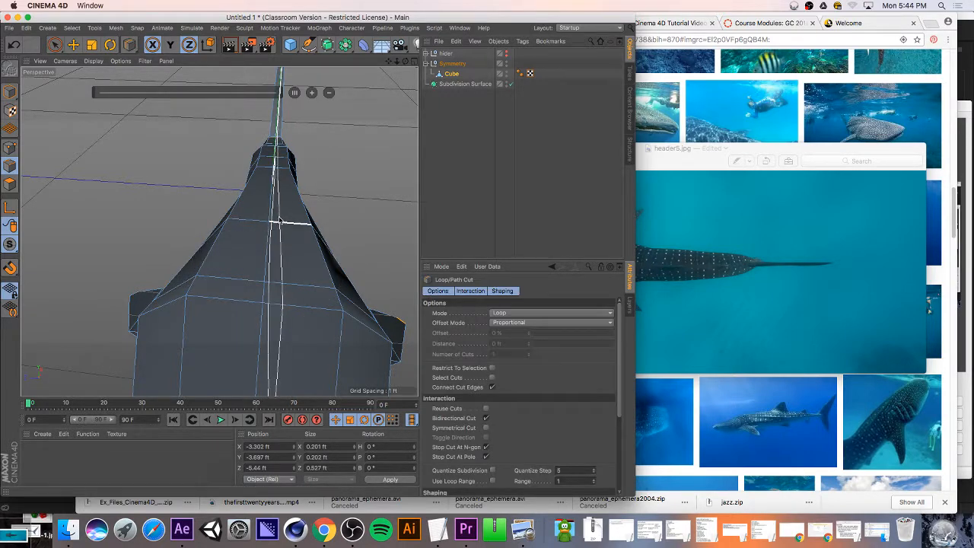
drag(406, 62, 393, 220)
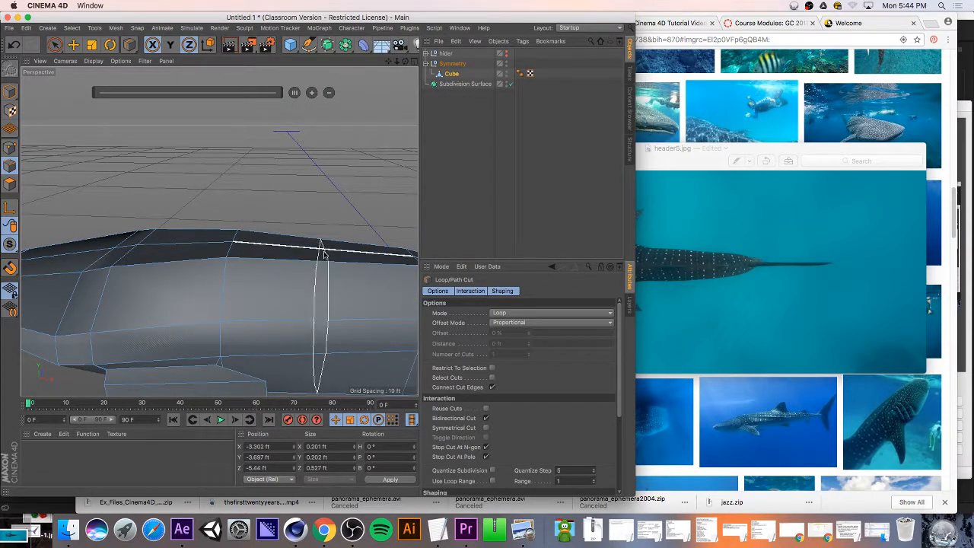
drag(406, 62, 220, 231)
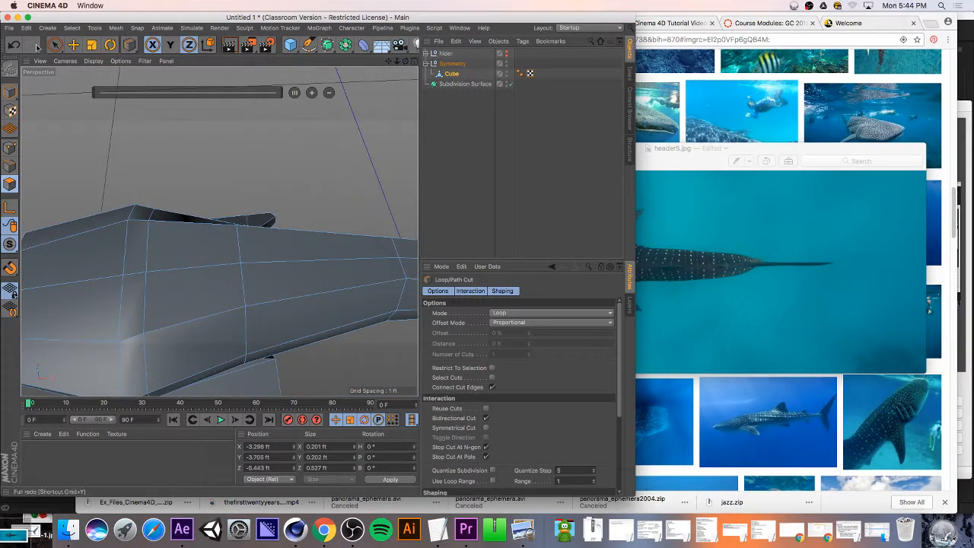
- Use Live Selection on the Cube to select the two neighbouring polygons across the back's centre line
drag(54, 44, 84, 59)
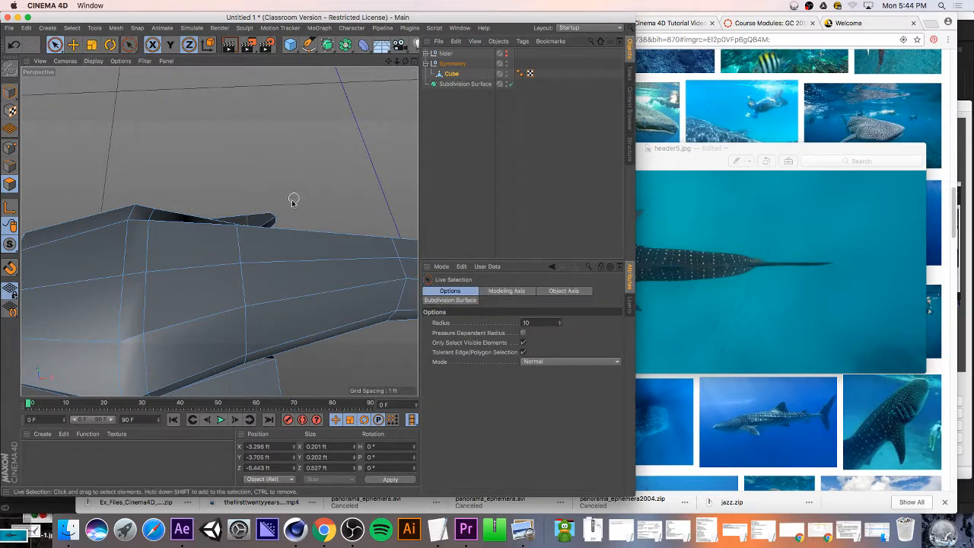
click(287, 264)
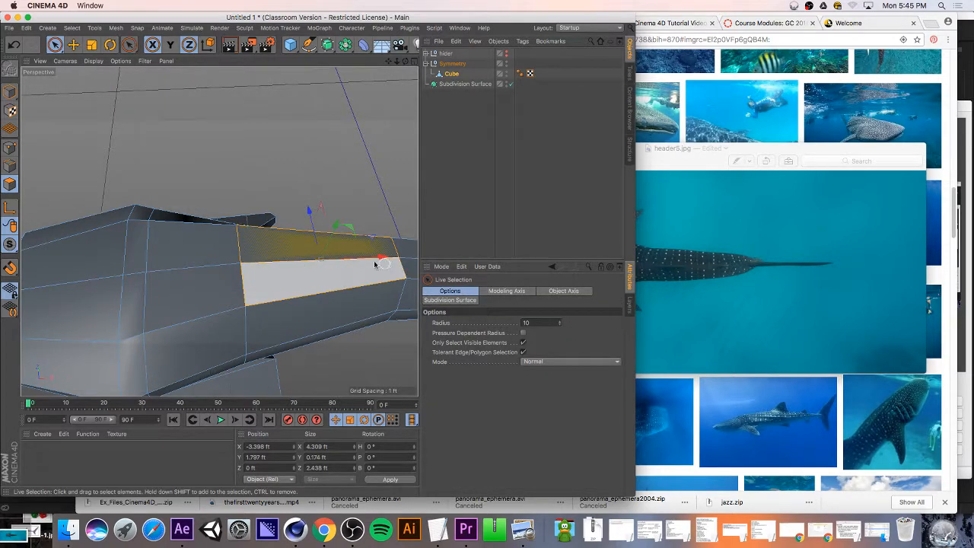
click(442, 183)
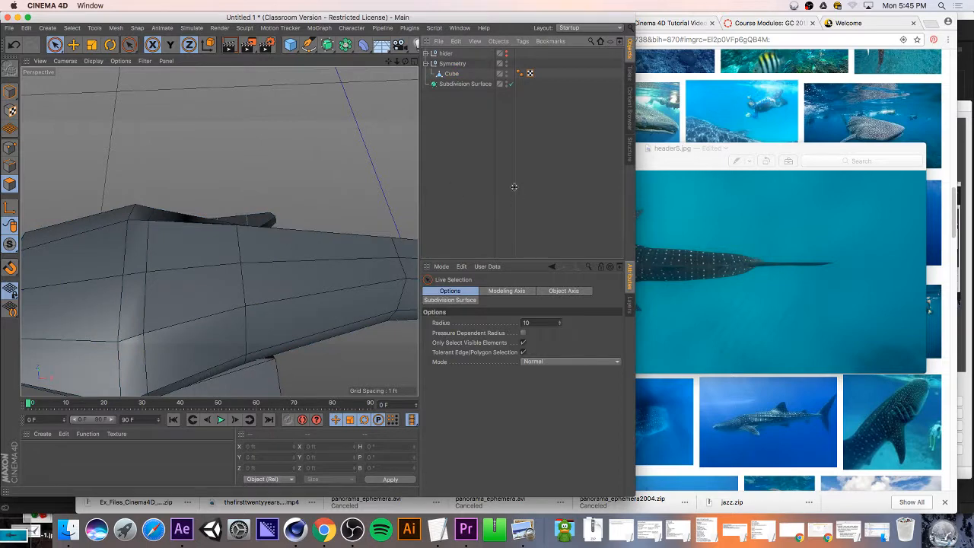
click(454, 74)
click(301, 279)
key(super+z)
key(super+z)
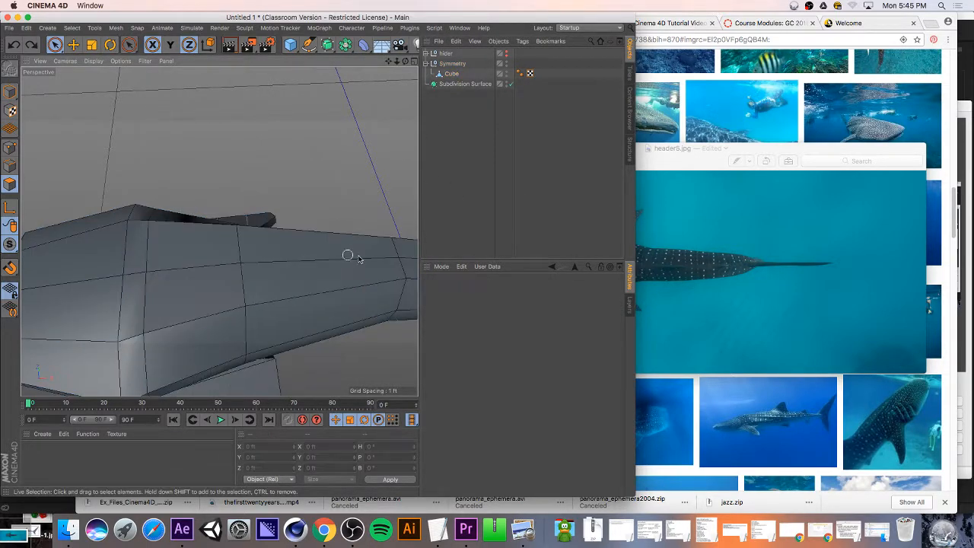
key(super+shift+z)
key(super+shift+z)
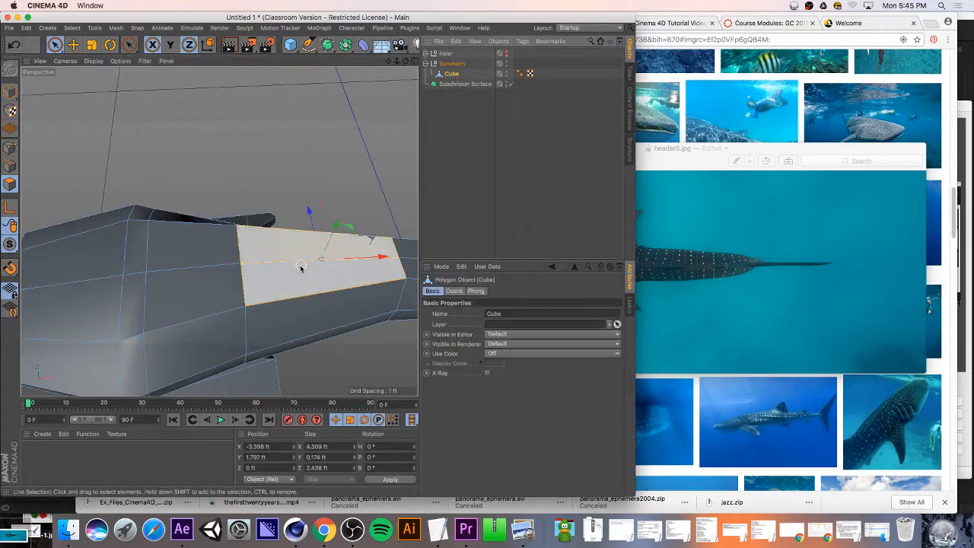
- Select the single polygon on the far side of the back's centre line and examine it up close
click(297, 271)
click(291, 252)
scroll(292, 254, down, 10)
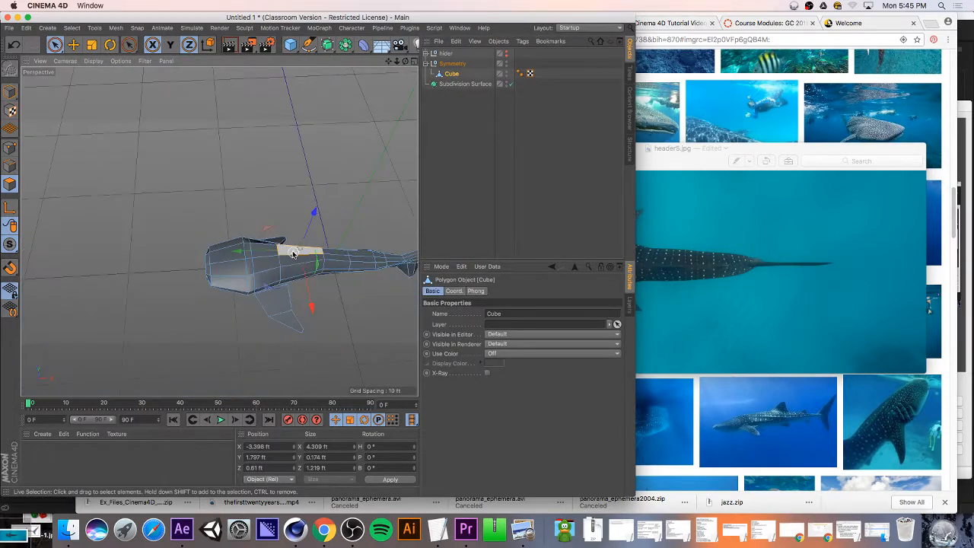
scroll(293, 254, up, 10)
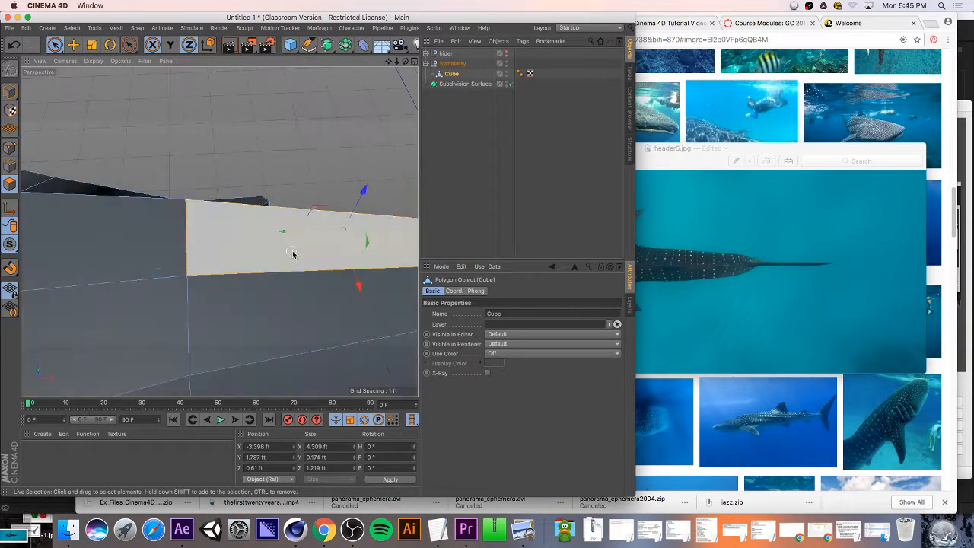
- Undo the polygon selections and the conversion of the Symmetry object, and reselect its Cube
key(super+z)
shift+click(340, 256)
key(super+shift+a)
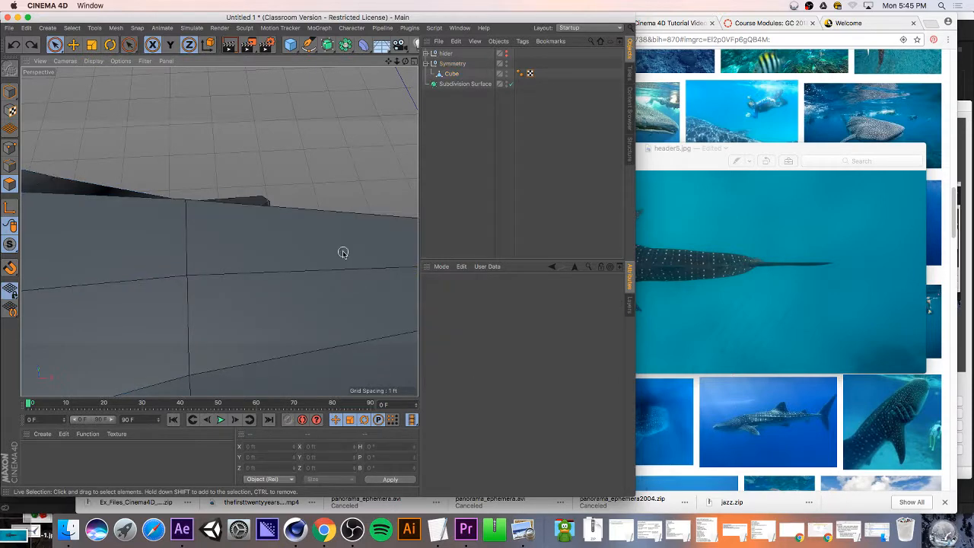
click(449, 74)
click(452, 63)
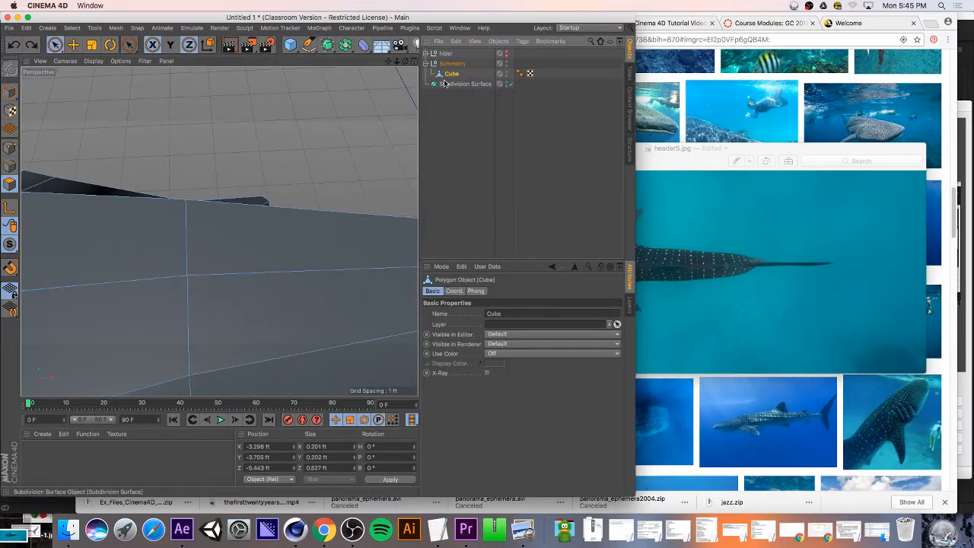
scroll(296, 294, down, 5)
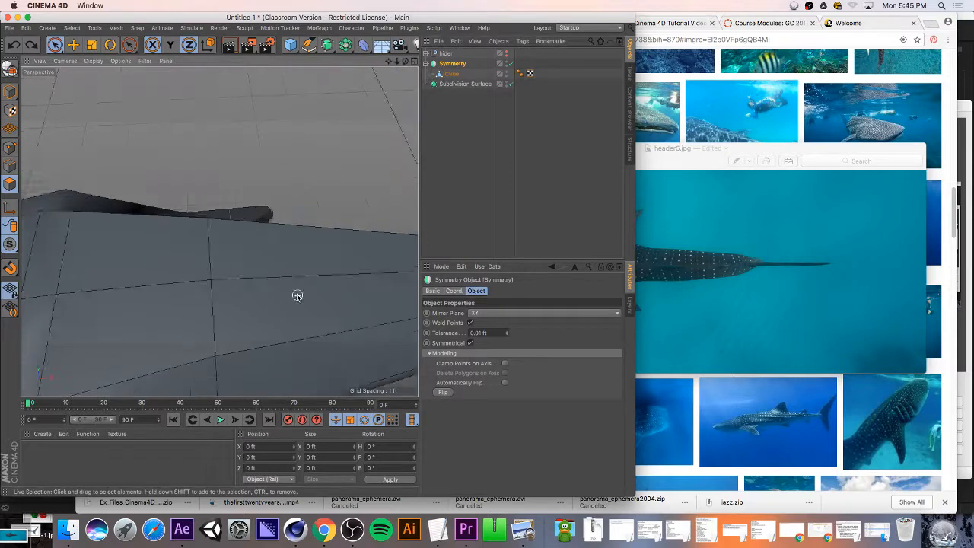
click(452, 74)
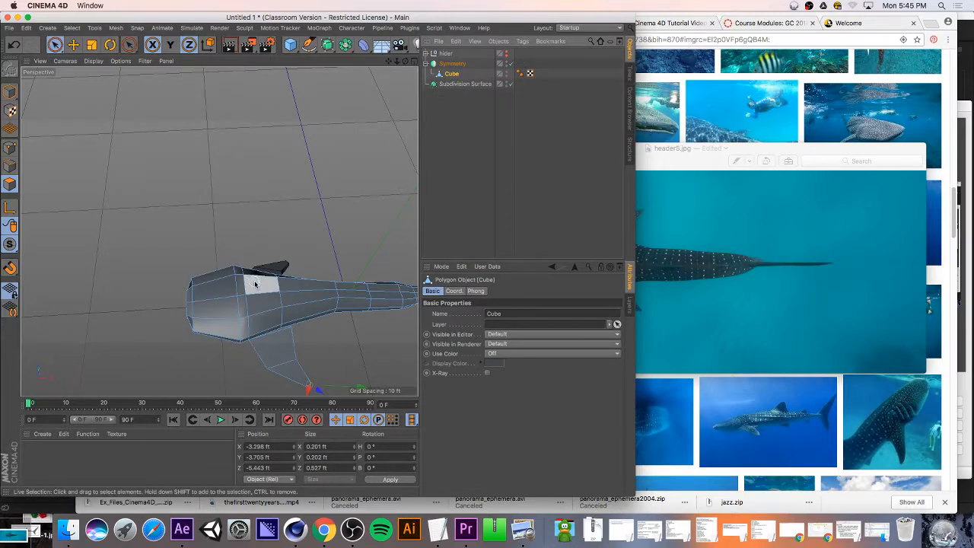
- Disable the Symmetry object and frame the whole unmirrored Cube in a maximized Top view
scroll(256, 282, up, 10)
scroll(256, 281, down, 5)
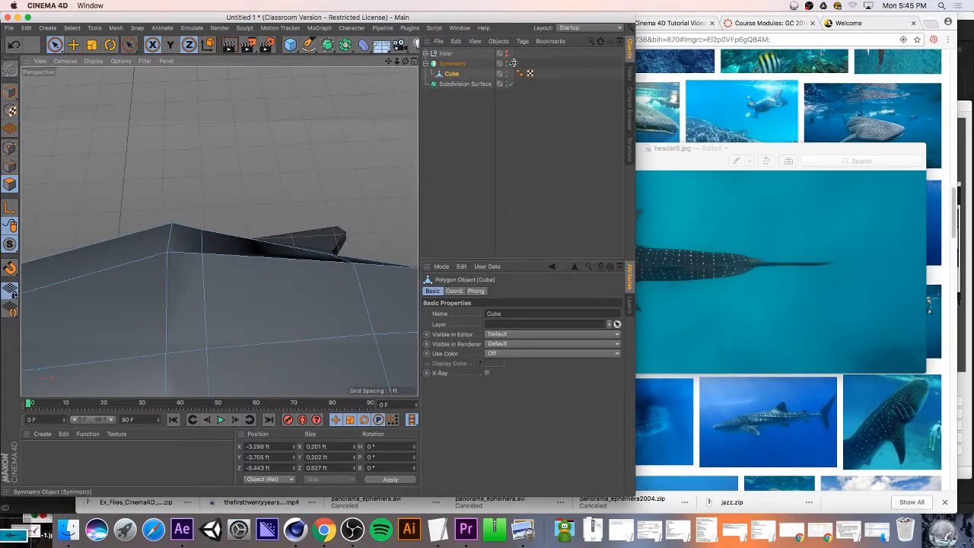
scroll(356, 207, down, 5)
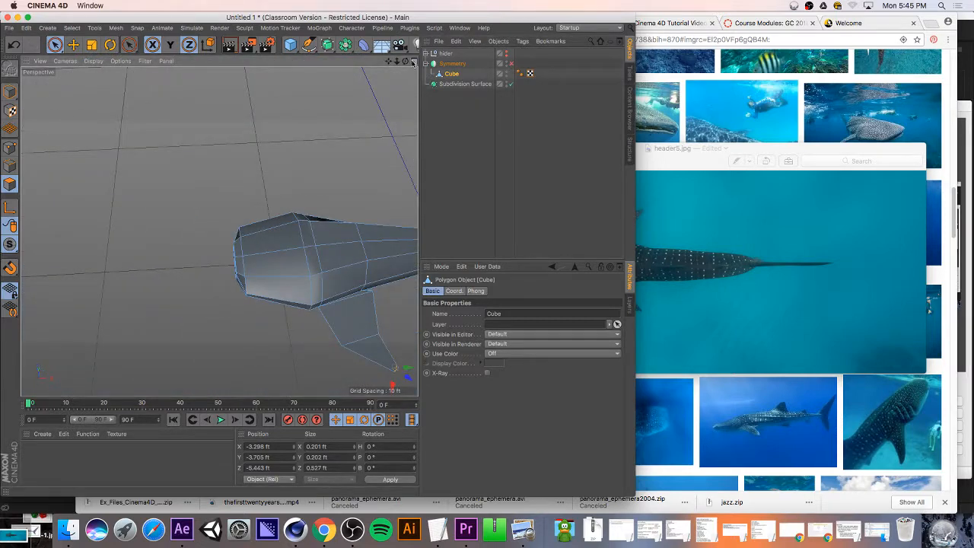
click(412, 61)
drag(388, 63, 288, 117)
click(415, 62)
scroll(365, 124, down, 5)
drag(219, 231, 160, 233)
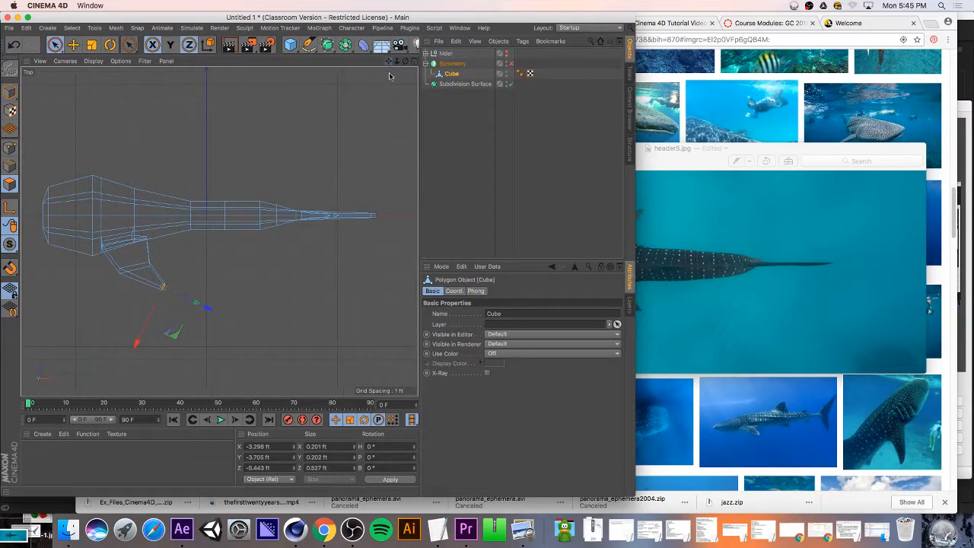
- Rectangle-select all points on the Cube's finless side of the centre line, from head to tail tip, and delete them
click(10, 148)
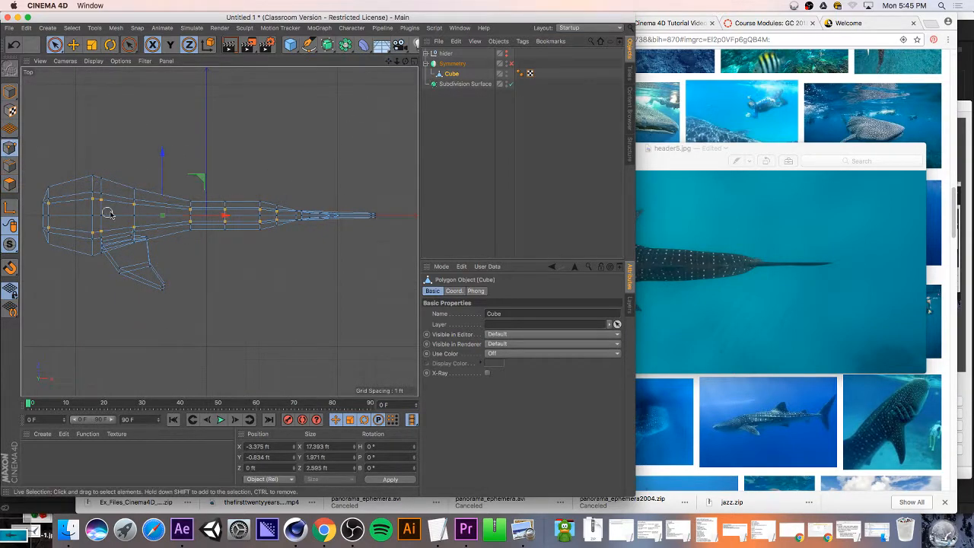
drag(56, 44, 106, 85)
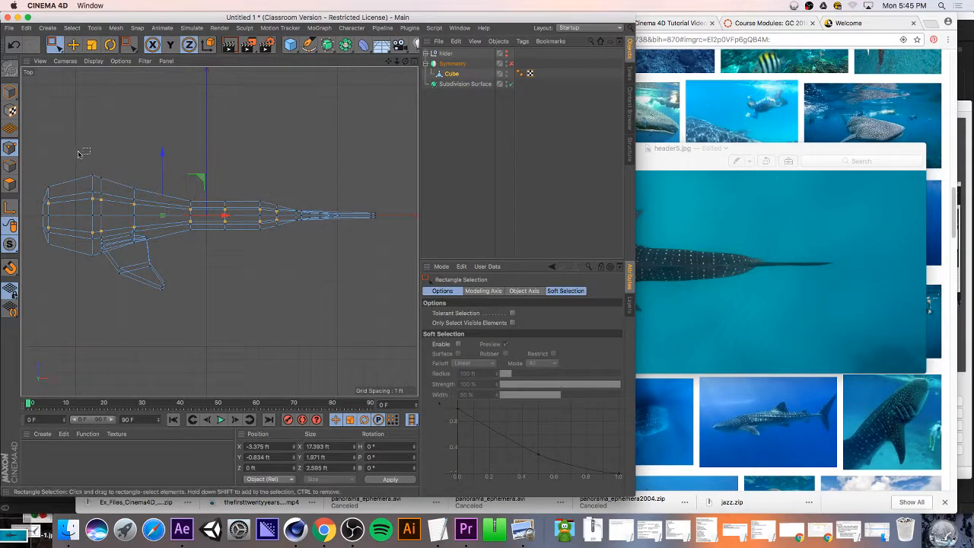
drag(32, 156, 401, 214)
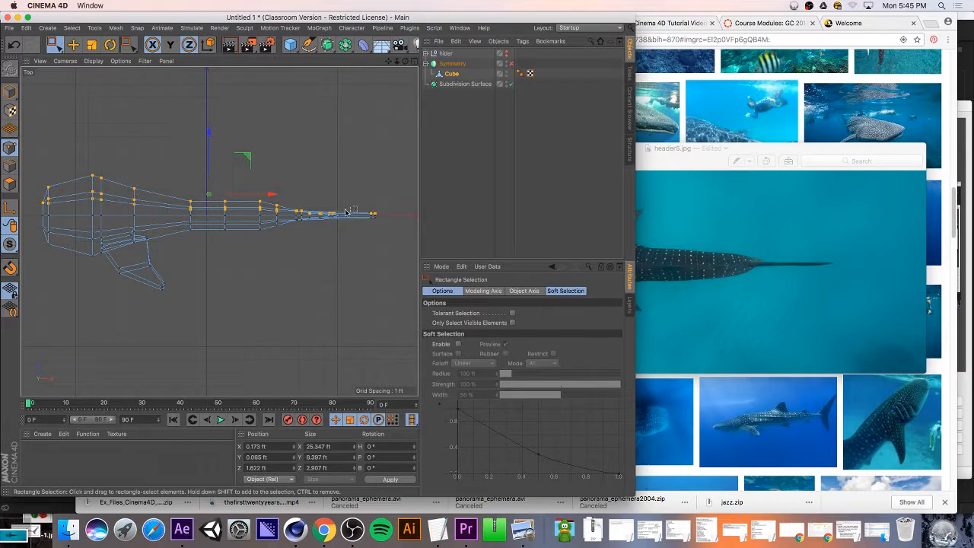
scroll(346, 213, up, 6)
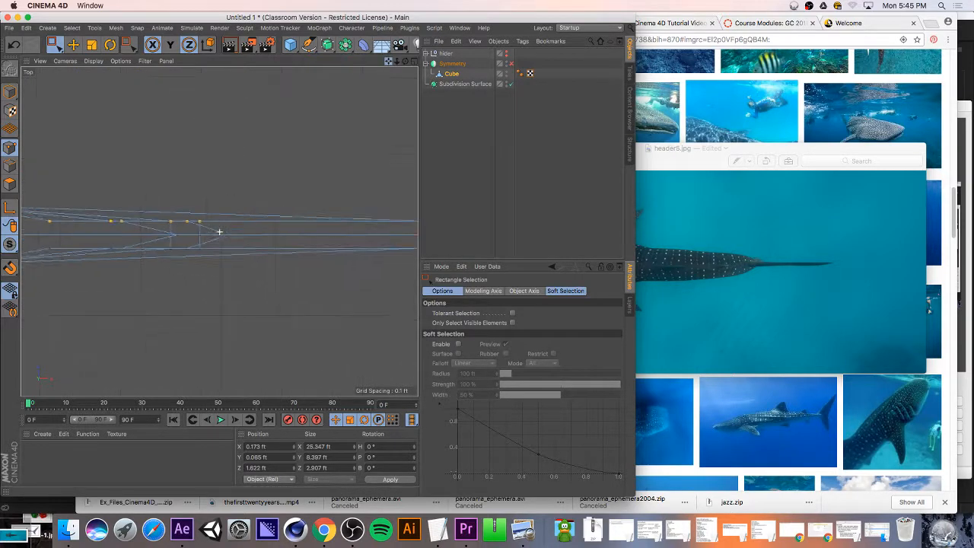
drag(219, 232, 150, 225)
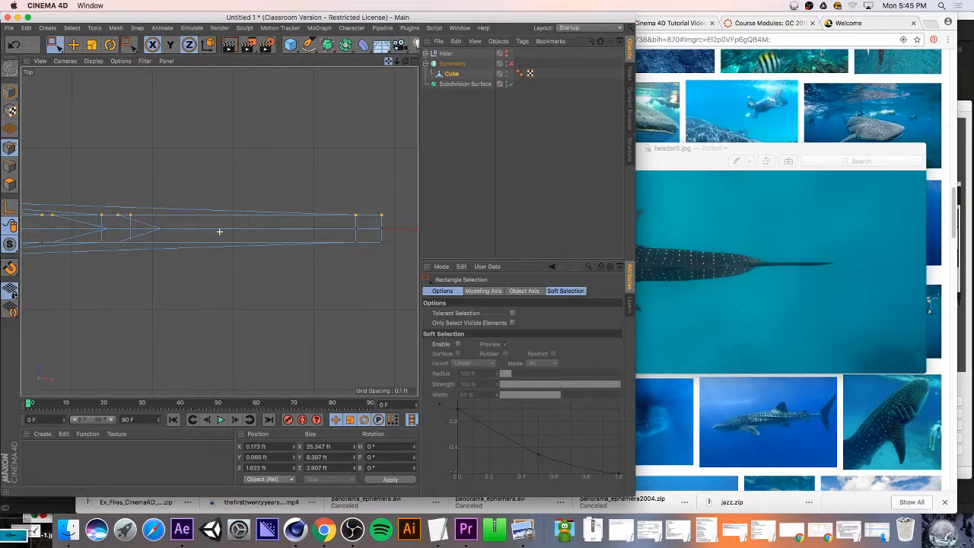
drag(219, 231, 383, 239)
scroll(325, 134, down, 10)
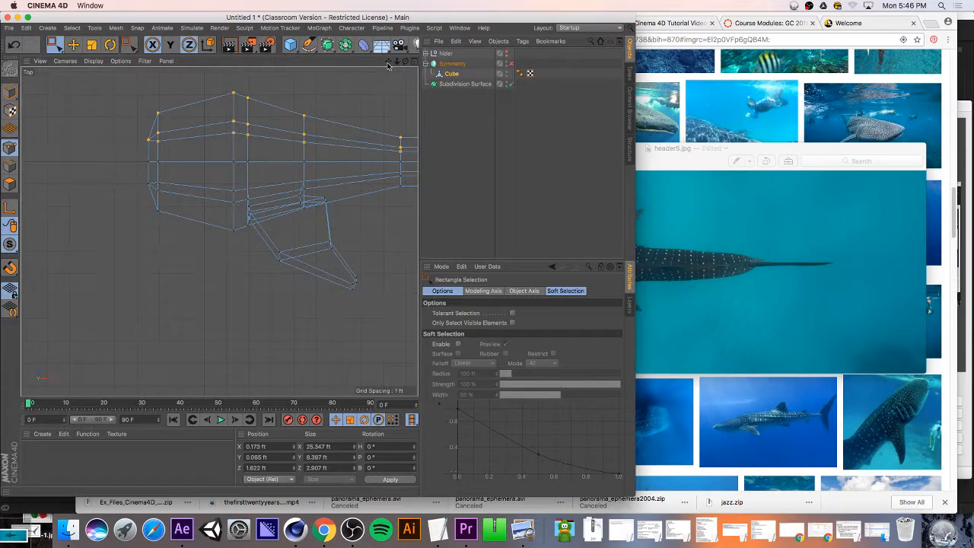
drag(388, 60, 220, 231)
key(Delete)
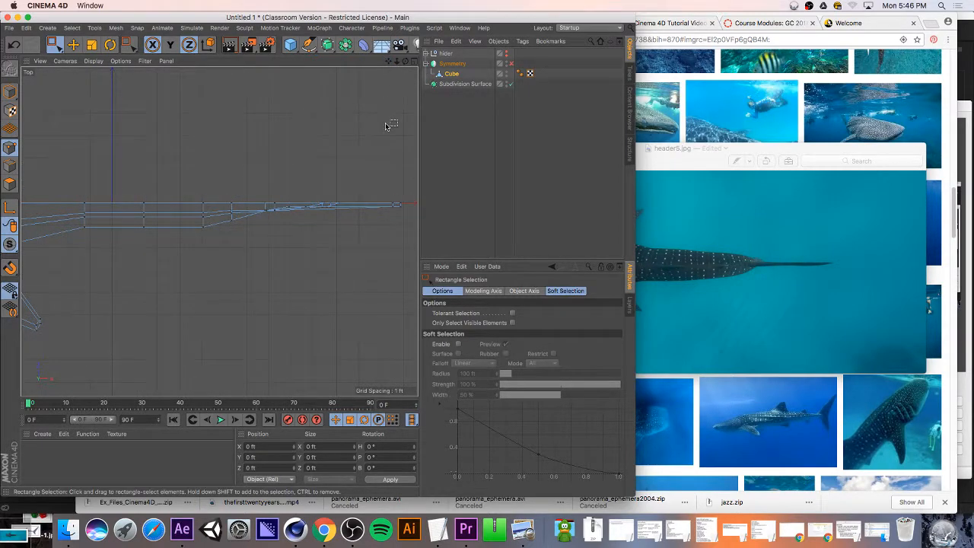
- Re-enable the Symmetry object to mirror the finned half and show the model in all four views
drag(388, 61, 219, 231)
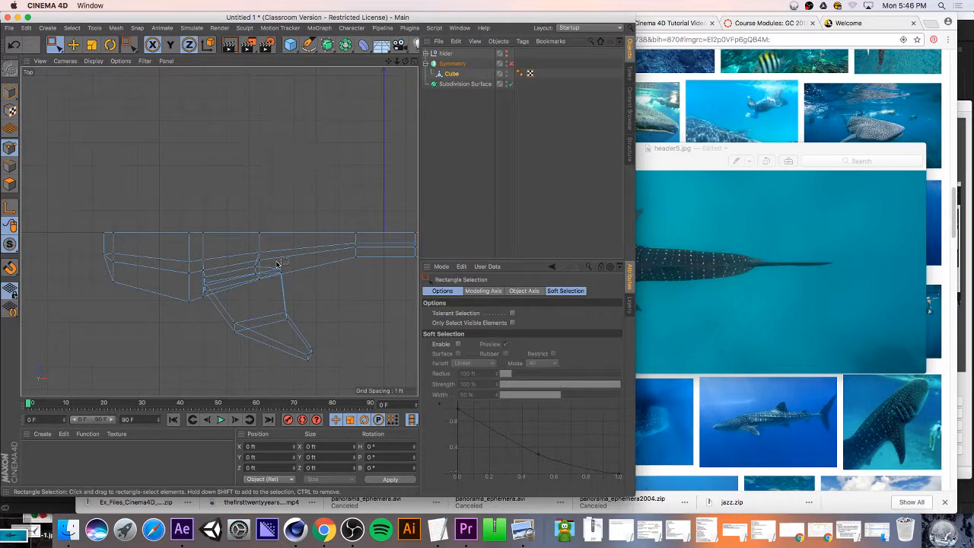
click(511, 64)
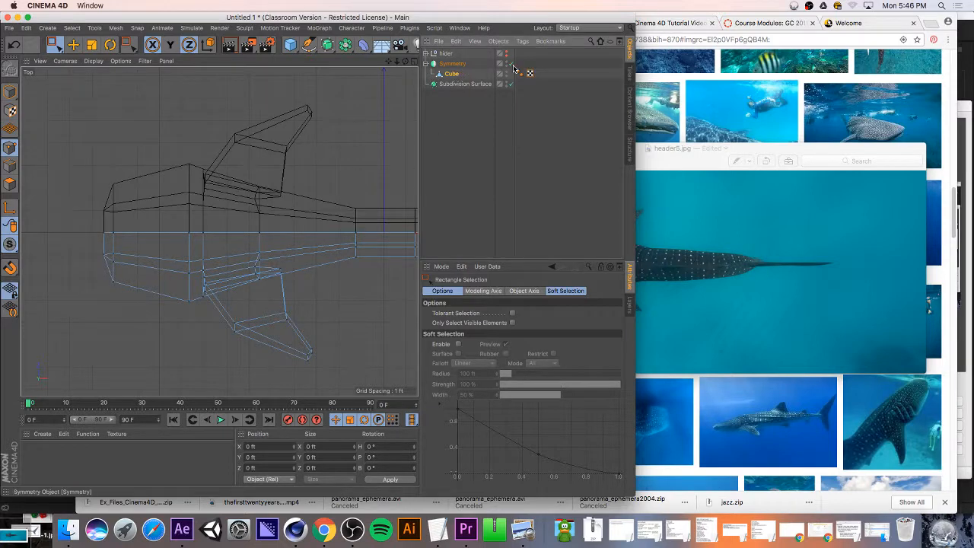
middle_click(413, 74)
drag(232, 62, 365, 46)
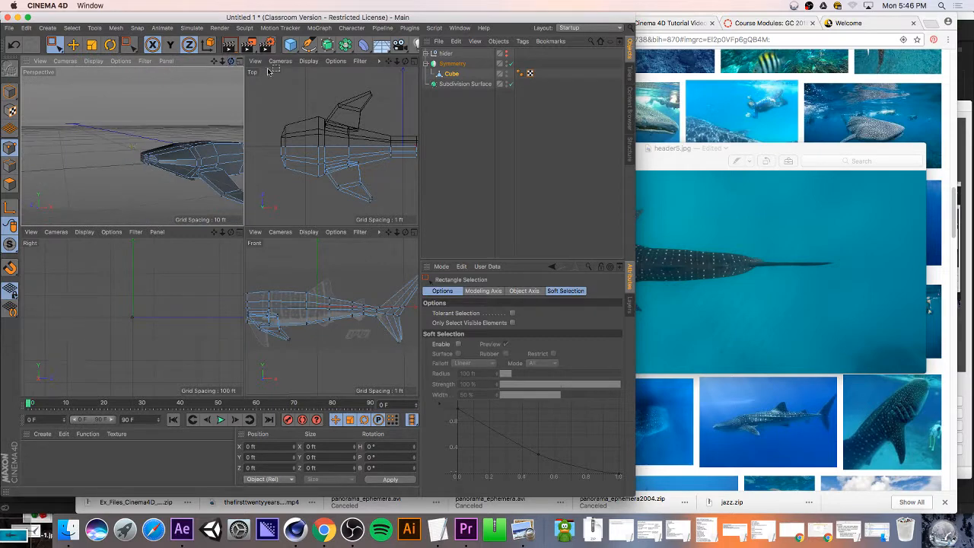
- Make the Symmetry object editable and select the Cube inside the resulting group
click(450, 63)
key(c)
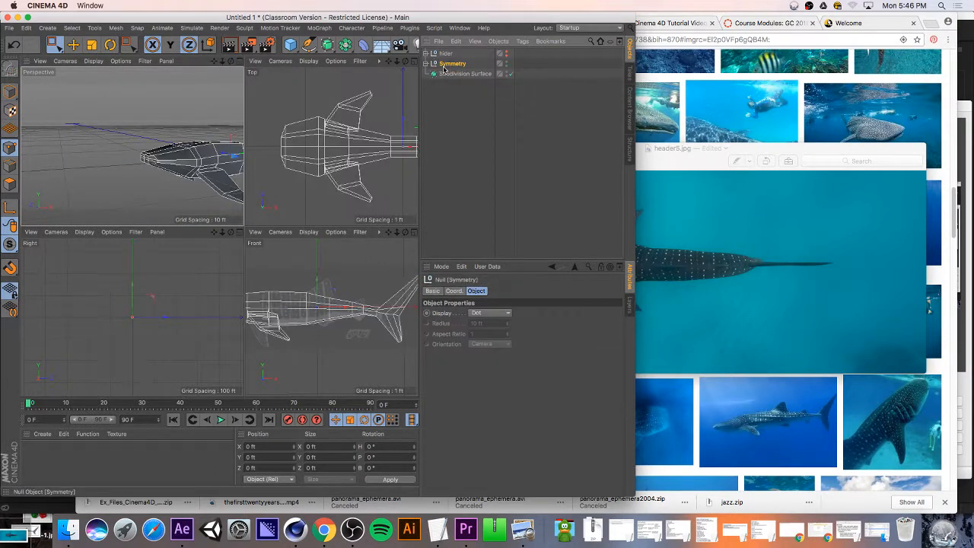
click(426, 65)
click(452, 75)
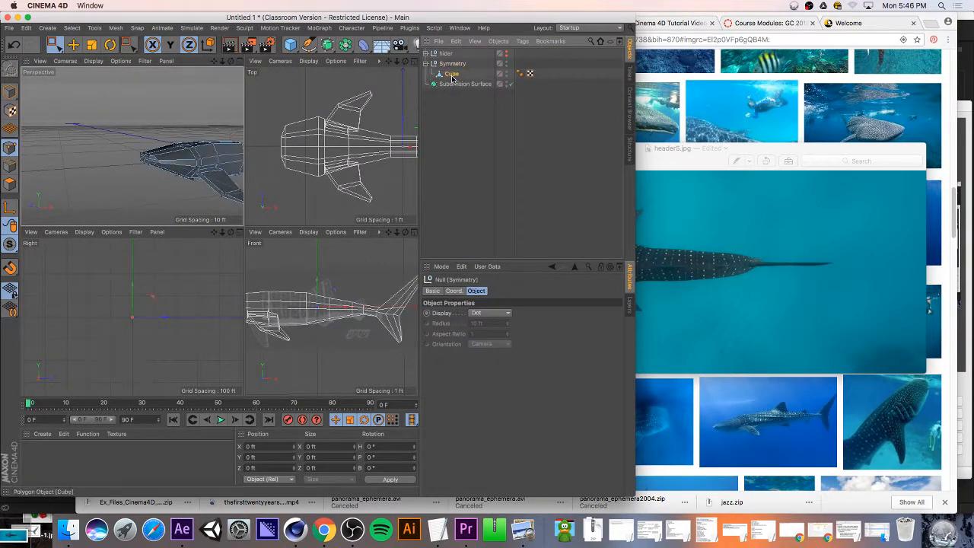
- In a maximized Perspective view, use Live Selection to select the two neighbouring polygons across the back's centre line behind the head
click(240, 62)
mouse_move(404, 61)
mouse_down()
mouse_move(417, 62)
mouse_move(411, 73)
mouse_up()
click(5, 190)
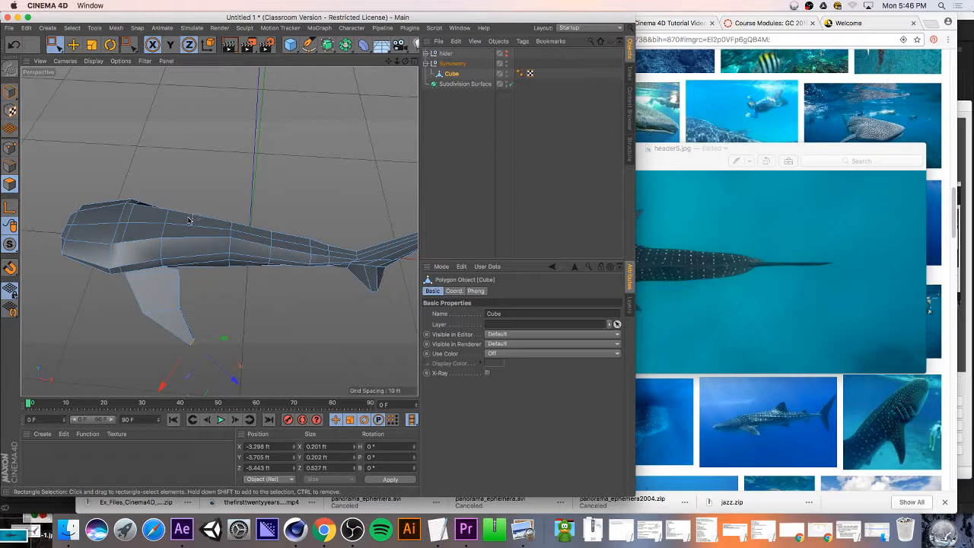
click(53, 44)
click(79, 47)
click(202, 222)
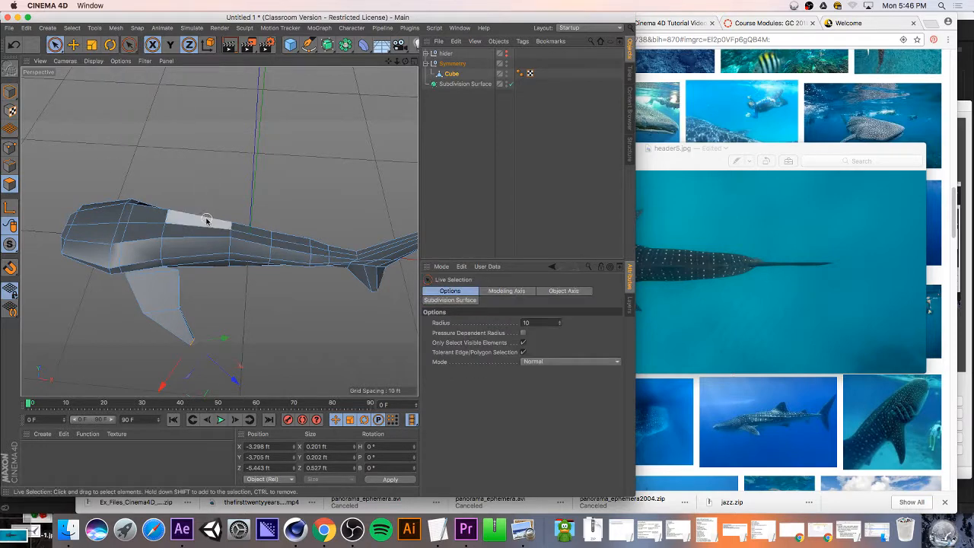
scroll(203, 222, up, 10)
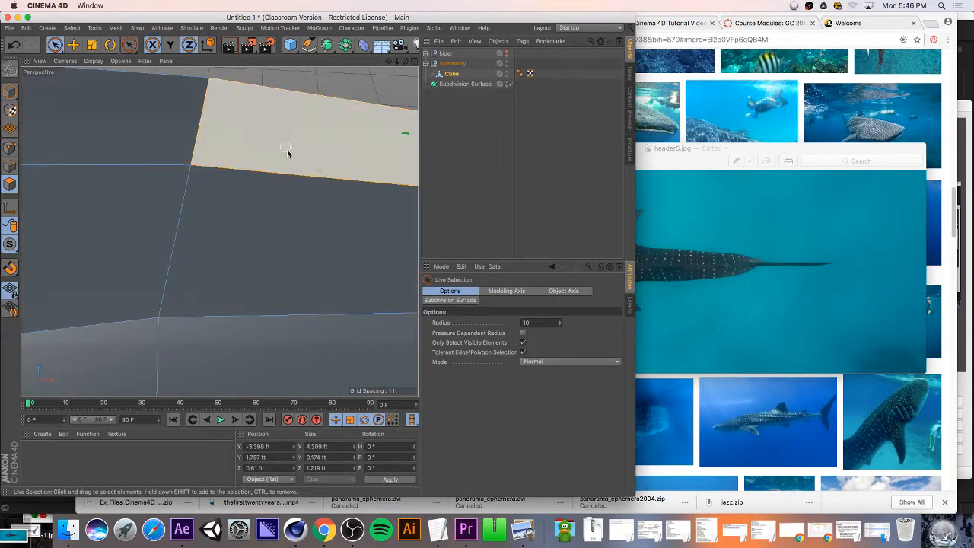
scroll(322, 165, down, 10)
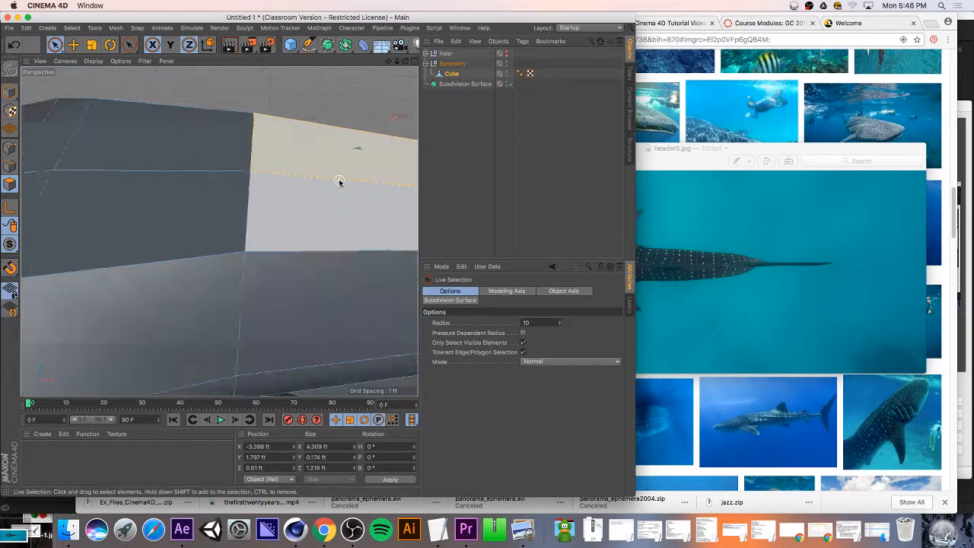
drag(390, 60, 393, 57)
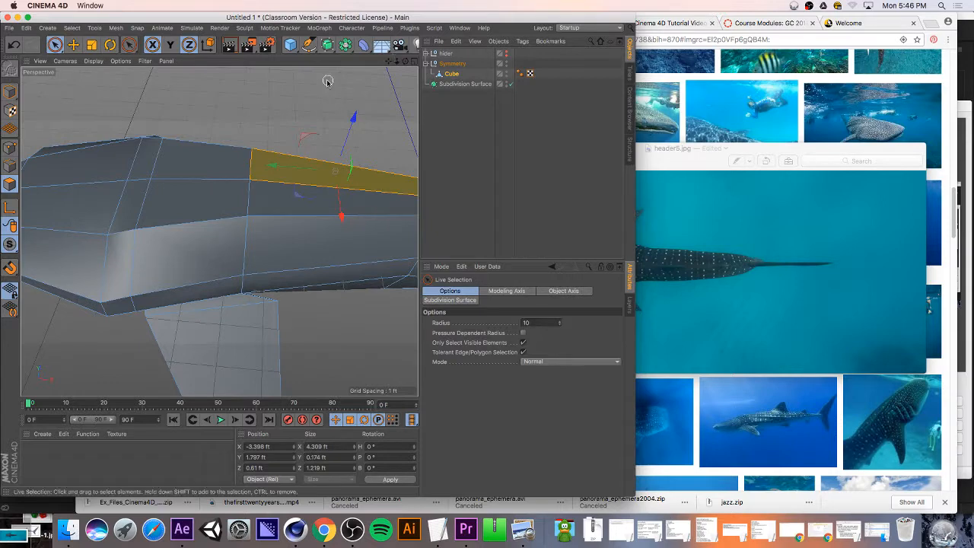
shift+click(283, 200)
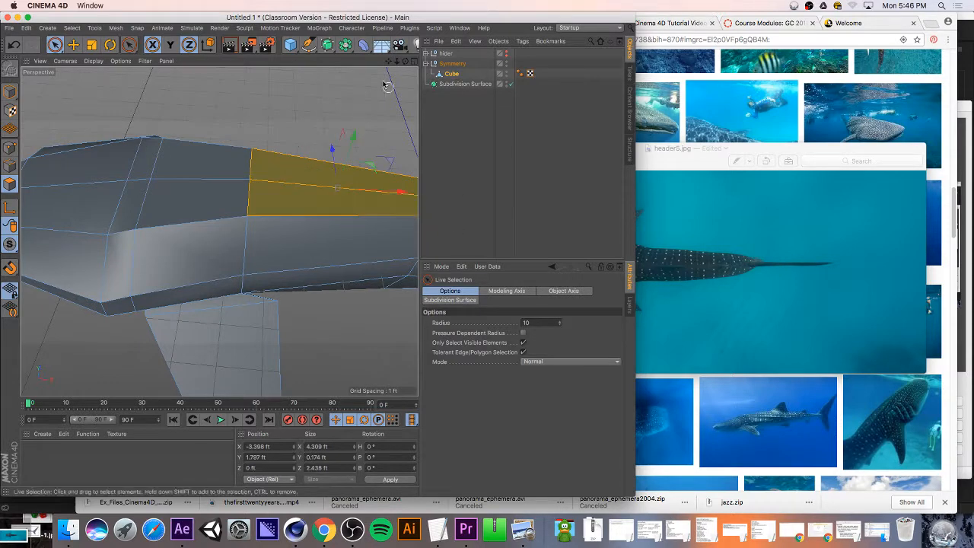
drag(406, 61, 487, 93)
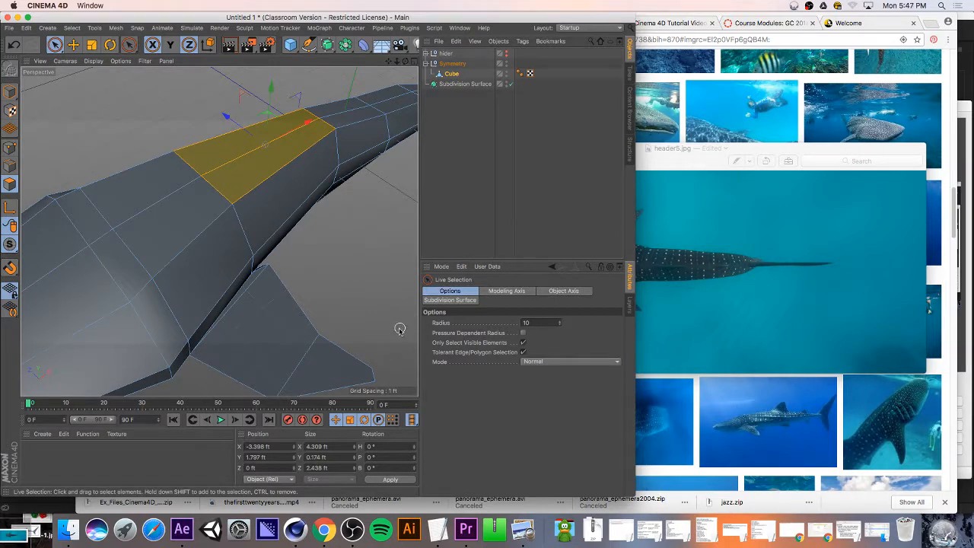
- Inset the two selected back polygons with Extrude Inner, using a 0.132 ft offset and Preserve Groups enabled
key(i)
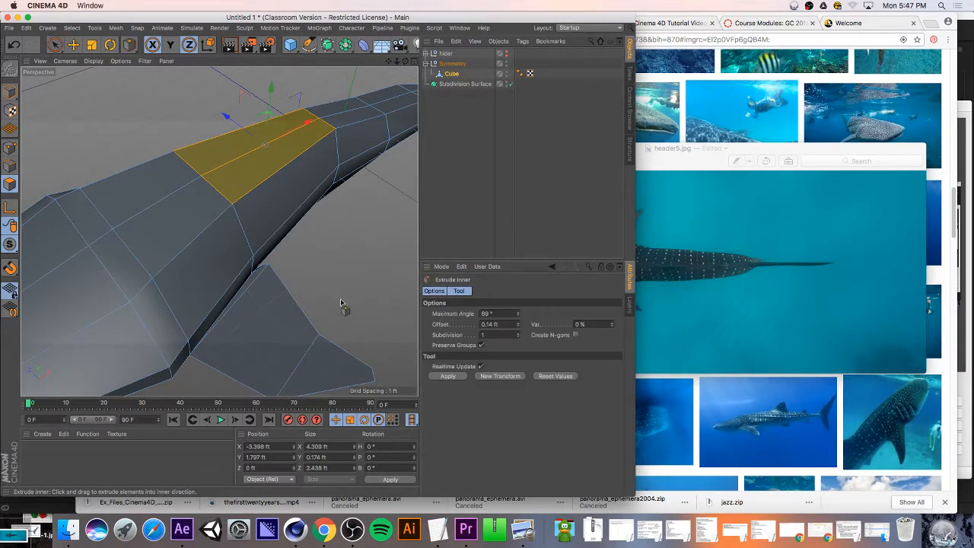
drag(385, 225, 402, 226)
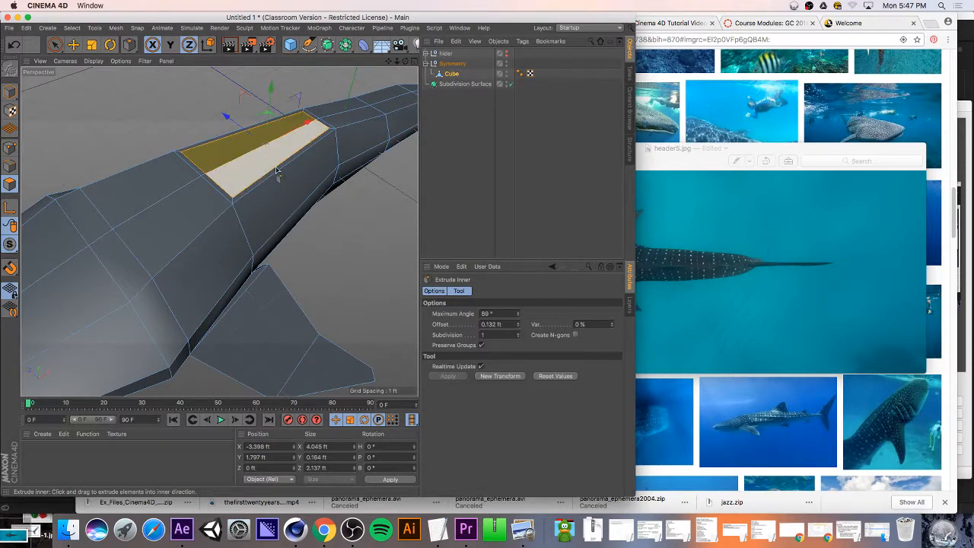
click(481, 346)
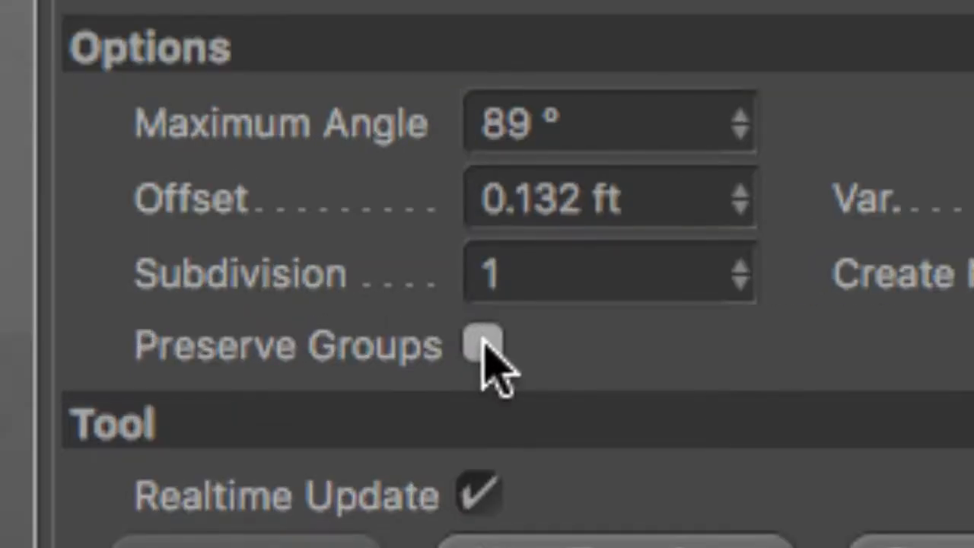
click(481, 346)
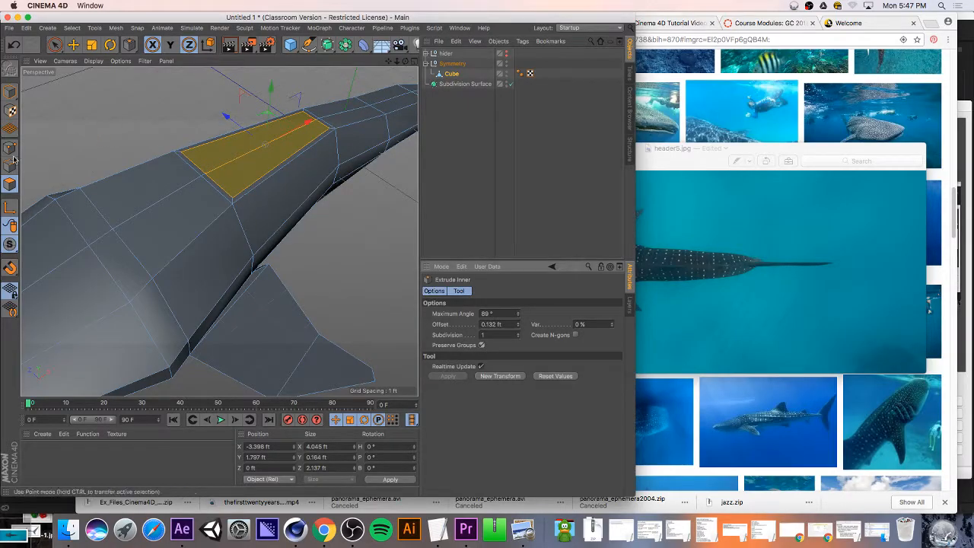
- Slide the inset's outer corner points towards the back's centre line, narrowing the inner polygons to a strip about 0.49 ft wide
click(13, 159)
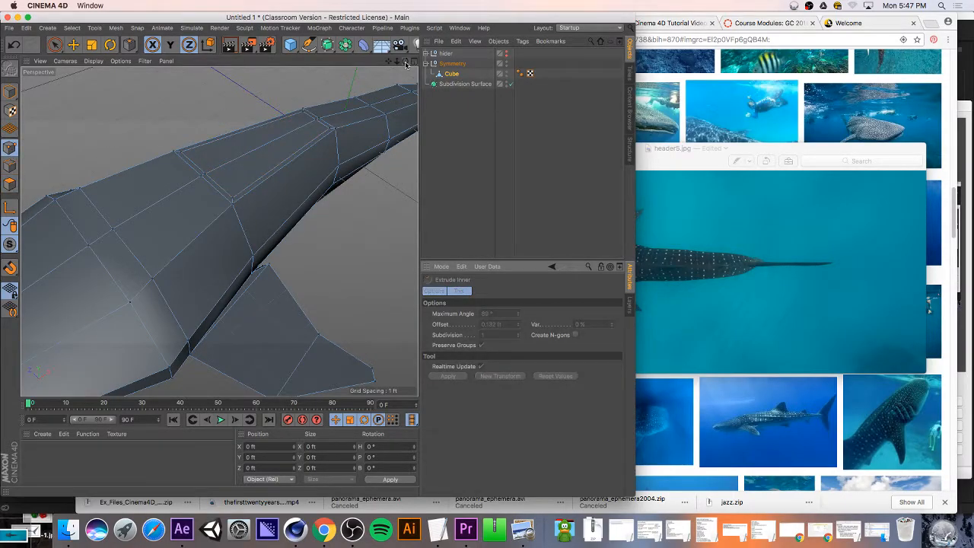
drag(406, 63, 279, 116)
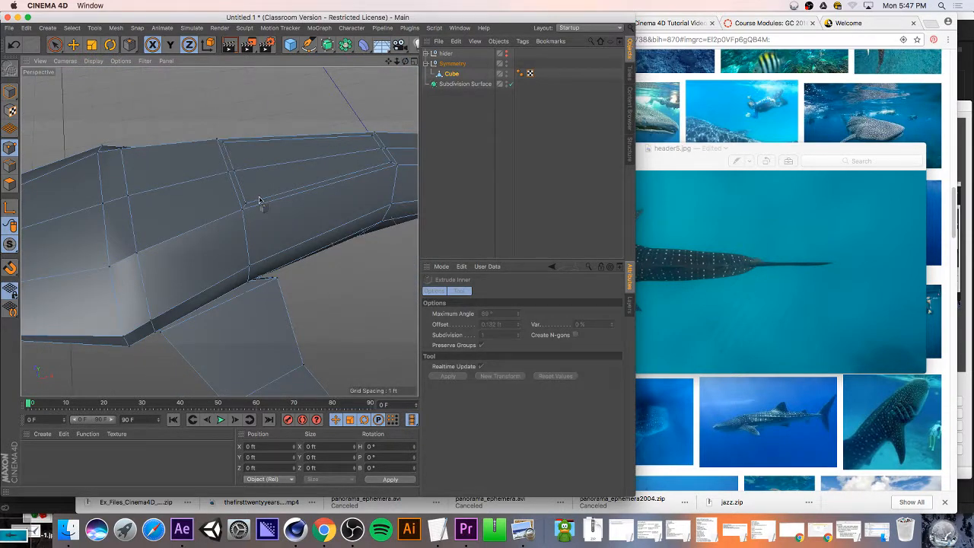
key(space)
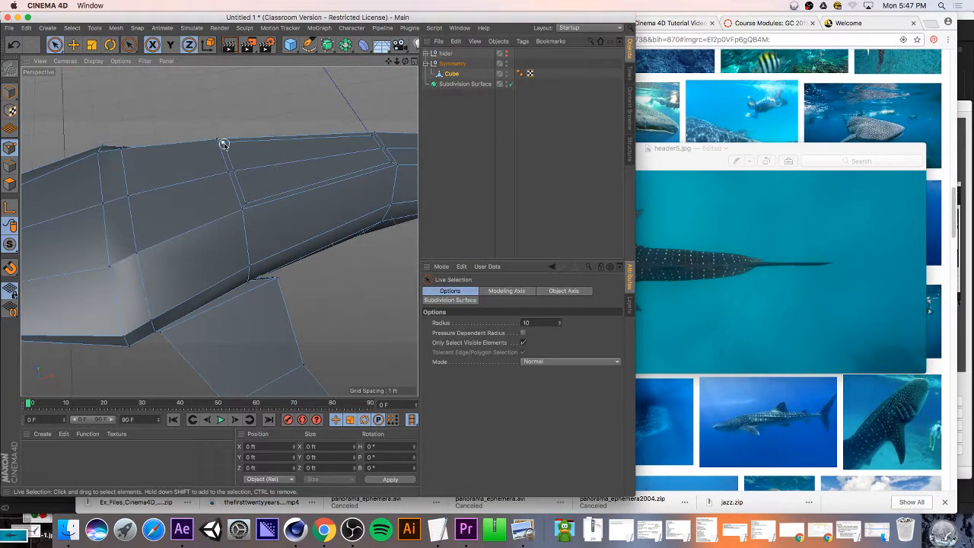
right_click(281, 173)
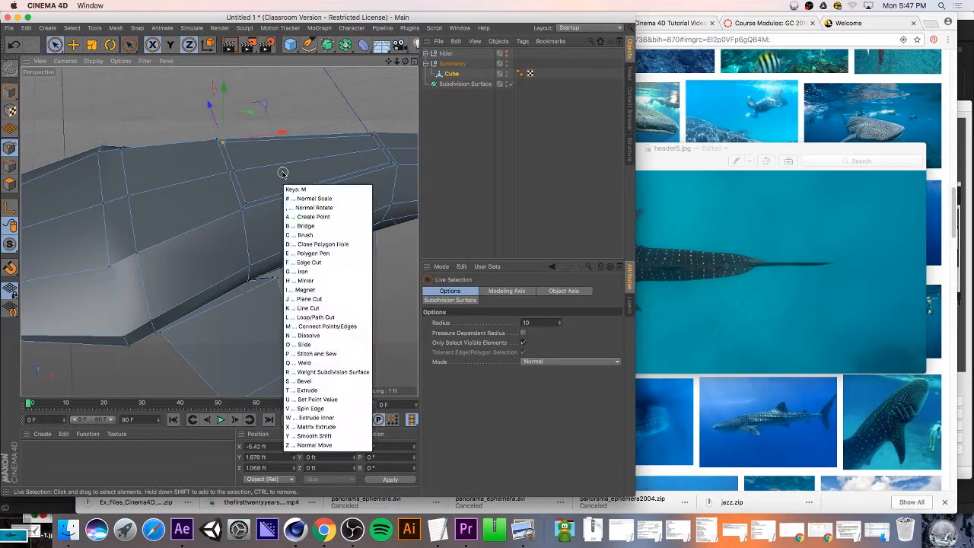
click(308, 229)
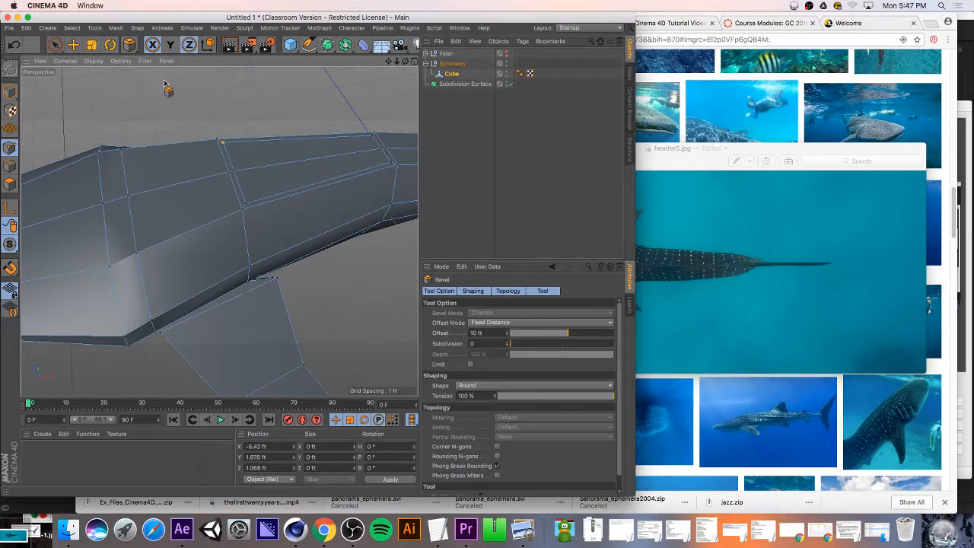
drag(130, 44, 241, 187)
mouse_move(390, 164)
mouse_down()
mouse_move(372, 137)
mouse_move(381, 149)
mouse_move(412, 148)
mouse_move(396, 136)
mouse_move(373, 152)
mouse_move(393, 185)
mouse_move(381, 162)
mouse_up()
scroll(383, 151, up, 5)
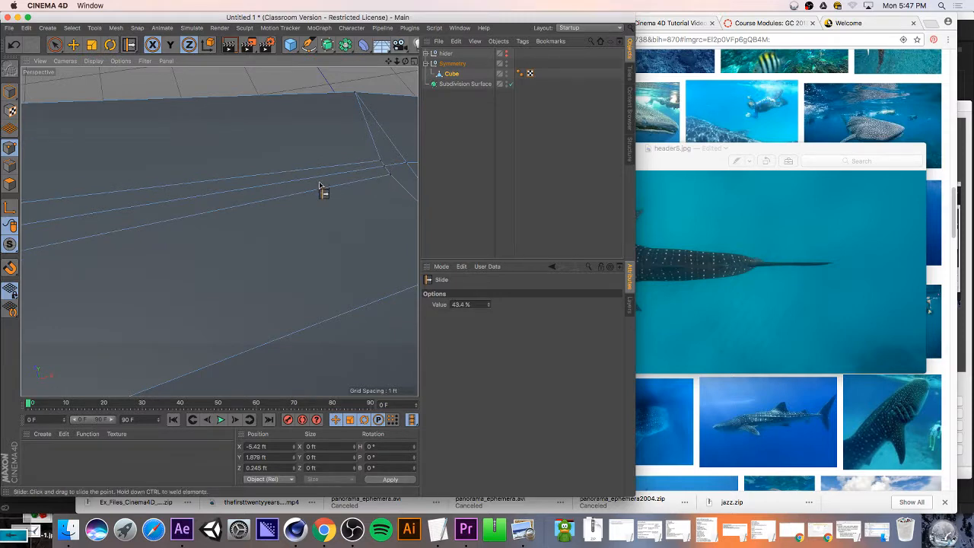
scroll(320, 185, down, 10)
- Try extruding the narrow polygon strip on the back about 2.5 ft upward for the dorsal fin
click(10, 185)
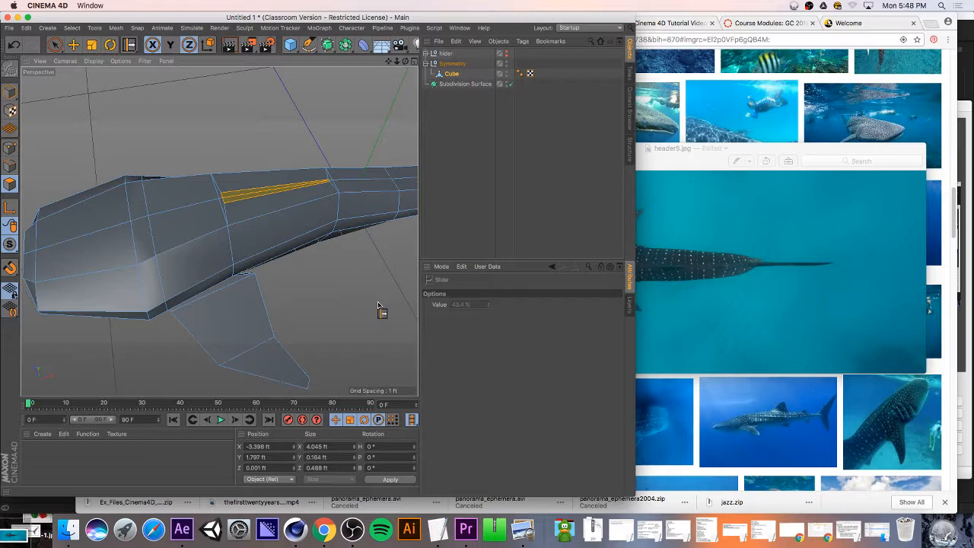
key(d)
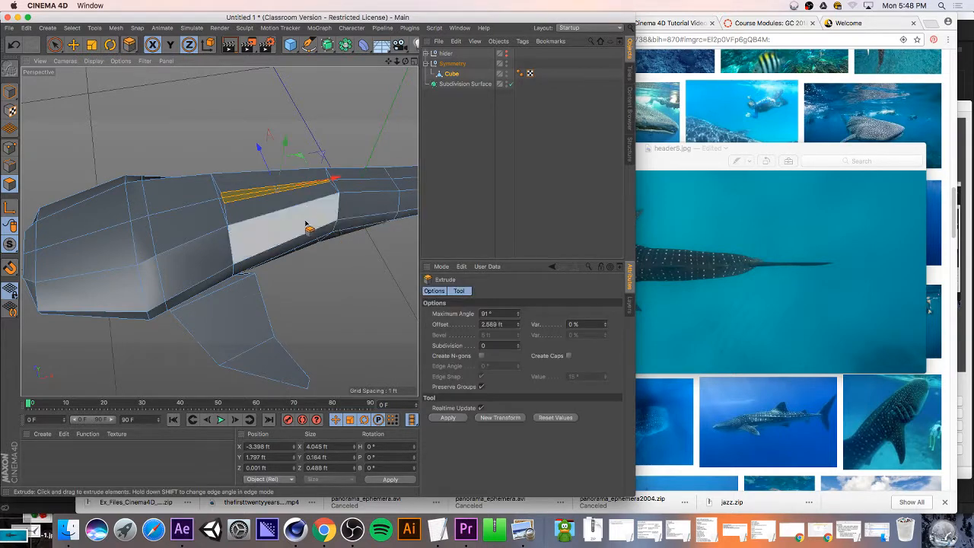
drag(323, 277, 289, 243)
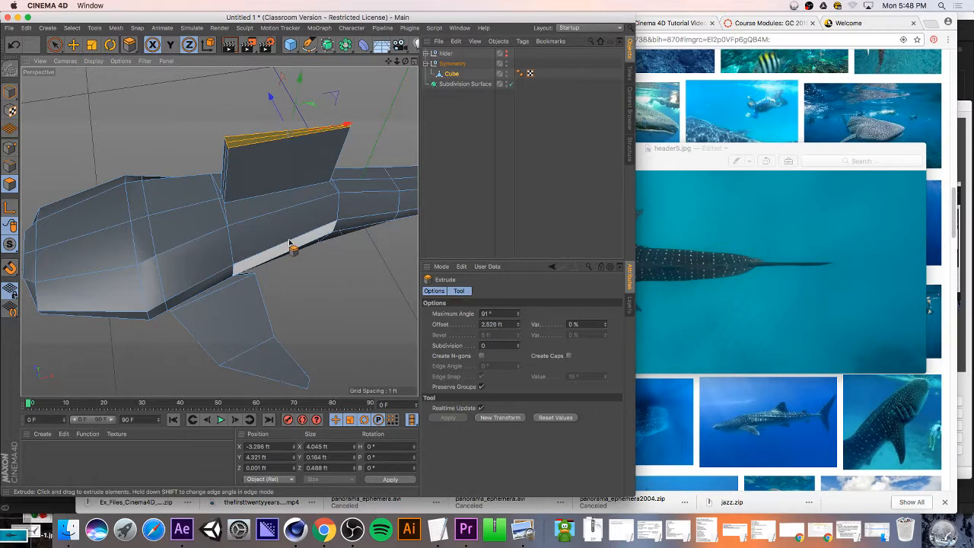
- Compare the extruded fin block with the shark reference in the Front view, and undo the extrusion
click(411, 61)
click(414, 233)
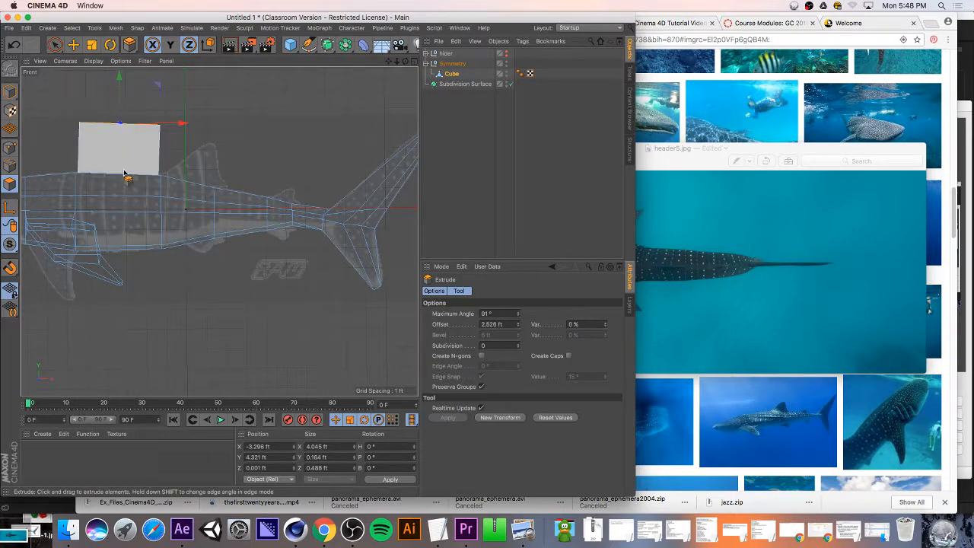
key(super+z)
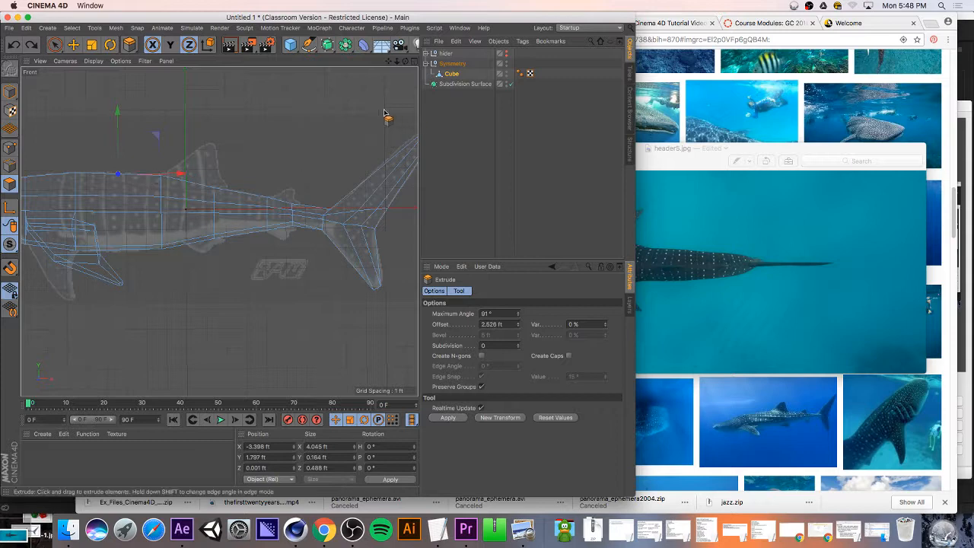
click(414, 63)
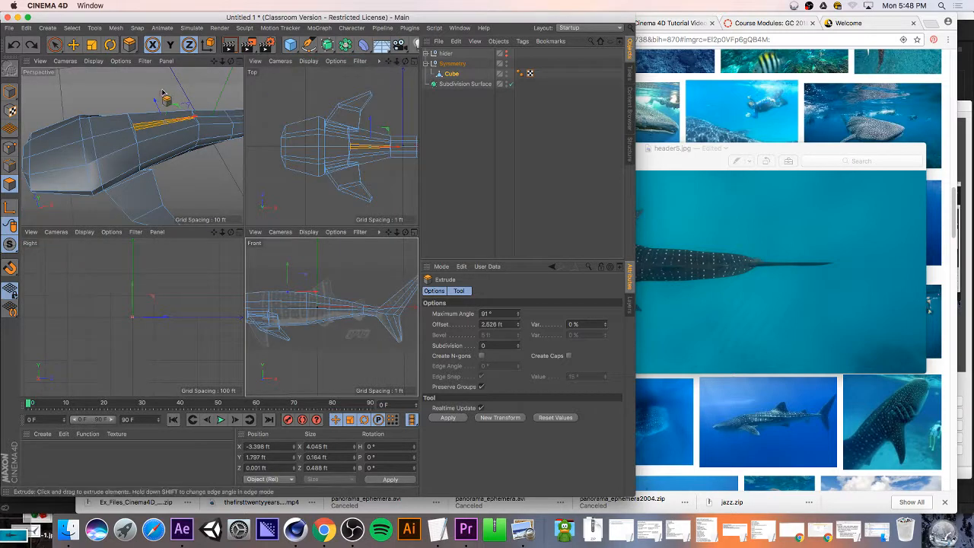
- Undo the earlier inset and instead inset the next two back polygons towards the tail using Extrude Inner with a 0.079 ft offset
drag(203, 122, 222, 124)
click(220, 122)
shift+click(211, 113)
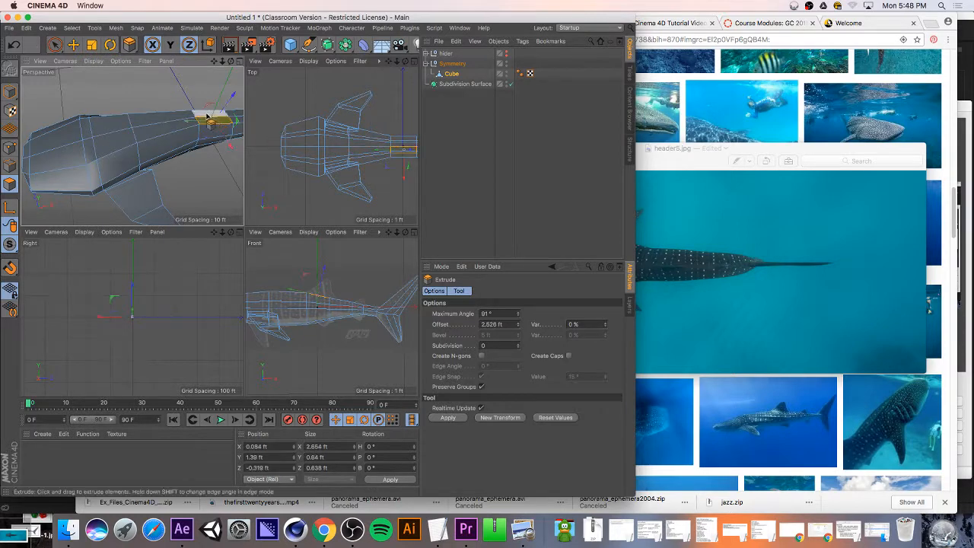
scroll(213, 108, up, 6)
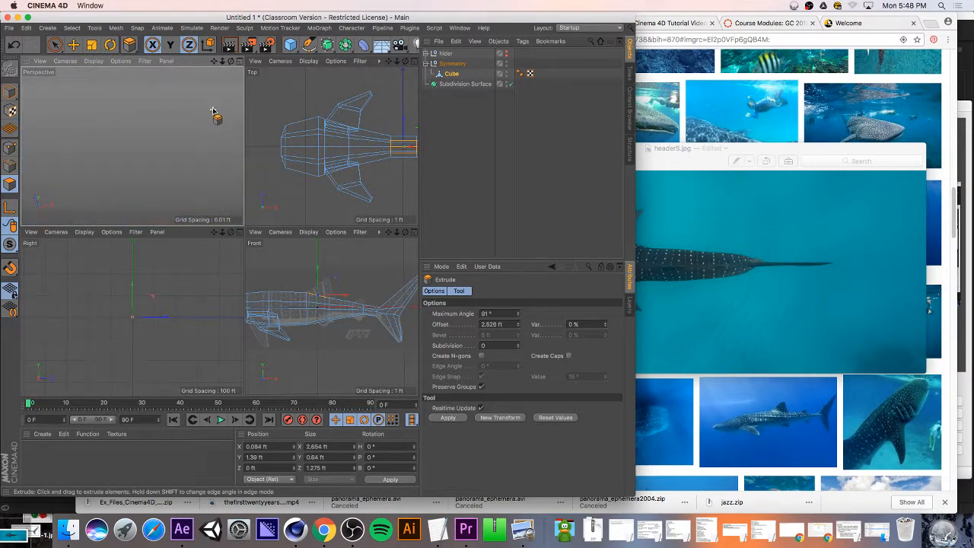
scroll(213, 108, down, 2)
click(241, 64)
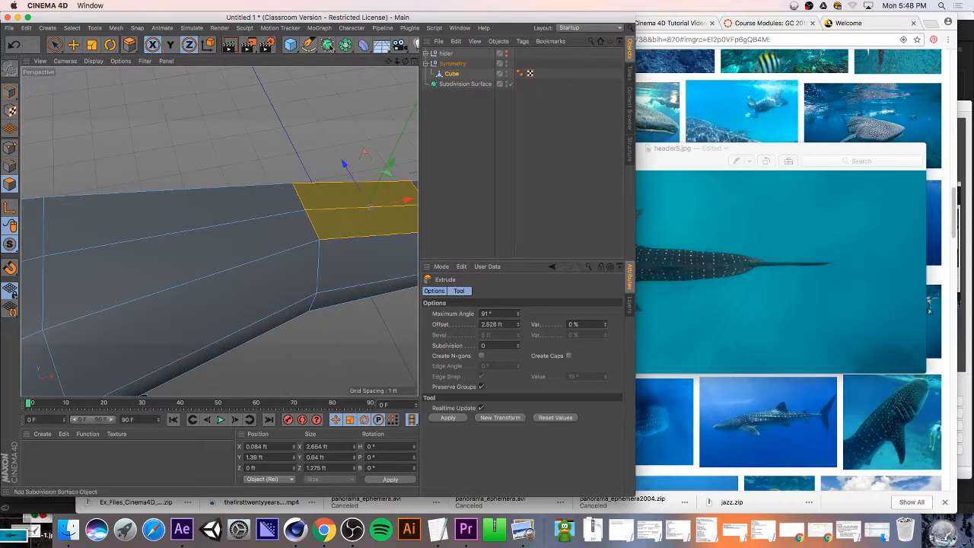
scroll(219, 231, up, 2)
drag(388, 60, 331, 69)
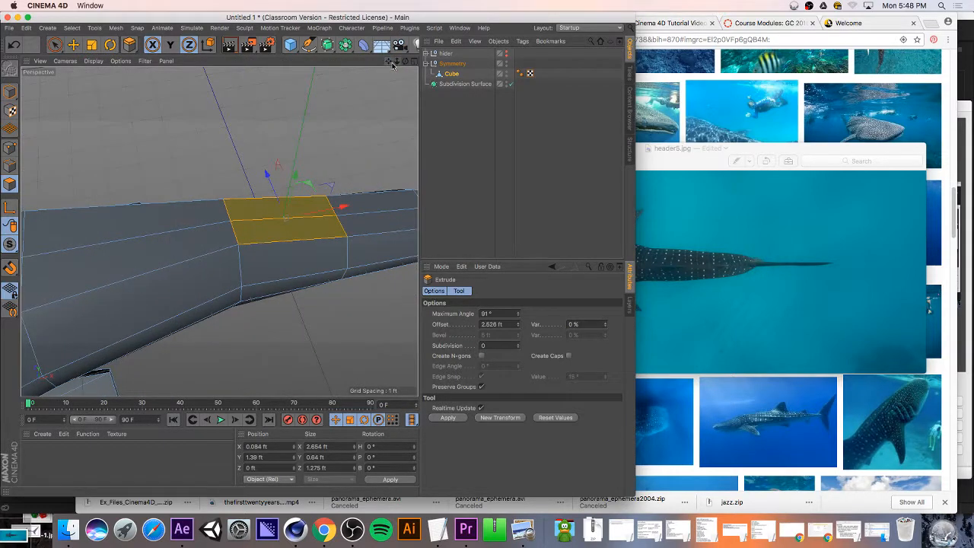
key(i)
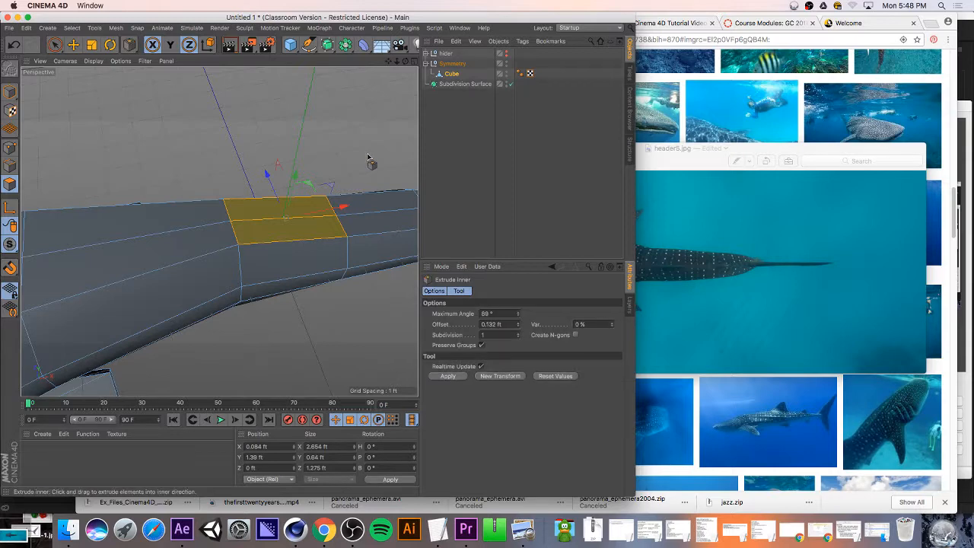
key(u)
drag(327, 157, 311, 158)
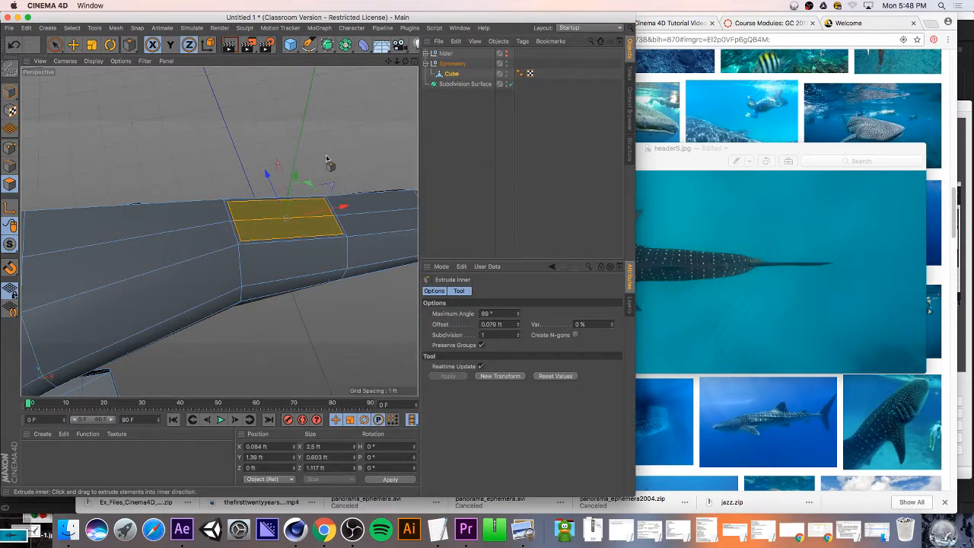
- Slide the new inset's corner points towards the back's centre line to narrow the inner polygons into a strip
key(m)
click(10, 148)
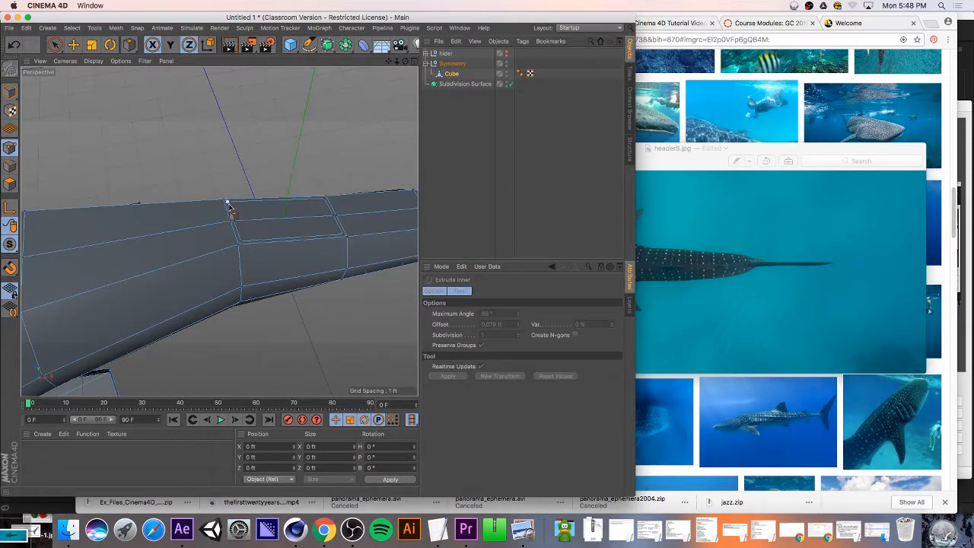
key(m)
key(o)
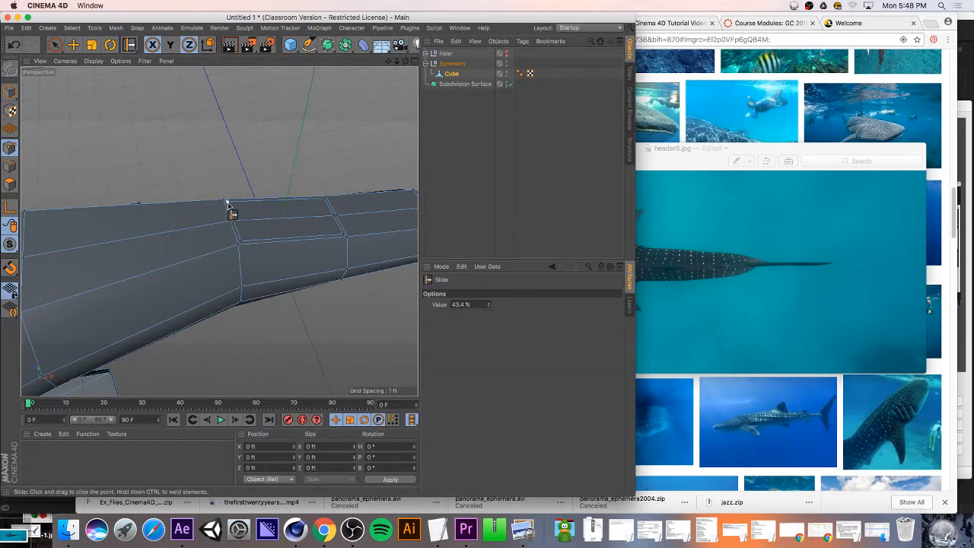
drag(228, 205, 237, 232)
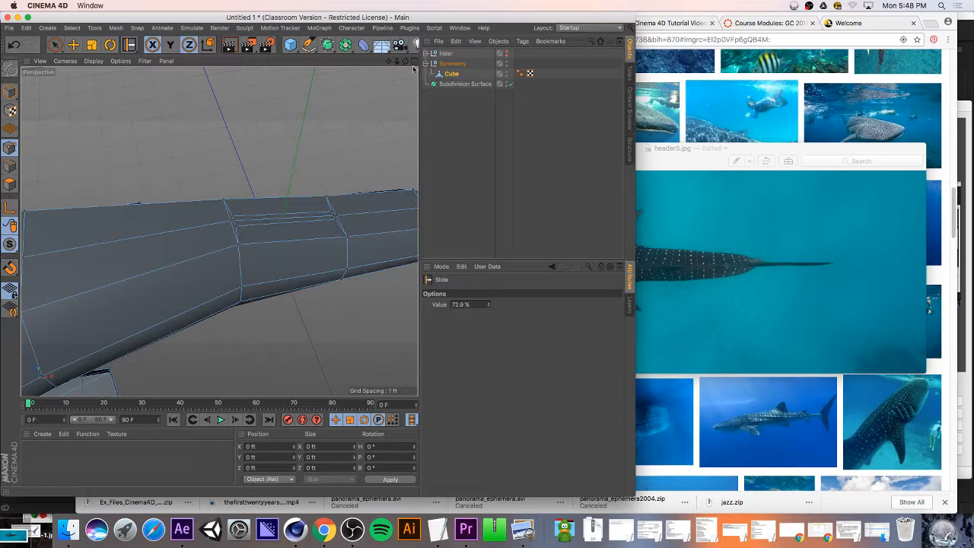
- Even out the strip's rear corner points in the Top view by sliding them closer to the centre line, tapering it towards the tail
middle_click(358, 114)
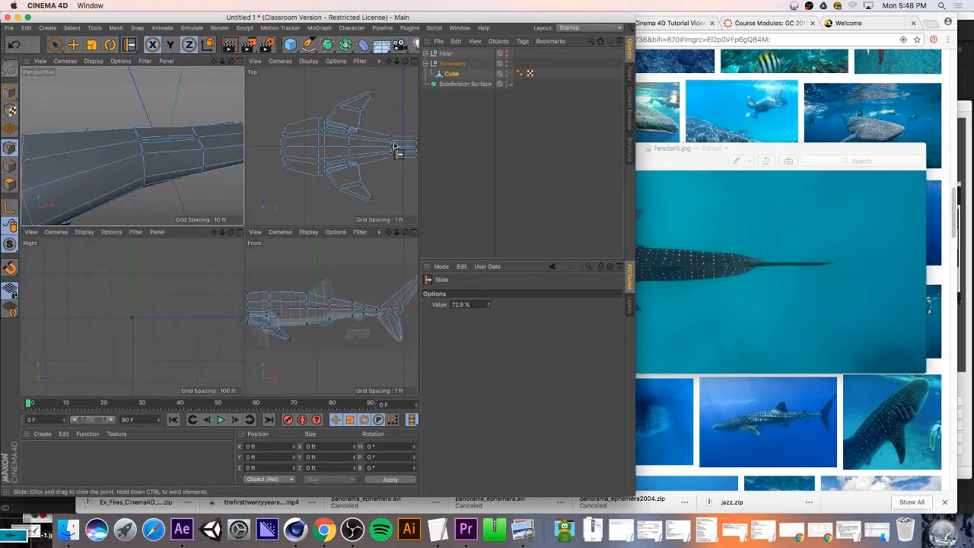
click(412, 61)
drag(389, 61, 282, 33)
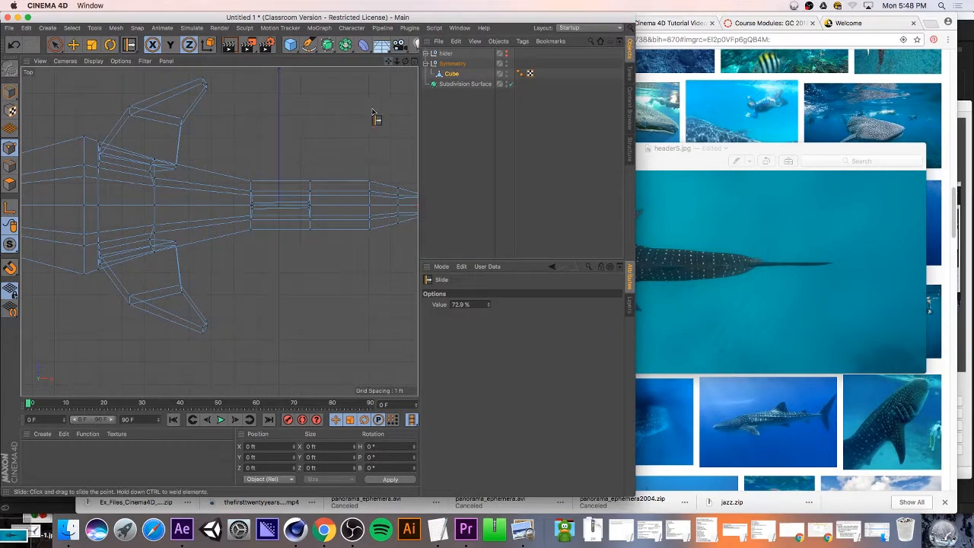
scroll(289, 215, up, 10)
scroll(289, 218, up, 2)
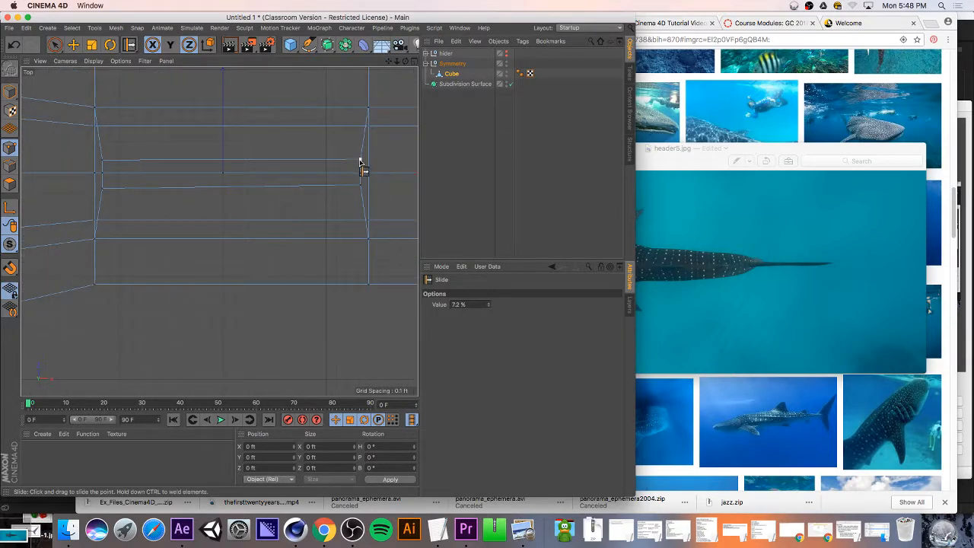
drag(360, 166, 361, 180)
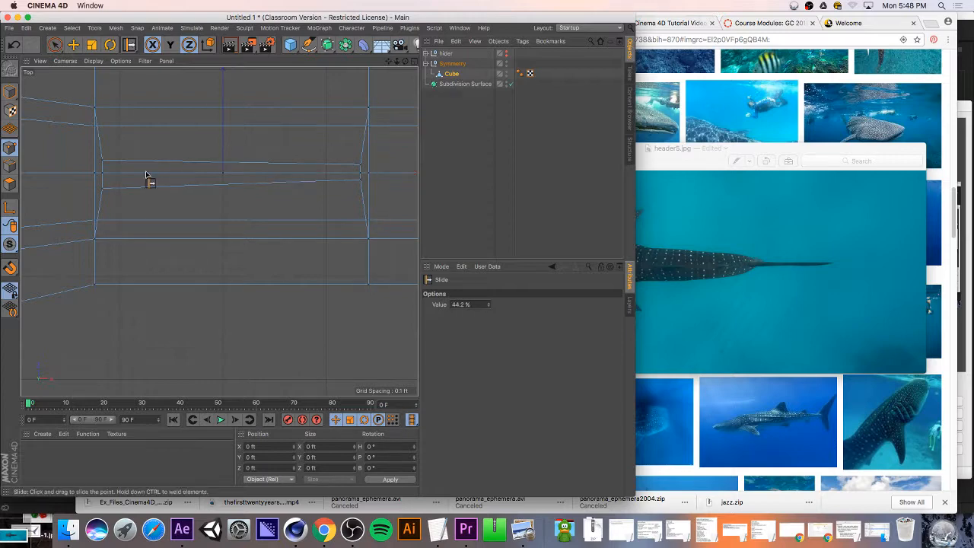
- Extrude the narrow strip's polygons upward in successive segments for the dorsal fin, the first 0.293 ft and the last 0.982 ft
click(12, 181)
drag(418, 62, 419, 61)
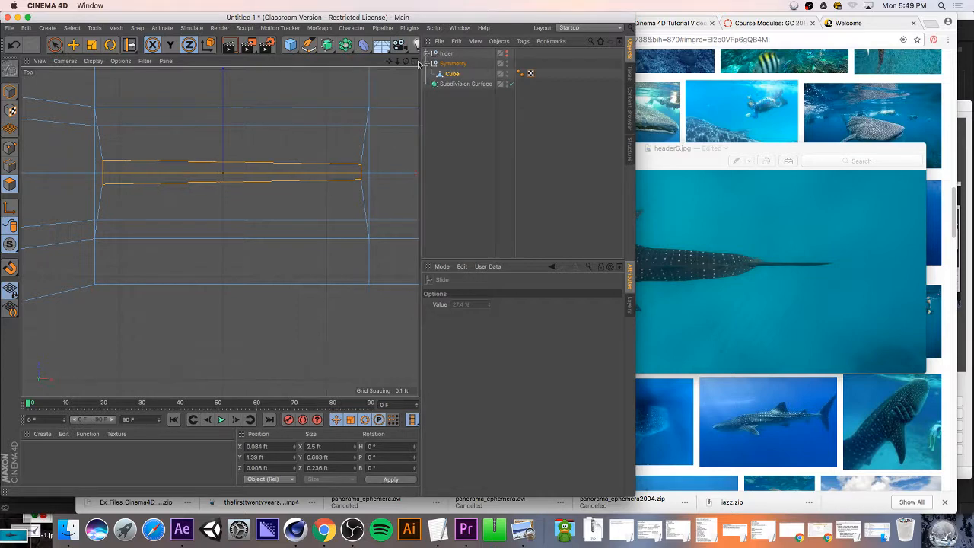
click(415, 62)
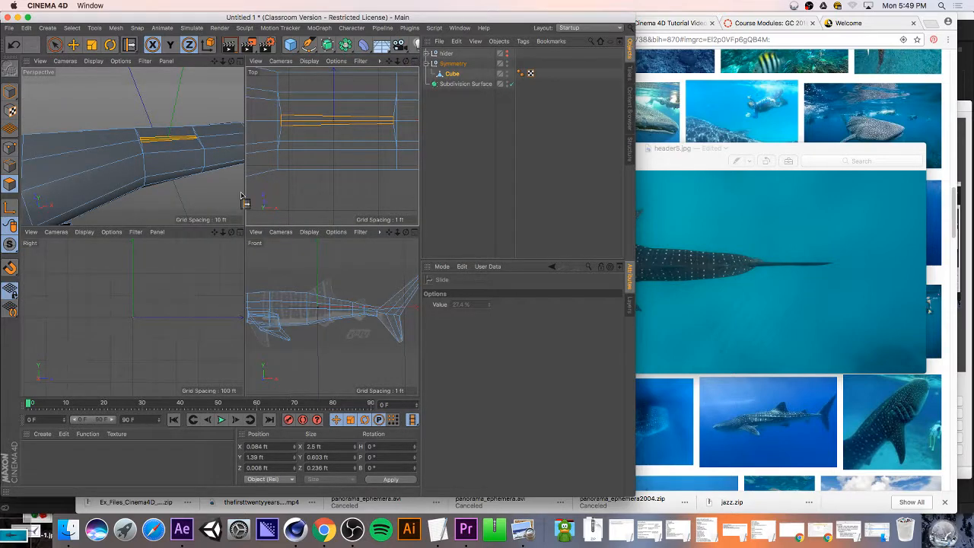
key(d)
mouse_move(367, 285)
mouse_down()
mouse_move(397, 284)
mouse_move(373, 285)
mouse_up()
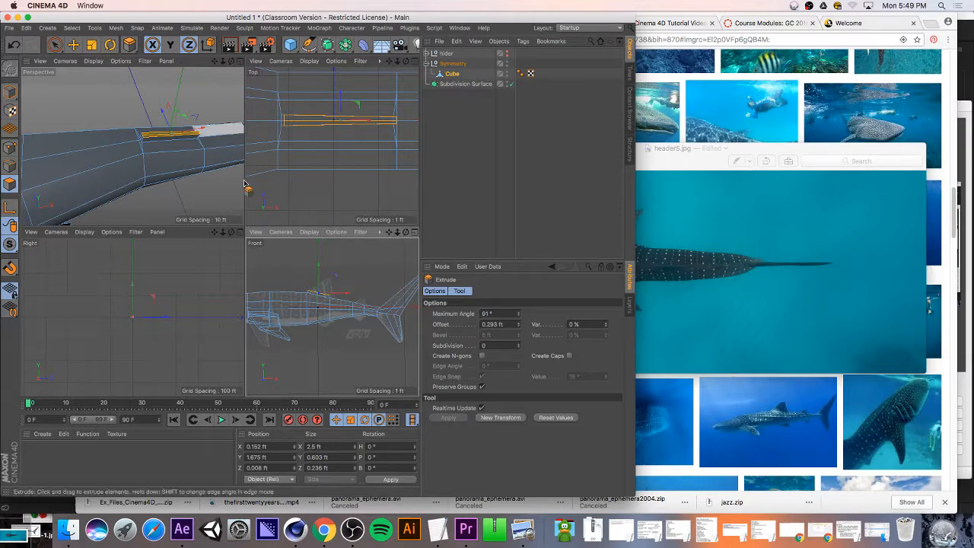
drag(320, 292, 340, 268)
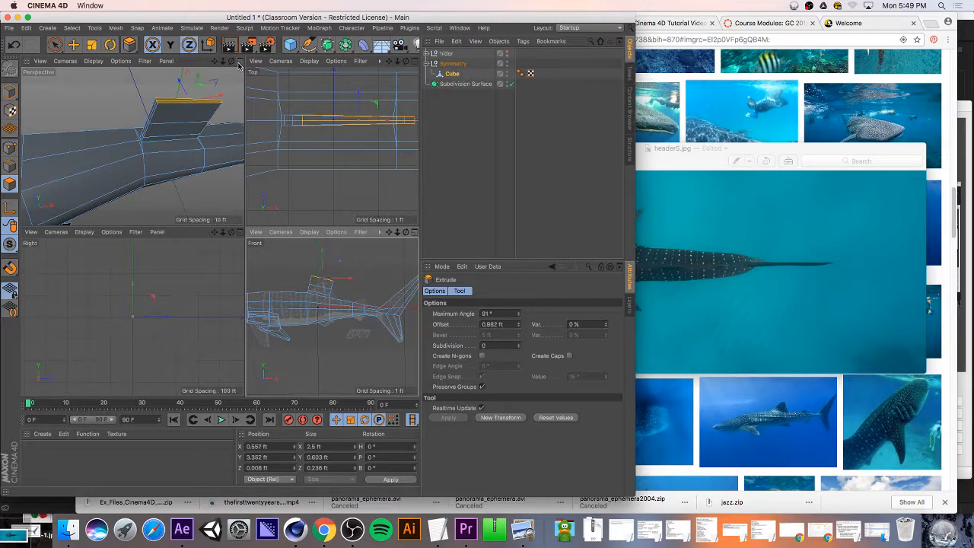
- Switch to point editing with Live Selection for shaping the extruded fin block in the Front view
click(414, 232)
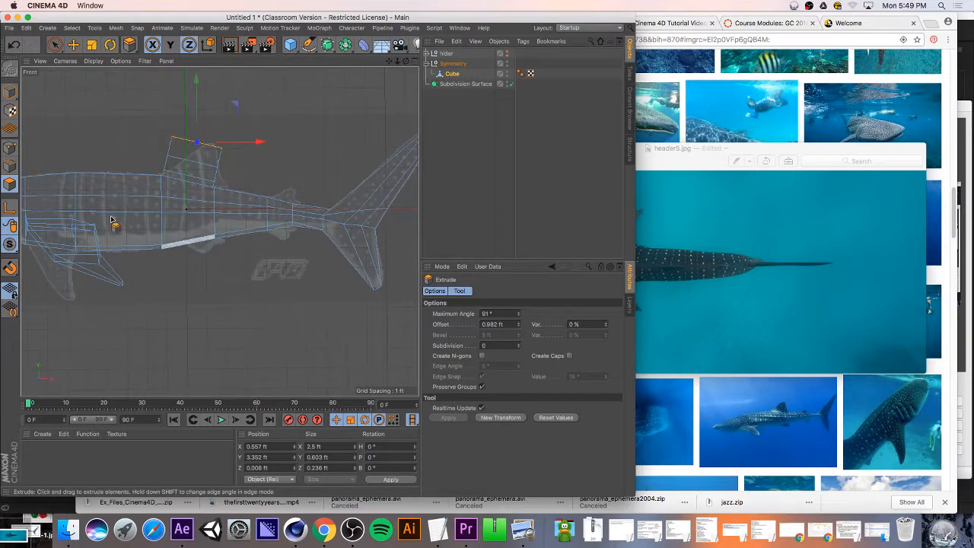
scroll(148, 162, up, 5)
click(11, 147)
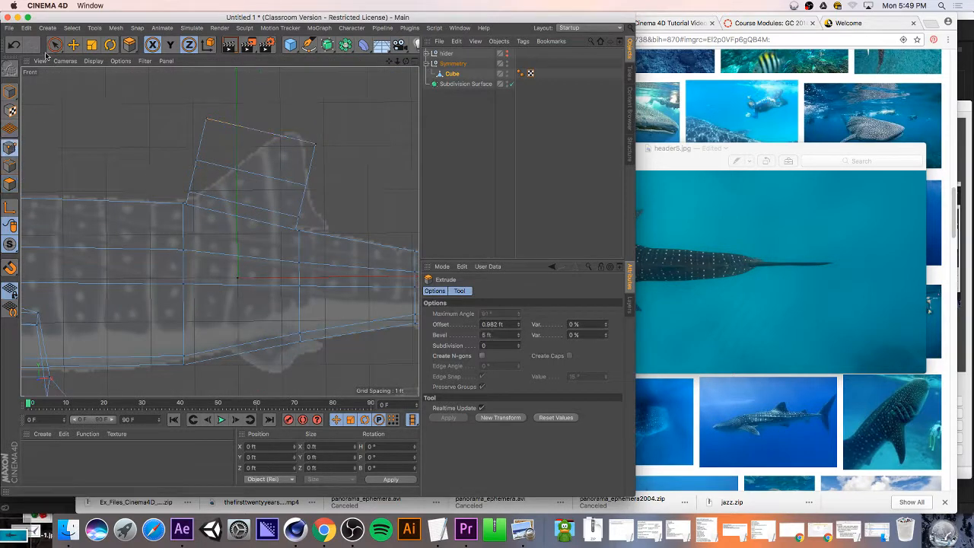
click(54, 44)
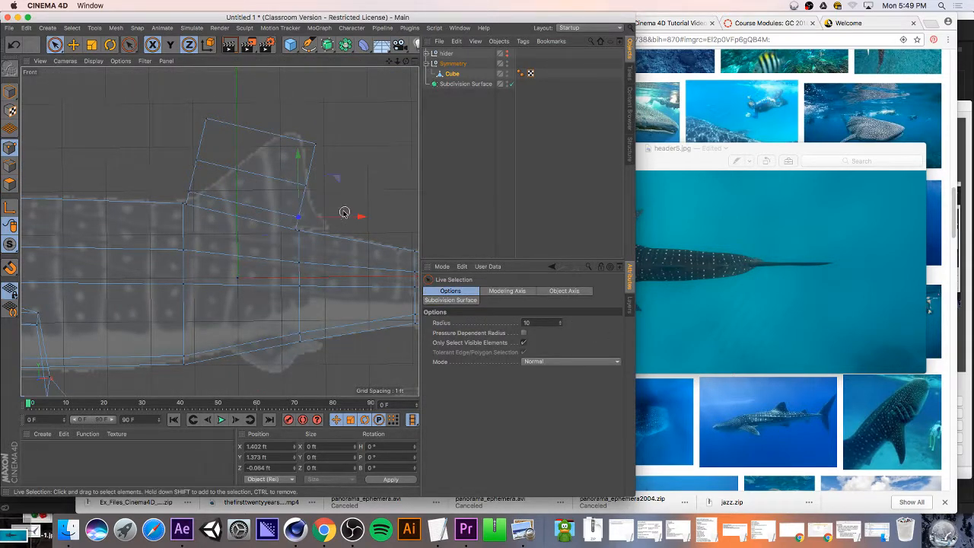
drag(336, 178, 366, 193)
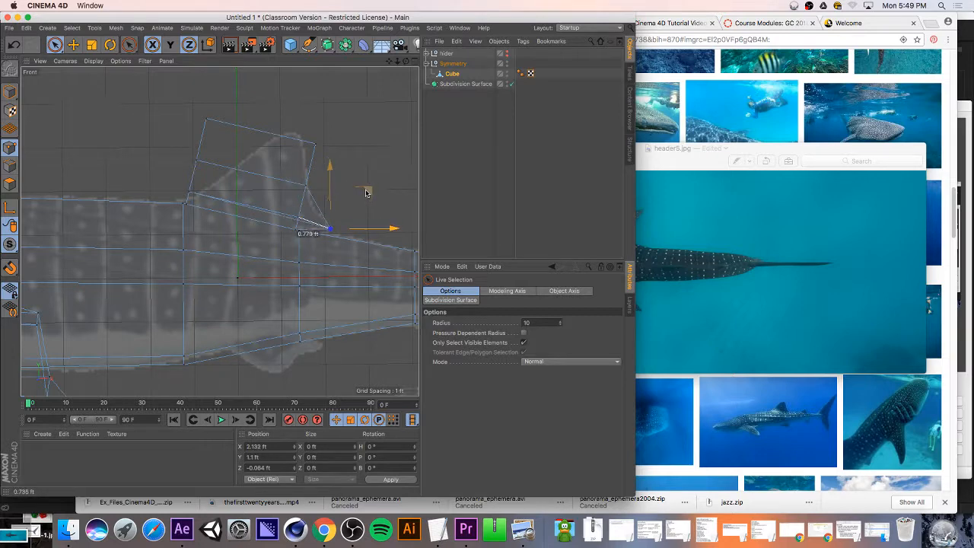
click(305, 185)
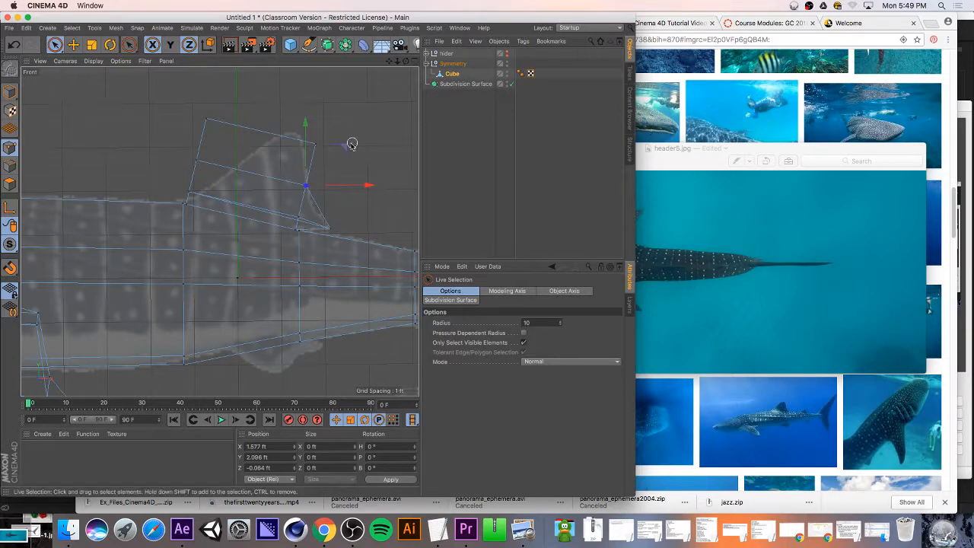
drag(352, 143, 349, 177)
key(super+z)
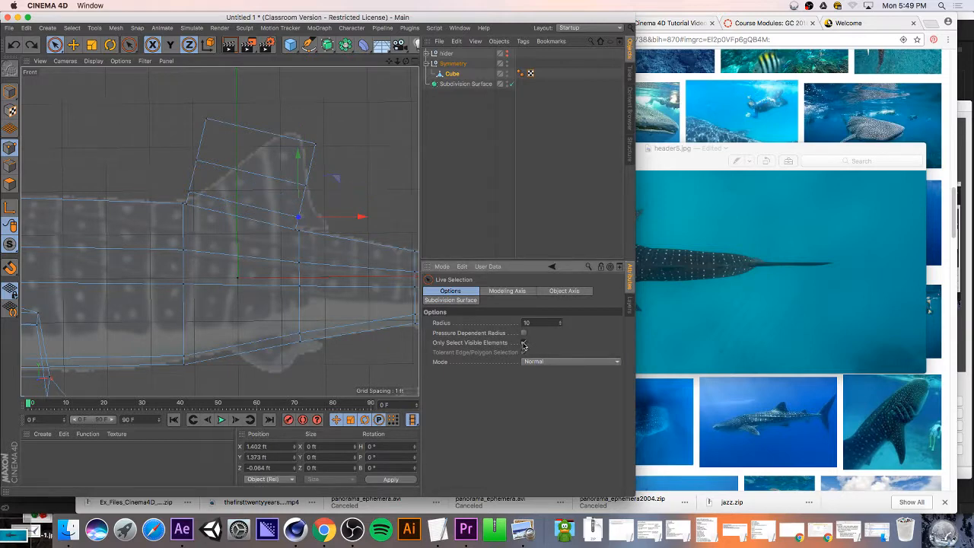
- Include hidden points in Live Selection and fit the fin's rear points to the reference, with the top one at about X 1.5 ft, Y 3.25 ft
click(338, 206)
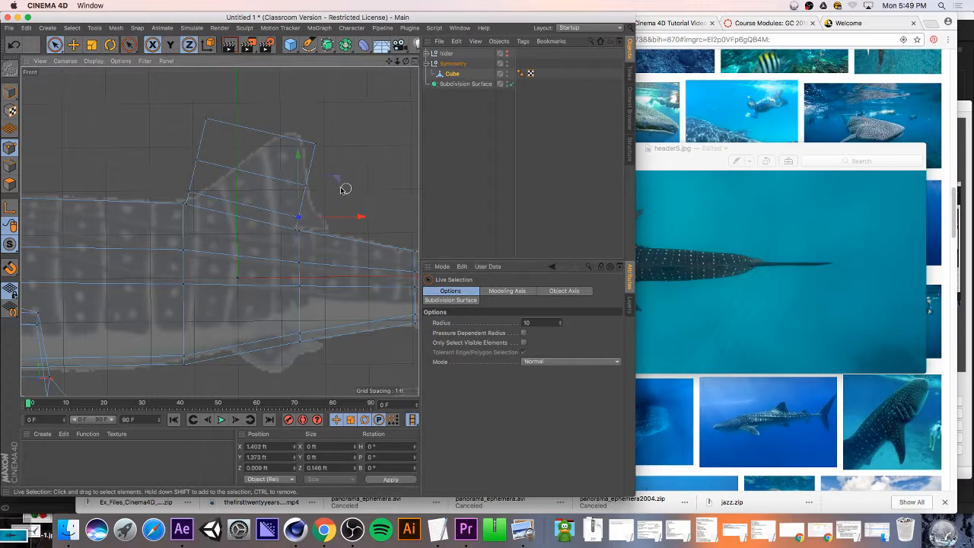
drag(334, 178, 366, 187)
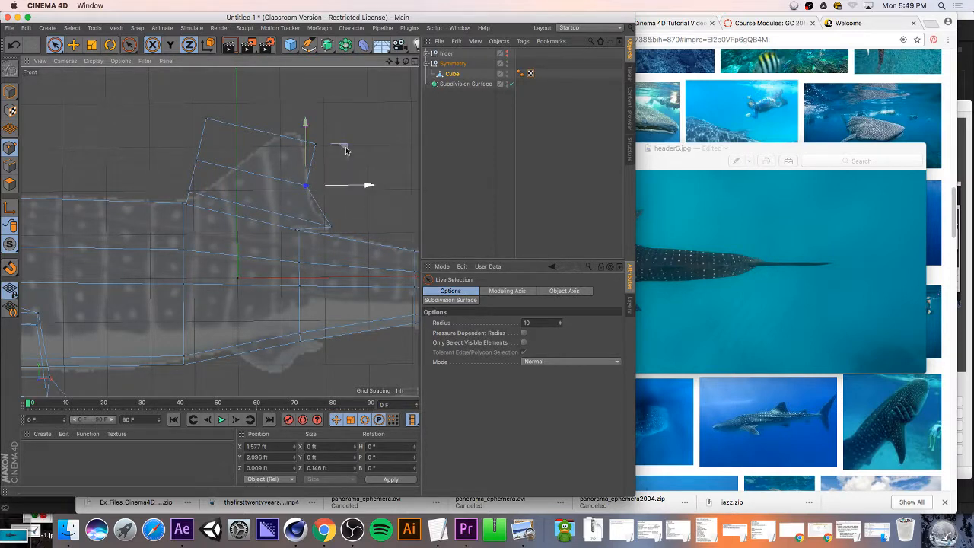
mouse_move(348, 148)
mouse_down()
mouse_move(354, 171)
mouse_move(331, 143)
mouse_up()
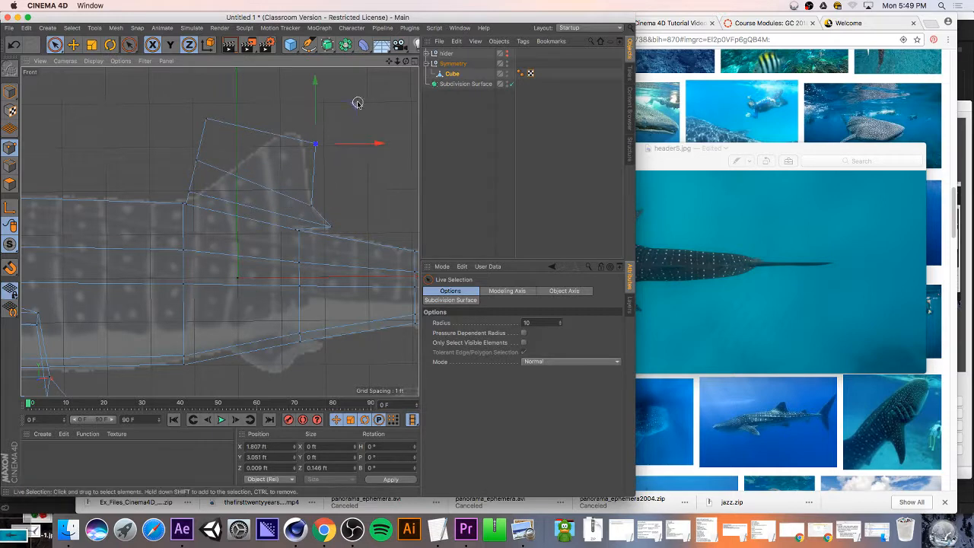
drag(357, 102, 339, 96)
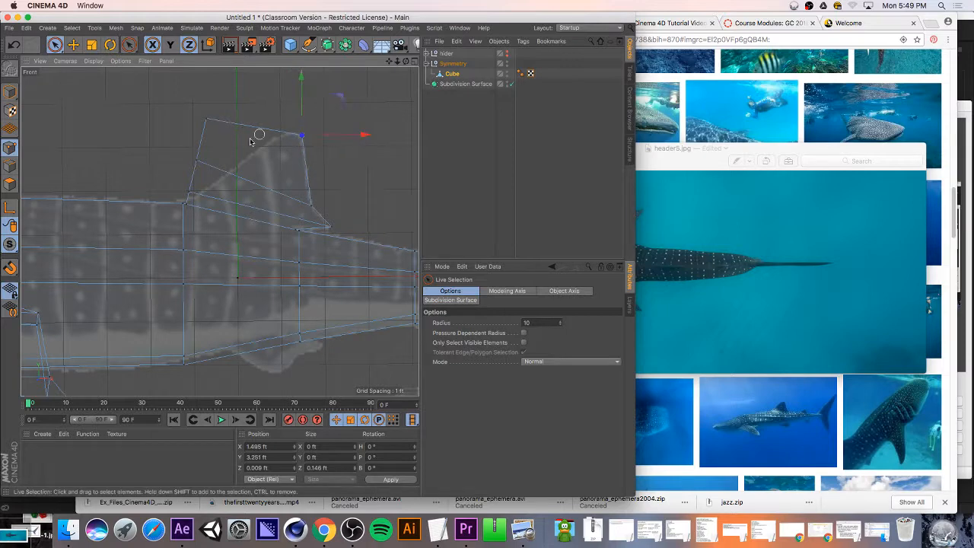
- Move the fin's front-edge points back onto the reference's sloping leading edge, with the top one at about X 1.16 ft, Y 3.34 ft
click(189, 189)
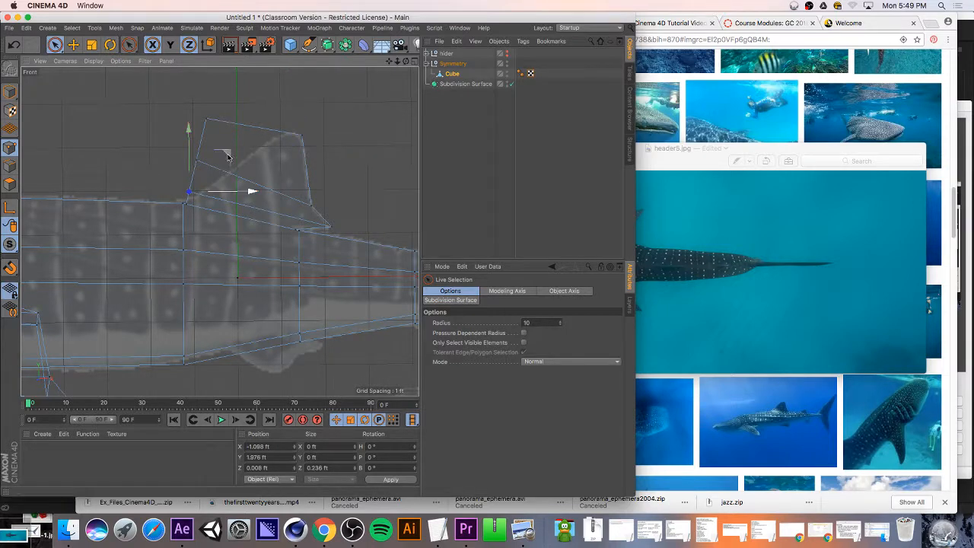
drag(225, 155, 242, 156)
click(195, 160)
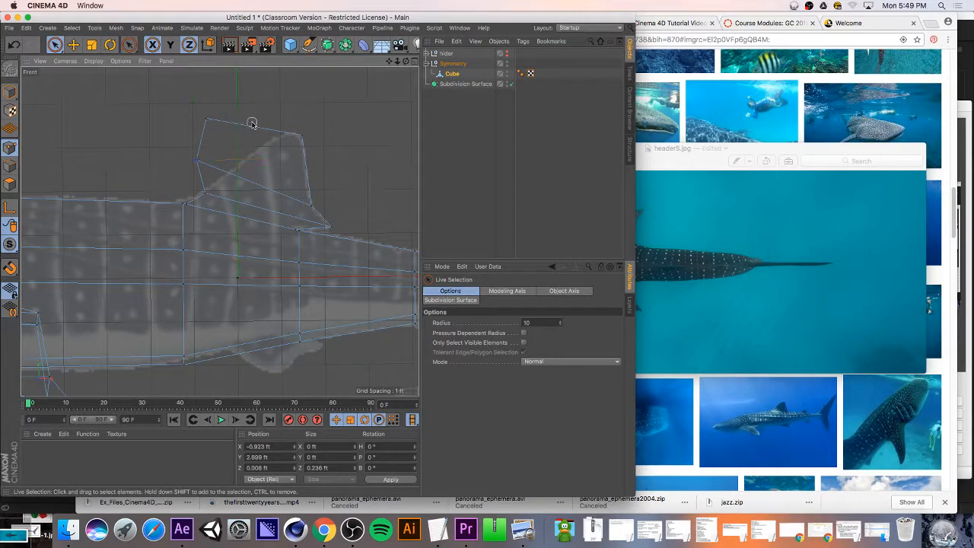
drag(235, 122, 285, 124)
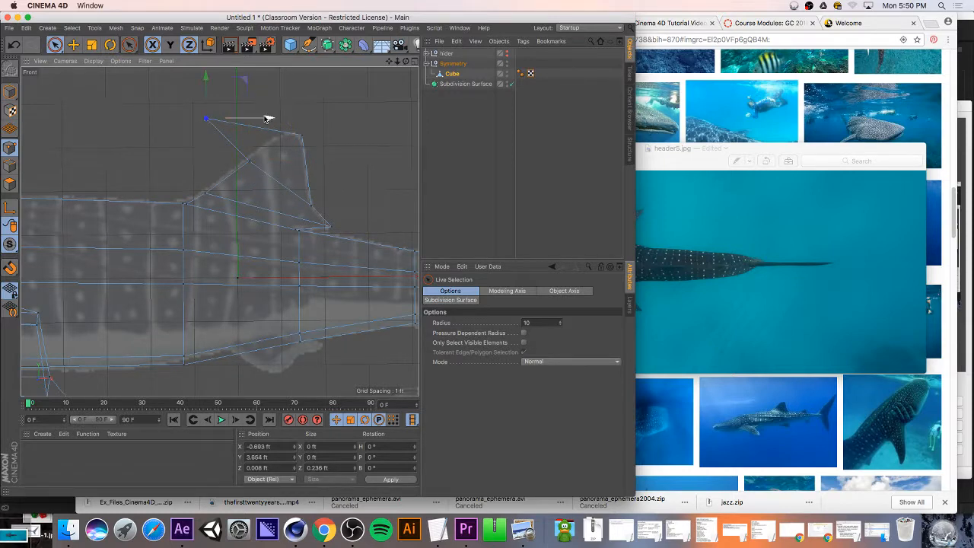
drag(265, 115, 326, 96)
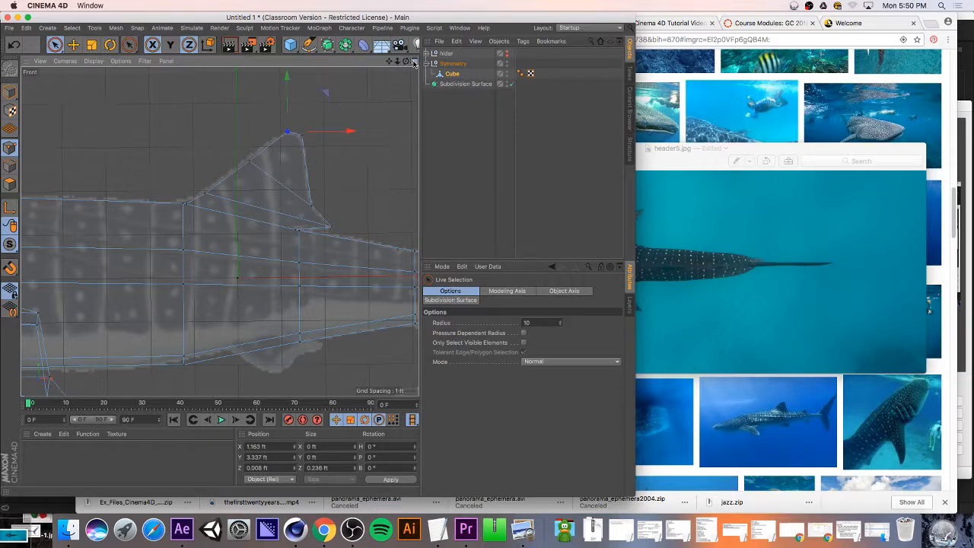
- Make the Cube a child of the Subdivision Surface and toggle the smoothing while inspecting the dorsal fin in the Perspective view
click(415, 63)
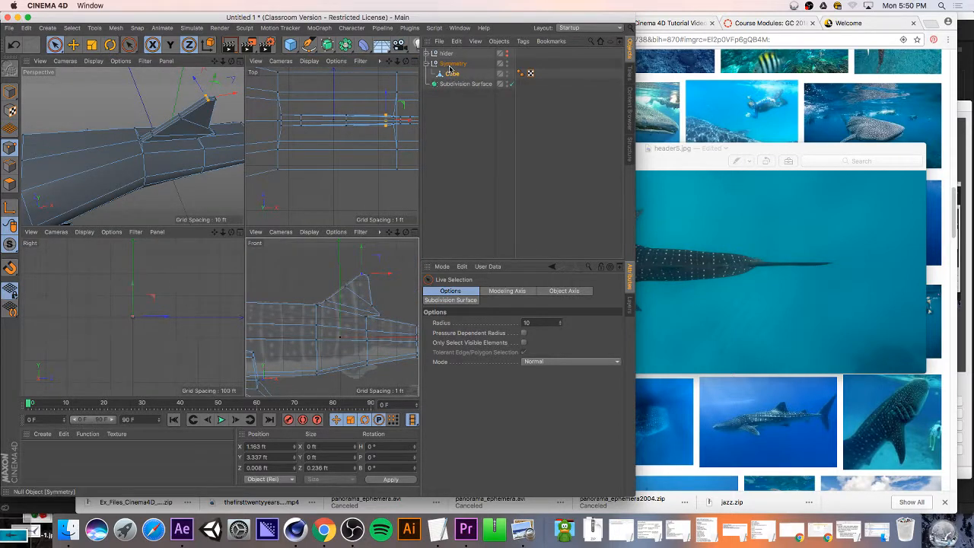
drag(453, 76, 461, 85)
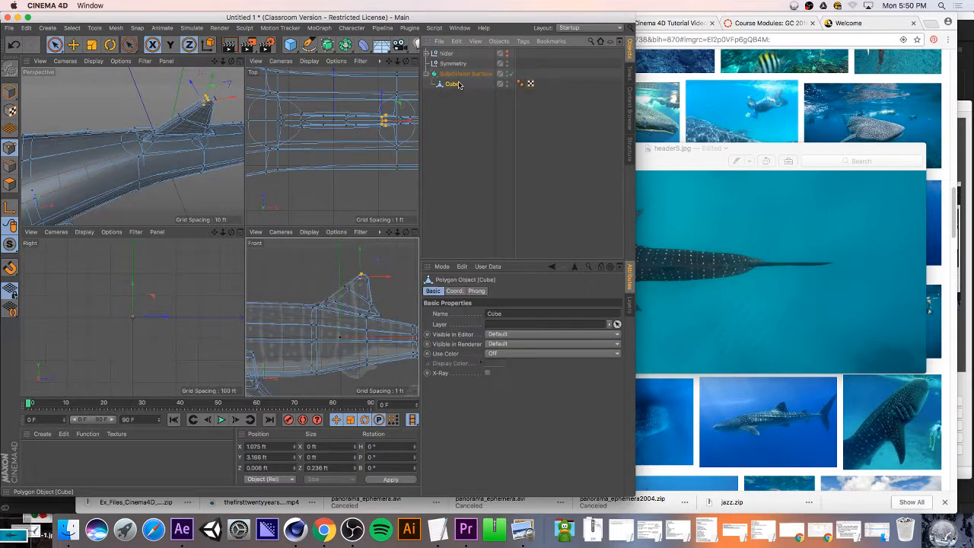
click(242, 62)
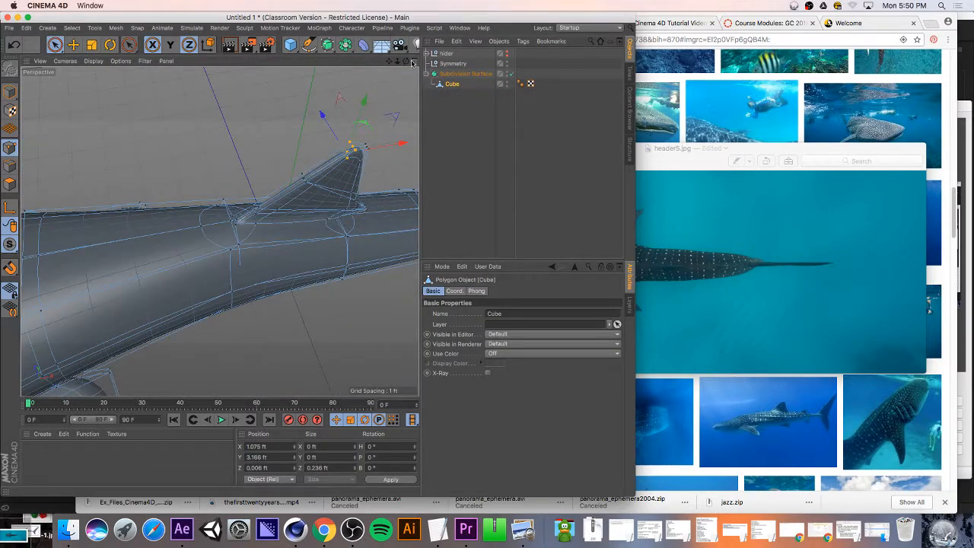
alt+drag(219, 232, 219, 231)
click(511, 74)
click(511, 74)
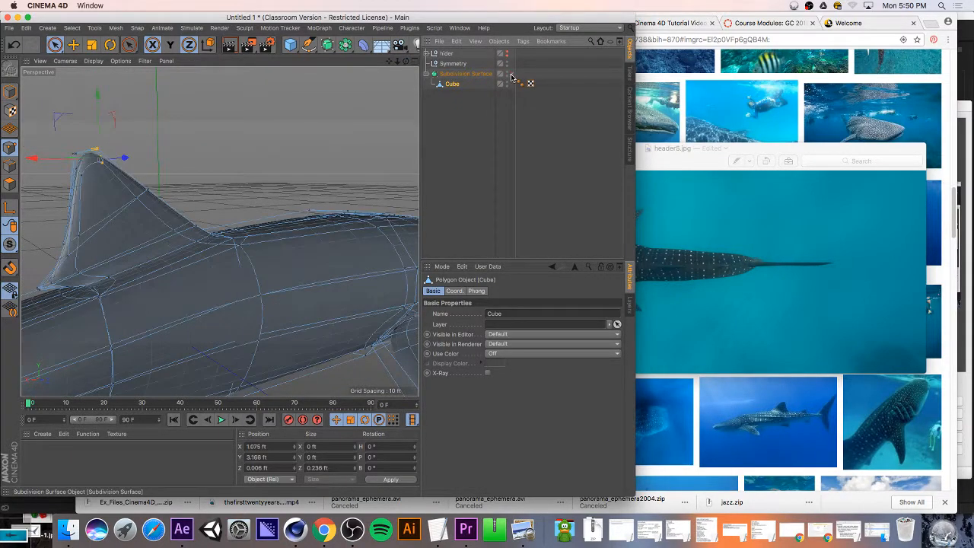
- Compare the dorsal fin with smoothing off and on in the Perspective view and check it against the reference in the Front view
click(510, 74)
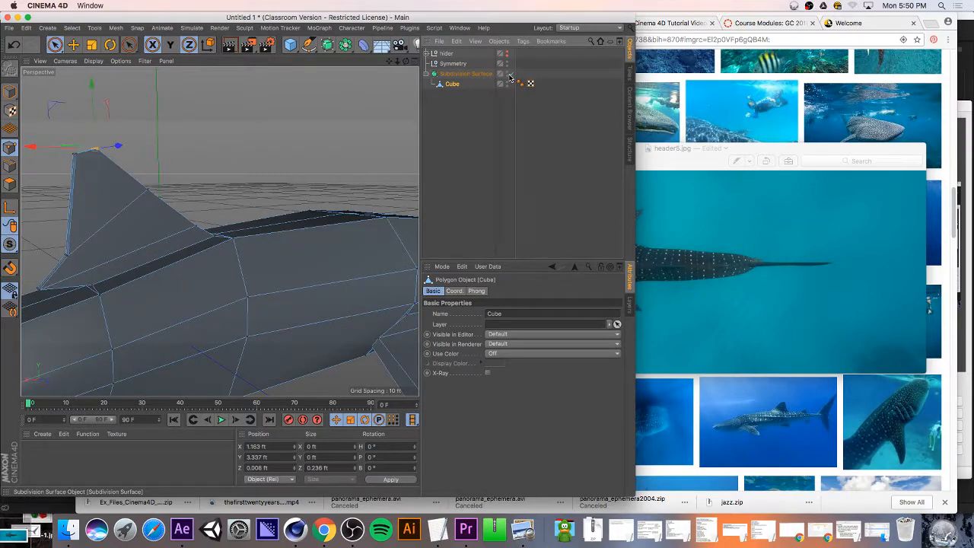
click(511, 74)
alt+drag(220, 232, 219, 232)
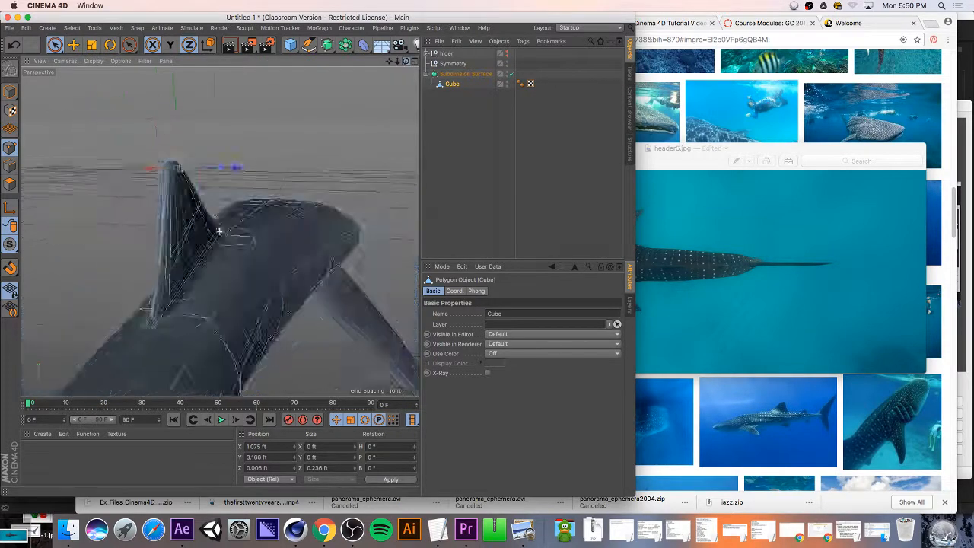
drag(407, 64, 408, 65)
click(415, 62)
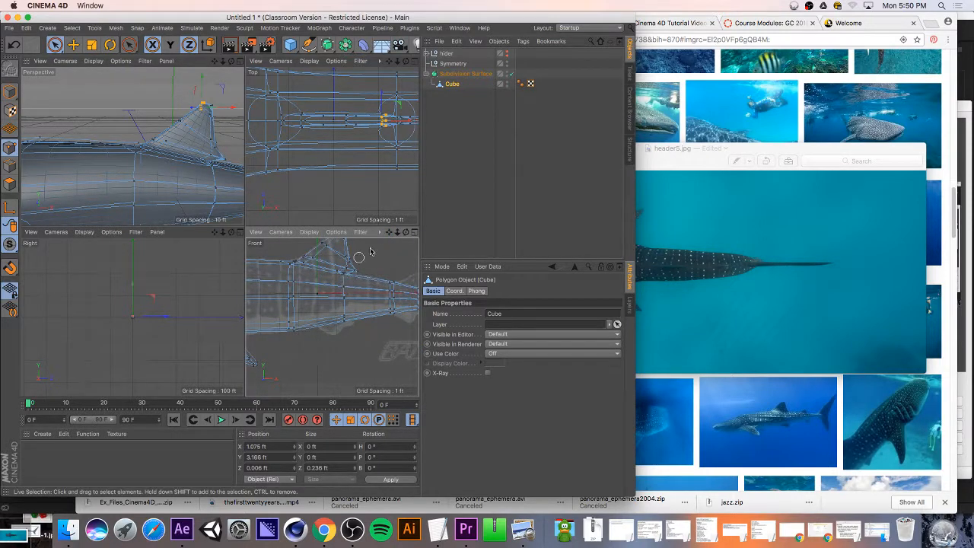
click(413, 232)
scroll(275, 153, up, 3)
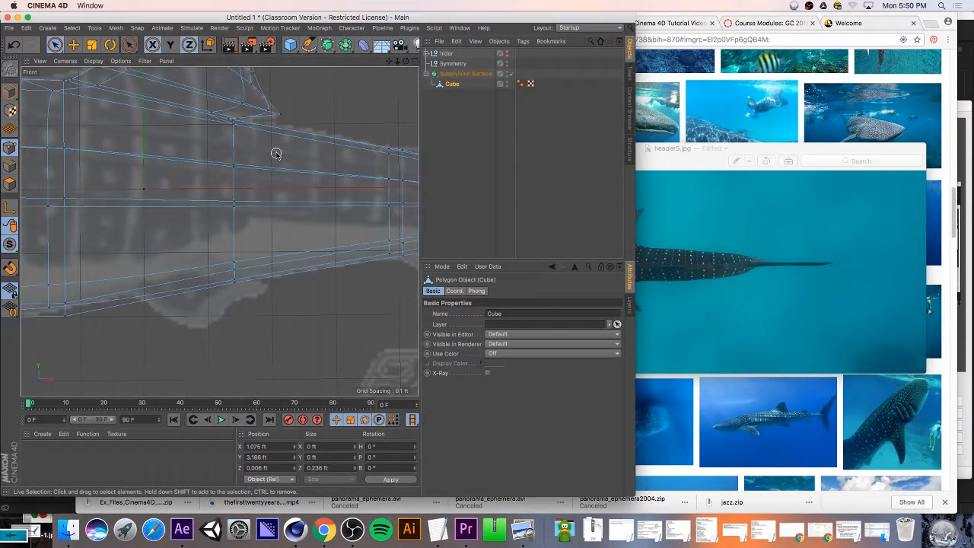
drag(397, 61, 389, 62)
click(414, 61)
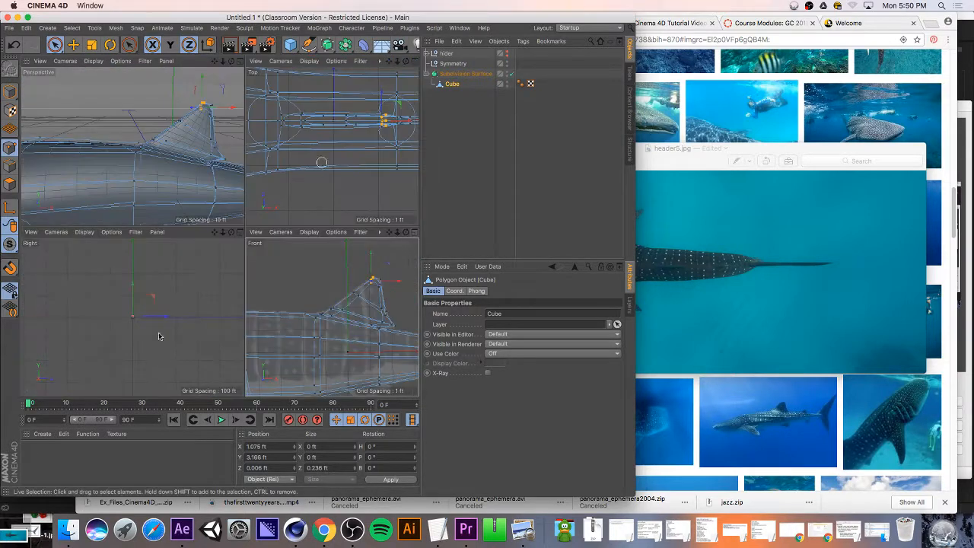
- Inspect the smoothed tail fin in the Perspective view and turn off the Subdivision Surface to expose its base mesh
click(240, 61)
mouse_move(406, 61)
mouse_down()
mouse_move(389, 62)
mouse_move(406, 62)
mouse_up()
scroll(185, 320, up, 10)
scroll(186, 315, down, 6)
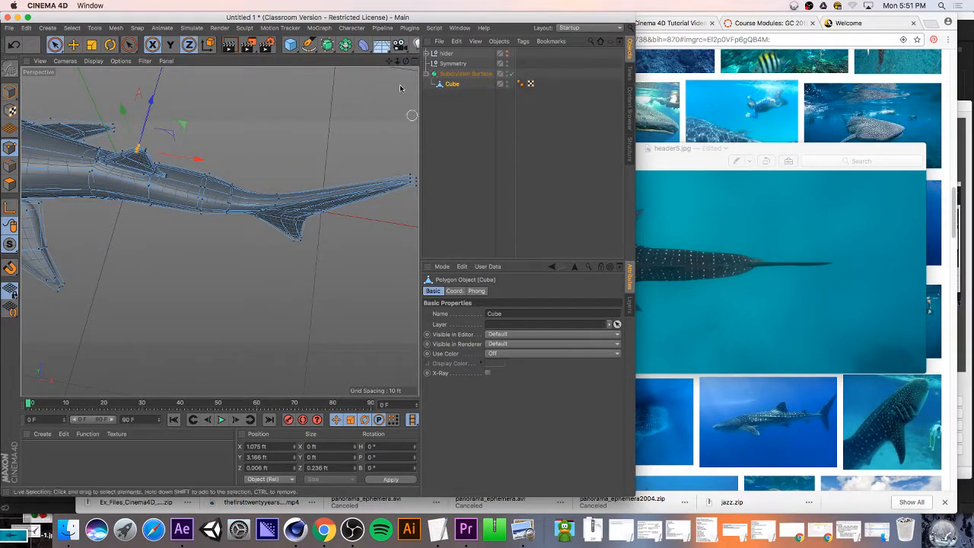
drag(406, 61, 405, 61)
scroll(277, 216, up, 10)
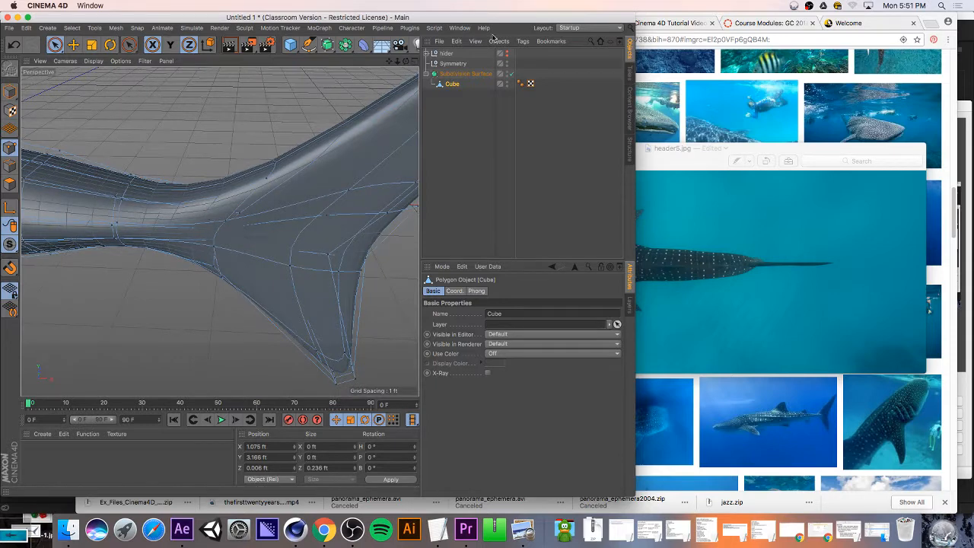
click(510, 74)
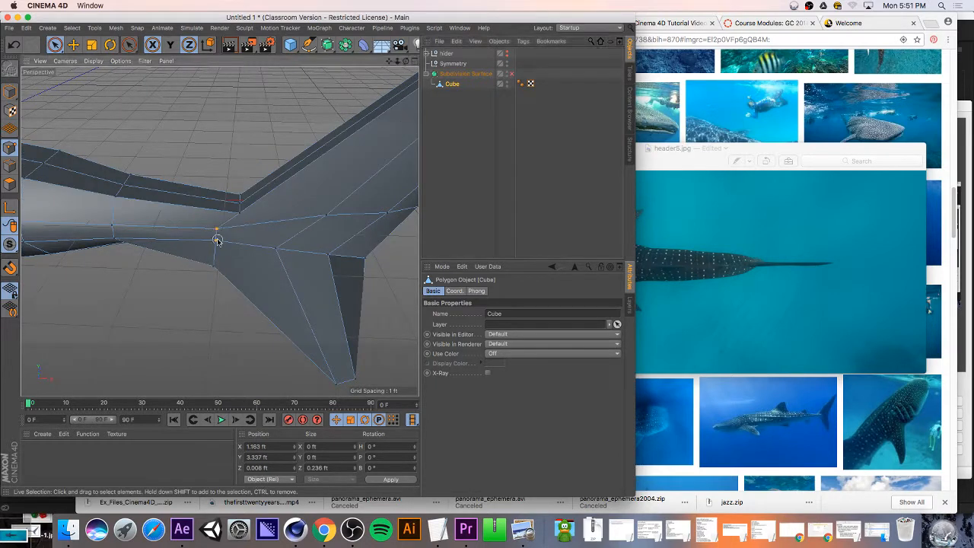
- Select the side points on both sides of the tail base and scale them apart to about 1.16 ft along Z
drag(405, 63, 270, 55)
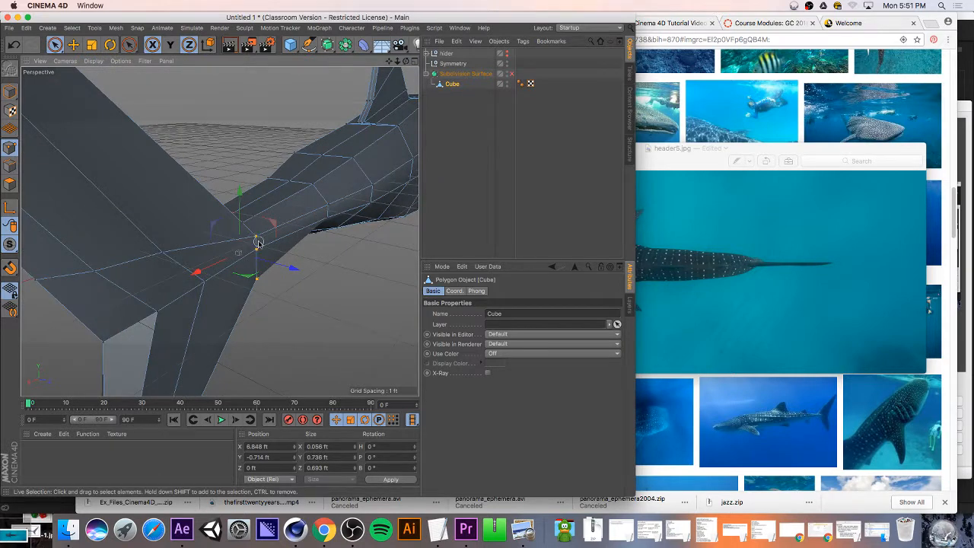
drag(406, 62, 380, 188)
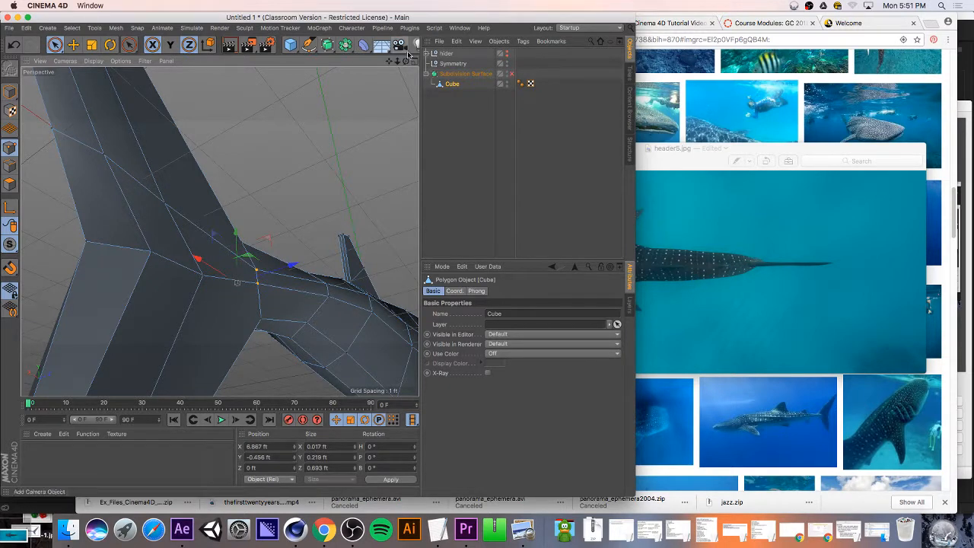
drag(405, 62, 405, 62)
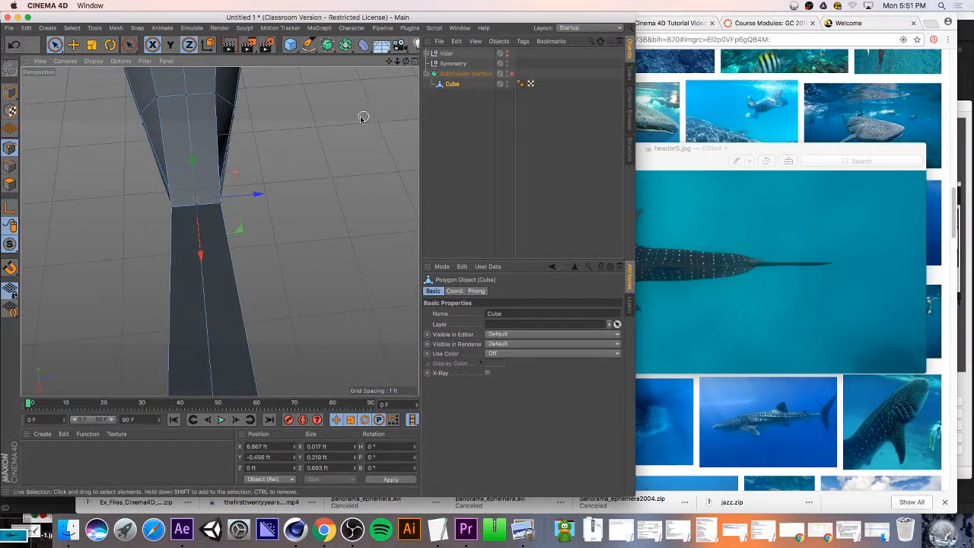
key(t)
drag(218, 196, 301, 190)
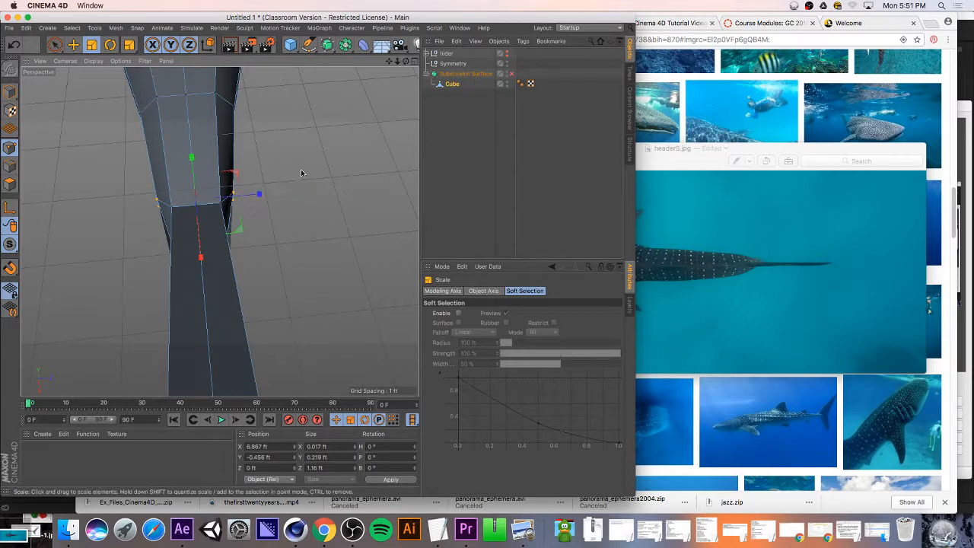
- Select the upper and lower points where the tail lobes meet the body and narrow them to about 0.22 ft along Z
click(221, 203)
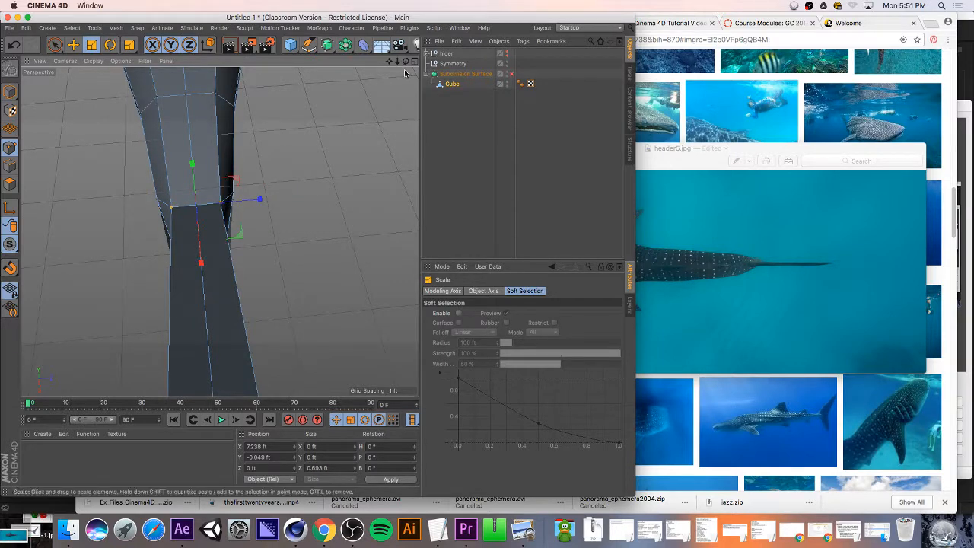
drag(406, 62, 384, 99)
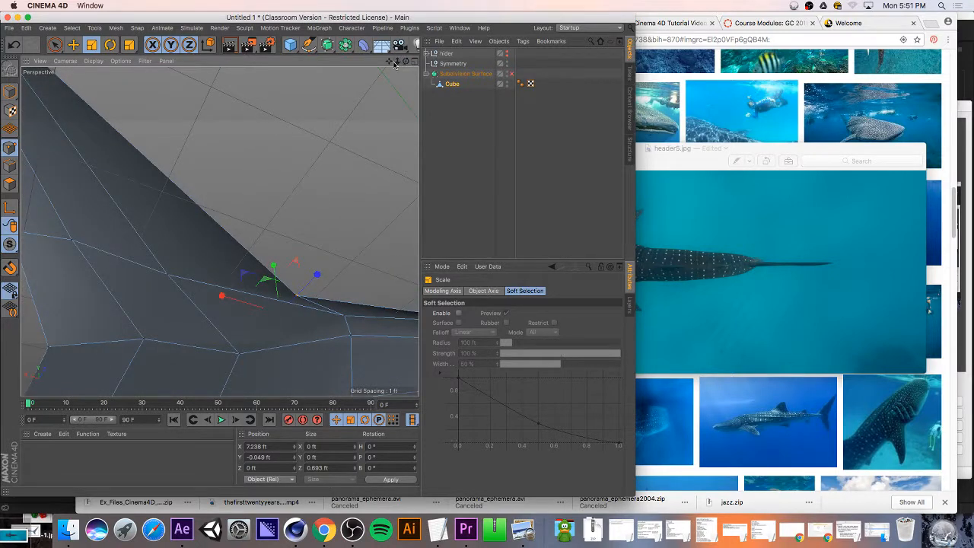
drag(390, 61, 310, 277)
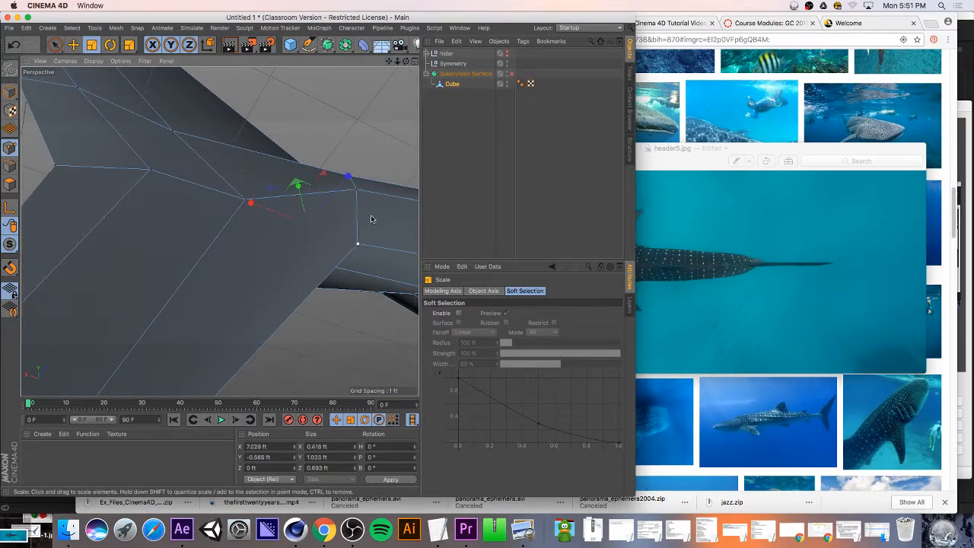
drag(392, 62, 364, 164)
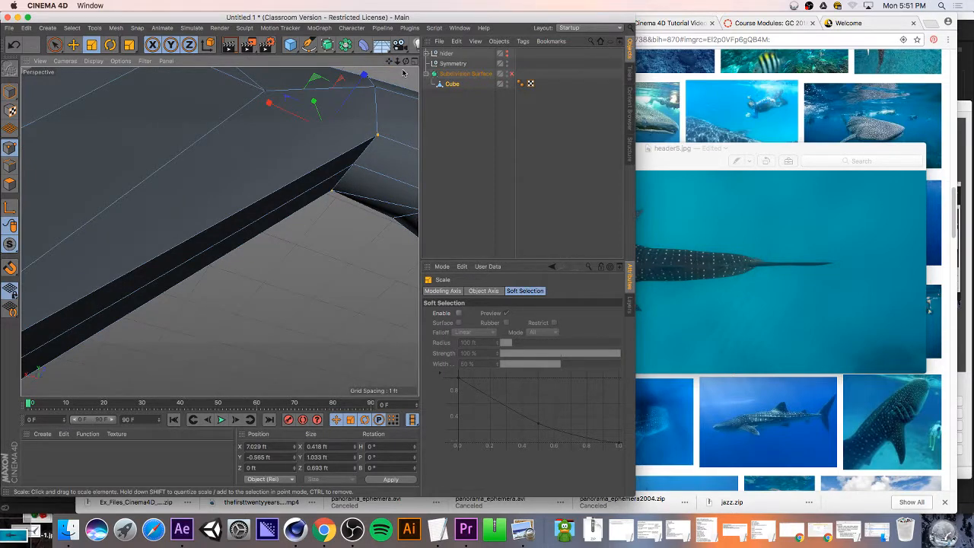
drag(406, 62, 315, 180)
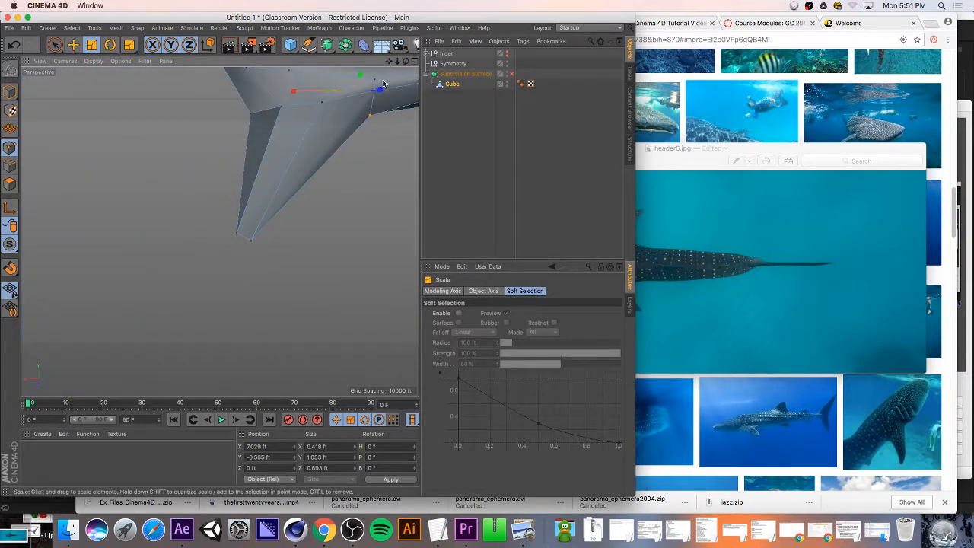
drag(388, 62, 309, 177)
drag(402, 64, 296, 136)
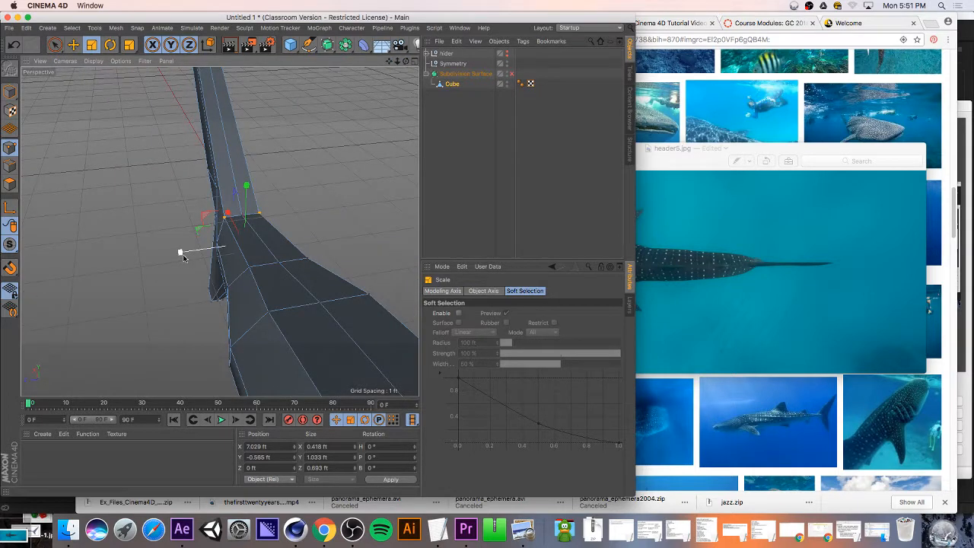
drag(180, 251, 228, 248)
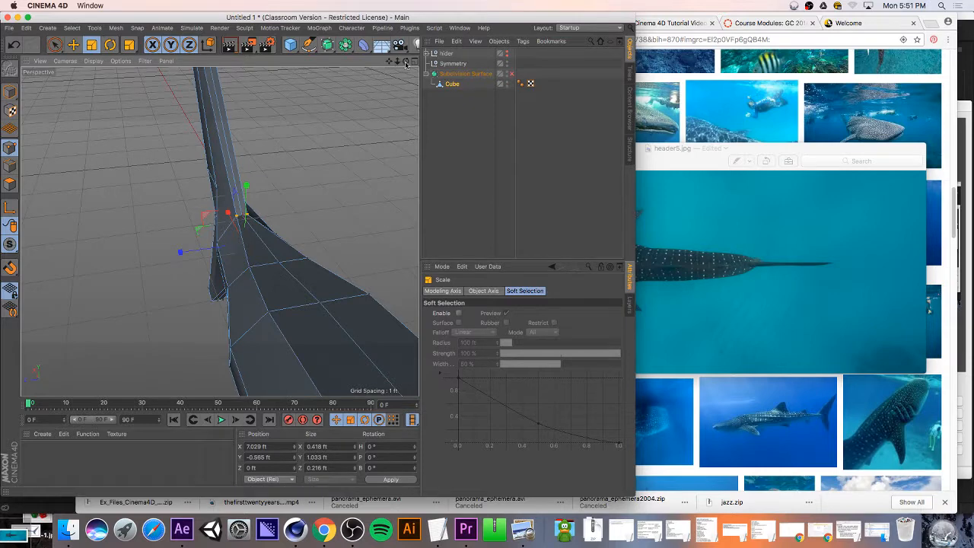
- Turn the Subdivision Surface back on and rescale the selected lobe-root points to about 0.25 ft along Z
middle_click(331, 146)
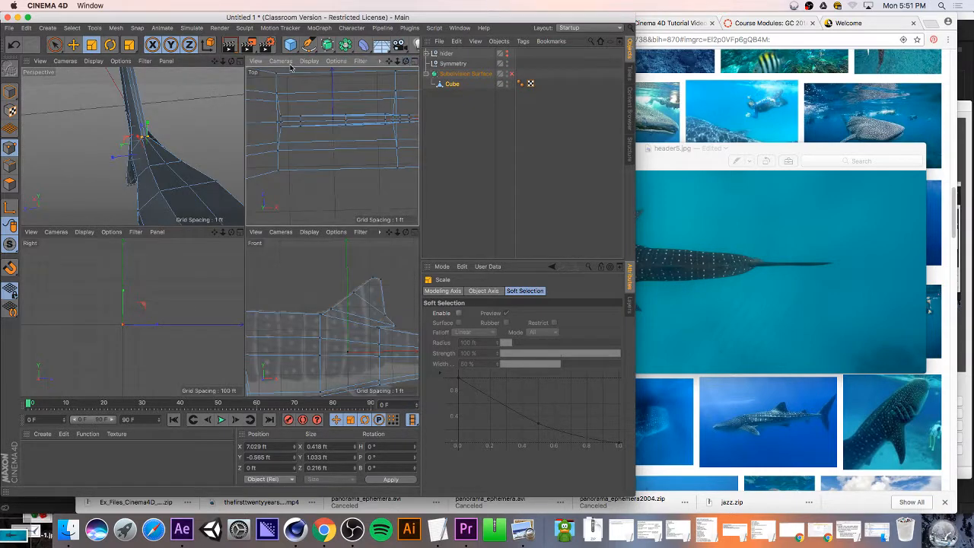
click(241, 61)
drag(406, 62, 219, 232)
click(511, 74)
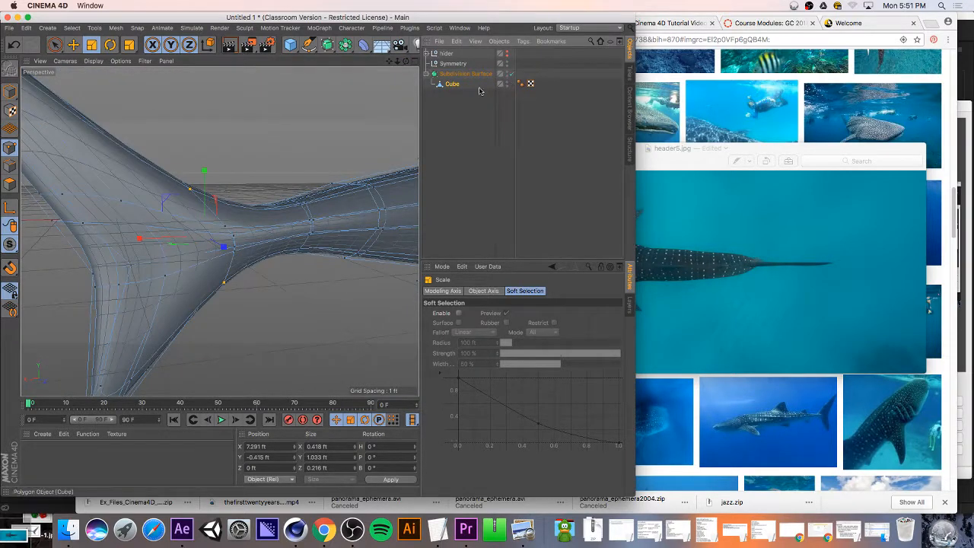
drag(405, 62, 219, 231)
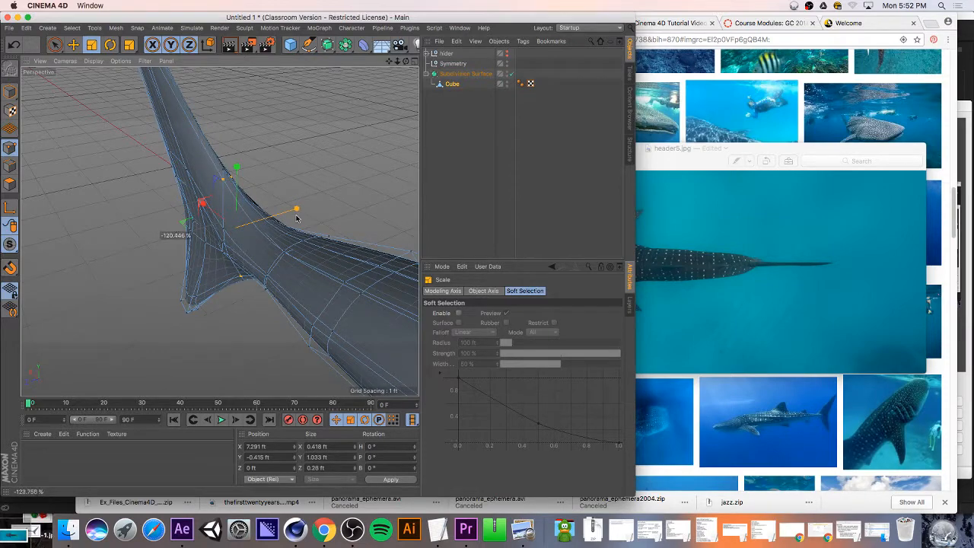
drag(297, 219, 297, 218)
- Examine the whole smoothed shark from the front, above and side in the Perspective view
drag(405, 62, 219, 231)
scroll(278, 219, down, 10)
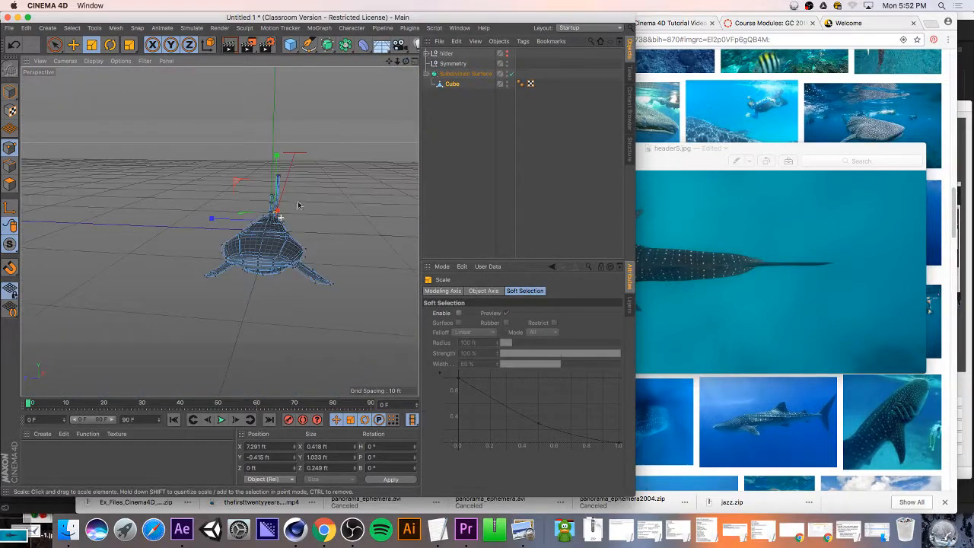
mouse_move(406, 61)
mouse_down()
mouse_move(219, 232)
mouse_move(403, 64)
mouse_up()
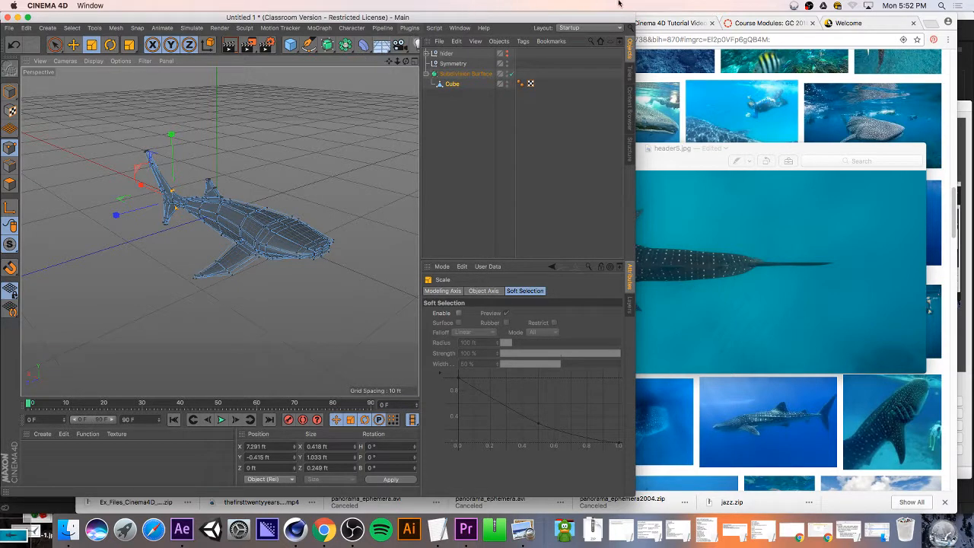
drag(403, 61, 219, 231)
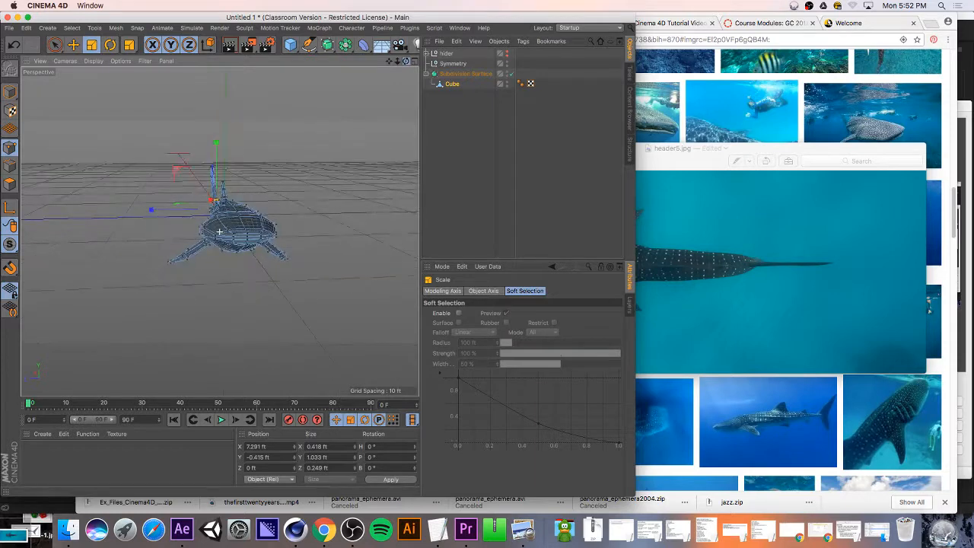
alt+drag(219, 232, 219, 231)
drag(390, 65, 397, 61)
alt+drag(219, 231, 219, 231)
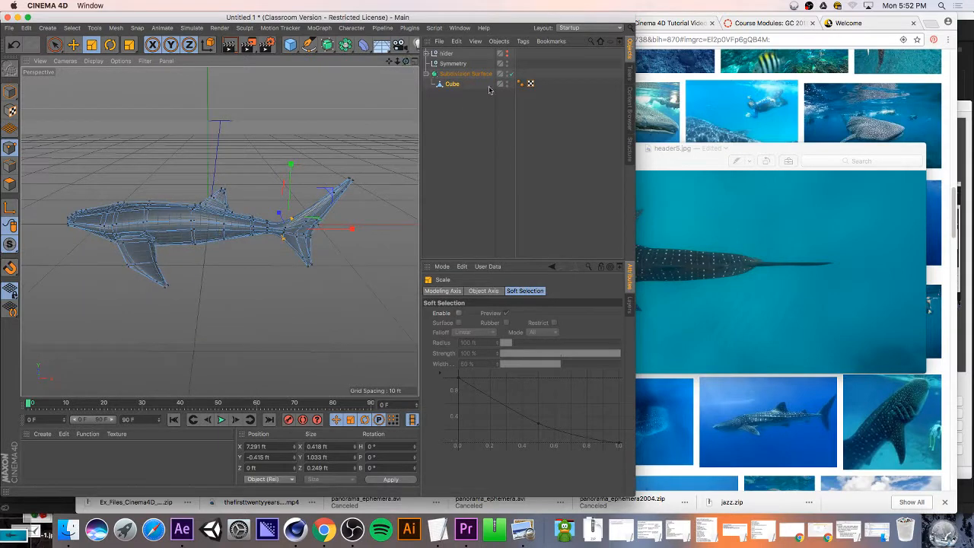
- Turn off the Subdivision Surface and select all of the shark's polygons in polygon mode
click(512, 74)
click(451, 84)
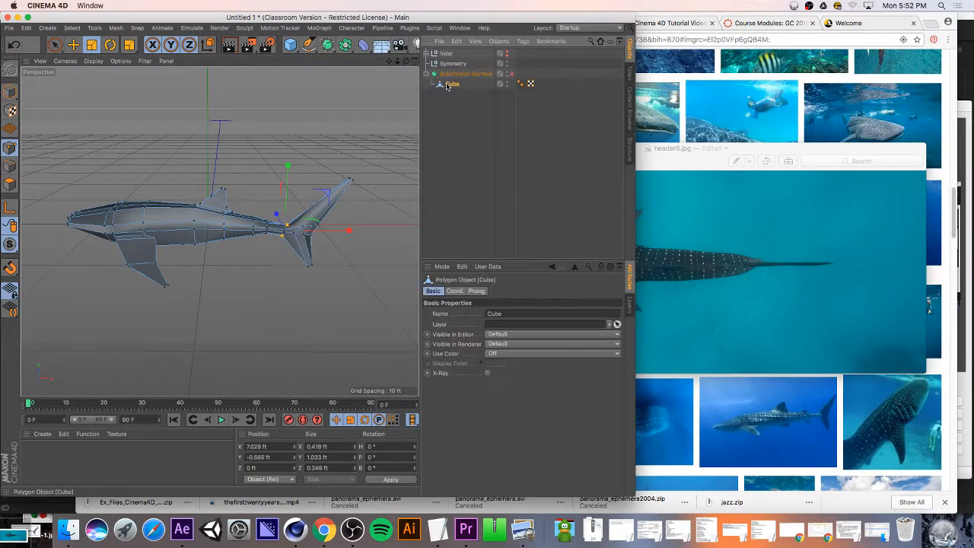
key(super+a)
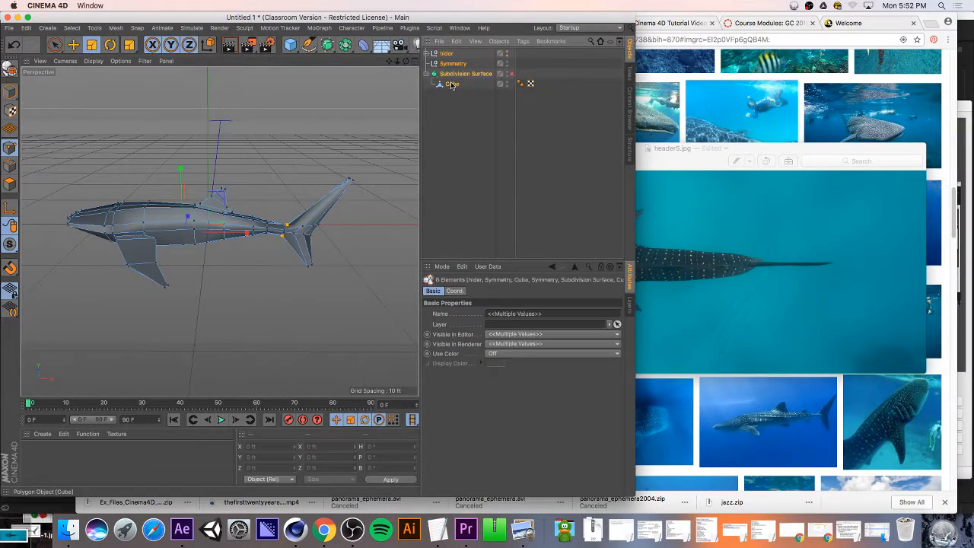
click(10, 184)
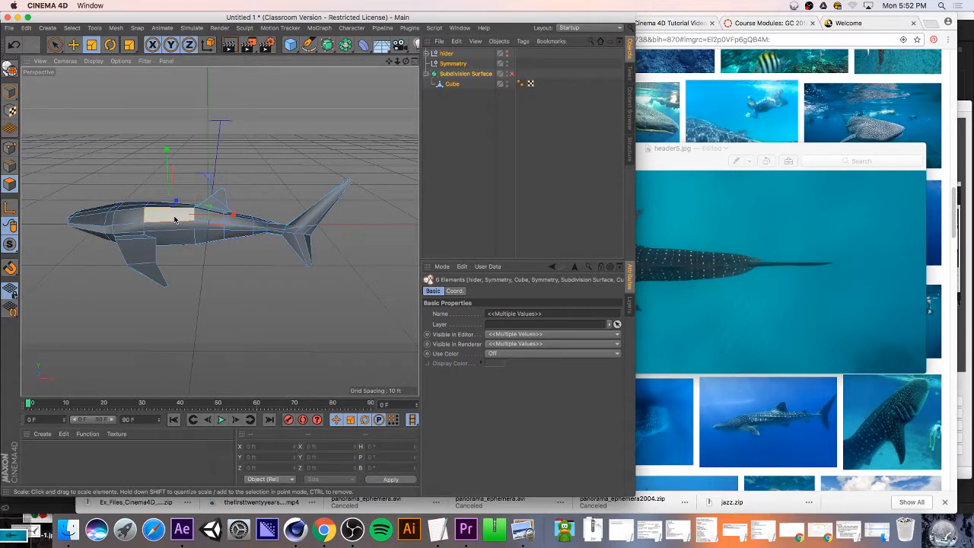
key(super+a)
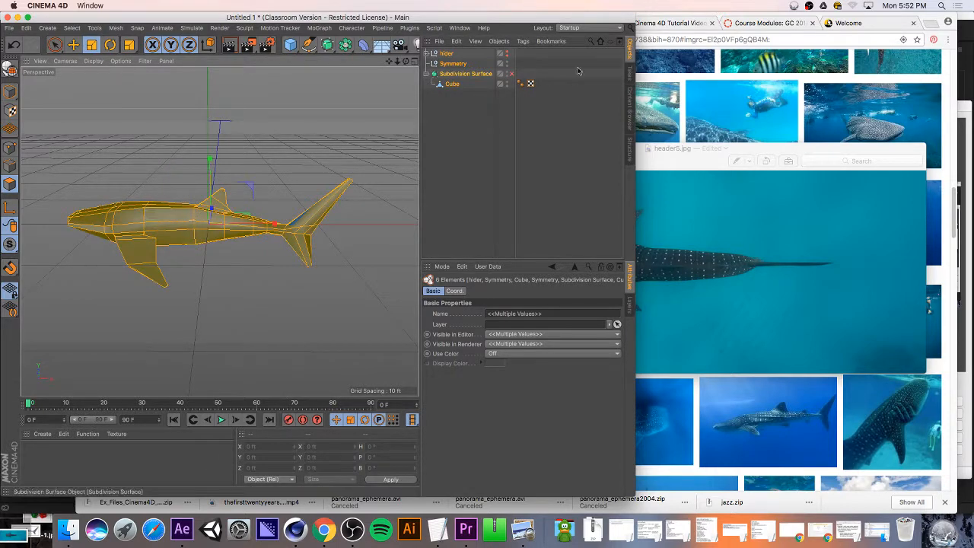
- Compare the tail fin with smoothing on and off from several angles, and undo the last Subdivision Surface toggle
scroll(361, 167, up, 6)
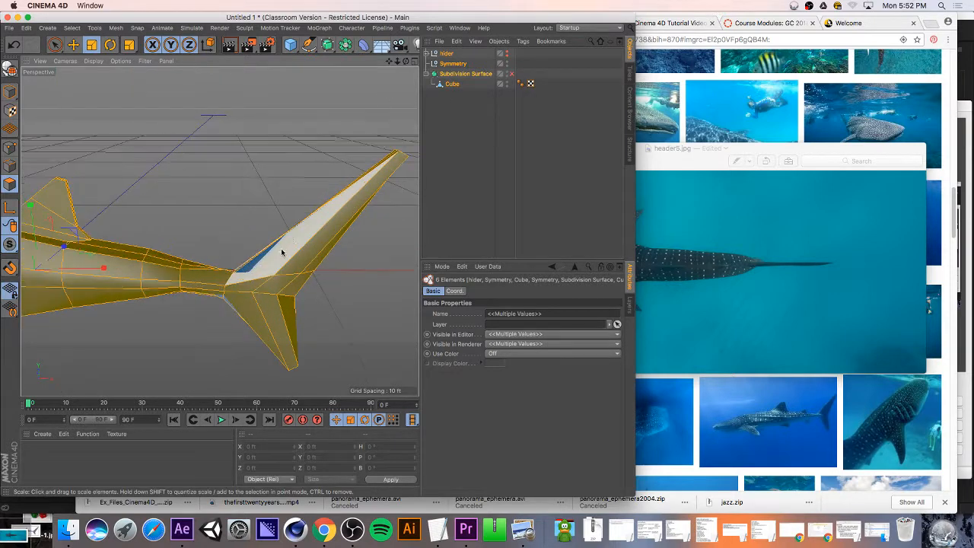
drag(399, 63, 487, 76)
click(511, 74)
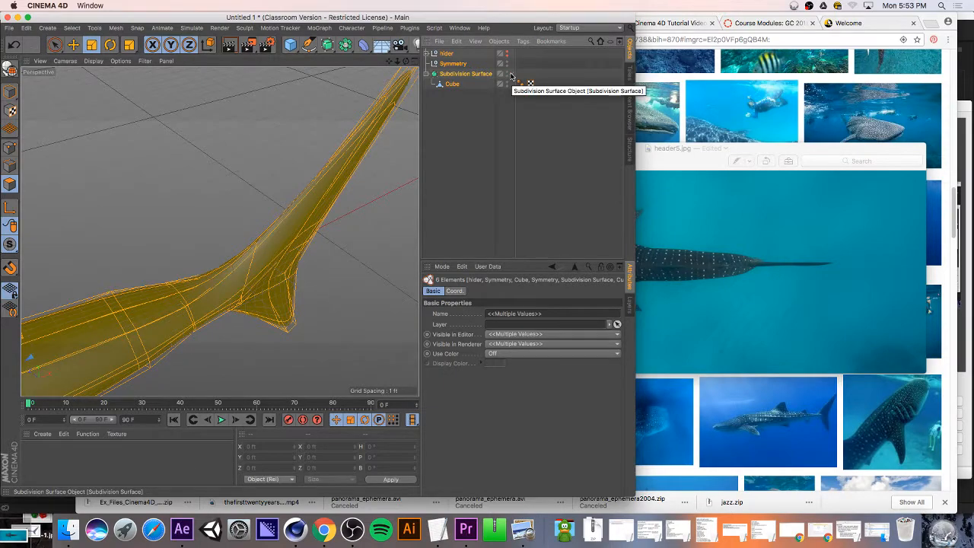
alt+drag(219, 232, 219, 231)
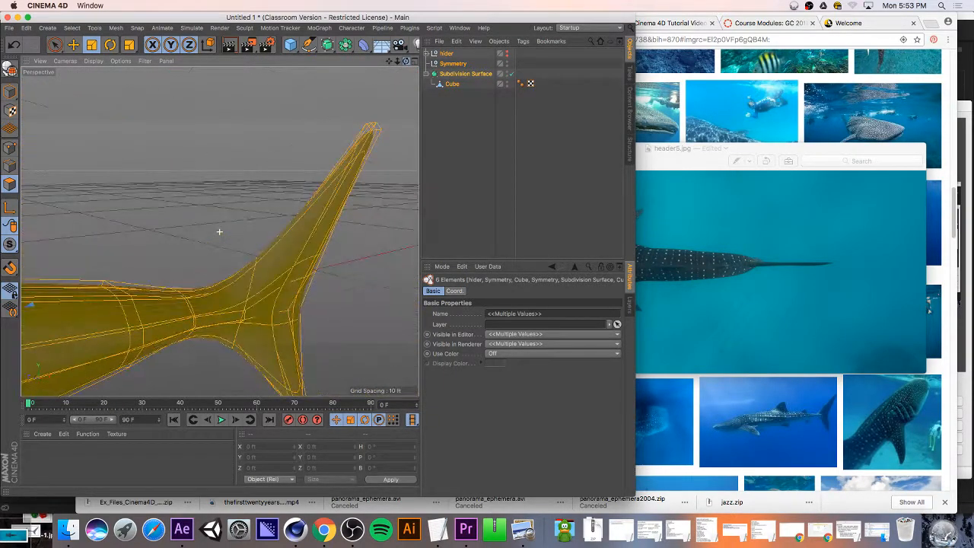
click(512, 75)
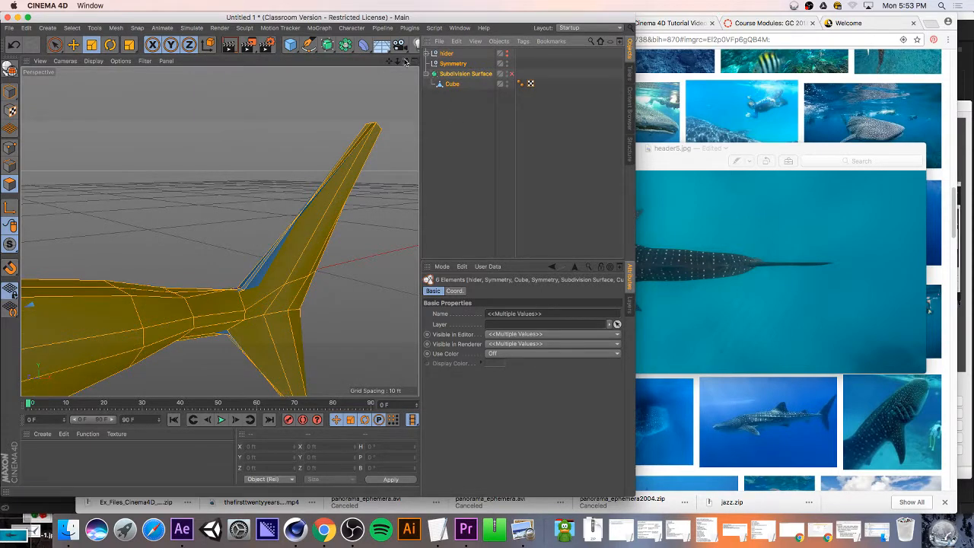
alt+drag(219, 231, 219, 231)
key(super+z)
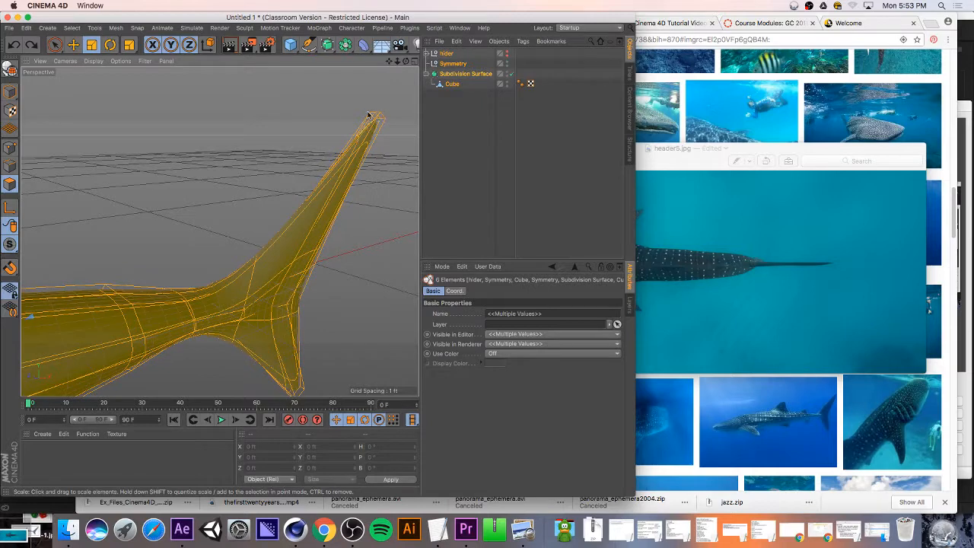
- Compare the whole shark with the Subdivision Surface on and off from the front, above and side
key(super+shift+z)
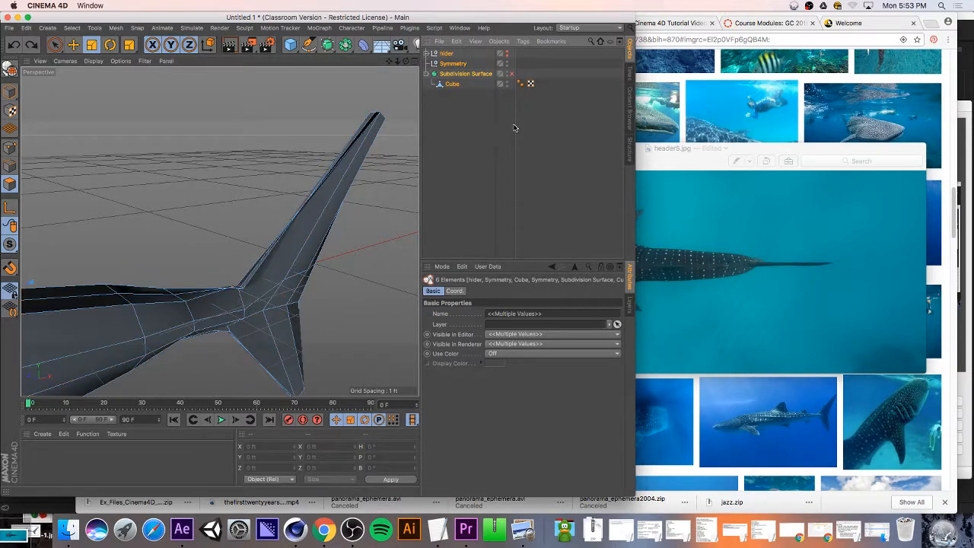
key(super+shift+z)
key(q)
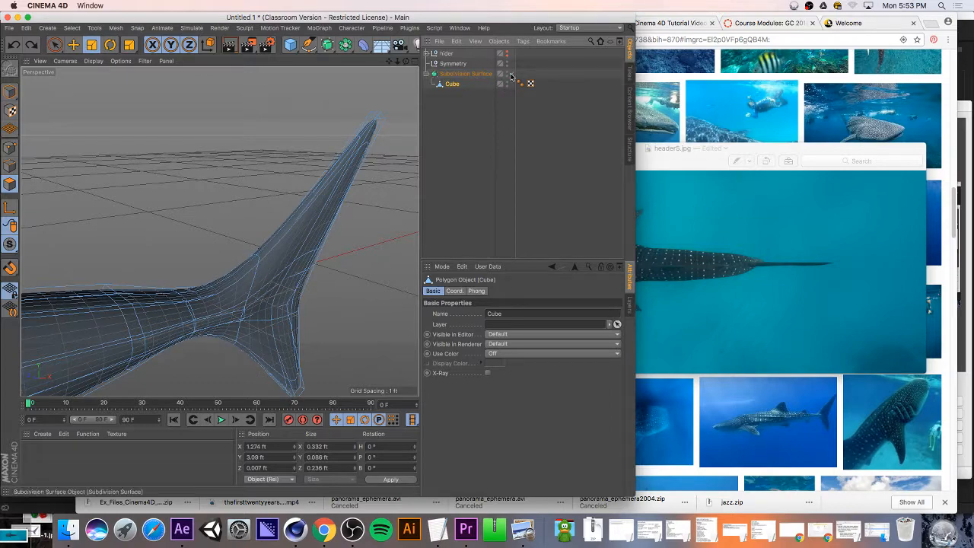
scroll(343, 178, down, 10)
drag(406, 61, 449, 87)
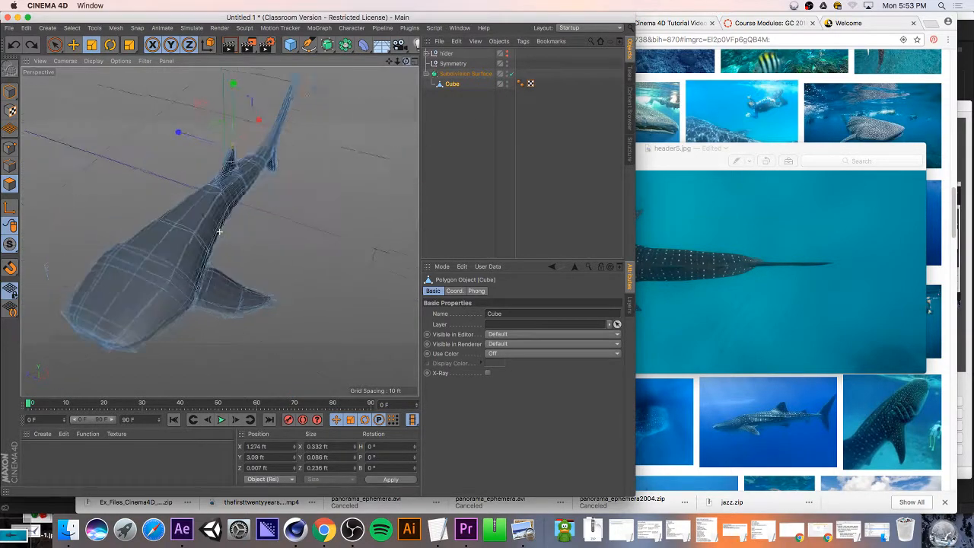
drag(218, 232, 379, 192)
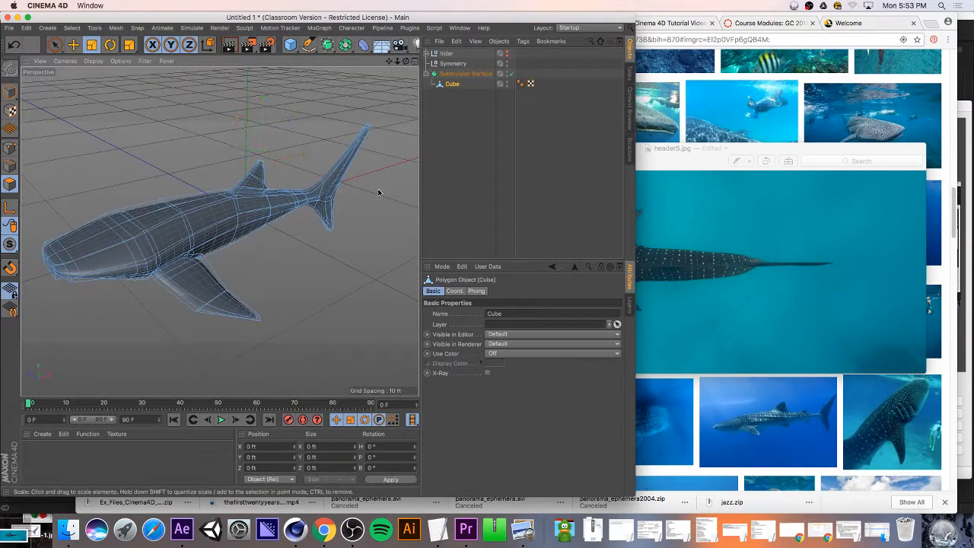
drag(405, 61, 533, 57)
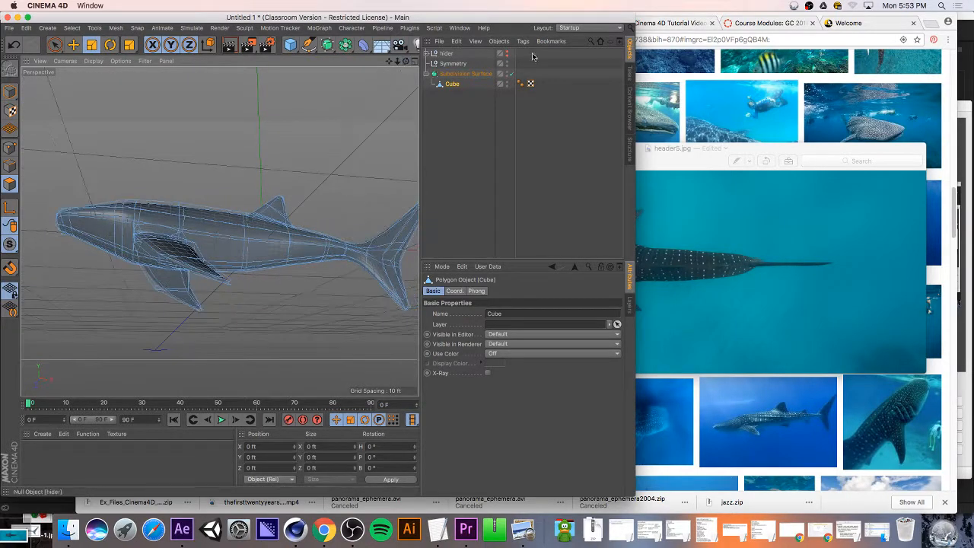
click(513, 73)
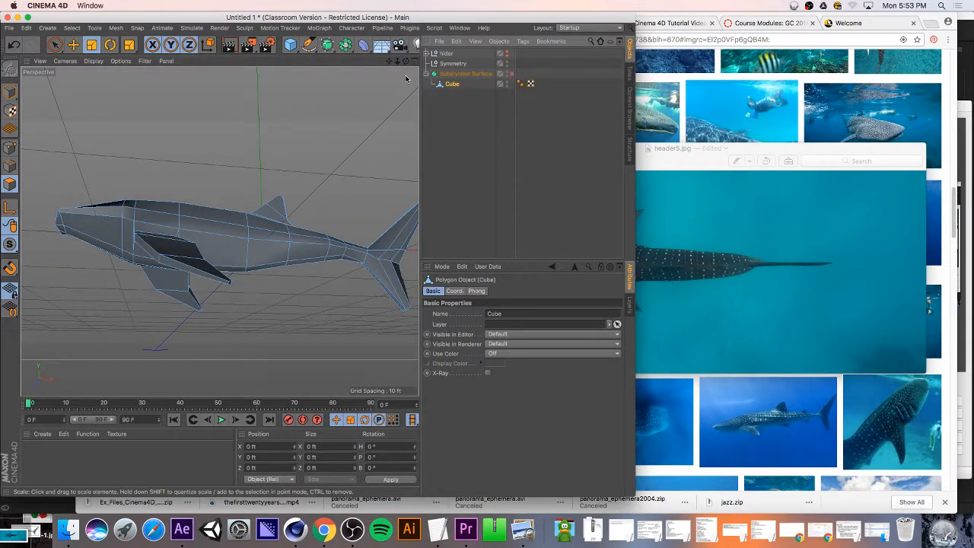
drag(405, 62, 465, 101)
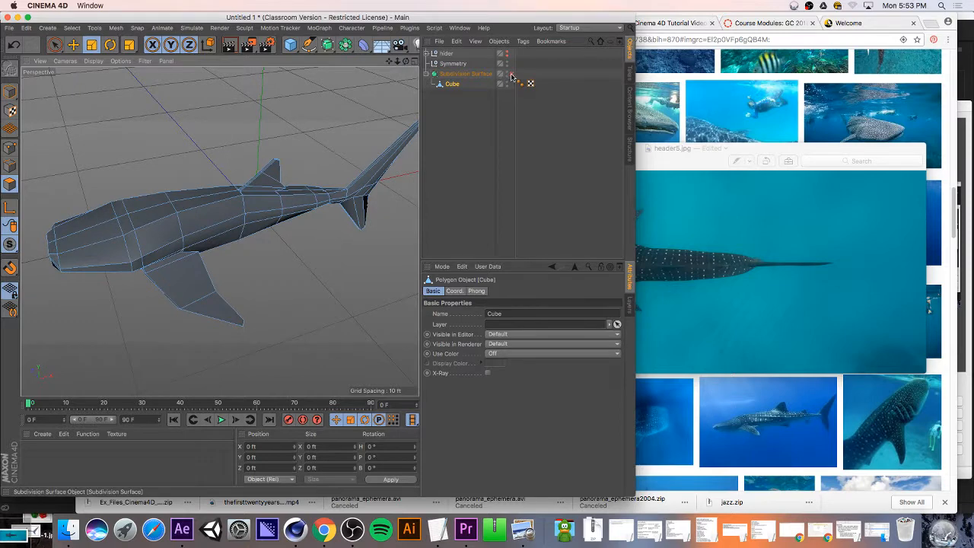
click(512, 74)
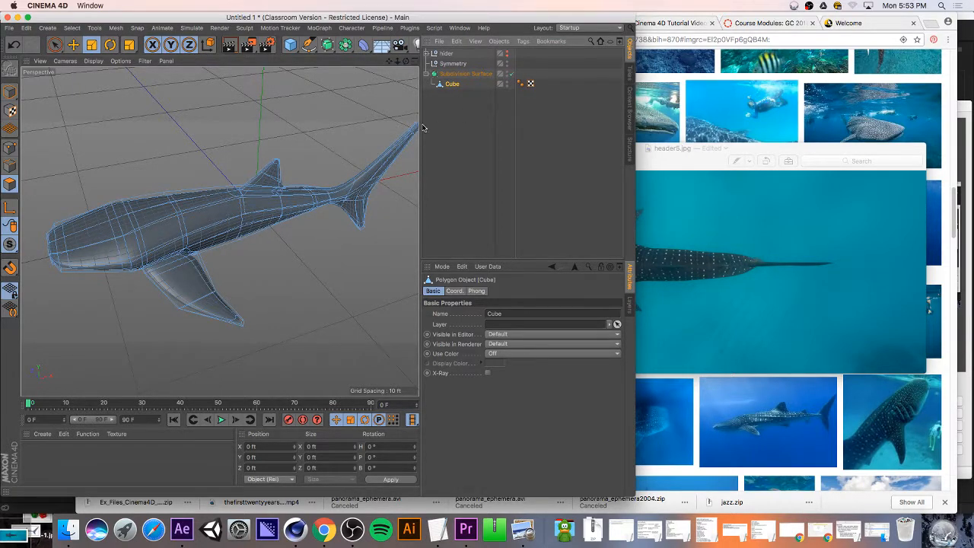
- Turn off the Subdivision Surface, select the whole shark mesh and run Optimize on all of its points
click(513, 74)
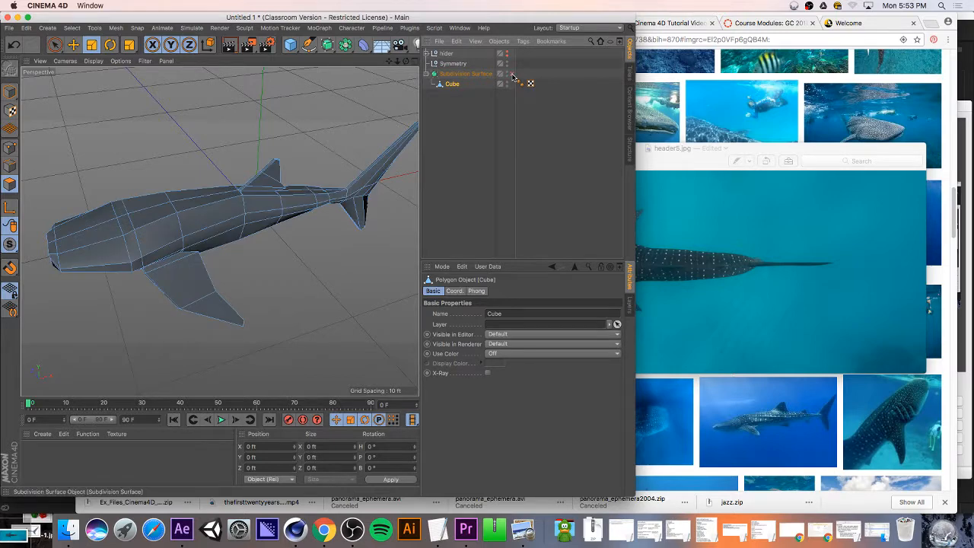
click(218, 223)
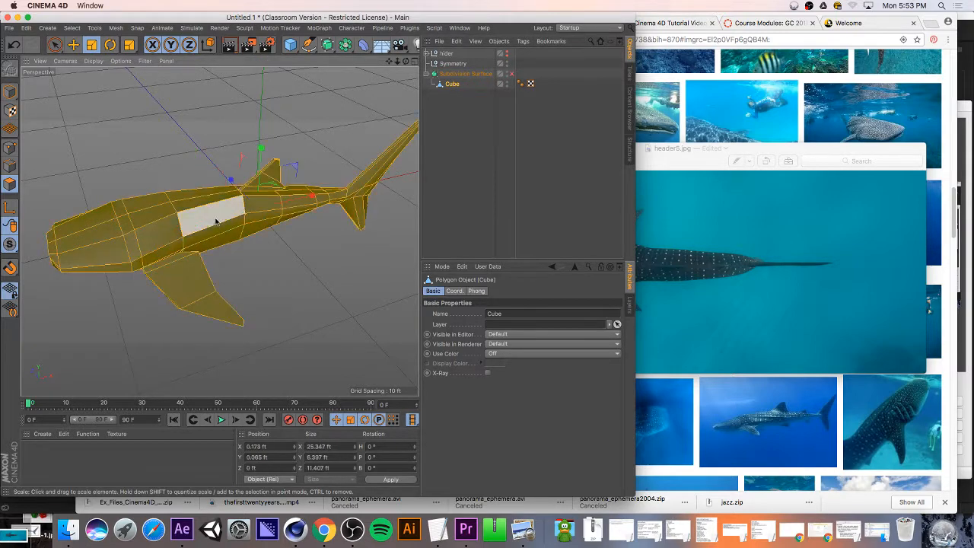
drag(405, 61, 320, 137)
mouse_move(219, 232)
mouse_down()
mouse_move(228, 220)
mouse_move(236, 228)
mouse_move(219, 231)
mouse_up()
mouse_move(406, 61)
mouse_down()
mouse_move(396, 103)
mouse_move(407, 82)
mouse_move(342, 83)
mouse_move(408, 61)
mouse_up()
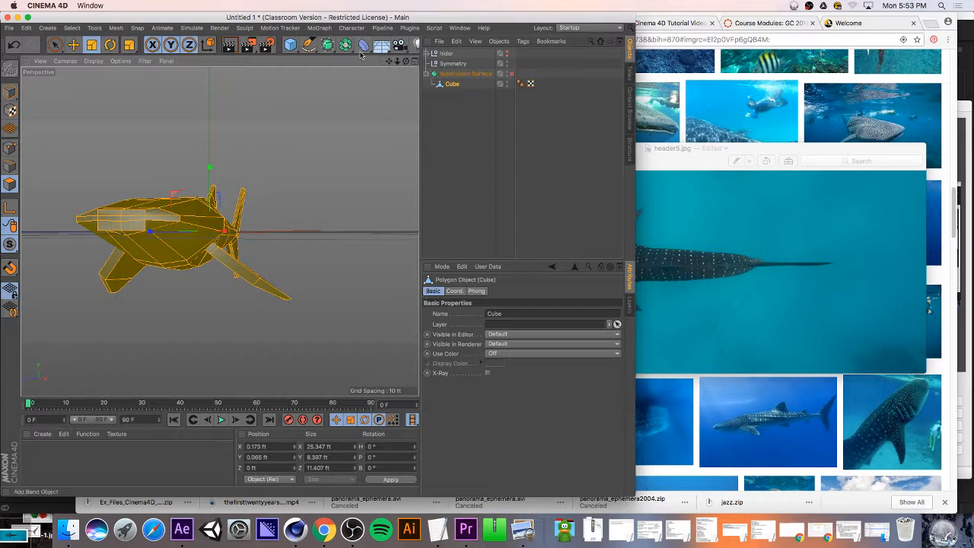
click(11, 150)
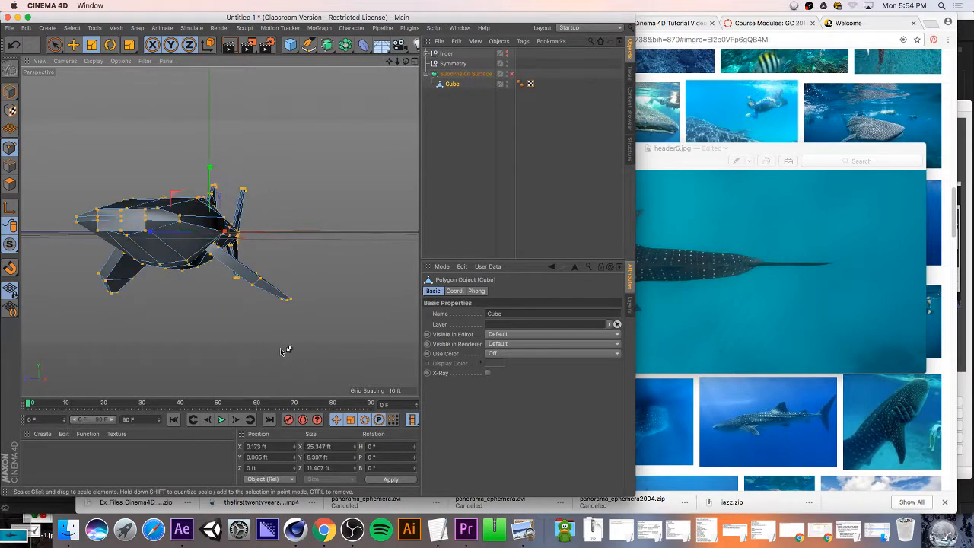
right_click(183, 263)
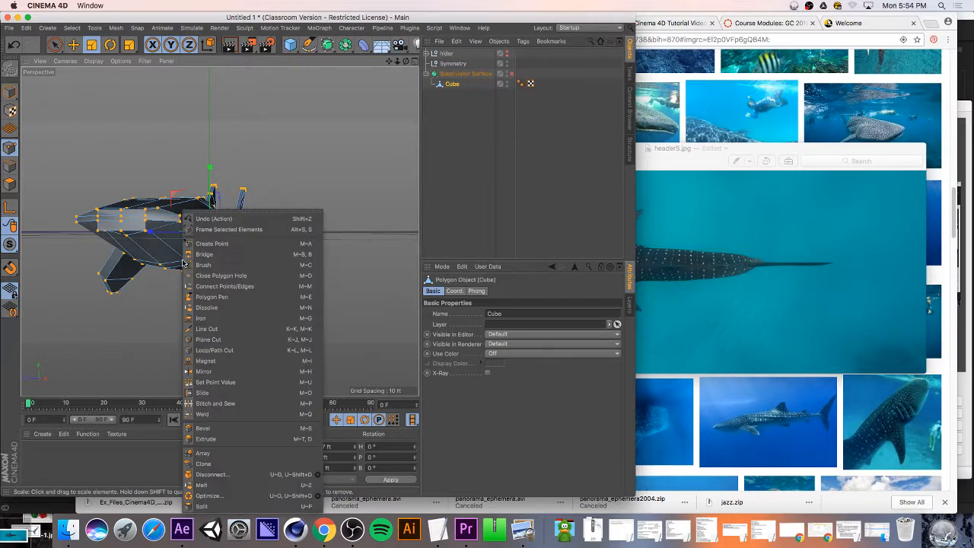
click(229, 497)
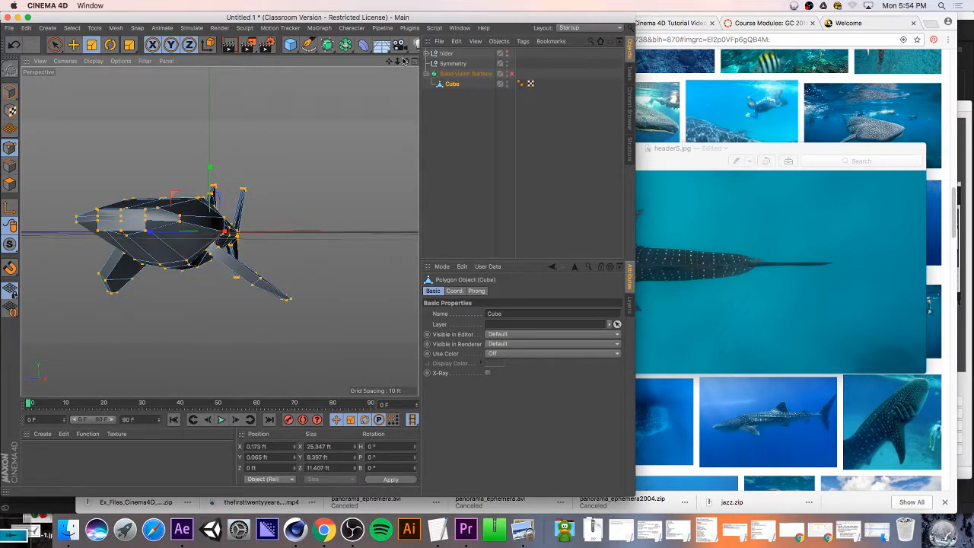
drag(405, 61, 316, 78)
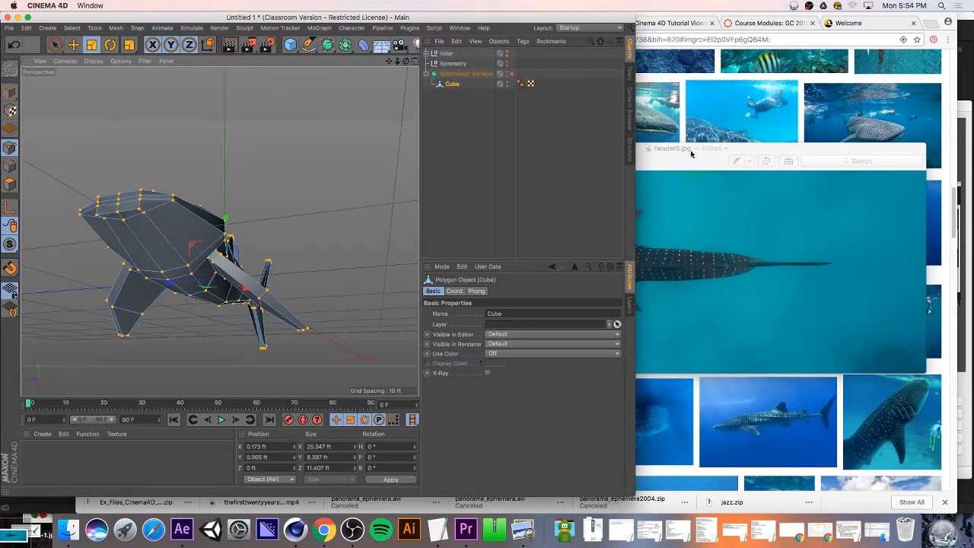
- Switch to Chrome and look through the whale shark image results, enlarging two photos that show the mouth wide open
click(691, 152)
click(697, 132)
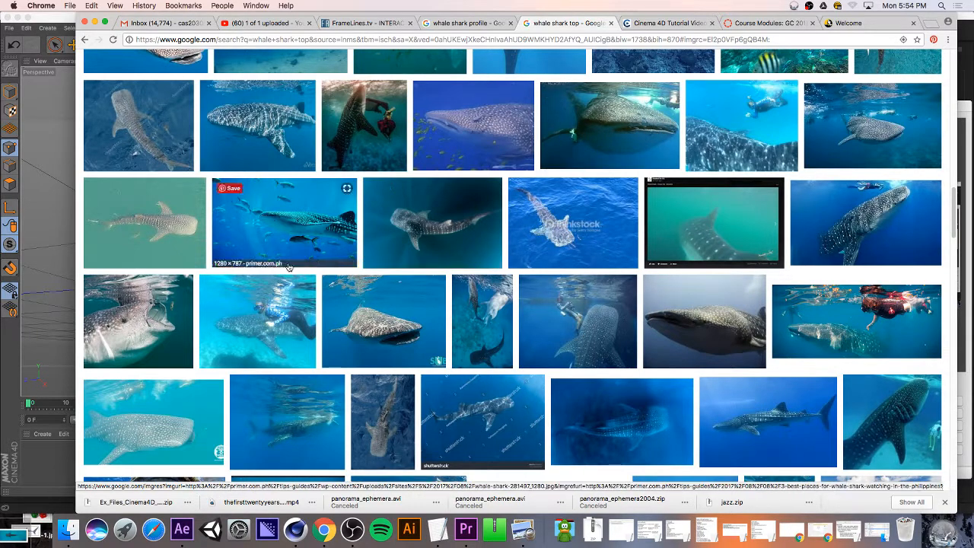
scroll(209, 243, down, 3)
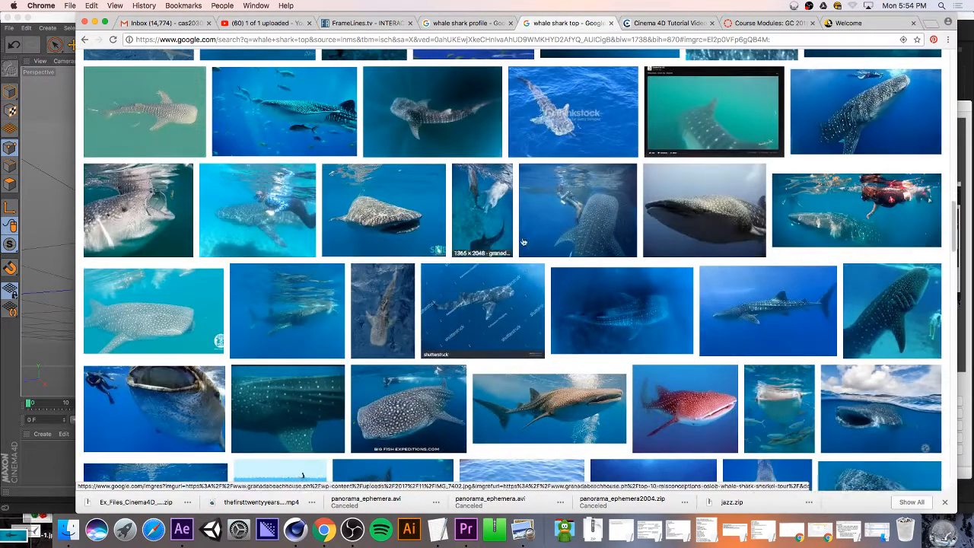
scroll(701, 226, down, 1)
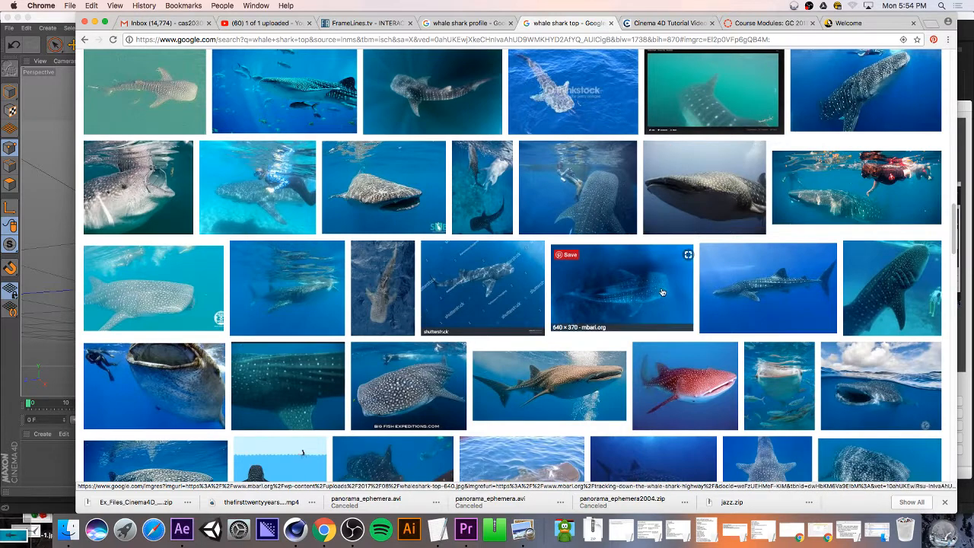
click(170, 372)
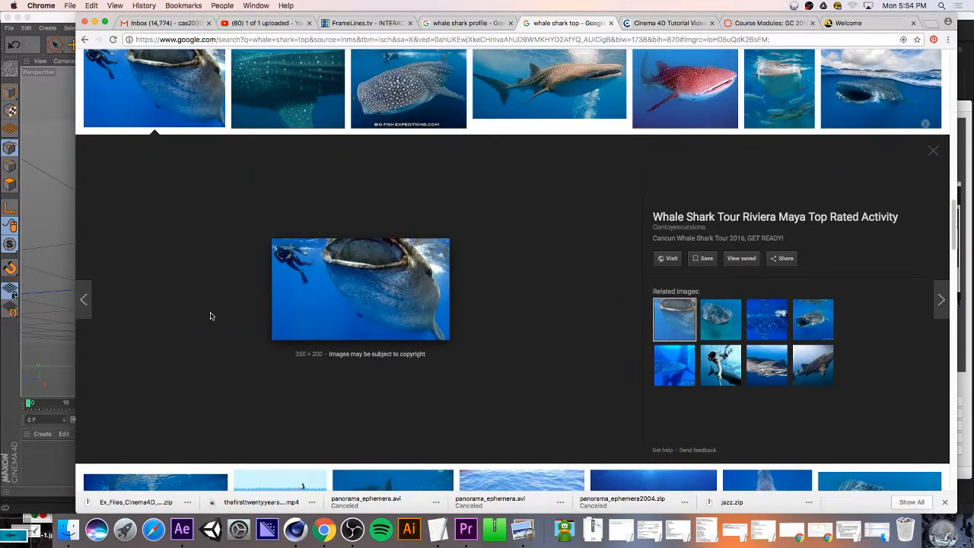
scroll(212, 316, down, 5)
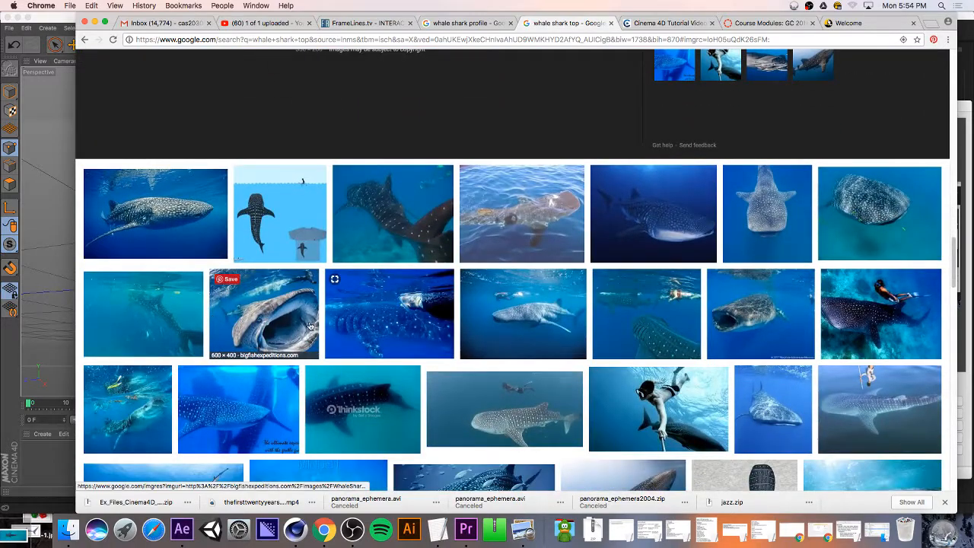
click(309, 326)
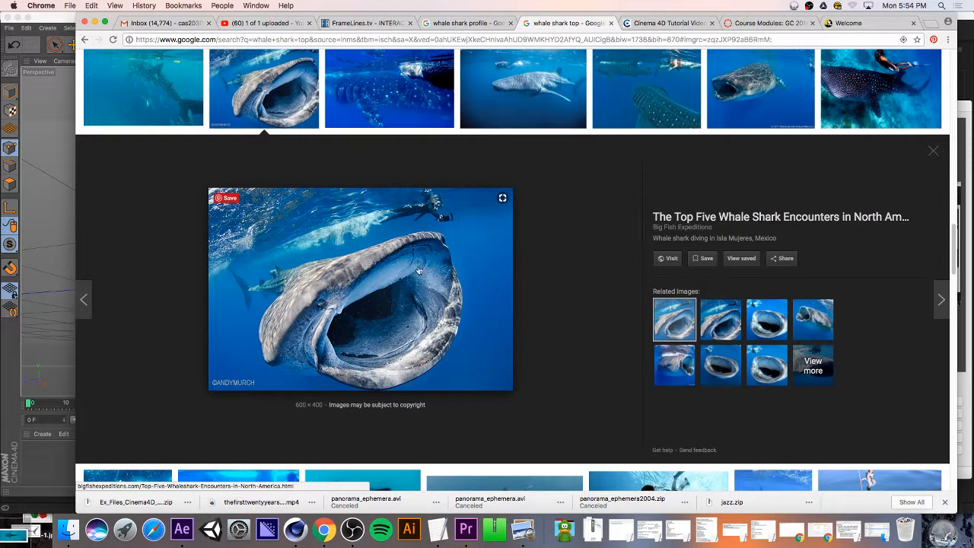
- Go back up the image results and enlarge the Diviac Magazine photo of a whale shark with its mouth partly open
scroll(583, 282, up, 6)
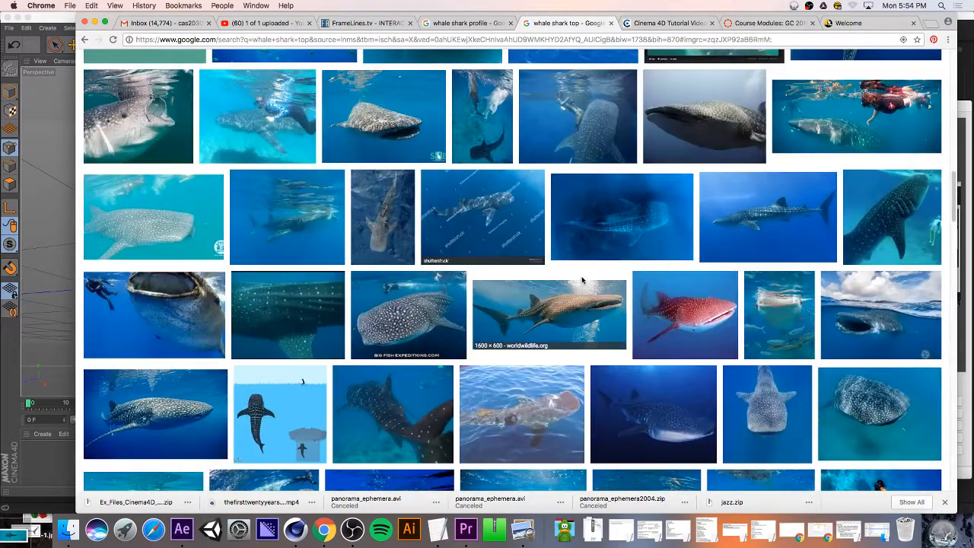
scroll(583, 282, up, 1)
scroll(822, 194, up, 4)
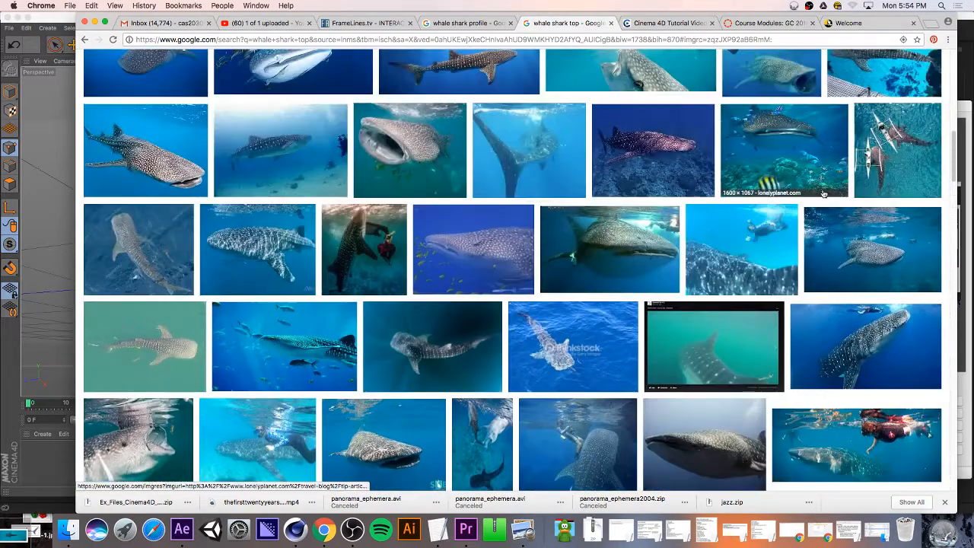
scroll(823, 194, up, 3)
scroll(819, 195, up, 3)
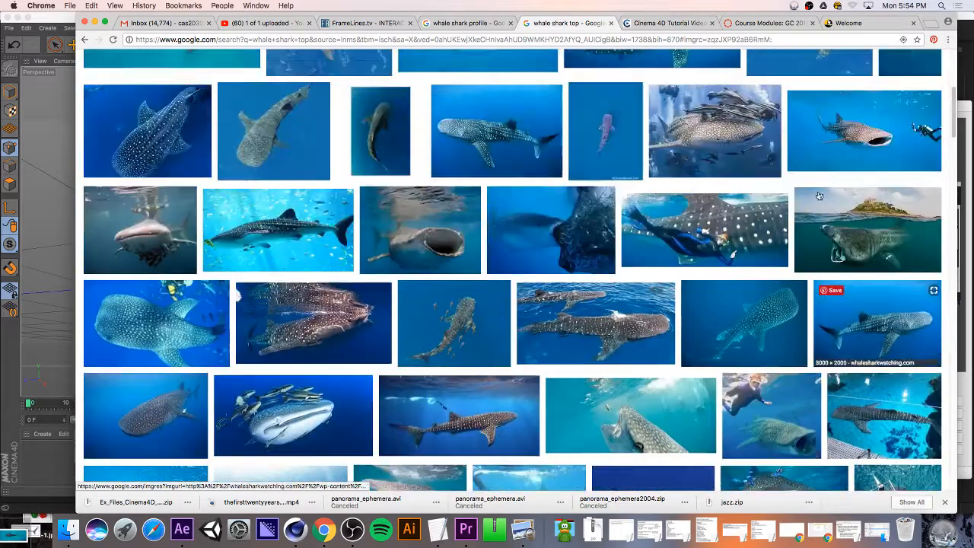
scroll(875, 202, up, 2)
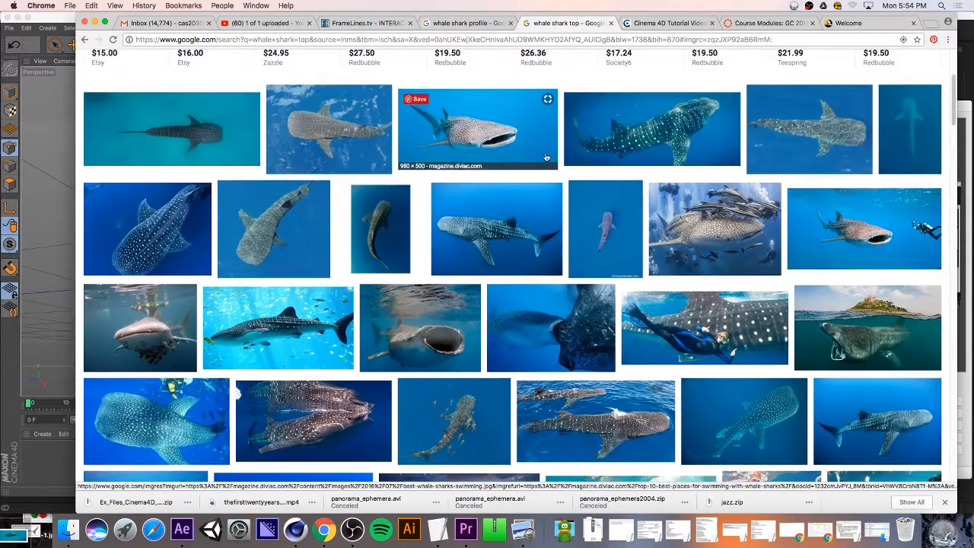
click(544, 151)
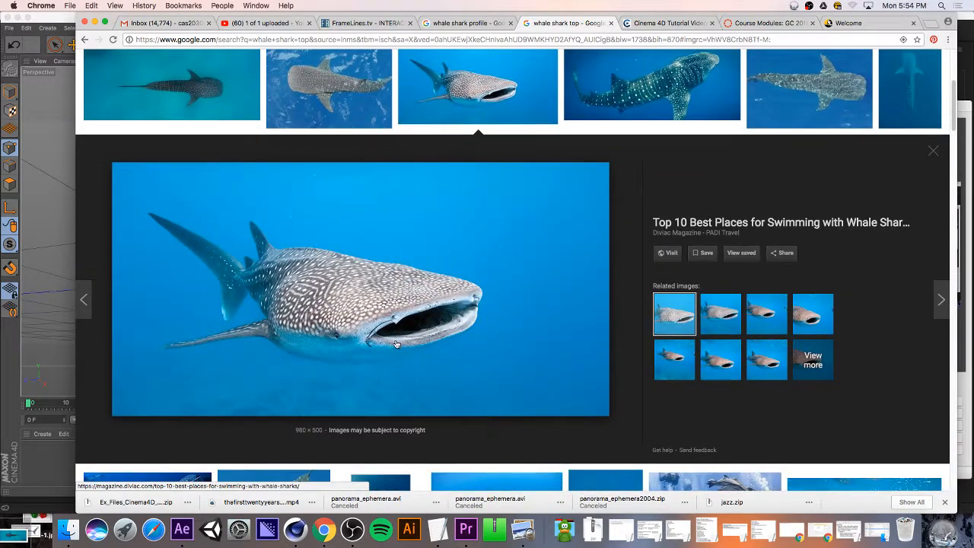
- Return to Cinema 4D and select the row of mouth polygons across the front of the shark's snout in polygon mode
click(70, 260)
drag(406, 60, 537, 64)
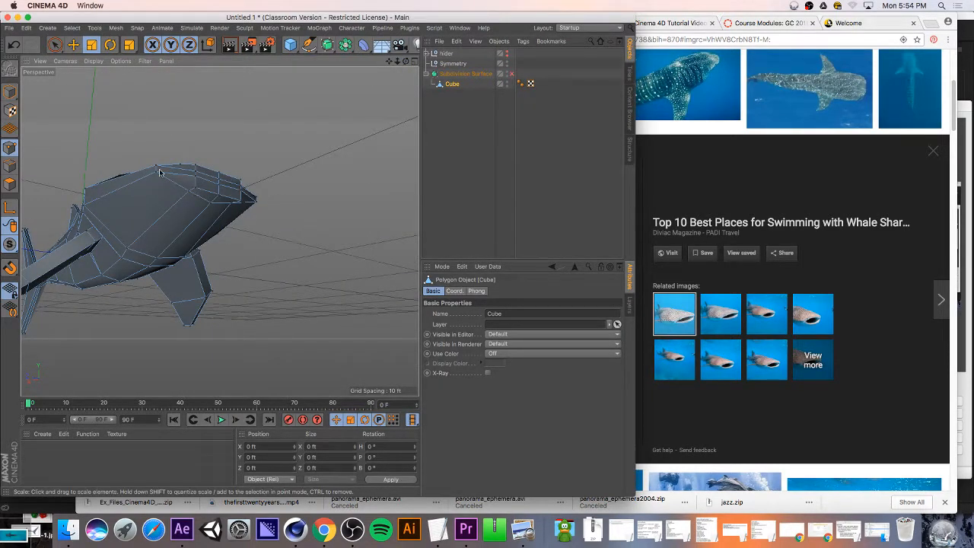
click(9, 183)
click(194, 184)
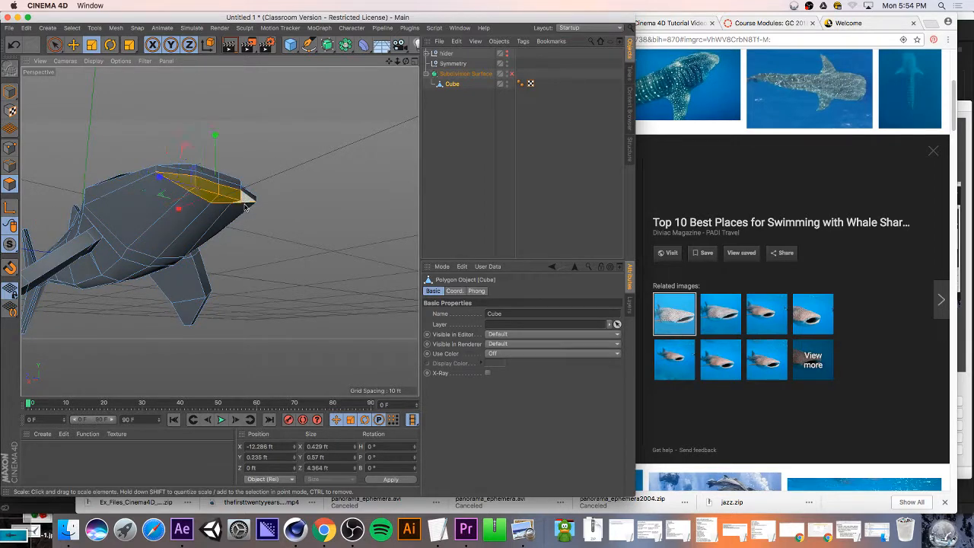
- Inset the selected mouth polygons with Extrude Inner at an offset of about 0.058 ft
drag(406, 61, 342, 160)
scroll(113, 267, down, 5)
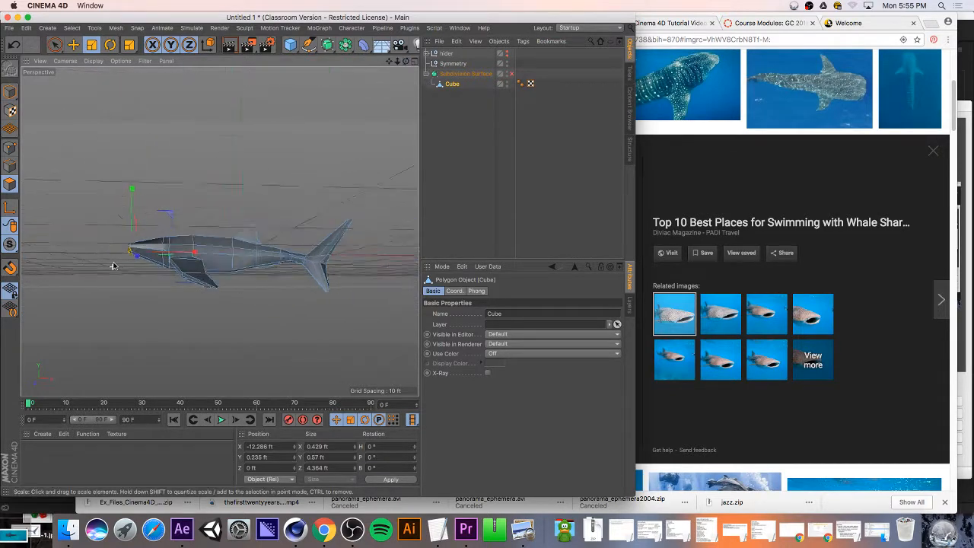
scroll(113, 266, up, 10)
scroll(300, 220, down, 5)
scroll(293, 225, up, 3)
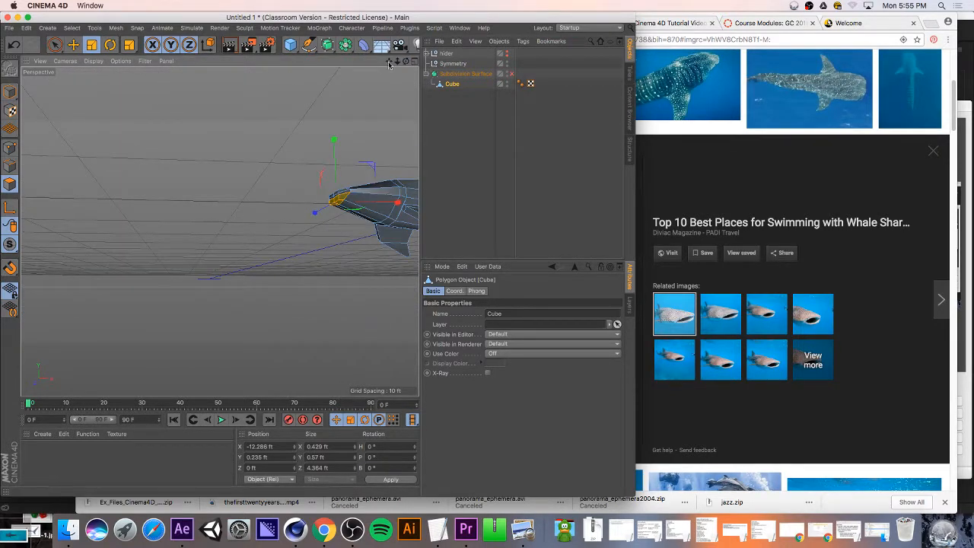
drag(389, 62, 323, 66)
scroll(306, 205, up, 5)
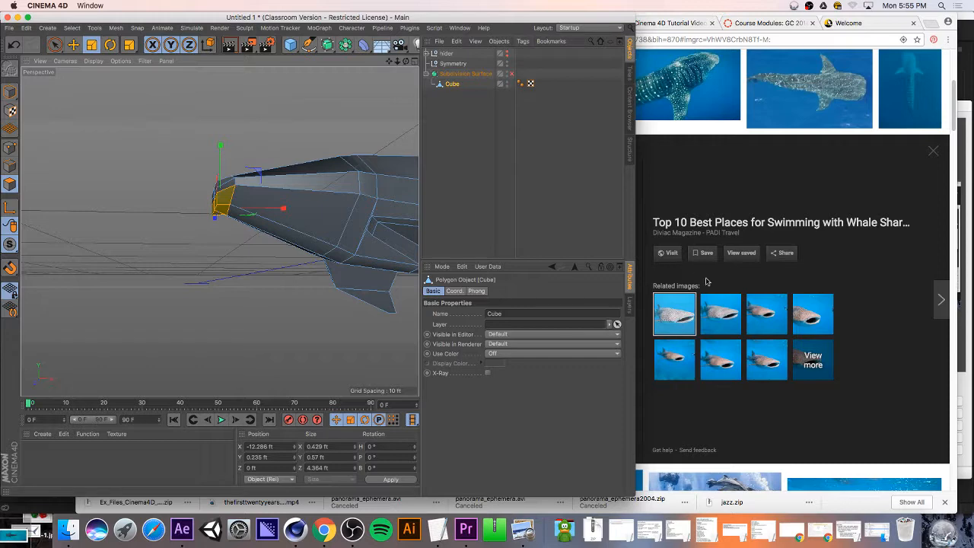
drag(405, 61, 442, 70)
key(i)
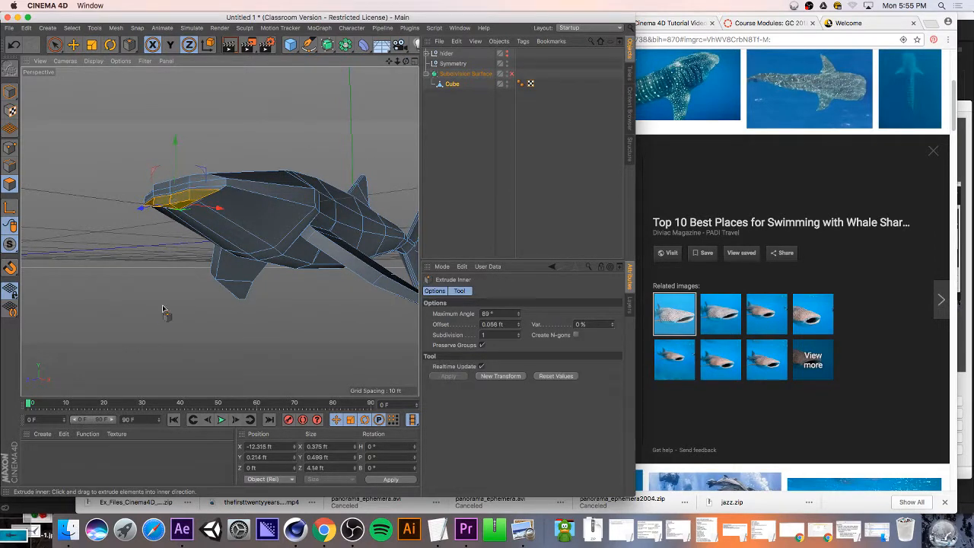
drag(405, 61, 491, 67)
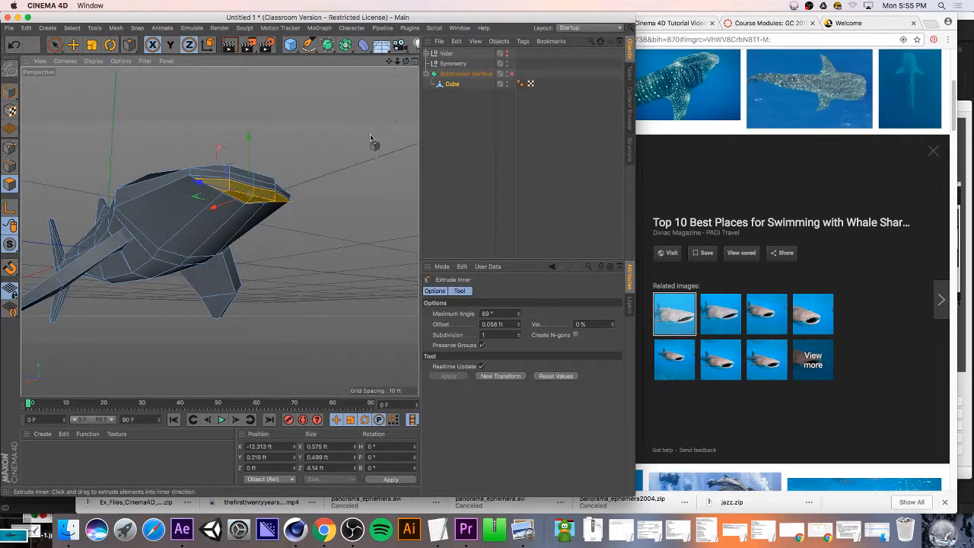
- Extrude the inset mouth polygons into the head with an offset of about -0.083 ft
key(d)
drag(321, 175, 303, 176)
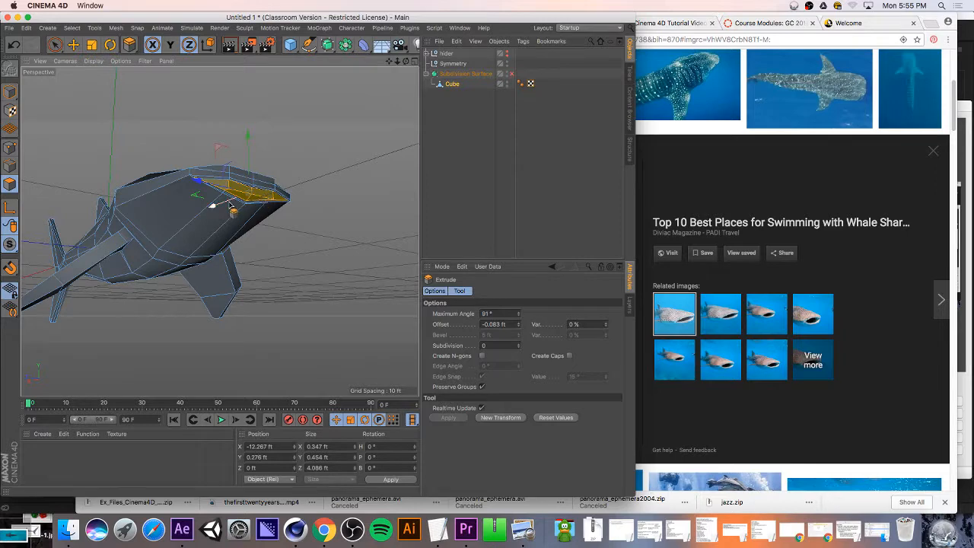
drag(406, 61, 387, 120)
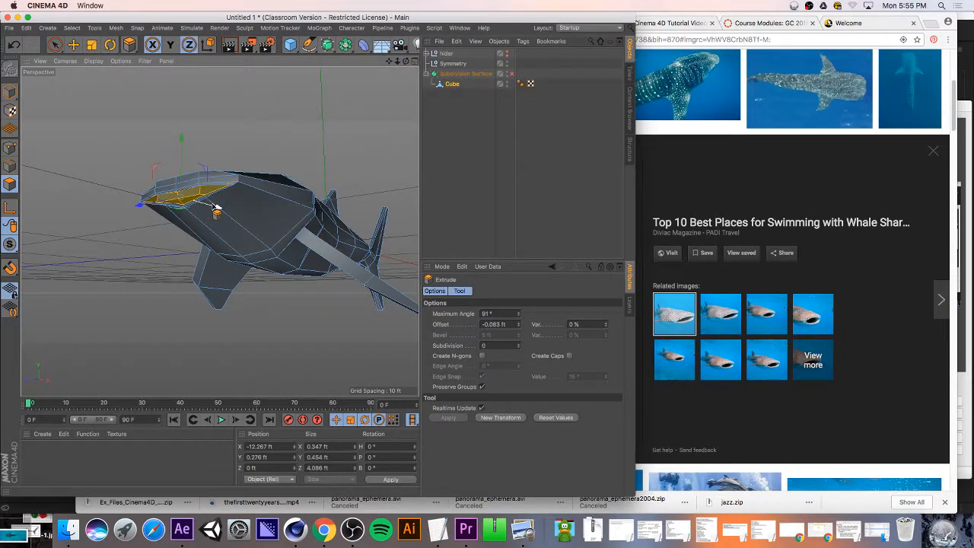
- Move the extruded mouth polygons deeper into the head along X, to about -11.089 ft
scroll(217, 207, up, 5)
key(e)
drag(200, 207, 246, 198)
key(d)
key(super+z)
key(e)
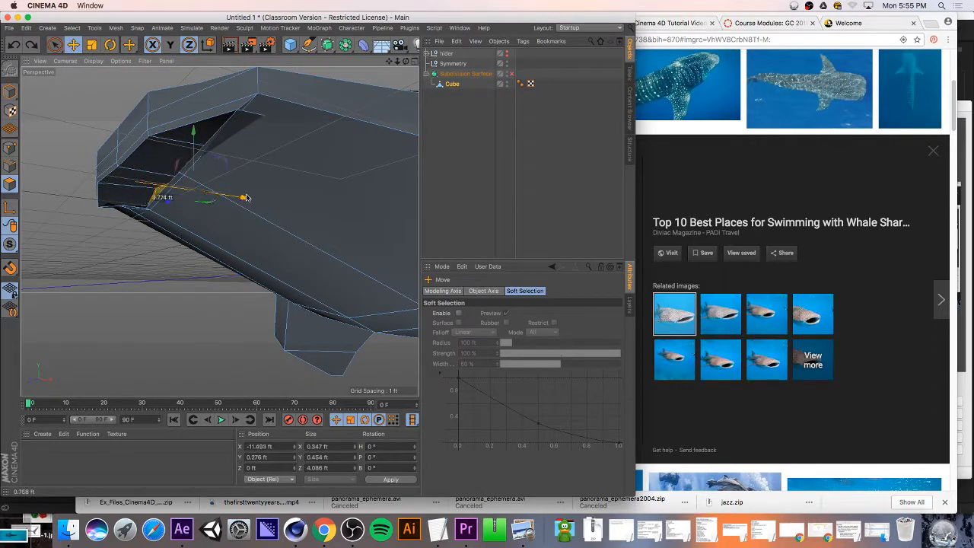
- Scale the inner mouth polygons down to about 0.307 ft high and 3.7 ft wide
mouse_move(406, 60)
mouse_down()
mouse_move(513, 62)
mouse_move(525, 73)
mouse_move(544, 61)
mouse_move(407, 70)
mouse_up()
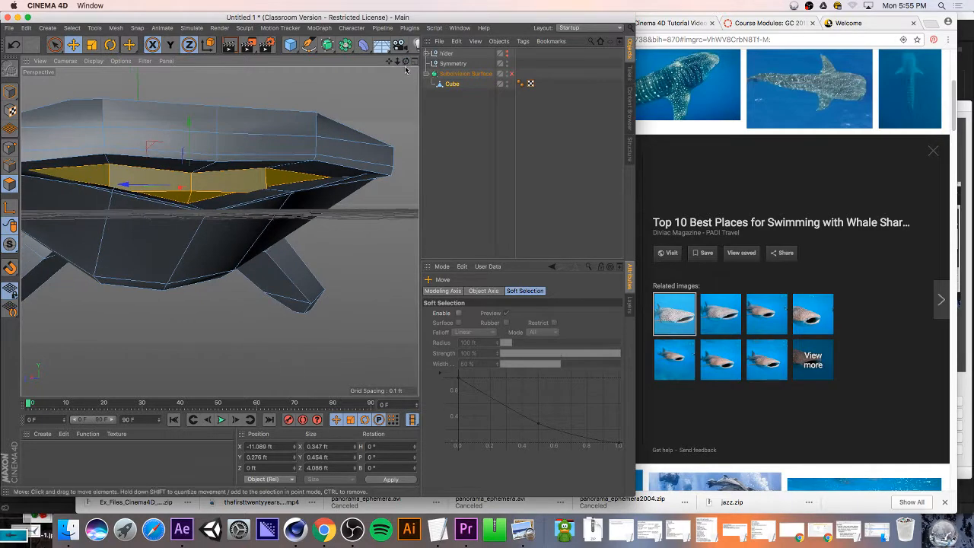
key(t)
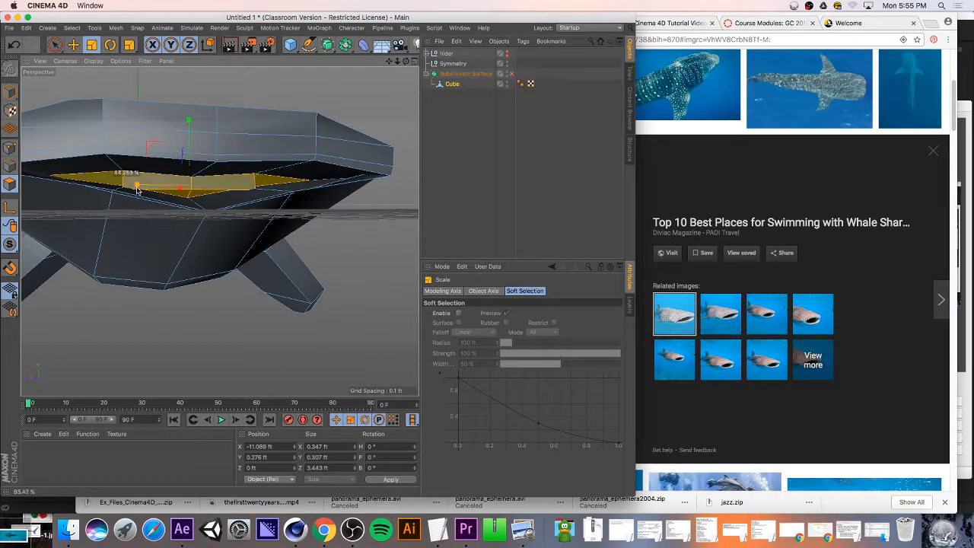
drag(133, 190, 131, 188)
drag(406, 61, 419, 36)
alt+drag(219, 231, 219, 231)
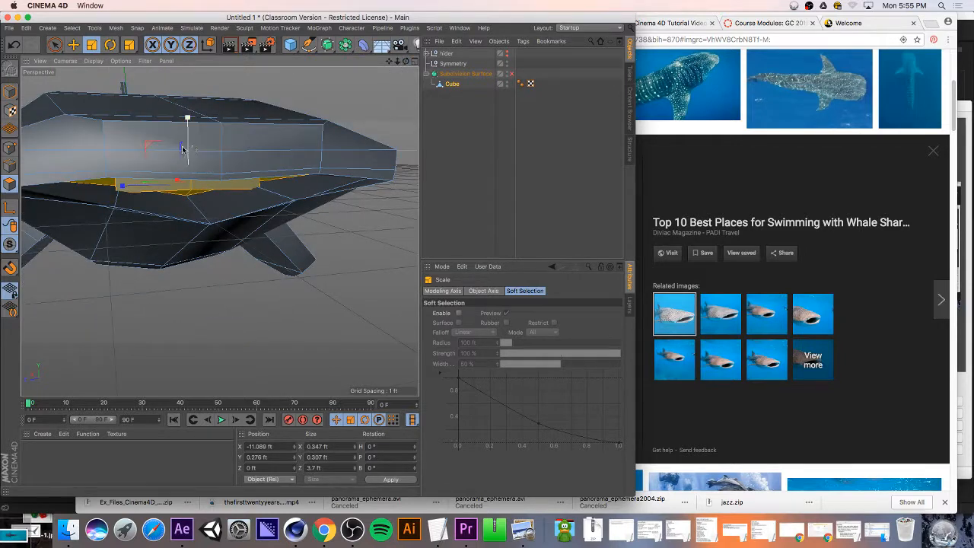
drag(406, 62, 470, 90)
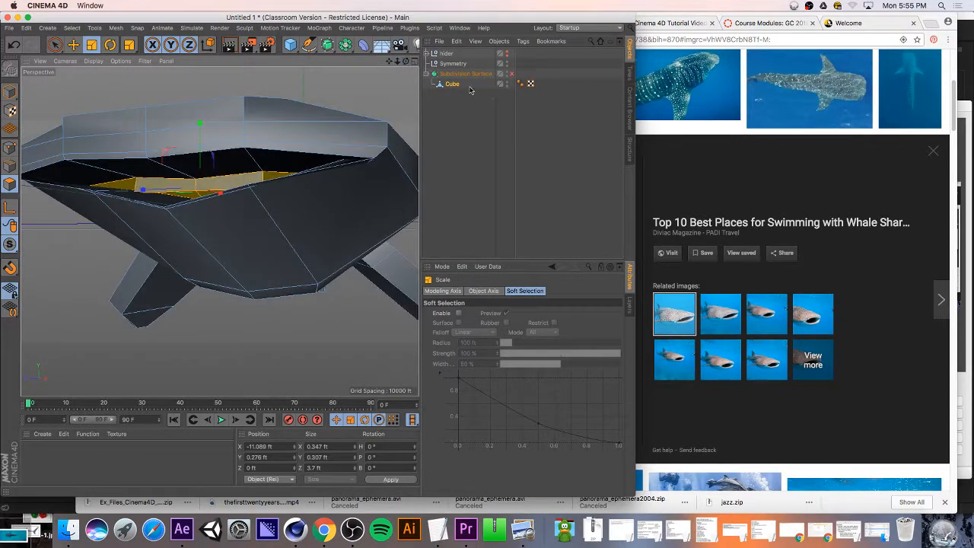
- Enable X-Ray on the Cube body mesh and view the mouth cavity through the surface from the front
click(449, 85)
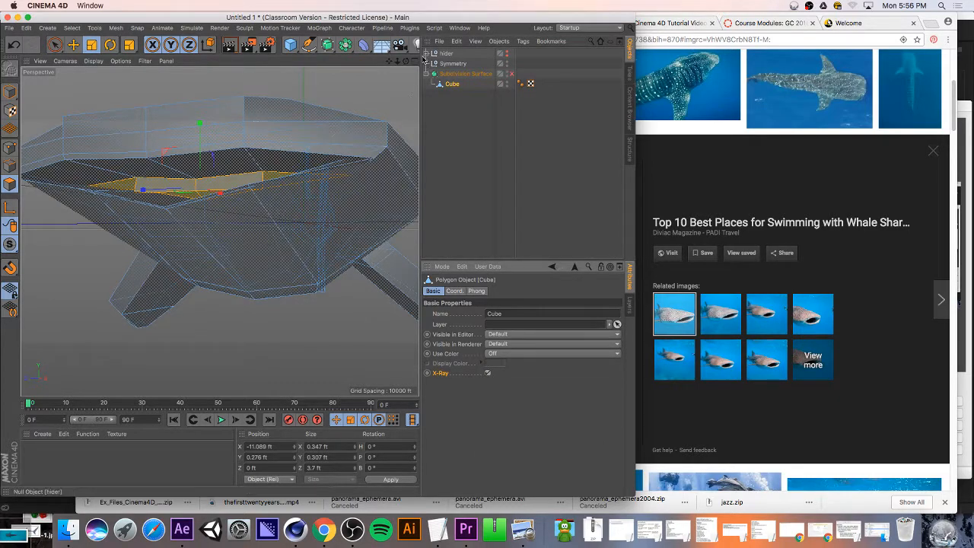
drag(405, 61, 178, 81)
drag(219, 231, 220, 231)
scroll(352, 124, up, 6)
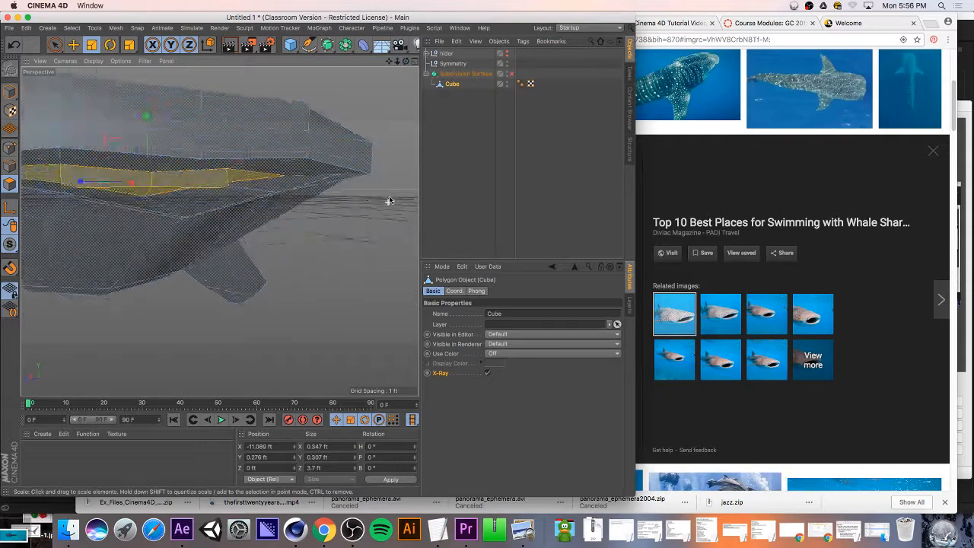
drag(405, 61, 384, 73)
scroll(221, 164, down, 5)
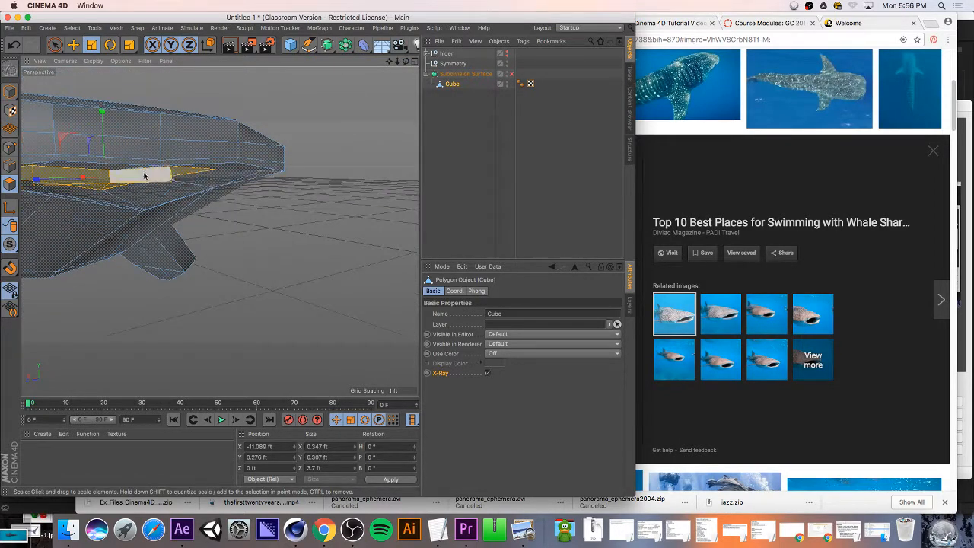
drag(412, 64, 350, 99)
- Move the inner mouth's upper points in point mode to about X -11.318 ft and Y 0.382 ft, and enable the Subdivision Surface
click(10, 148)
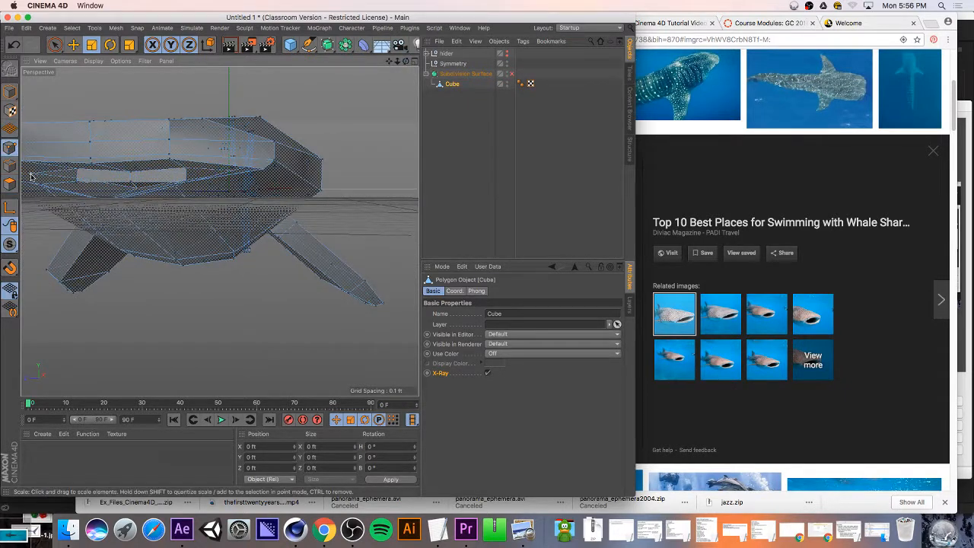
drag(408, 64, 368, 115)
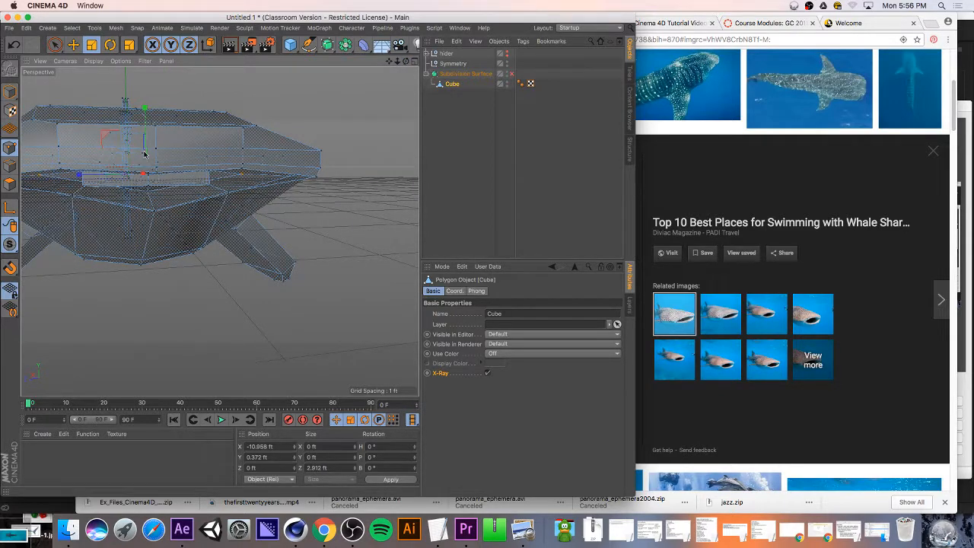
key(e)
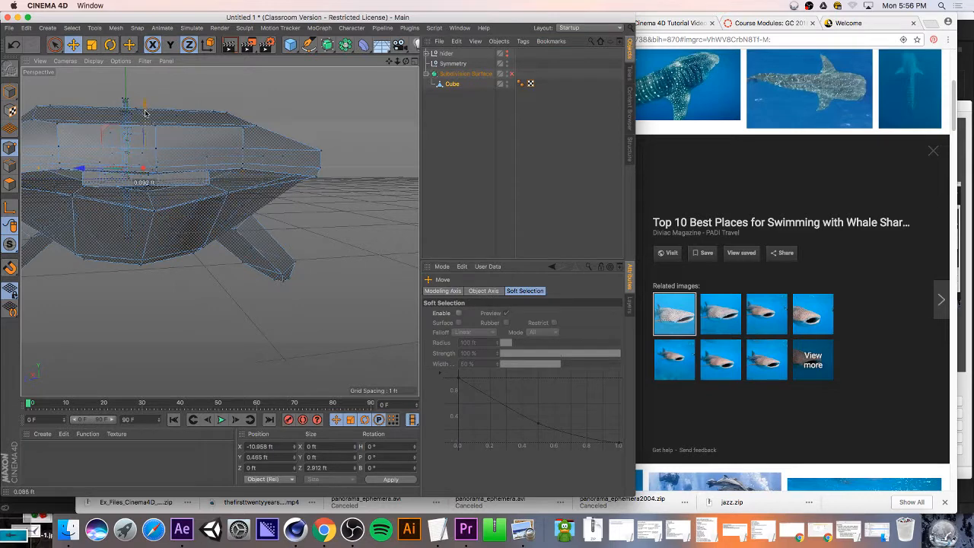
drag(146, 114, 146, 113)
drag(406, 61, 484, 70)
click(509, 74)
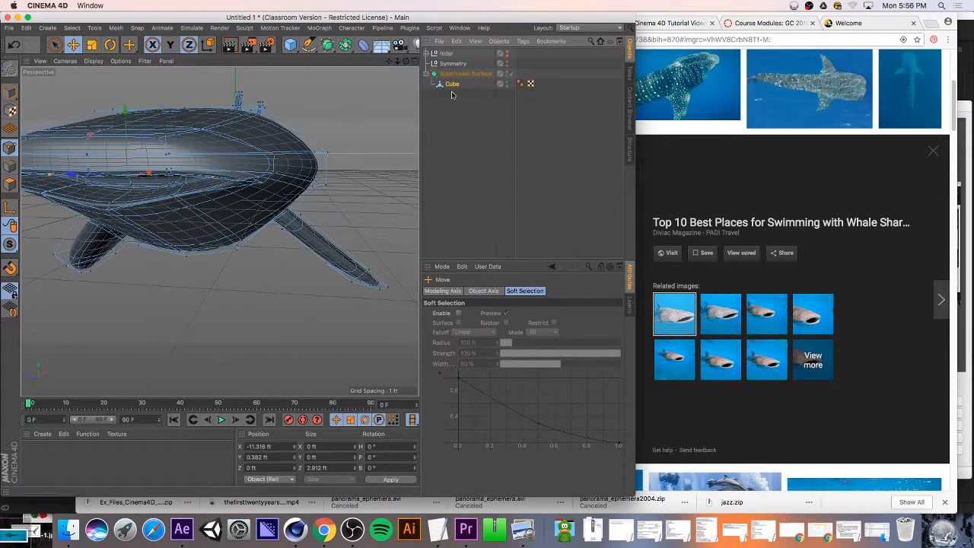
- Examine the smoothed shark's head and mouth in viewport test renders and from several angles
drag(414, 65, 252, 207)
scroll(252, 207, up, 3)
key(super+r)
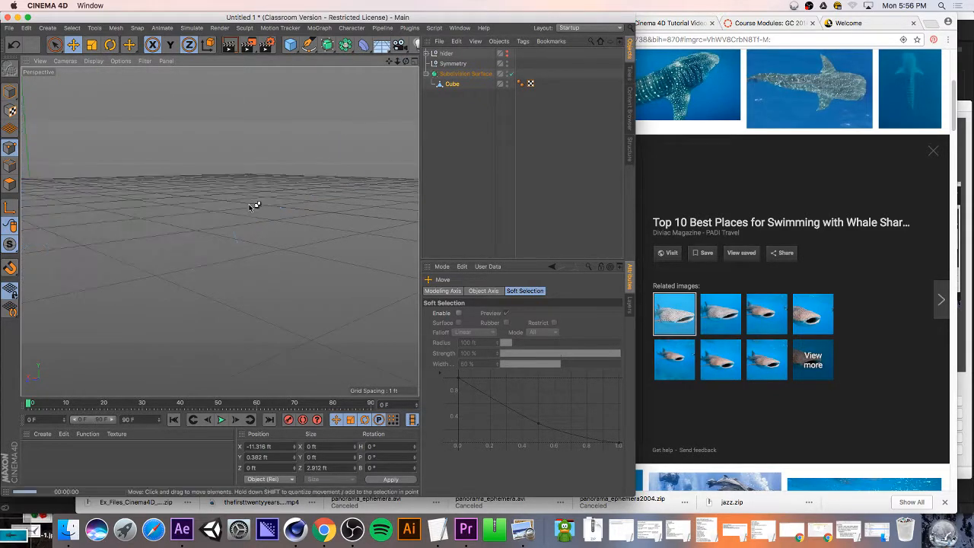
drag(403, 61, 292, 239)
scroll(291, 238, down, 2)
key(super+r)
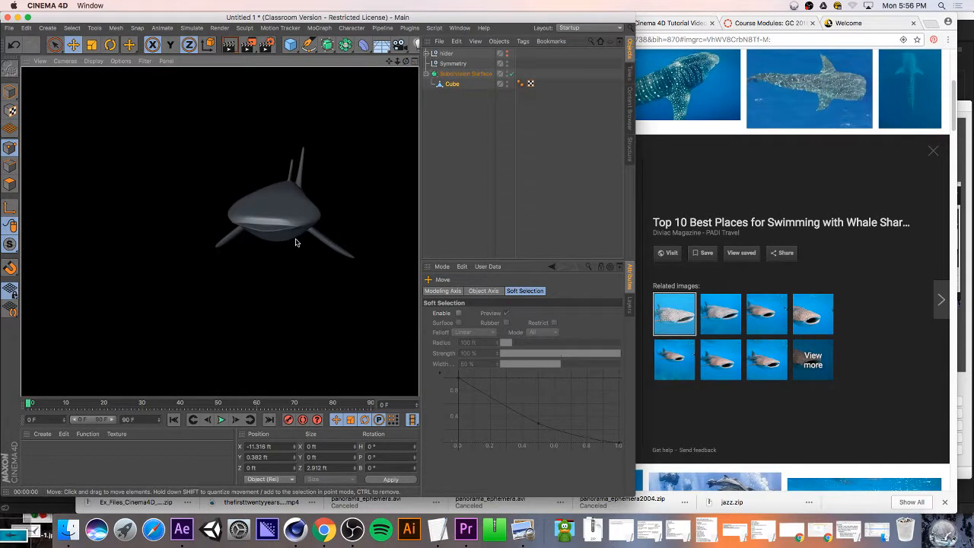
drag(406, 61, 282, 217)
scroll(281, 217, up, 3)
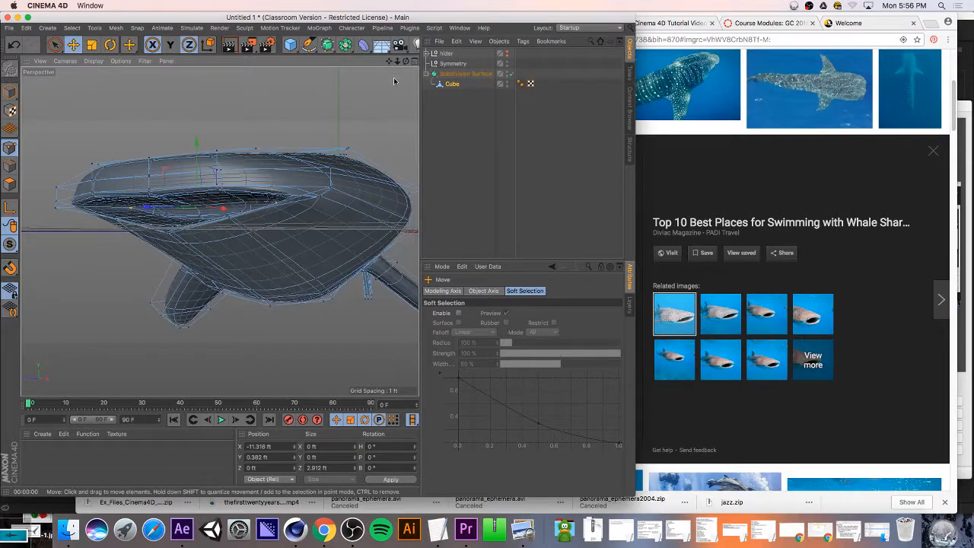
scroll(220, 231, up, 3)
alt+drag(219, 232, 219, 231)
scroll(219, 231, up, 3)
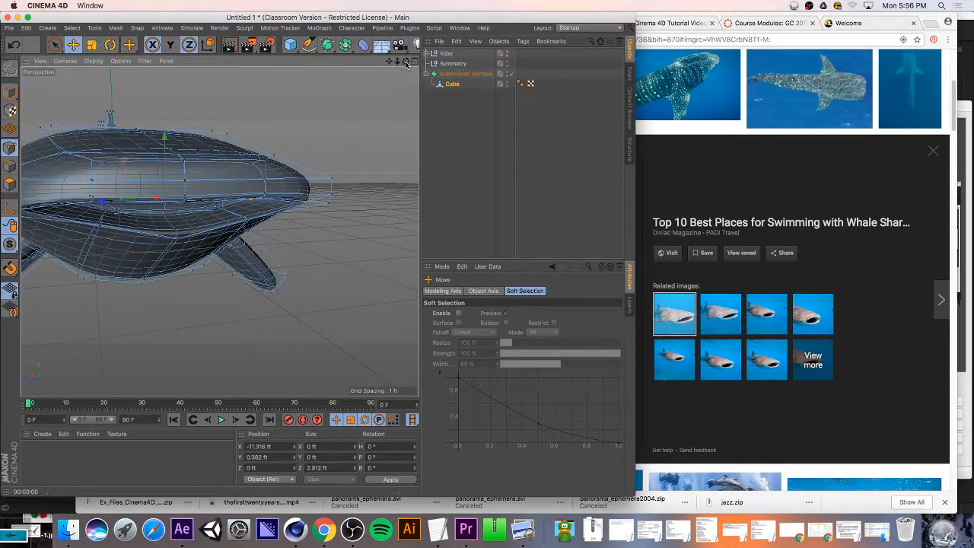
alt+drag(220, 231, 219, 232)
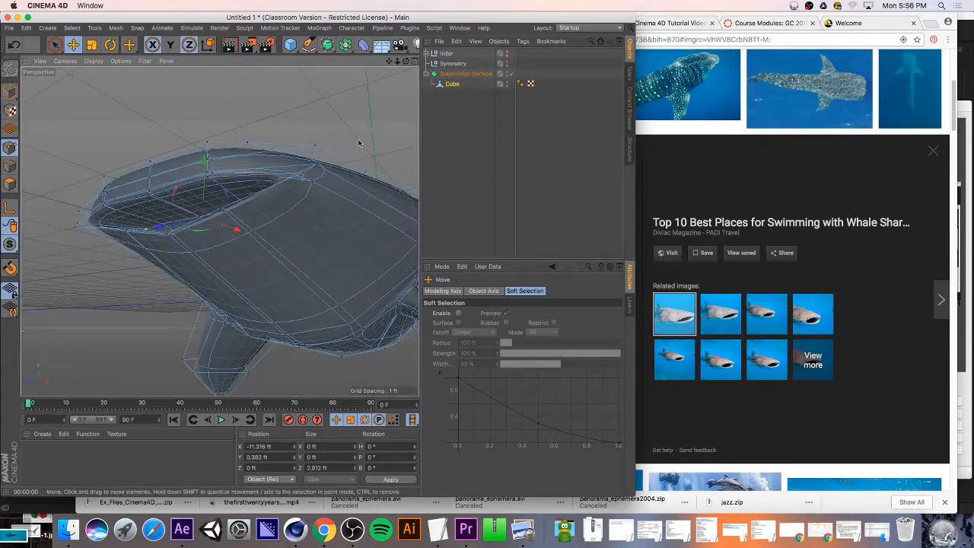
- Turn off the Subdivision Surface smoothing and raise the two mouth-corner points to Y 0.396 ft
key(q)
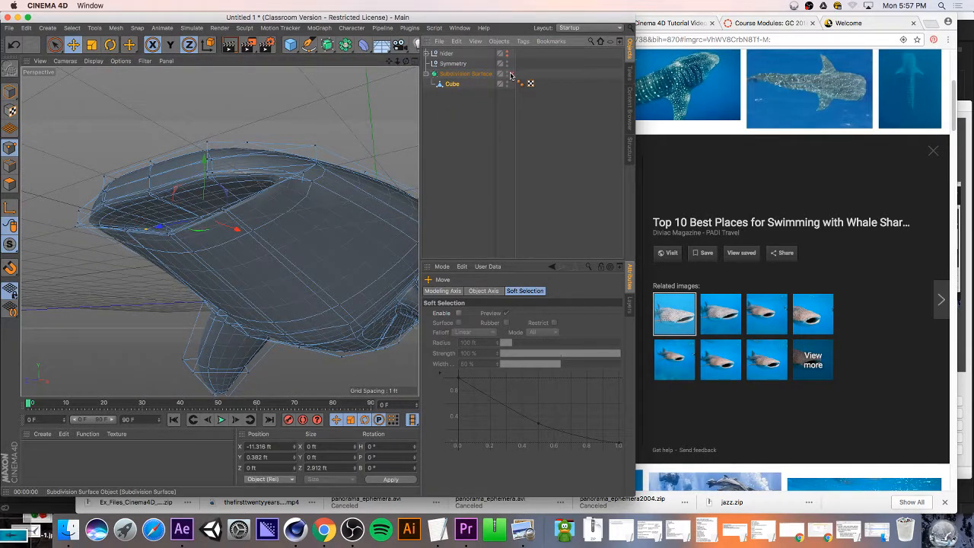
alt+drag(327, 181, 327, 180)
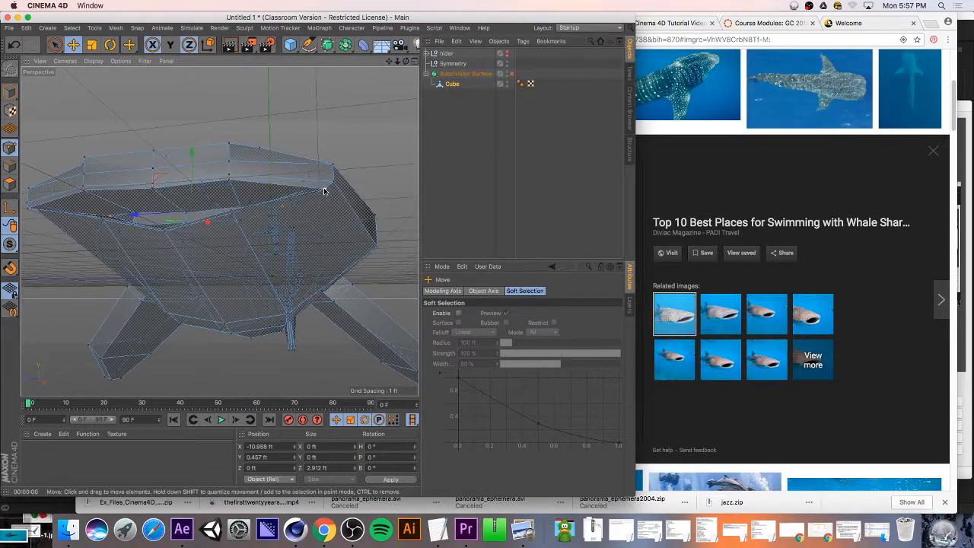
click(324, 190)
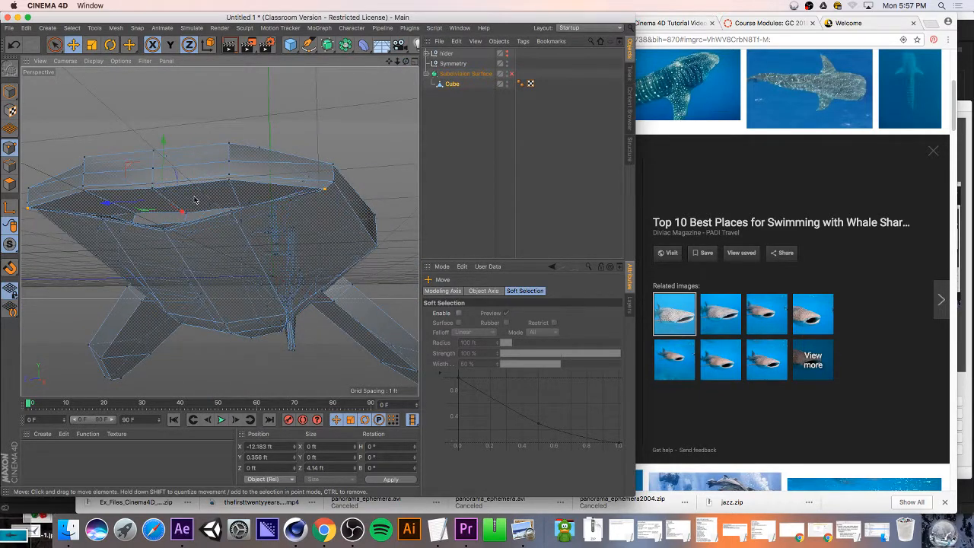
drag(405, 61, 217, 144)
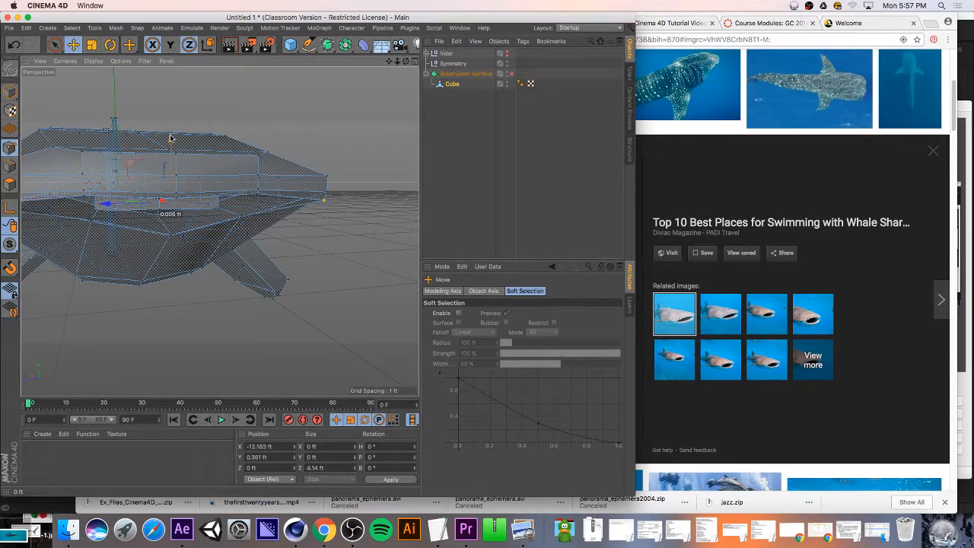
drag(172, 135, 172, 134)
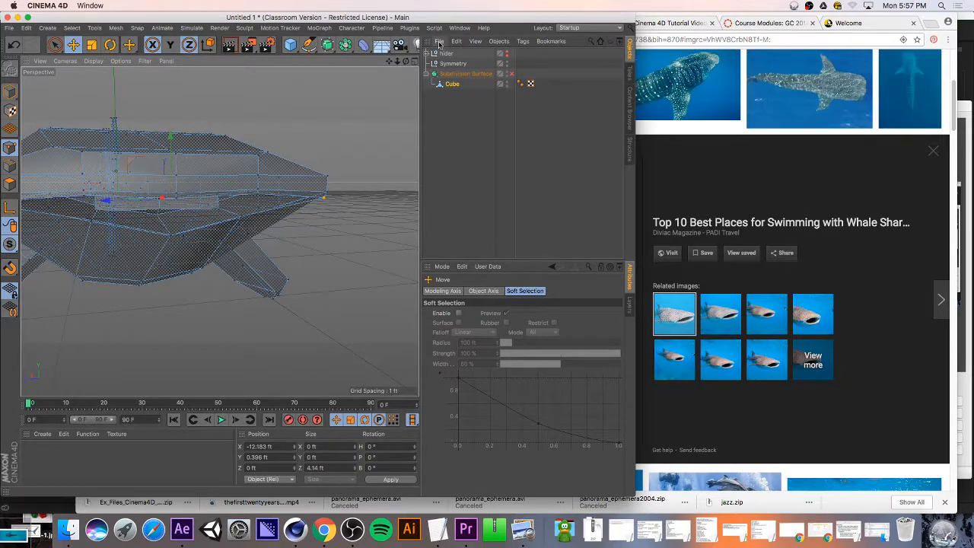
- Examine the unsmoothed mouth corners and jaw from the front, the side and below
drag(412, 60, 219, 231)
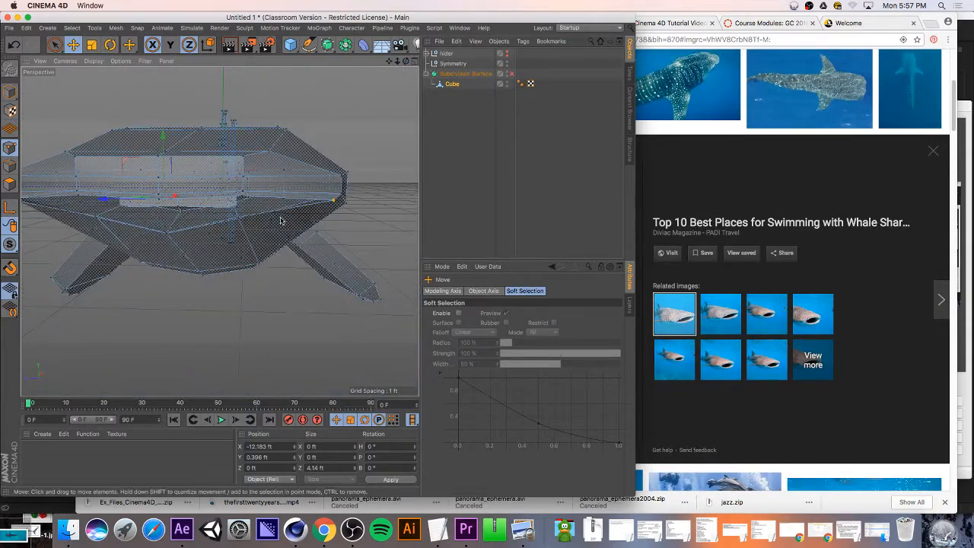
scroll(307, 212, down, 5)
scroll(282, 210, up, 5)
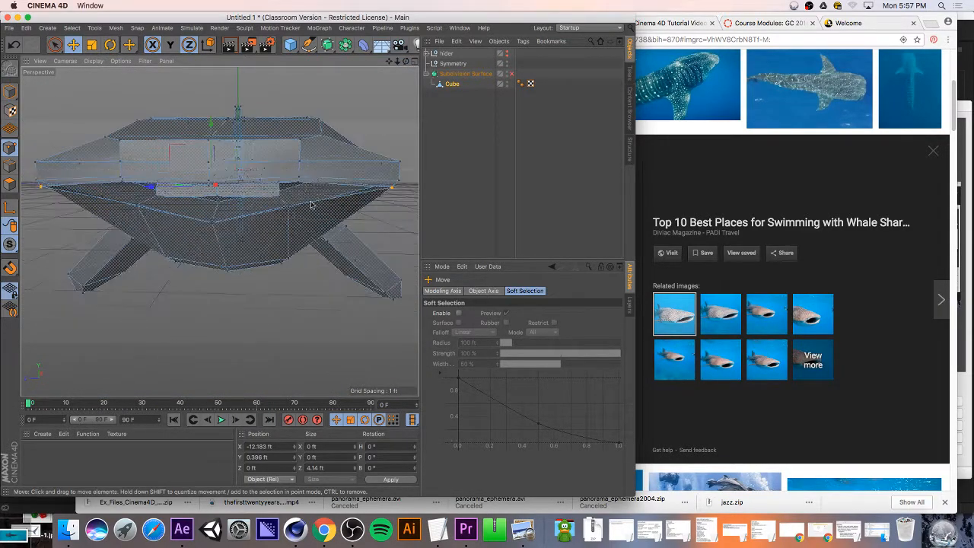
drag(406, 62, 406, 62)
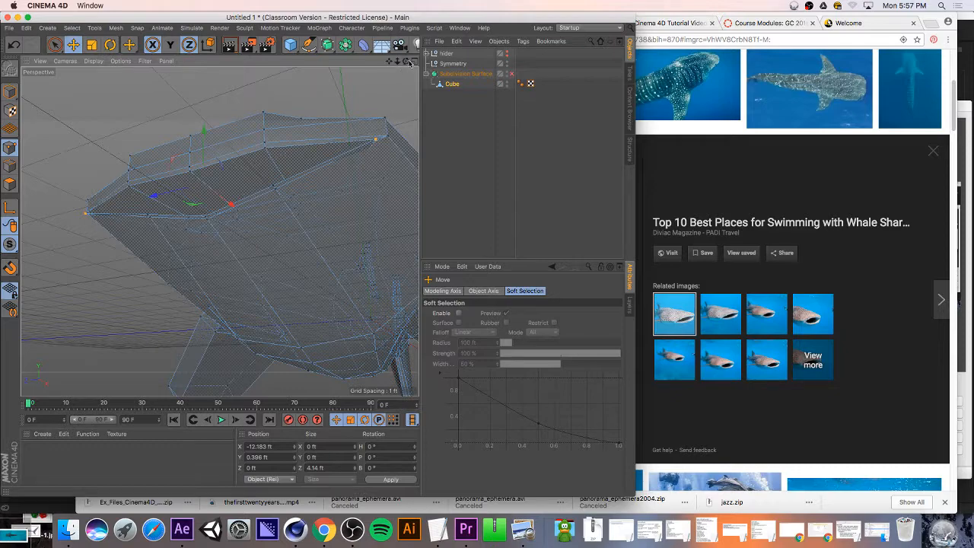
drag(407, 61, 219, 231)
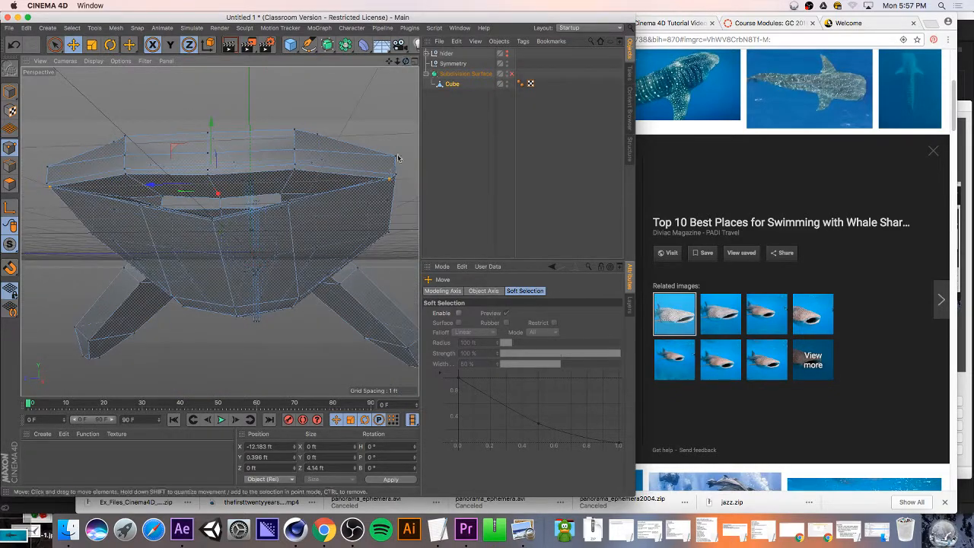
drag(406, 62, 219, 231)
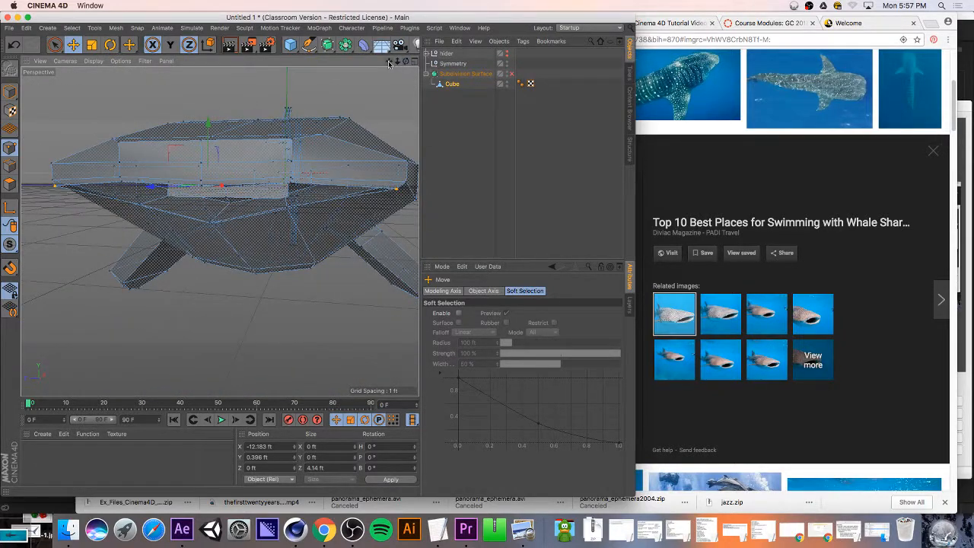
- Turn off X-Ray on the Cube and try a Loop/Path Cut along the side of the upper jaw
key(u)
key(l)
key(k)
key(l)
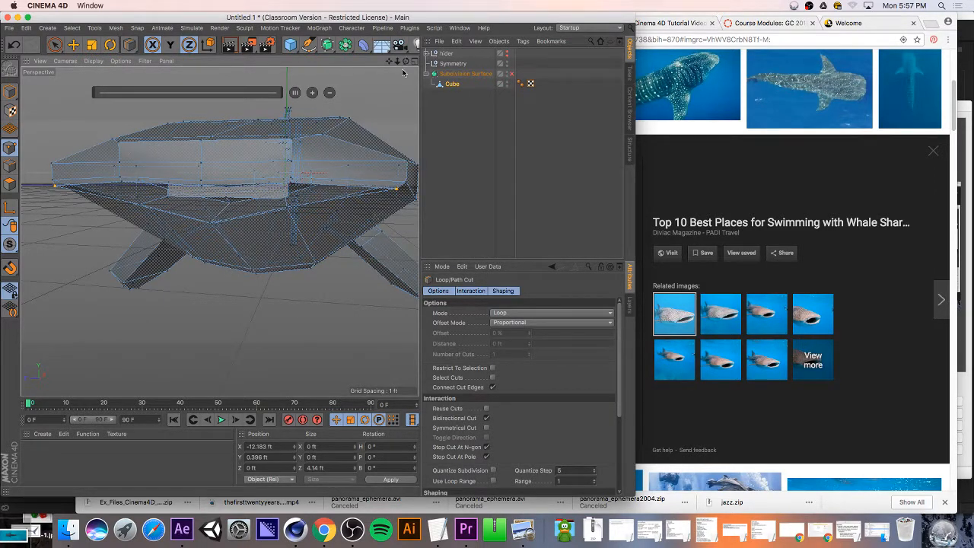
drag(405, 62, 308, 91)
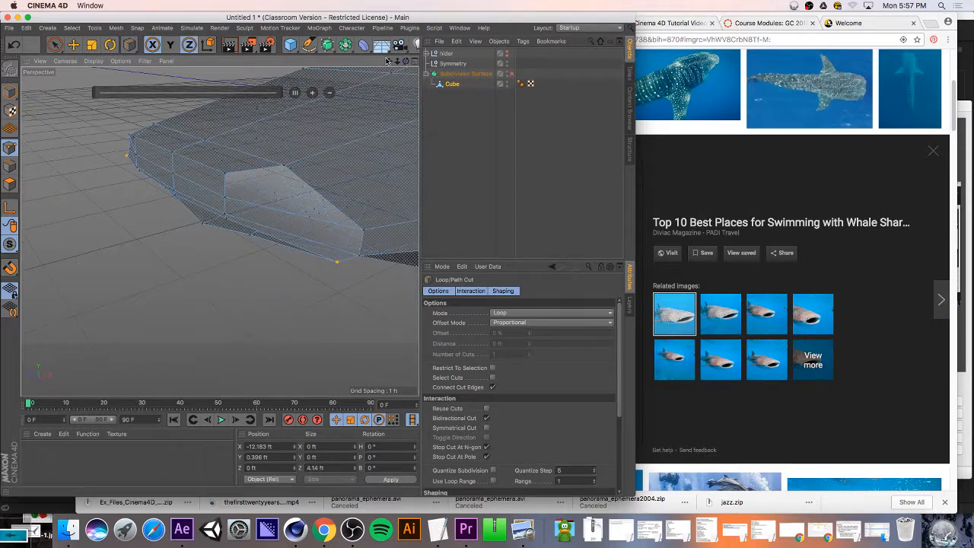
drag(389, 62, 317, 40)
drag(403, 65, 384, 67)
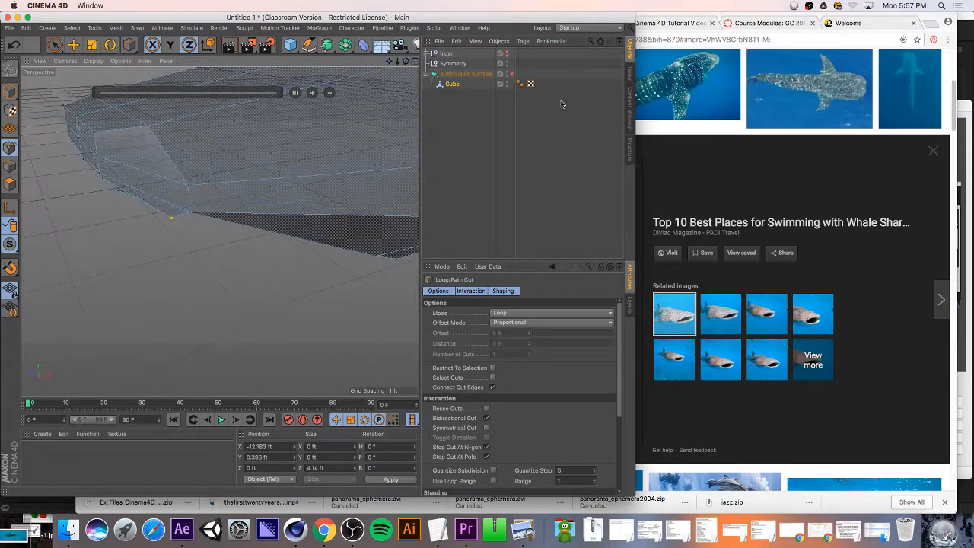
click(460, 86)
click(486, 373)
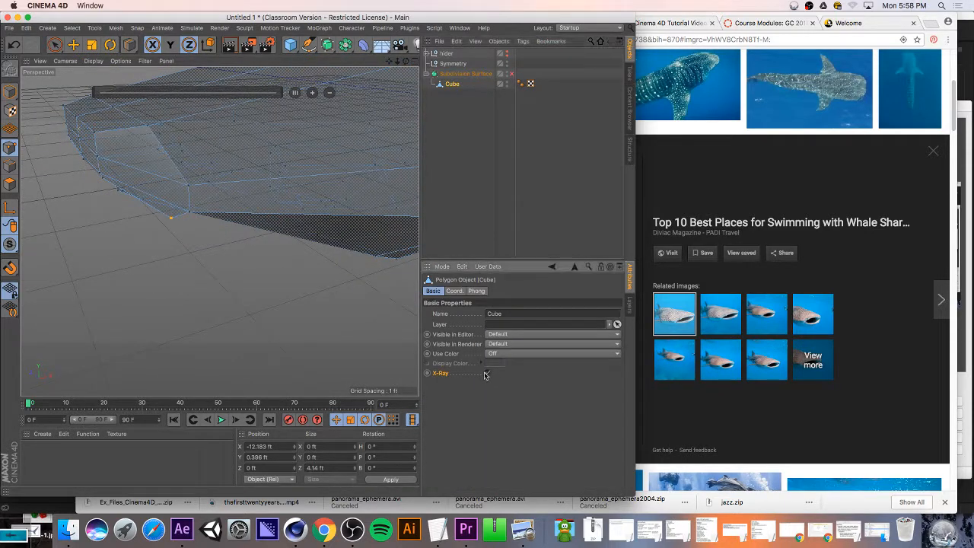
click(488, 373)
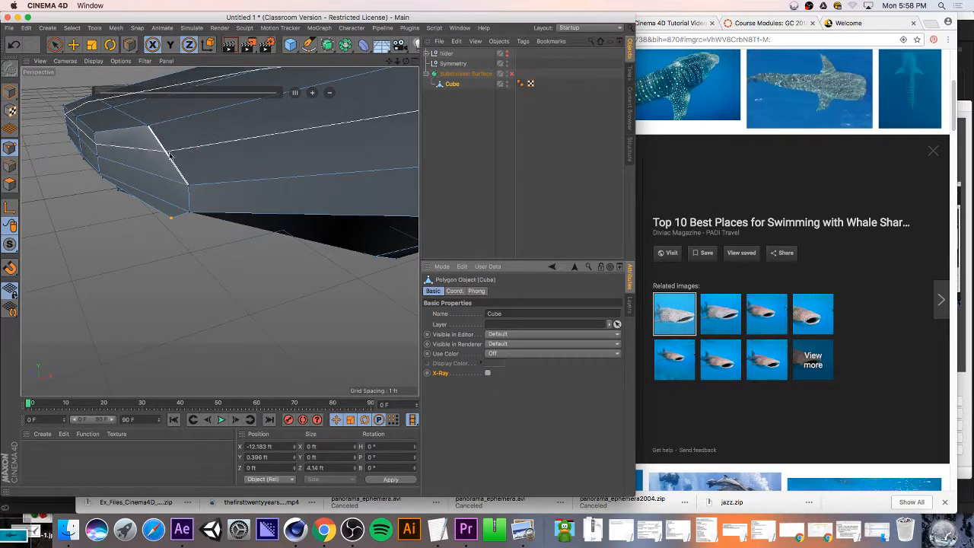
click(188, 191)
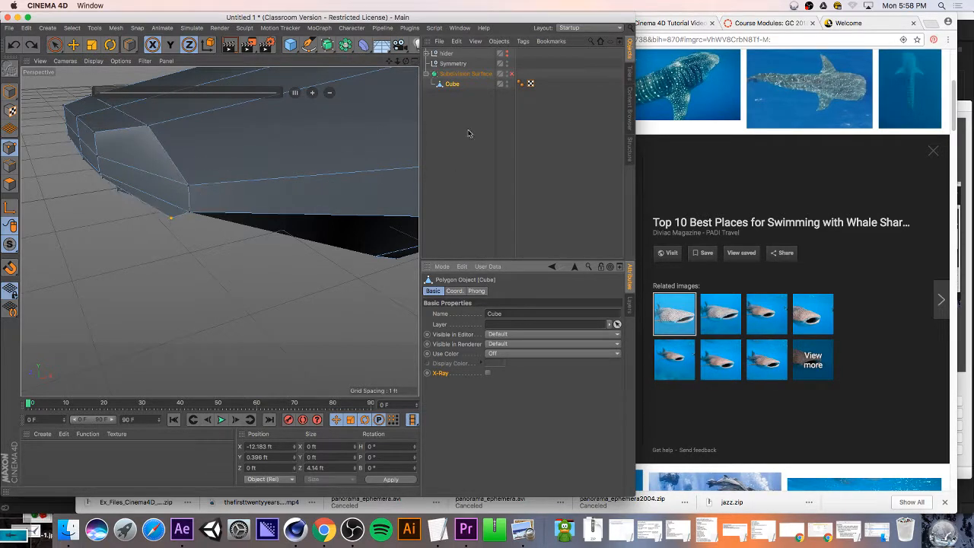
- Undo the mouth edits step by step, back to the solid head before the mouth was opened
drag(405, 61, 220, 232)
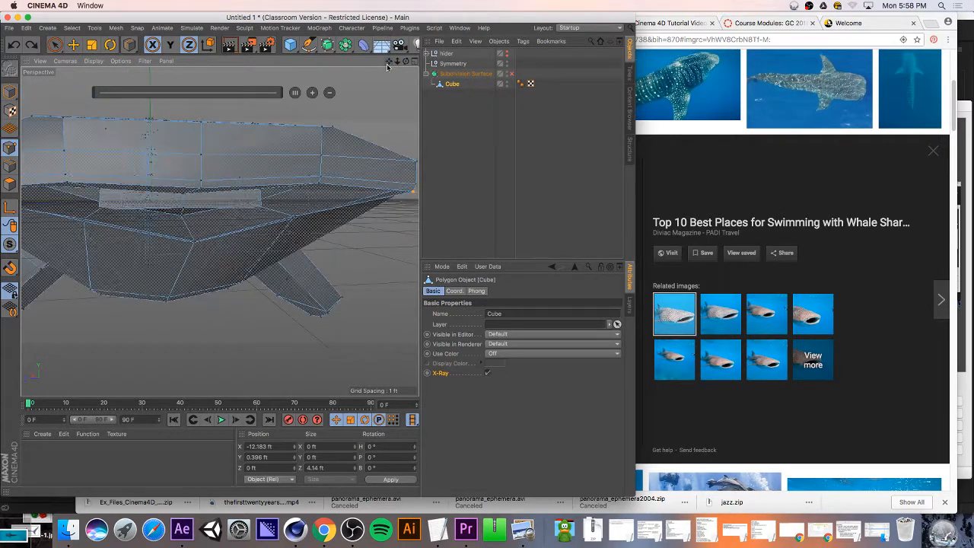
click(371, 231)
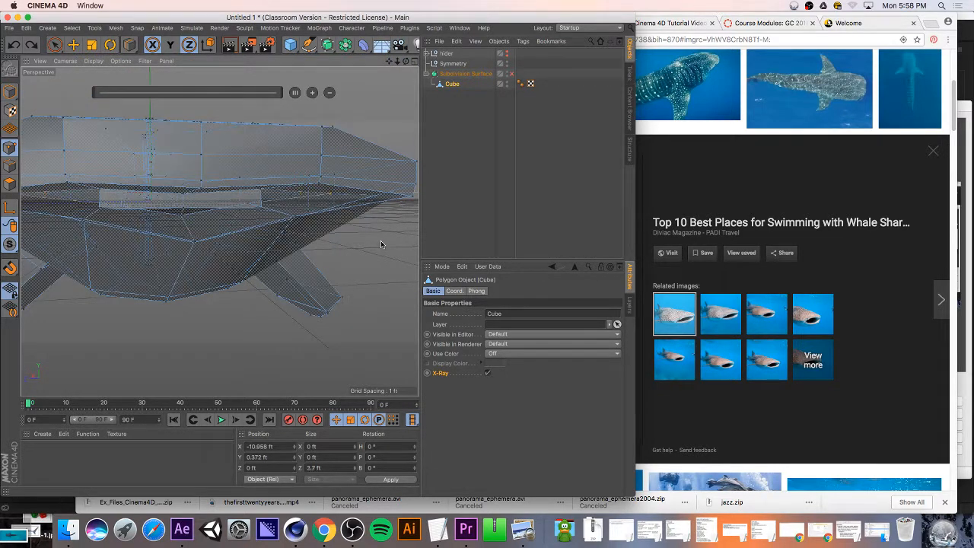
key(super+z)
key(super+z)
key(super+z)
key(super+z)
key(super+z)
key(super+z)
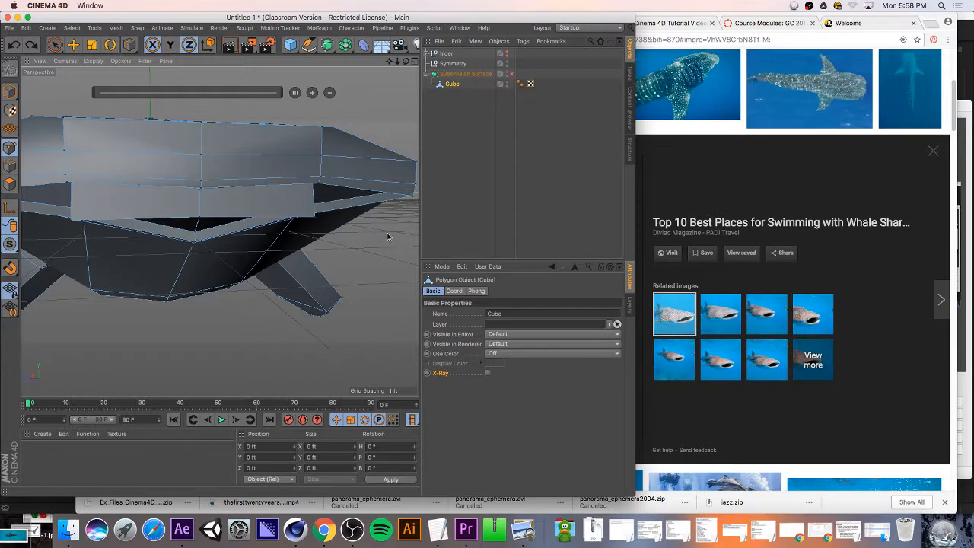
key(super+z)
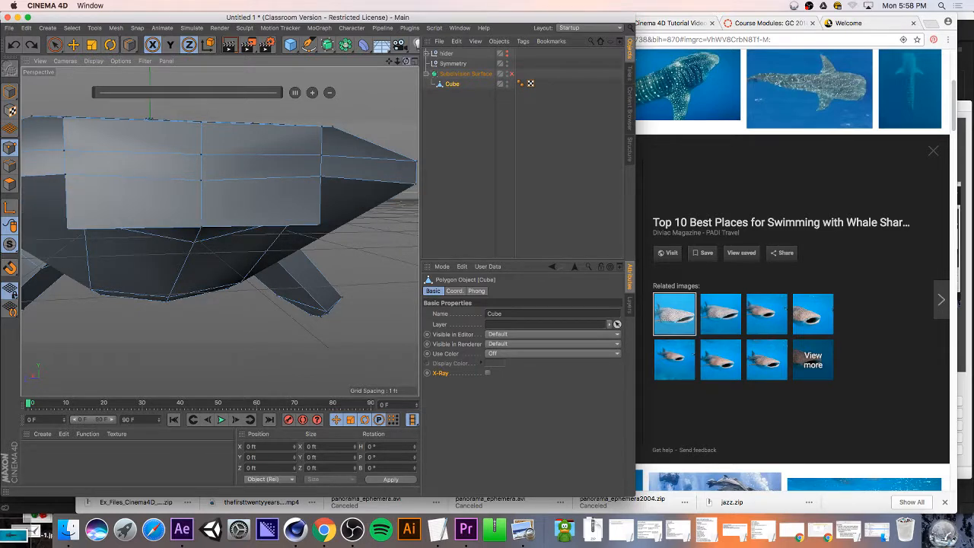
- Select the two lower corner points of the snout's front with Live Selection and move them to X -12.325 ft, Y 0.316 ft
mouse_move(405, 61)
mouse_down()
mouse_move(334, 48)
mouse_move(395, 45)
mouse_move(388, 52)
mouse_move(350, 39)
mouse_move(408, 63)
mouse_up()
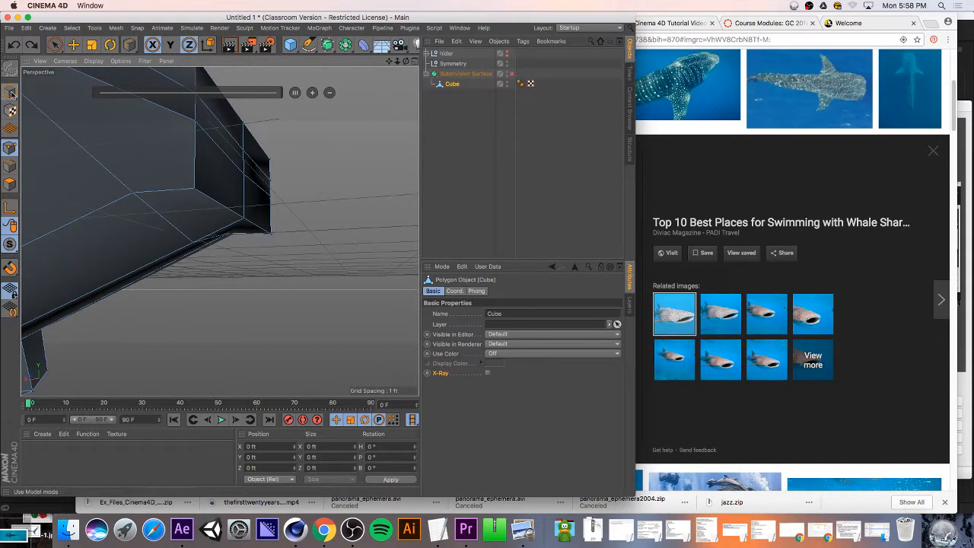
drag(58, 51, 78, 59)
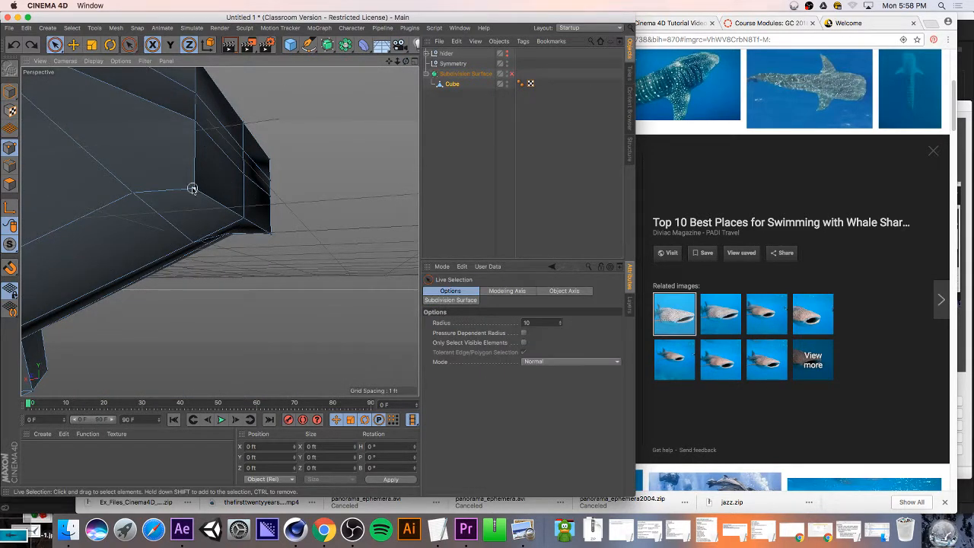
drag(407, 61, 544, 67)
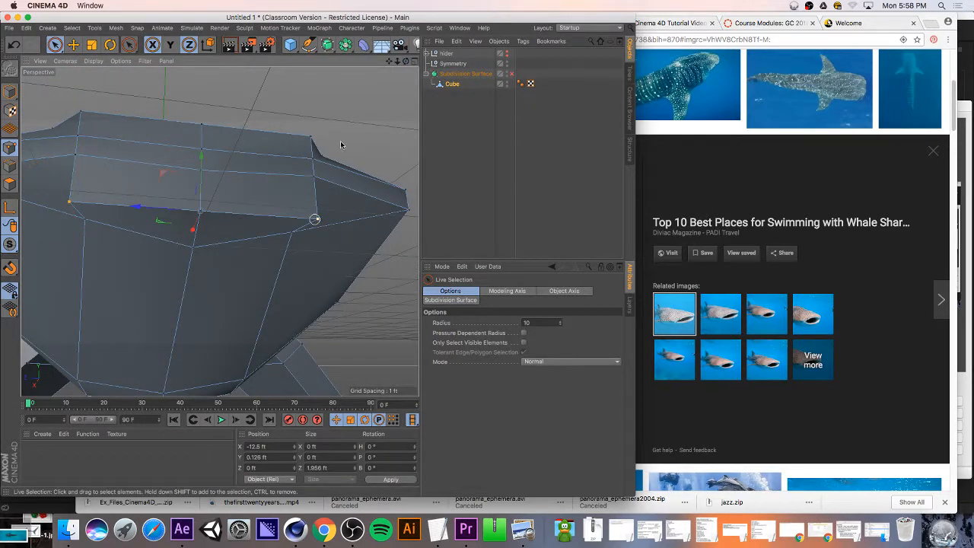
drag(406, 61, 282, 204)
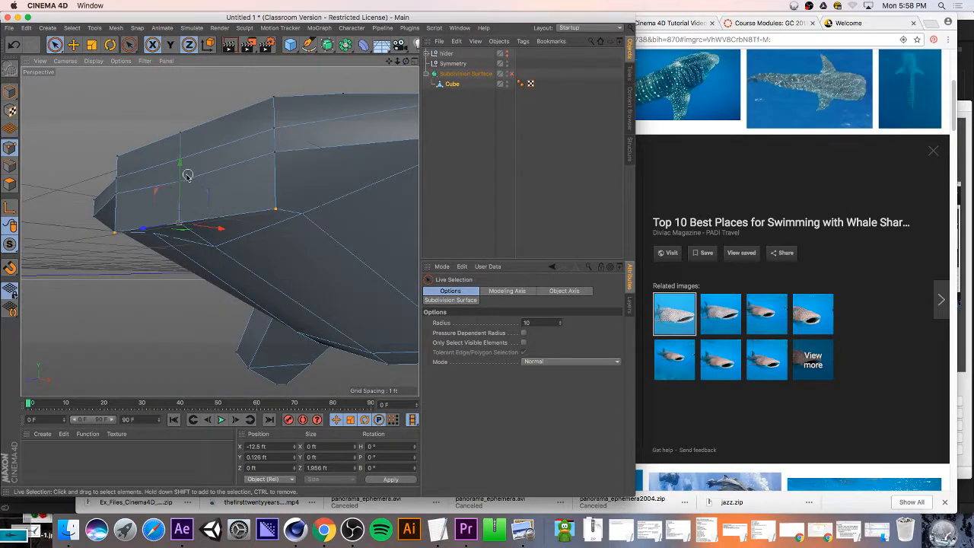
drag(185, 165, 187, 147)
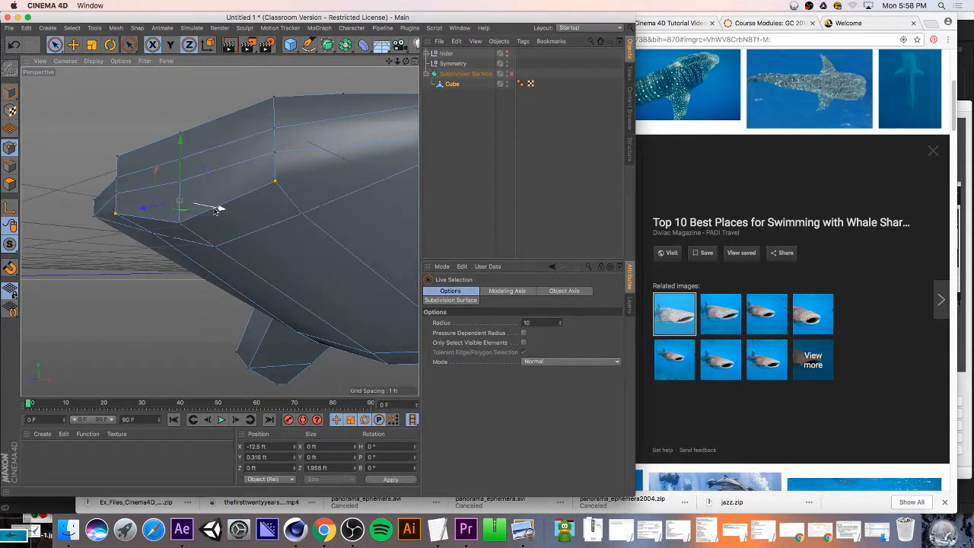
drag(216, 209, 227, 210)
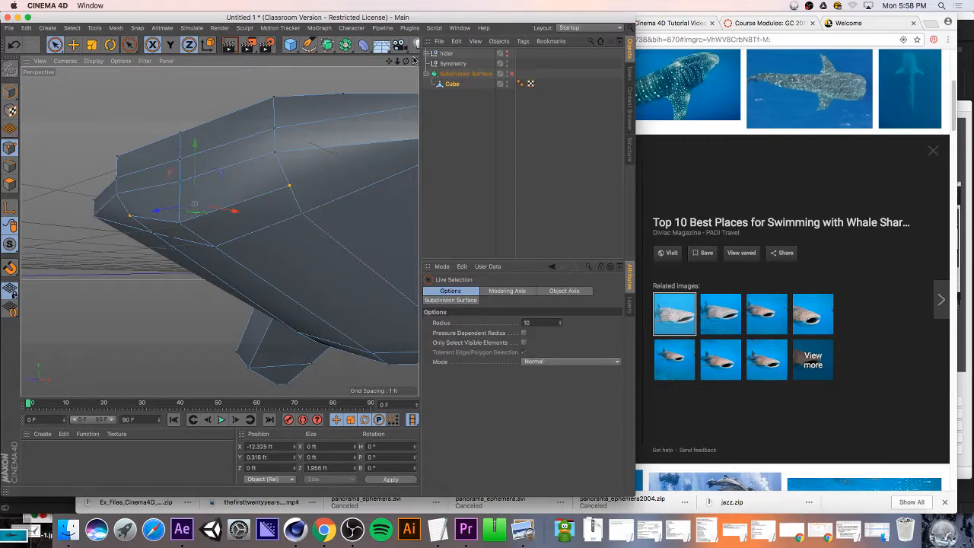
- Select the row of three points across the upper part of the snout's front and lower it slightly
drag(405, 60, 52, 200)
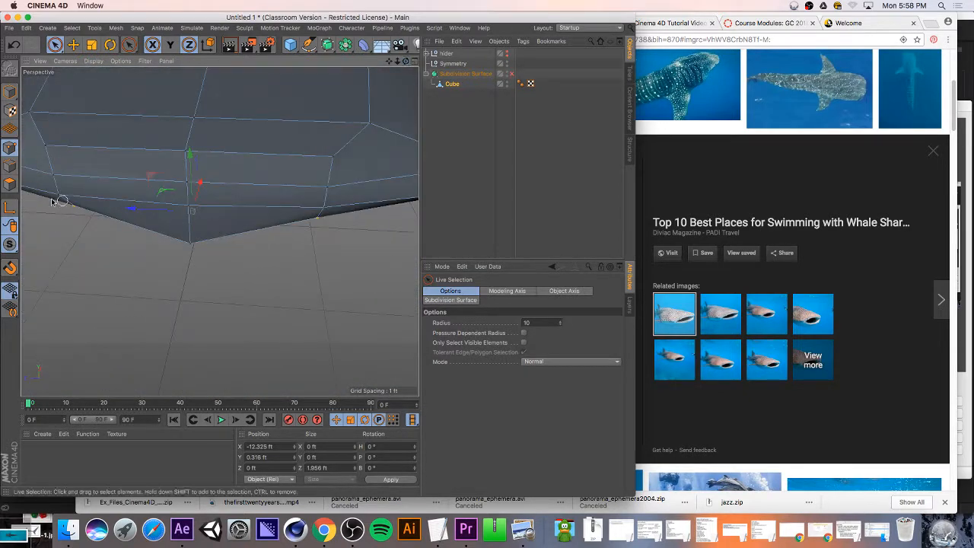
click(185, 147)
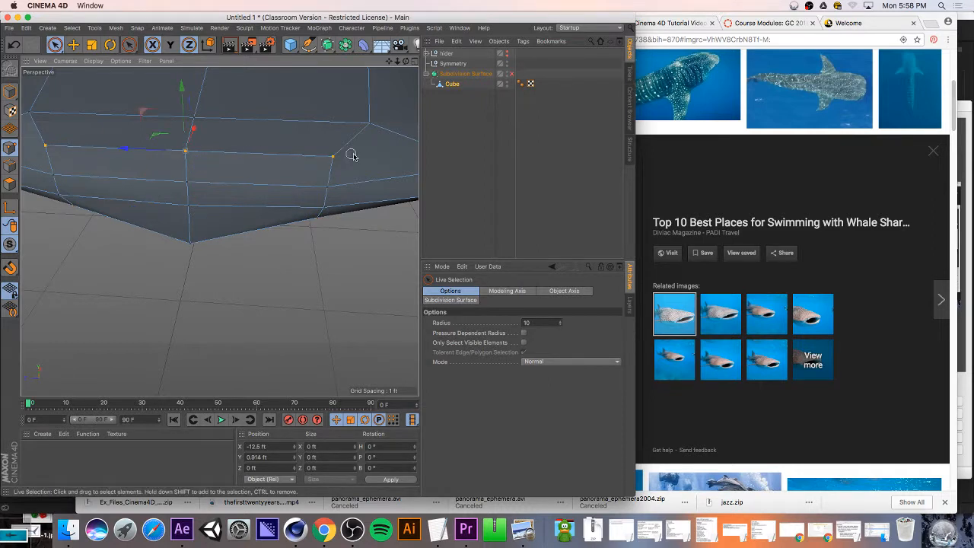
mouse_move(227, 91)
mouse_down()
mouse_move(228, 105)
mouse_move(242, 105)
mouse_up()
mouse_move(407, 61)
mouse_down()
mouse_move(219, 231)
mouse_move(409, 63)
mouse_up()
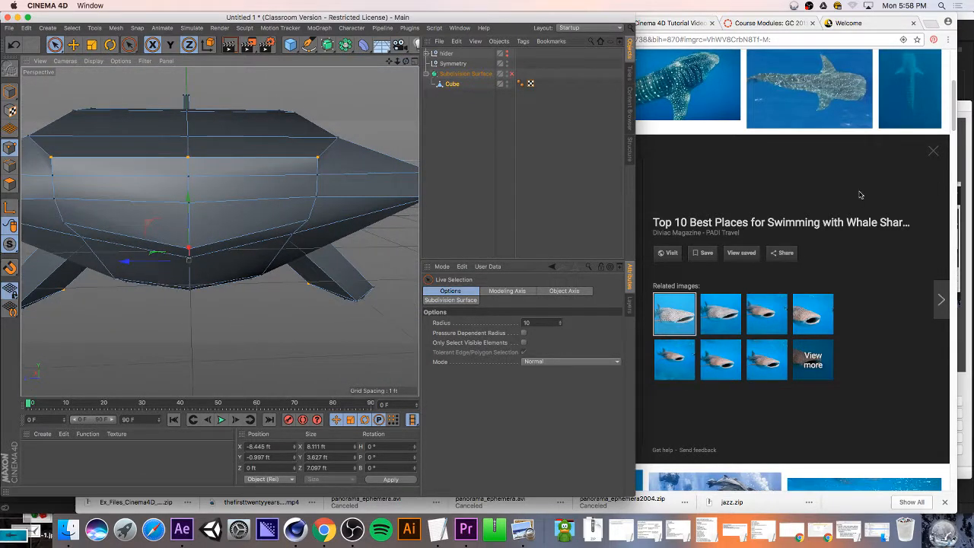
- Try selecting the two rows of points along the mouth line around the snout's front and sides
scroll(327, 160, down, 5)
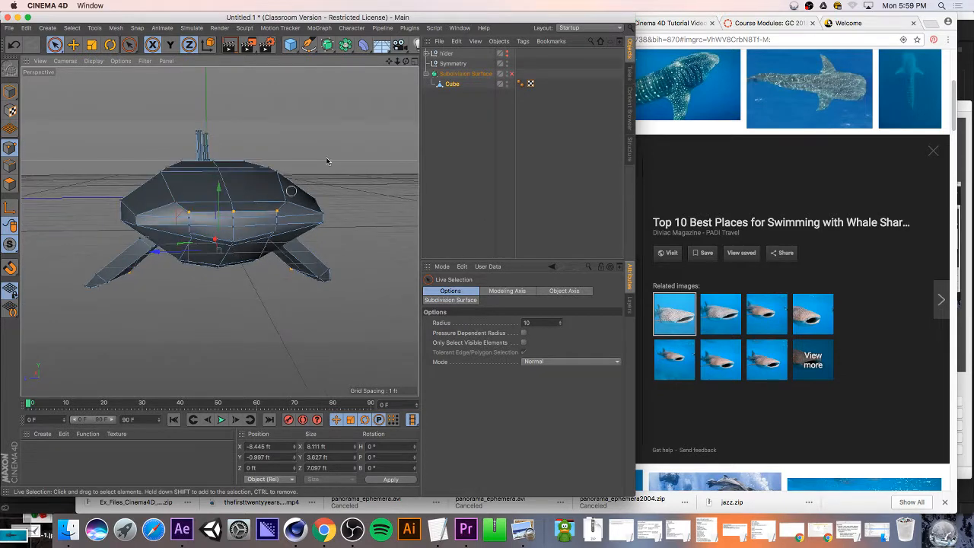
drag(405, 62, 406, 62)
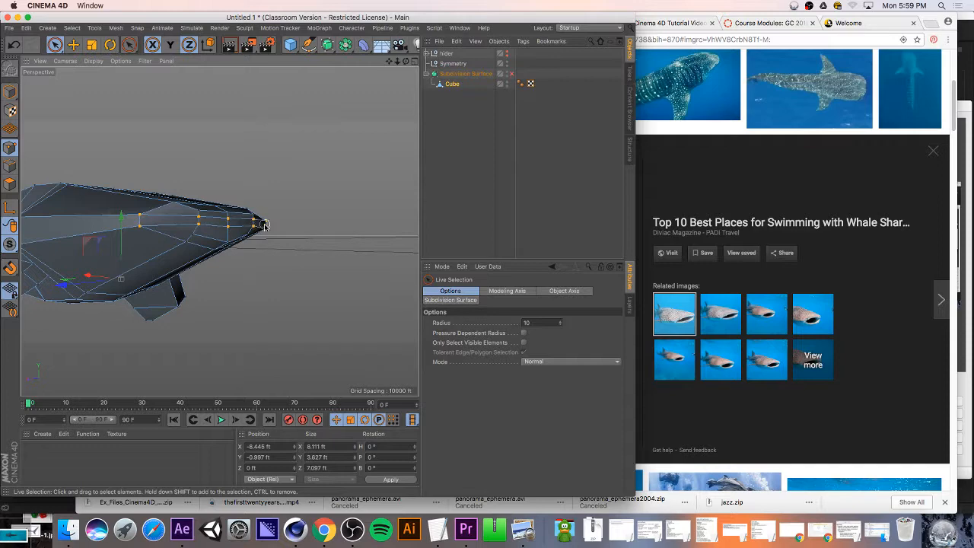
drag(405, 60, 266, 86)
alt+drag(219, 231, 248, 152)
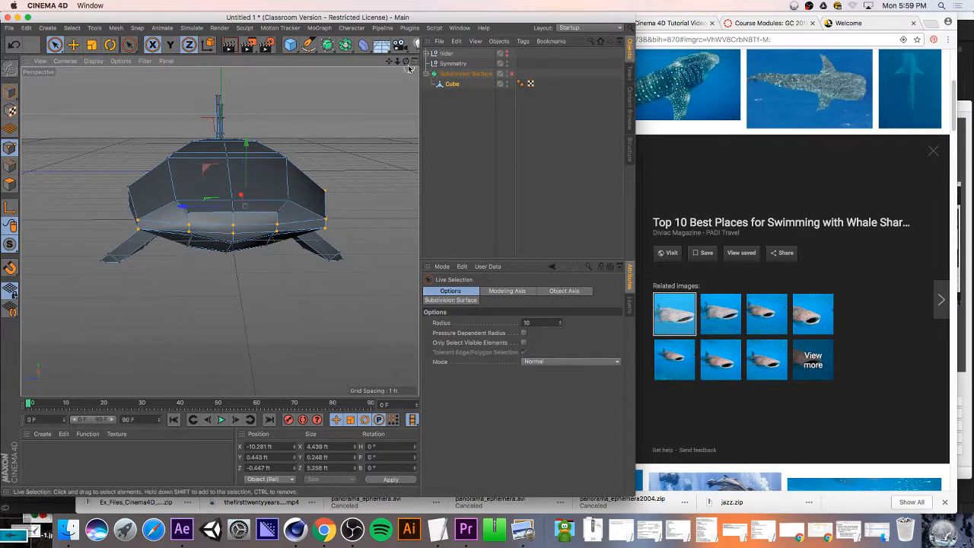
drag(405, 61, 312, 75)
alt+drag(219, 232, 70, 99)
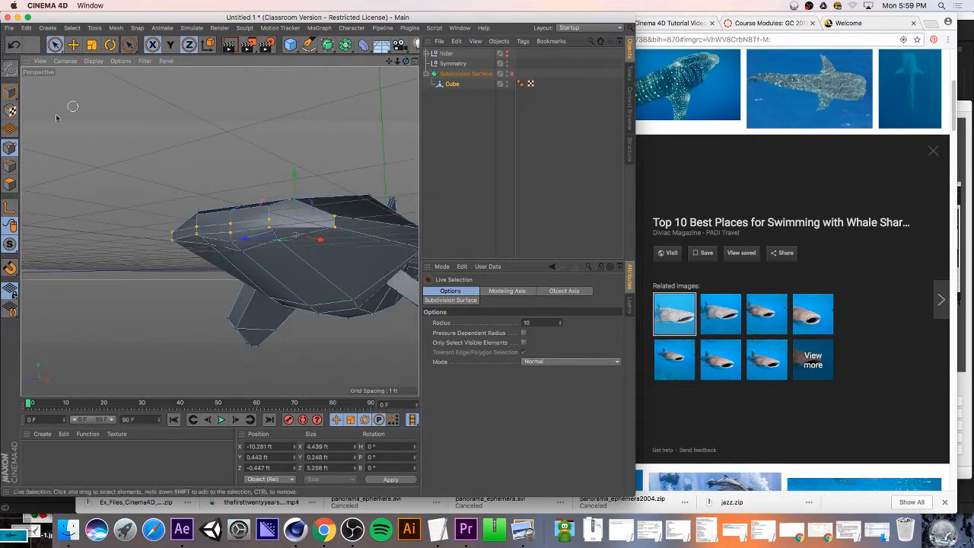
- Switch to polygon mode, try picking the snout's side faces, and limit Live Selection to visible elements only
click(10, 184)
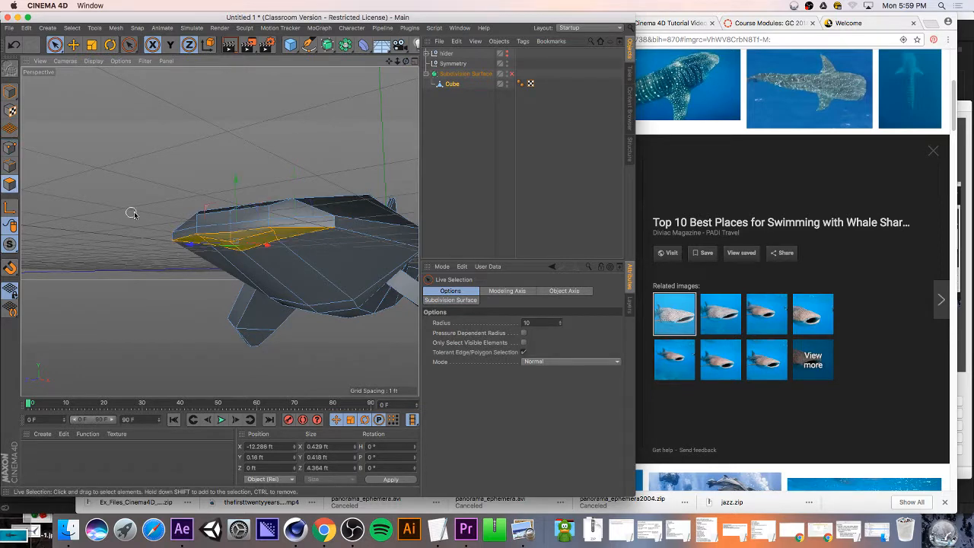
scroll(190, 236, up, 5)
click(199, 229)
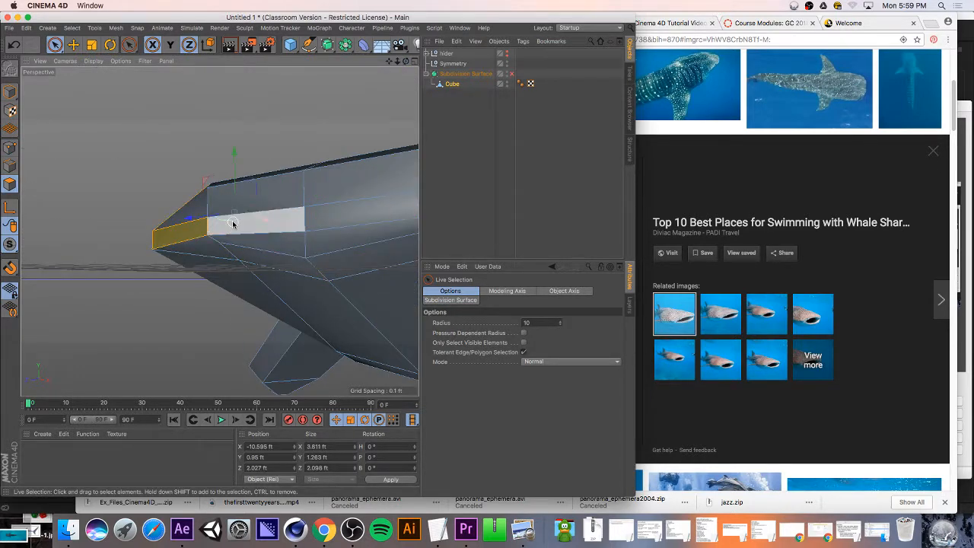
click(272, 221)
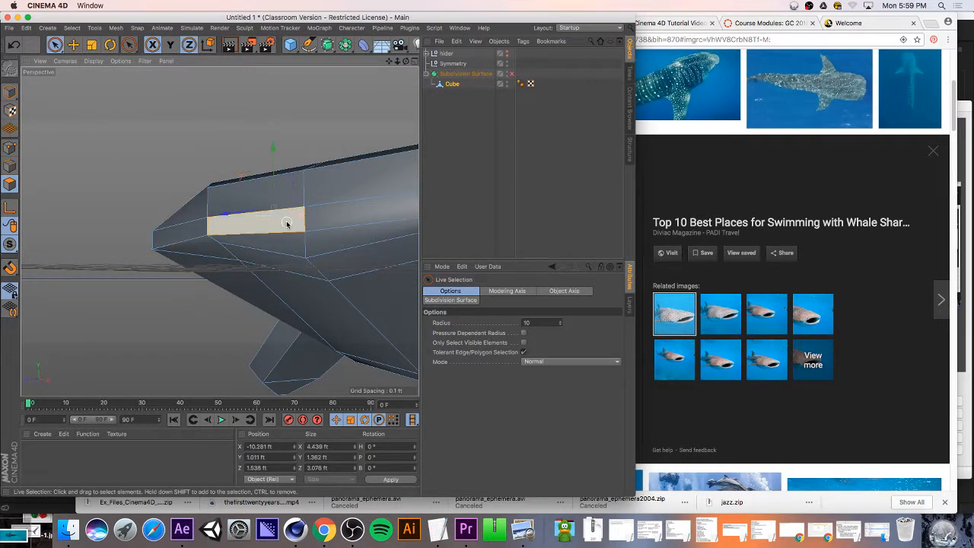
click(523, 342)
- Select the narrow strip of faces wrapping around the snout at the mouth line and inset it by 0.021 ft with Extrude Inner
click(179, 233)
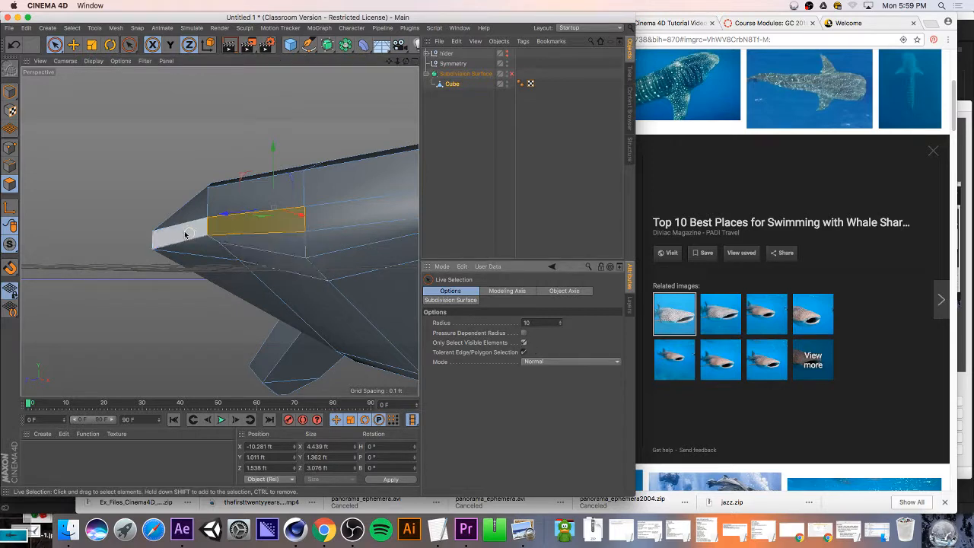
shift+click(292, 227)
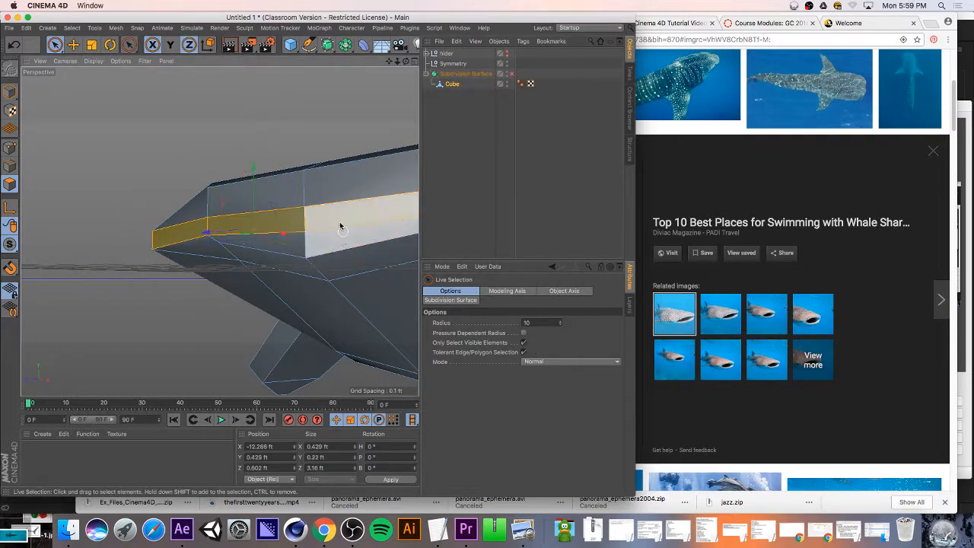
scroll(340, 226, down, 5)
scroll(379, 217, up, 2)
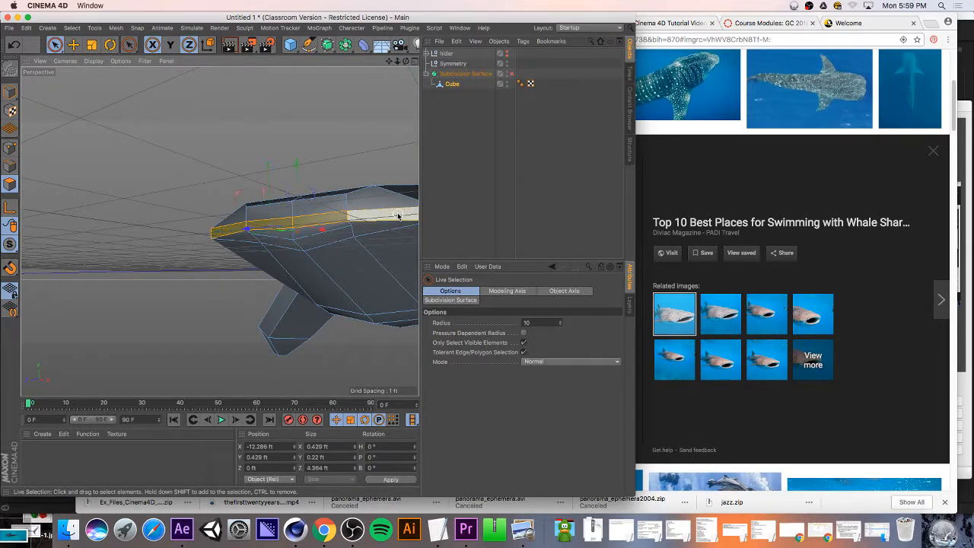
alt+drag(397, 216, 340, 177)
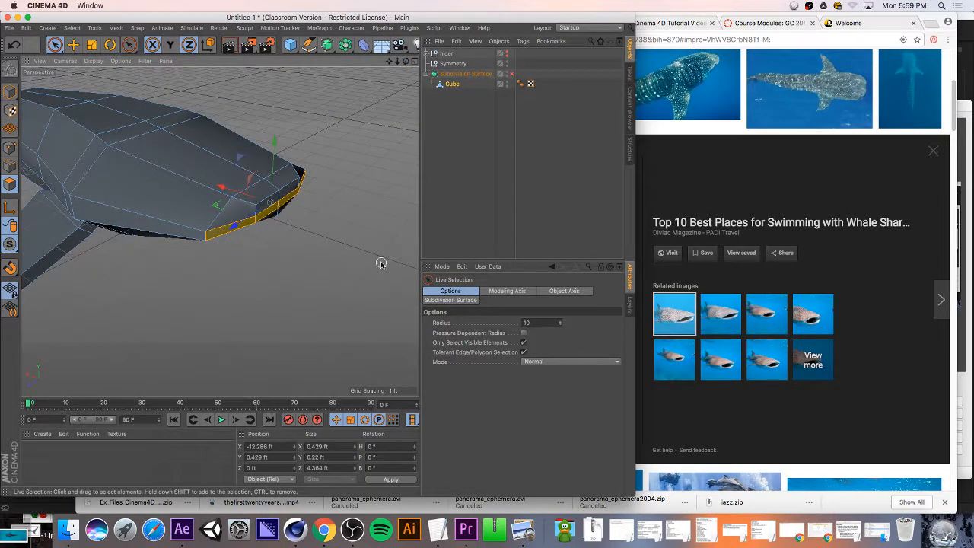
key(i)
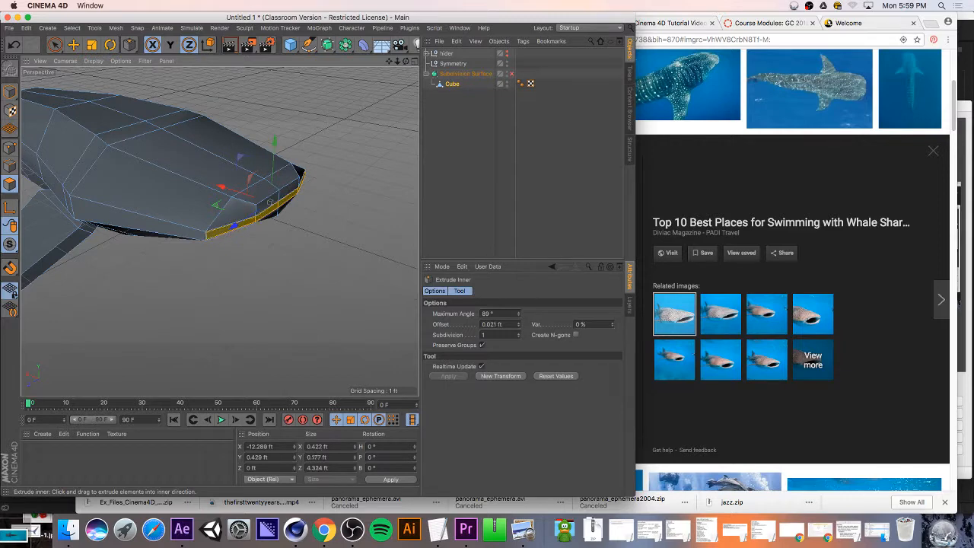
- Extrude the inset mouth strip into the head with an offset of -1.138 ft
key(d)
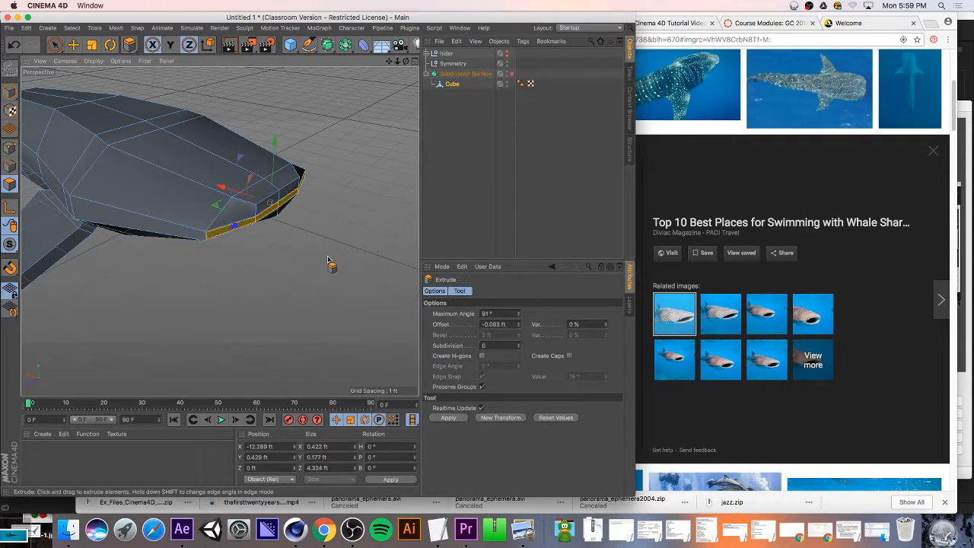
drag(330, 261, 304, 261)
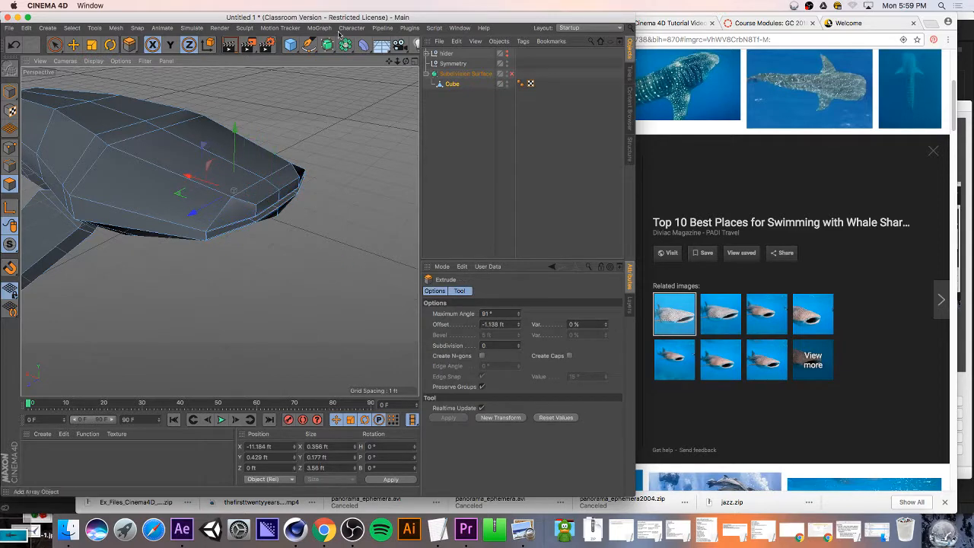
alt+drag(259, 228, 236, 230)
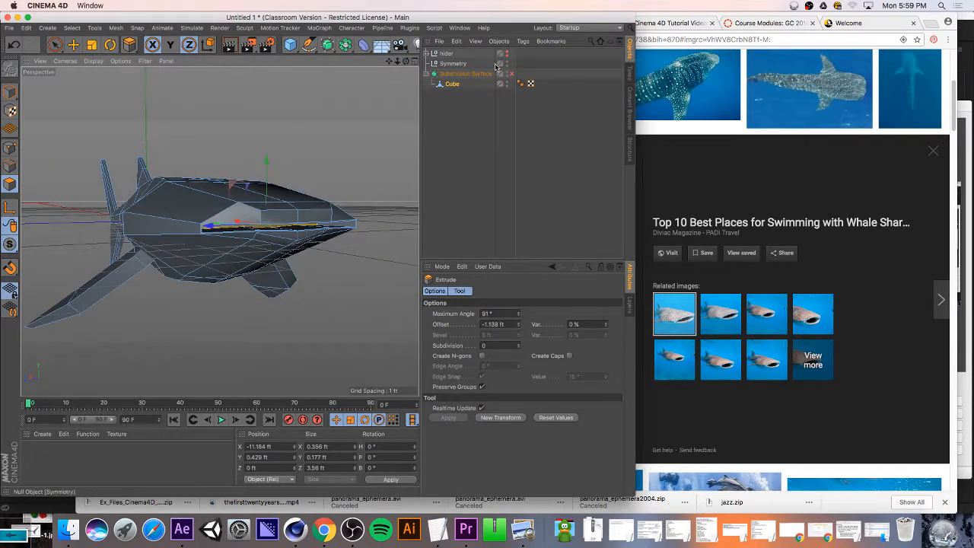
- Preview the opened mouth smoothed with Subdivision Surface and rendered, and compare it with the unsmoothed mesh
click(511, 73)
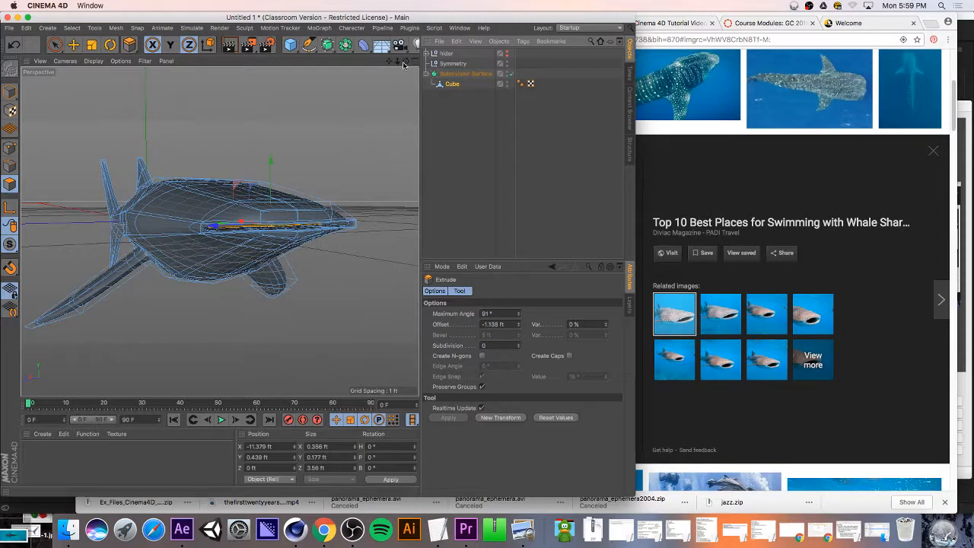
drag(406, 63, 407, 67)
key(ctrl+r)
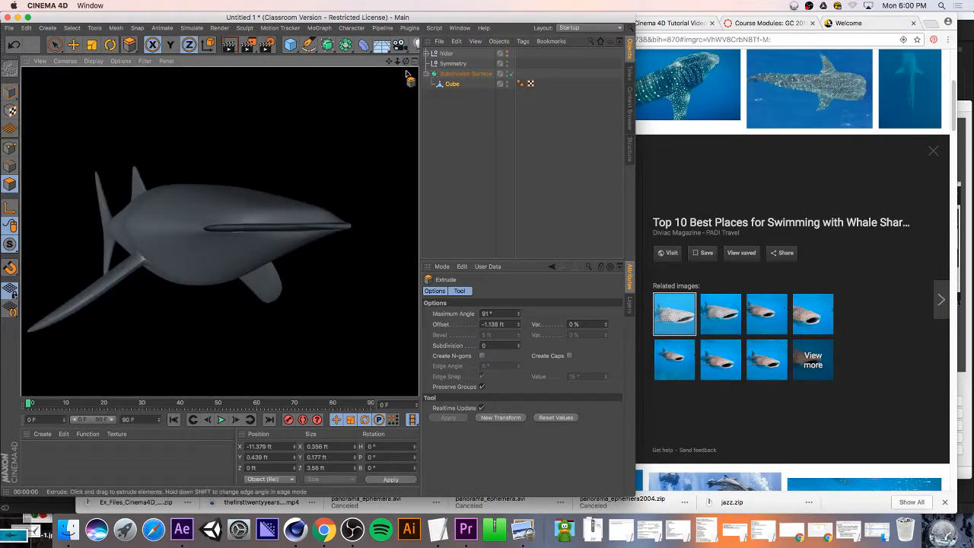
click(460, 113)
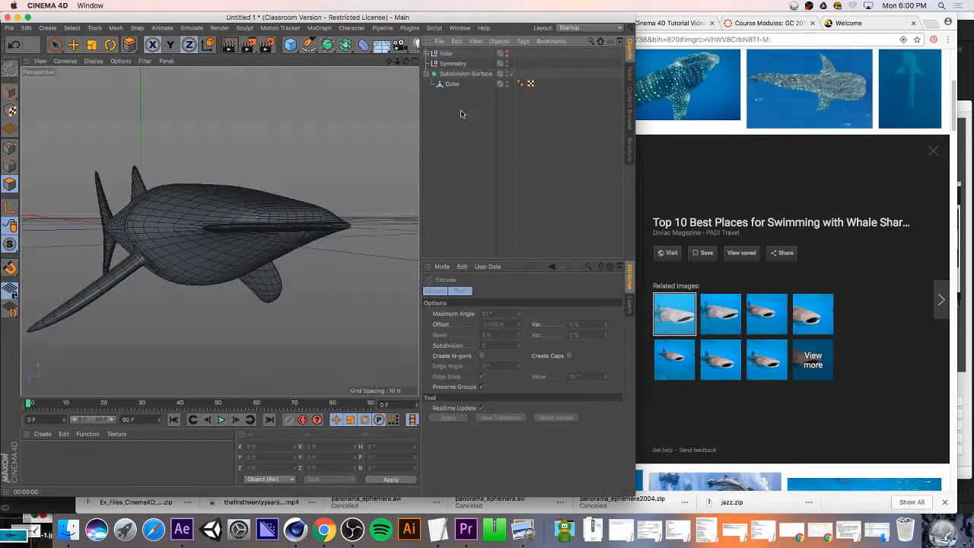
click(511, 74)
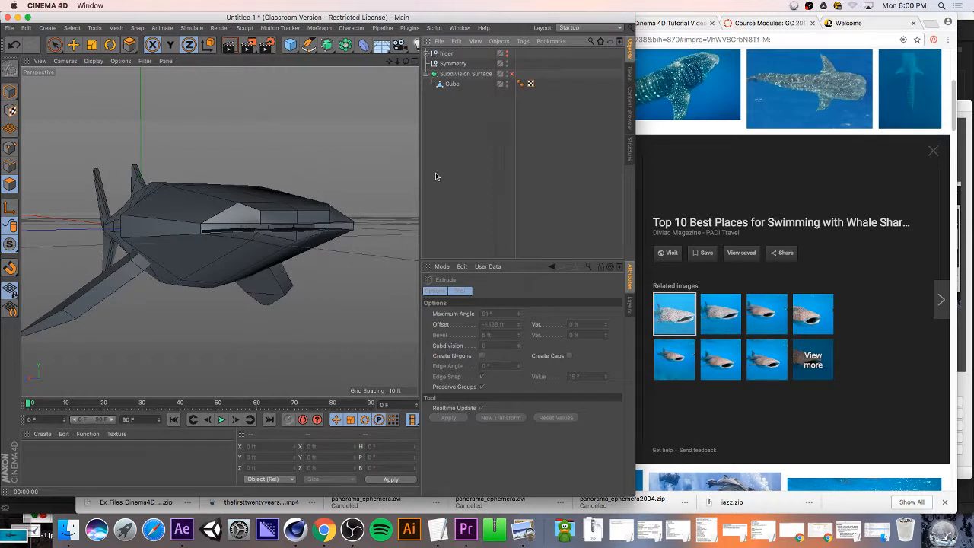
click(510, 74)
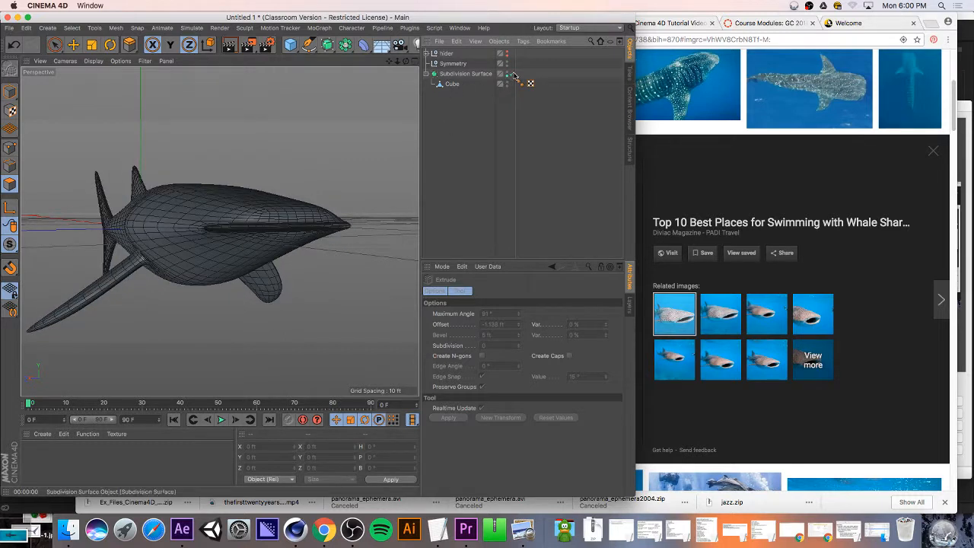
click(512, 74)
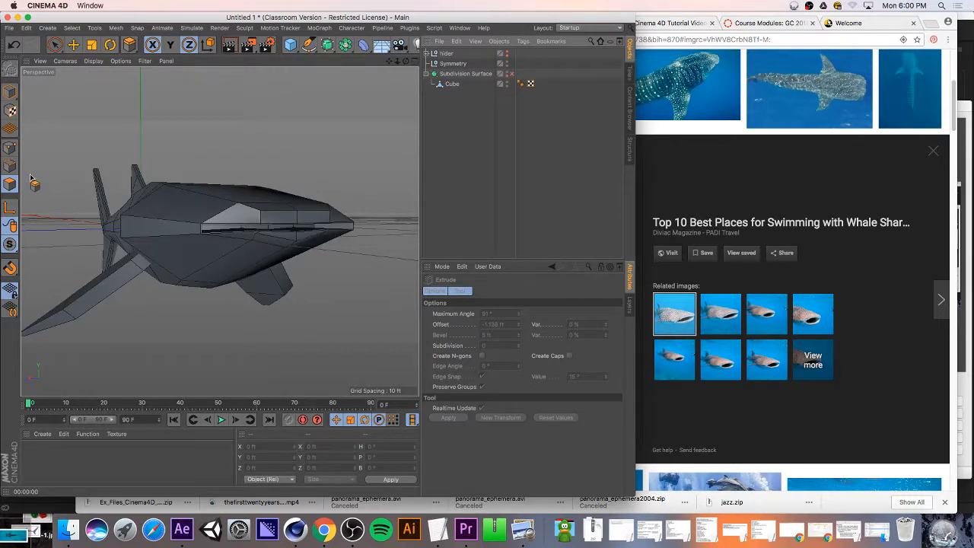
- Reselect the Cube, inspect the mouth cavity up close, and undo the inward extrusion of the mouth strip
click(451, 84)
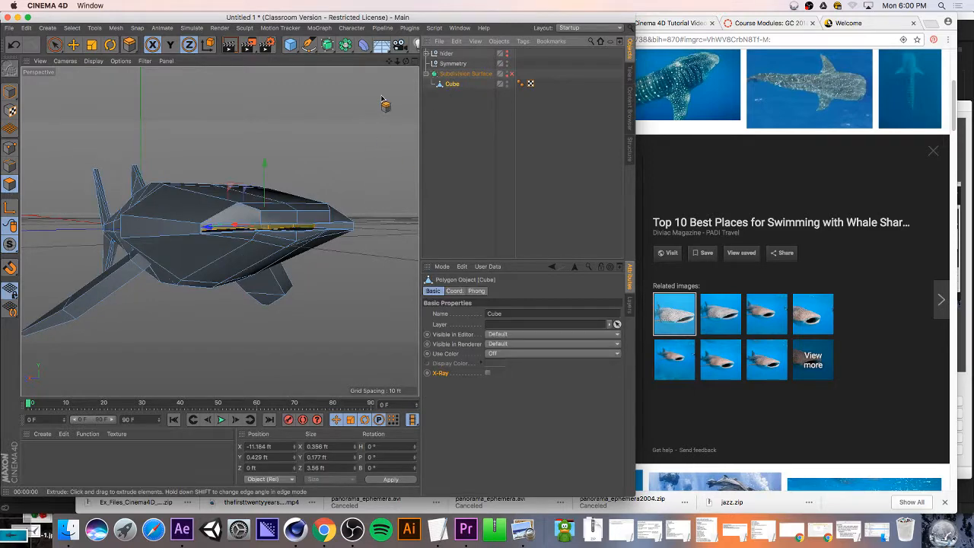
drag(406, 61, 137, 61)
scroll(301, 234, up, 4)
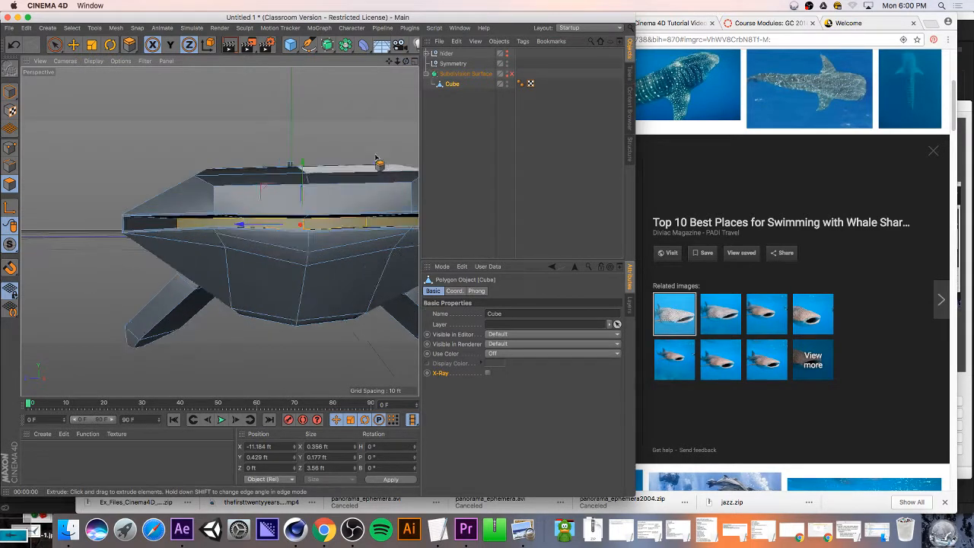
scroll(406, 69, up, 10)
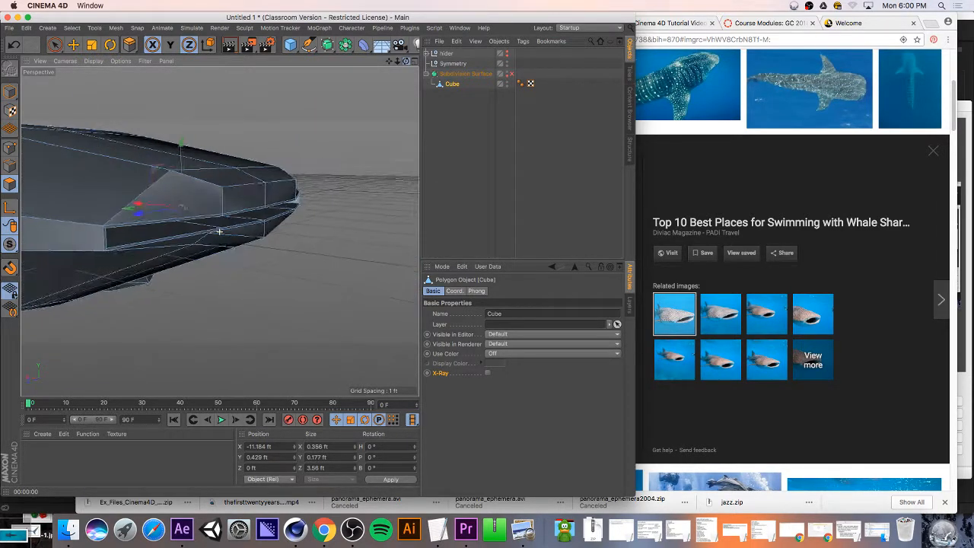
click(113, 235)
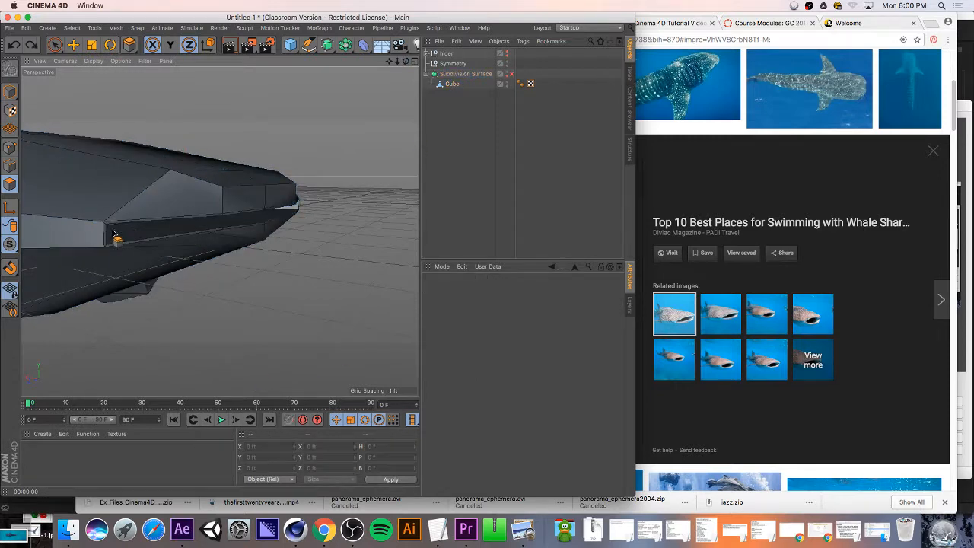
key(q)
key(q)
key(q)
click(115, 237)
key(q)
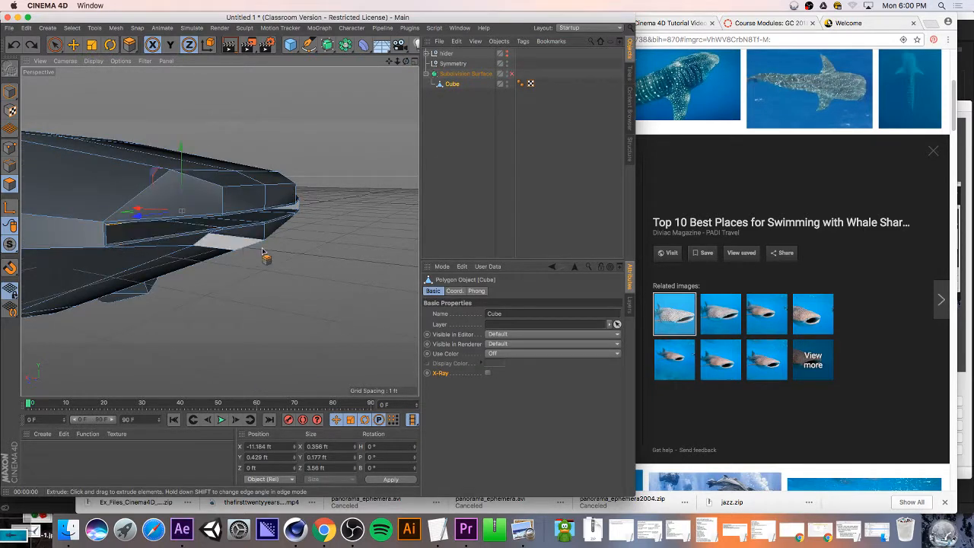
double_click(235, 224)
shift+click(162, 241)
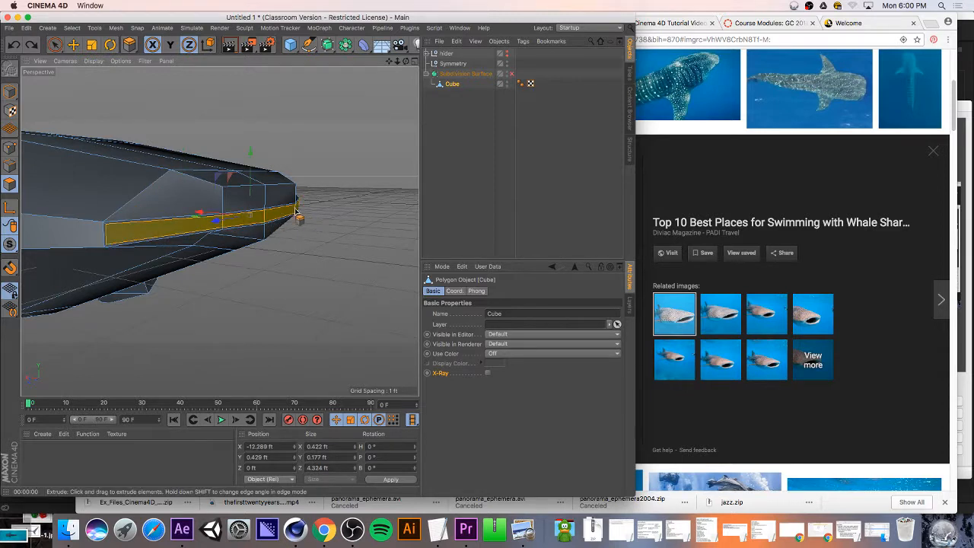
- Scale the inset mouth strip down to 0.058 ft in Y and move it back into the head to X -10.483 ft
key(t)
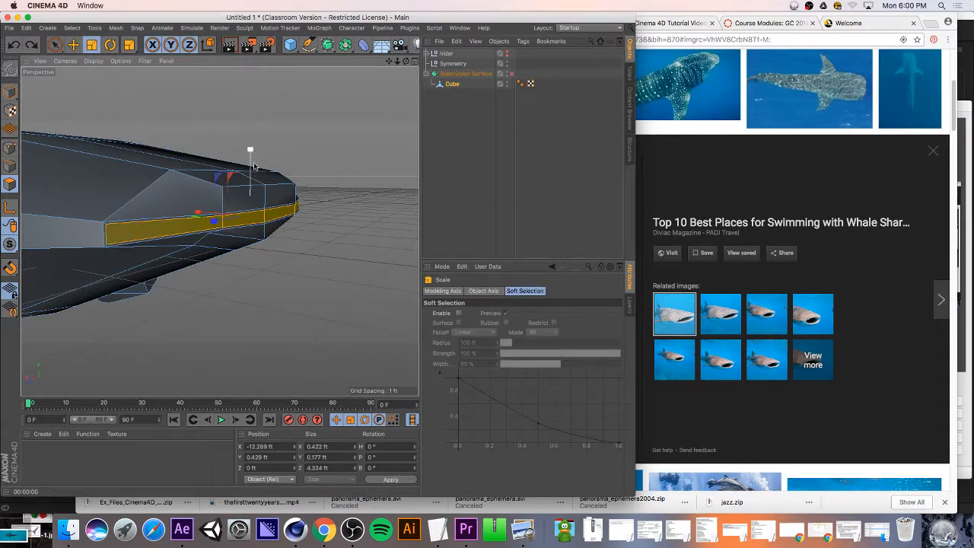
drag(251, 155, 110, 207)
key(e)
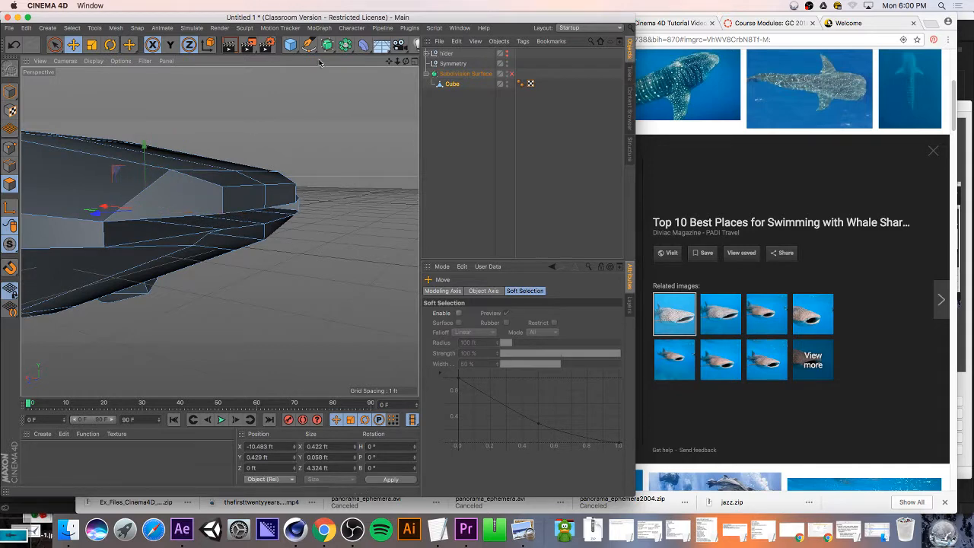
- Narrow the recessed mouth strip to 3.61 ft in Z with the Scale tool
drag(408, 61, 324, 155)
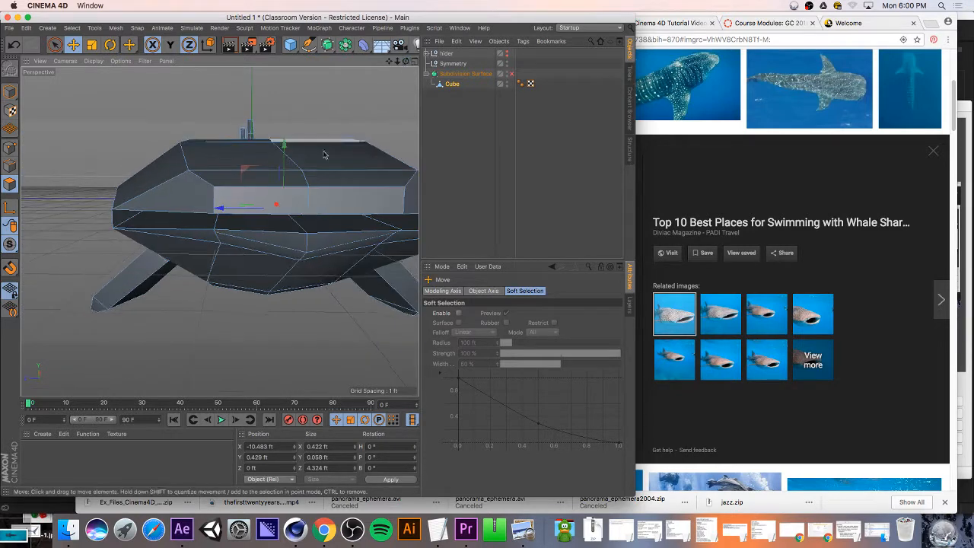
key(t)
drag(267, 192, 229, 210)
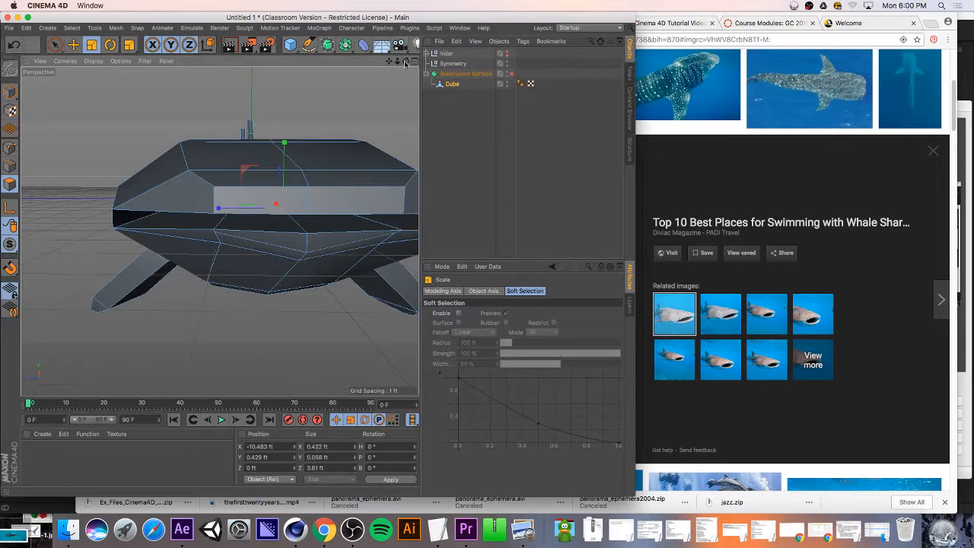
drag(404, 64, 395, 84)
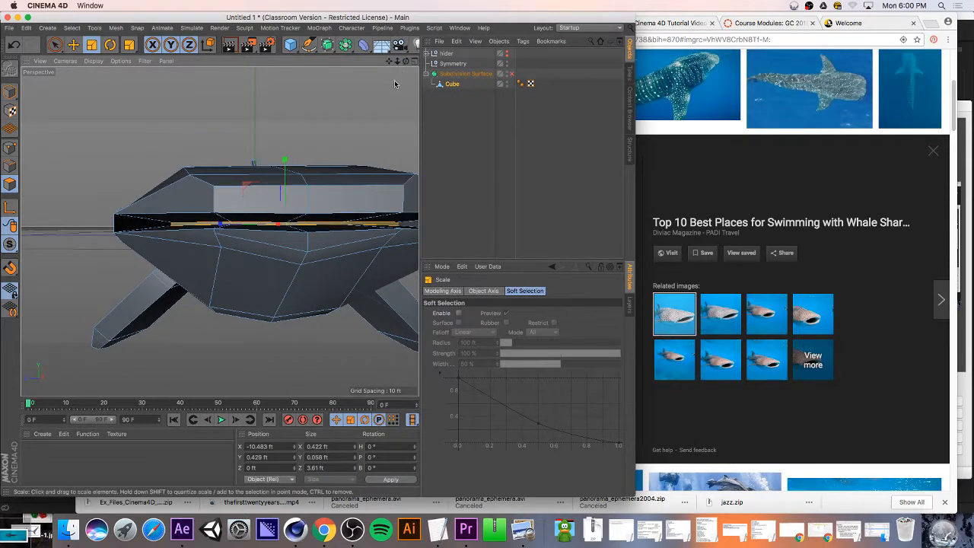
- Scale the recessed mouth strip to 0.077 ft in Y, and spread the centre pair of lip points to 0.36 ft in Y
drag(286, 158, 287, 149)
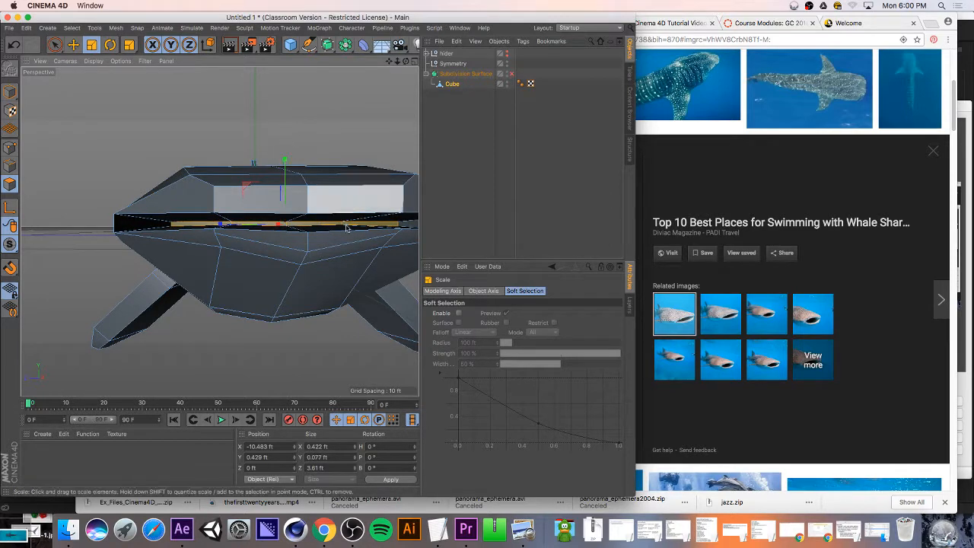
click(11, 149)
click(306, 186)
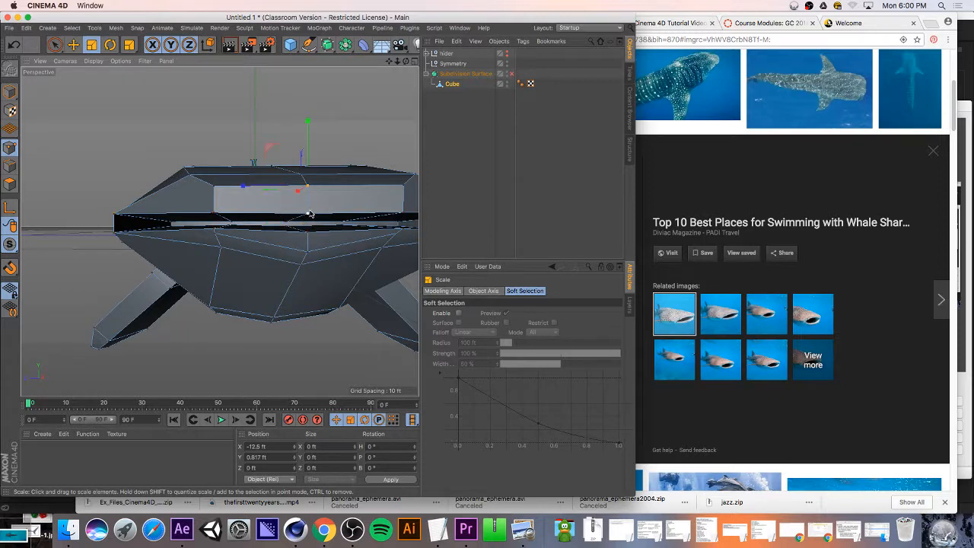
shift+click(307, 233)
drag(308, 160, 307, 123)
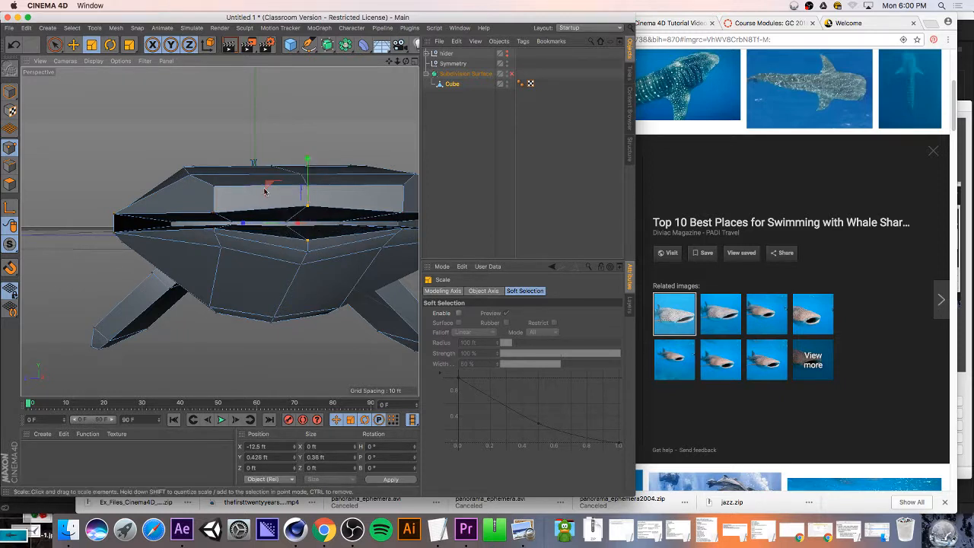
- Spread the lip point pairs on either side of the centre to 0.21 ft and 0.193 ft in Y
shift+click(214, 230)
drag(214, 189, 214, 176)
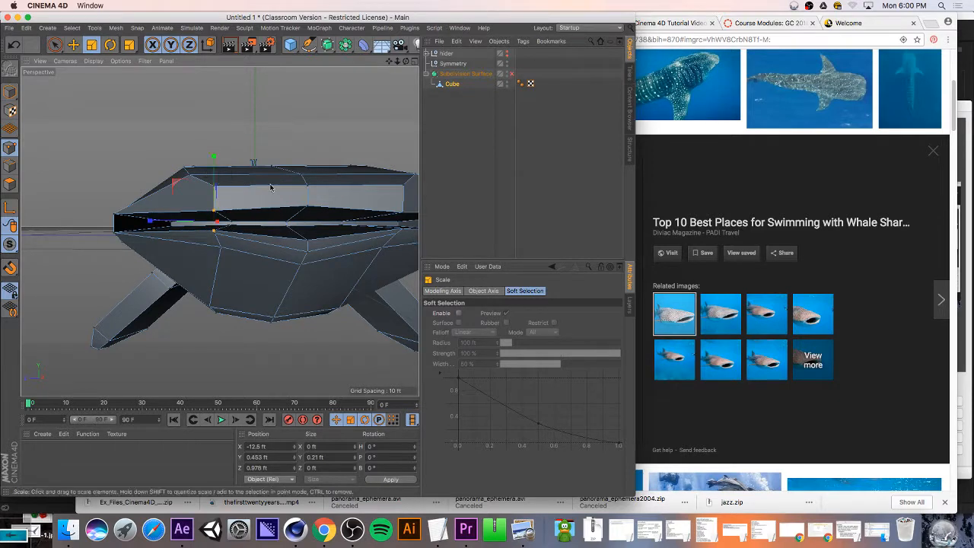
drag(403, 227, 403, 188)
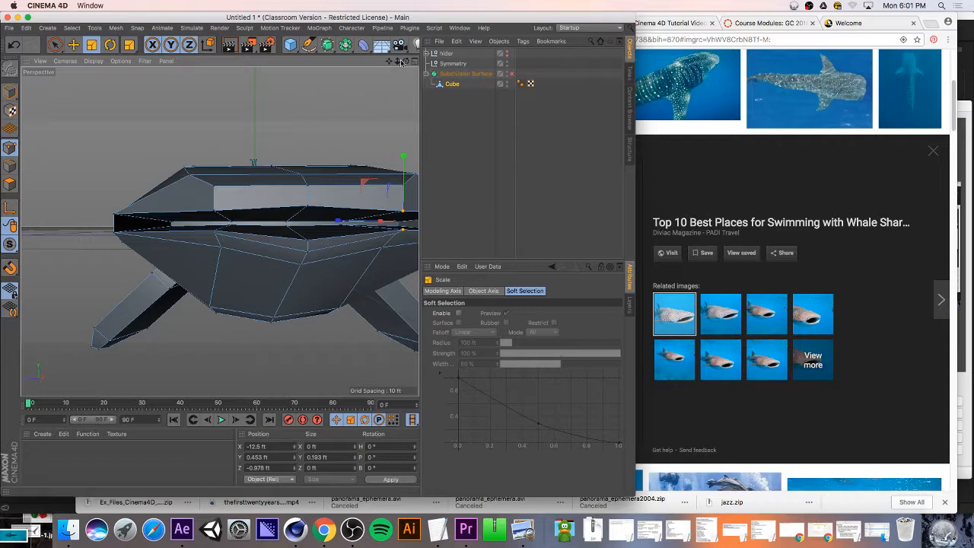
- Scale the point pairs at the two mouth corners to 0.099 ft and 0.151 ft in Y
drag(405, 61, 525, 96)
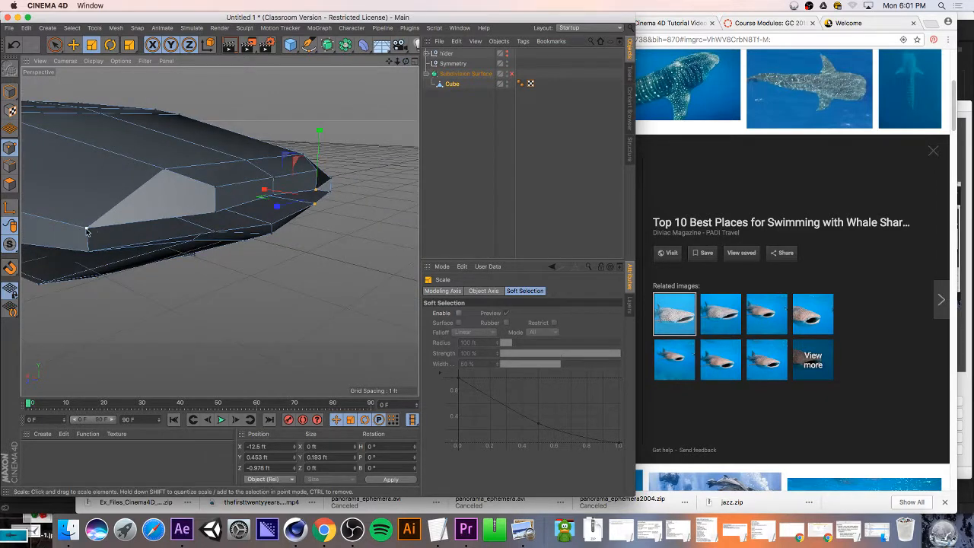
drag(94, 188, 87, 215)
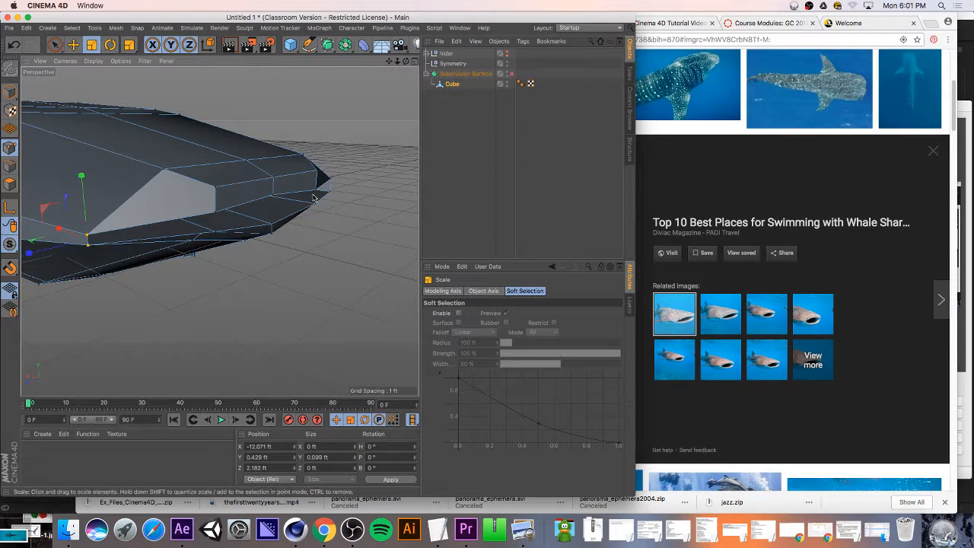
key(super+z)
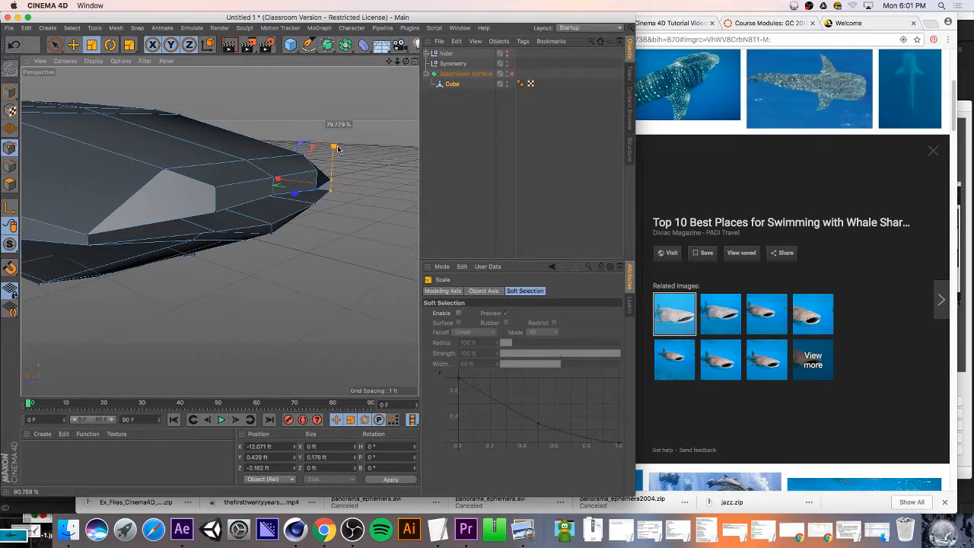
drag(335, 154, 335, 154)
- Render the whole whale shark with and without Subdivision Surface to examine the overall shape from several angles
scroll(240, 235, down, 8)
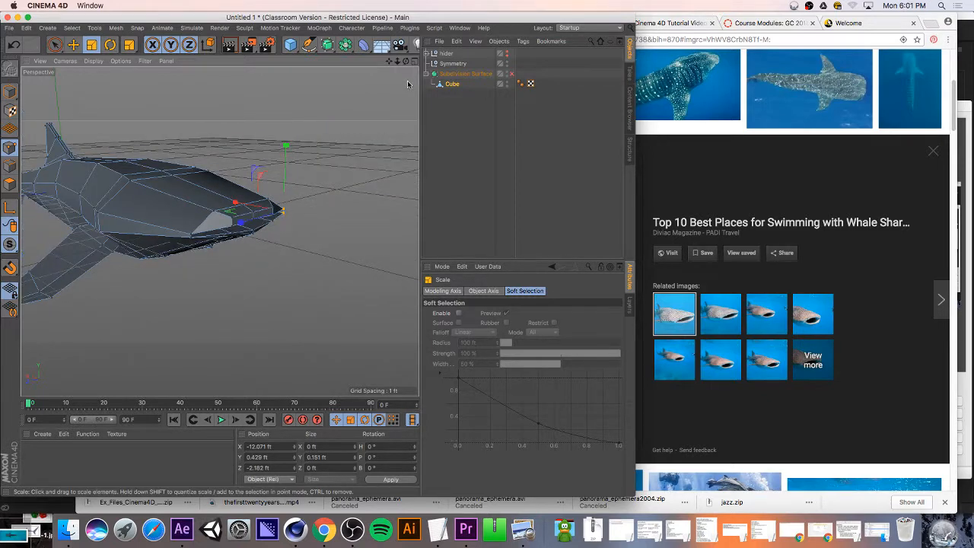
drag(406, 61, 204, 316)
scroll(202, 315, down, 5)
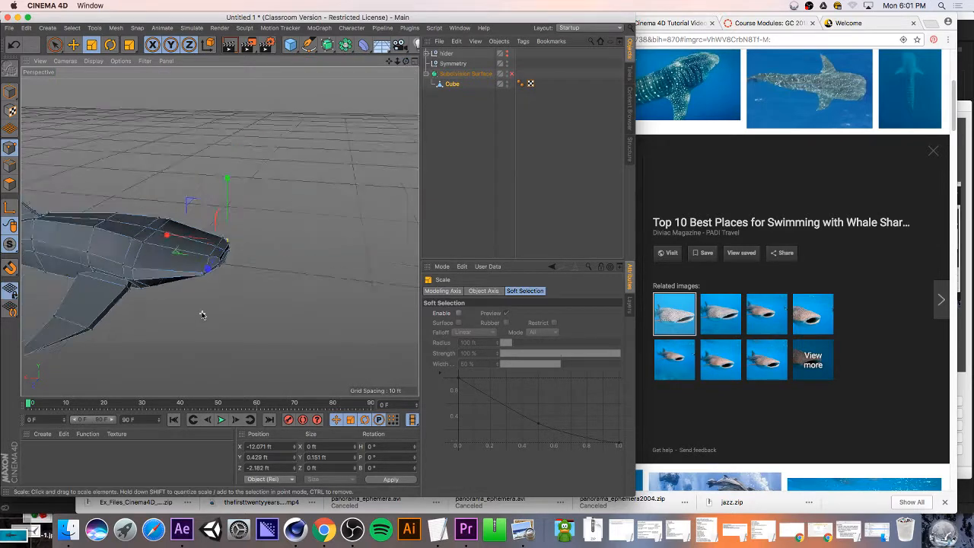
scroll(202, 315, down, 2)
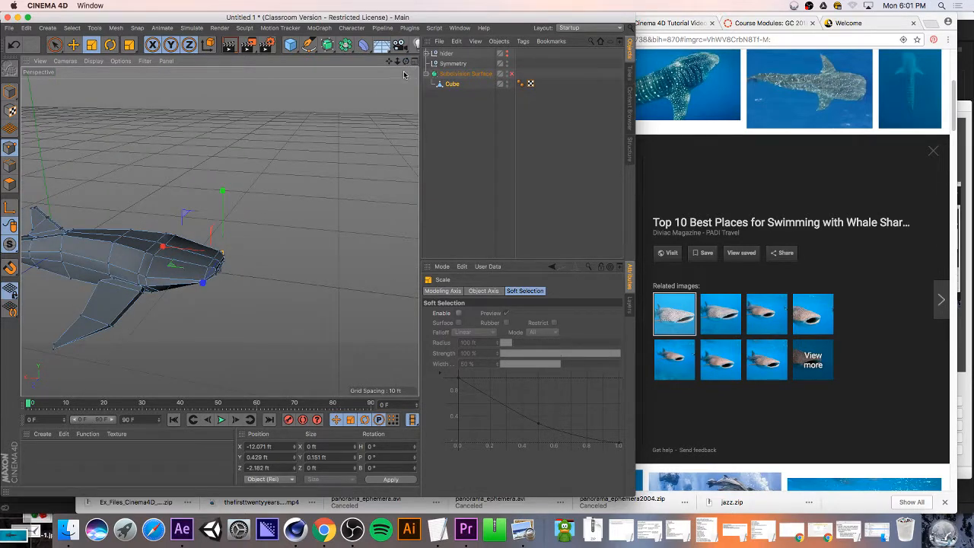
drag(406, 62, 293, 121)
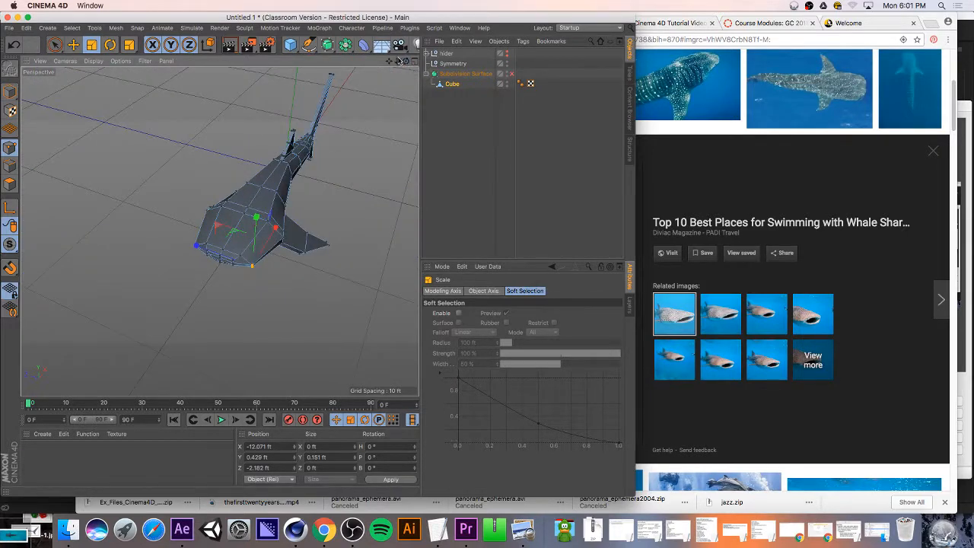
drag(399, 61, 388, 64)
key(ctrl+r)
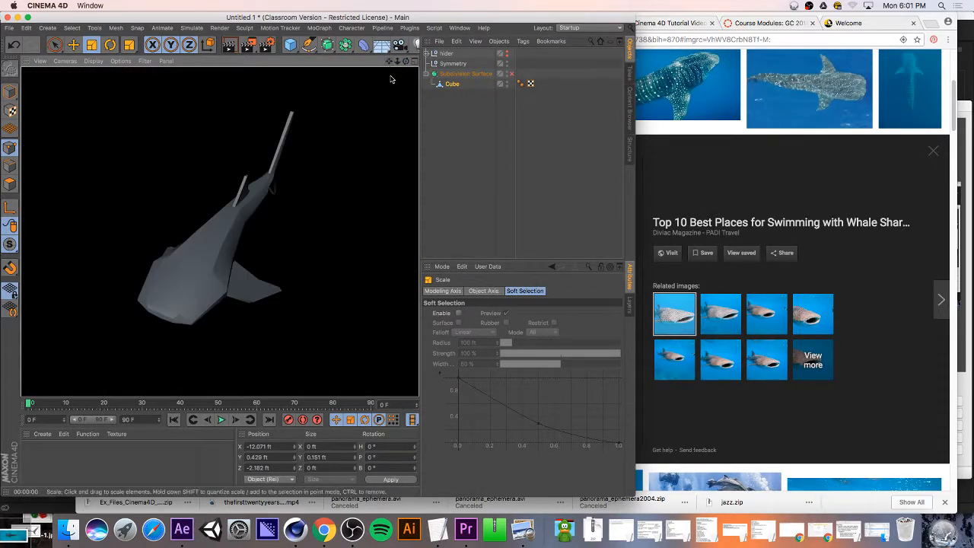
click(511, 74)
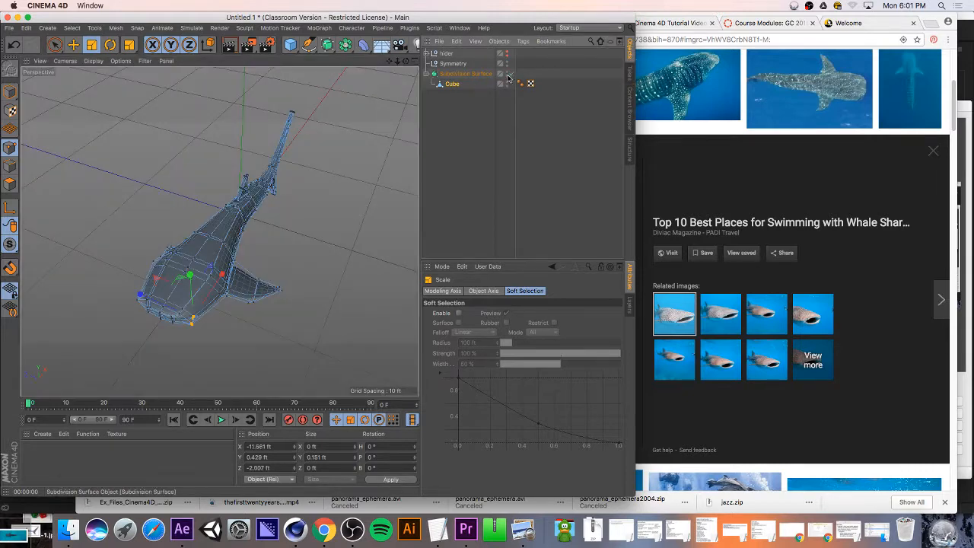
key(ctrl+r)
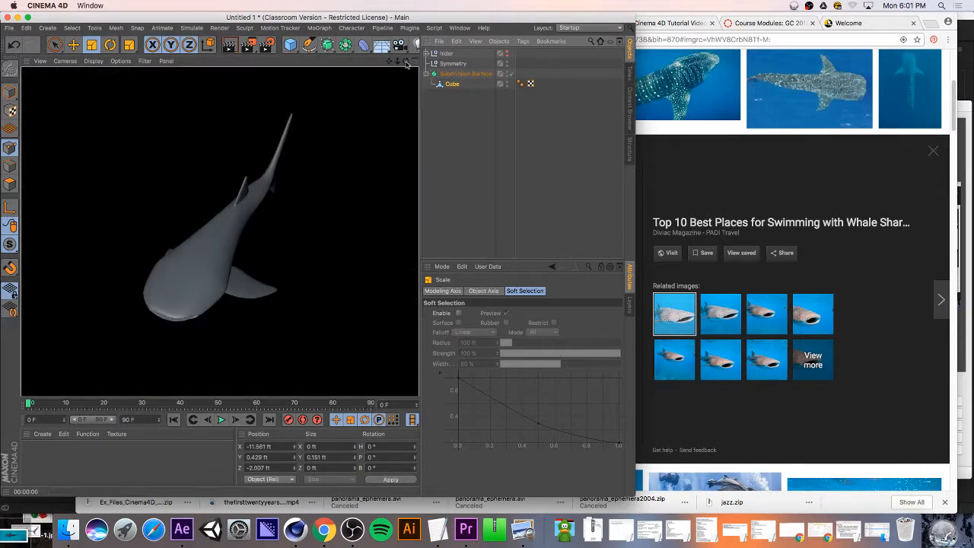
drag(405, 64, 404, 64)
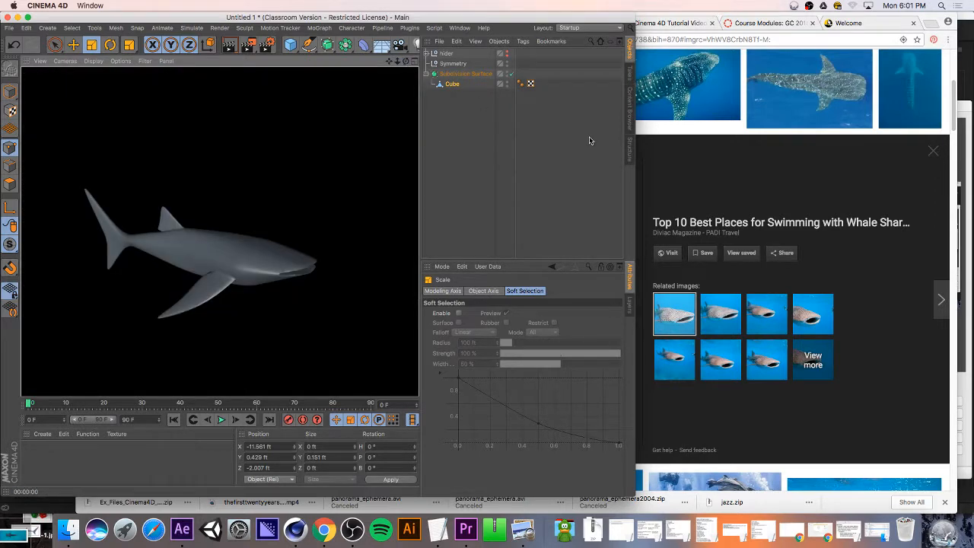
- Check the open-mouthed whale shark photo in Chrome and compare it with a close-up render of the model's mouth in Cinema 4D
click(843, 274)
scroll(472, 287, down, 3)
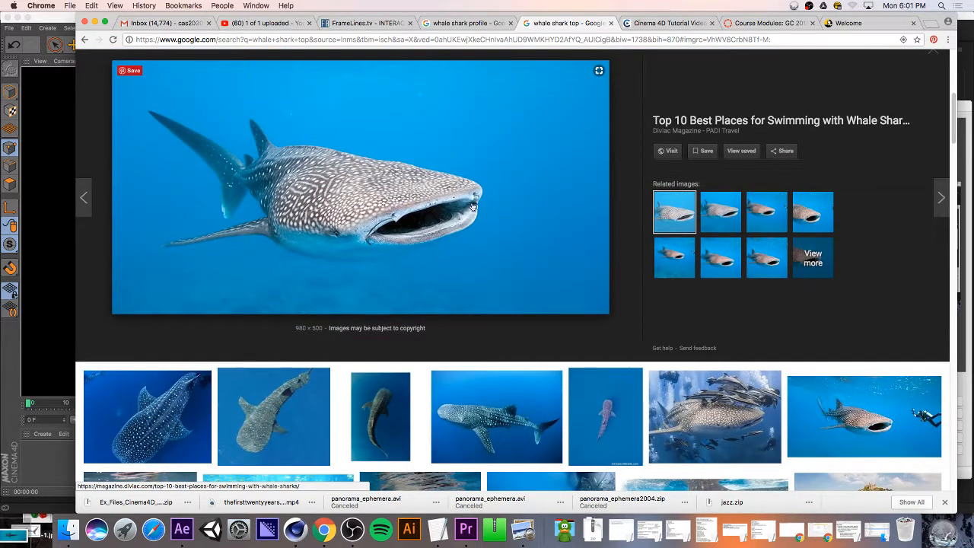
click(62, 251)
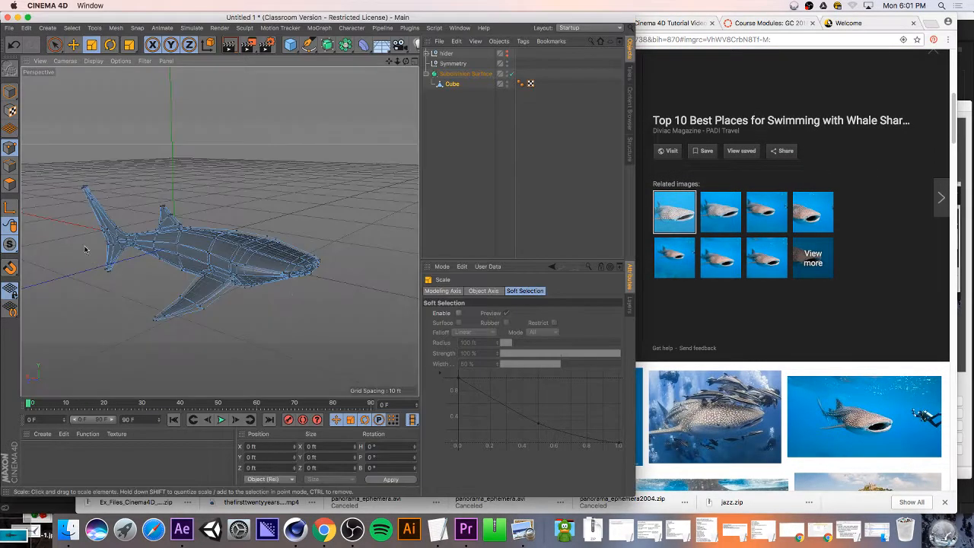
scroll(309, 287, up, 5)
key(super+r)
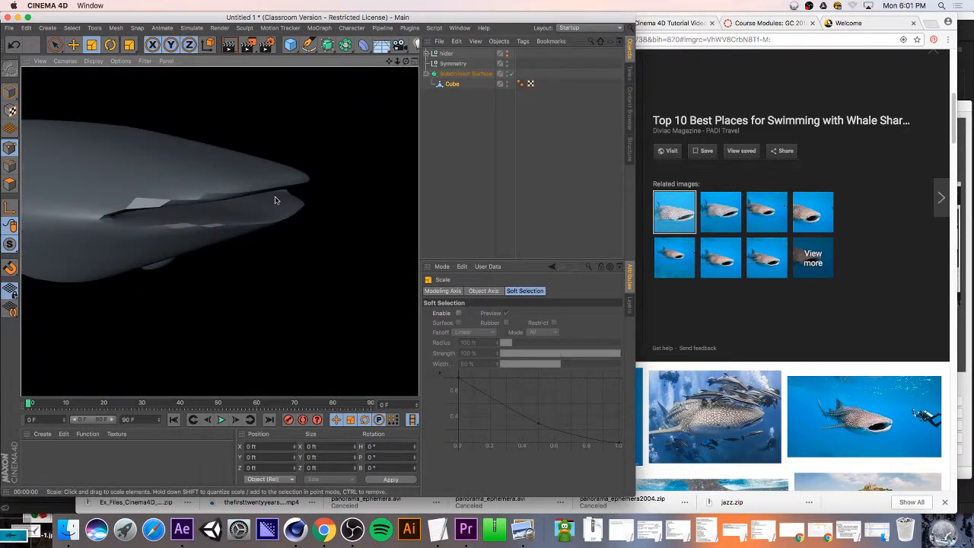
- Toggle Subdivision Surface to compare the smoothed mouth with the low-poly mesh, and examine the upper lip points from the front
click(511, 74)
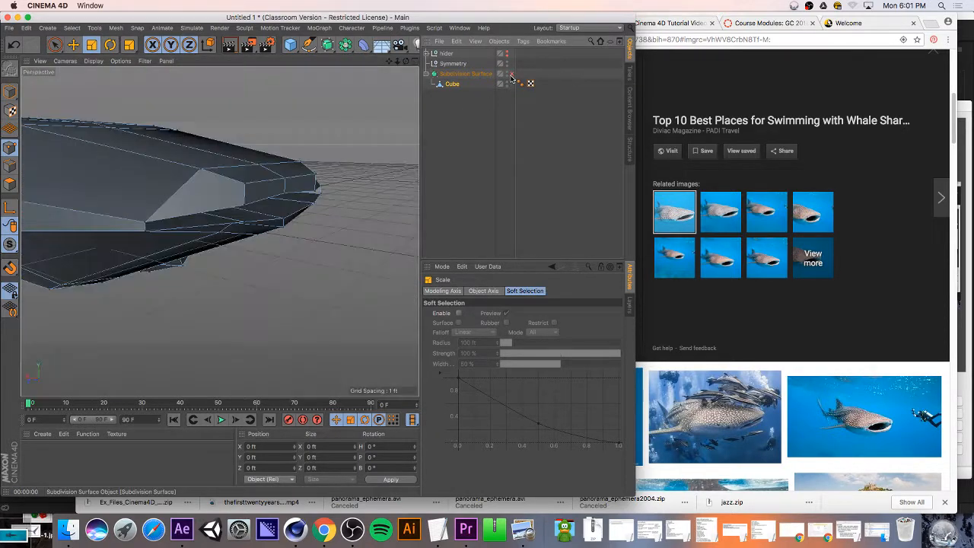
click(512, 74)
click(512, 74)
click(512, 74)
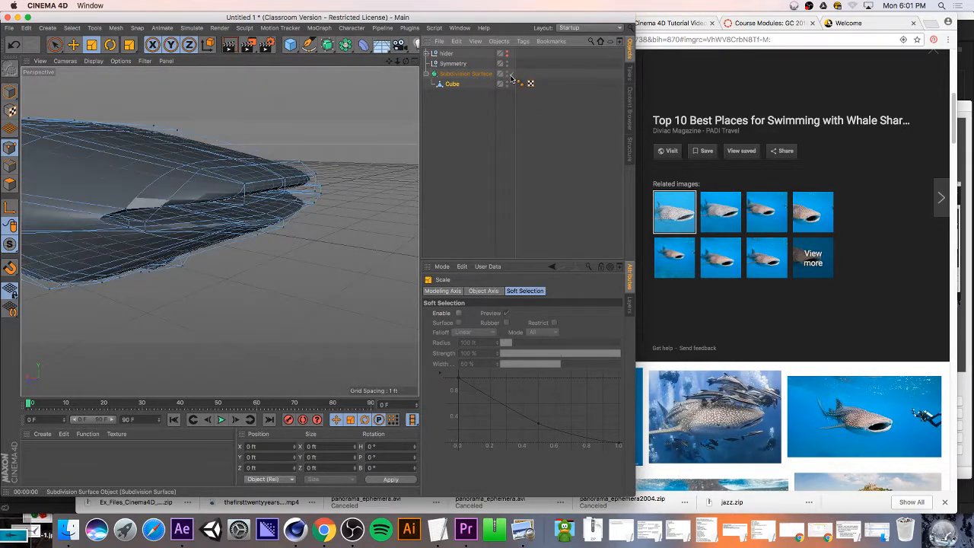
click(511, 74)
click(512, 74)
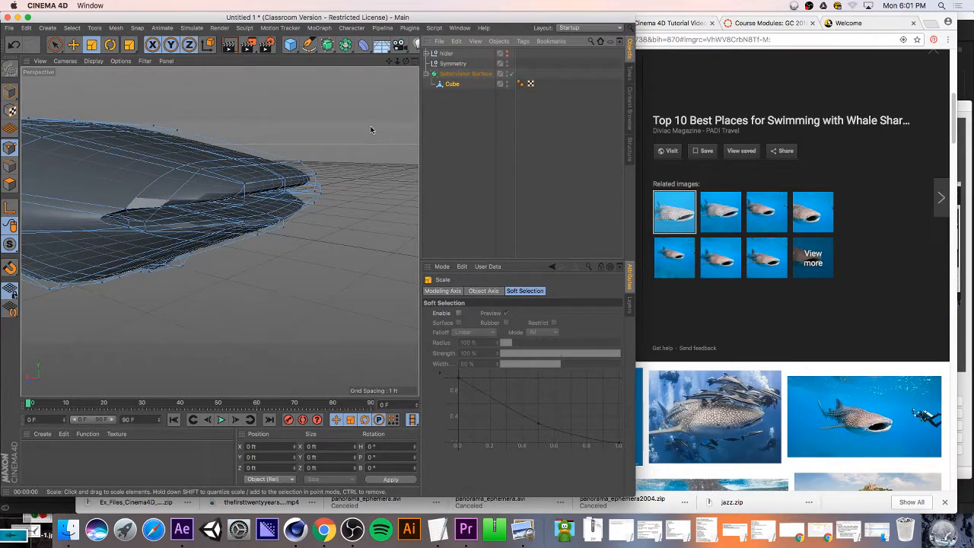
drag(406, 61, 293, 64)
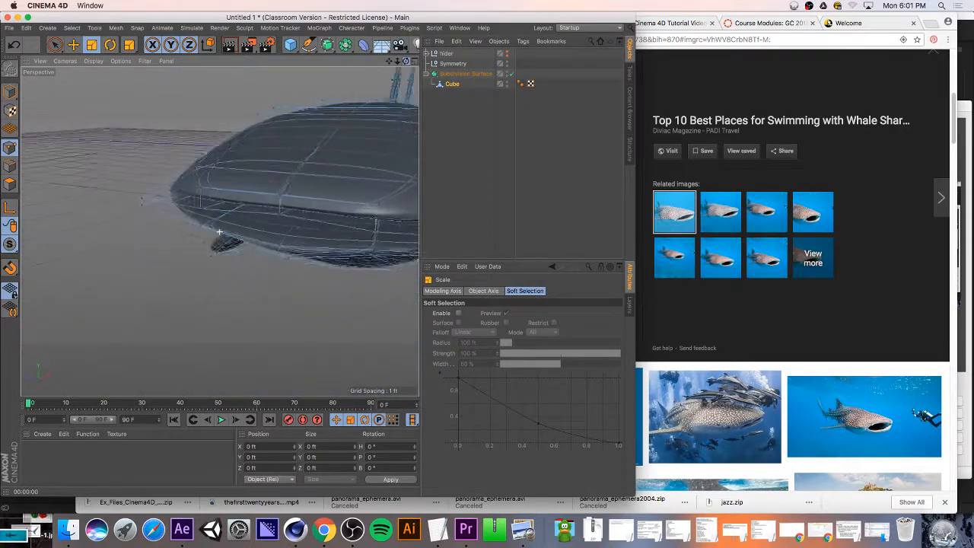
alt+drag(99, 210, 202, 207)
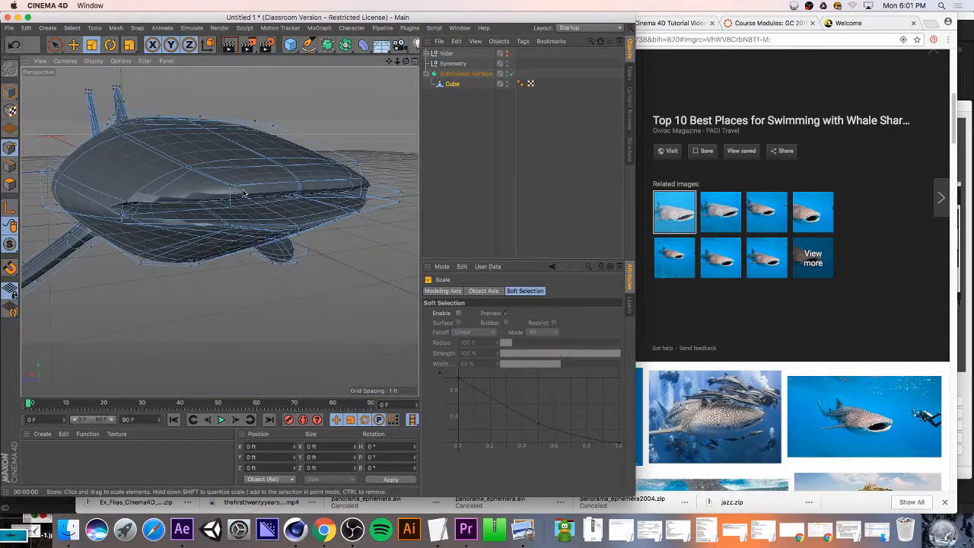
click(299, 183)
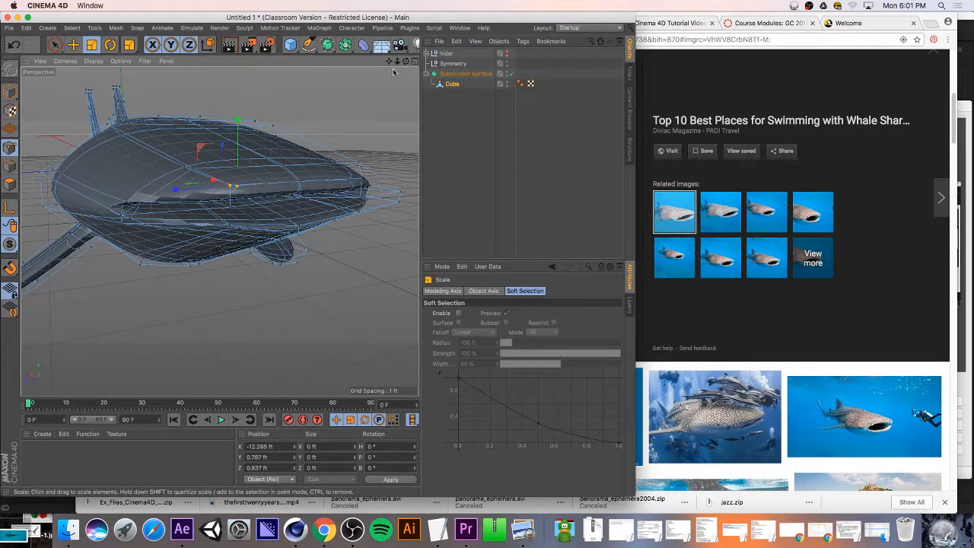
drag(408, 63, 492, 77)
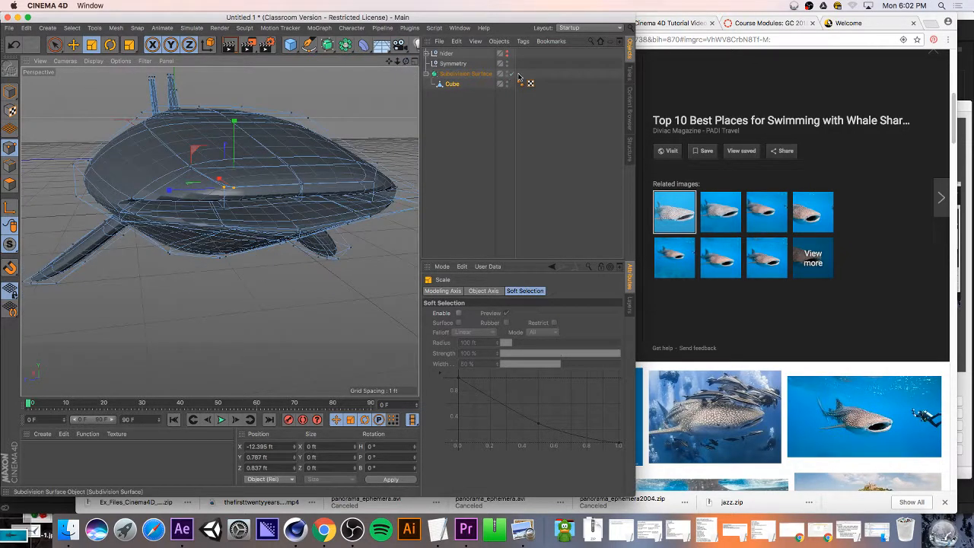
- Turn off Subdivision Surface and move the two front polygons of the upper snout forward to X -12.673 ft
click(511, 74)
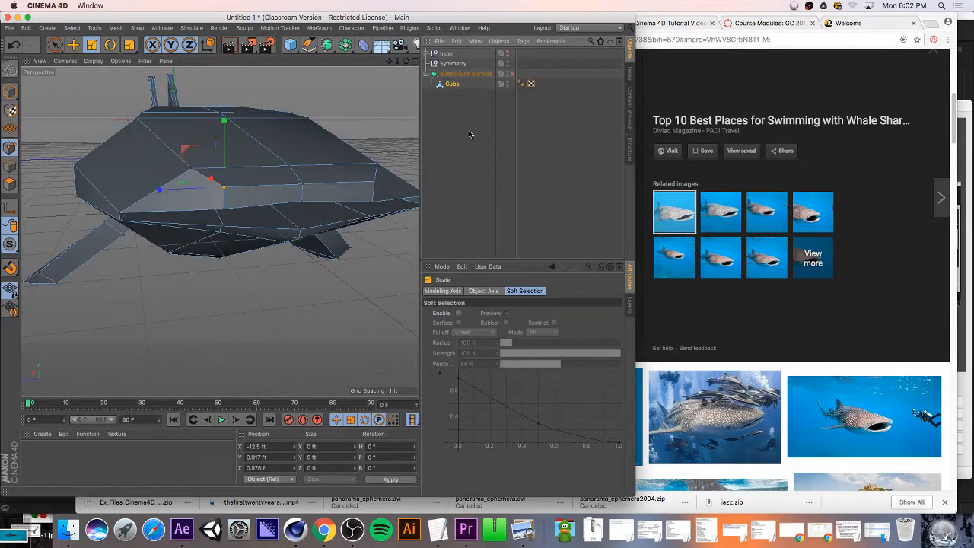
drag(407, 62, 385, 29)
drag(406, 61, 408, 63)
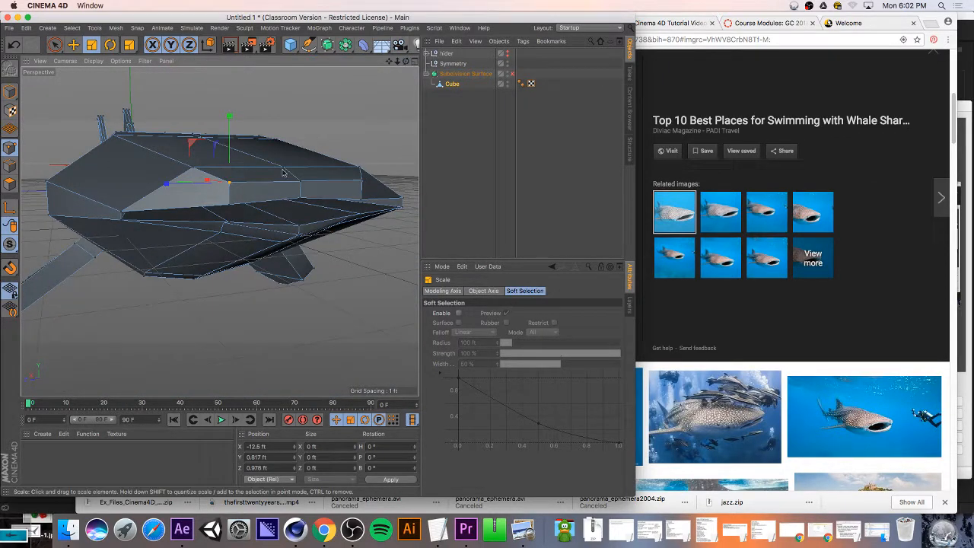
click(10, 183)
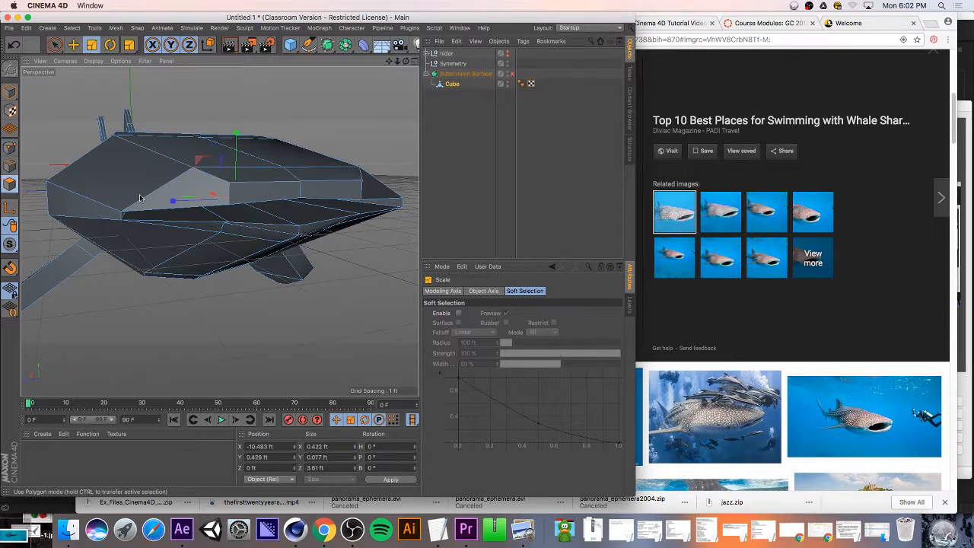
click(266, 192)
key(e)
key(y)
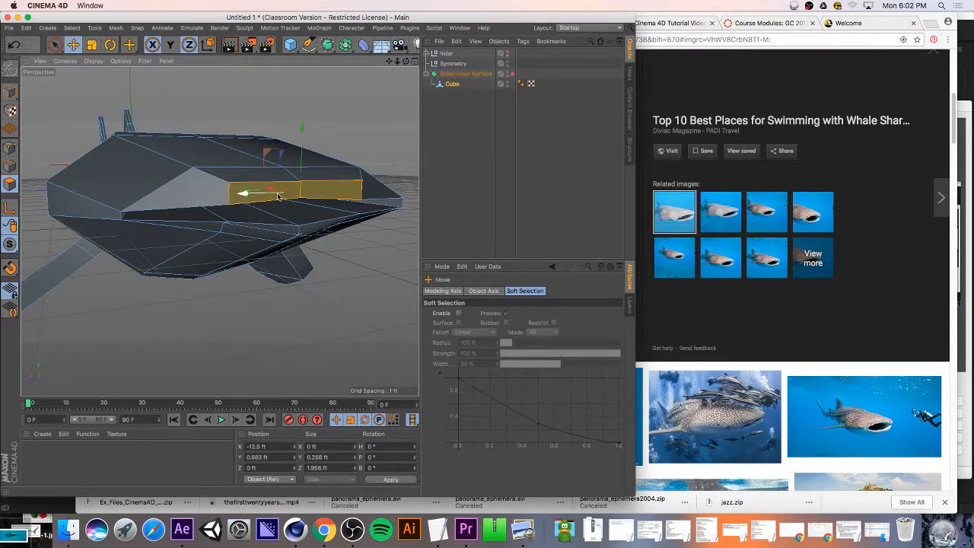
scroll(276, 189, up, 5)
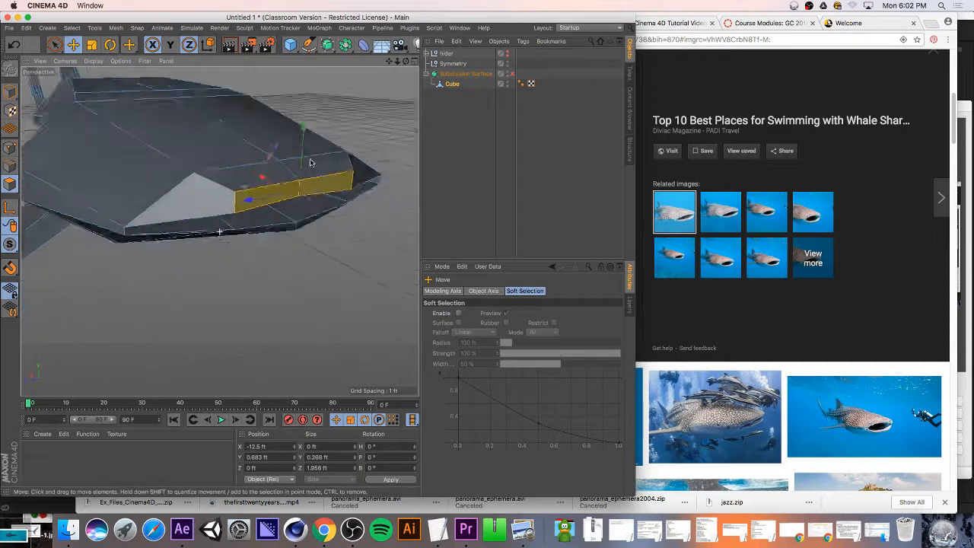
drag(272, 178, 281, 180)
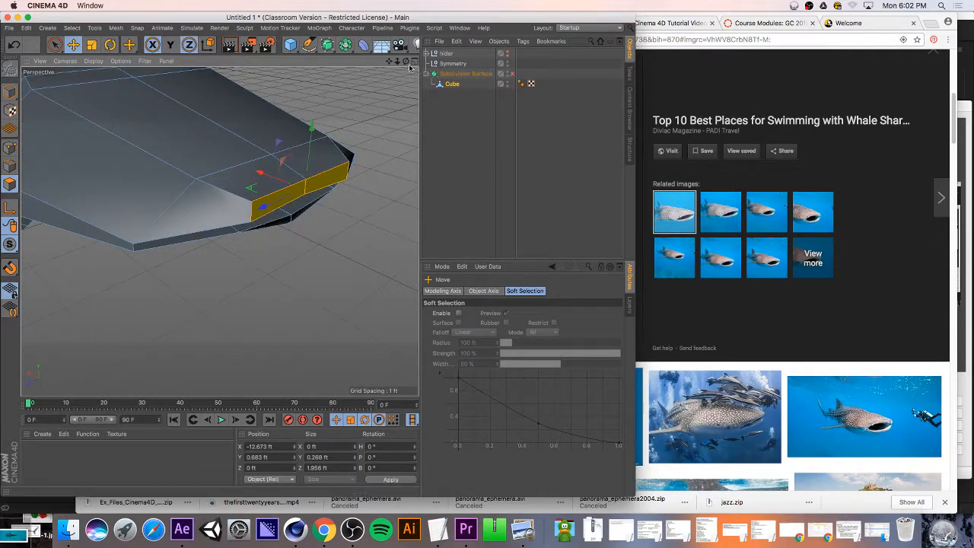
- Raise the two front upper snout polygons to Y 0.767 ft
drag(406, 62, 334, 13)
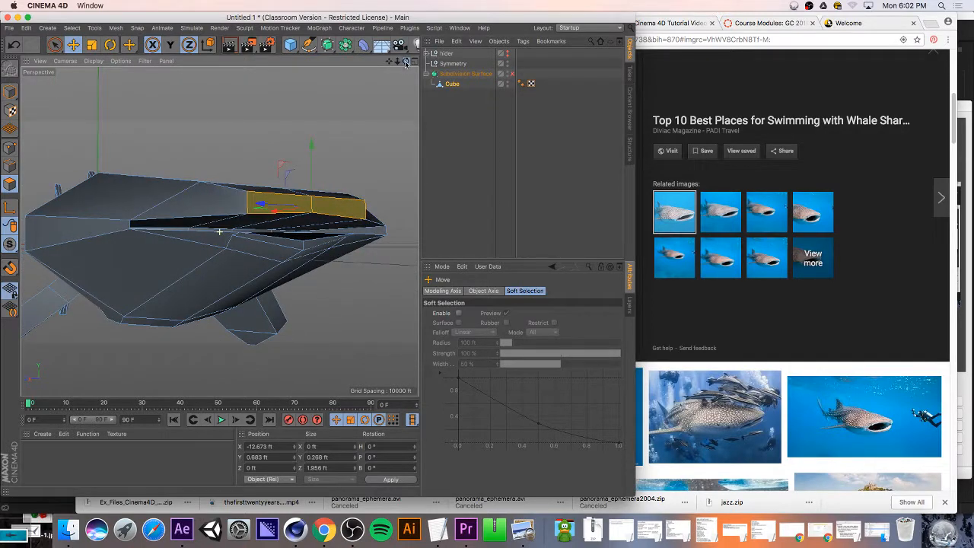
drag(306, 154, 314, 143)
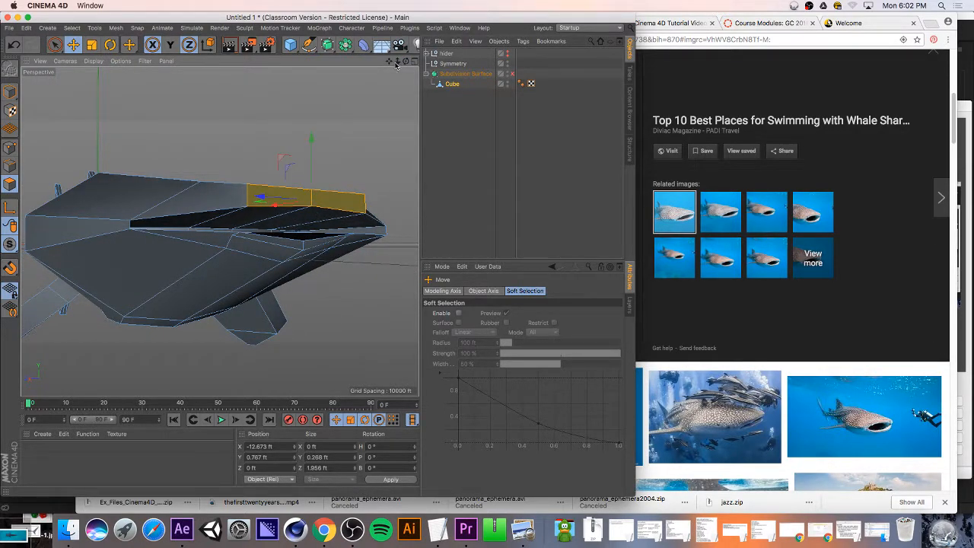
drag(404, 62, 516, 84)
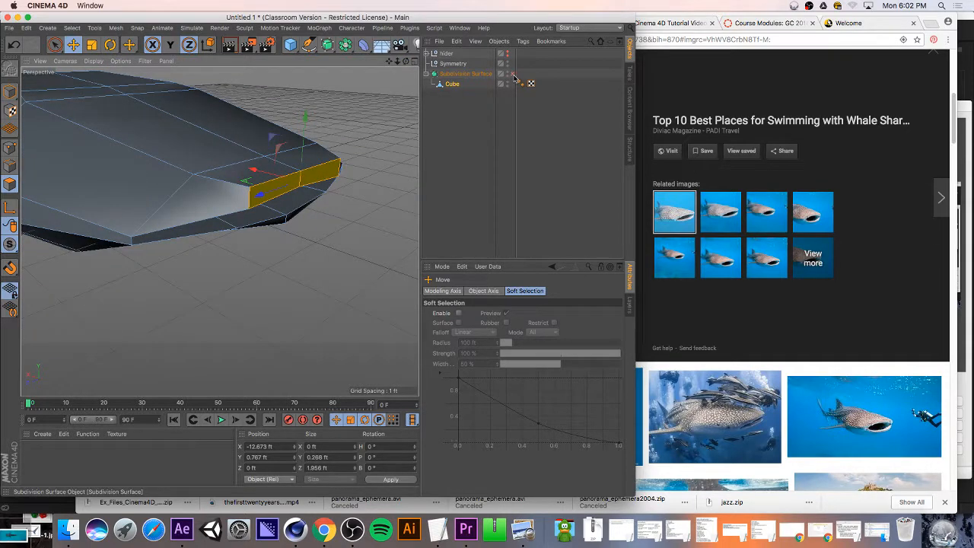
- Toggle Subdivision Surface on and off to compare the smoothed snout with the low-poly mesh
click(513, 74)
click(514, 75)
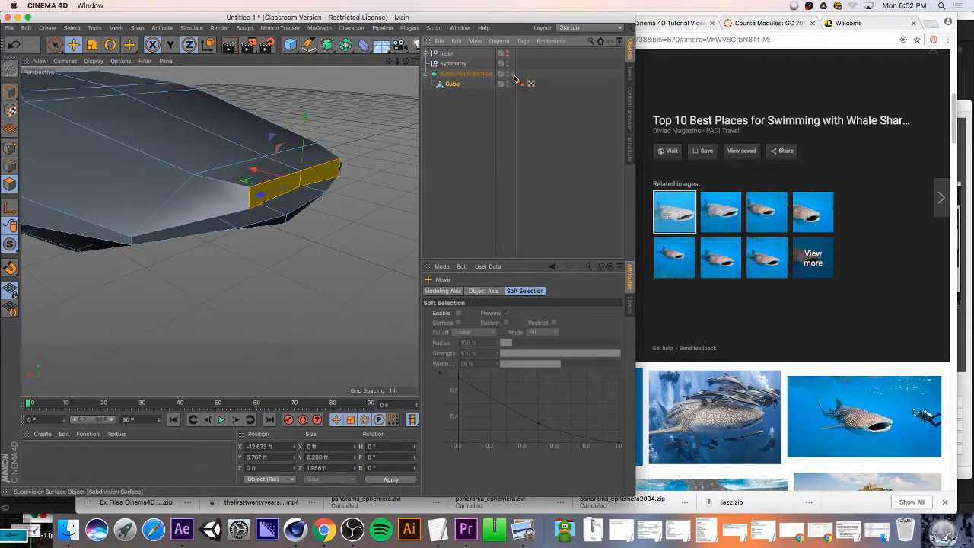
click(514, 76)
click(514, 77)
click(514, 77)
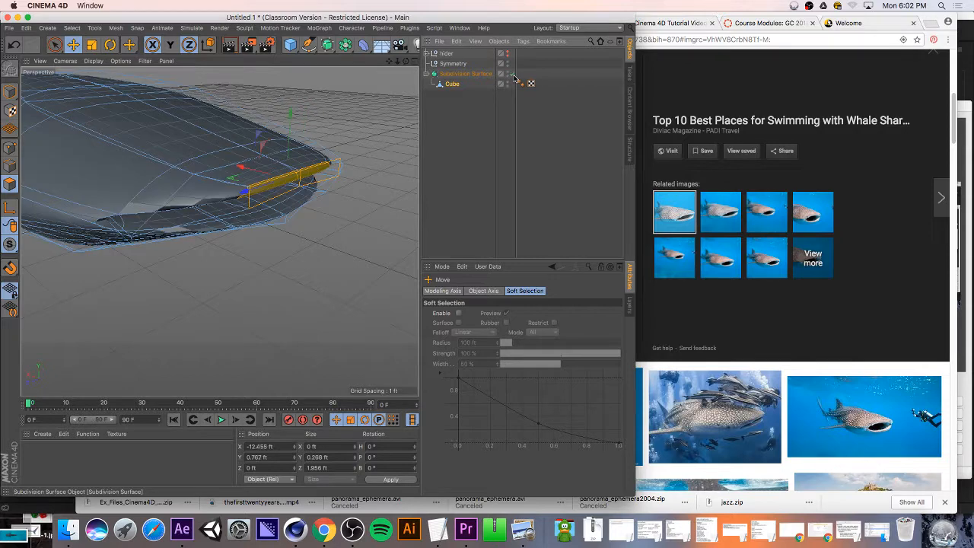
click(514, 76)
click(514, 76)
click(514, 76)
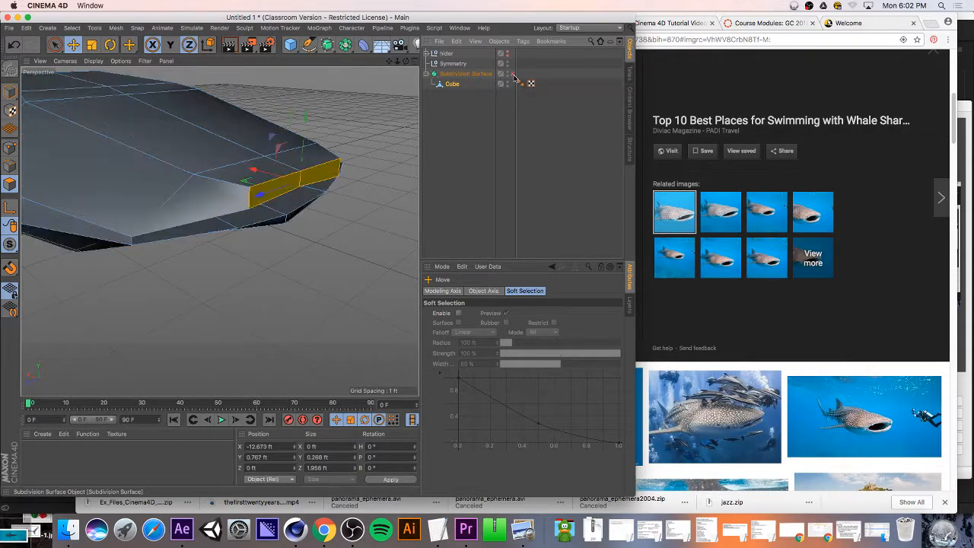
- Select the two outer points of the lower lip and lower them to Y 0.204 ft
drag(406, 61, 219, 231)
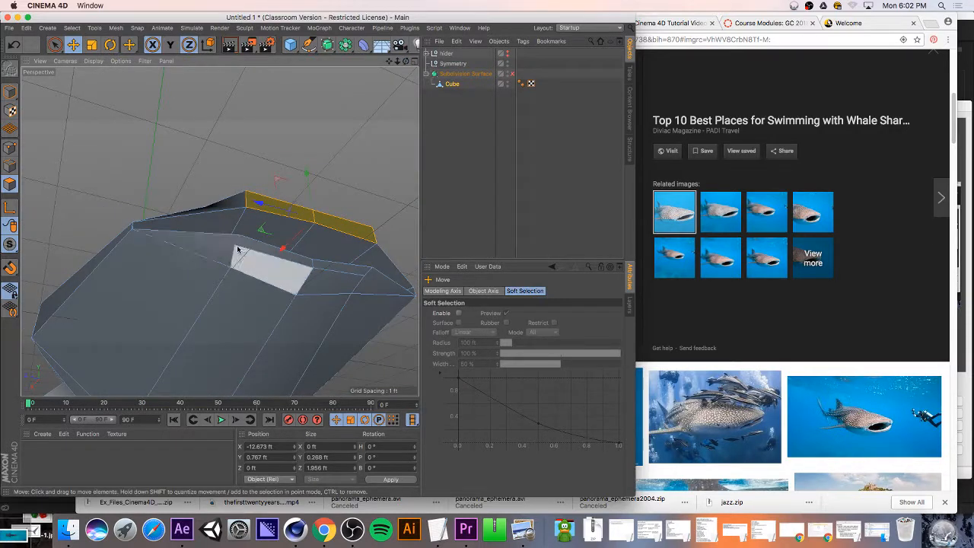
click(238, 249)
click(11, 147)
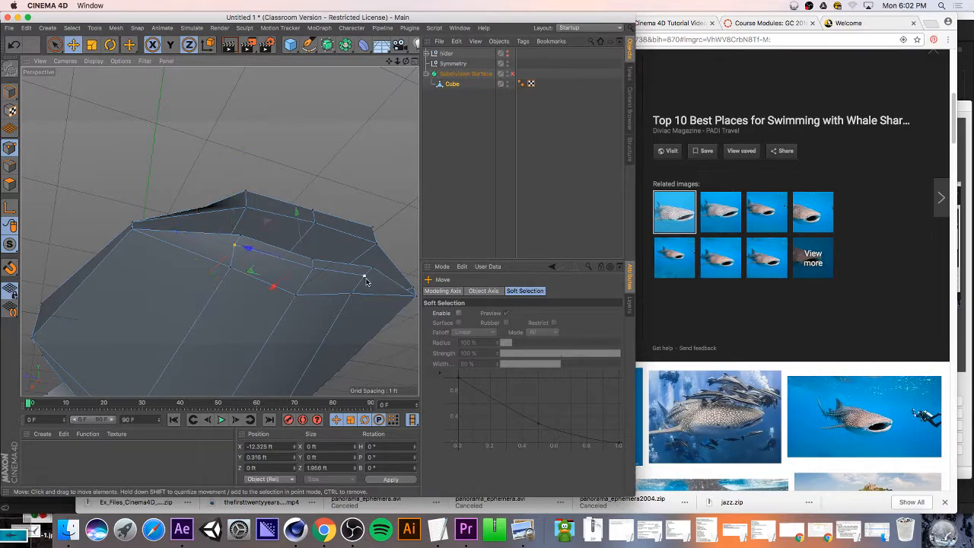
drag(306, 229, 299, 232)
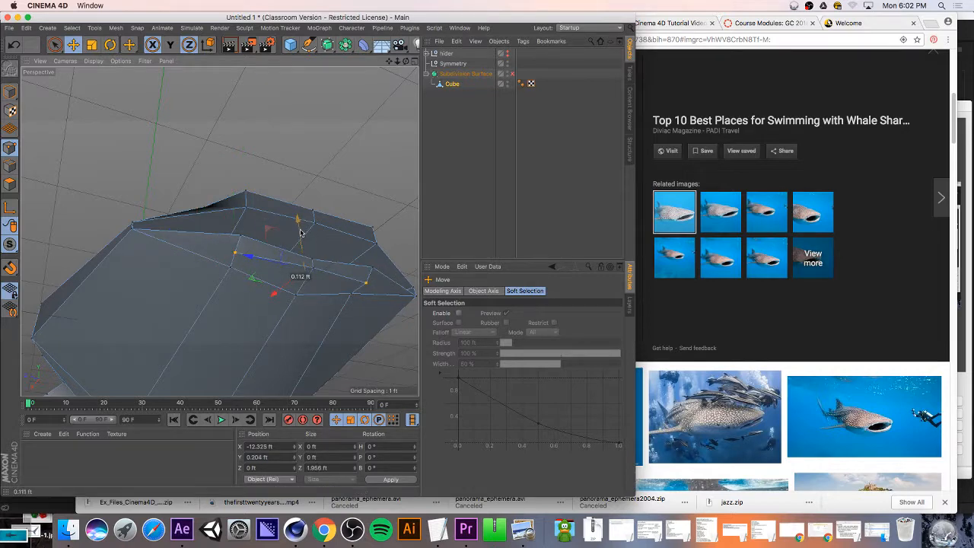
- Try a Line Cut from the upper snout's front corner across the cheek, down behind the mouth corner and under the jaw
drag(405, 61, 457, 62)
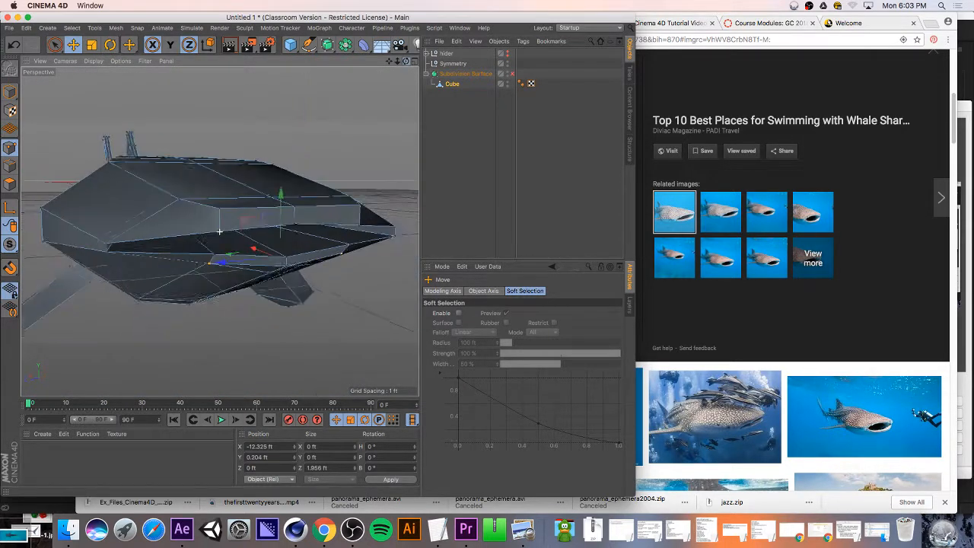
drag(220, 231, 194, 279)
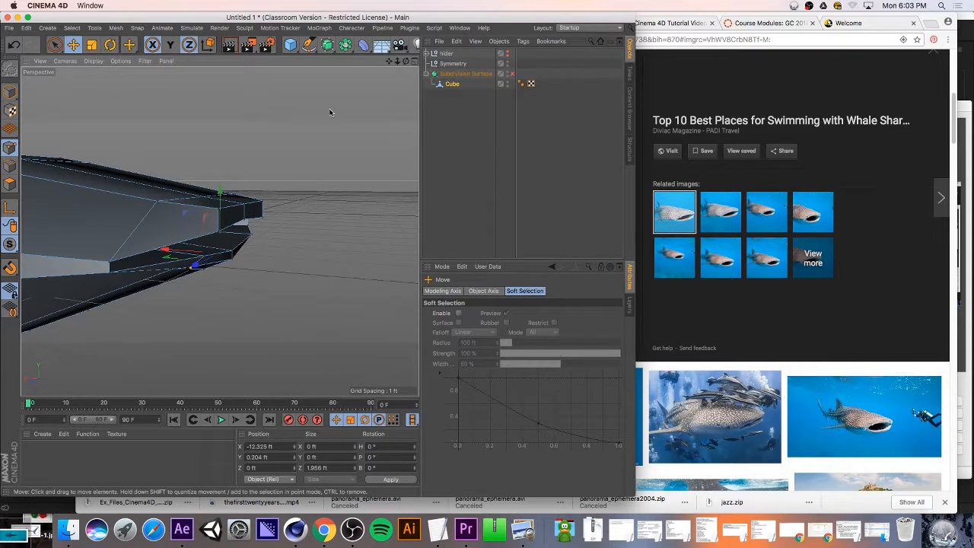
drag(405, 61, 414, 118)
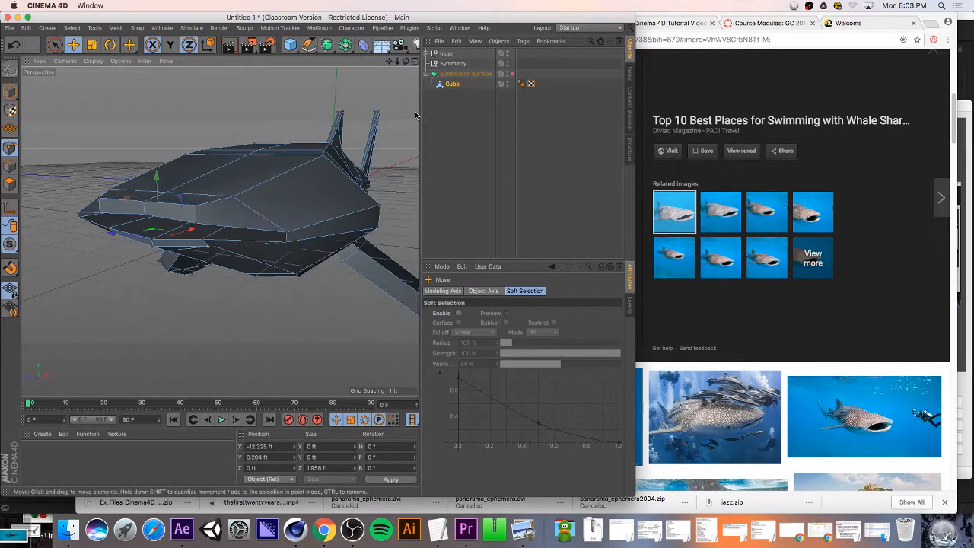
key(k)
key(k)
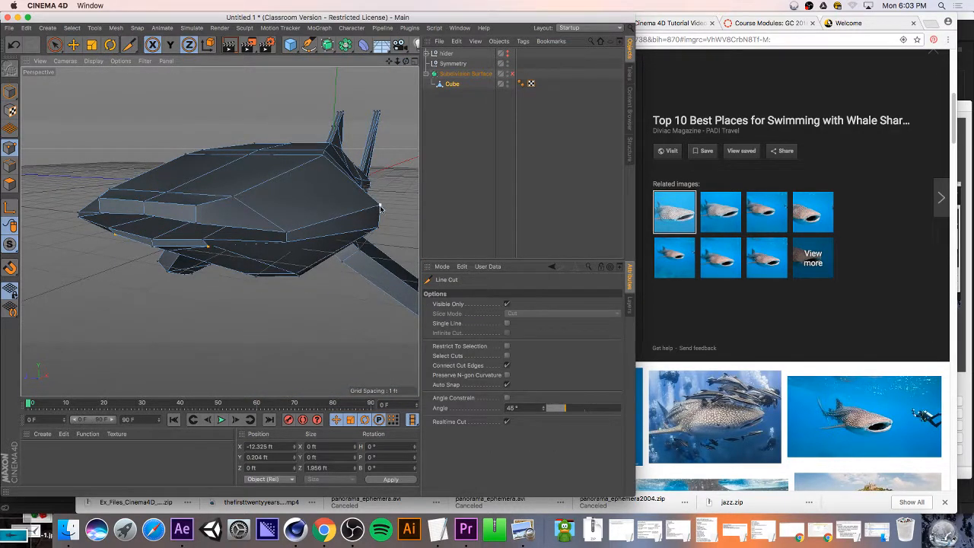
key(k)
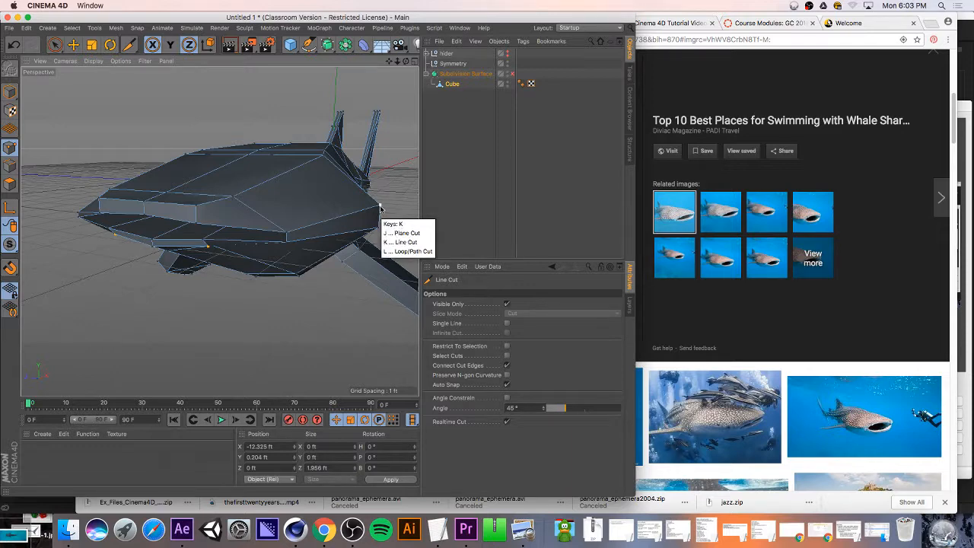
click(232, 196)
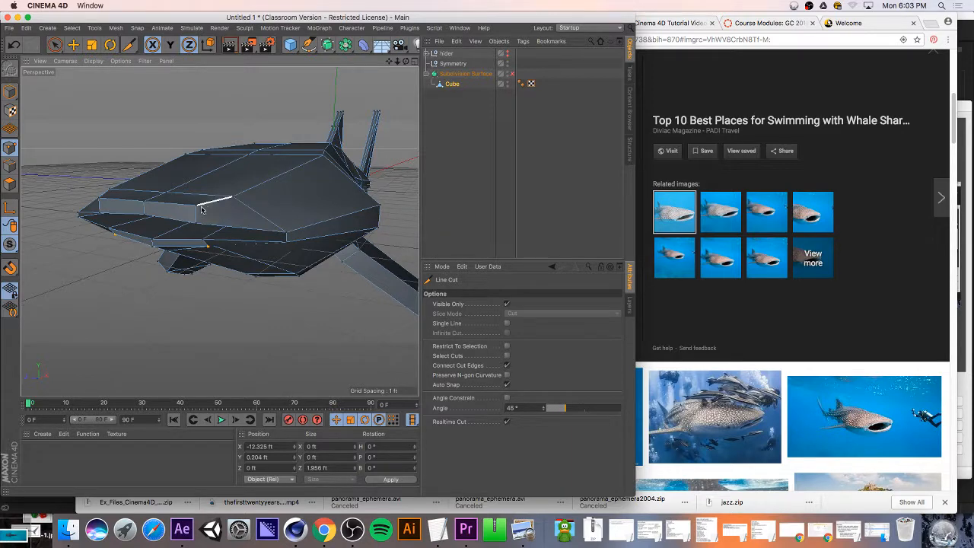
click(197, 207)
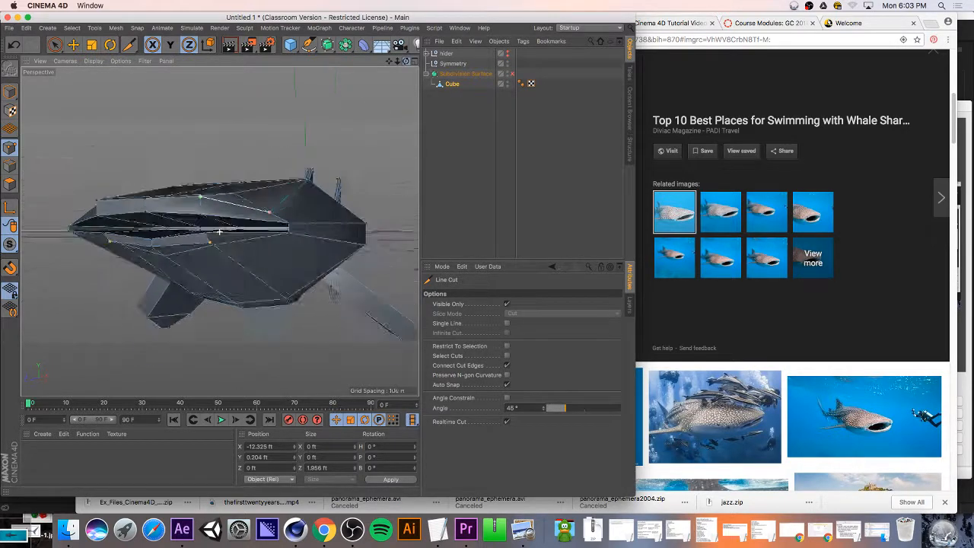
drag(407, 58, 314, 66)
click(258, 216)
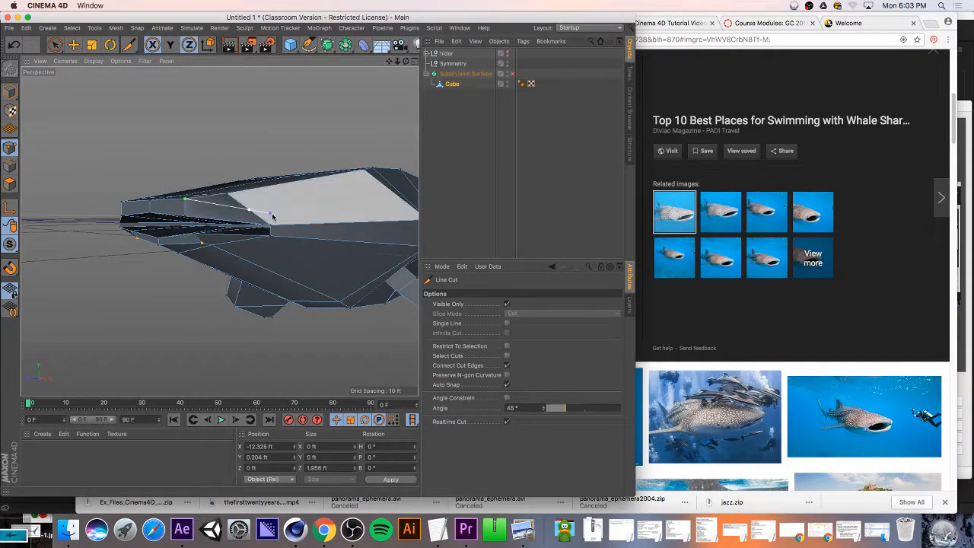
click(292, 225)
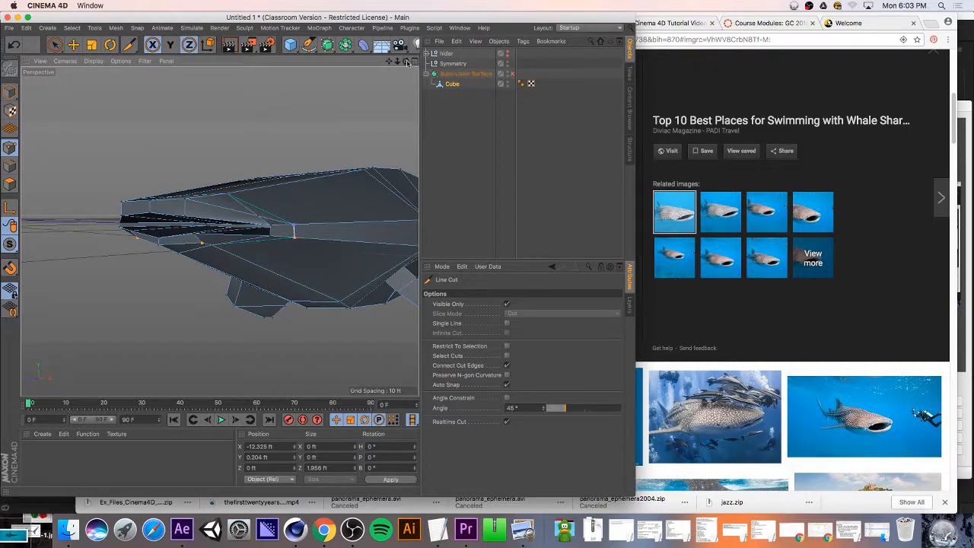
drag(407, 63, 403, 87)
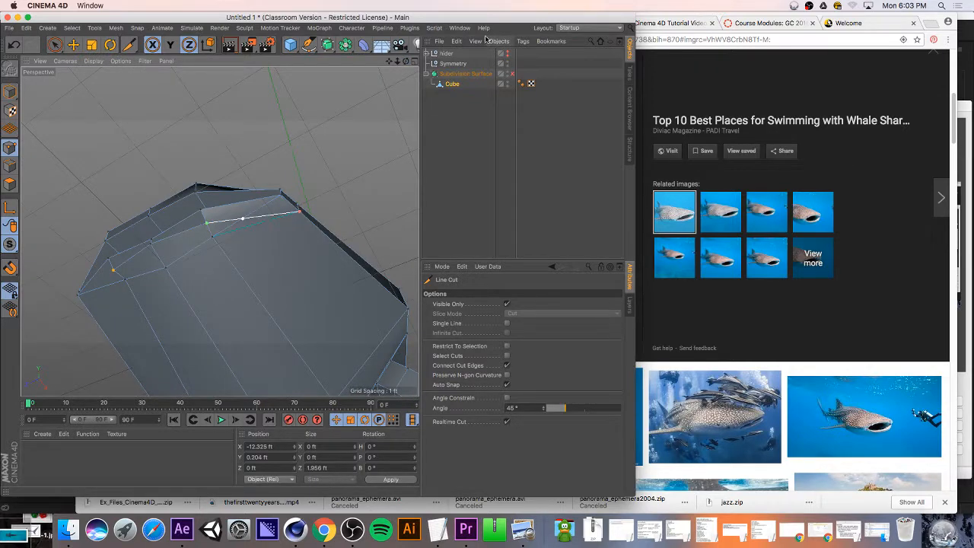
mouse_move(406, 62)
mouse_down()
mouse_move(393, 81)
mouse_move(425, 94)
mouse_move(419, 80)
mouse_move(363, 80)
mouse_move(406, 59)
mouse_up()
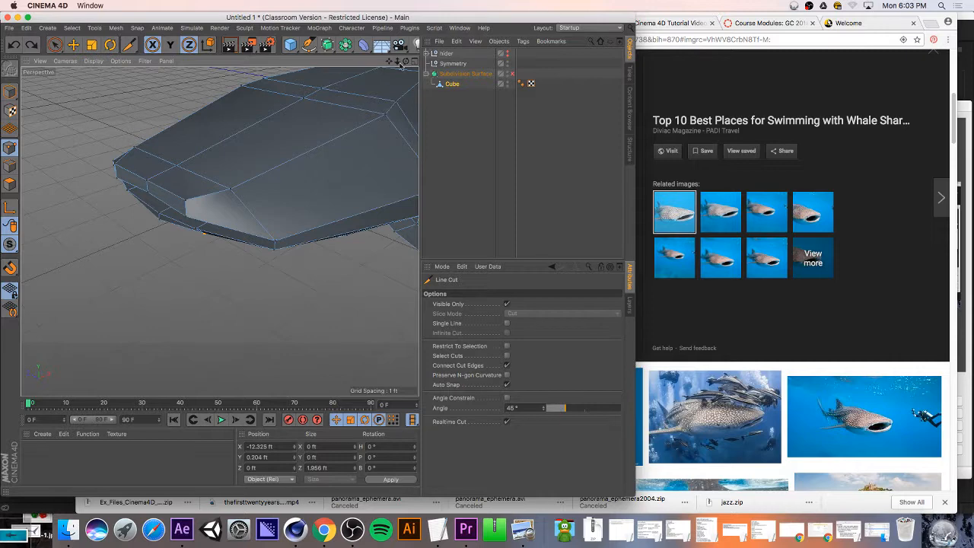
- Line-cut new edges from the upper snout's front corner across the cheek, behind the mouth corner, and under the jaw to the outer lower lip point
drag(406, 61, 442, 38)
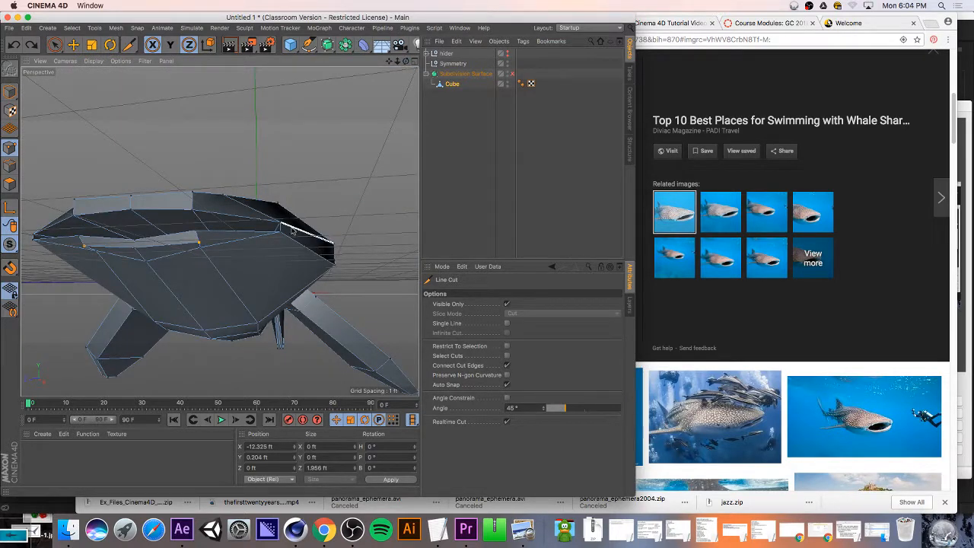
drag(402, 67, 405, 114)
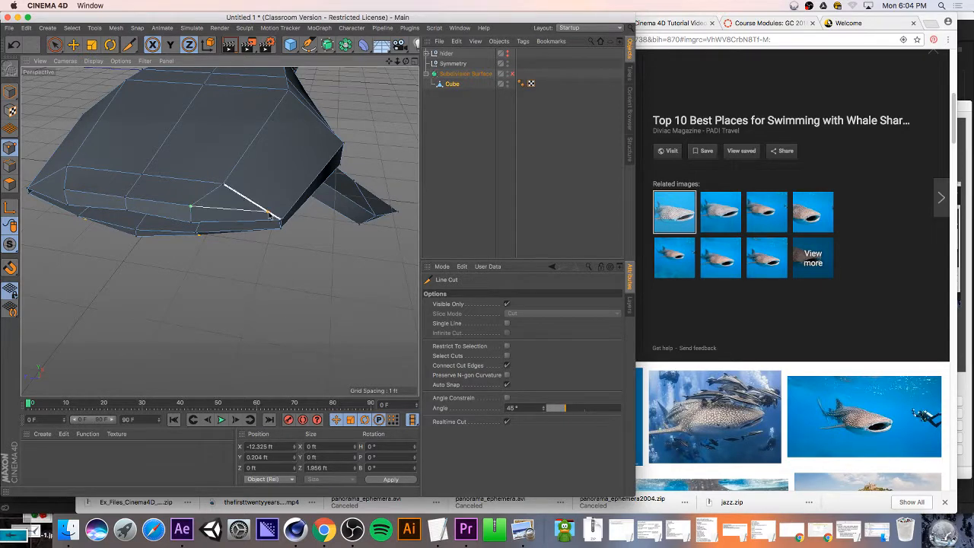
click(290, 210)
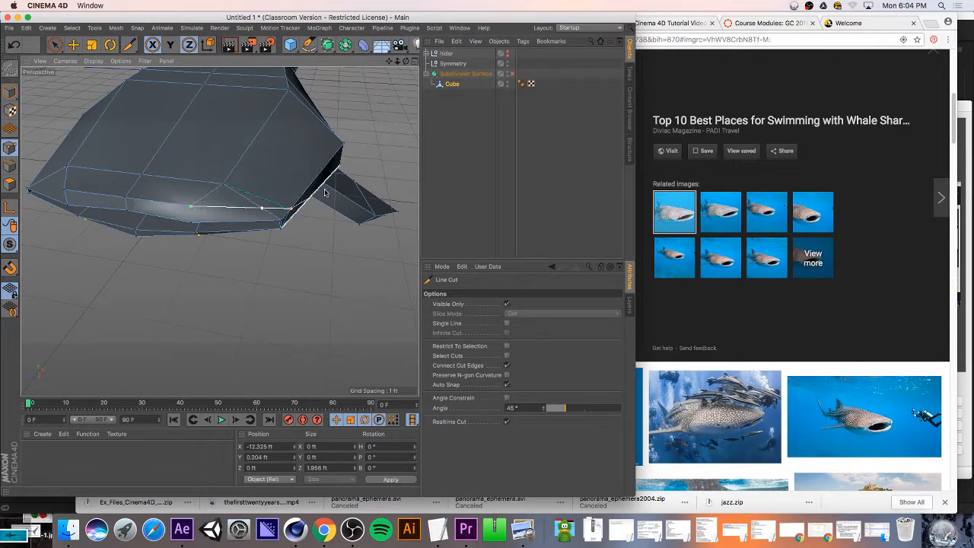
mouse_move(405, 61)
mouse_down()
mouse_move(390, 32)
mouse_move(404, 64)
mouse_up()
click(301, 235)
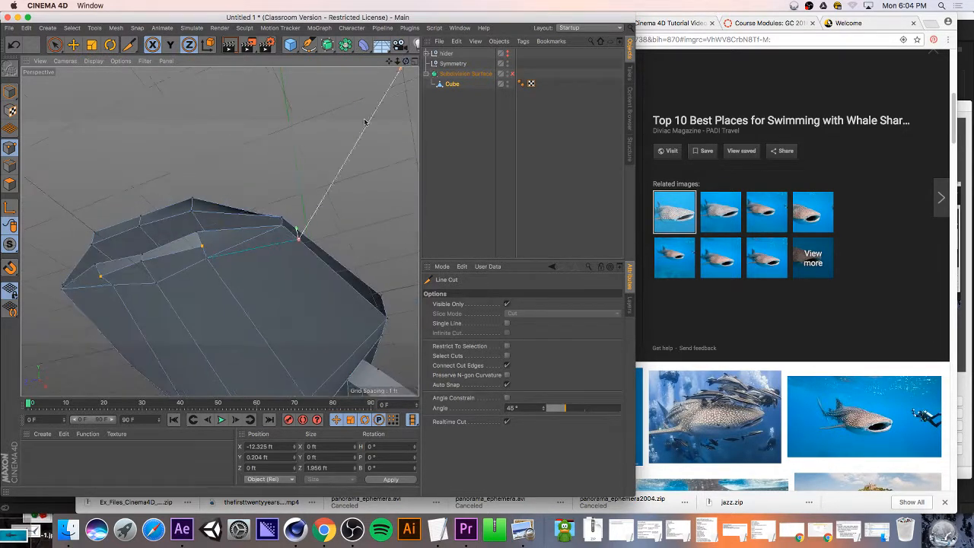
click(203, 247)
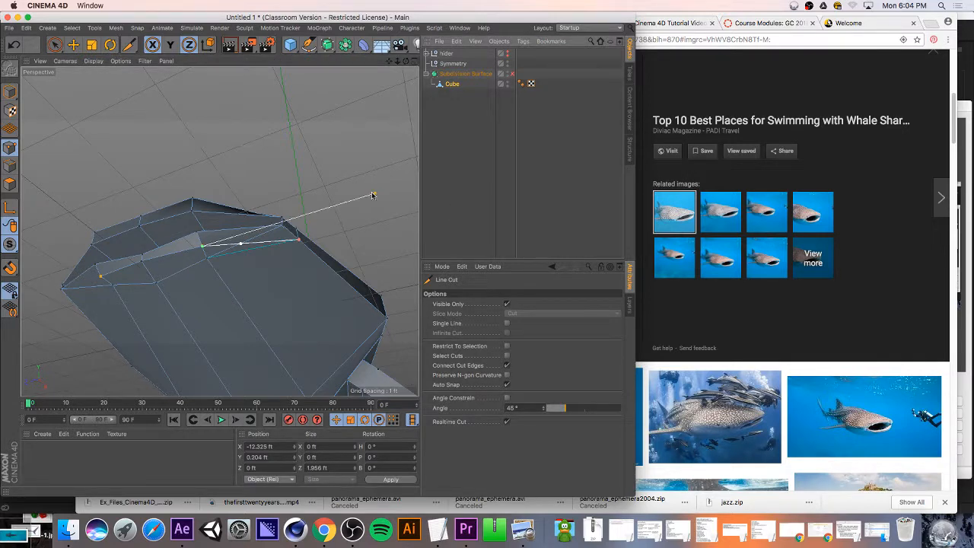
click(10, 94)
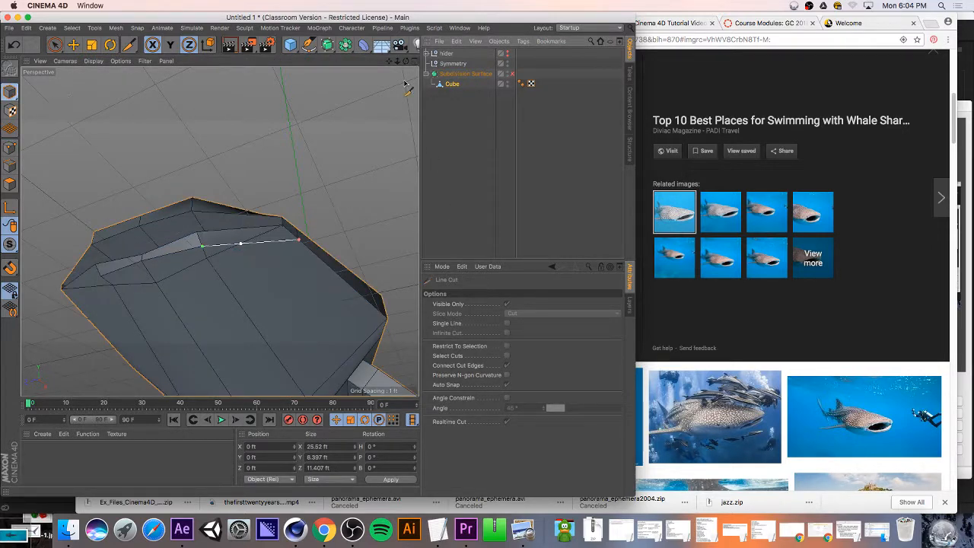
click(11, 183)
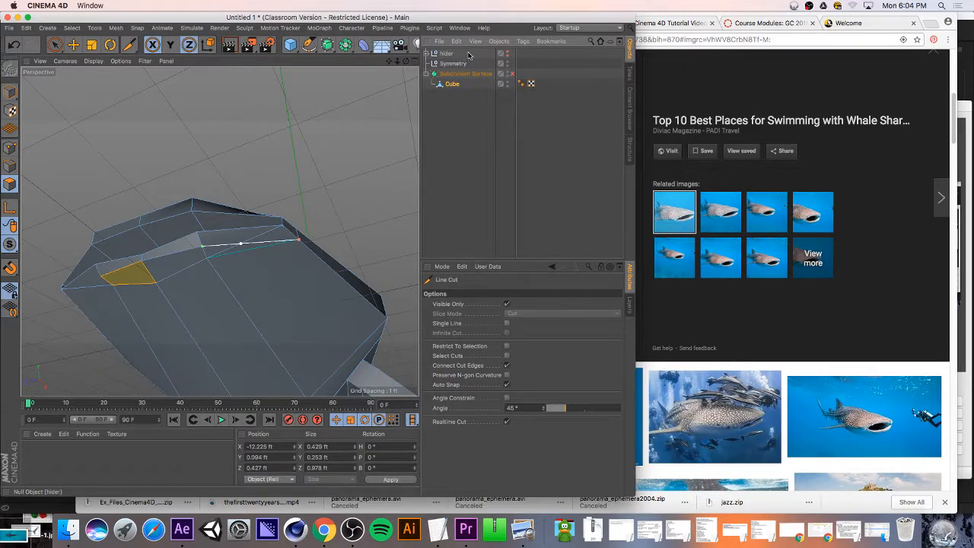
- Try extending the Line Cut from the lower lip to the upper snout corner and the mouth corner, then undo it
drag(406, 61, 346, 131)
alt+drag(219, 231, 222, 199)
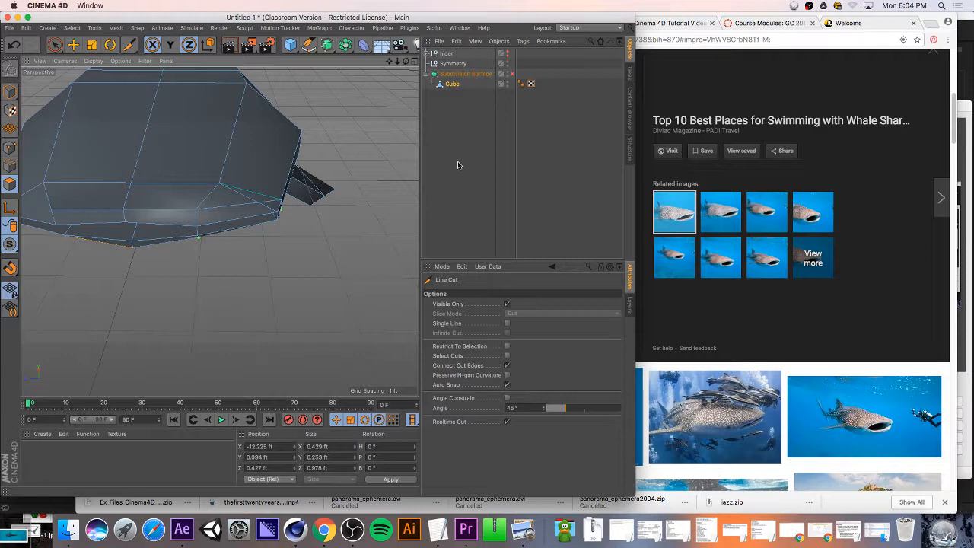
drag(406, 61, 219, 231)
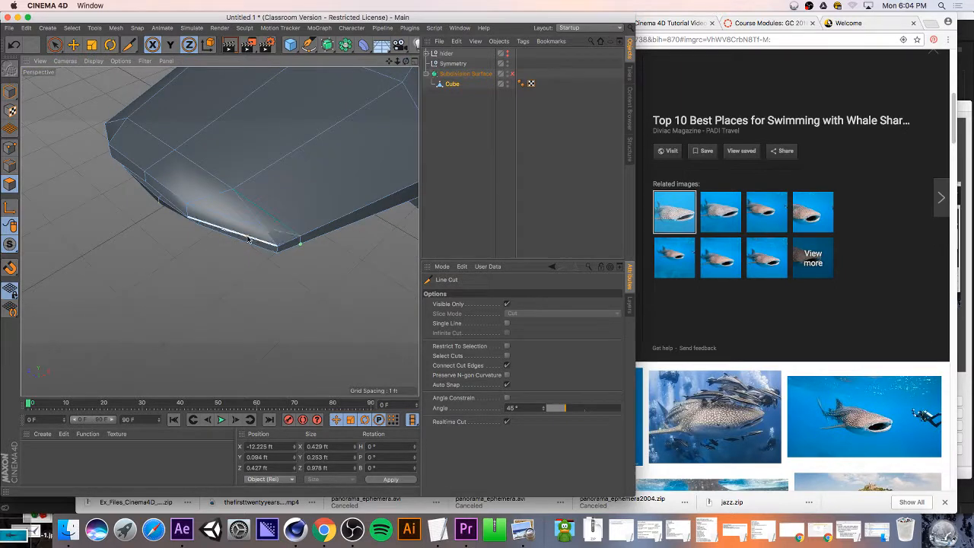
scroll(263, 227, up, 5)
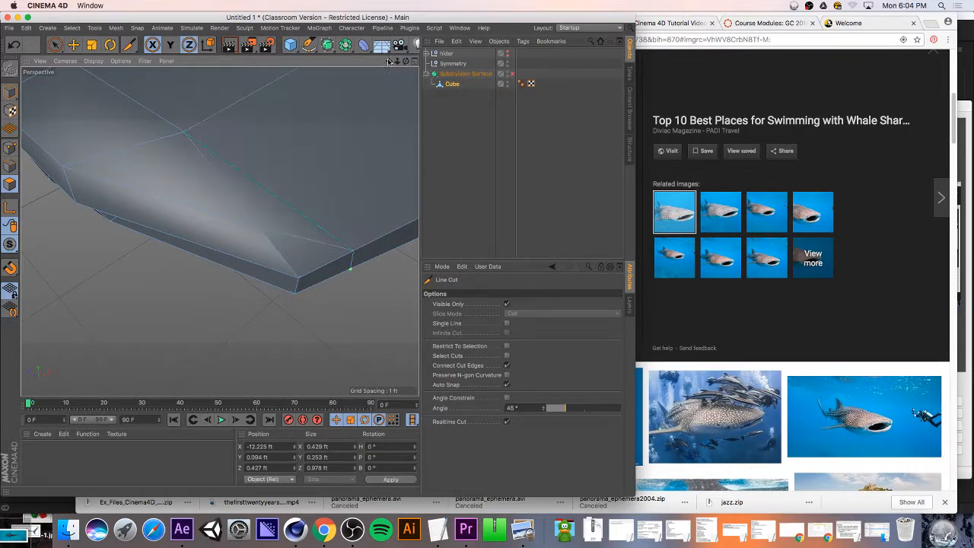
drag(402, 61, 310, 194)
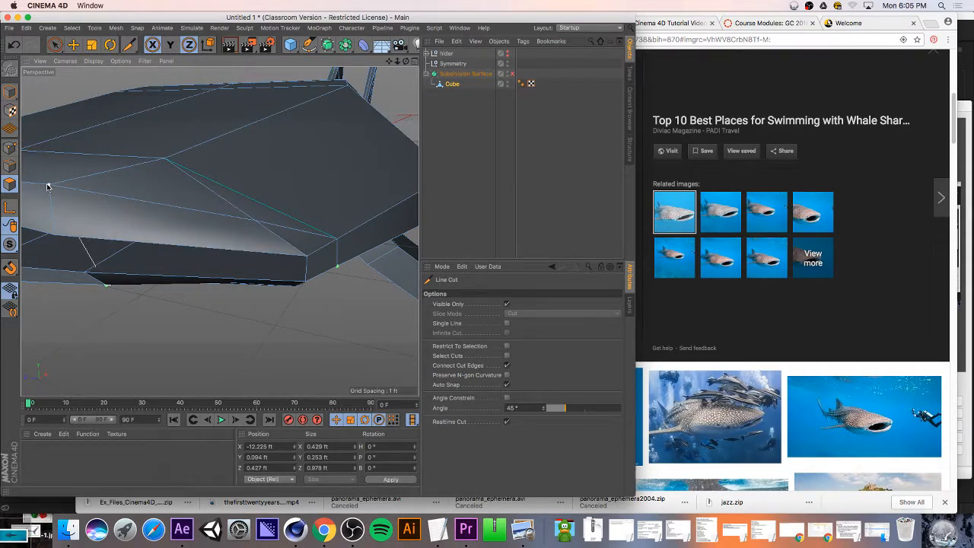
click(49, 186)
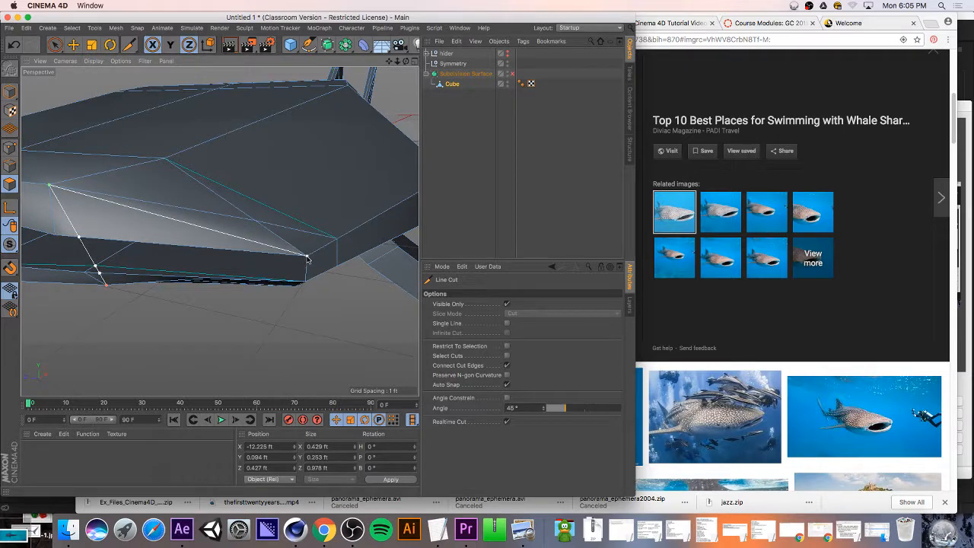
click(308, 259)
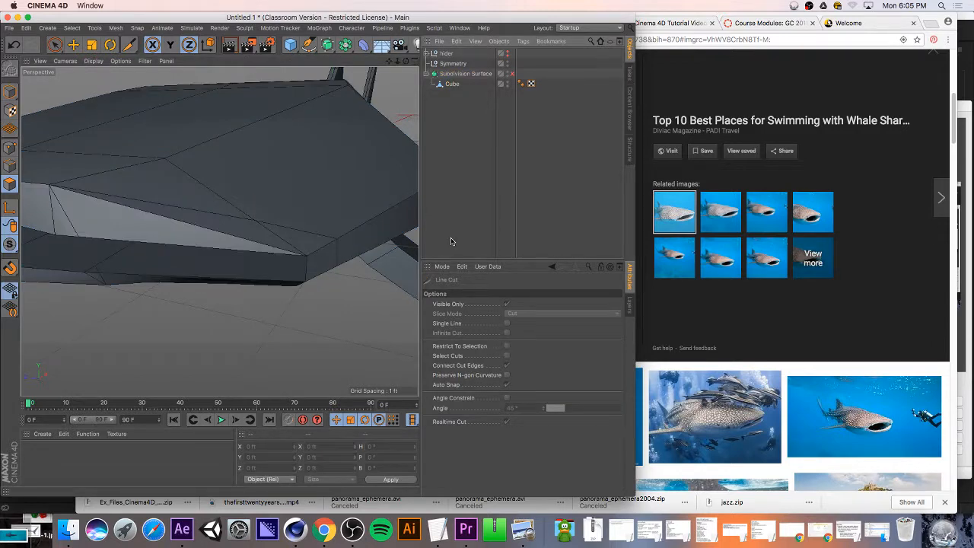
key(super+z)
key(super+z)
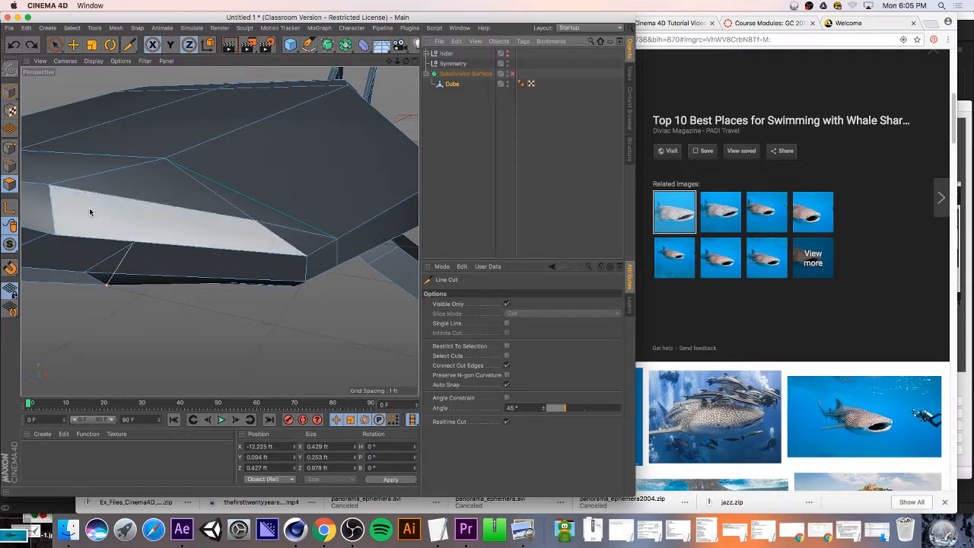
- Select the extra point on the snout's front edge and the upper lip's corner point, and merge them at the corner with Stitch and Sew
click(6, 149)
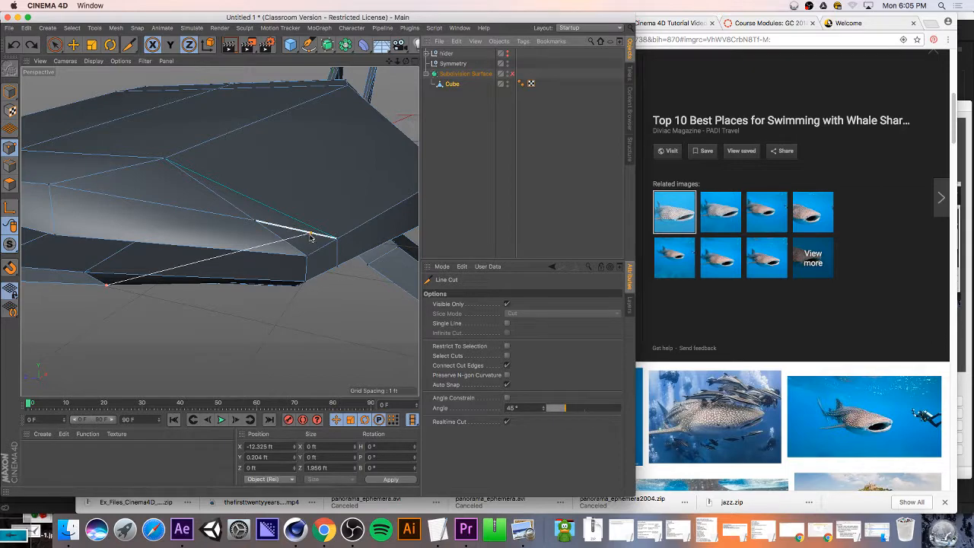
click(59, 47)
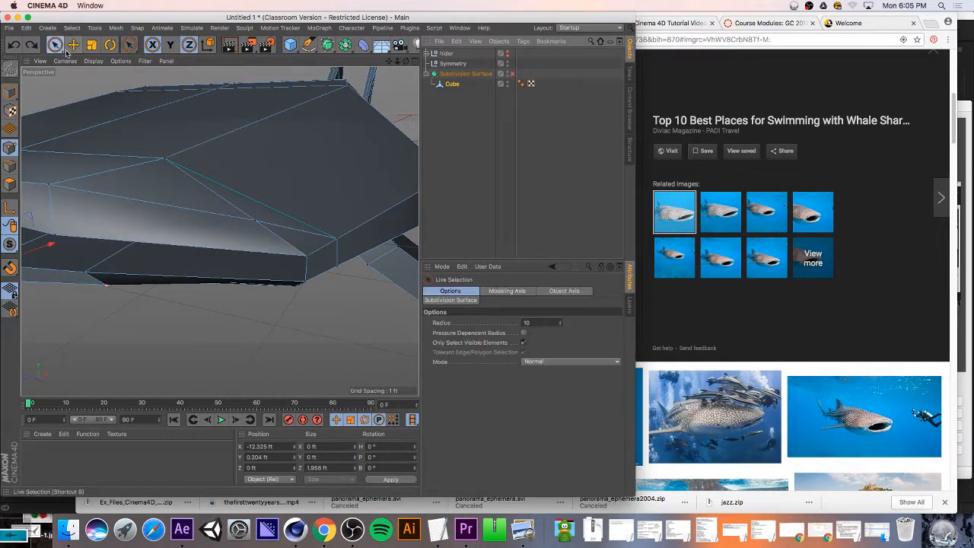
click(257, 218)
right_click(257, 220)
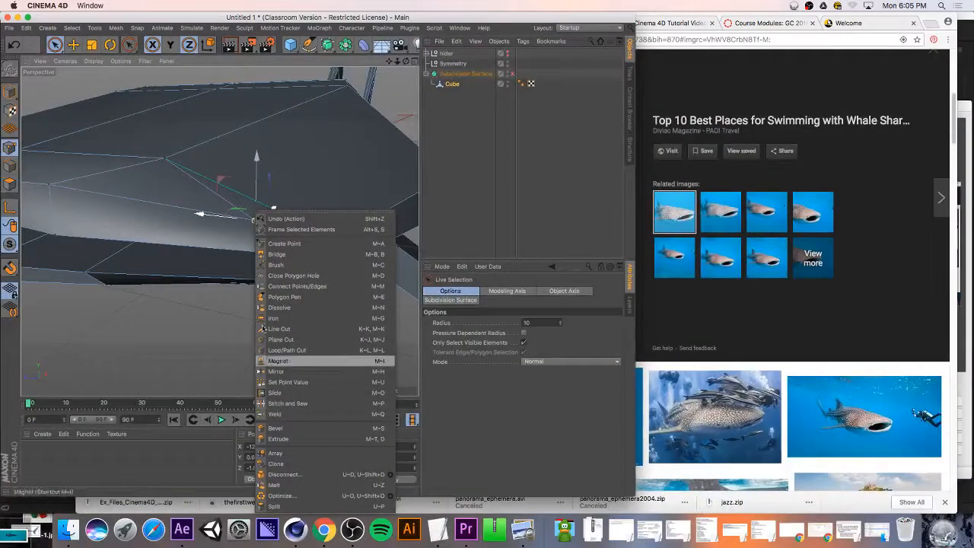
click(213, 105)
right_click(274, 221)
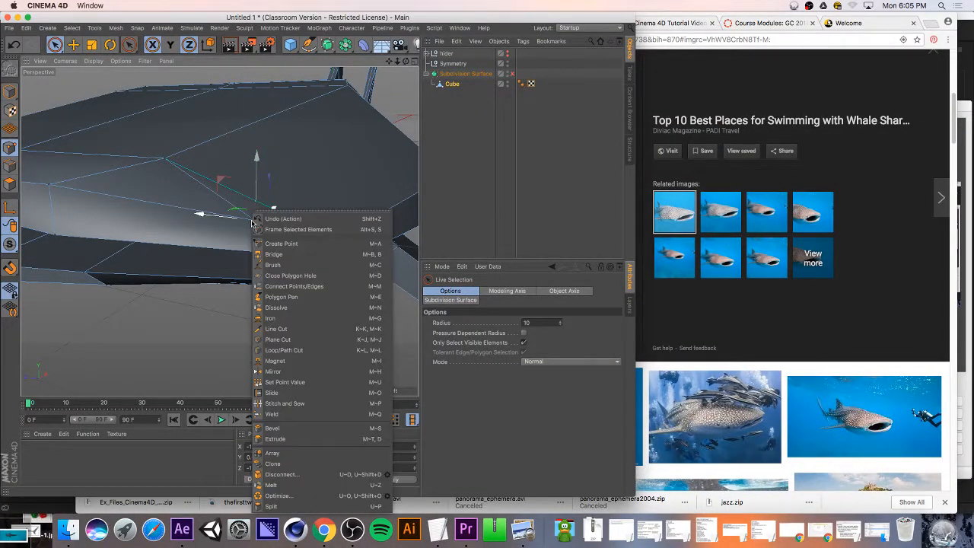
click(283, 408)
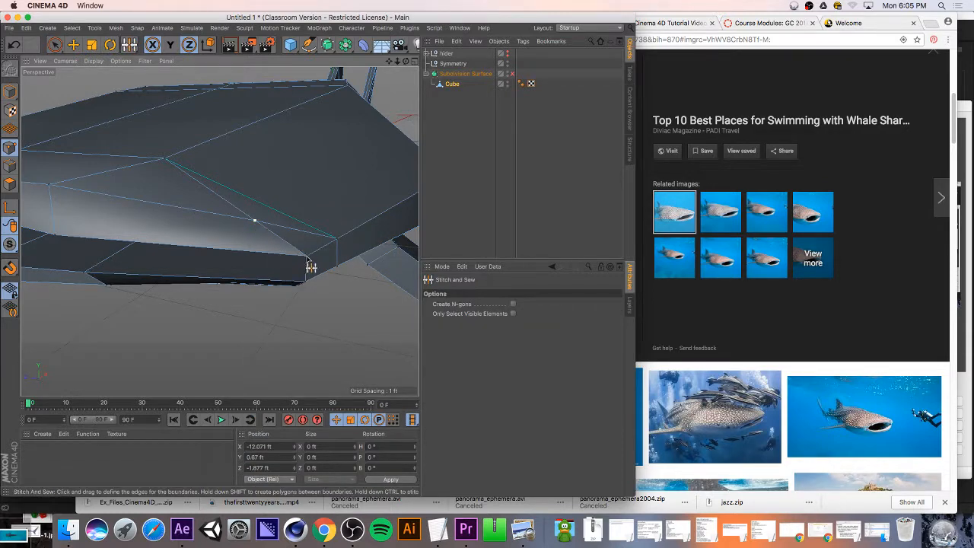
click(54, 44)
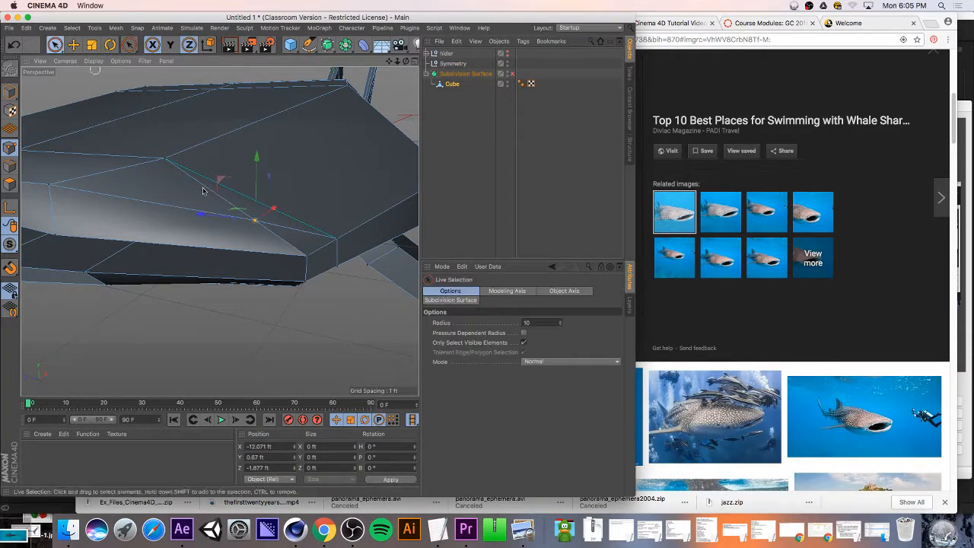
right_click(254, 219)
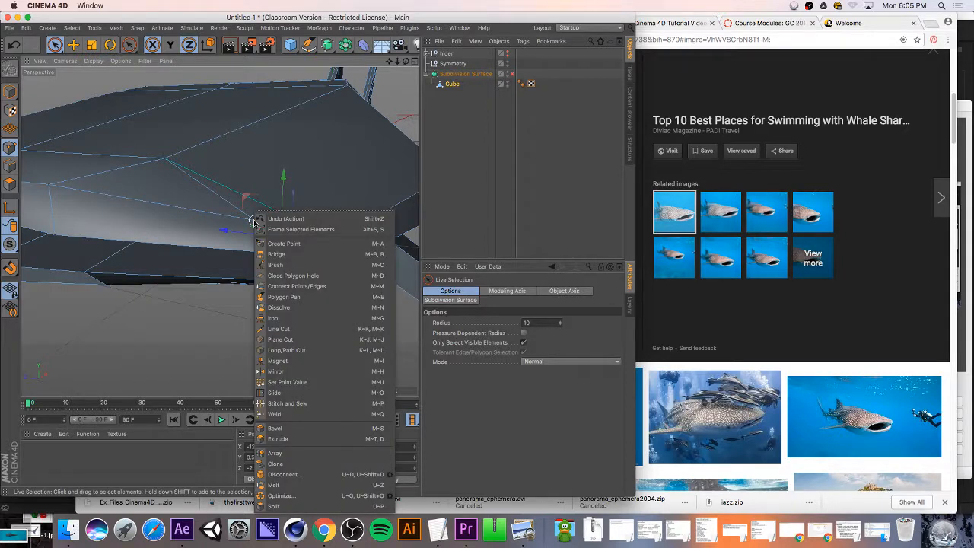
click(293, 403)
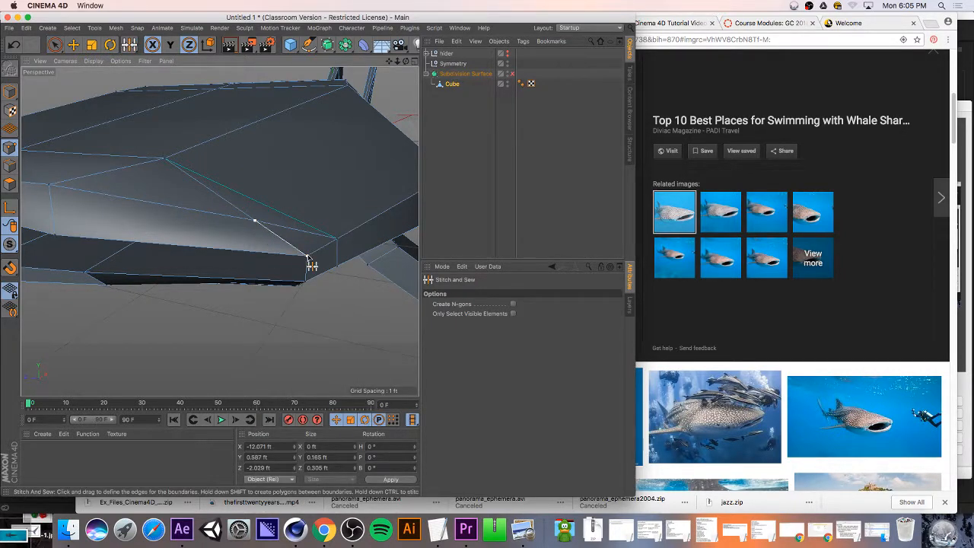
drag(307, 257, 308, 257)
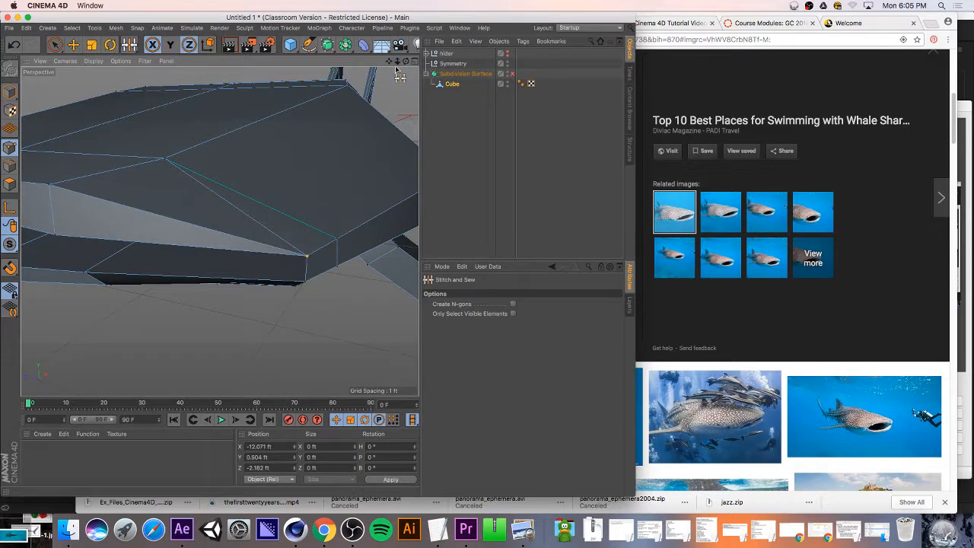
- Enable Single Line for the Line Cut and cut an edge between the upper snout's front corner and the next point behind the lip corner
drag(405, 61, 450, 64)
drag(405, 61, 406, 53)
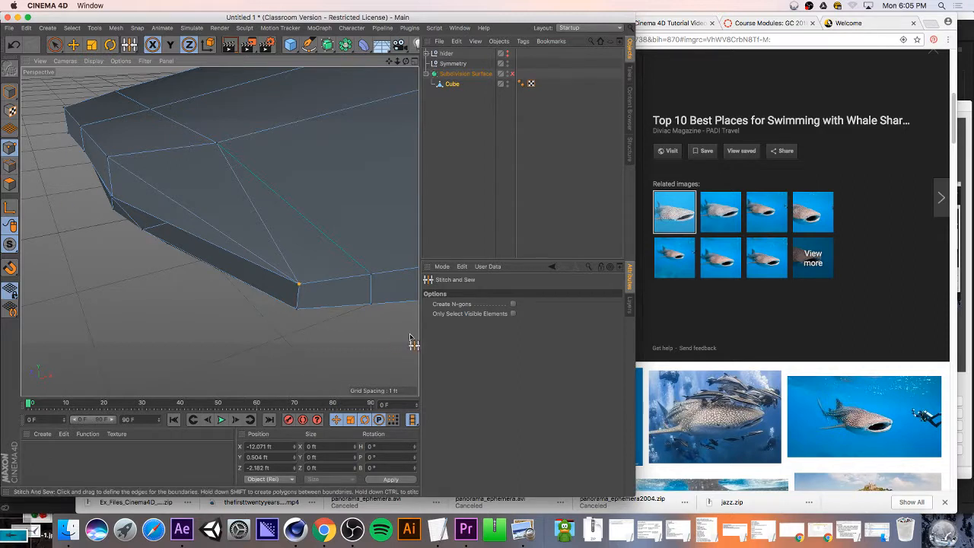
key(k)
key(k)
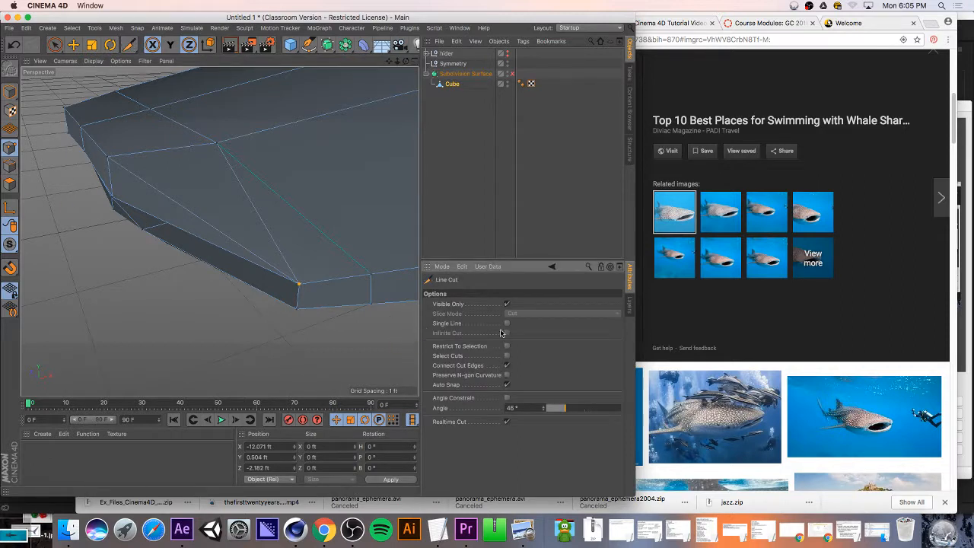
click(507, 323)
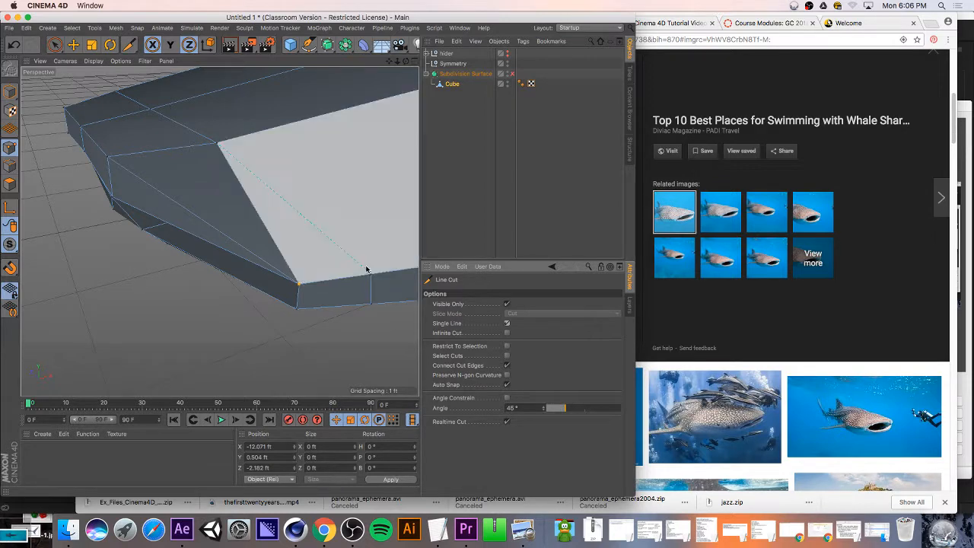
click(218, 144)
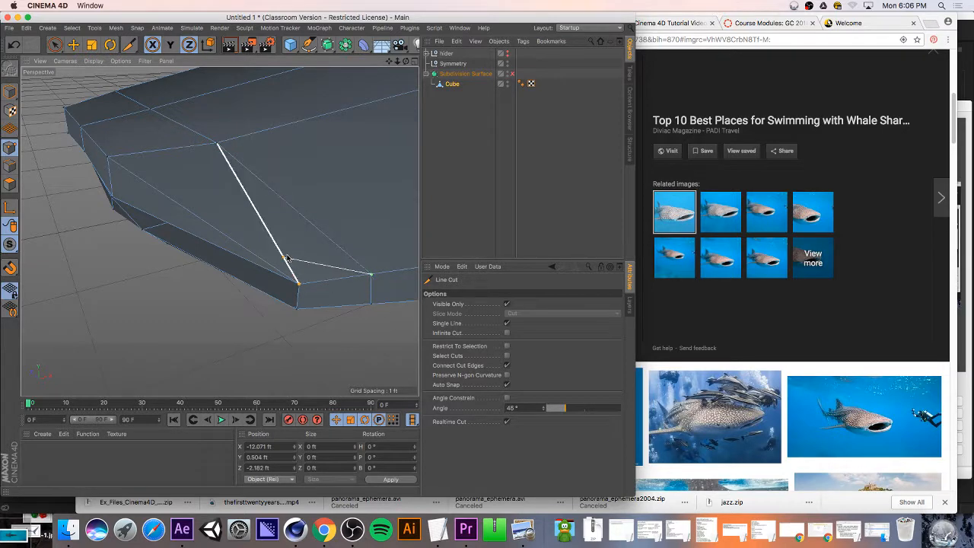
- Dissolve the diagonal edge running from the upper snout's front corner to the upper lip's corner point
click(54, 44)
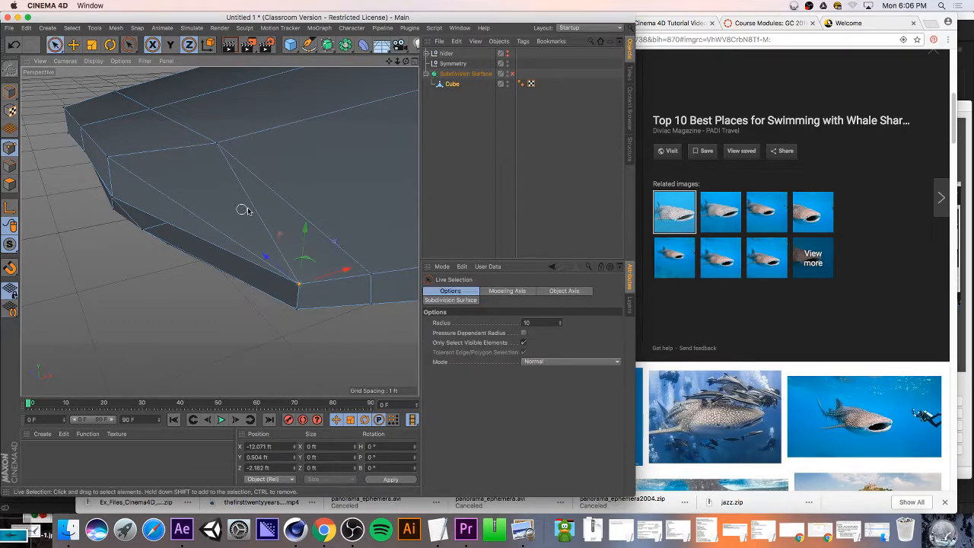
click(9, 166)
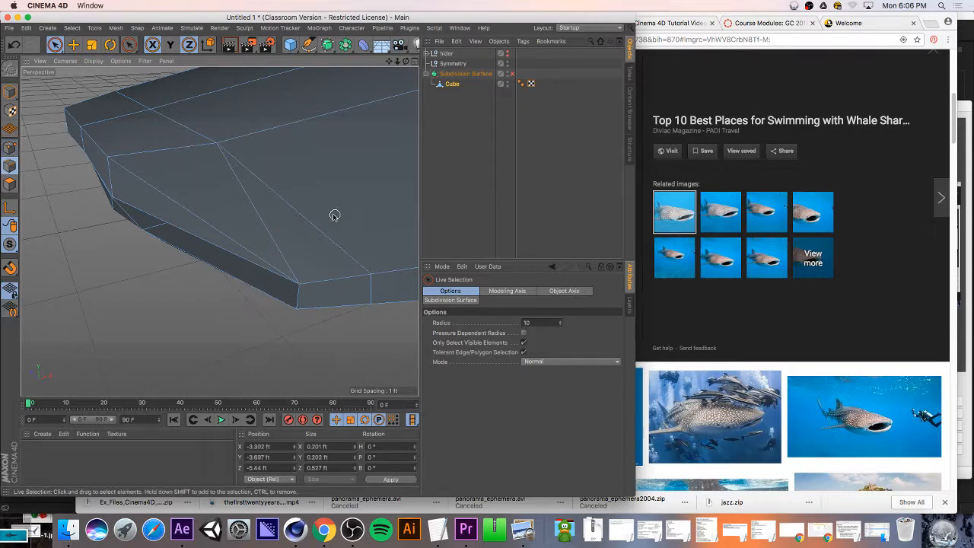
click(259, 213)
right_click(259, 213)
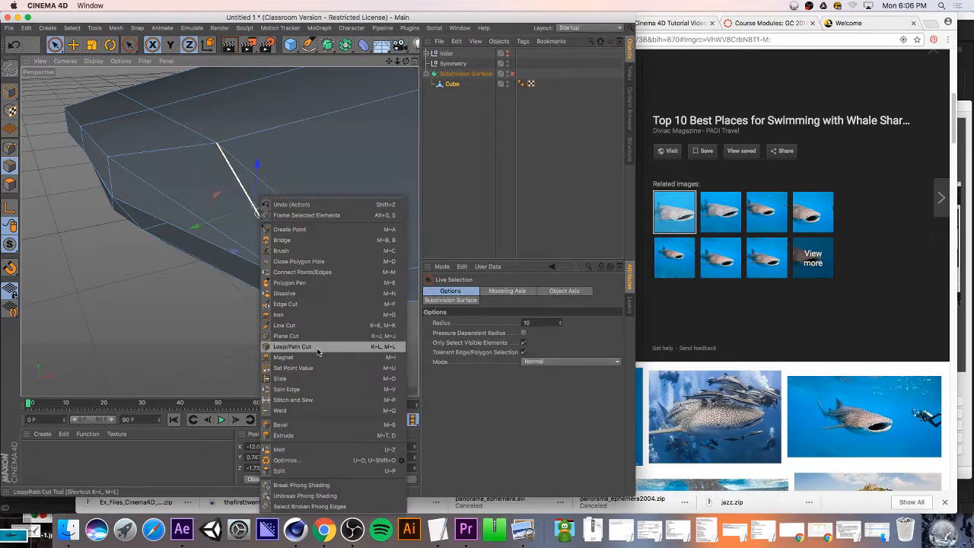
click(302, 293)
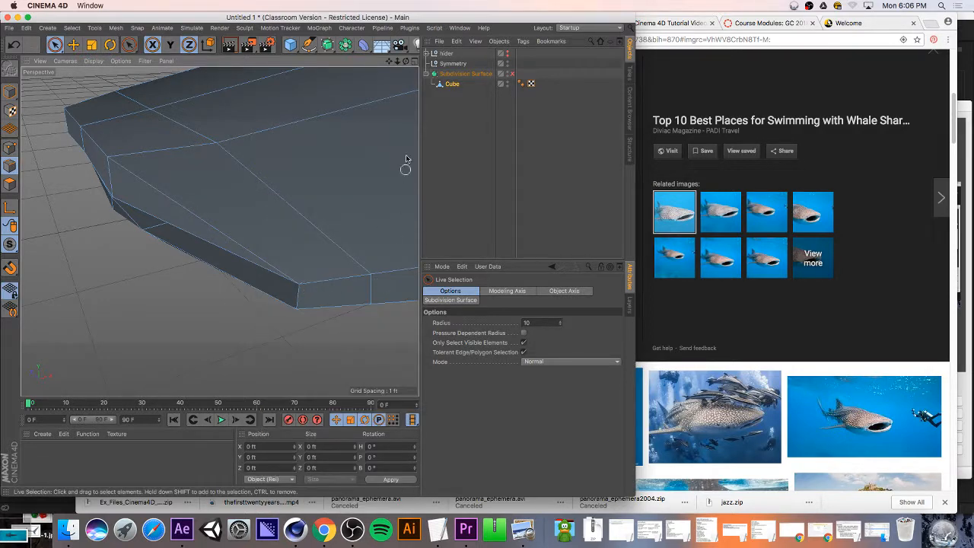
- Line-cut an edge across the snout's underside from the inner point to the outer point behind the lip corner
drag(405, 62, 183, 187)
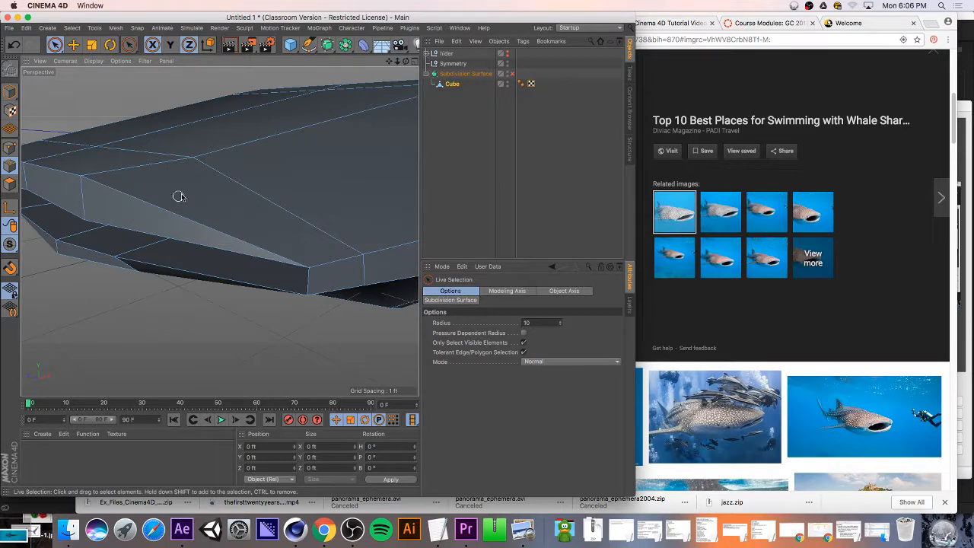
scroll(315, 271, up, 5)
scroll(313, 273, down, 8)
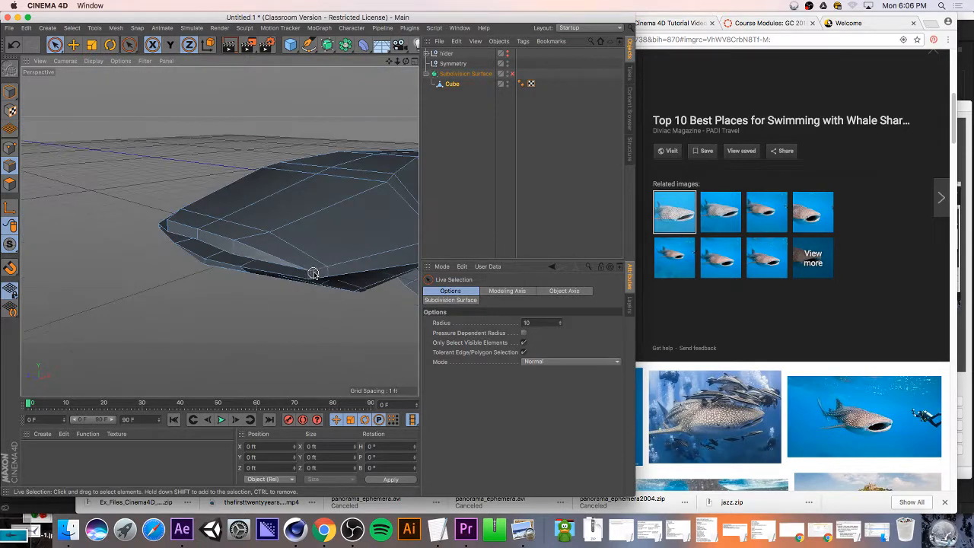
scroll(313, 273, up, 4)
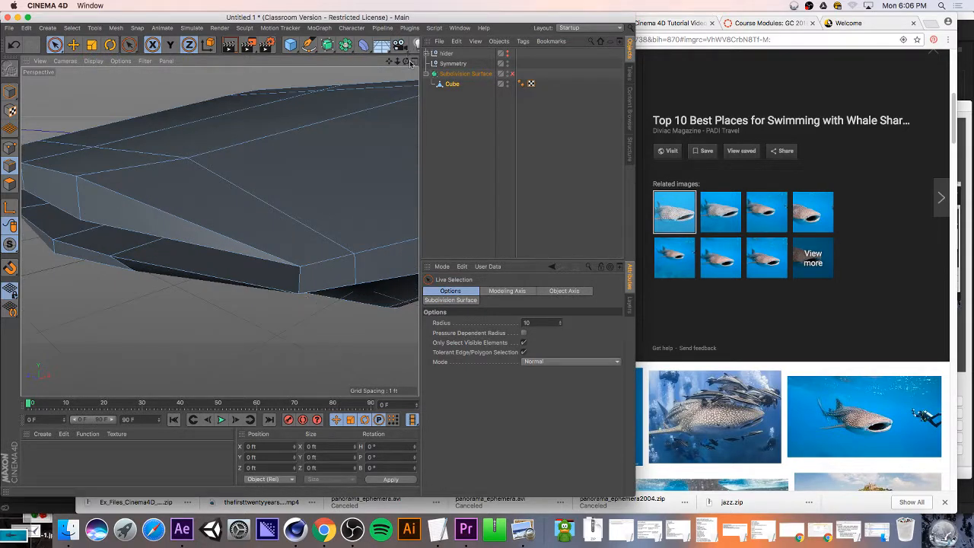
drag(408, 61, 411, 129)
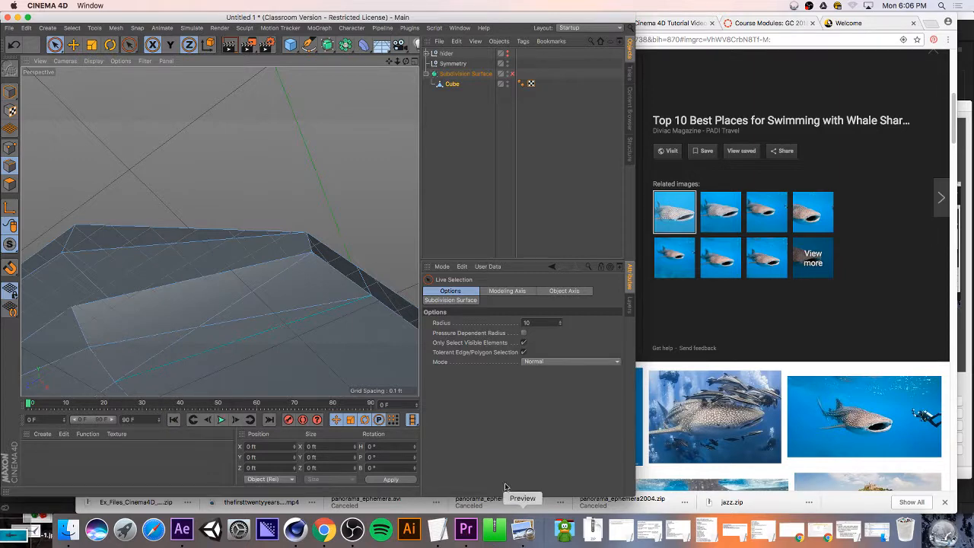
click(10, 147)
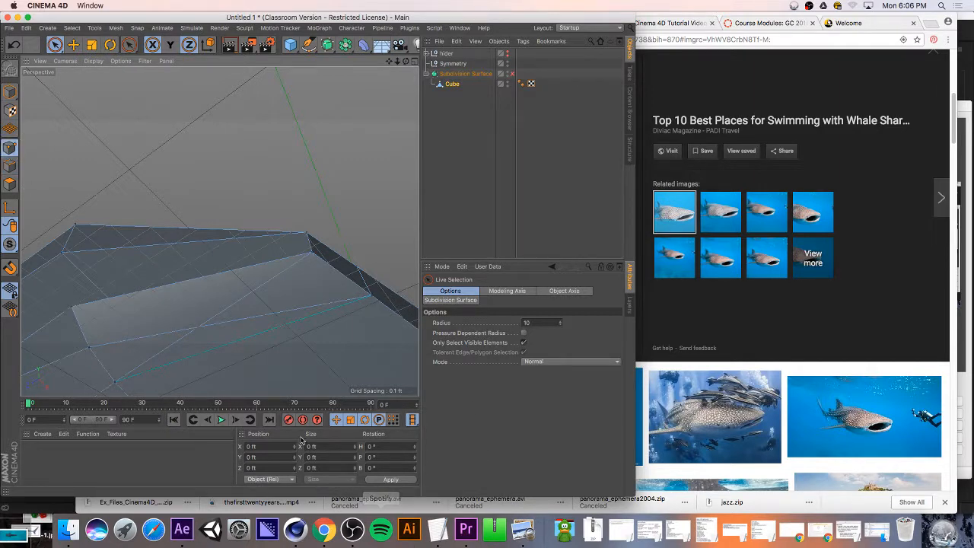
click(115, 382)
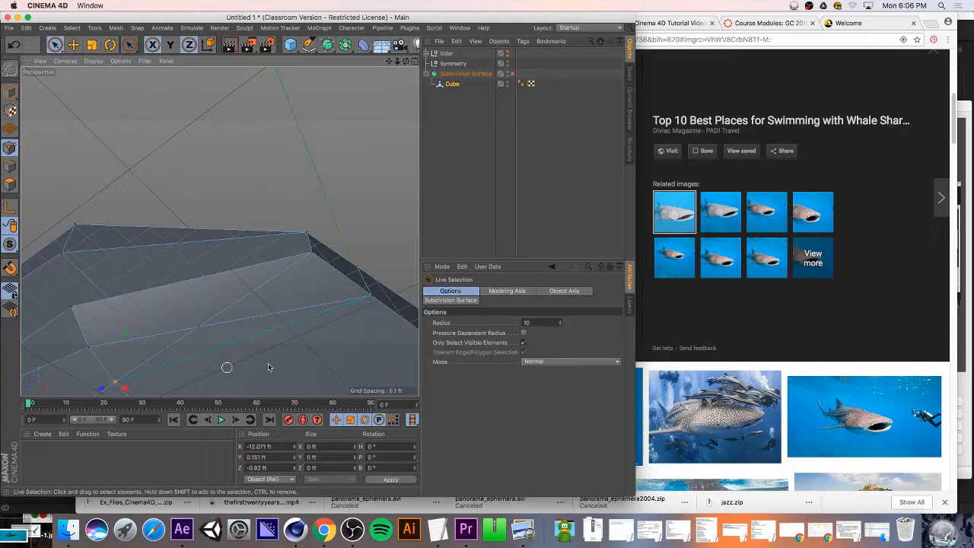
click(102, 382)
key(k)
key(k)
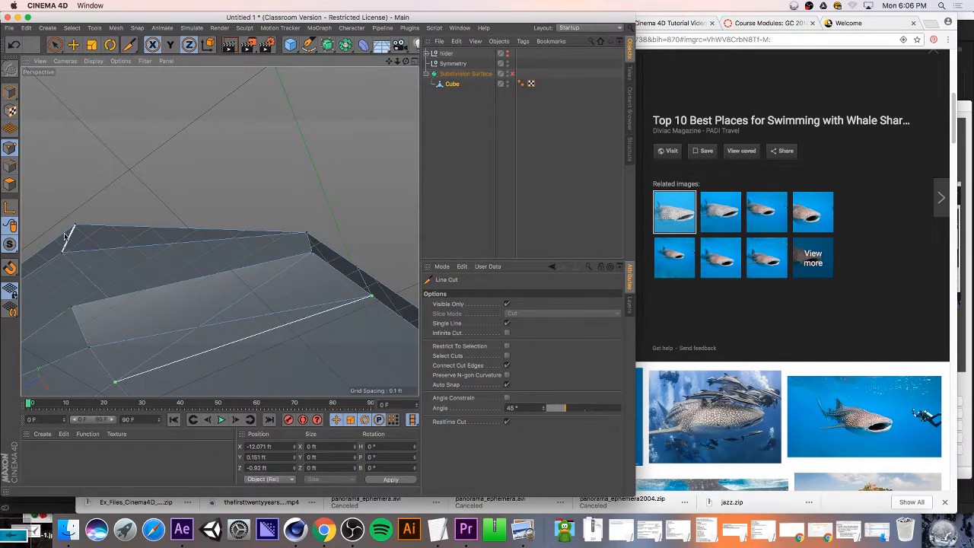
click(10, 167)
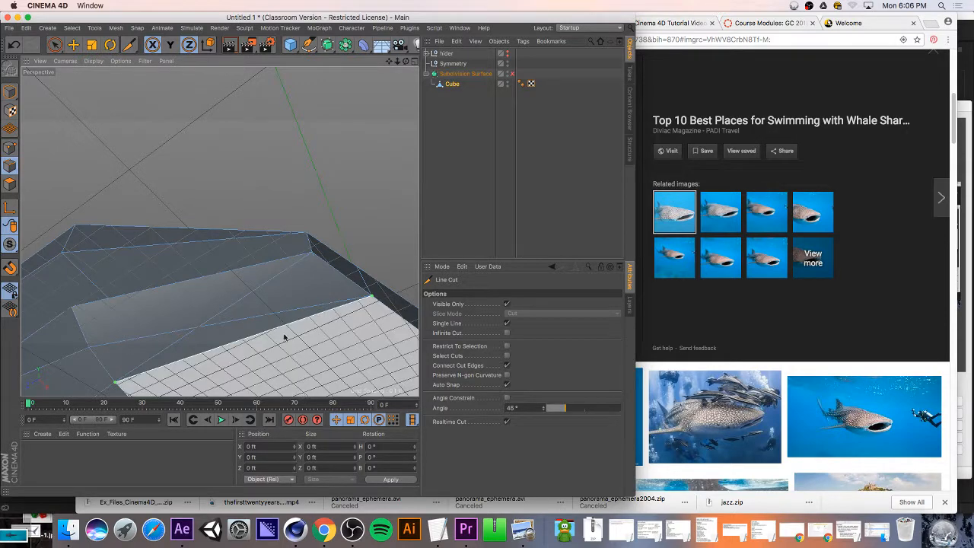
click(259, 316)
key(super+z)
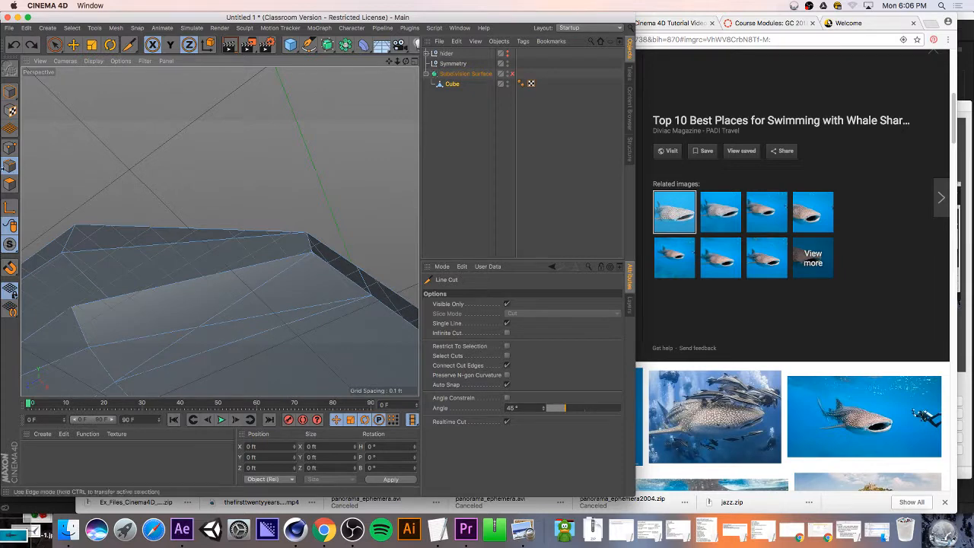
- Select the extra midpoint on the snout's underside and merge it into the outer point behind the lip corner with Stitch and Sew
click(9, 149)
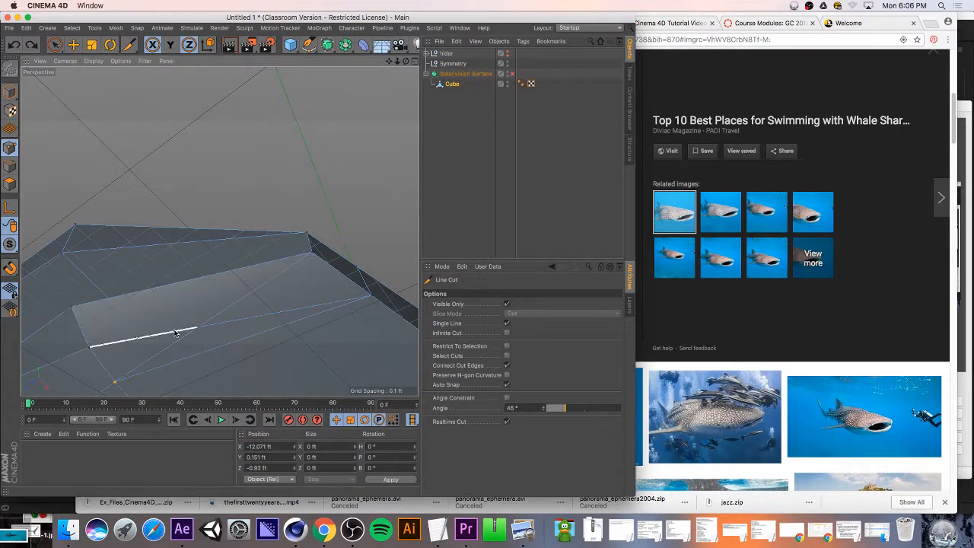
key(space)
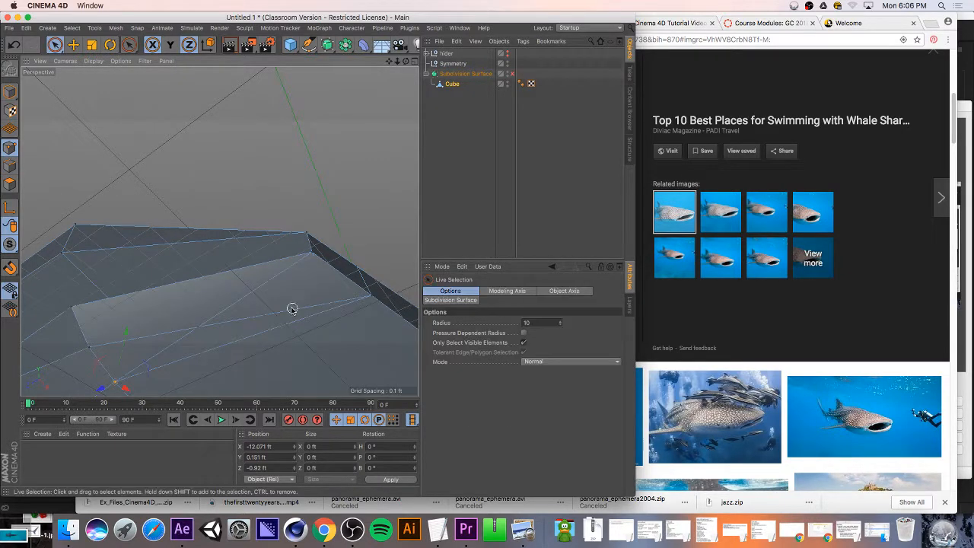
click(199, 325)
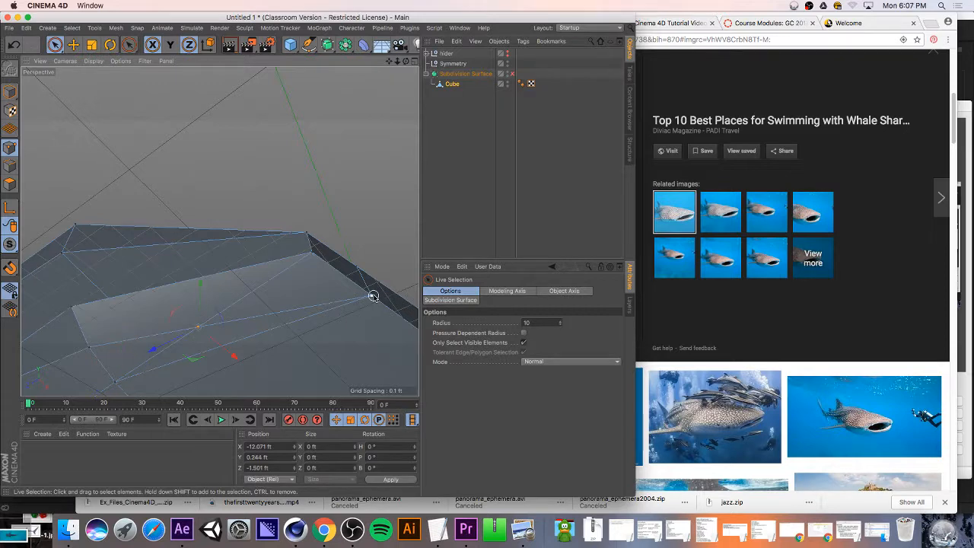
right_click(308, 307)
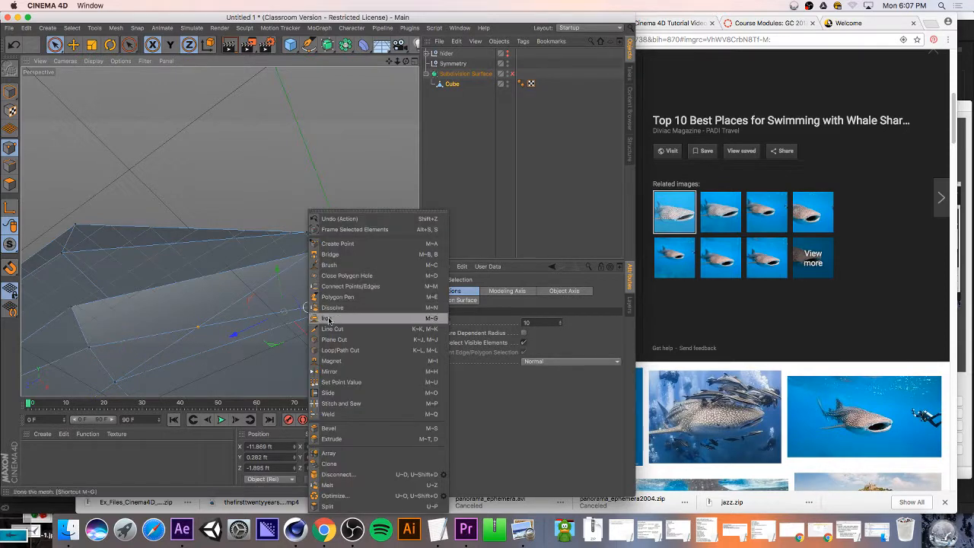
click(340, 404)
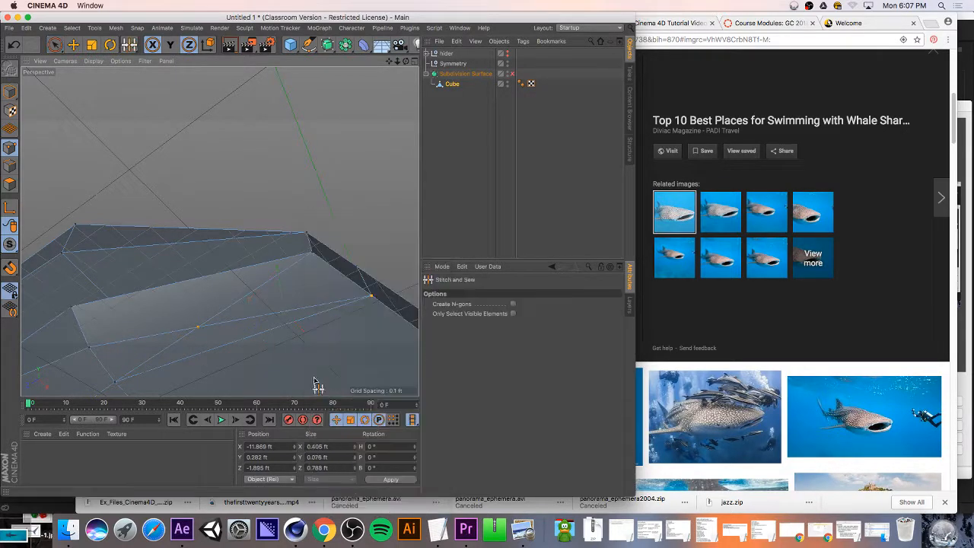
drag(377, 304, 374, 309)
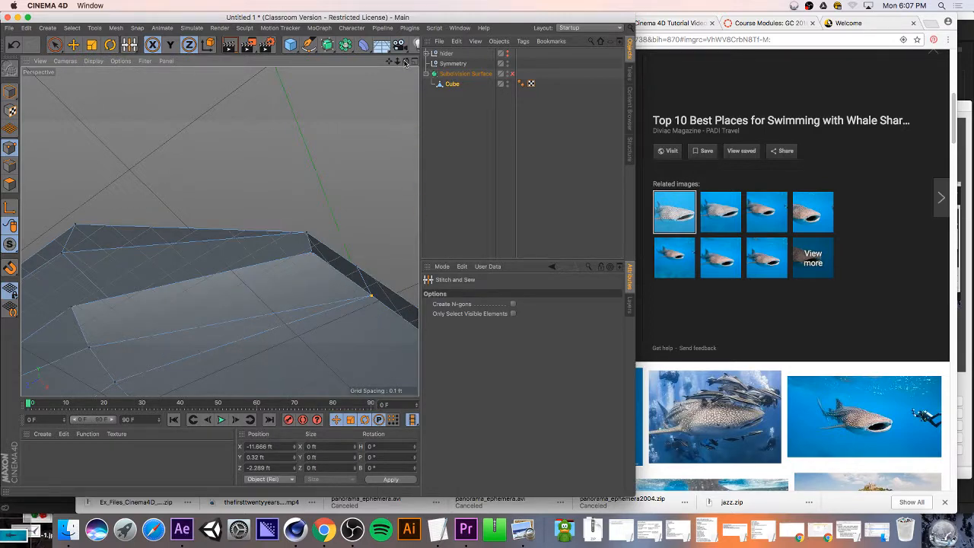
drag(406, 60, 219, 232)
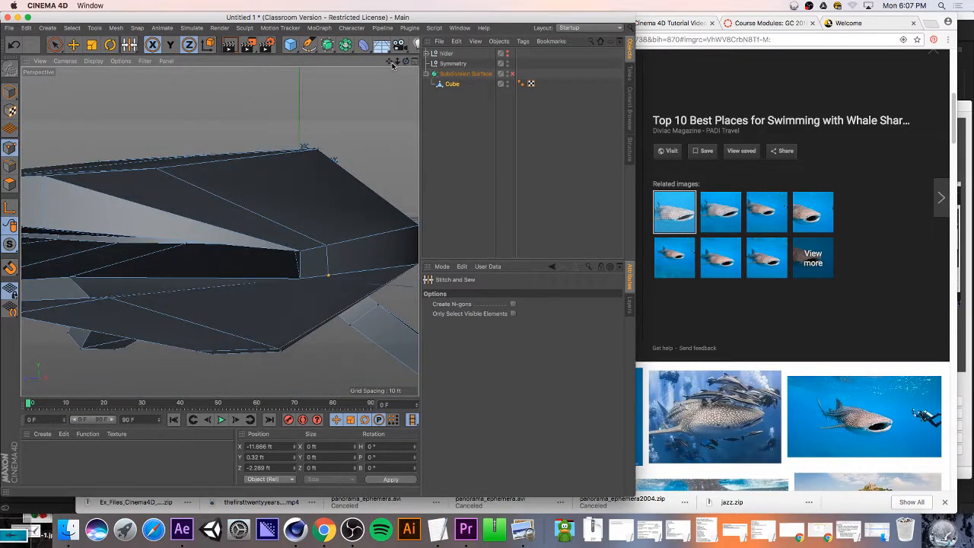
drag(392, 62, 219, 231)
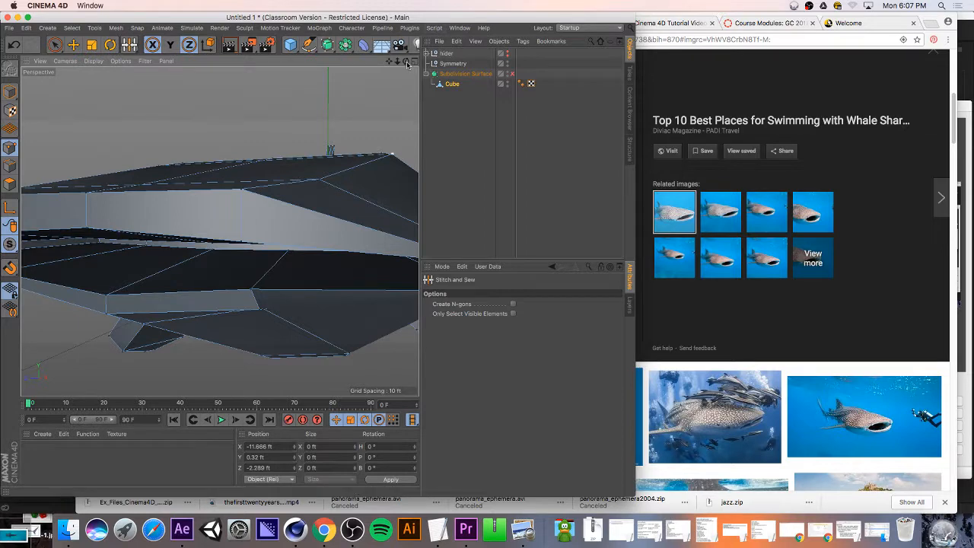
drag(407, 64, 387, 65)
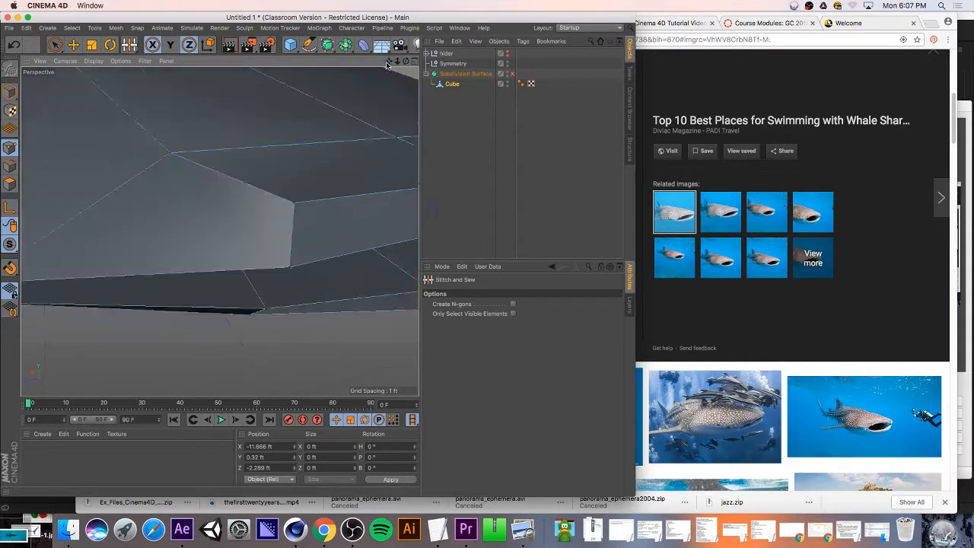
- Line-cut from the upper snout's front corner to just behind the lip corner, then continue down the lip wall and across the underside
alt+drag(219, 231, 219, 232)
scroll(92, 242, down, 5)
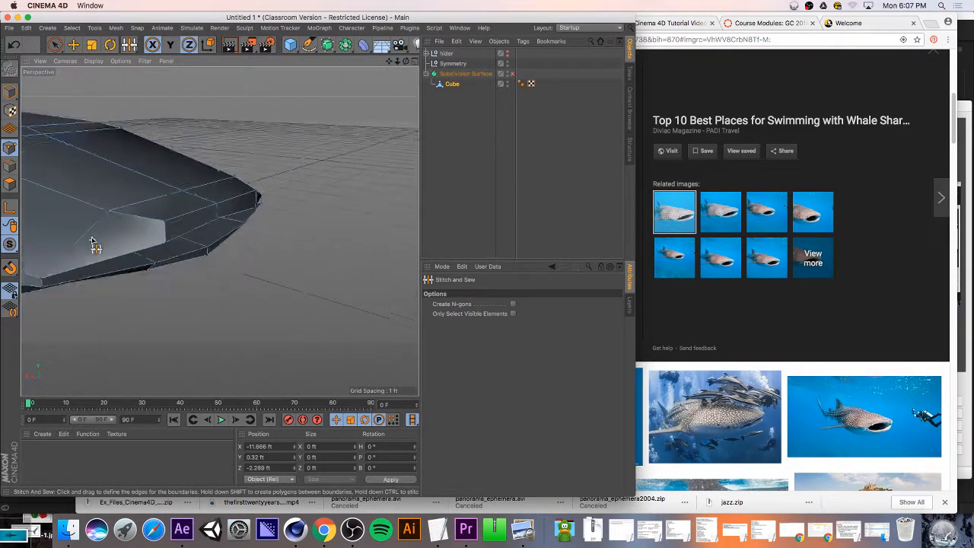
scroll(120, 240, down, 2)
drag(405, 62, 219, 232)
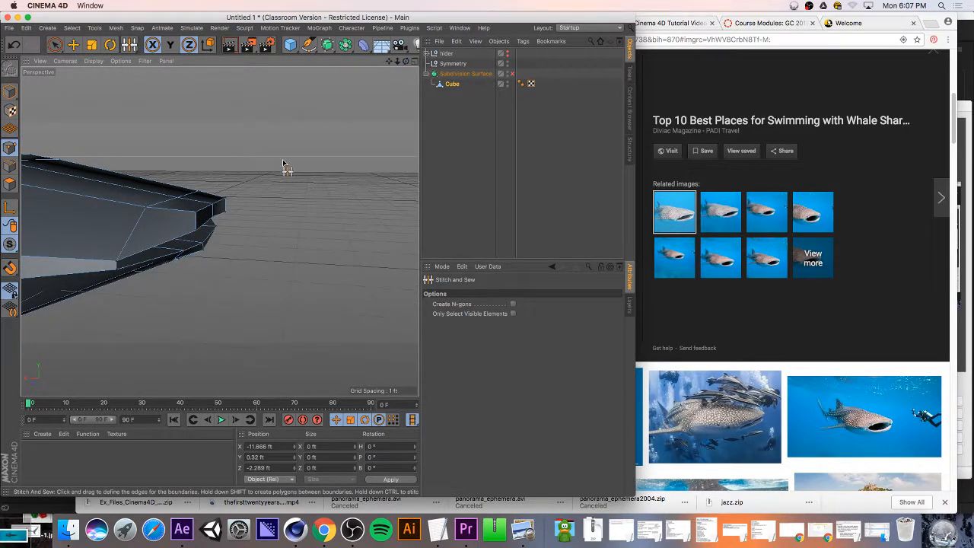
drag(407, 61, 219, 231)
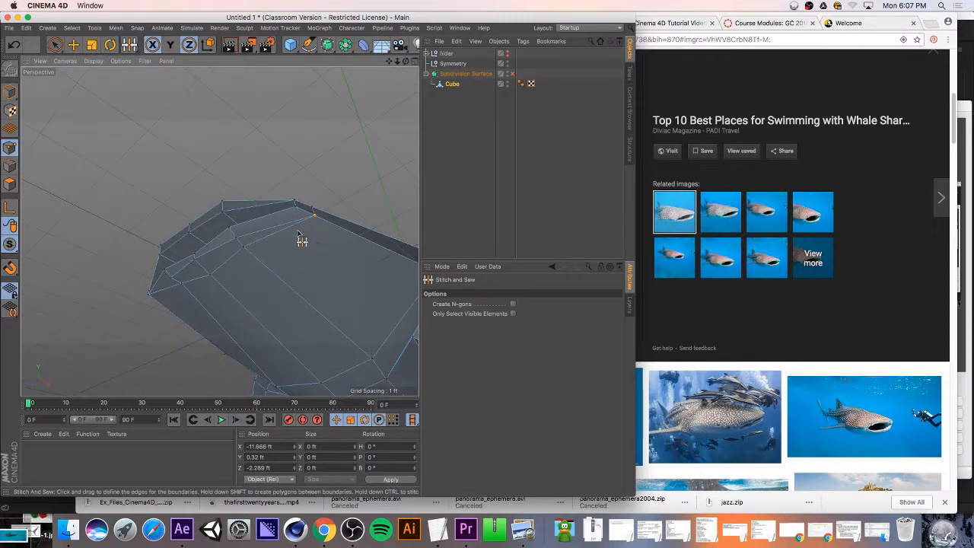
drag(405, 60, 297, 112)
key(k)
key(k)
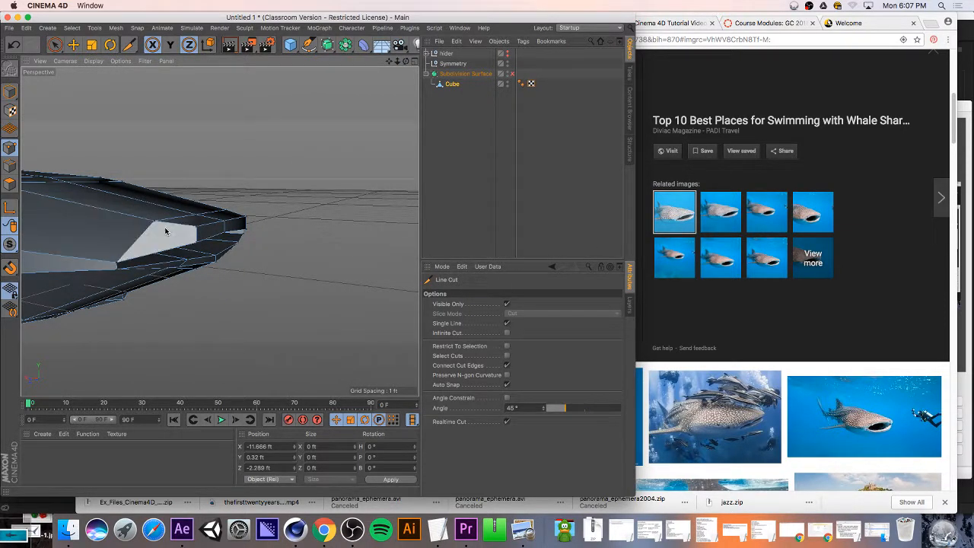
click(196, 229)
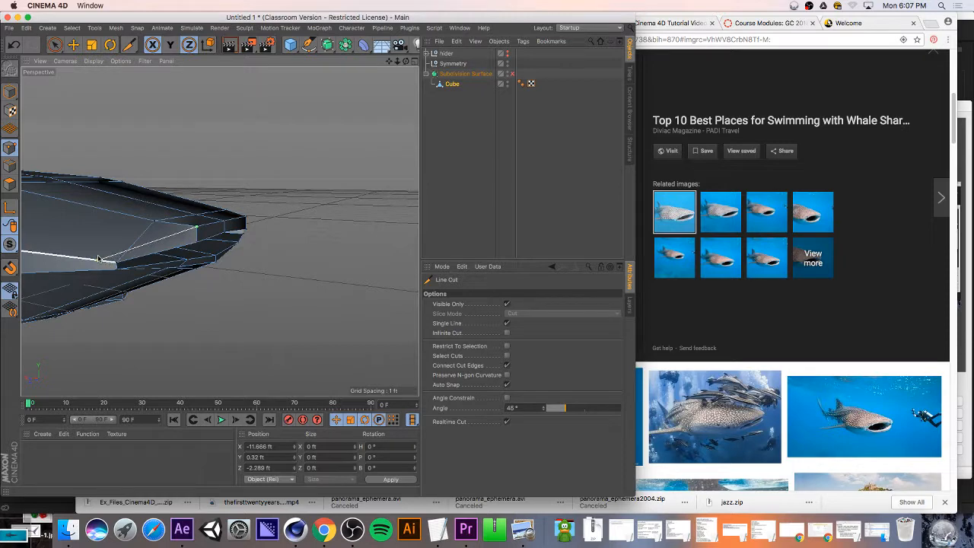
click(98, 263)
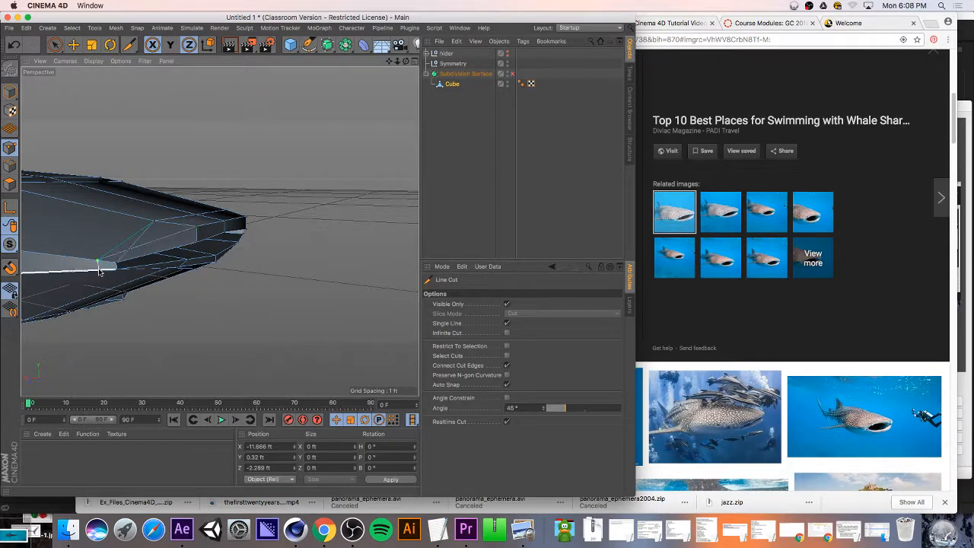
drag(407, 62, 373, 102)
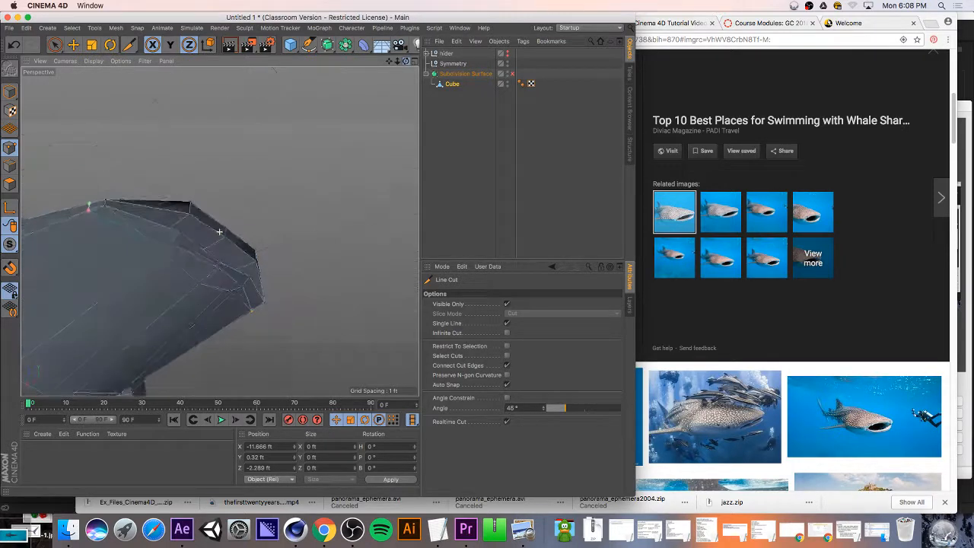
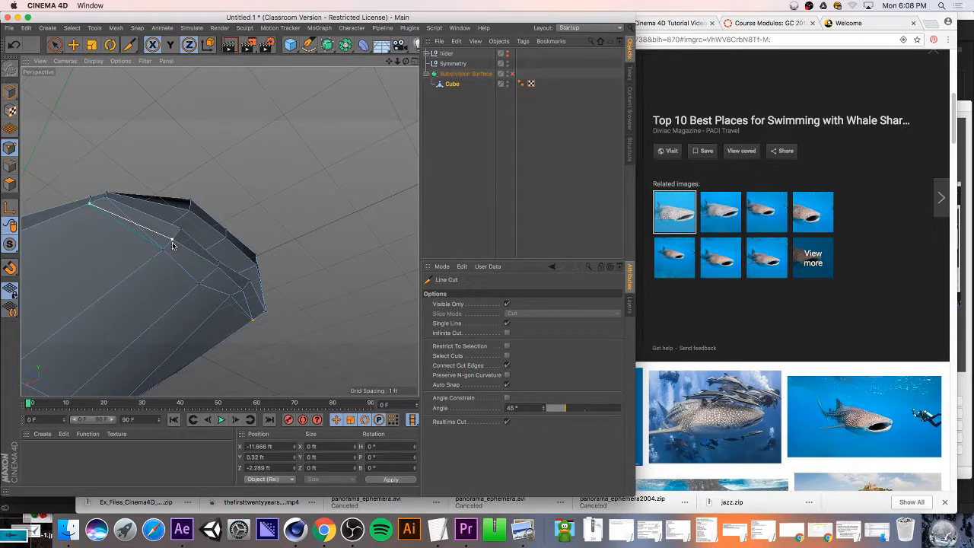
scroll(91, 220, up, 5)
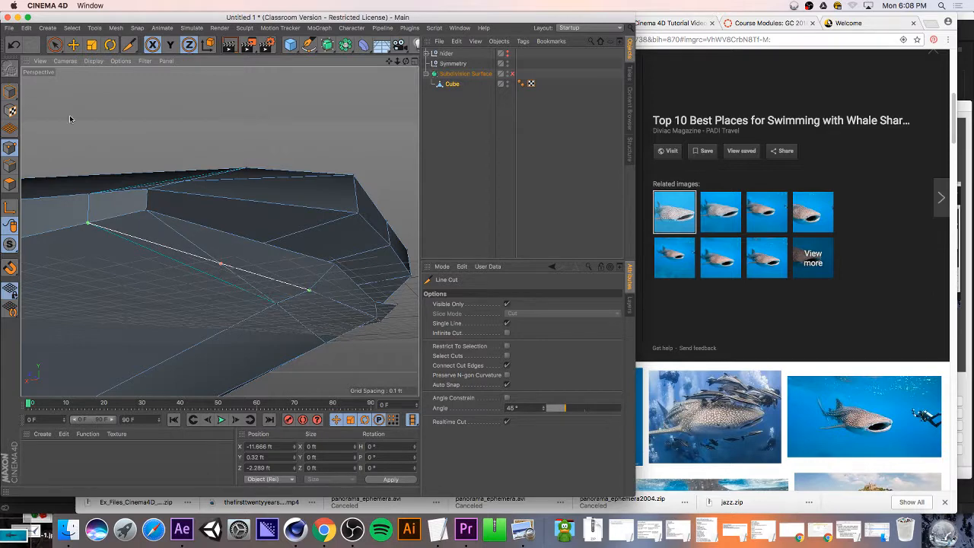
- Select the extra midpoint on the underside and merge it into the lip-edge point behind the mouth corner with Stitch and Sew
click(17, 147)
click(55, 44)
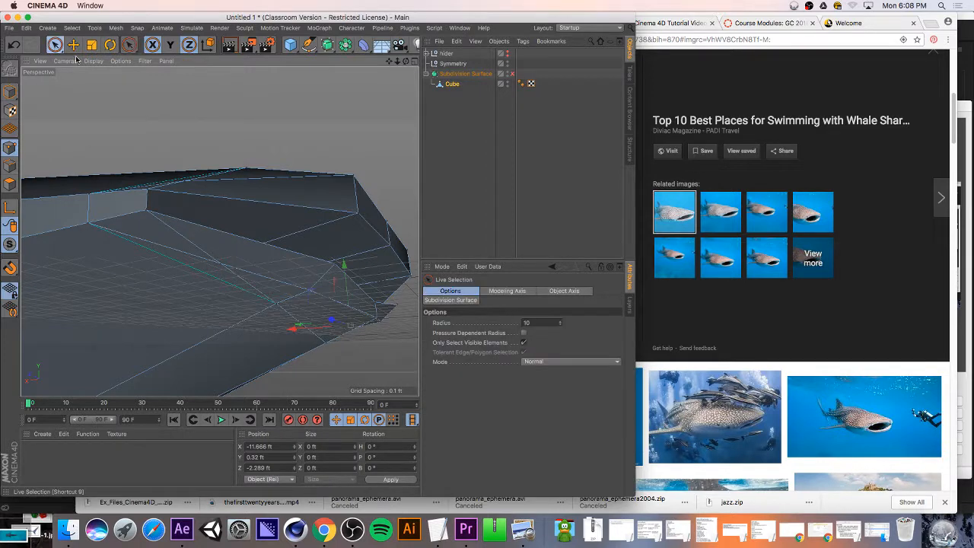
click(223, 266)
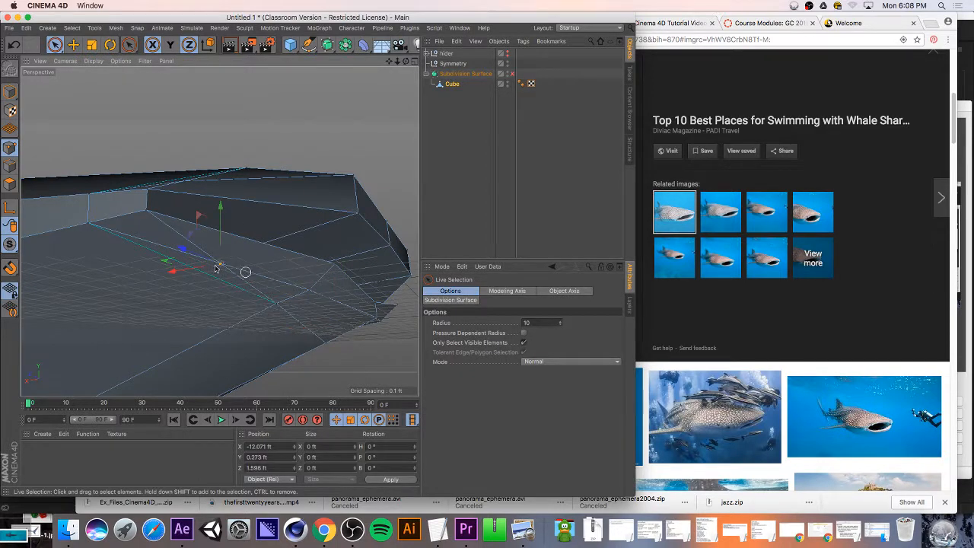
shift+click(88, 225)
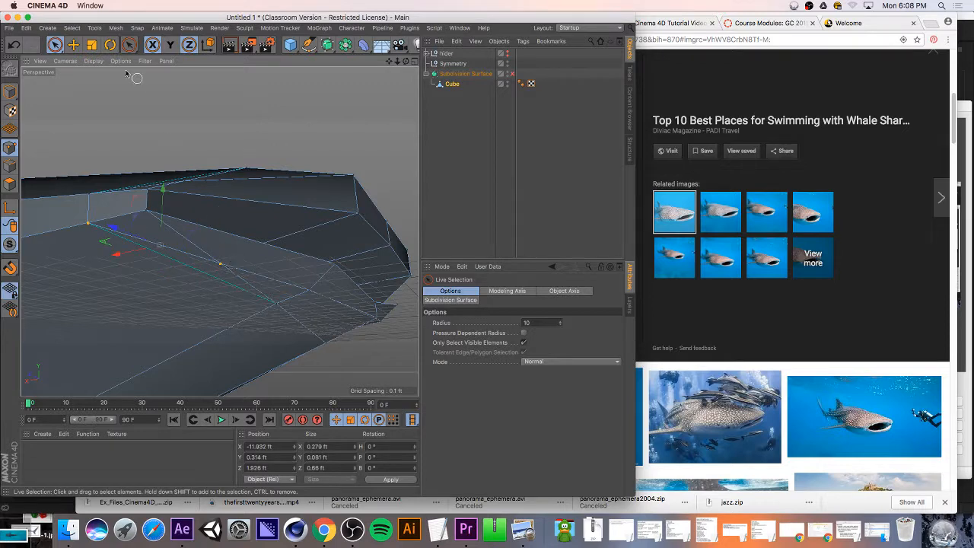
drag(134, 47, 177, 99)
drag(228, 258, 217, 264)
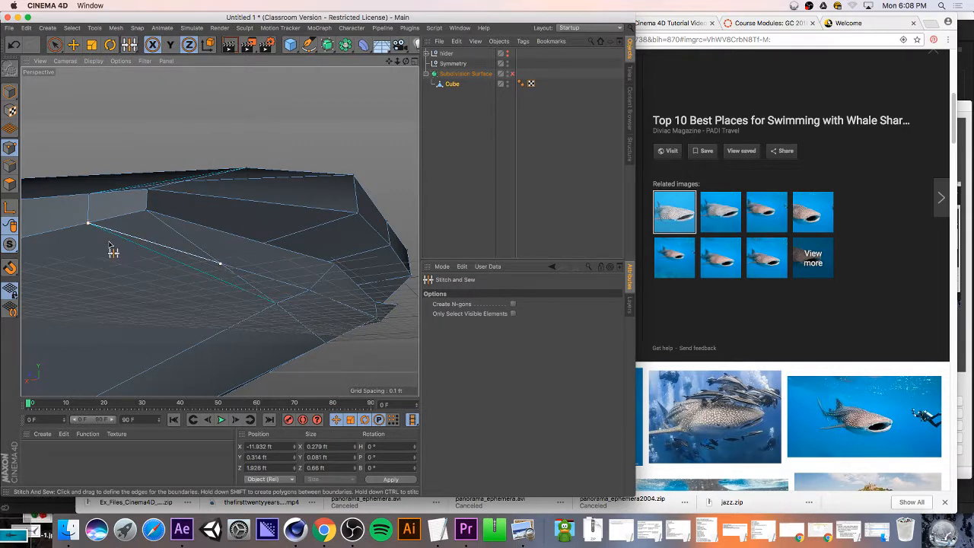
drag(108, 242, 110, 241)
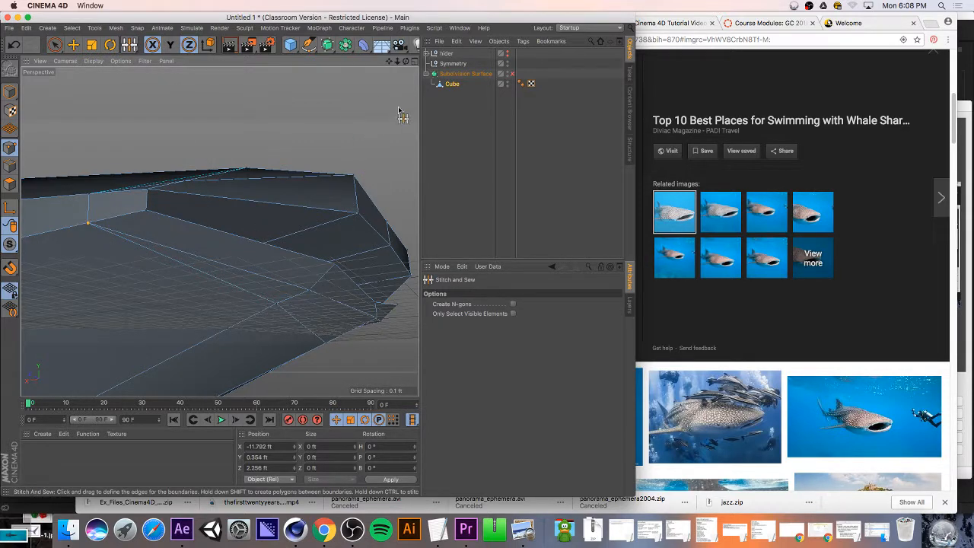
- Try to merge the extra point above the lip corner into the snout point above it with Stitch and Sew
drag(406, 61, 324, 135)
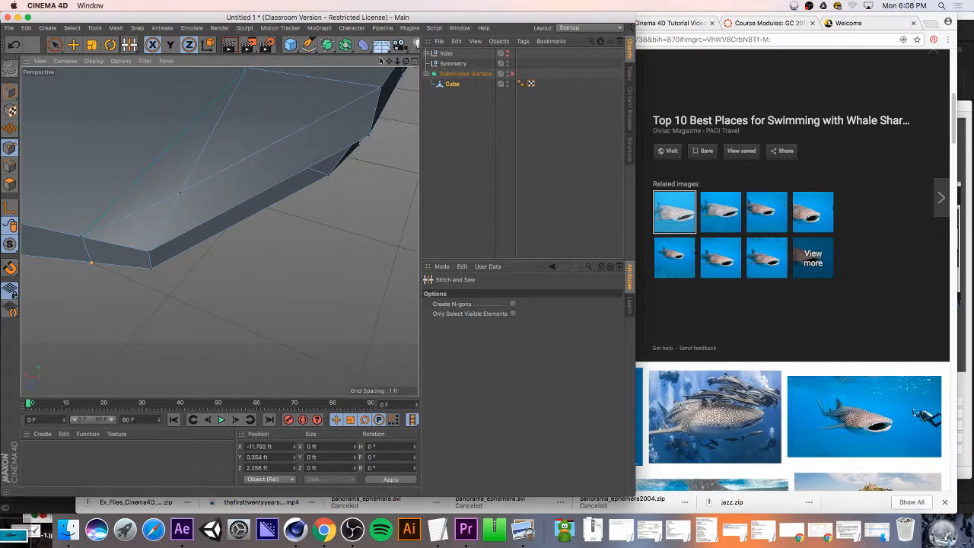
drag(389, 61, 425, 90)
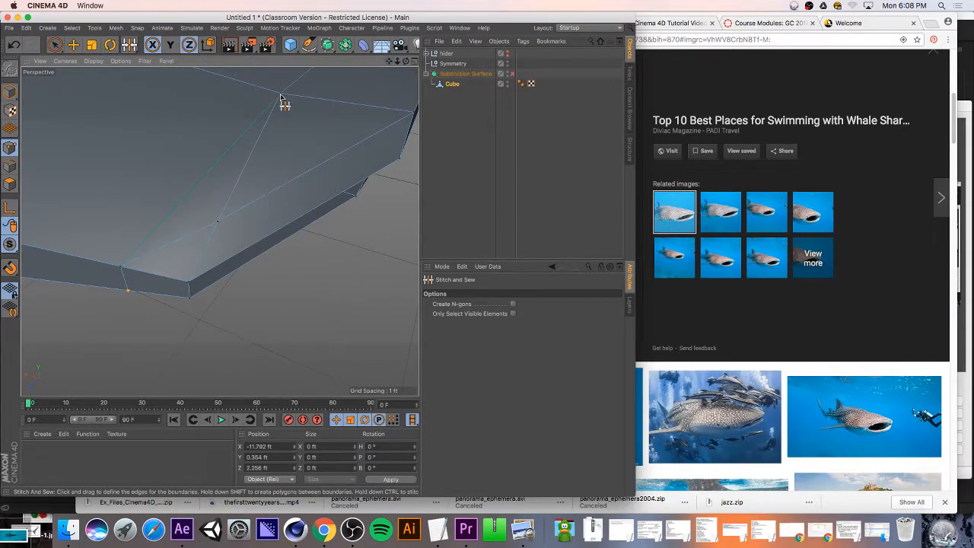
key(space)
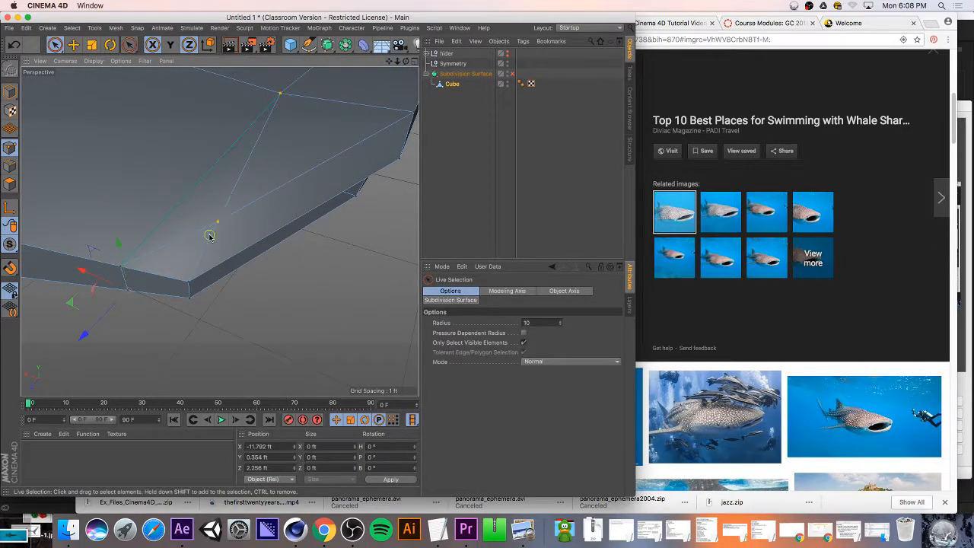
key(space)
drag(218, 221, 278, 113)
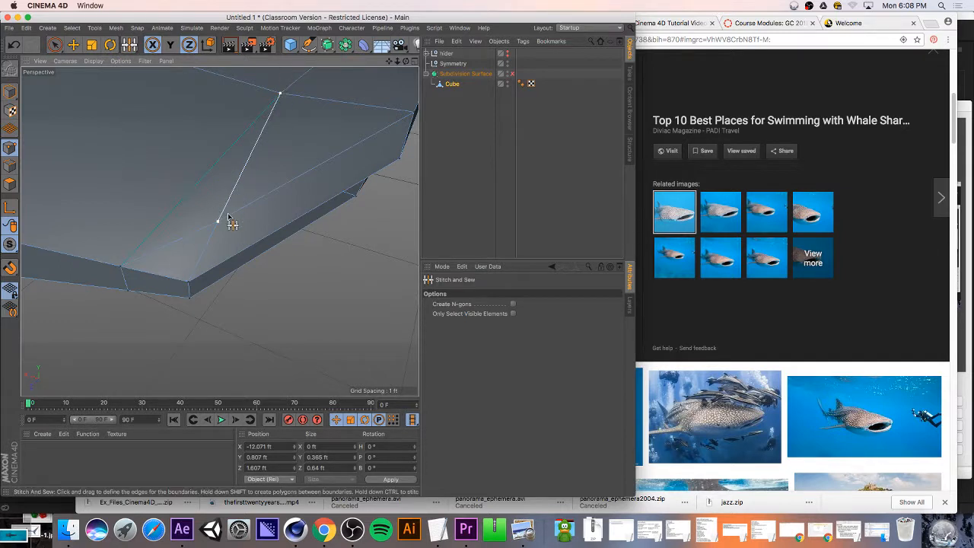
drag(228, 217, 229, 219)
key(super+z)
- Select the extra point above the lip corner and stitch it into the lip's upper edge point behind the corner
key(space)
click(217, 221)
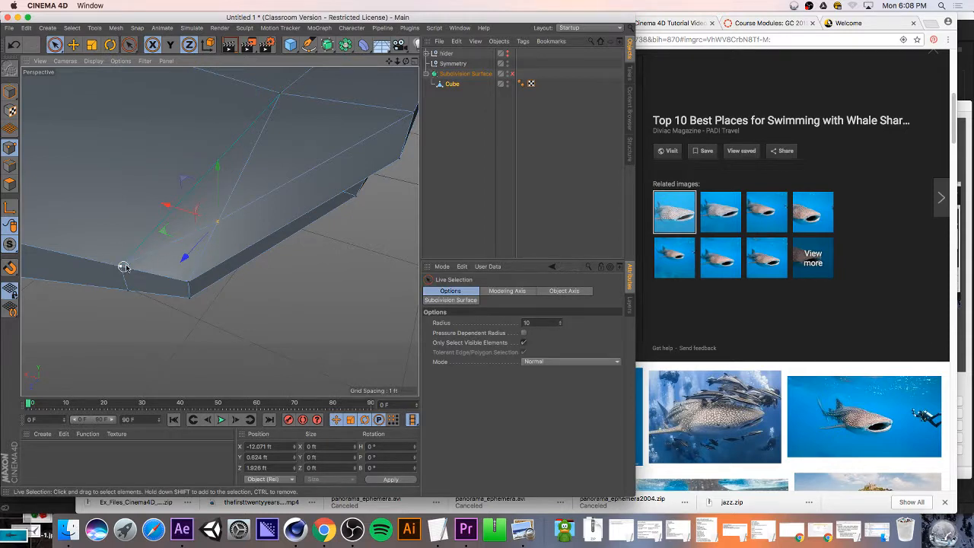
shift+click(121, 265)
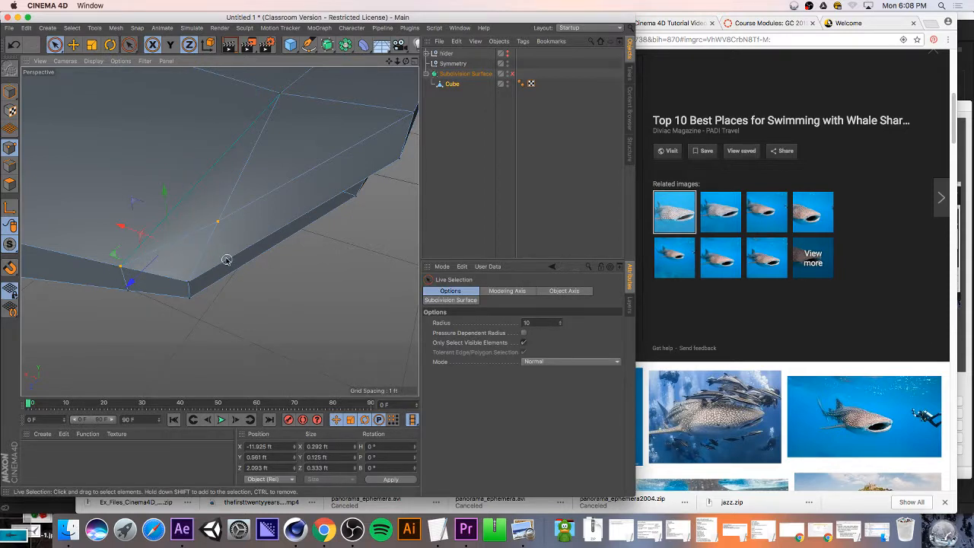
key(space)
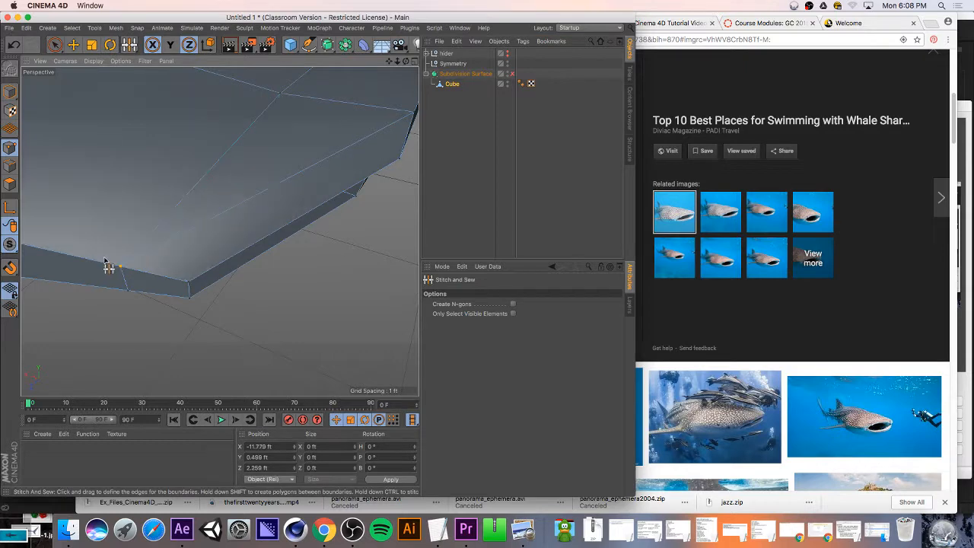
- Line-cut an edge from the upper front corner of the panel above the lip to the lip's corner point
drag(405, 61, 434, 42)
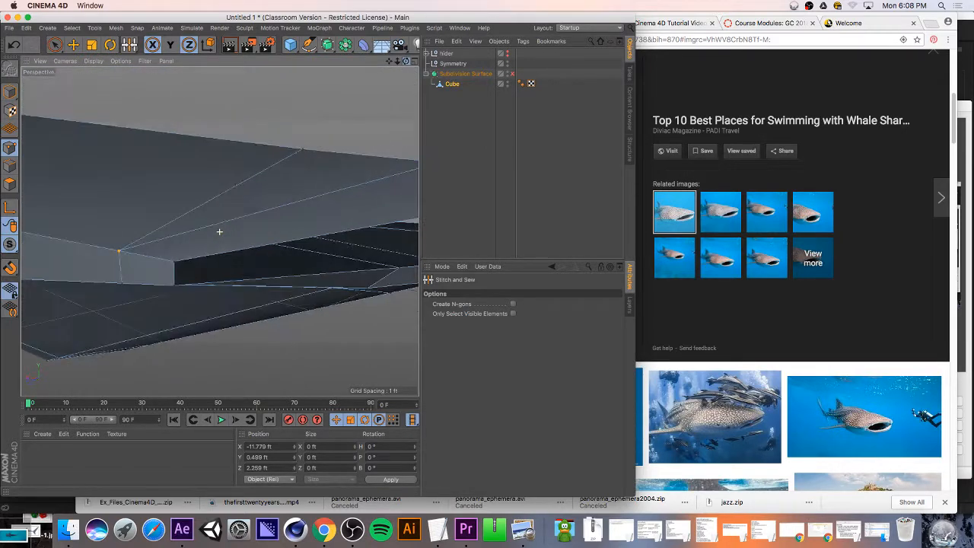
scroll(351, 144, down, 5)
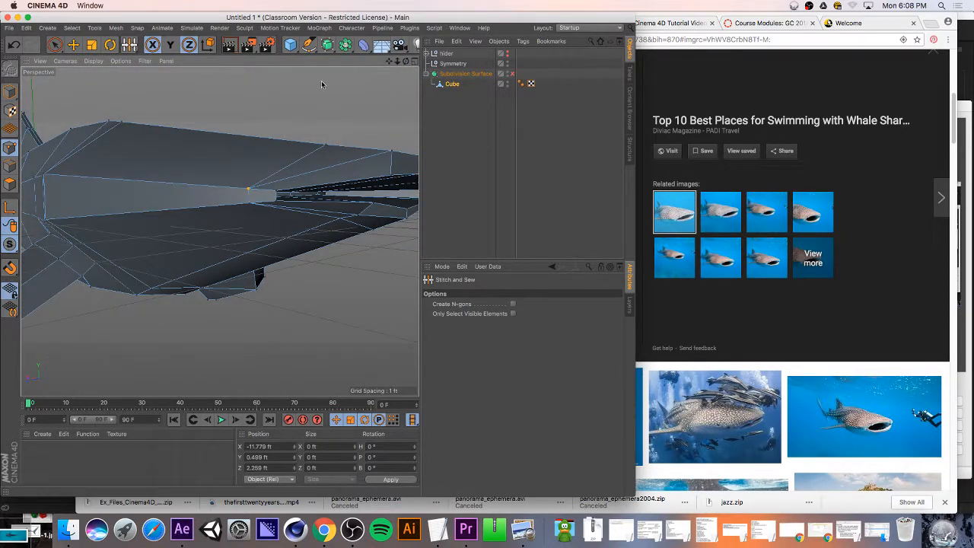
mouse_move(405, 61)
mouse_down()
mouse_move(411, 79)
mouse_move(391, 62)
mouse_move(401, 61)
mouse_up()
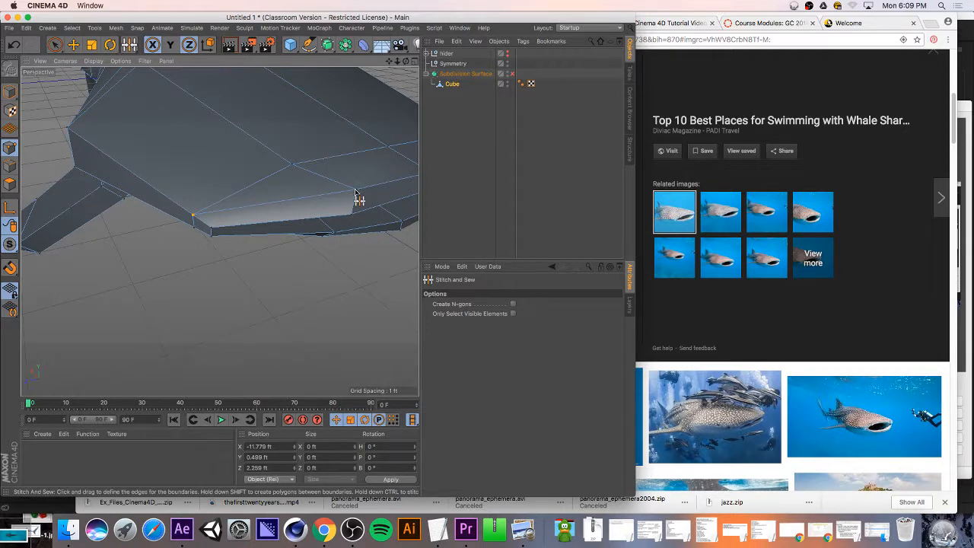
key(k)
key(k)
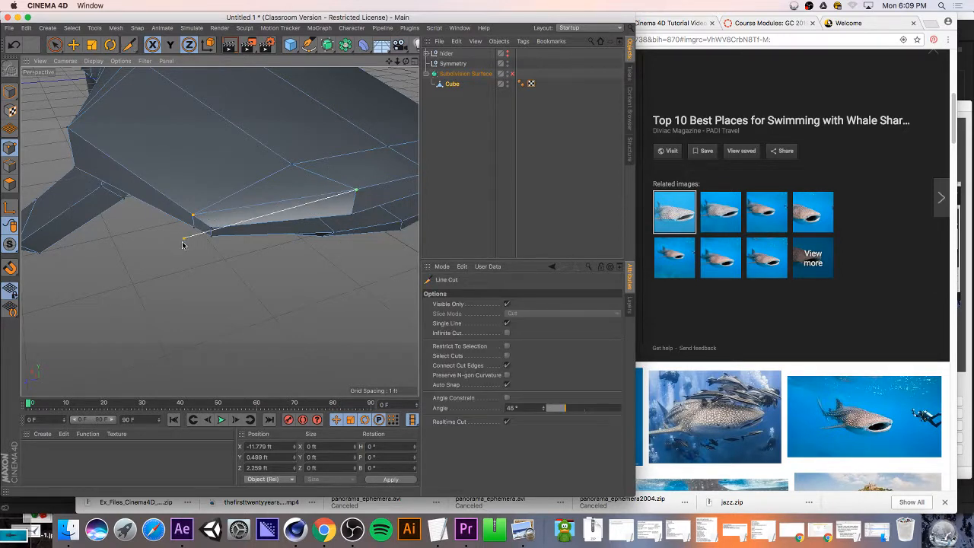
click(212, 230)
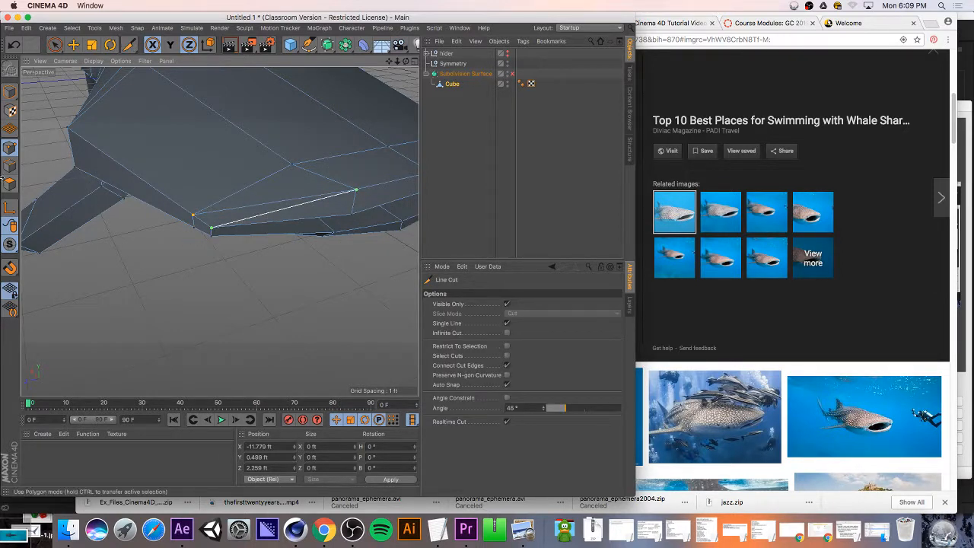
- Dissolve the edge joining the point behind the lip corner to the upper front corner of the panel above the lip
key(space)
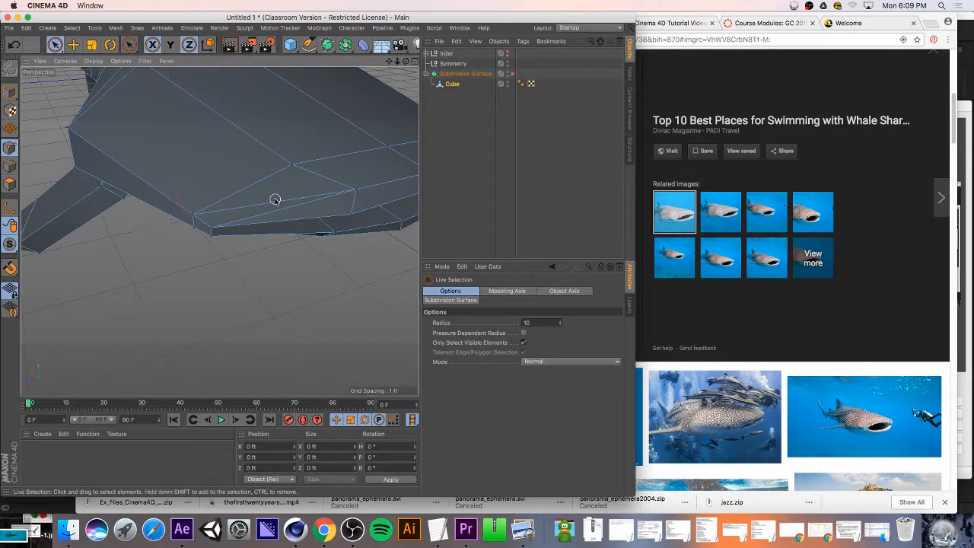
click(5, 167)
right_click(274, 198)
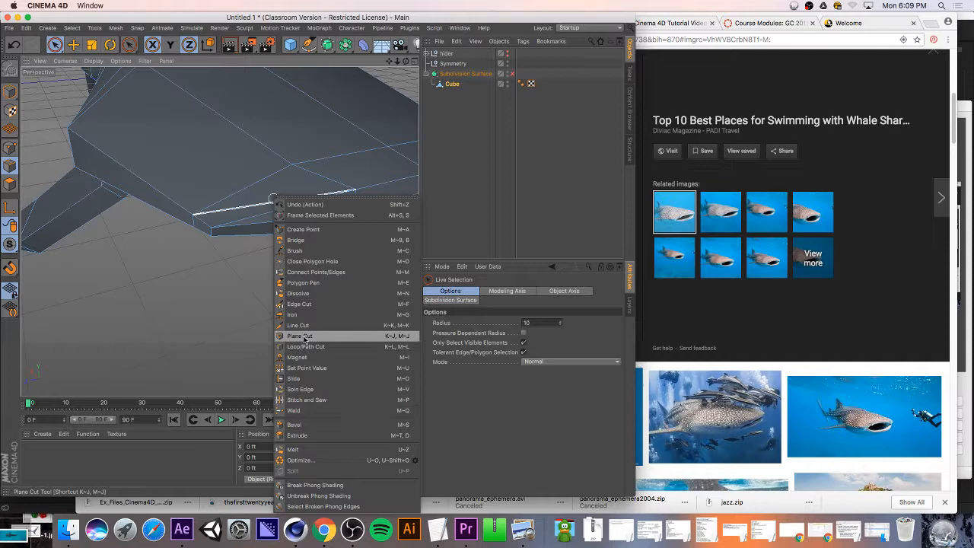
click(303, 294)
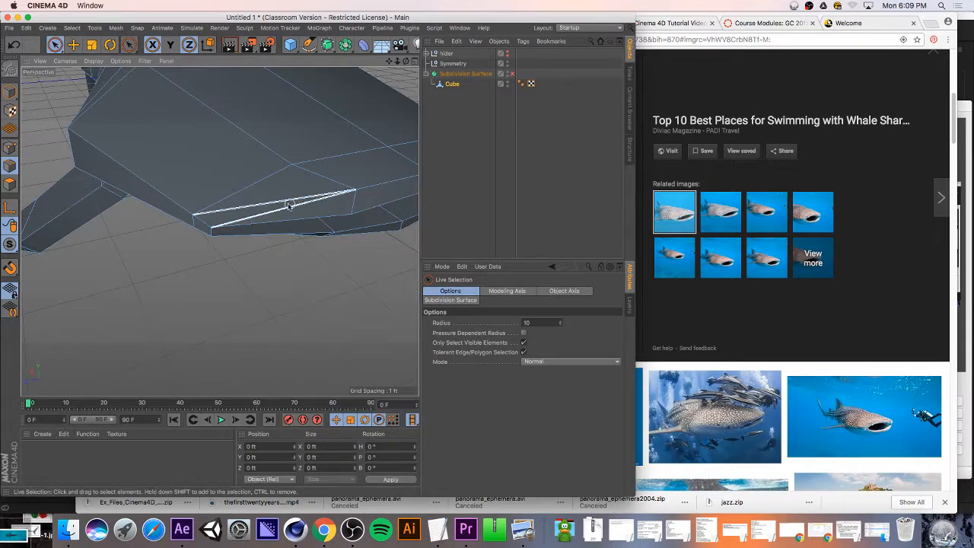
click(272, 202)
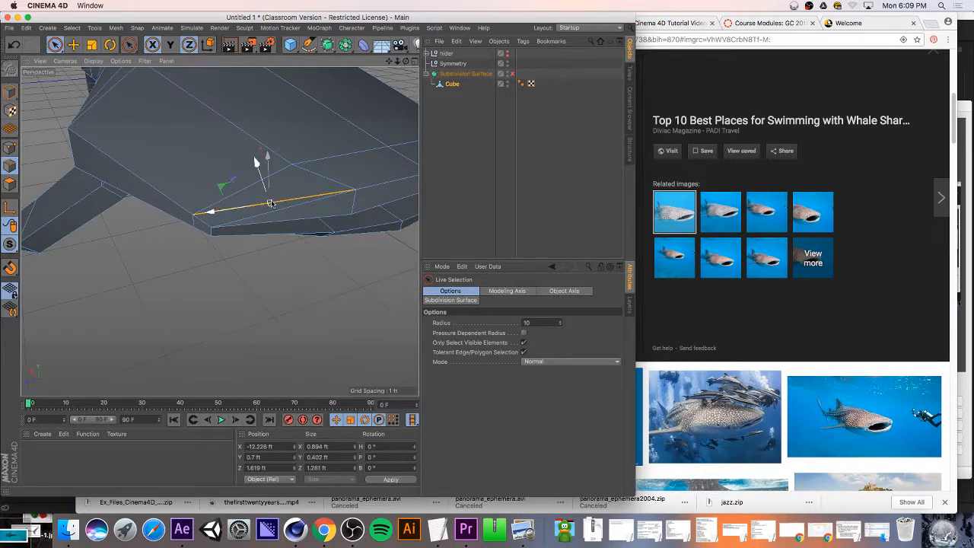
right_click(270, 203)
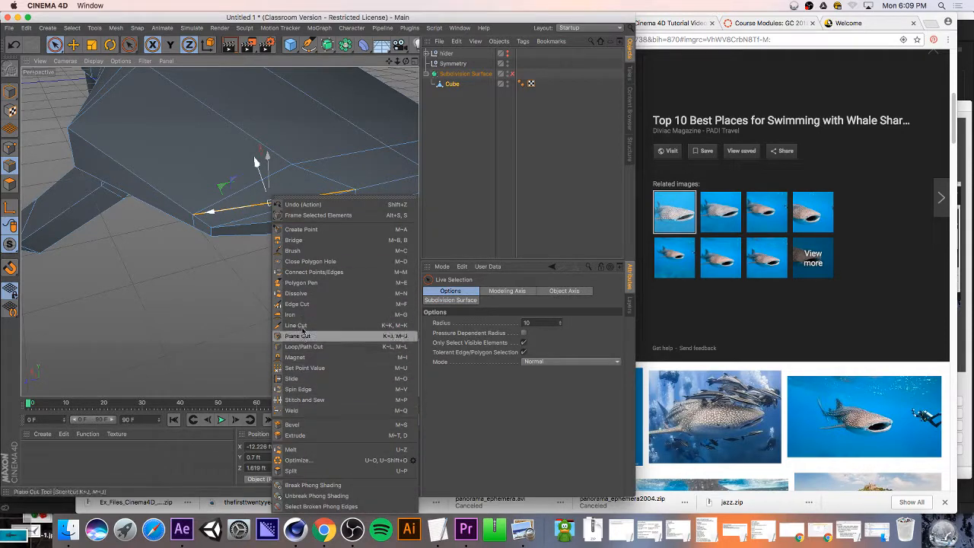
click(301, 293)
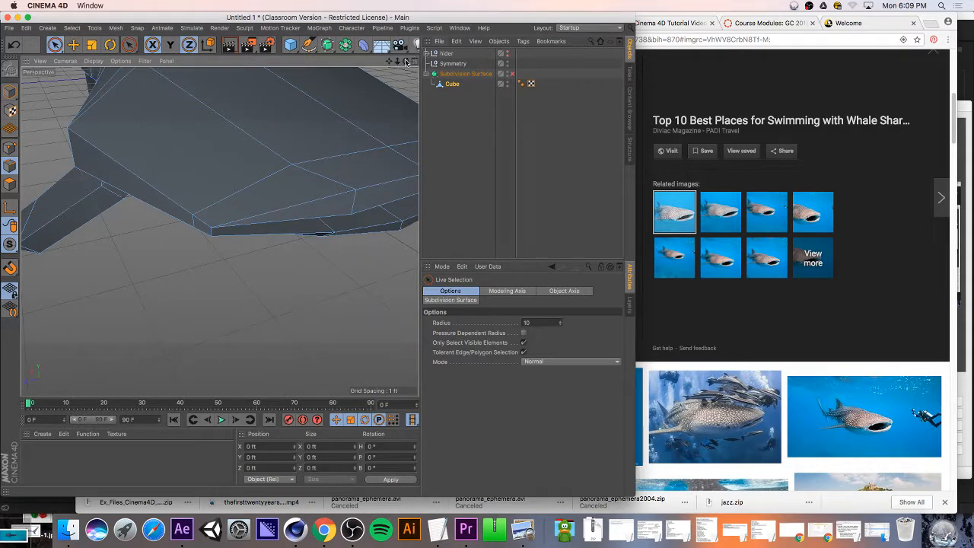
drag(406, 62, 219, 231)
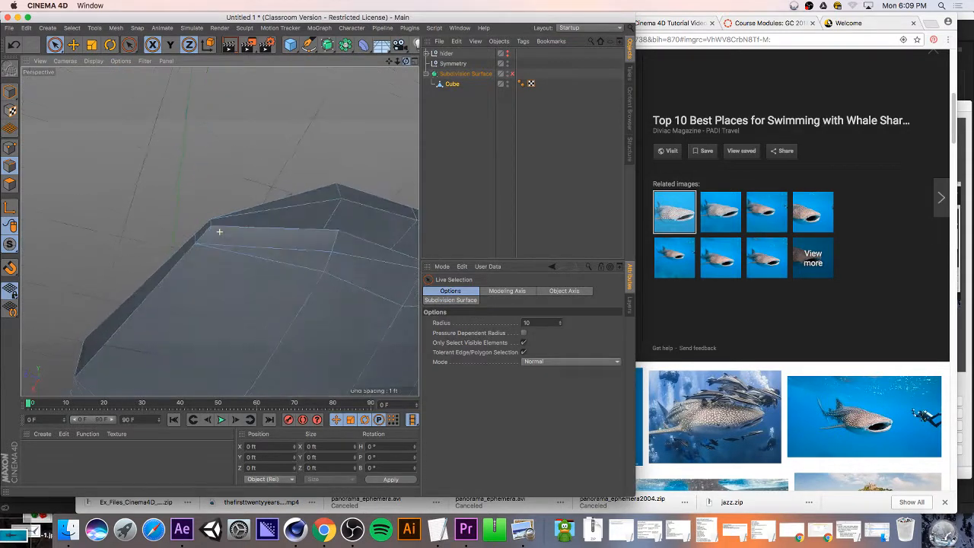
drag(390, 62, 221, 46)
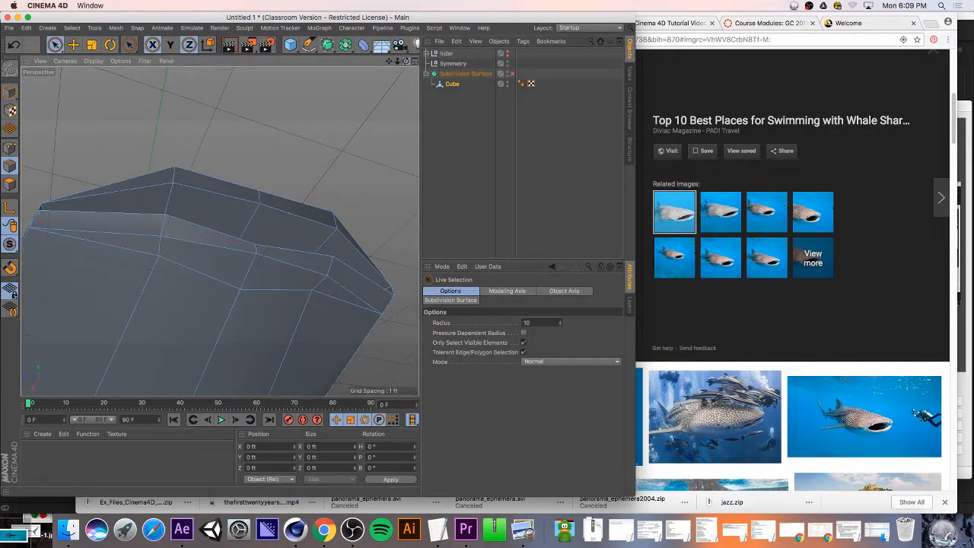
drag(406, 62, 178, 164)
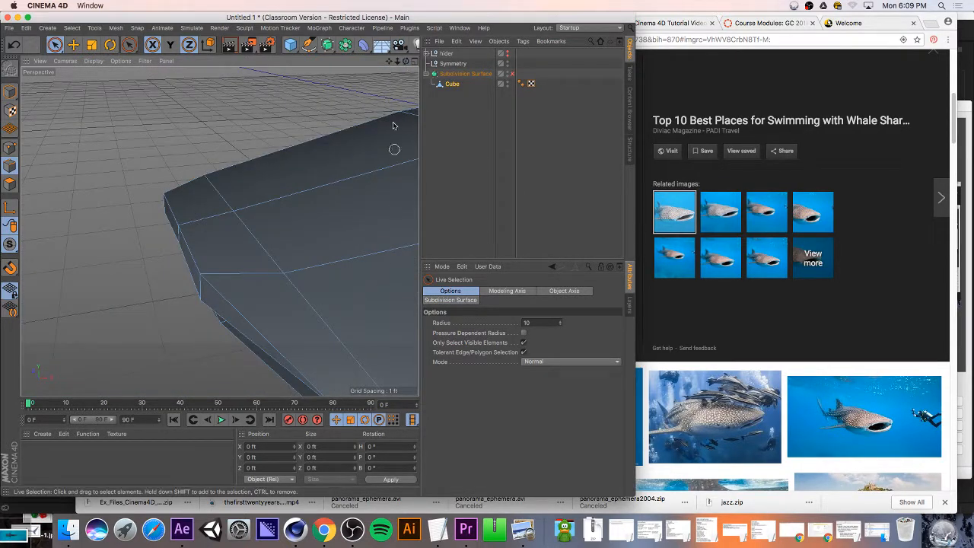
- Select the two stacked points at the front centre of the lower lip and stitch the upper one into the lower one
drag(405, 62, 358, 130)
drag(390, 62, 261, 112)
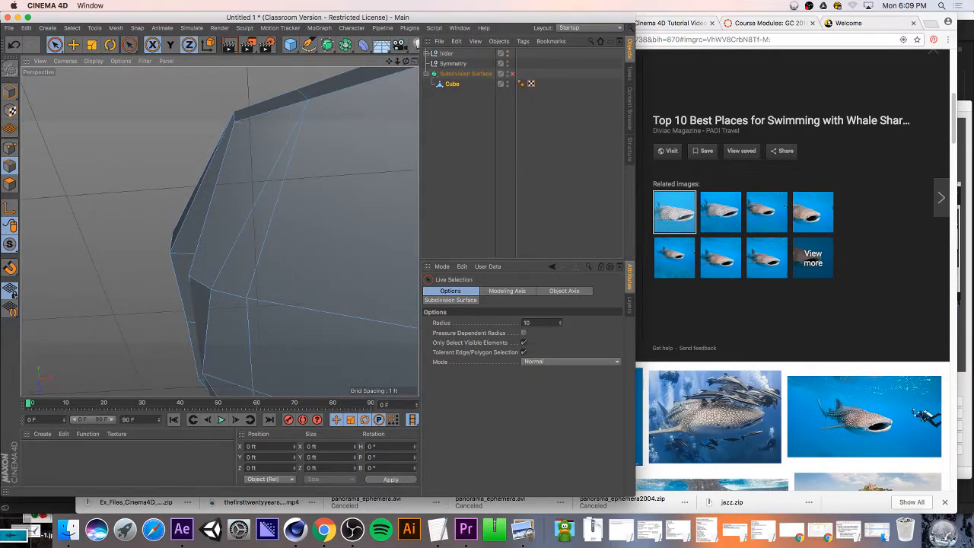
mouse_move(407, 62)
mouse_down()
mouse_move(219, 231)
mouse_move(407, 64)
mouse_move(218, 228)
mouse_move(388, 61)
mouse_move(219, 231)
mouse_move(406, 62)
mouse_up()
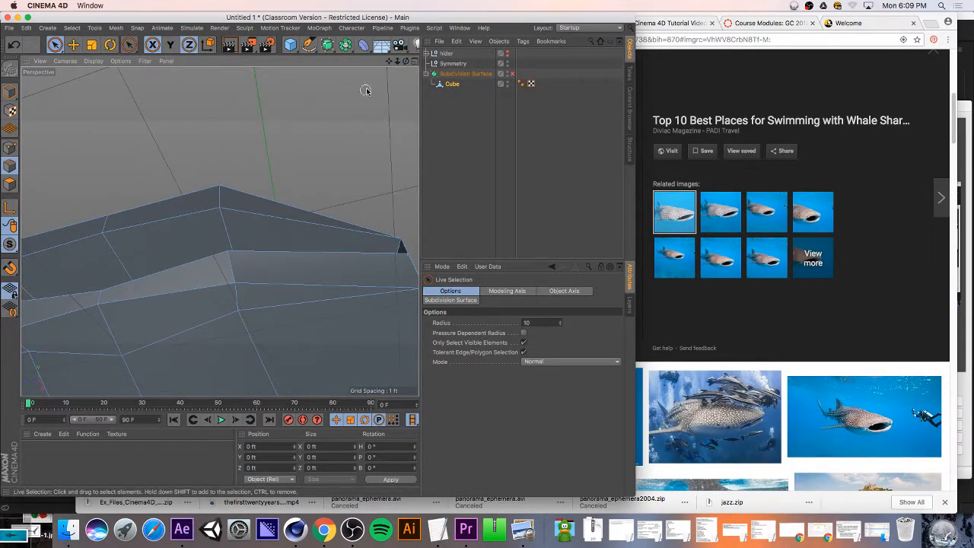
drag(366, 91, 19, 179)
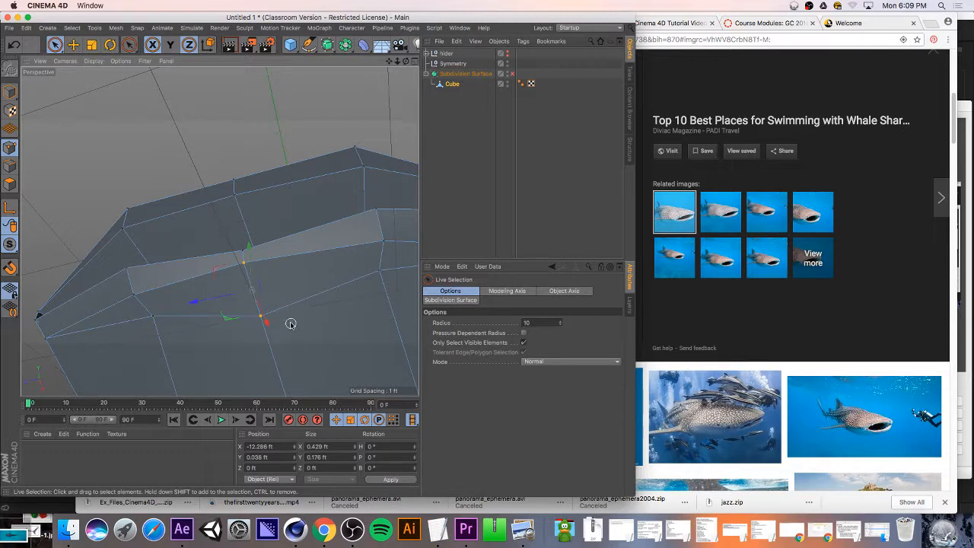
key(k)
key(k)
drag(128, 44, 178, 98)
drag(245, 266, 262, 315)
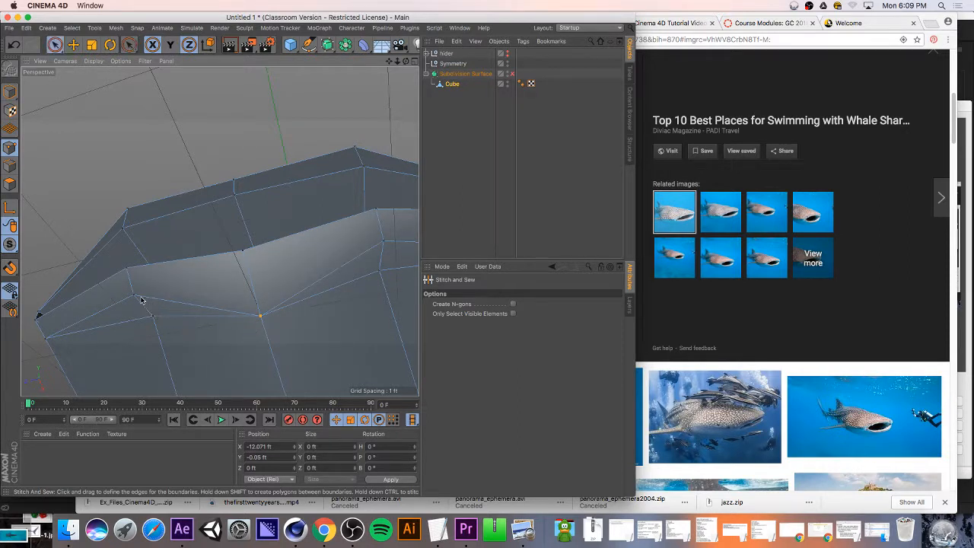
- Stitch together the stacked point pairs on both sides of the lower lip's centre, keeping the upper point's position in each
mouse_move(141, 300)
mouse_down()
mouse_move(156, 326)
mouse_move(132, 296)
mouse_up()
drag(387, 245, 381, 271)
click(384, 242)
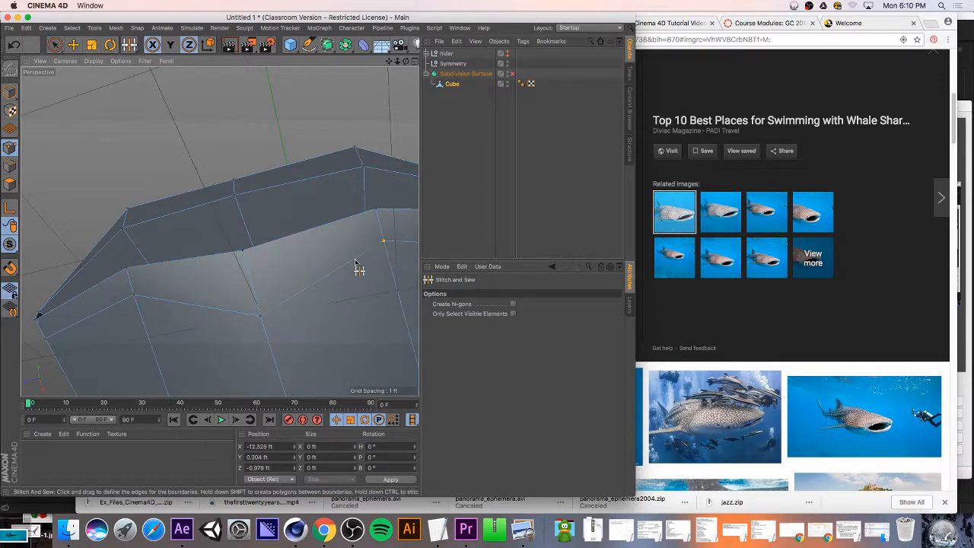
- Slide the lower lip's front centre point about 24.1% along its edge toward the mouth
alt+drag(194, 95, 218, 228)
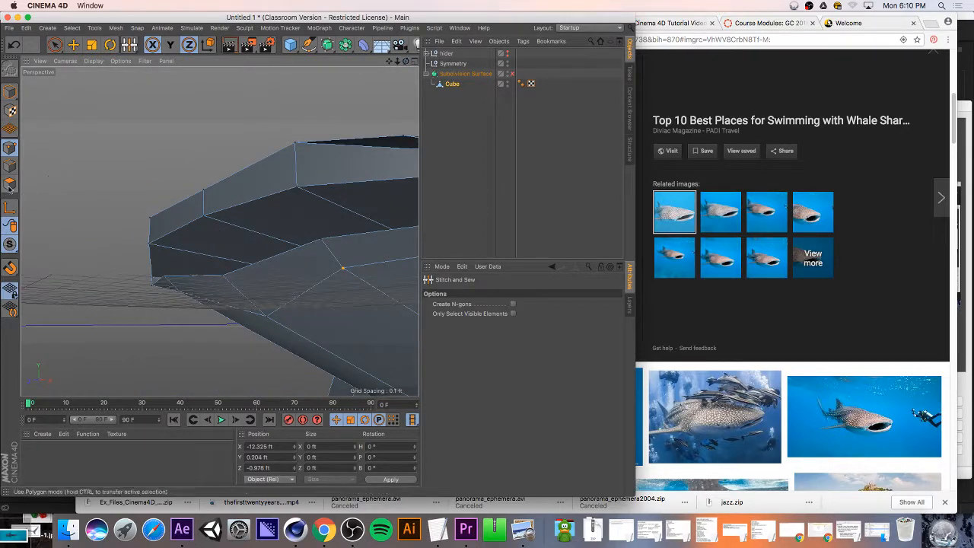
right_click(28, 199)
click(57, 426)
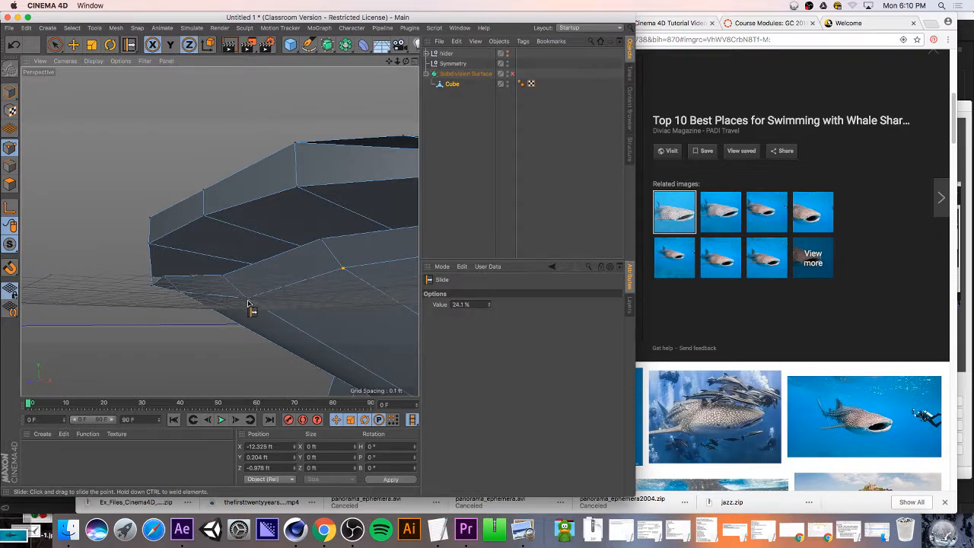
- Move the lower lip's front centre point down to about Y 0.031 ft and the points on both sides to about 0.134 ft
key(e)
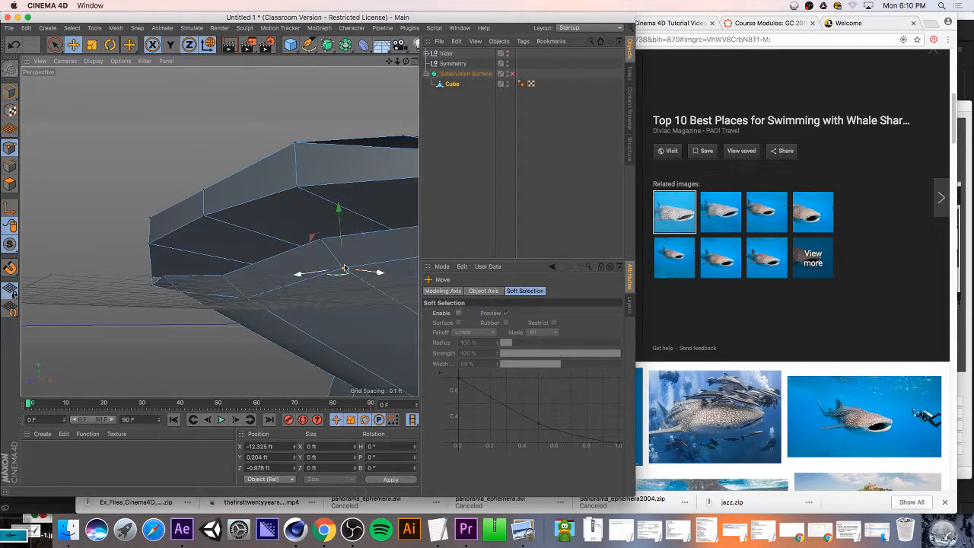
drag(337, 217, 335, 229)
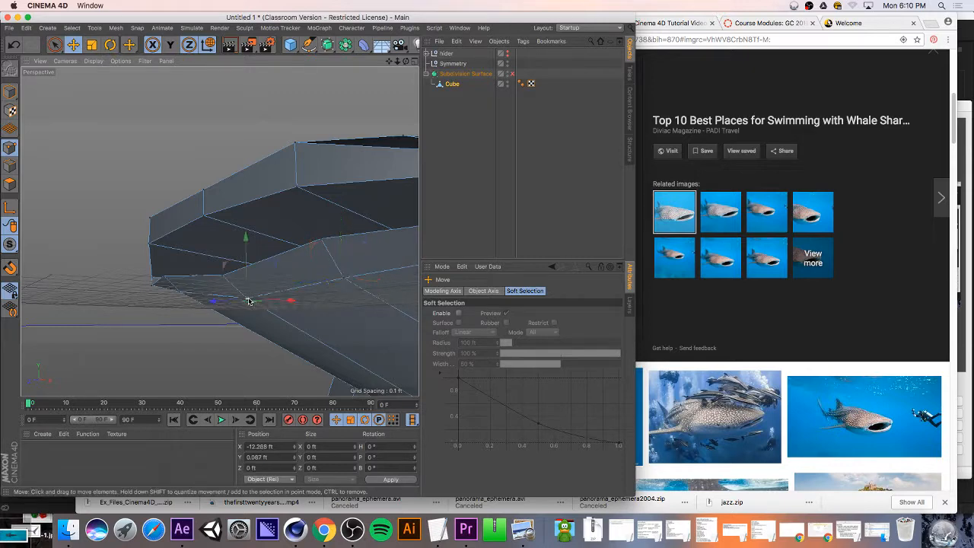
drag(248, 302, 247, 307)
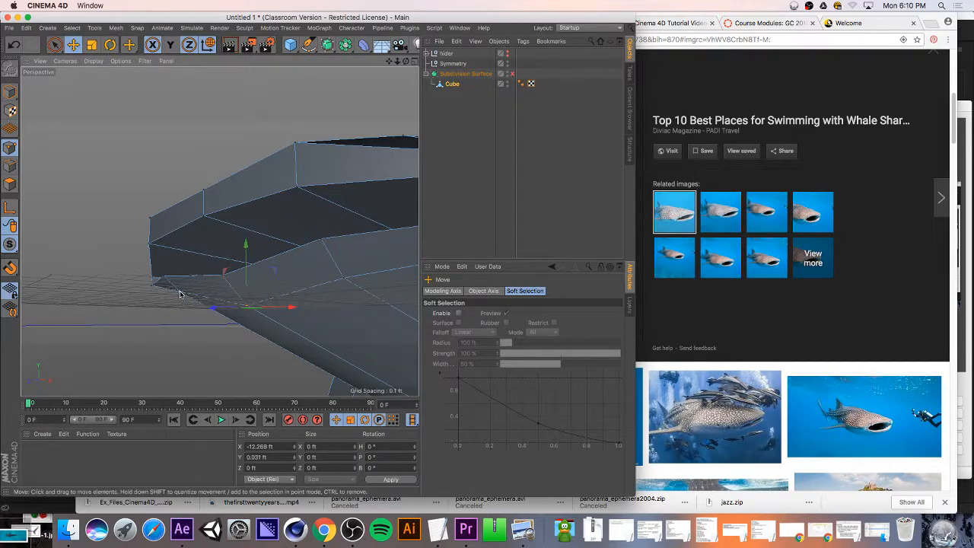
drag(405, 61, 582, 62)
drag(146, 227, 144, 237)
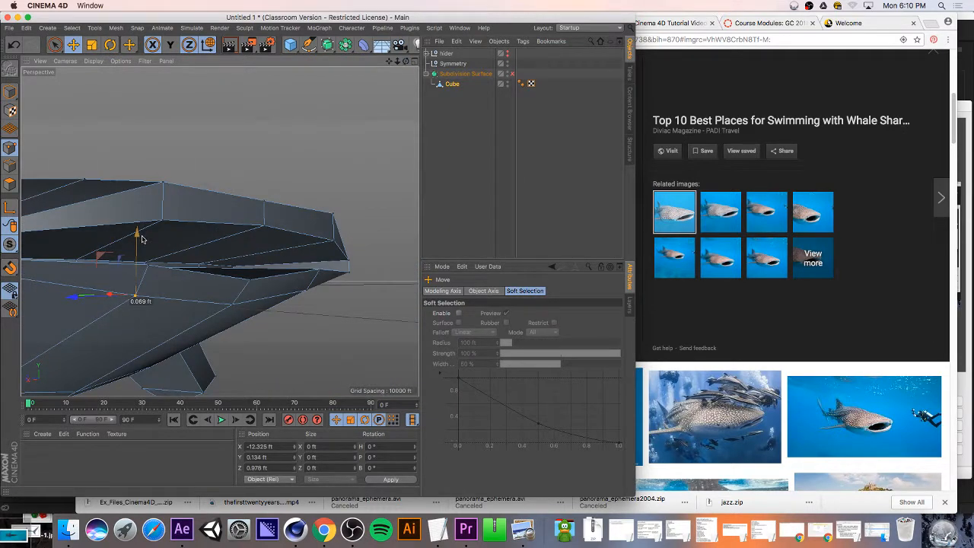
- Enable the Subdivision Surface and render the view to examine the smoothed mouth and head
drag(406, 61, 456, 64)
alt+drag(219, 232, 336, 175)
scroll(335, 175, down, 5)
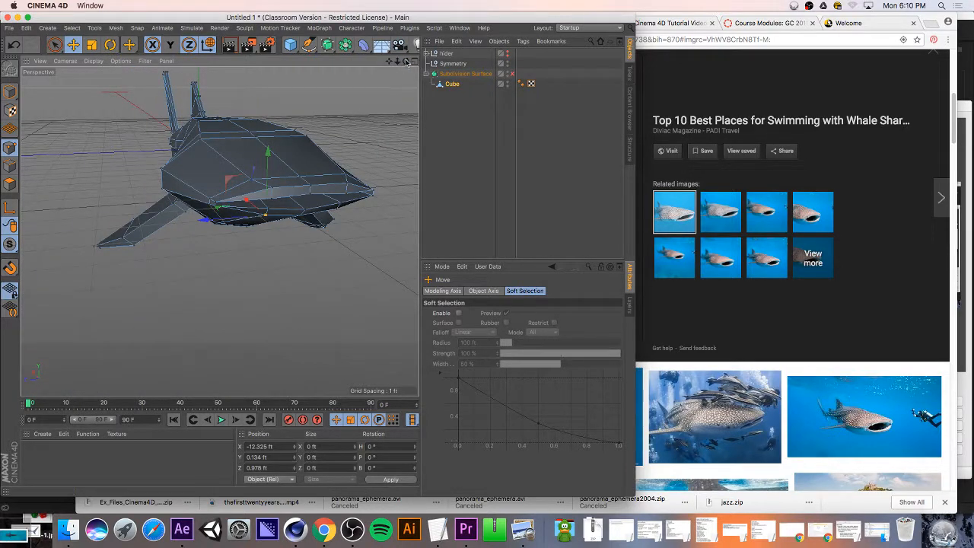
drag(408, 62, 220, 231)
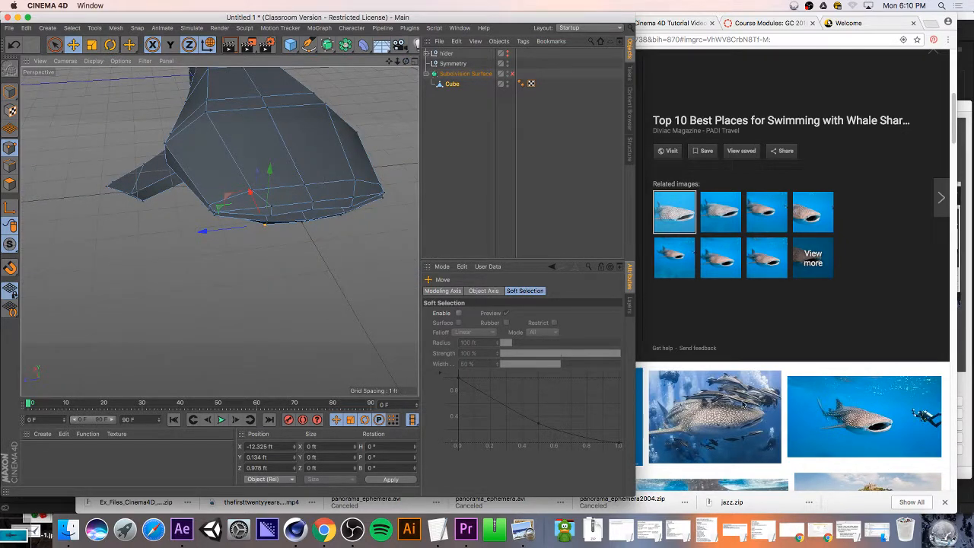
drag(407, 62, 219, 231)
click(508, 74)
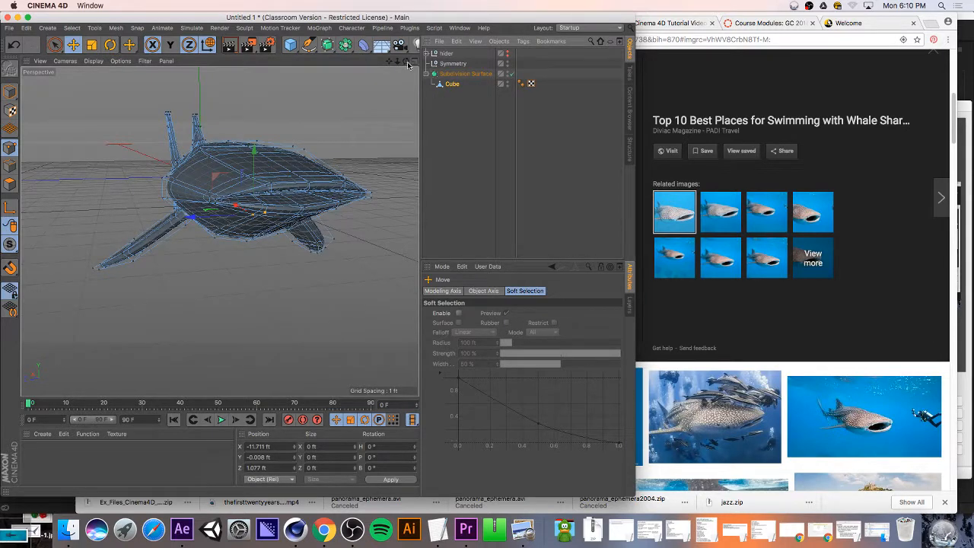
drag(408, 66, 408, 67)
key(ctrl+r)
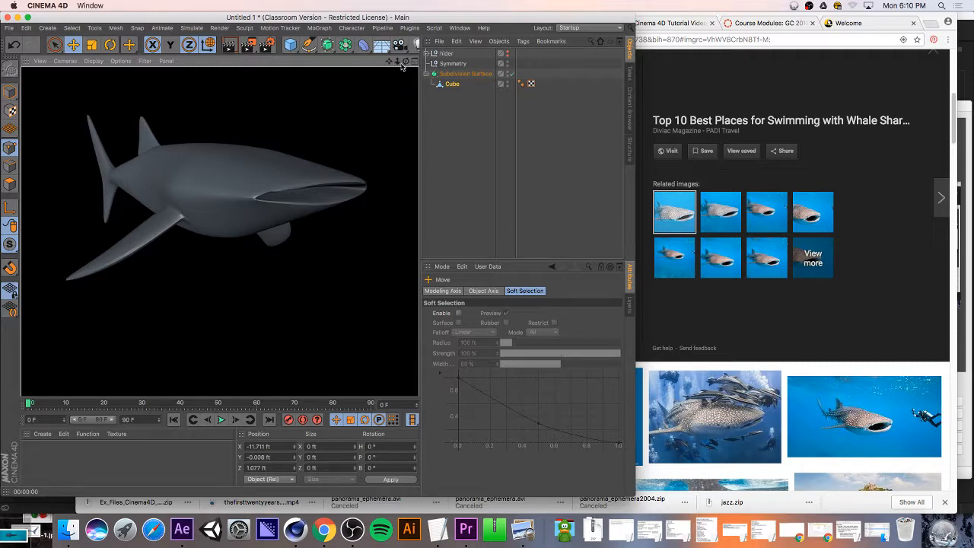
click(514, 127)
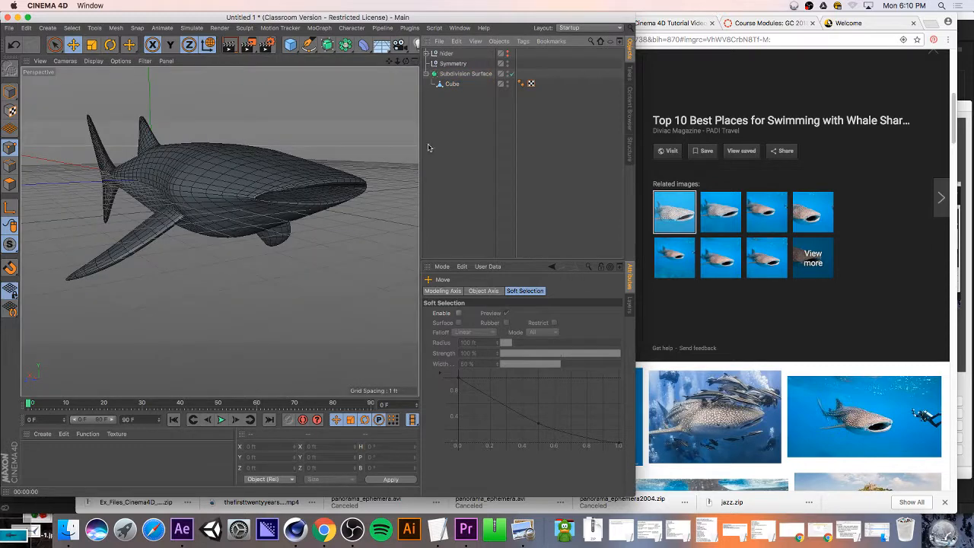
- Turn off the Subdivision Surface, then loop-select the edges around the mouth opening and scale them vertically to about 0.81 ft high
click(512, 74)
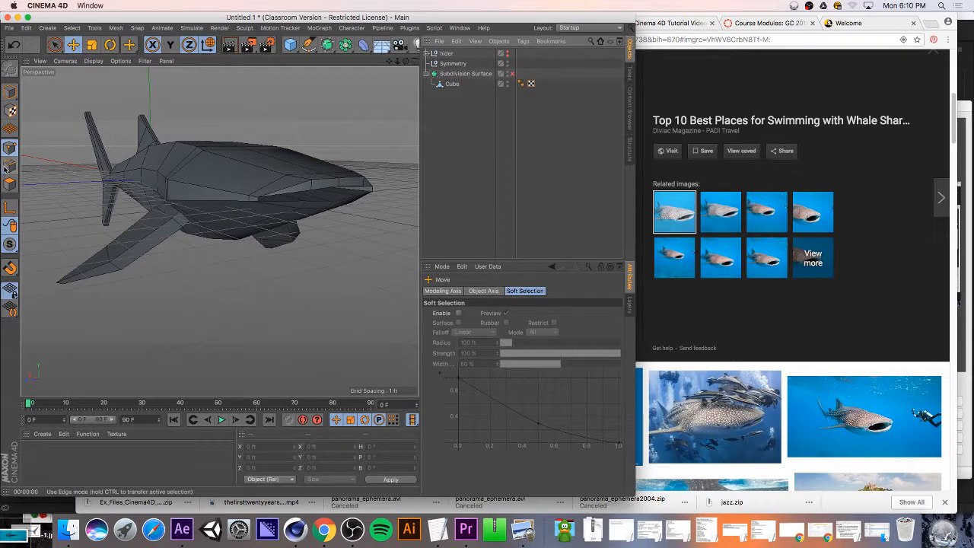
key(u)
key(l)
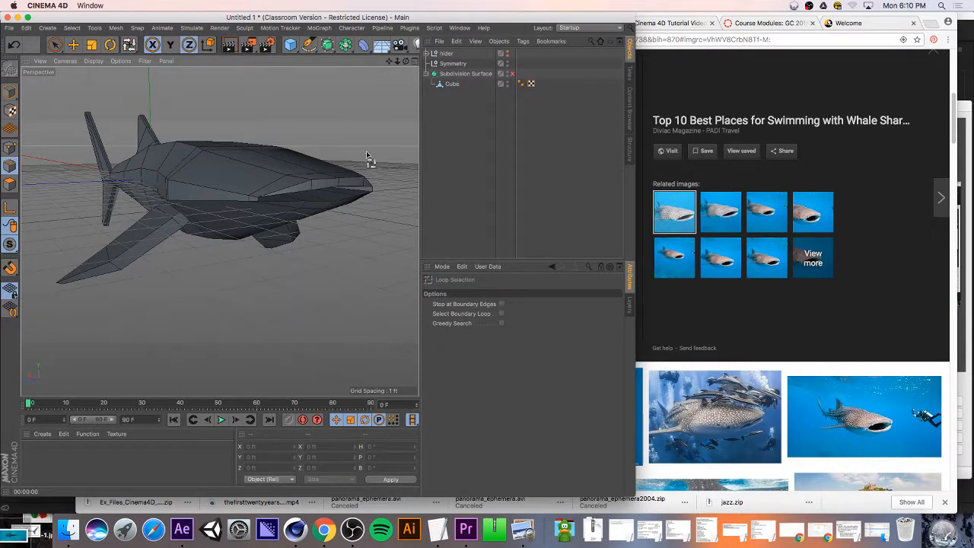
click(455, 84)
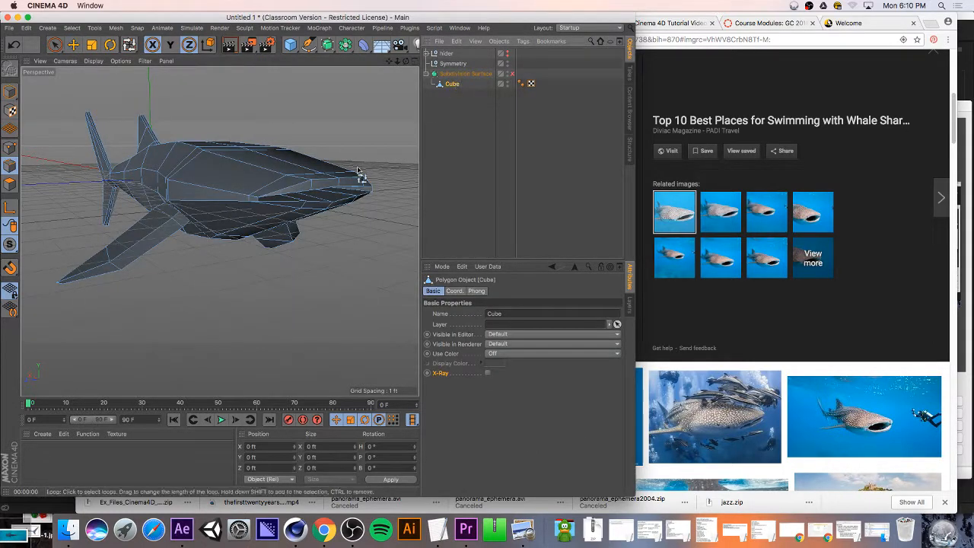
click(302, 189)
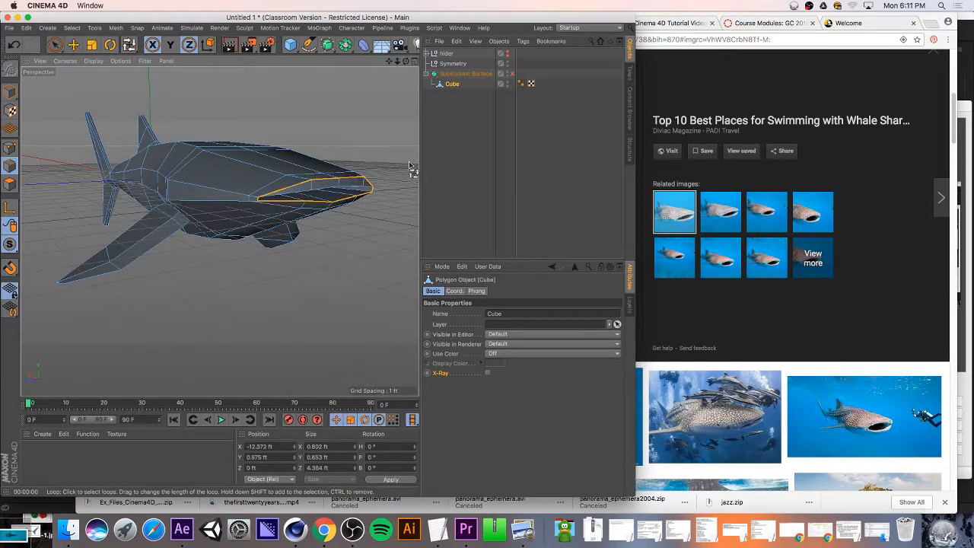
alt+drag(409, 166, 220, 232)
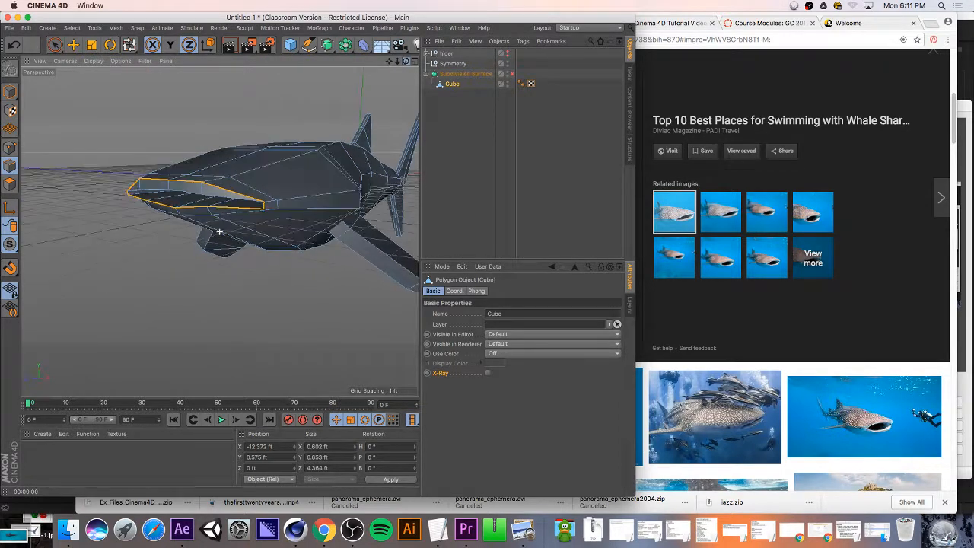
key(t)
drag(179, 149, 179, 140)
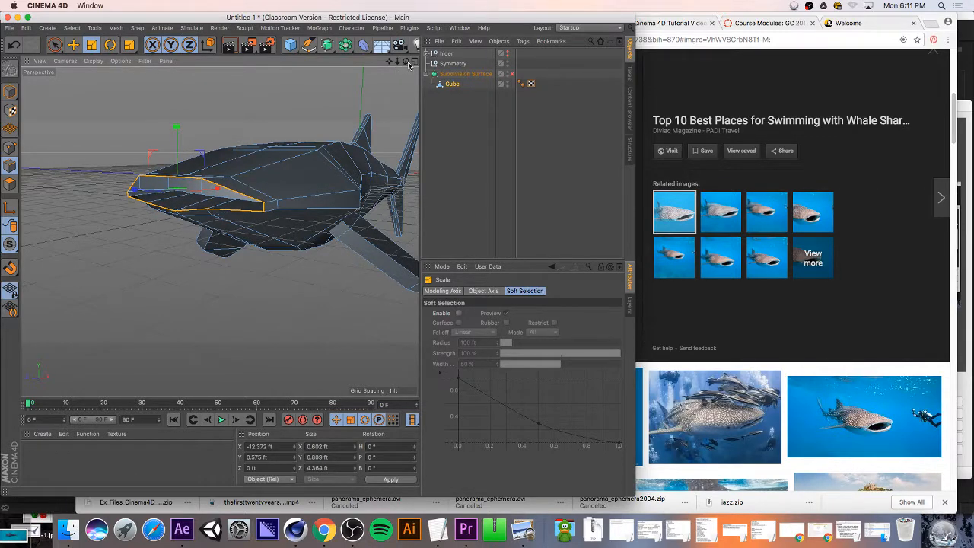
- Select the run of edges along the lower lip and move it down to about Y 0.023 ft
drag(406, 62, 196, 200)
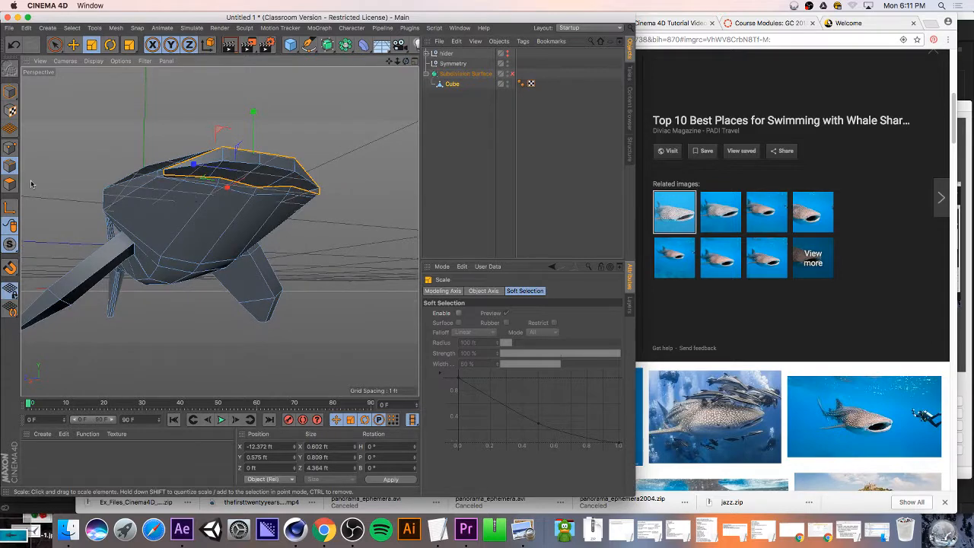
click(55, 44)
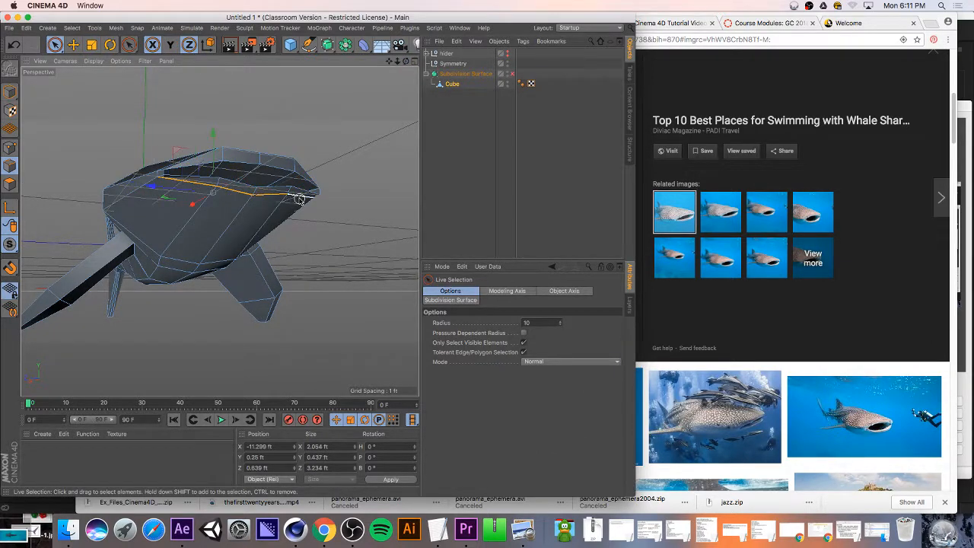
mouse_move(246, 162)
mouse_down()
mouse_move(241, 169)
mouse_move(237, 154)
mouse_up()
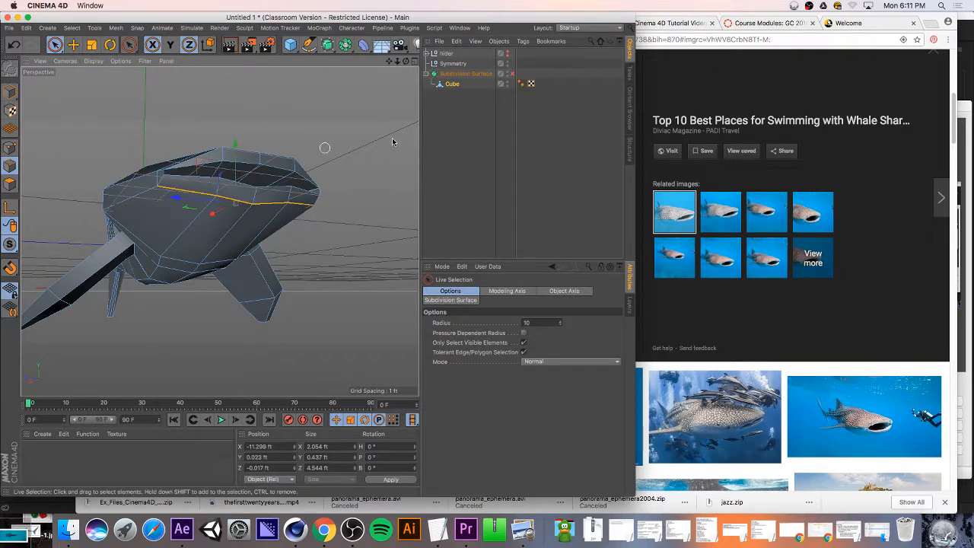
- Enable the Subdivision Surface and render the shark from several angles to examine the opened mouth and overall silhouette
click(511, 74)
drag(406, 62, 406, 64)
key(super+e)
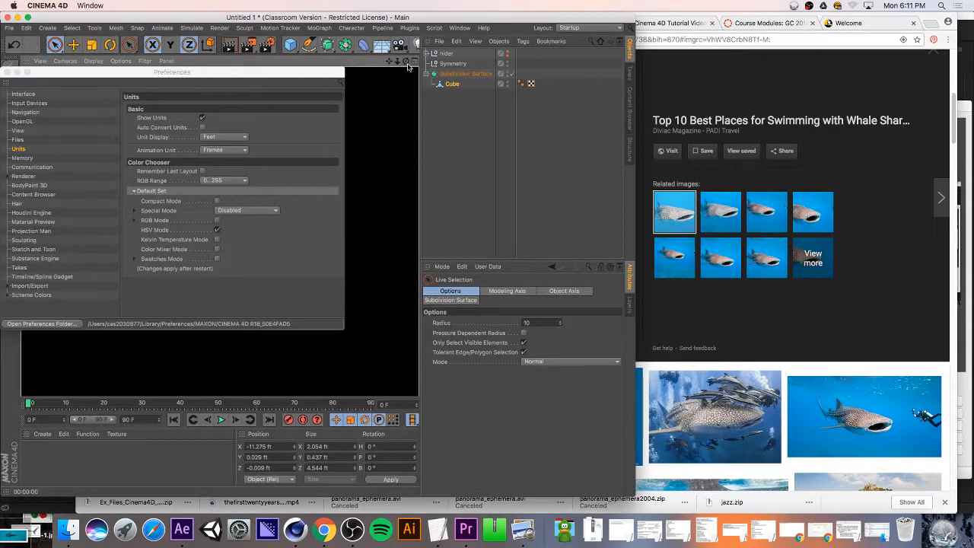
click(7, 71)
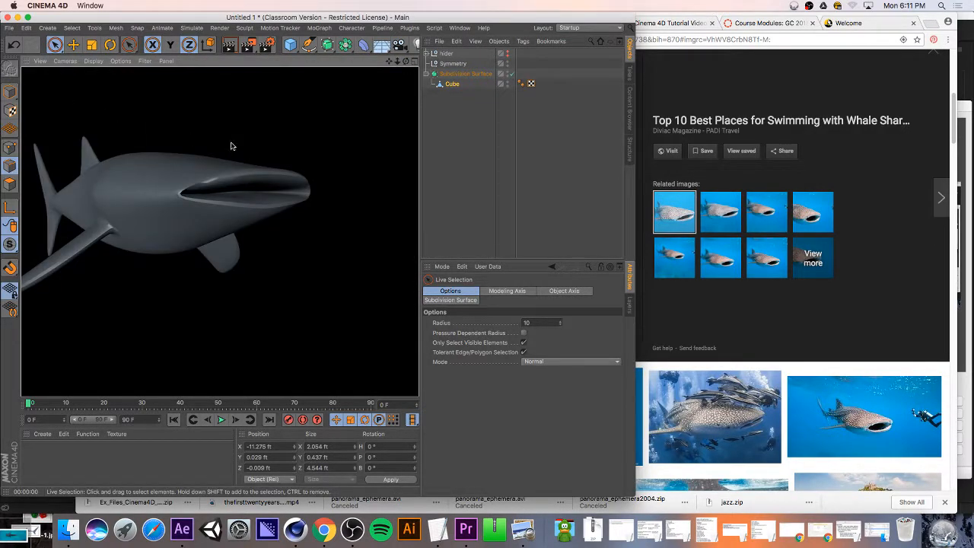
drag(406, 62, 300, 62)
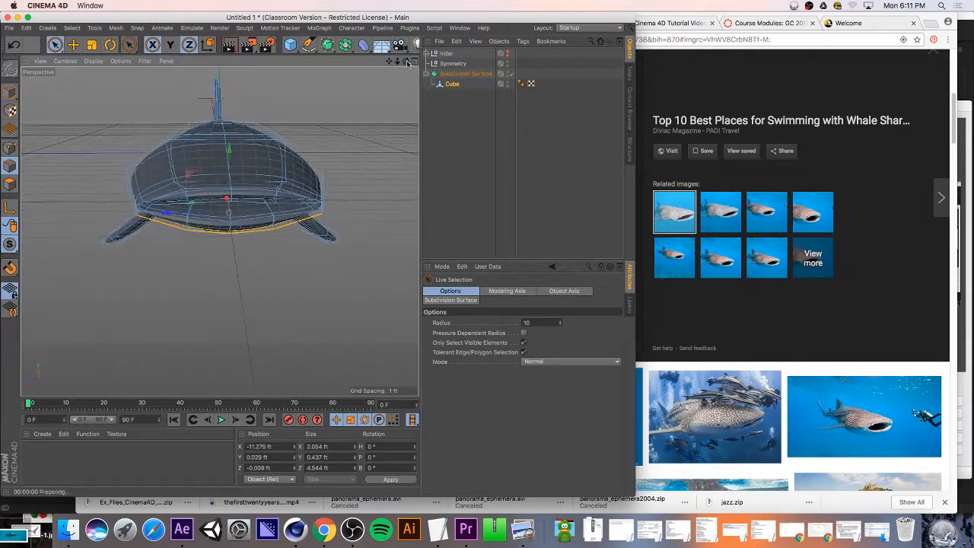
key(super+r)
drag(405, 61, 281, 64)
key(super+r)
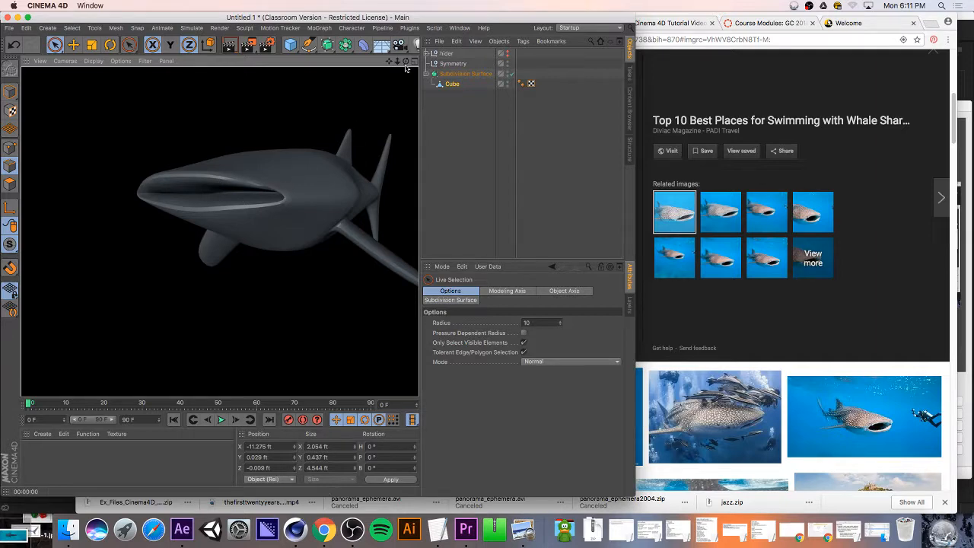
drag(405, 62, 609, 68)
key(super+r)
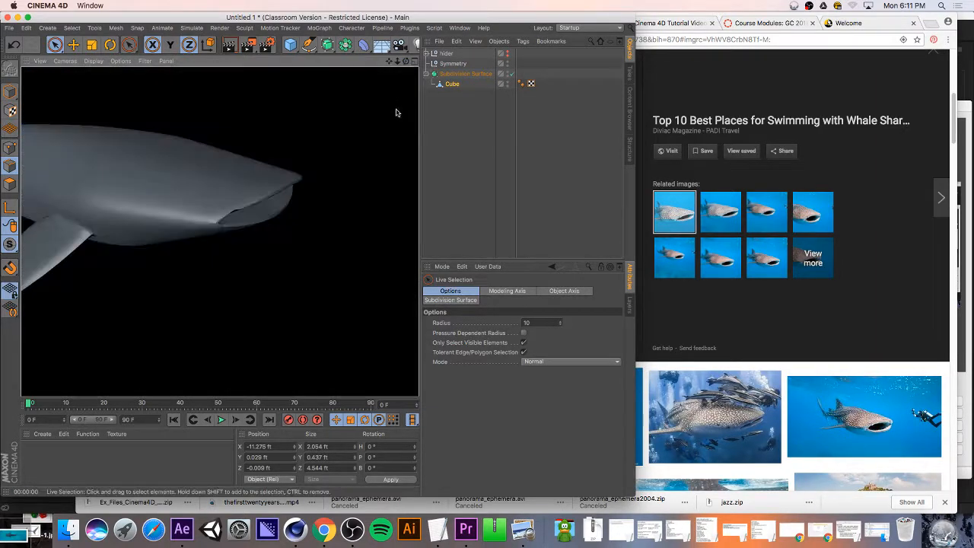
scroll(244, 242, down, 5)
key(super+r)
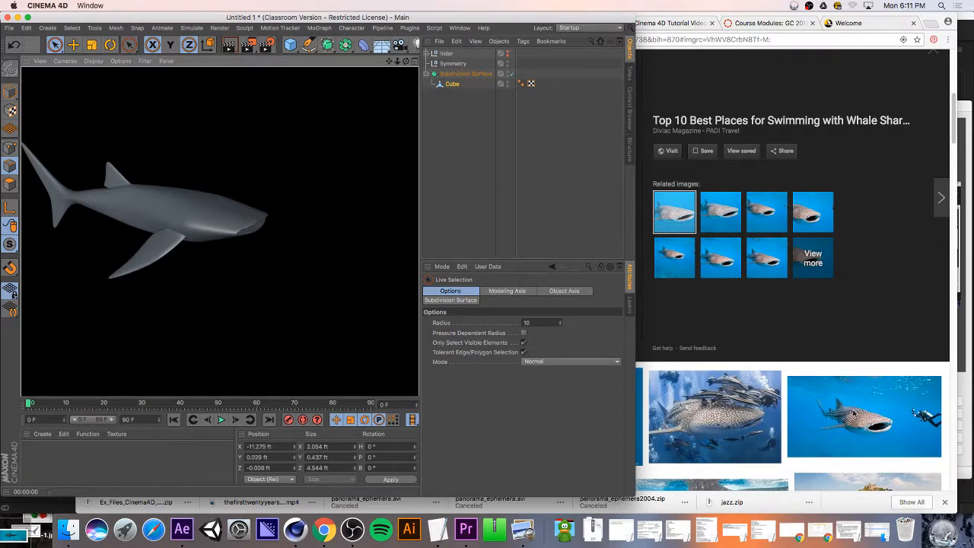
- Turn off the Subdivision Surface, select the front polygons along the upper lip, and move them forward to about X -12.704 ft
click(407, 62)
scroll(256, 224, up, 10)
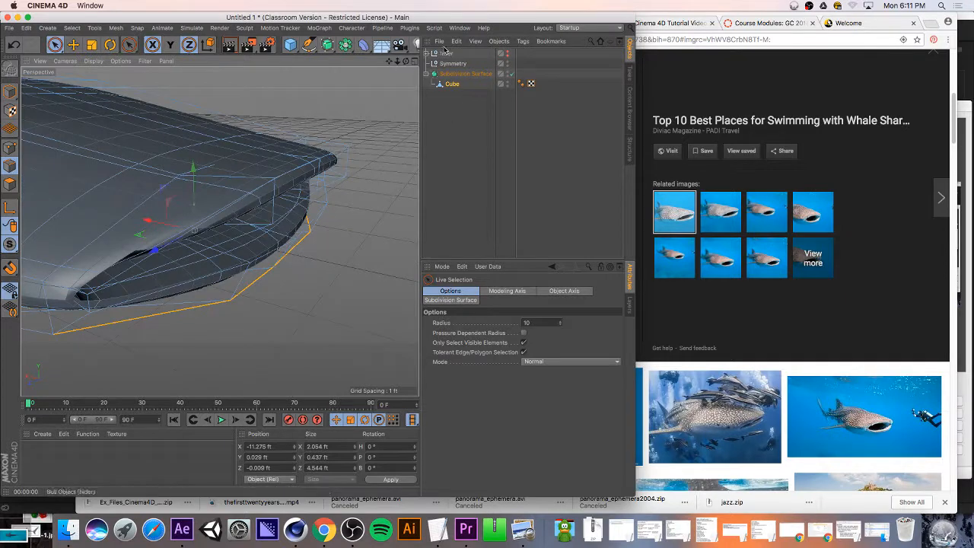
drag(408, 61, 409, 62)
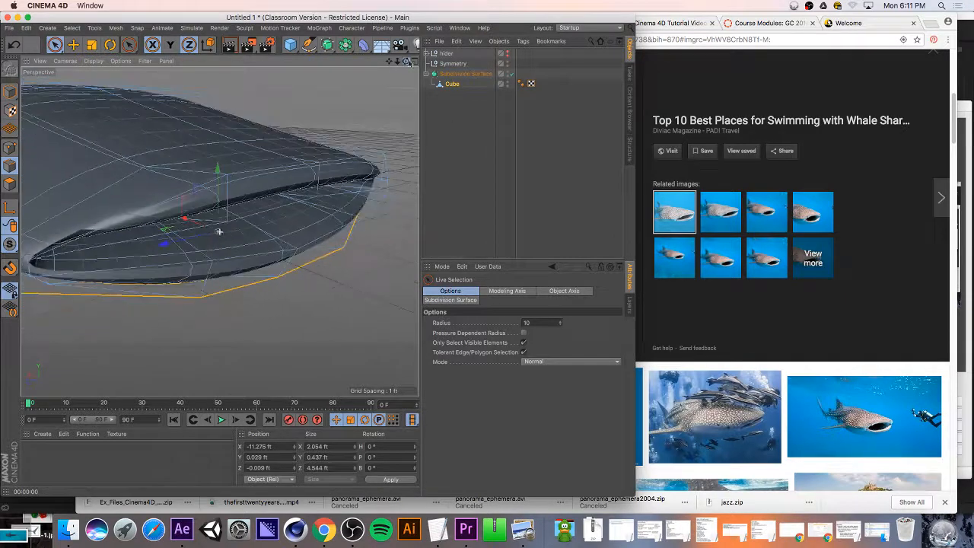
click(510, 73)
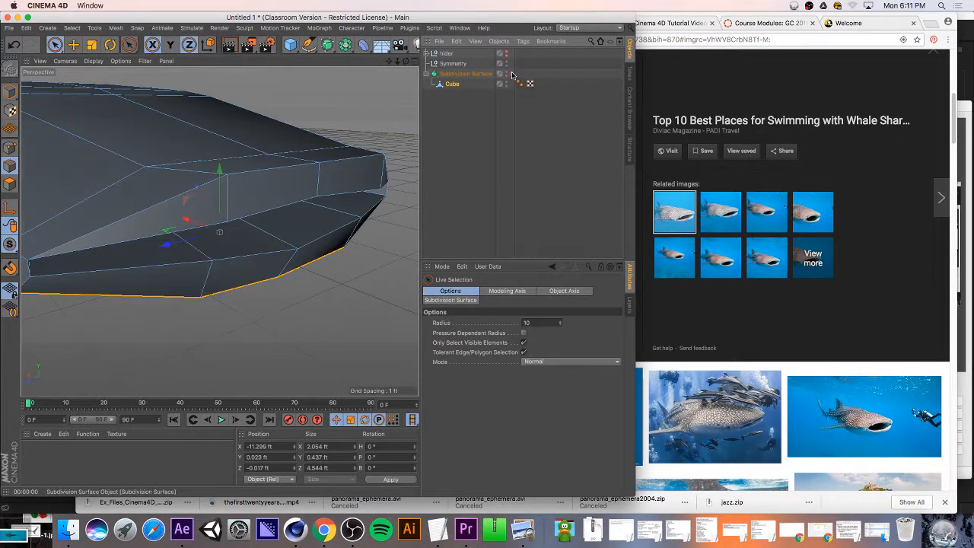
click(10, 183)
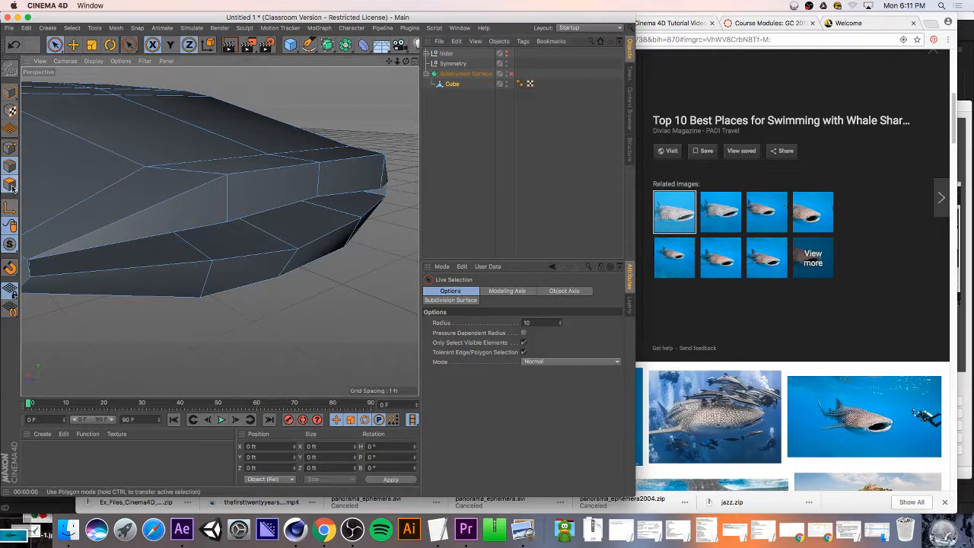
drag(236, 211, 354, 181)
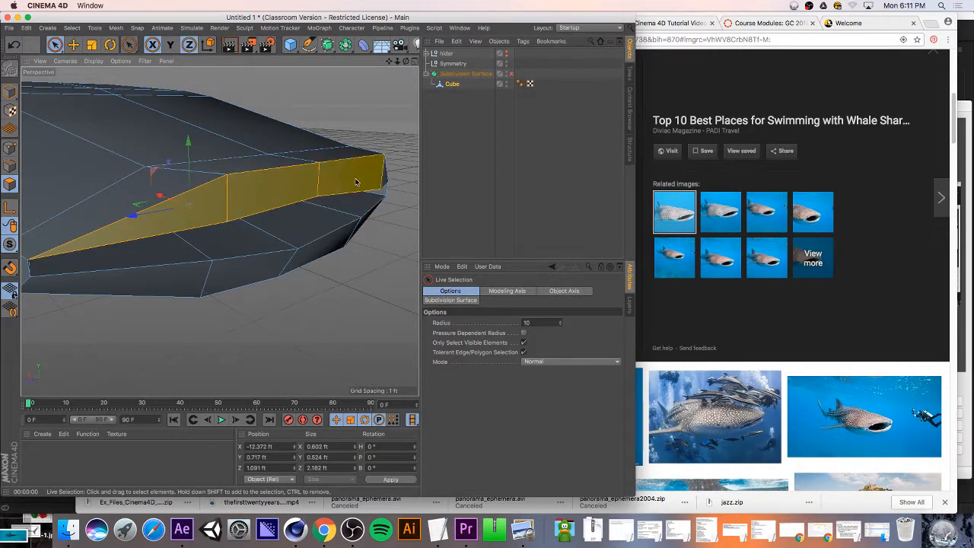
shift+click(383, 175)
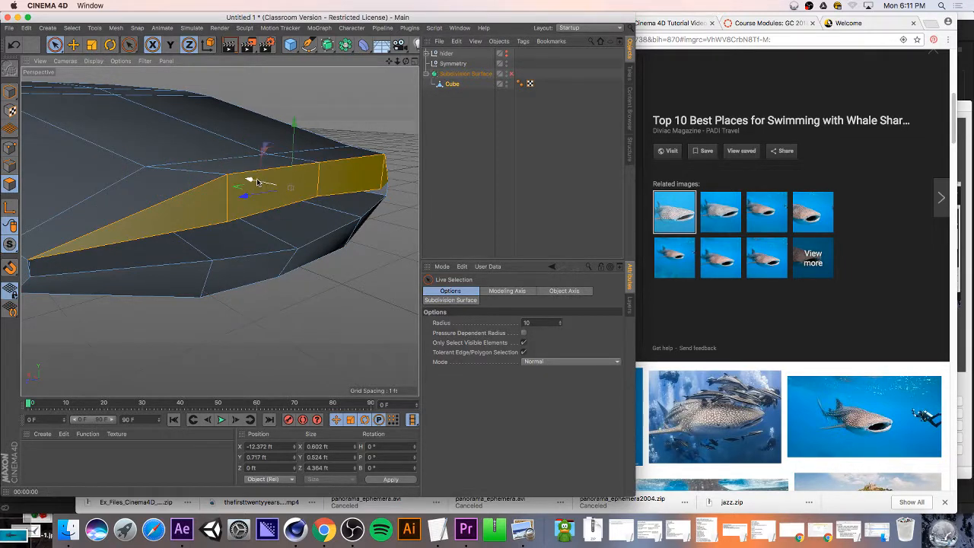
drag(256, 181, 283, 186)
- Select the inner lower-lip polygons on one side of the mouth and move them down to about Y 0.265 ft
mouse_move(405, 61)
mouse_down()
mouse_move(343, 35)
mouse_move(394, 36)
mouse_up()
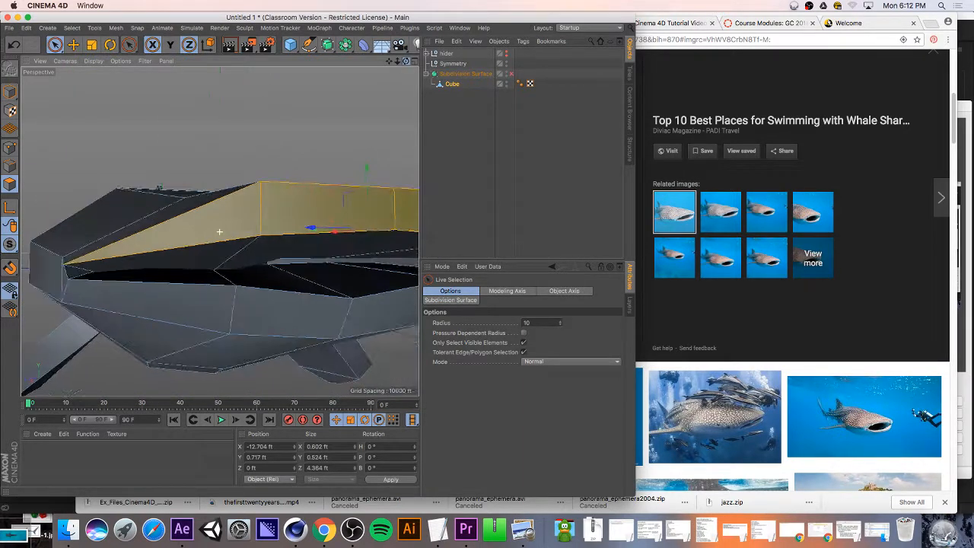
click(339, 272)
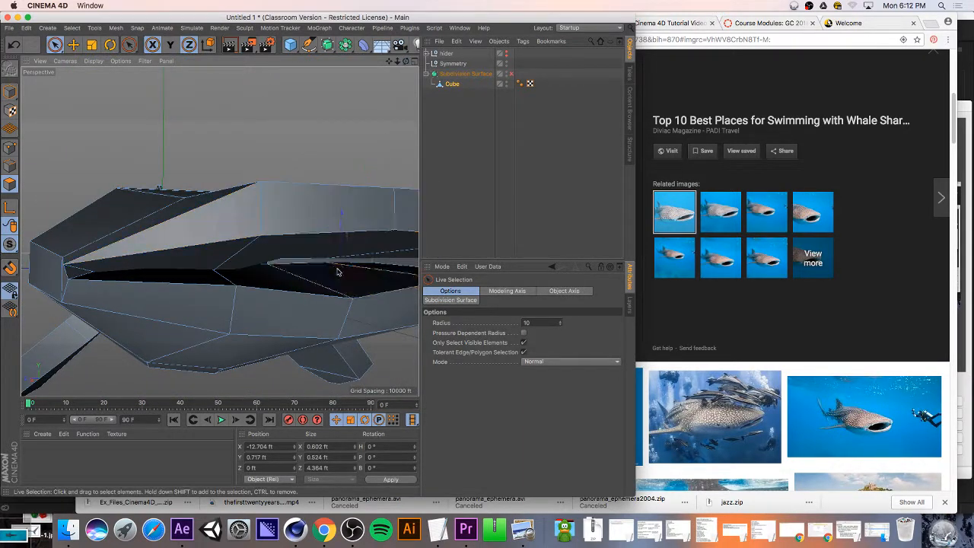
shift+click(248, 277)
shift+click(210, 279)
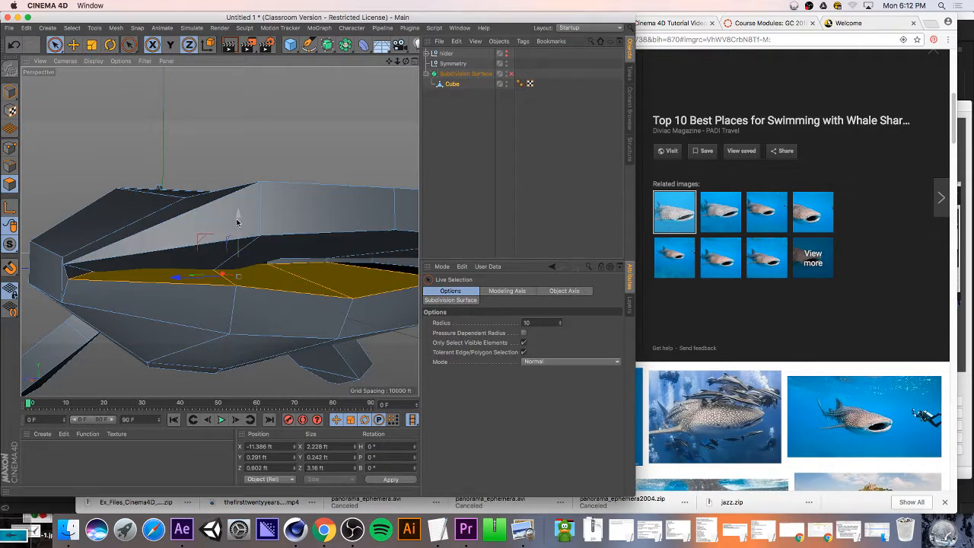
drag(238, 220, 238, 223)
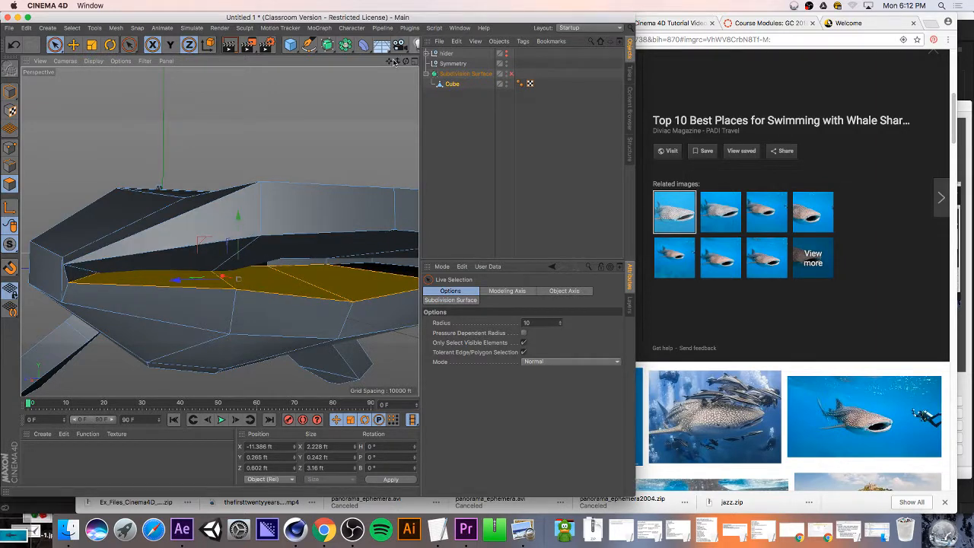
- Select all the inner lower-lip polygons across both sides of the mouth and lower them to about Y 0.22 ft
drag(405, 61, 328, 62)
click(275, 268)
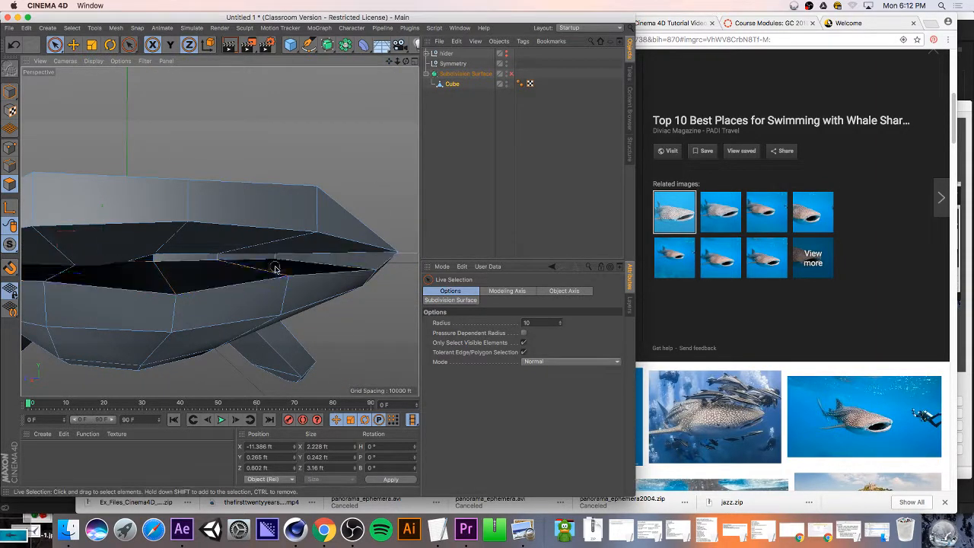
click(293, 264)
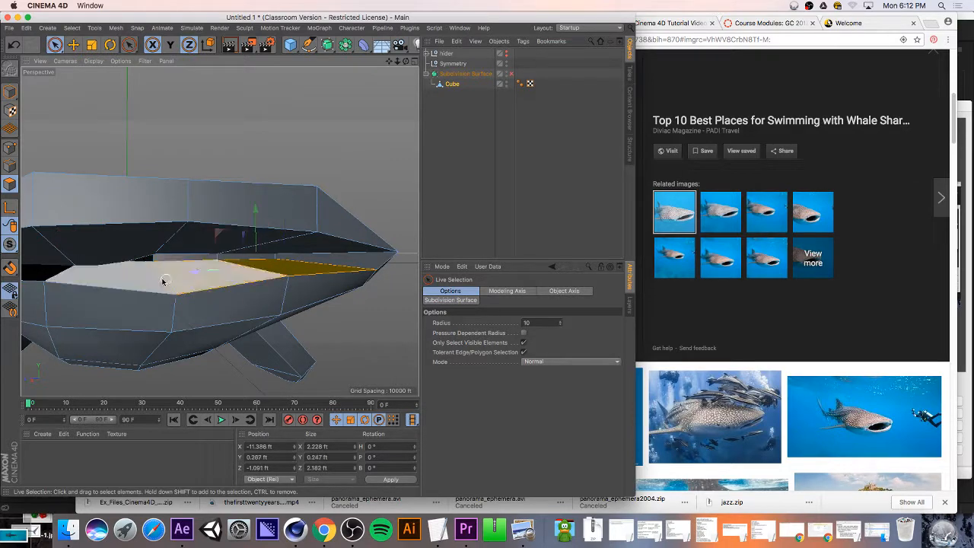
shift+click(97, 275)
shift+click(44, 271)
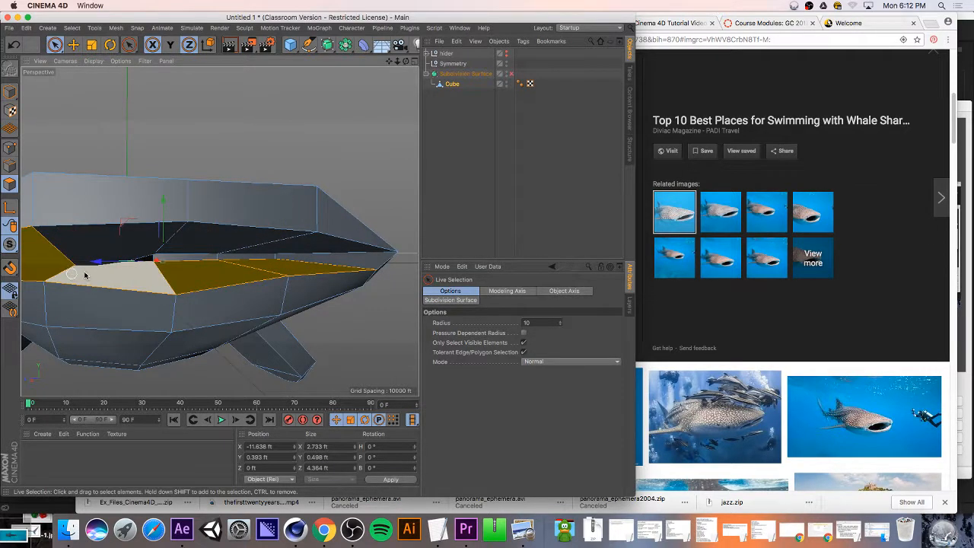
scroll(84, 275, up, 5)
scroll(83, 274, down, 6)
click(70, 278)
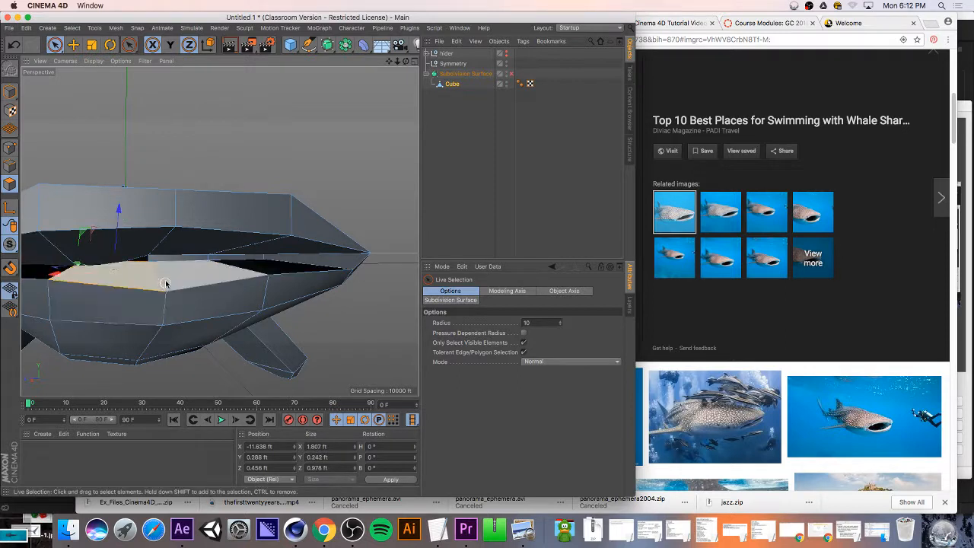
shift+click(228, 272)
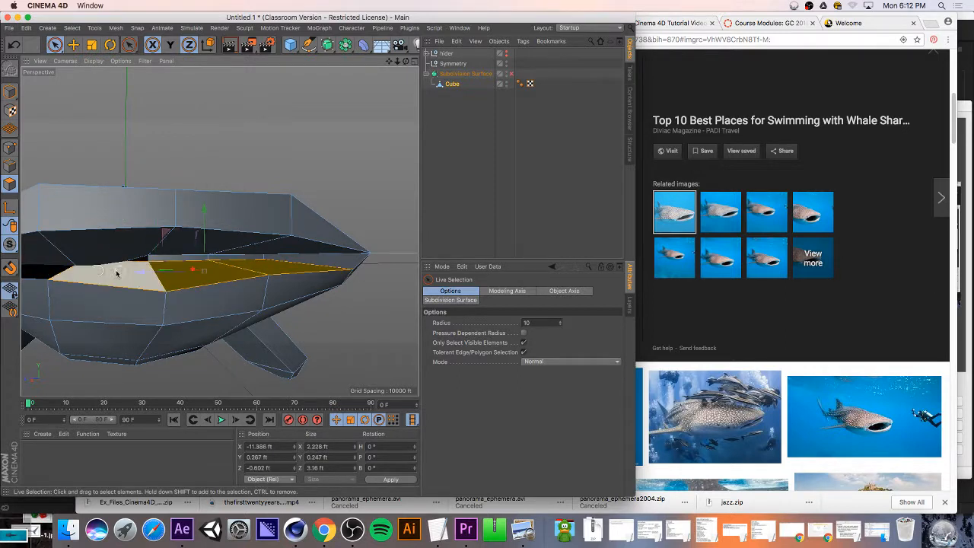
shift+click(73, 274)
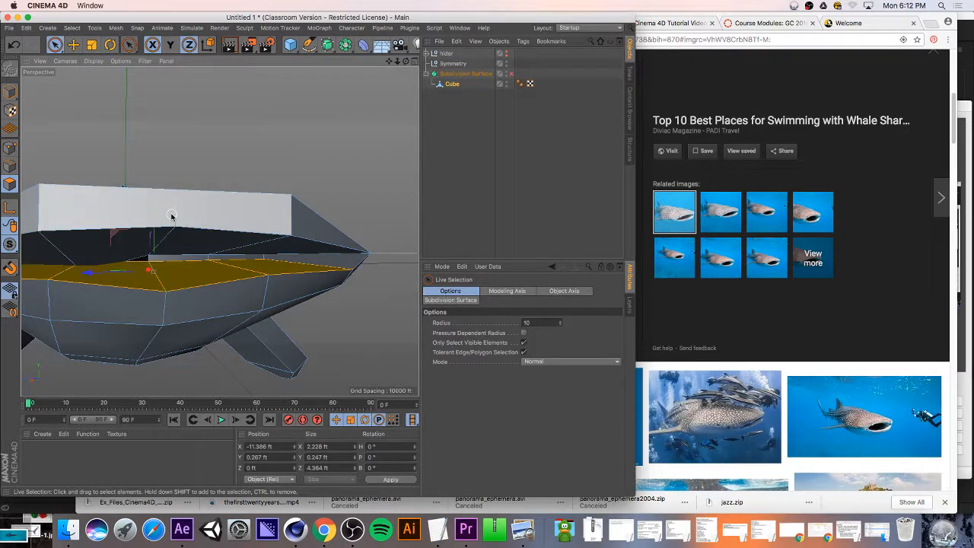
drag(154, 220, 154, 225)
- Enable the Subdivision Surface and render the view to examine the smoothed mouth from the front side
drag(406, 60, 220, 231)
scroll(297, 222, down, 5)
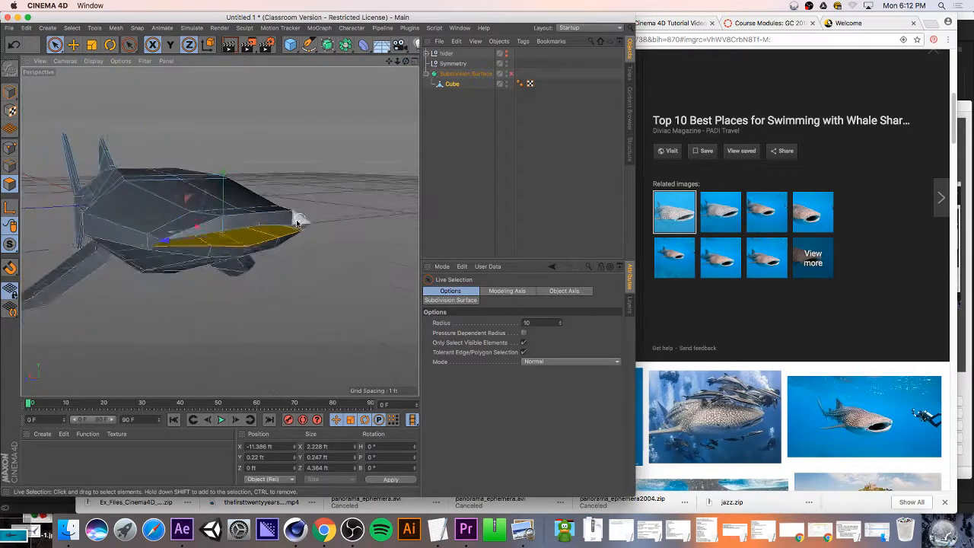
scroll(298, 223, down, 5)
drag(407, 62, 408, 68)
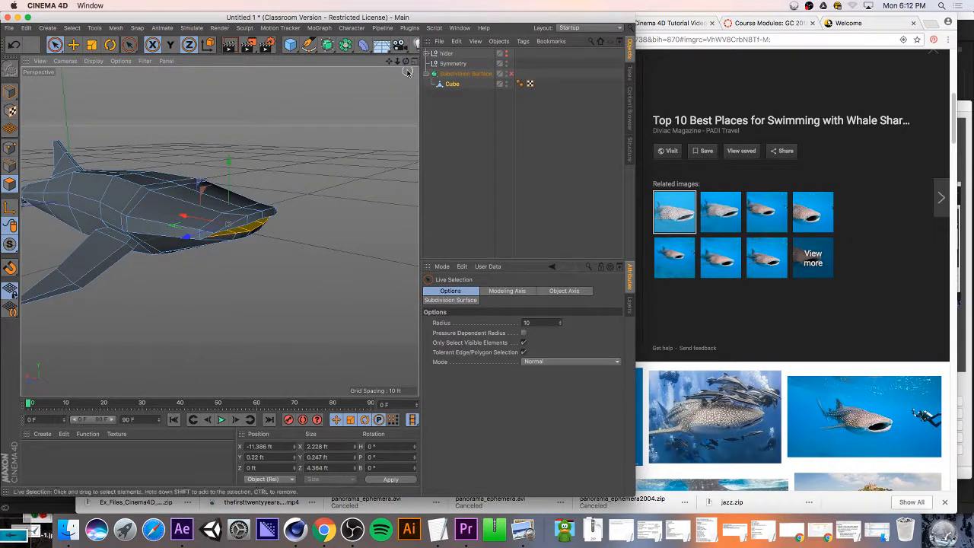
key(ctrl+r)
click(512, 74)
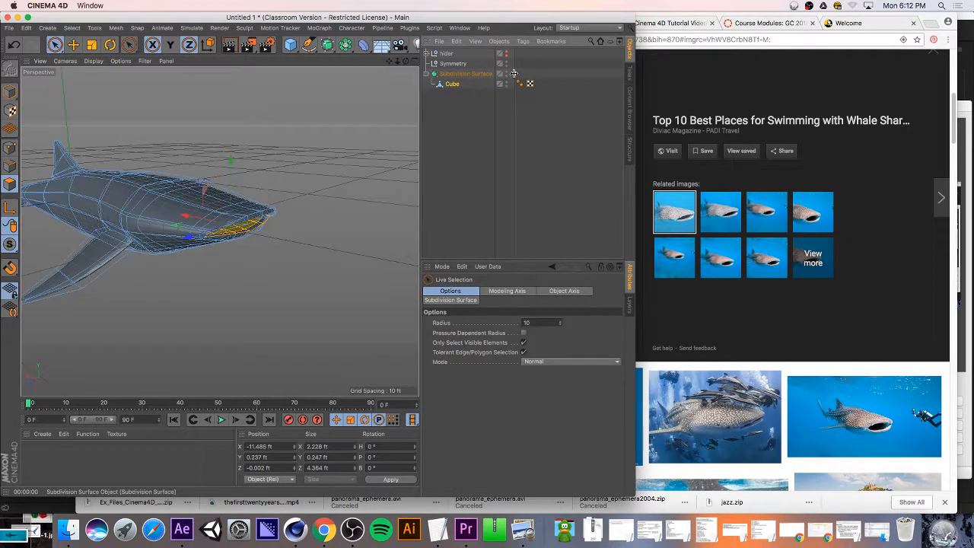
key(ctrl+r)
- Select the Subdivision Surface and render the head and tail views in the Picture Viewer to examine the shark's shape
click(454, 77)
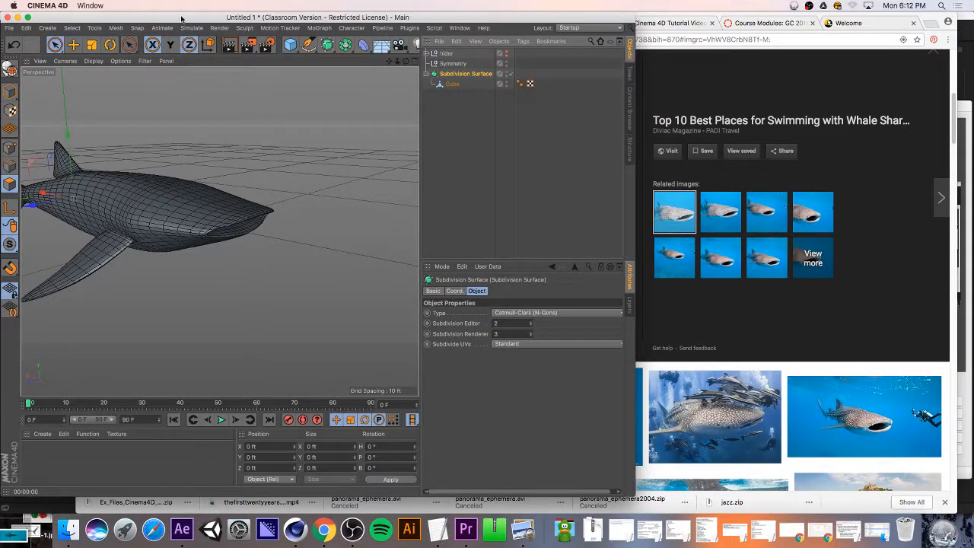
click(249, 46)
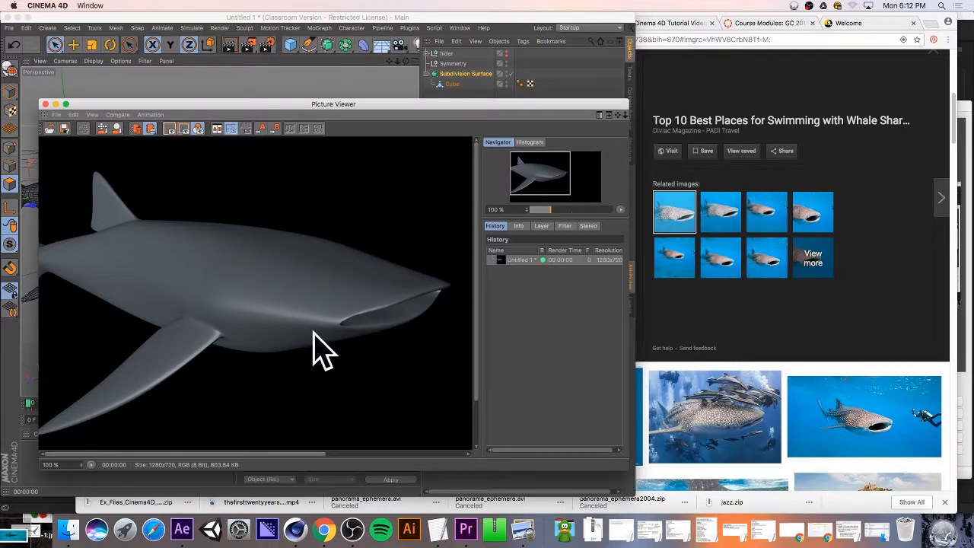
click(335, 79)
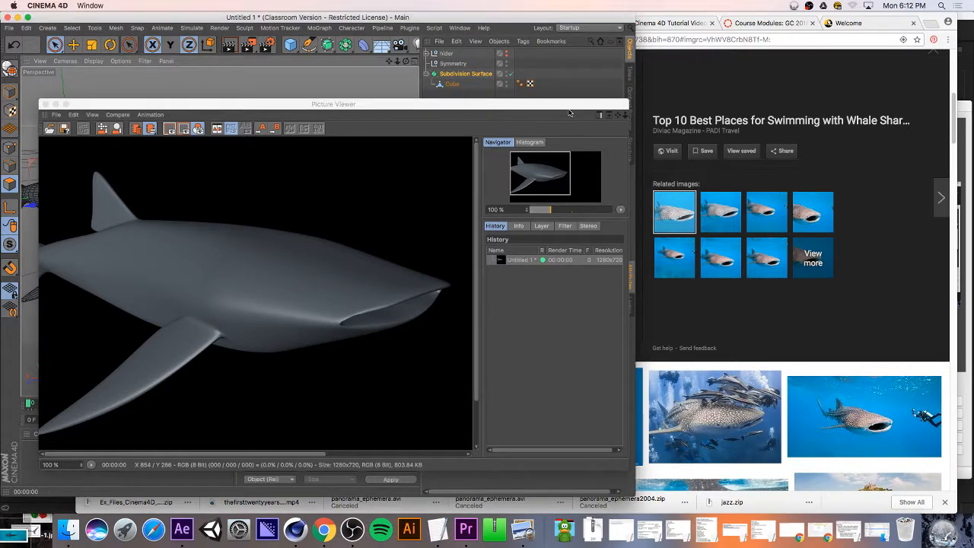
click(45, 104)
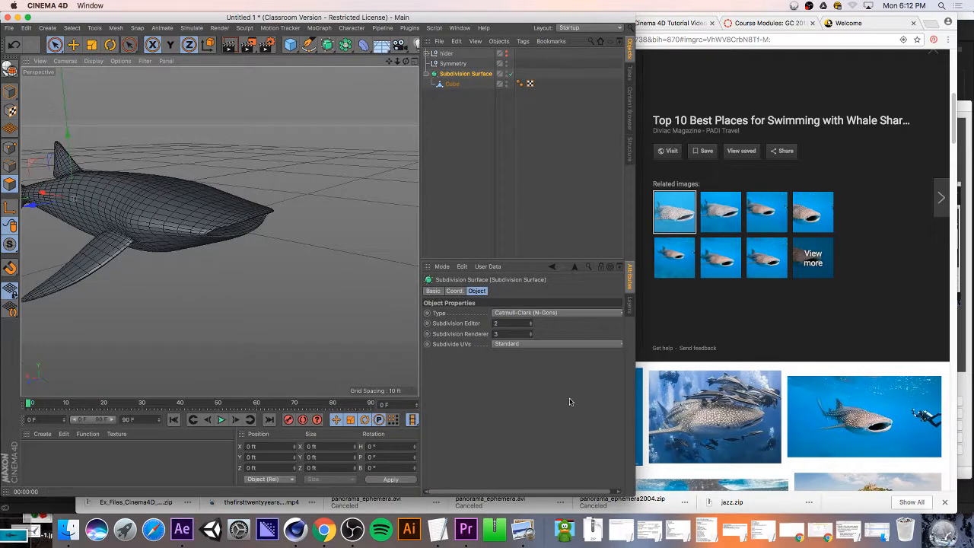
drag(394, 61, 375, 62)
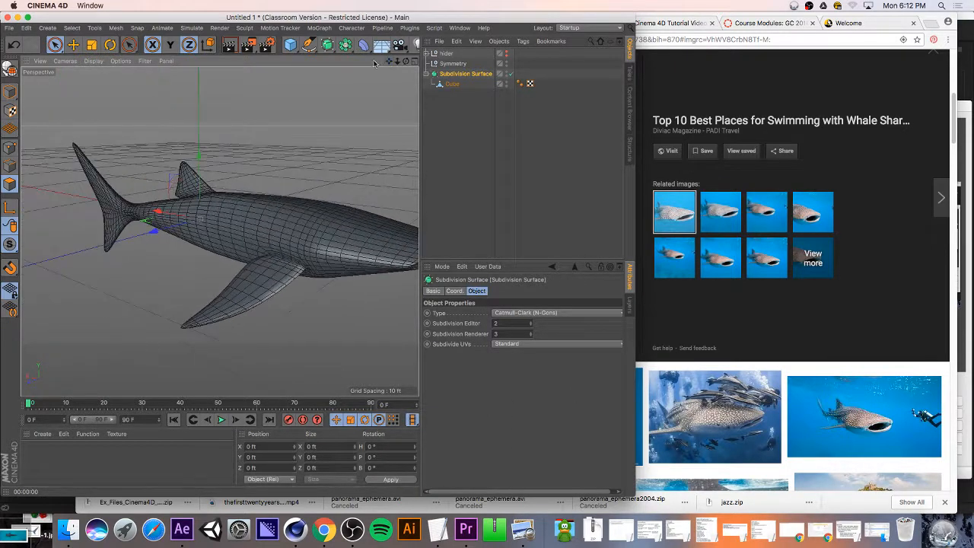
click(266, 45)
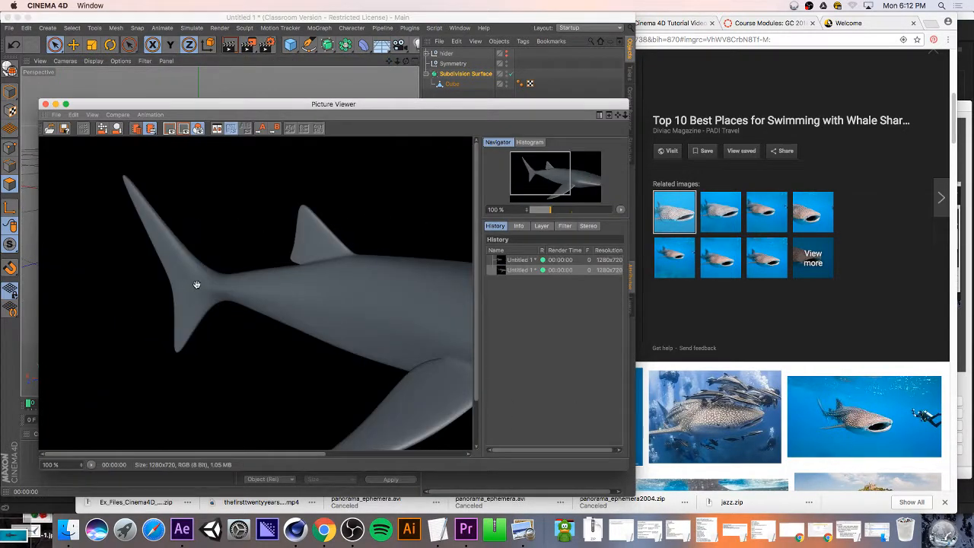
scroll(197, 287, up, 3)
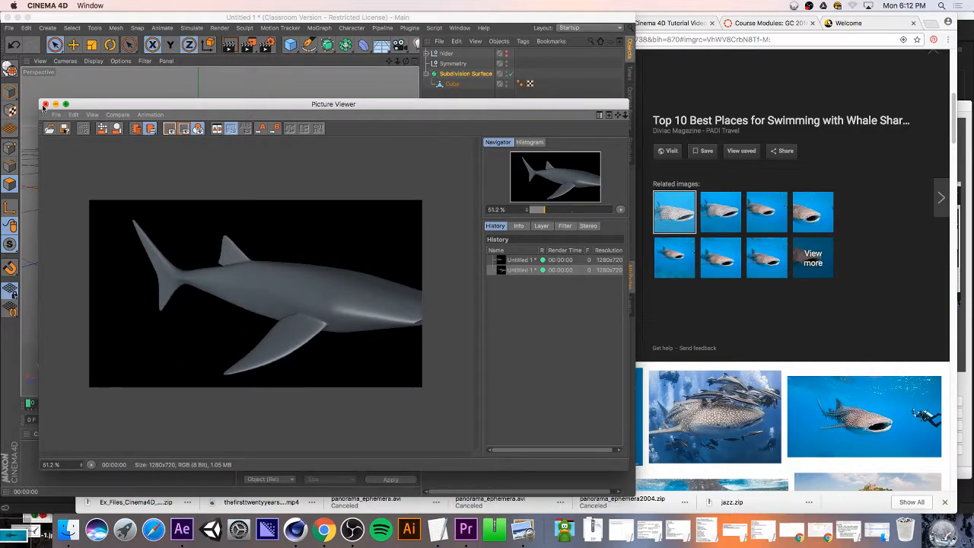
key(super+w)
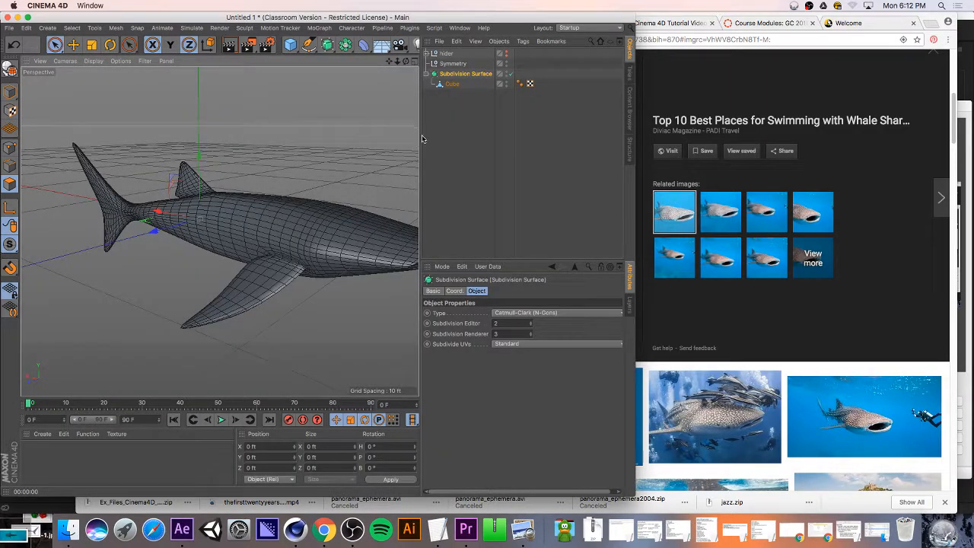
- Enlarge the viewport and the program window across the screen and render the whole shark
drag(420, 141, 513, 160)
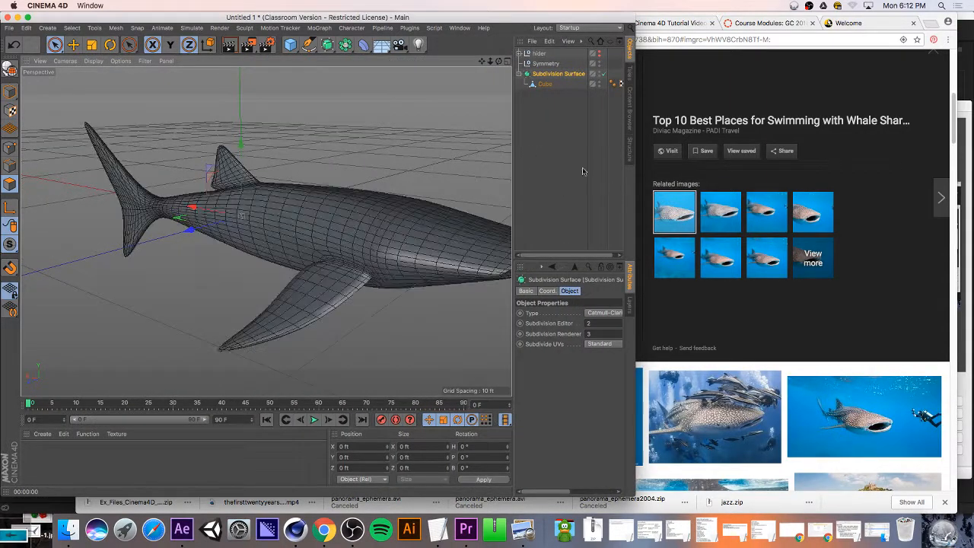
drag(638, 176, 971, 198)
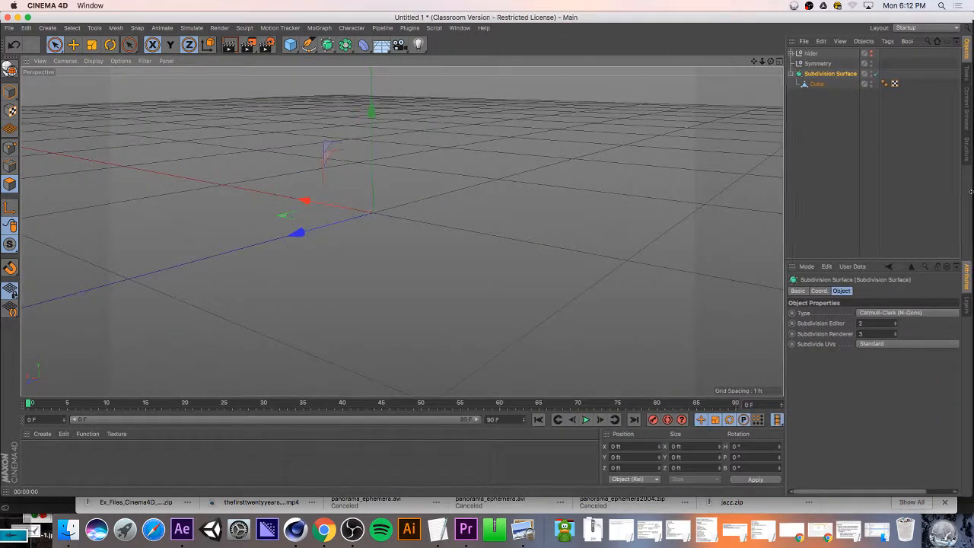
key(super+r)
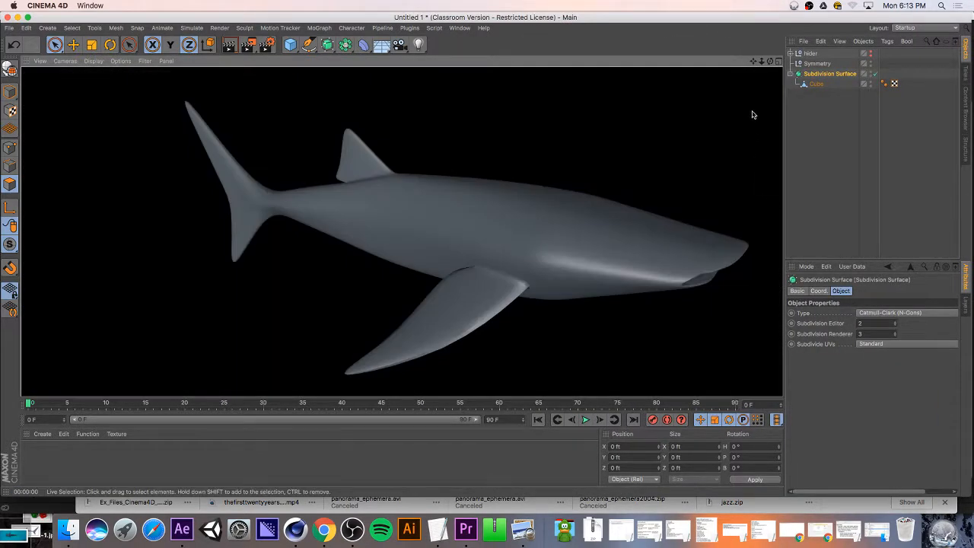
- Render the shark again from several angles to examine its mouth, fins and full silhouette
drag(753, 62, 571, 55)
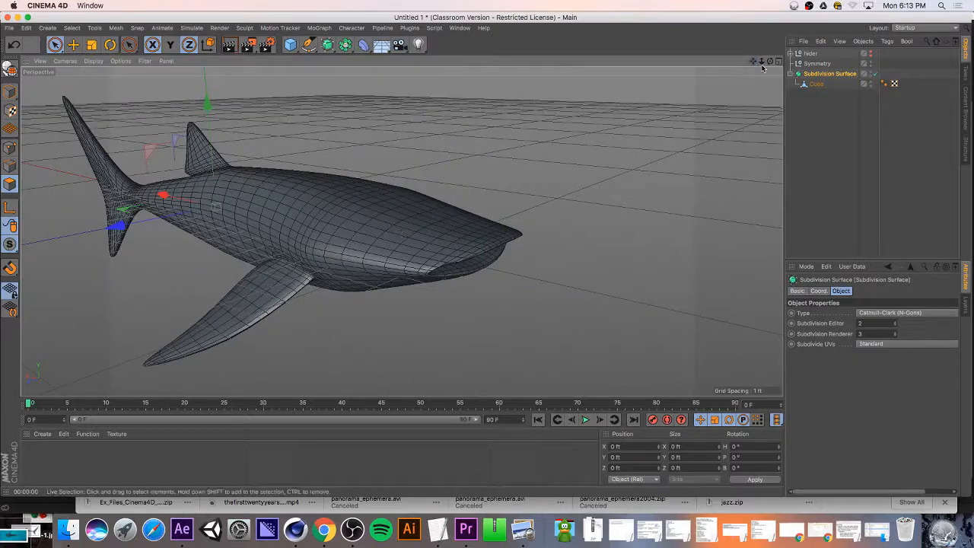
key(super+r)
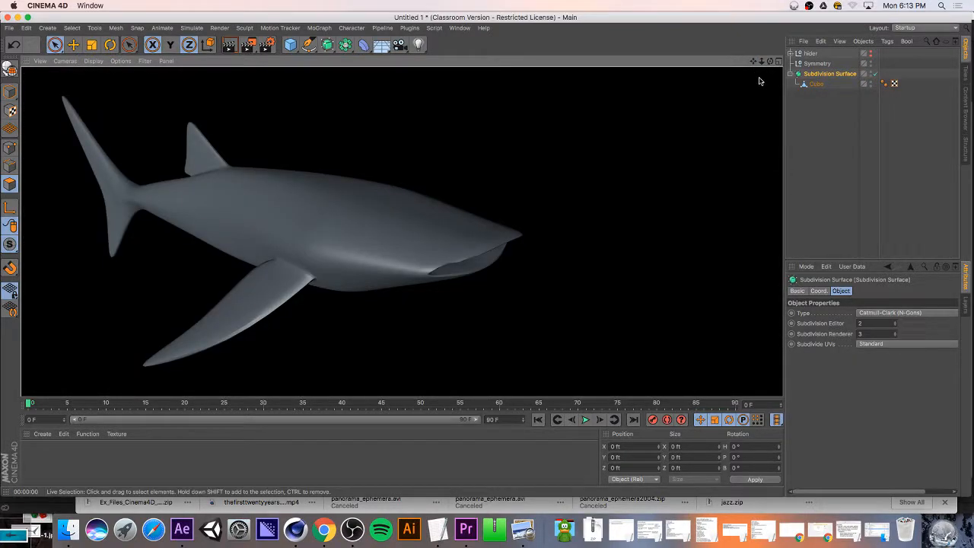
drag(770, 61, 761, 80)
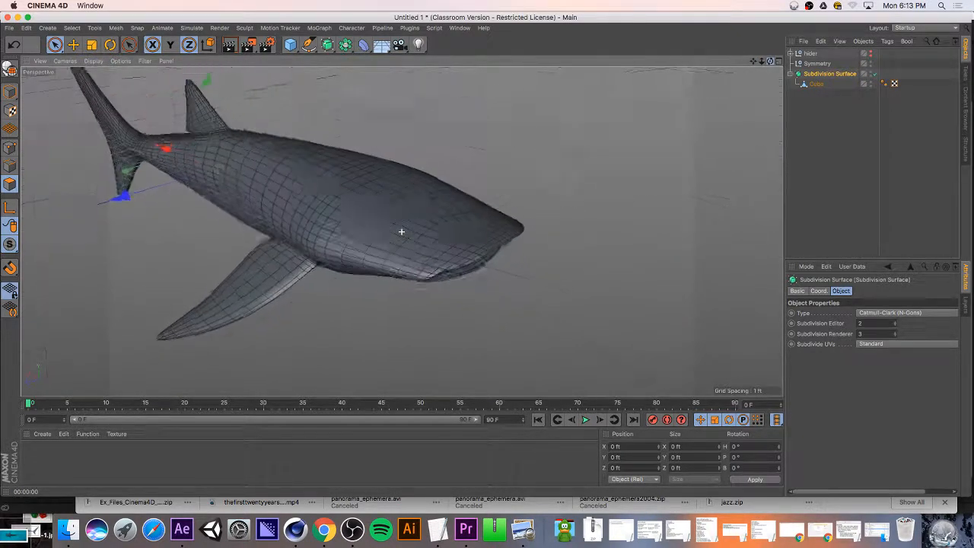
drag(401, 231, 635, 149)
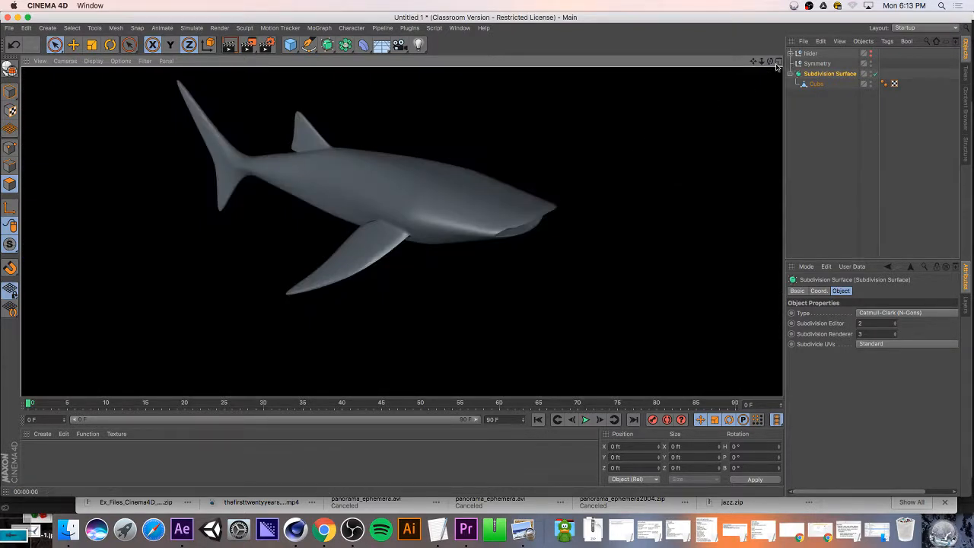
mouse_move(775, 62)
mouse_down()
mouse_move(763, 65)
mouse_move(775, 63)
mouse_up()
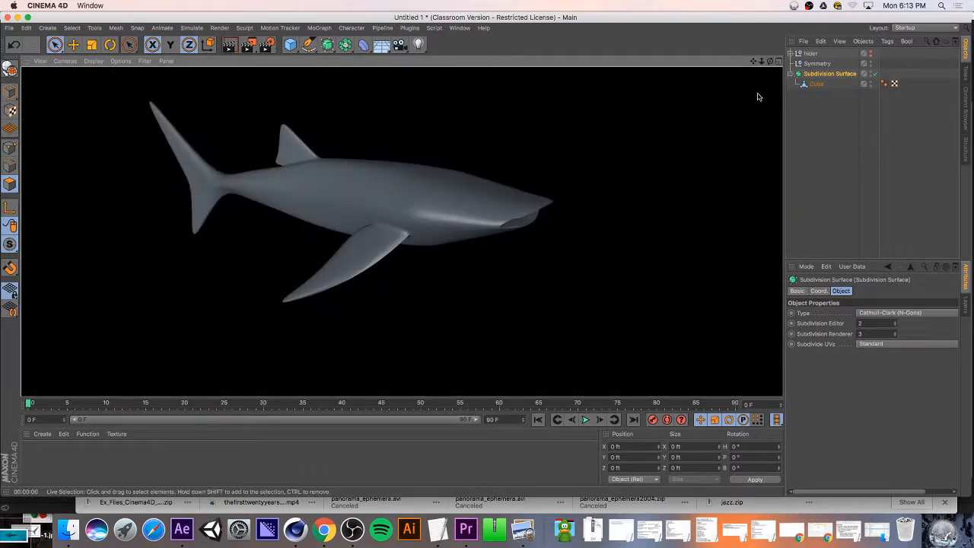
- Examine the smoothed shark from several angles, checking its underside, pectoral fin joint, dorsal fin, tail and mouth
click(761, 95)
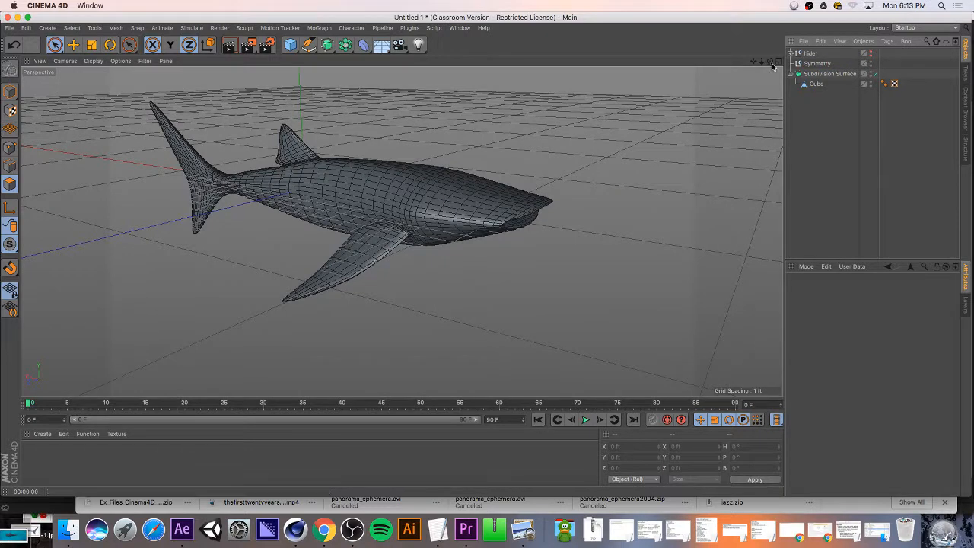
drag(769, 61, 746, 49)
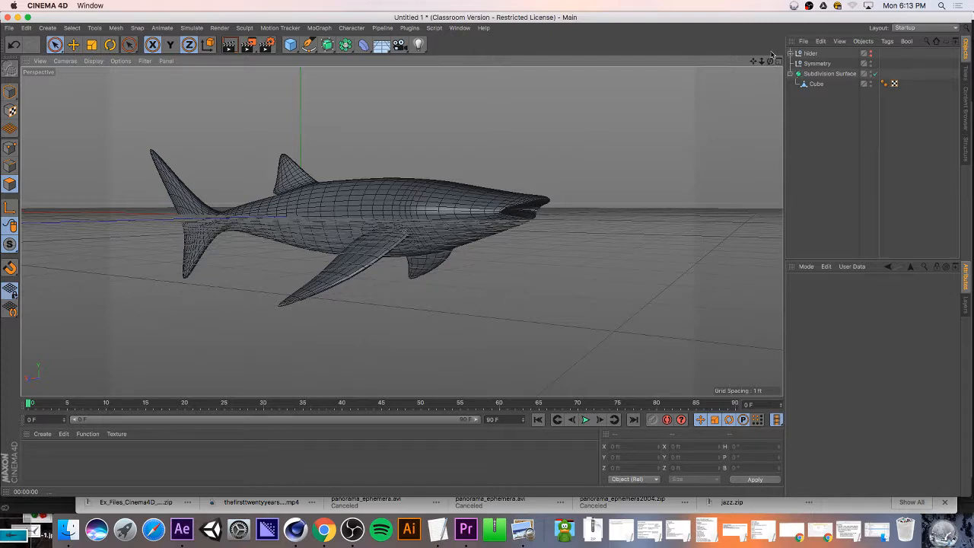
drag(745, 49, 772, 79)
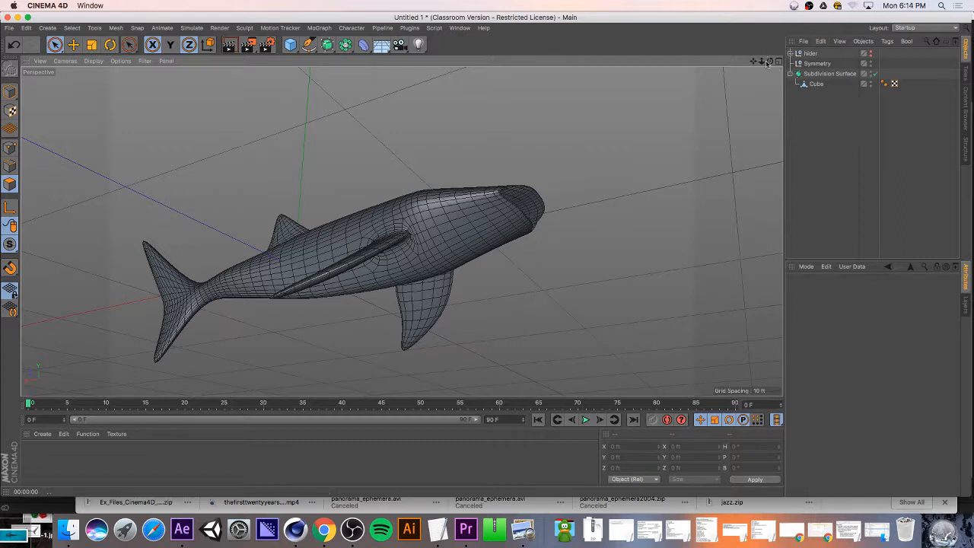
mouse_move(769, 62)
mouse_down()
mouse_move(746, 137)
mouse_move(768, 110)
mouse_move(761, 58)
mouse_move(685, 50)
mouse_move(525, 114)
mouse_move(590, 125)
mouse_up()
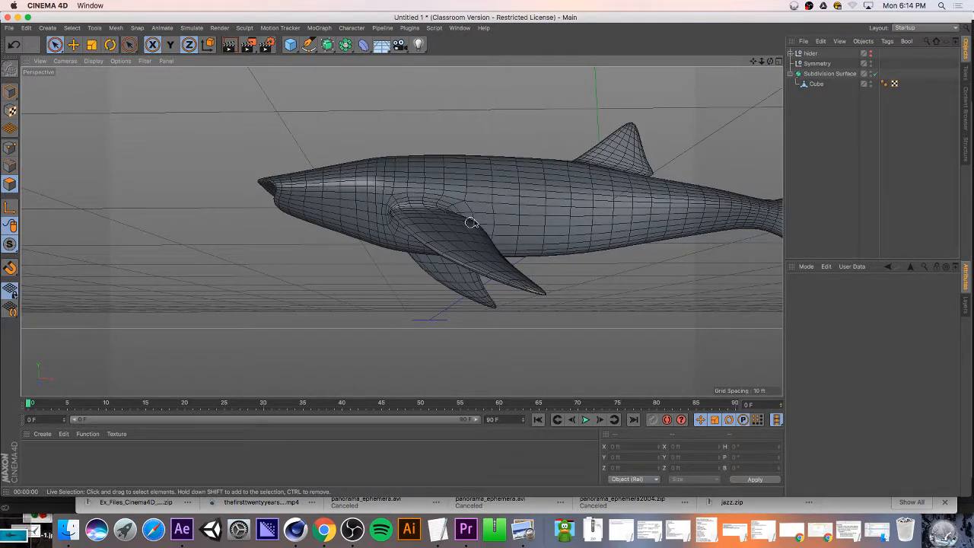
scroll(480, 212, up, 10)
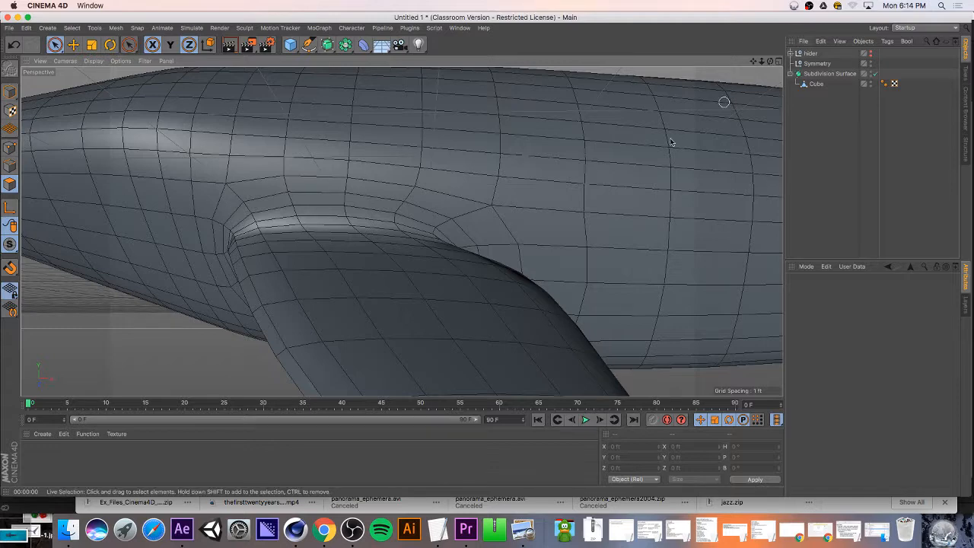
drag(770, 62, 729, 102)
scroll(729, 101, up, 2)
drag(753, 62, 768, 175)
mouse_move(770, 62)
mouse_down()
mouse_move(616, 54)
mouse_move(799, 53)
mouse_move(852, 69)
mouse_move(944, 54)
mouse_move(700, 38)
mouse_move(768, 59)
mouse_up()
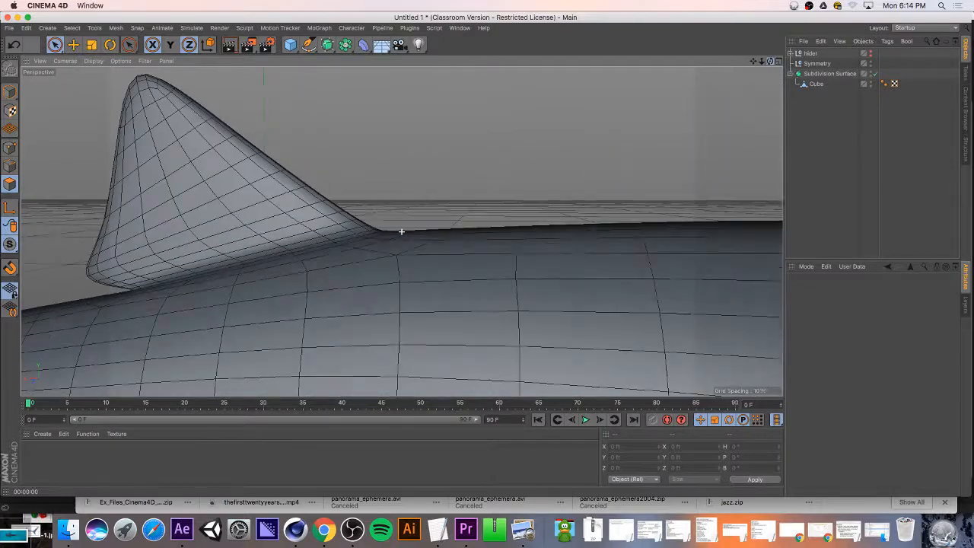
scroll(549, 366, down, 10)
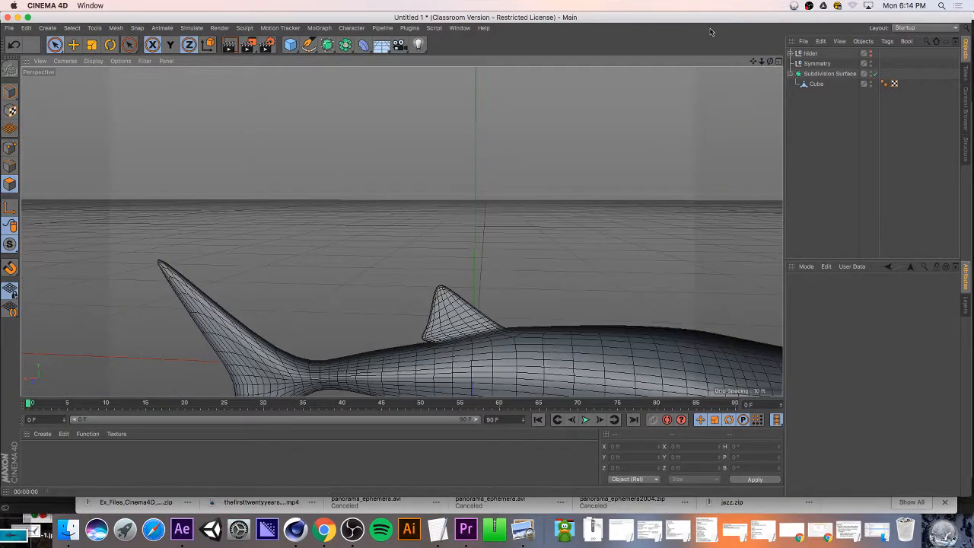
drag(753, 61, 609, 118)
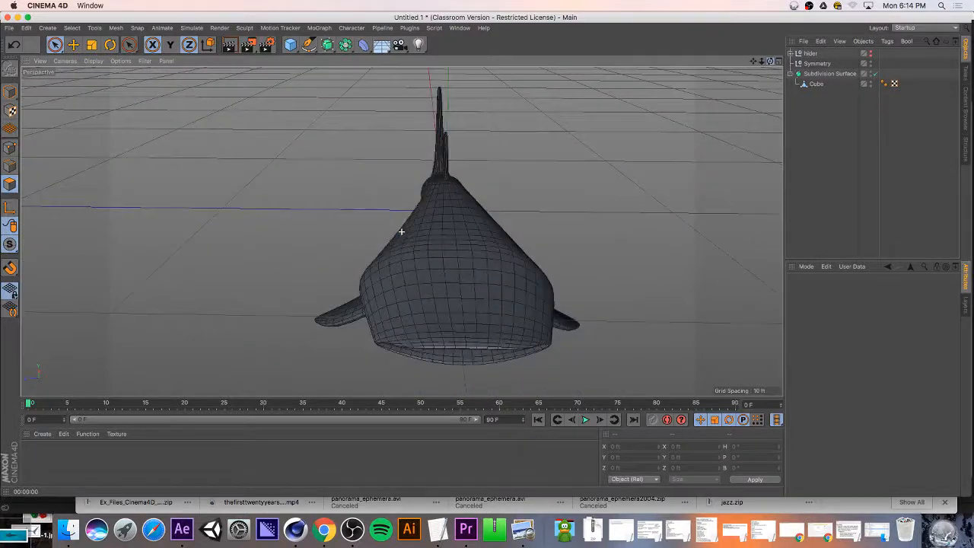
- Add a Bend deformer as a child of the Cube under the Subdivision Surface and fit it to its parent
drag(754, 63, 433, 64)
click(363, 48)
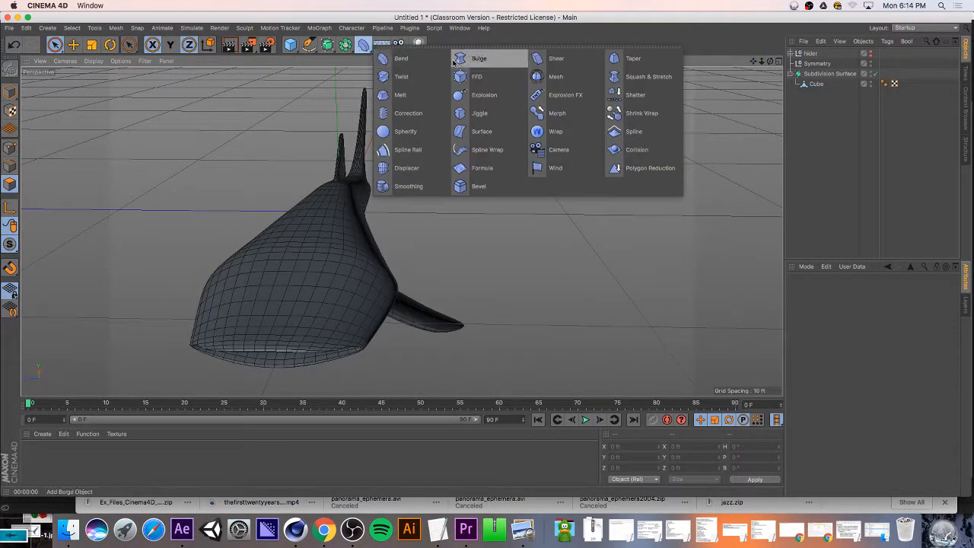
click(392, 61)
drag(819, 54, 828, 94)
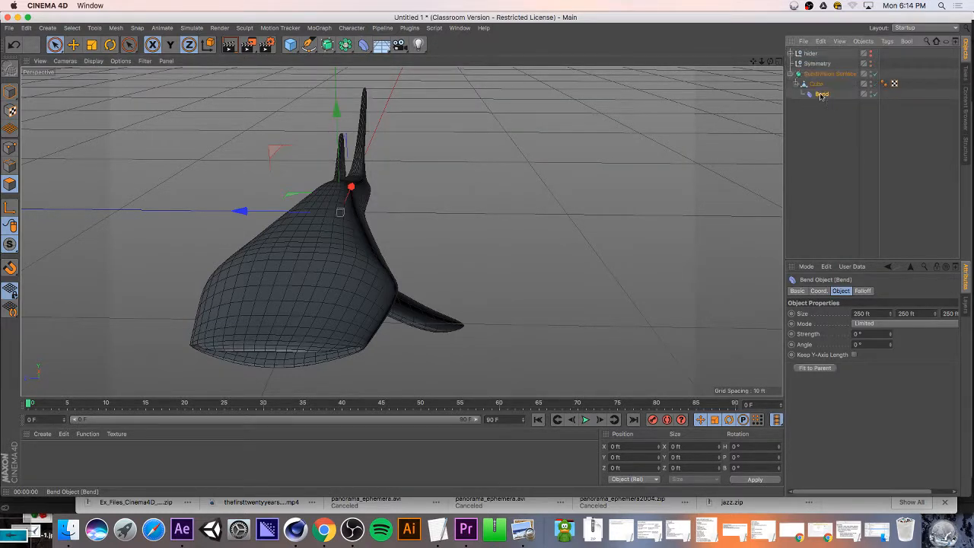
click(820, 370)
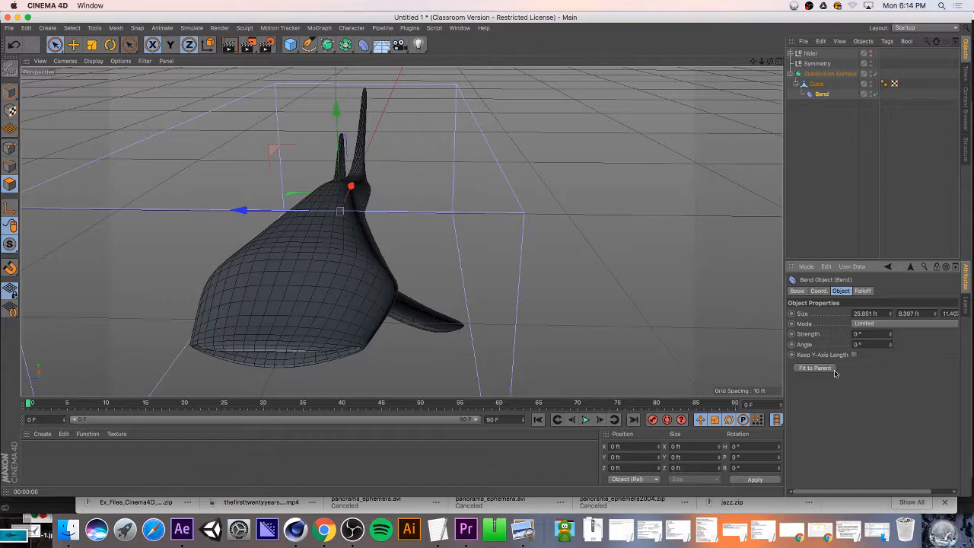
- Try the bend strength before and after turning the deformer about its vertical axis, undoing each strength change
drag(890, 335, 889, 335)
key(super+z)
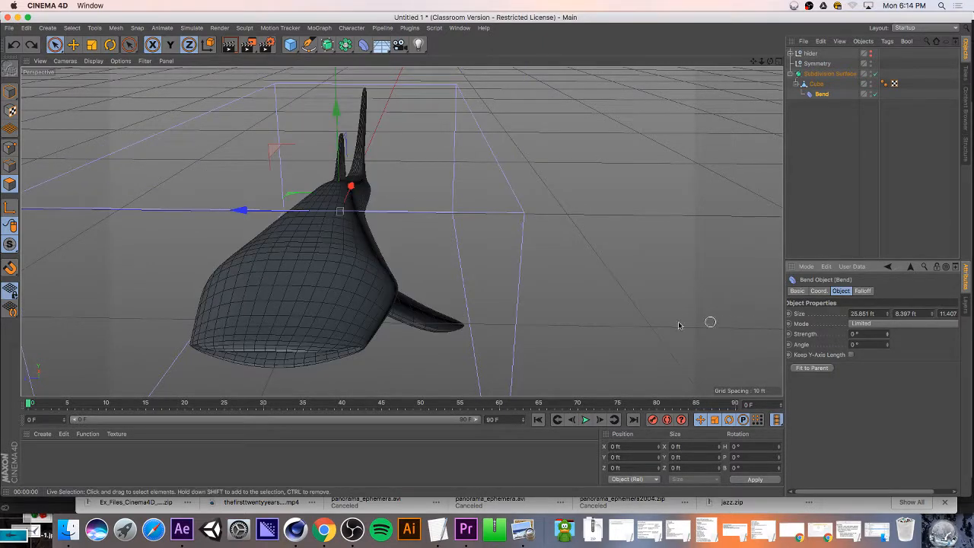
key(r)
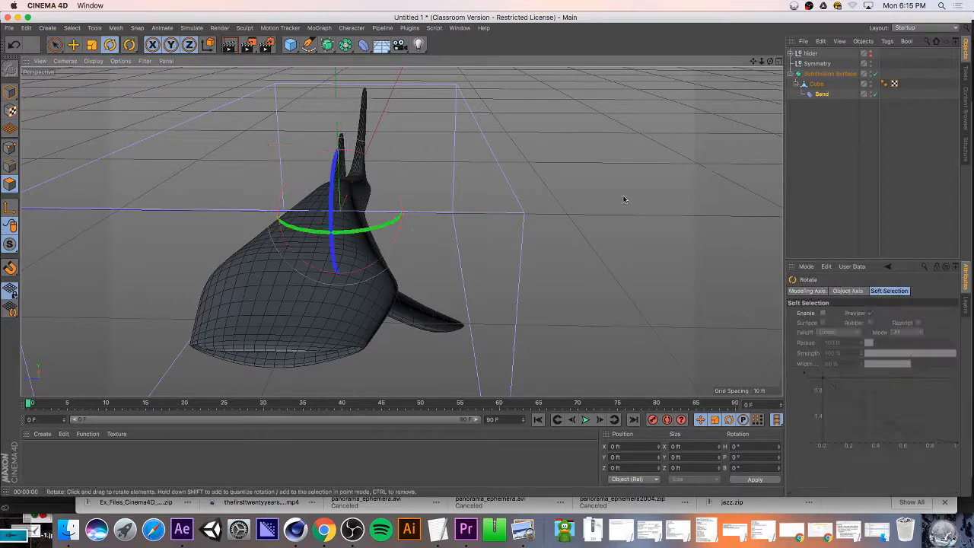
drag(399, 232, 334, 232)
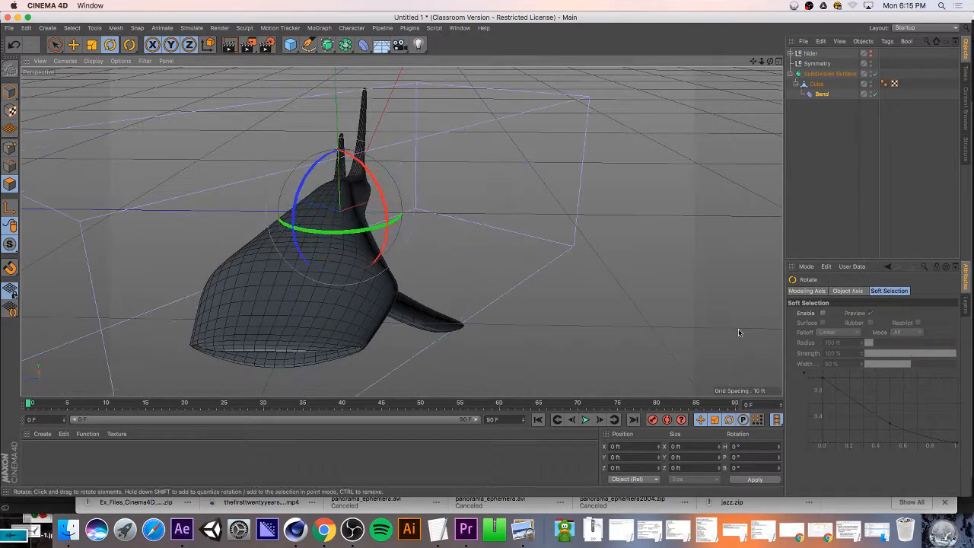
click(823, 95)
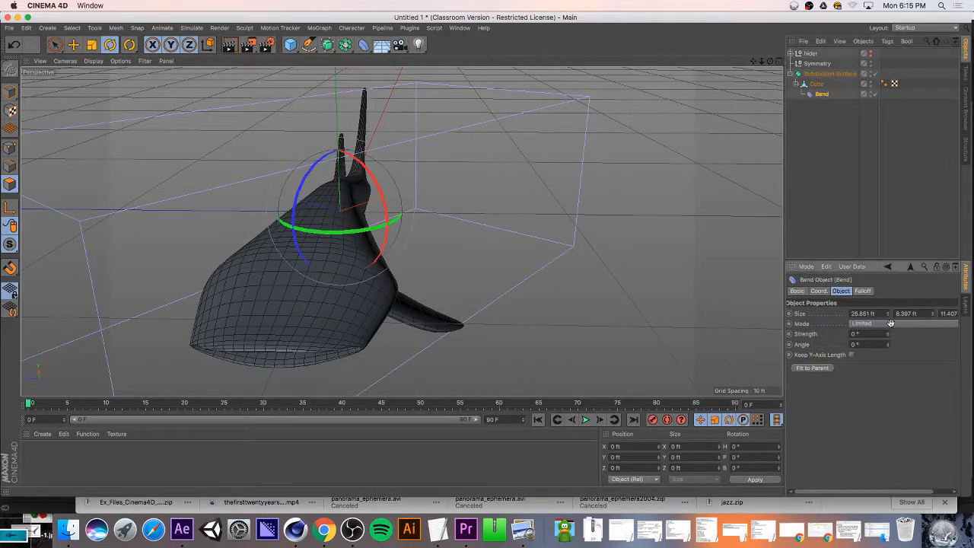
mouse_move(891, 333)
mouse_down()
mouse_move(891, 289)
mouse_move(887, 328)
mouse_up()
key(super+z)
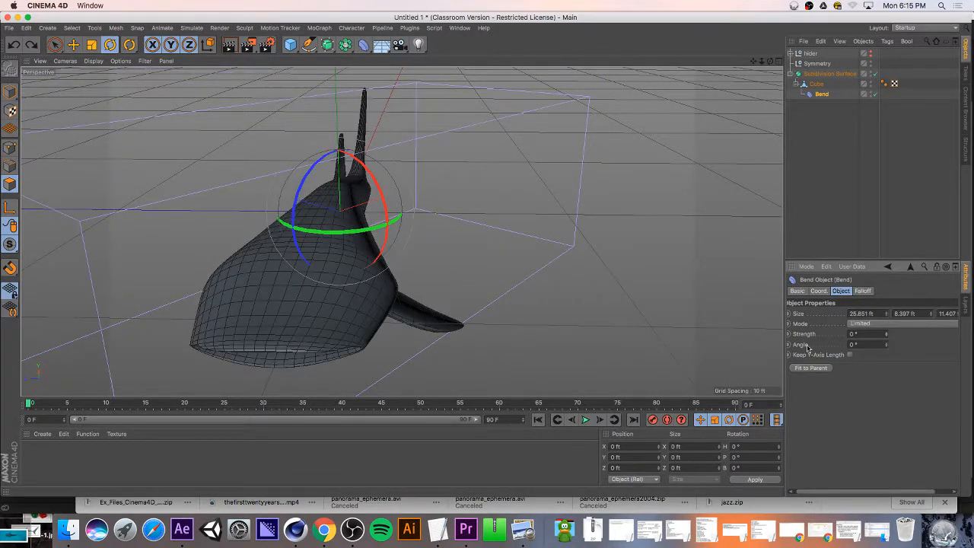
- Rotate the Bend deformer until its Y axis runs along the shark's body, testing and undoing a strength change between rotations
drag(280, 222, 32, 175)
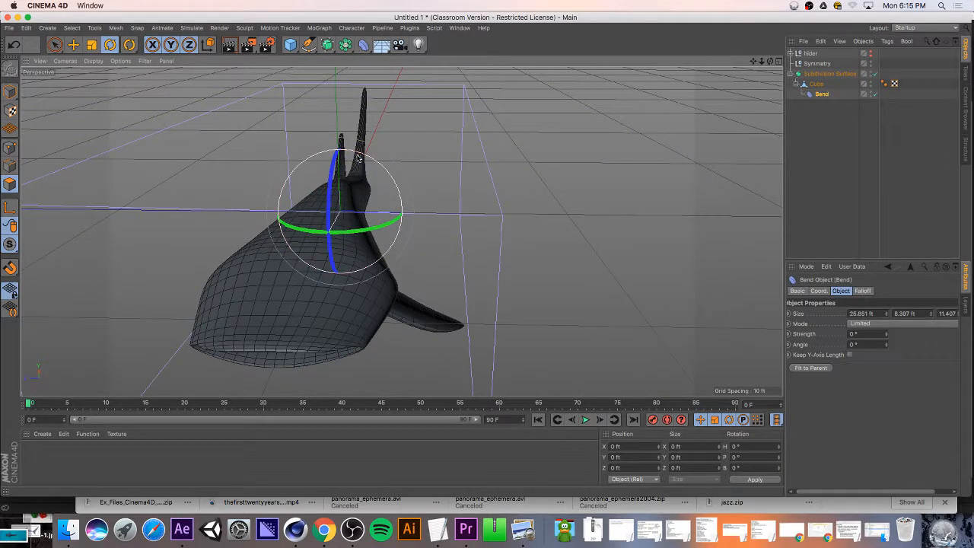
drag(357, 158, 417, 242)
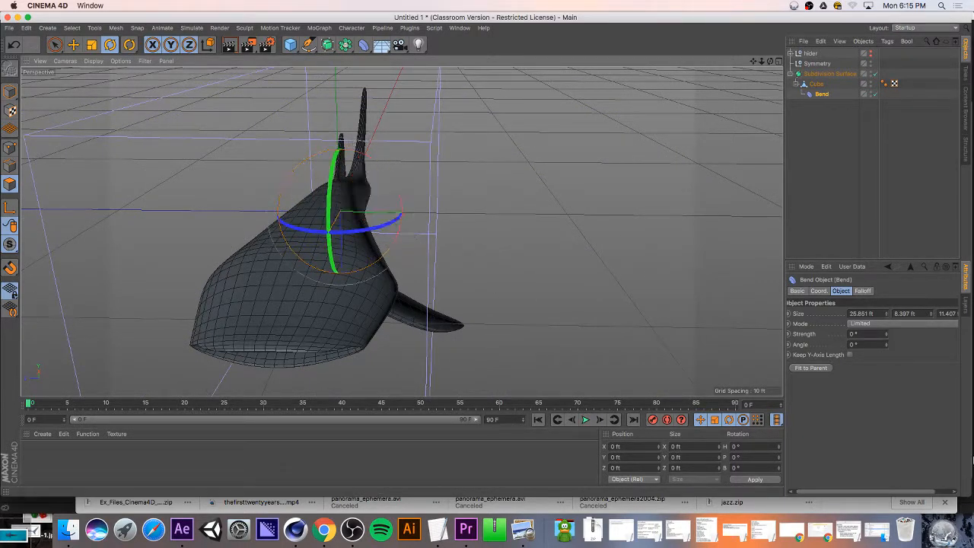
drag(887, 336, 887, 307)
key(super+z)
drag(382, 240, 609, 186)
- Scale the Bend deformer down to 13.553 ft in X and lengthen its Y size to 28.402 ft
key(t)
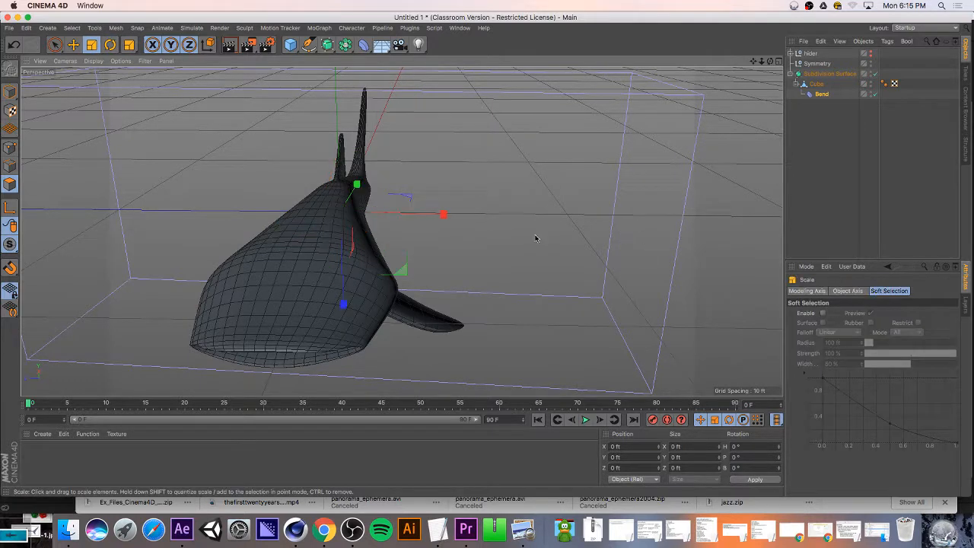
drag(443, 211, 393, 211)
click(887, 266)
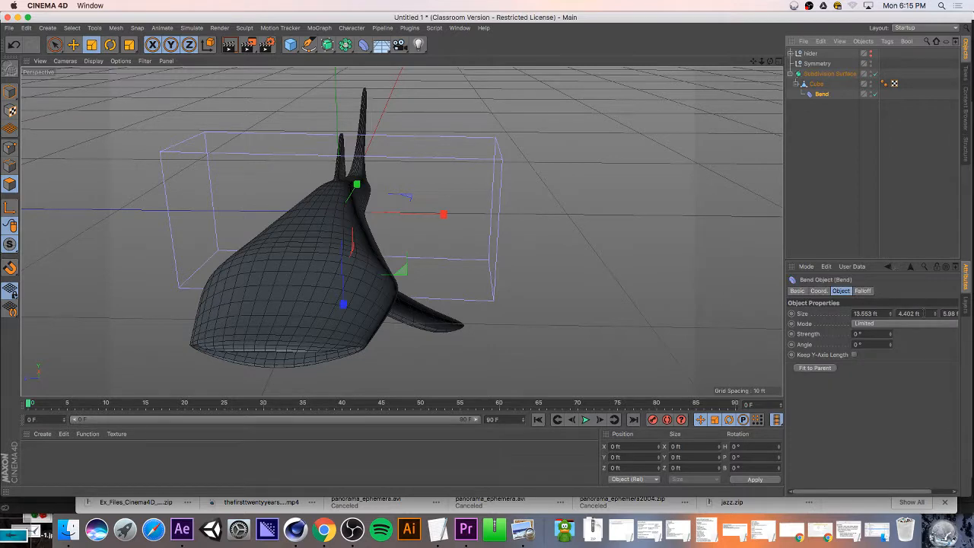
drag(936, 316, 936, 297)
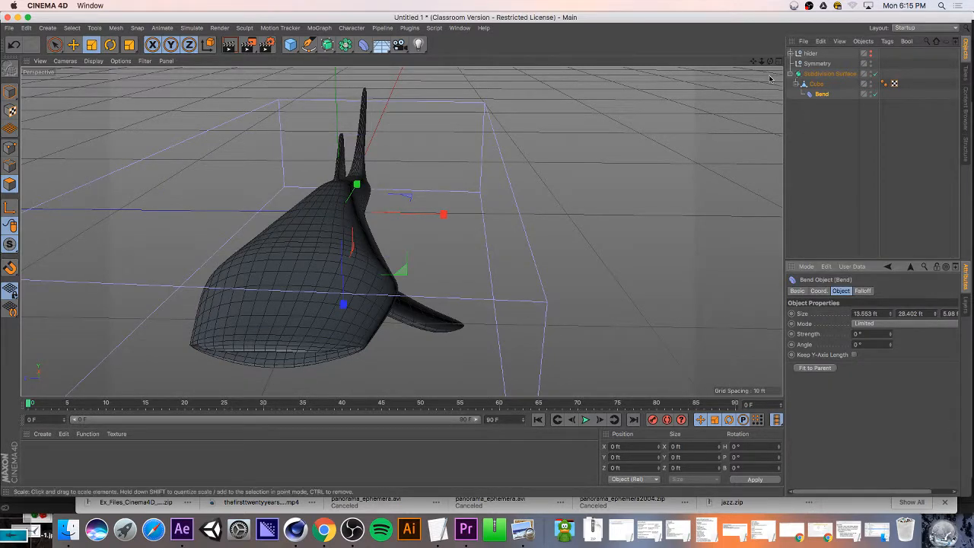
- Set the Bend's X size to 12.553 ft and its strength to 5°, and enable Keep Y-Axis Length
drag(770, 60, 677, 94)
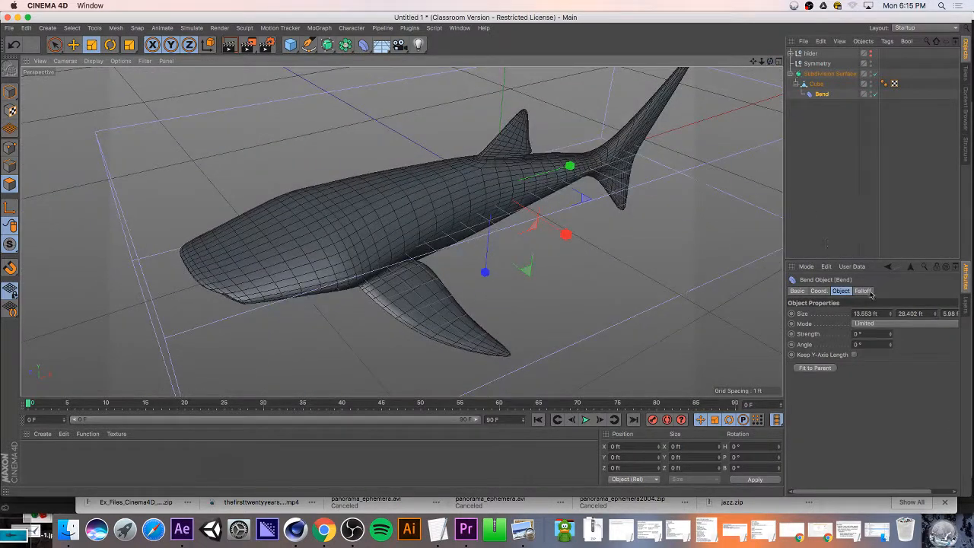
drag(890, 314, 882, 354)
click(854, 355)
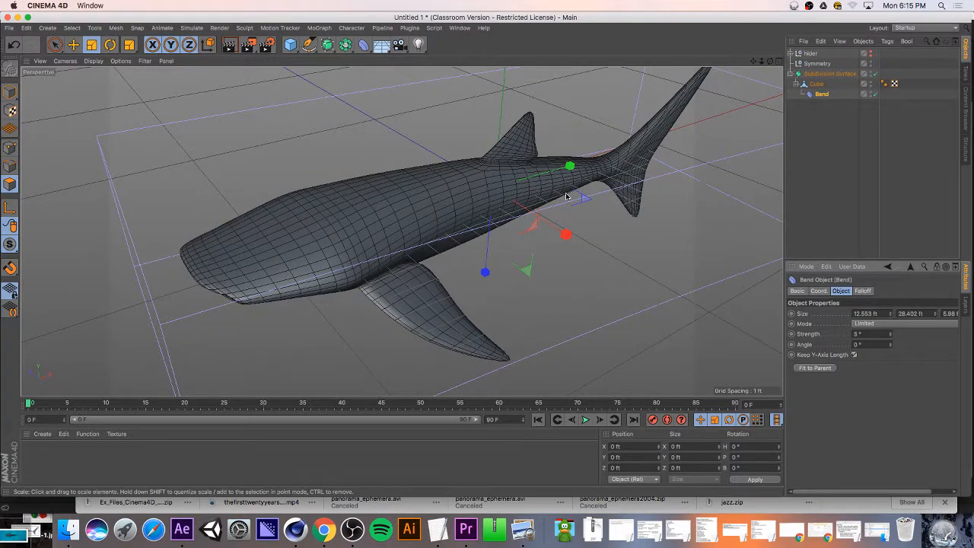
- Move the Bend deformer back toward the tail, set its strength to 30°, and check the bent body from several angles
key(e)
drag(570, 166, 666, 130)
click(821, 93)
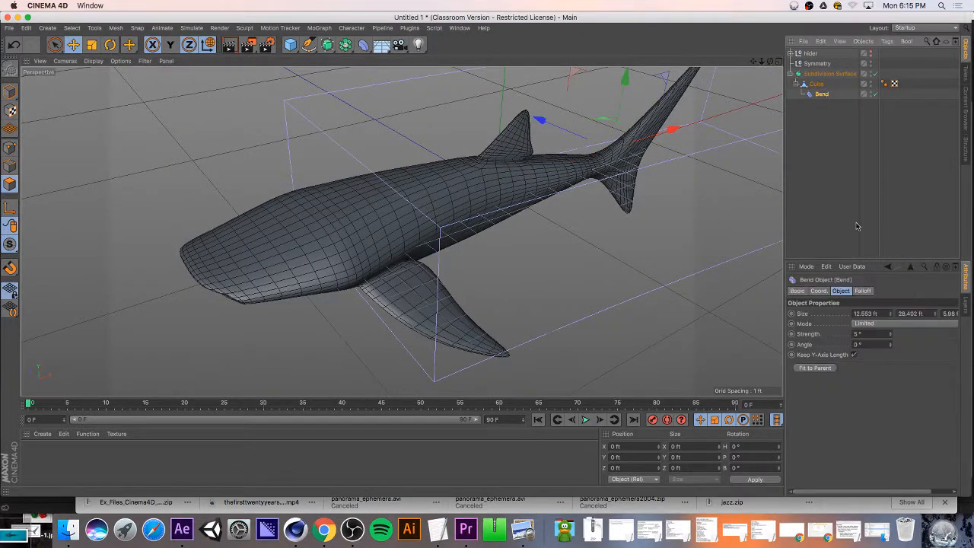
drag(892, 336, 905, 337)
mouse_move(890, 334)
mouse_down()
mouse_move(890, 307)
mouse_move(890, 346)
mouse_move(892, 315)
mouse_up()
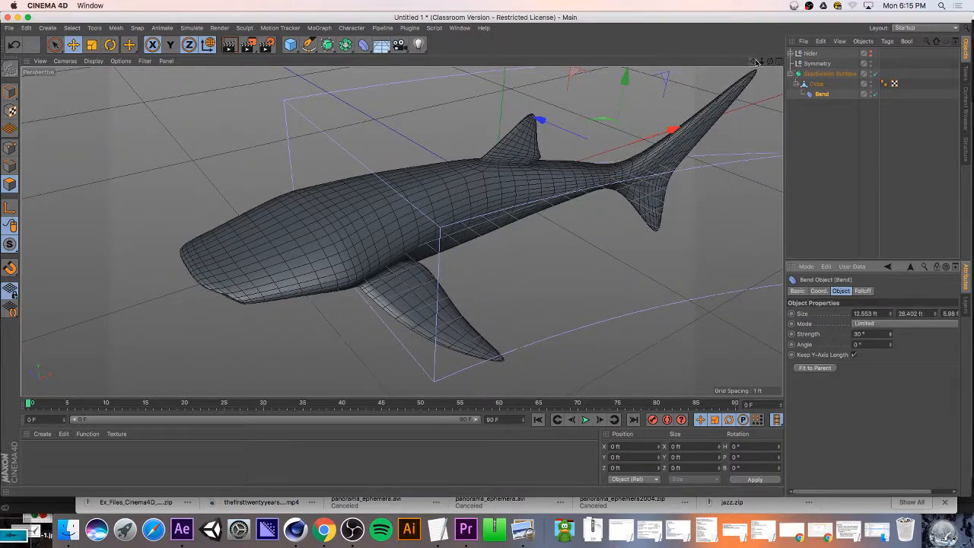
drag(753, 61, 402, 232)
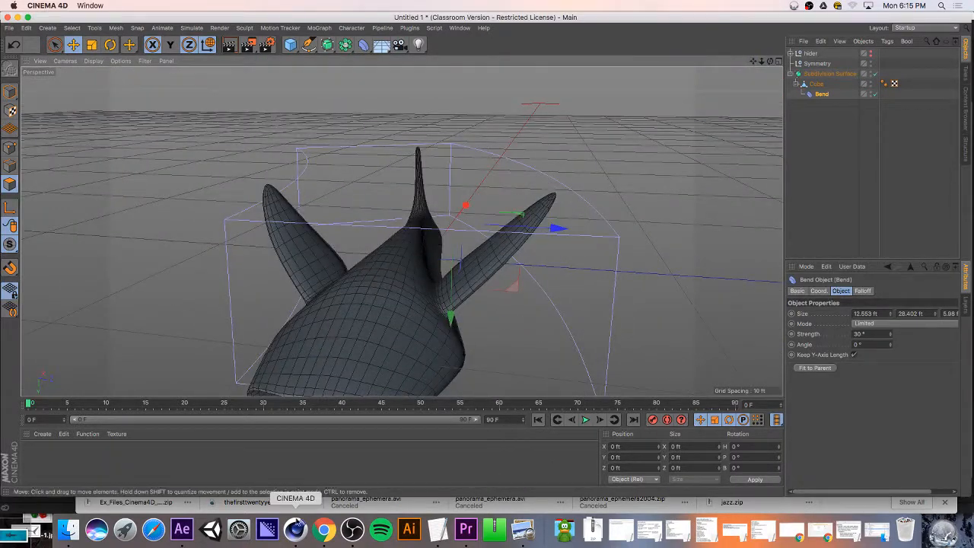
drag(770, 61, 401, 229)
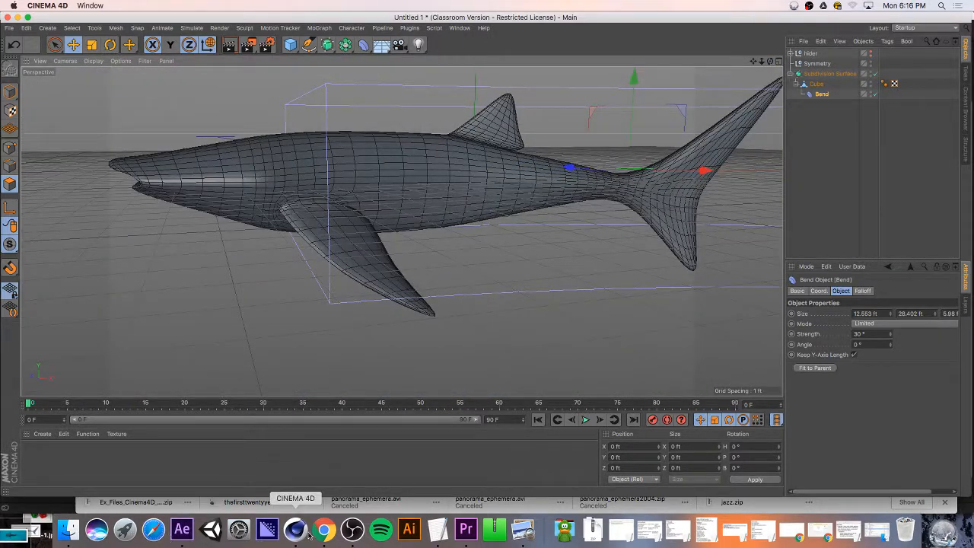
- Switch to Chrome, search for "whale shar swimming" and open the video "Swimming with Whale Sharks"
click(324, 531)
click(386, 38)
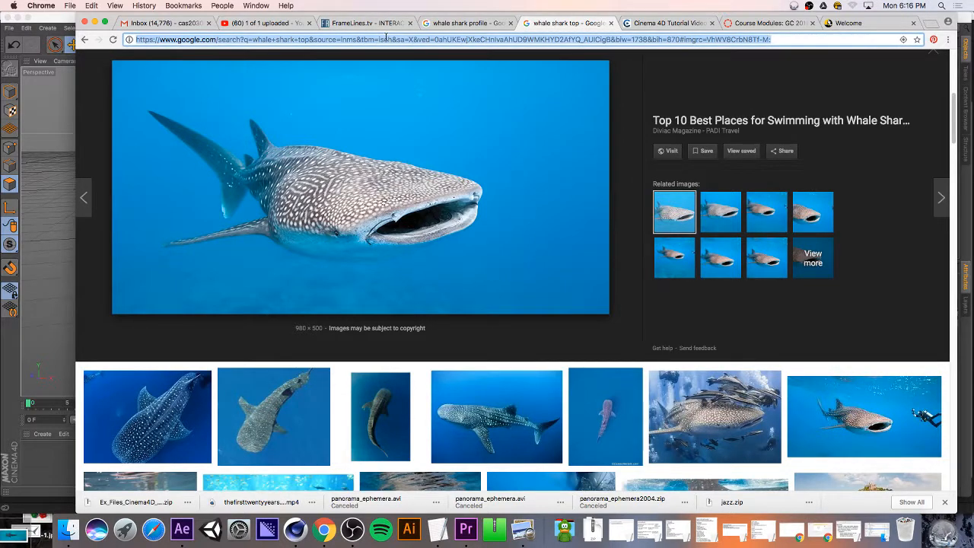
text(whale sha)
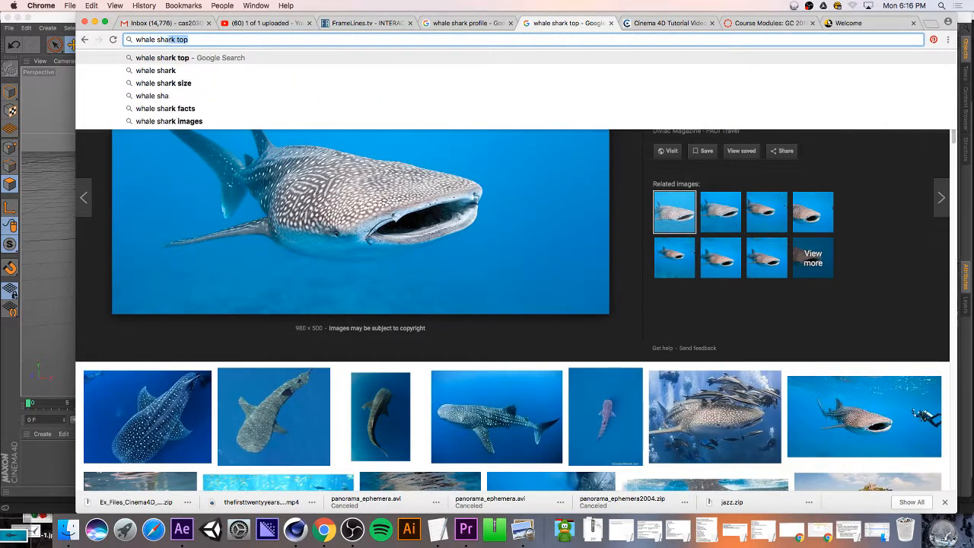
text(r swimming)
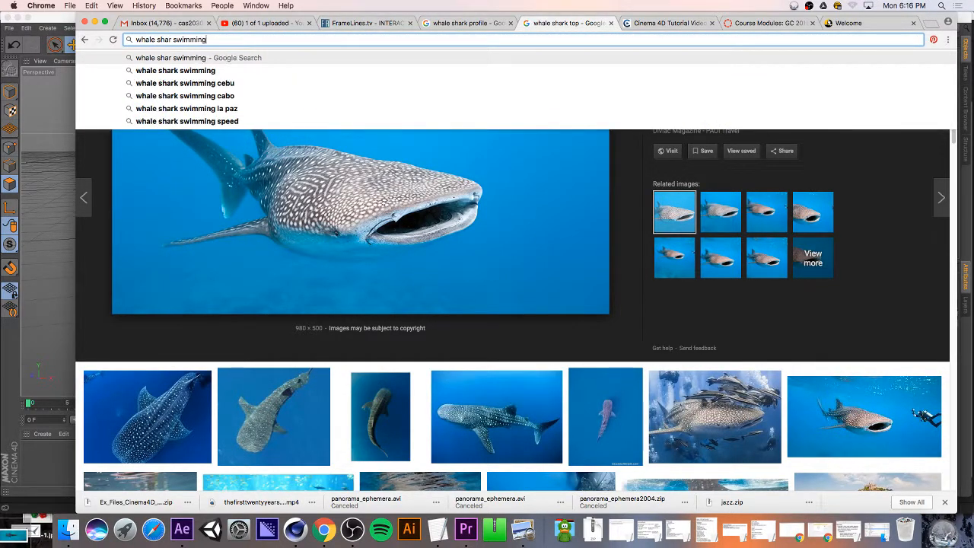
key(Return)
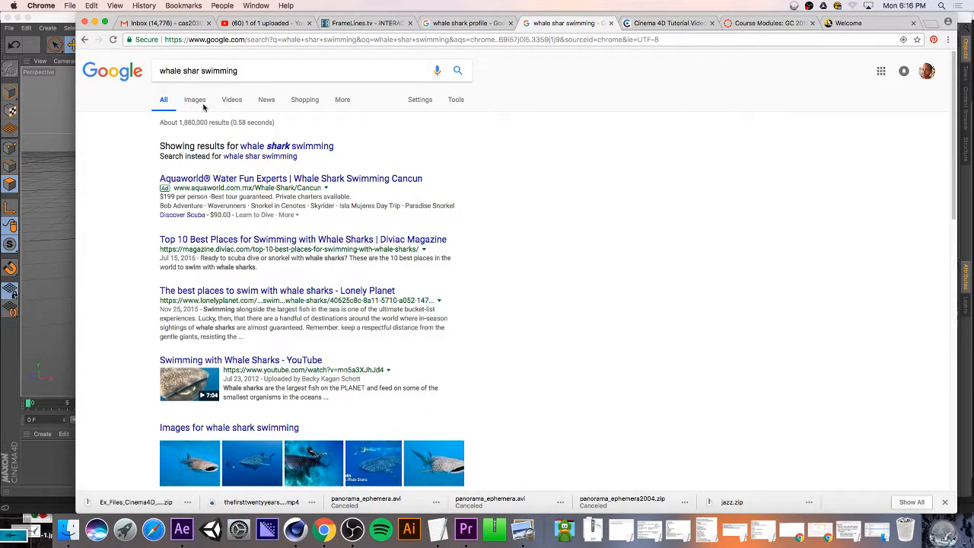
click(236, 99)
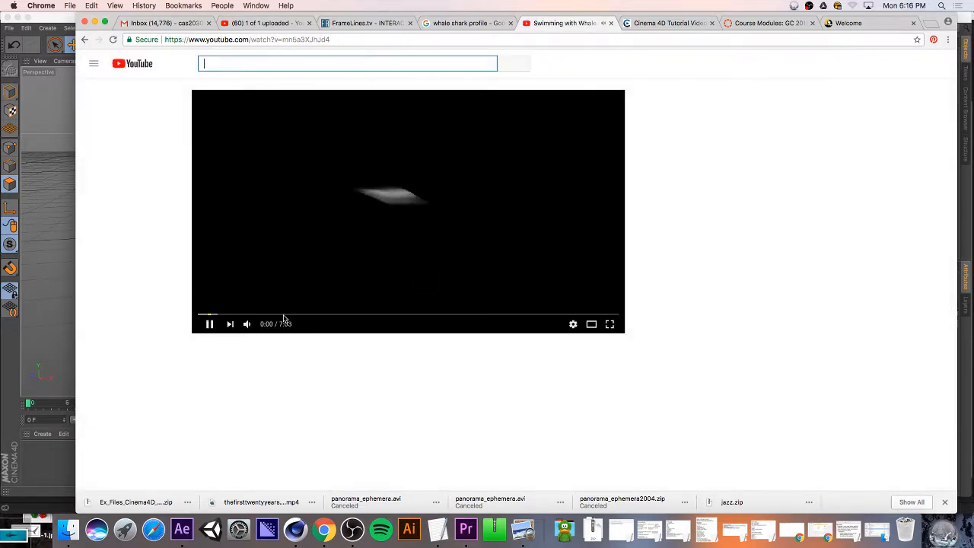
- Skip to about 1:25 in the video and watch it full screen to study the whale shark's swimming motion
click(279, 314)
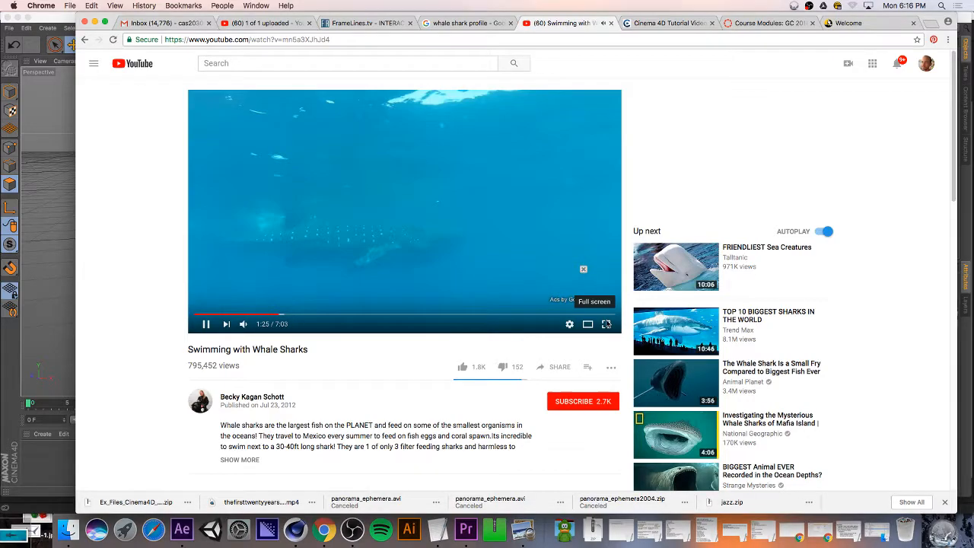
click(607, 324)
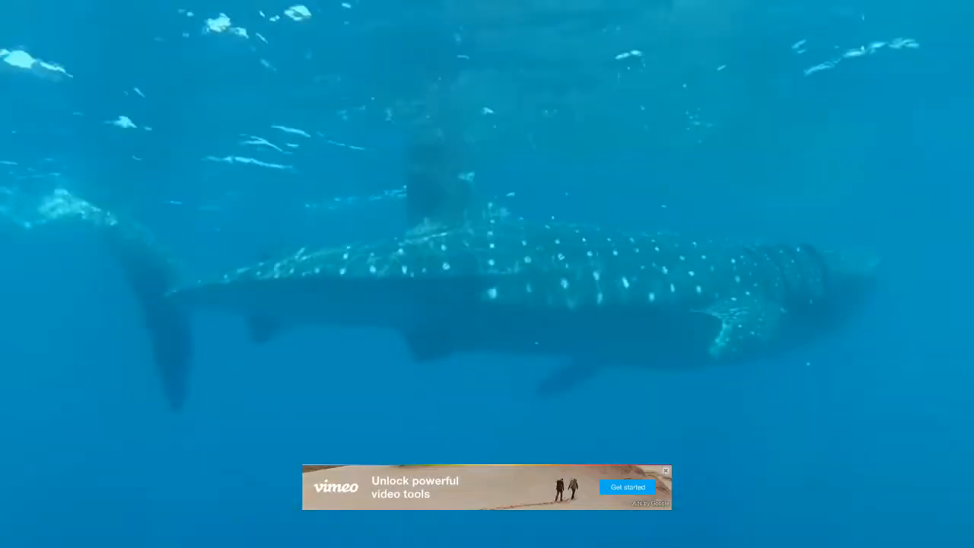
key(m)
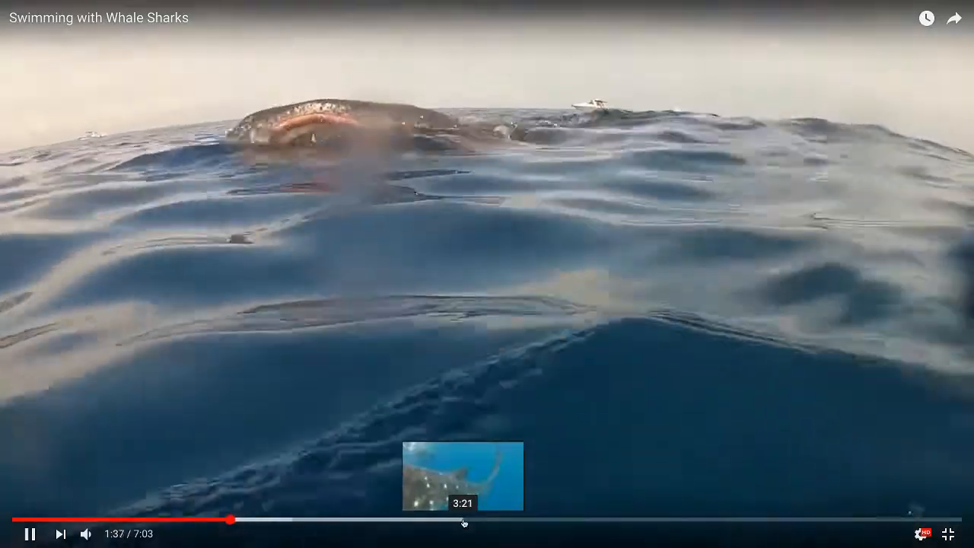
- Skip to about 3:21 in the whale shark video, watch the swimming motion, and quit Chrome to return to Cinema 4D
click(464, 520)
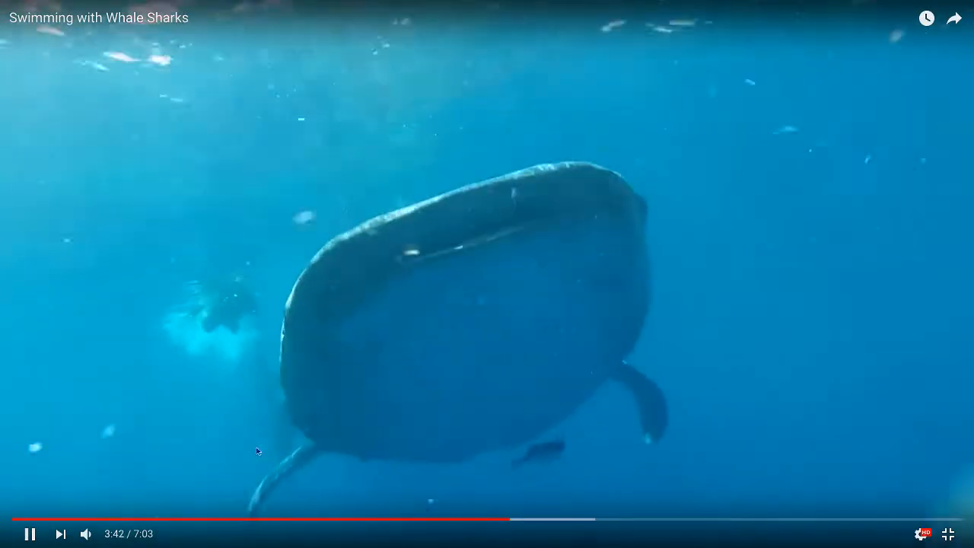
key(Escape)
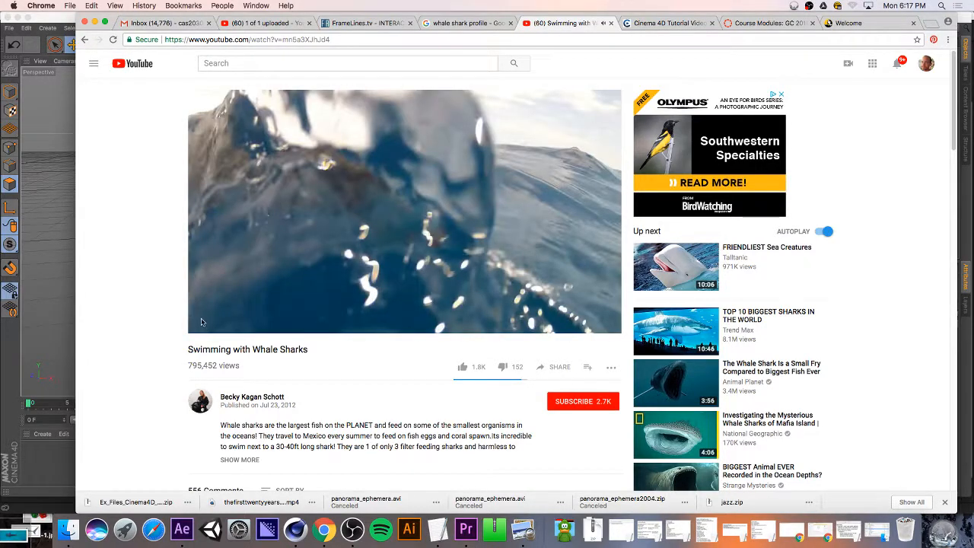
key(super+q)
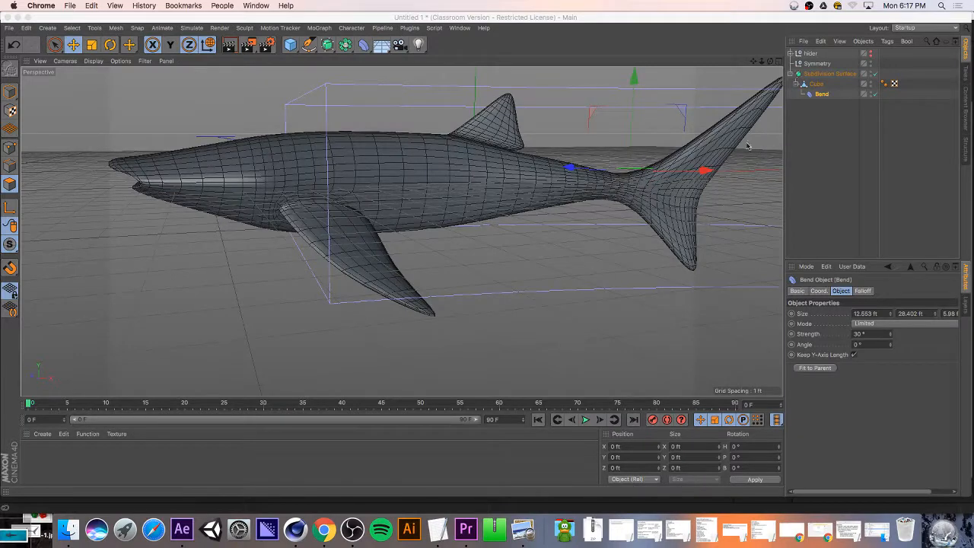
- Delete the Bend deformer from the Cube and check the straight shark body from another angle
key(BackSpace)
click(814, 85)
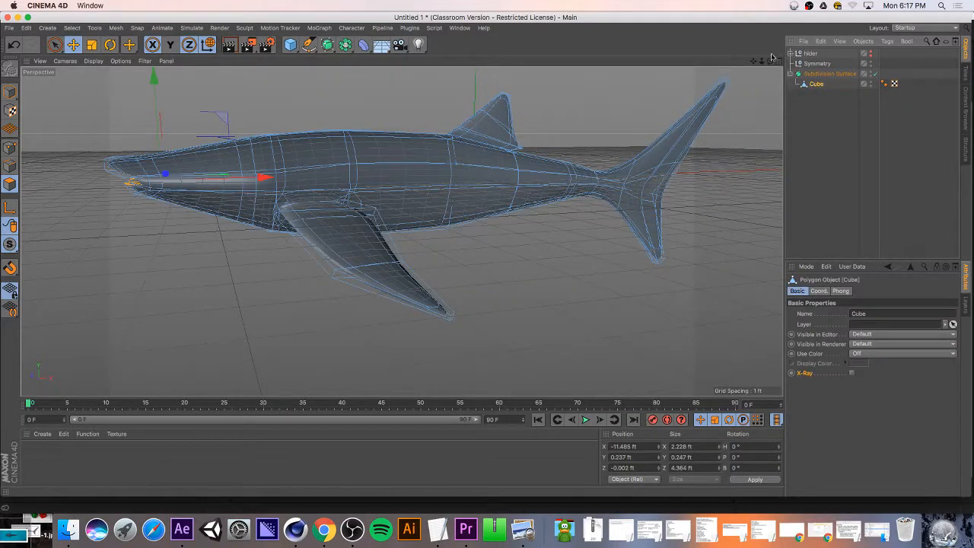
drag(751, 63, 402, 231)
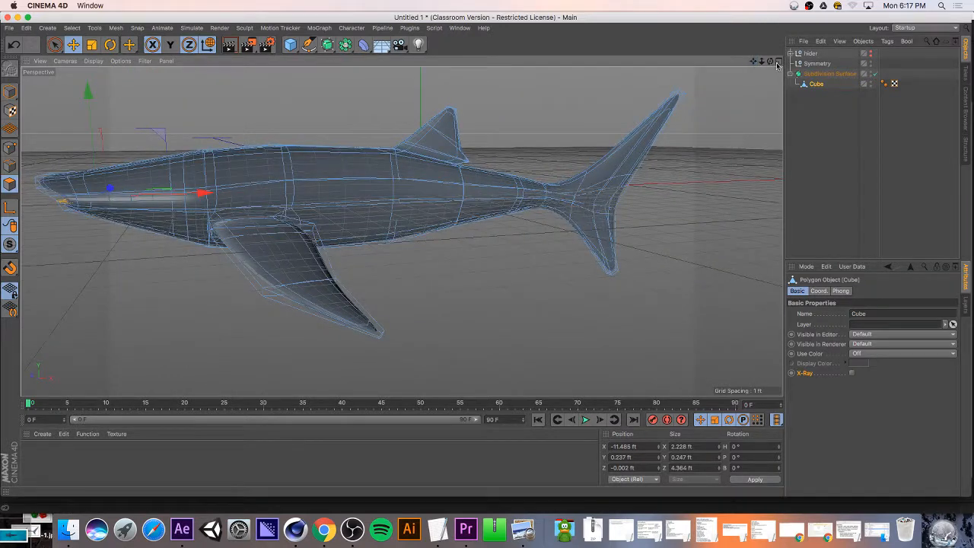
drag(769, 62, 819, 91)
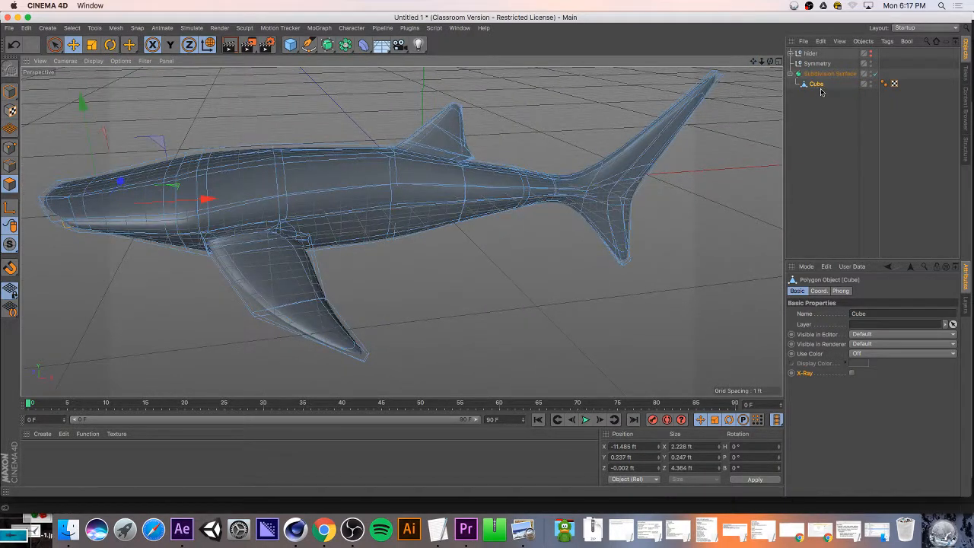
click(828, 94)
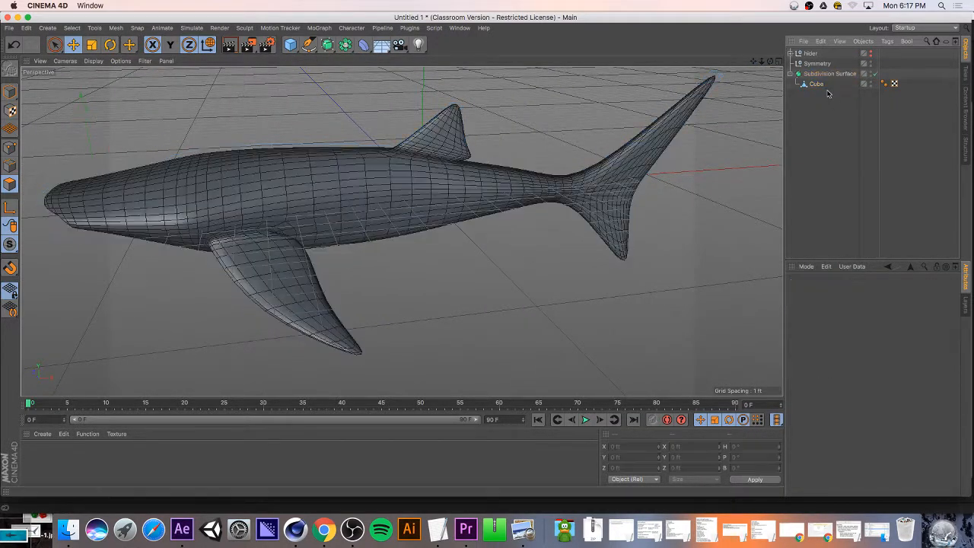
- Toggle the Subdivision Surface off and on repeatedly to compare the low-poly cage with the smoothed shark, leaving it enabled
click(875, 73)
click(817, 85)
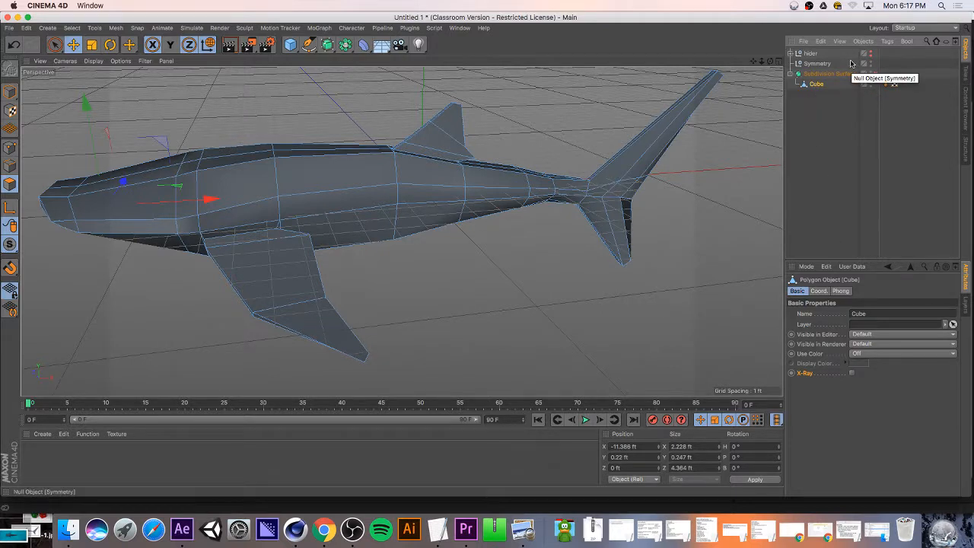
click(874, 74)
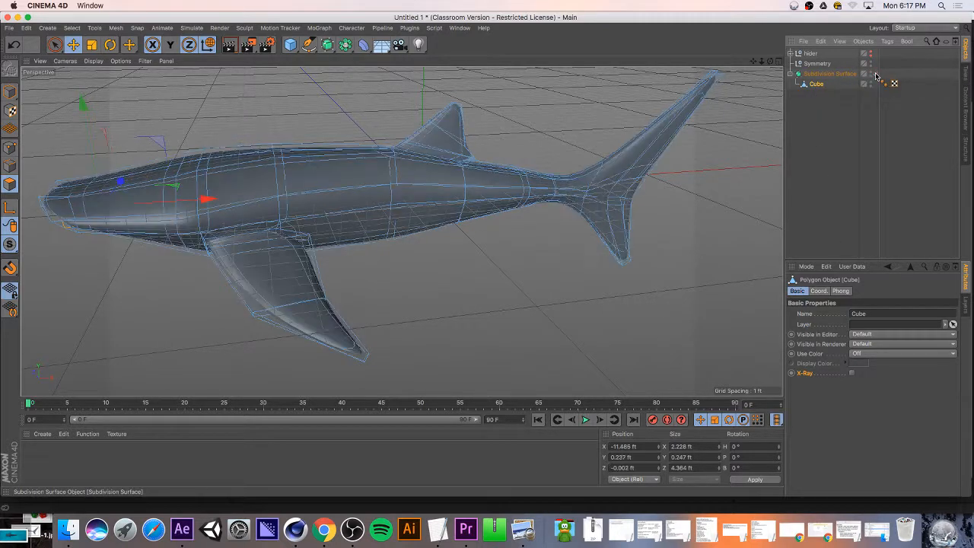
click(874, 74)
click(874, 74)
click(874, 74)
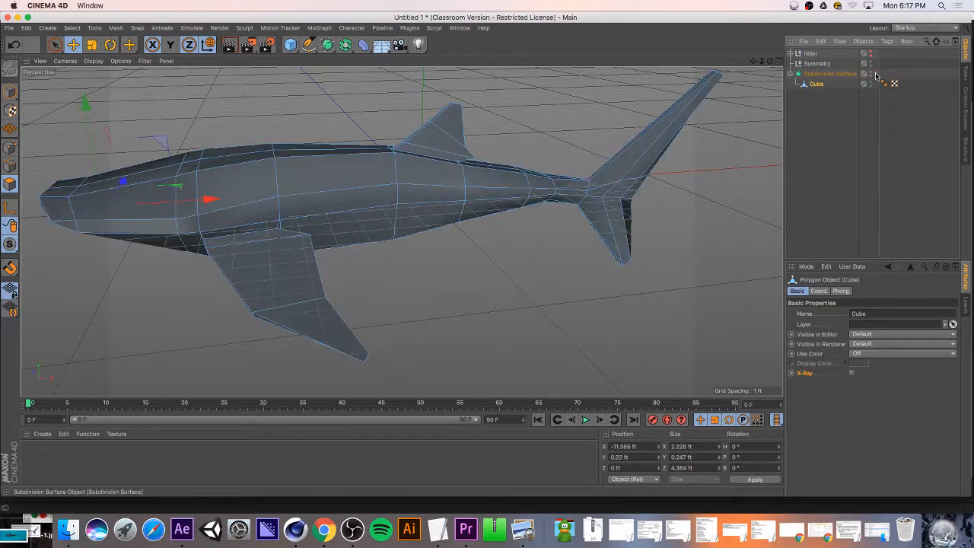
click(874, 74)
click(874, 74)
click(875, 73)
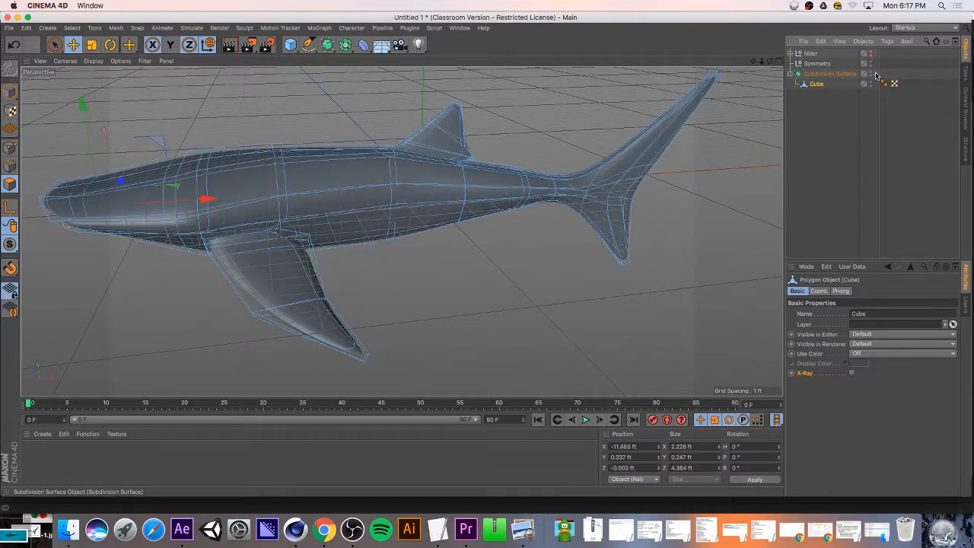
click(875, 74)
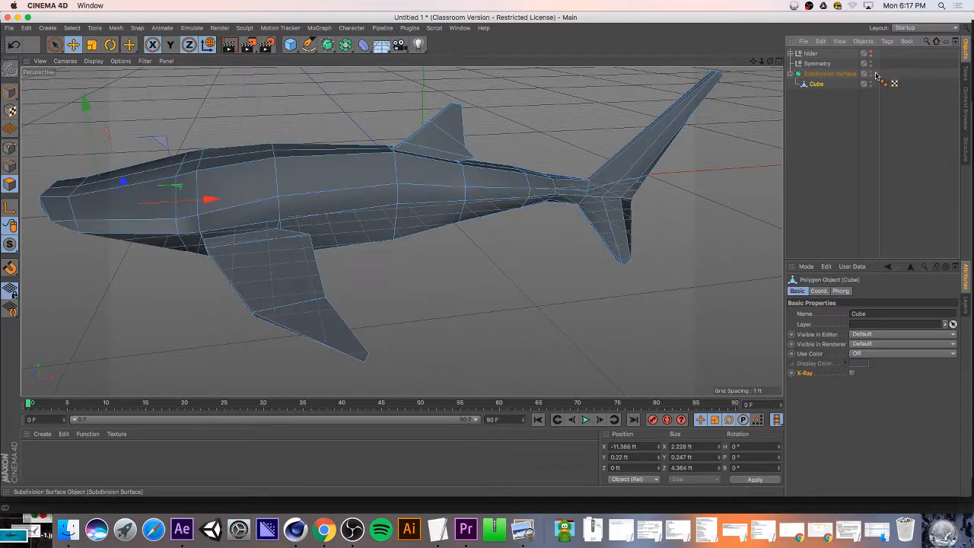
click(874, 74)
click(874, 74)
click(875, 74)
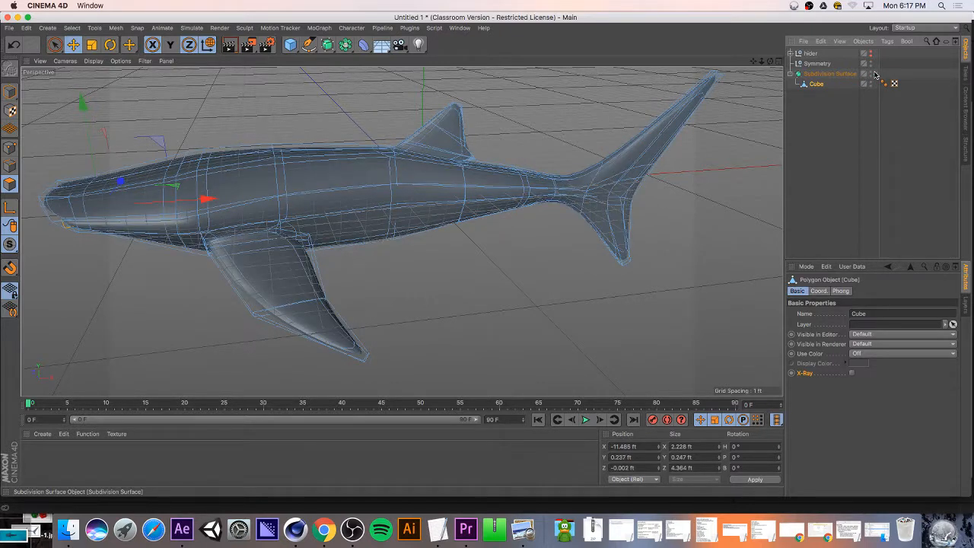
click(875, 74)
click(875, 74)
click(874, 74)
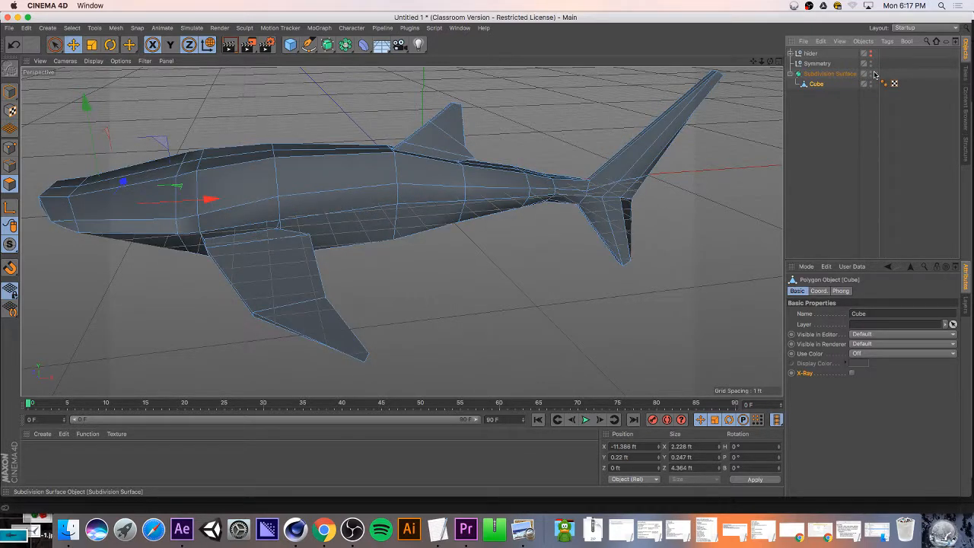
click(874, 74)
click(874, 74)
click(875, 74)
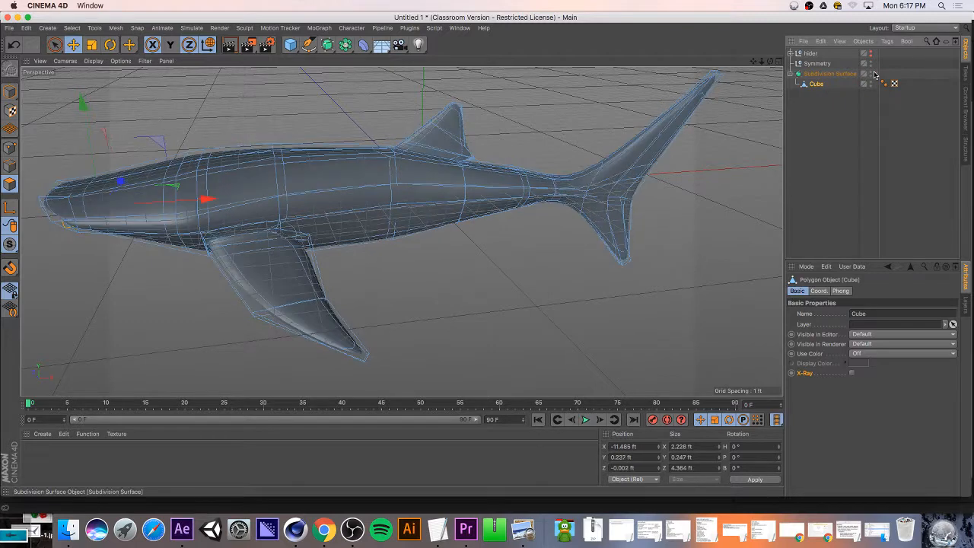
click(874, 74)
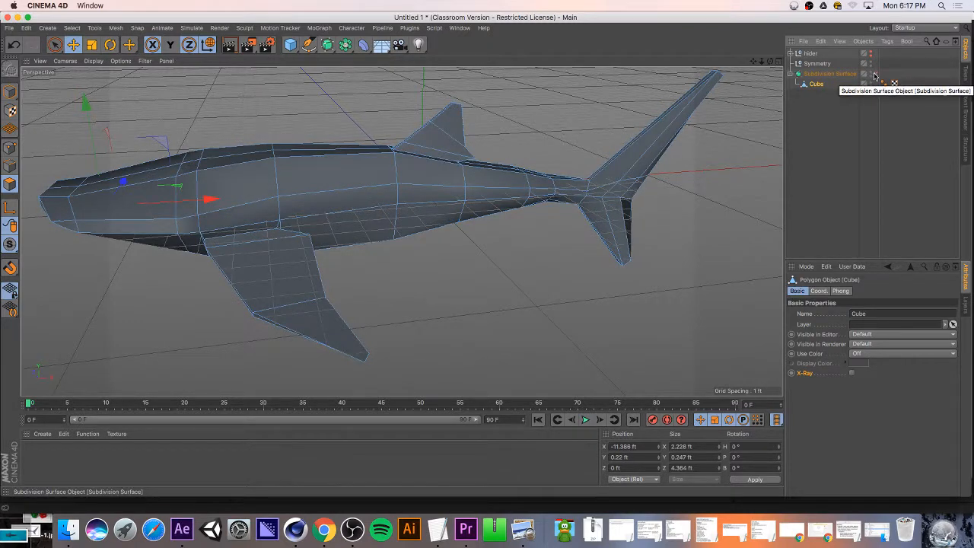
click(876, 74)
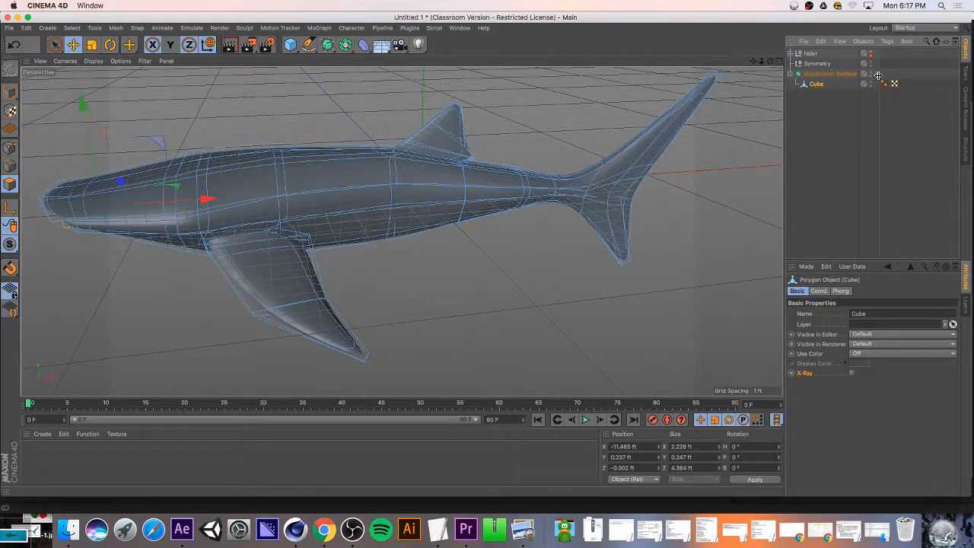
click(876, 75)
click(875, 74)
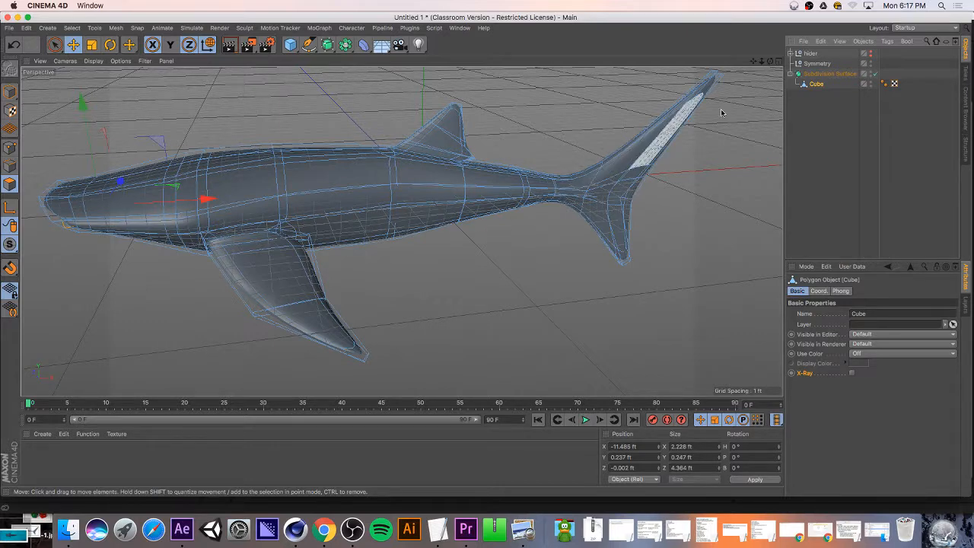
drag(770, 61, 402, 231)
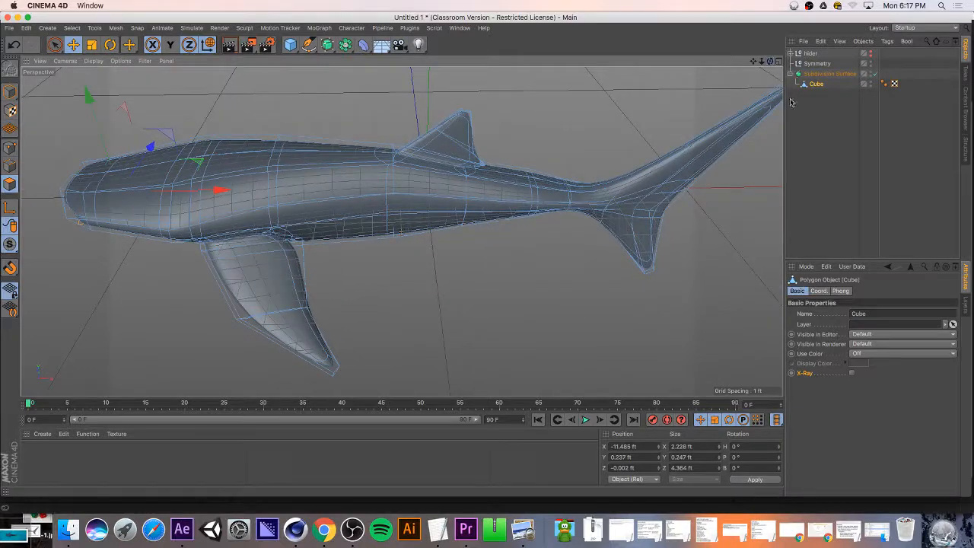
click(365, 45)
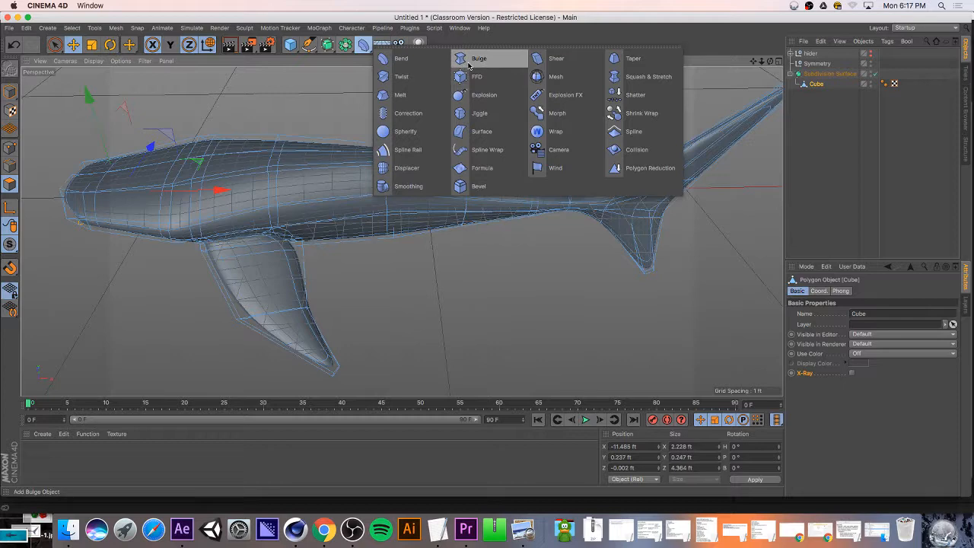
drag(771, 60, 401, 232)
- In the Top view, use the Joint Tool in Model mode to draw a five-joint chain along the spine from the dorsal fin to the tail
click(777, 62)
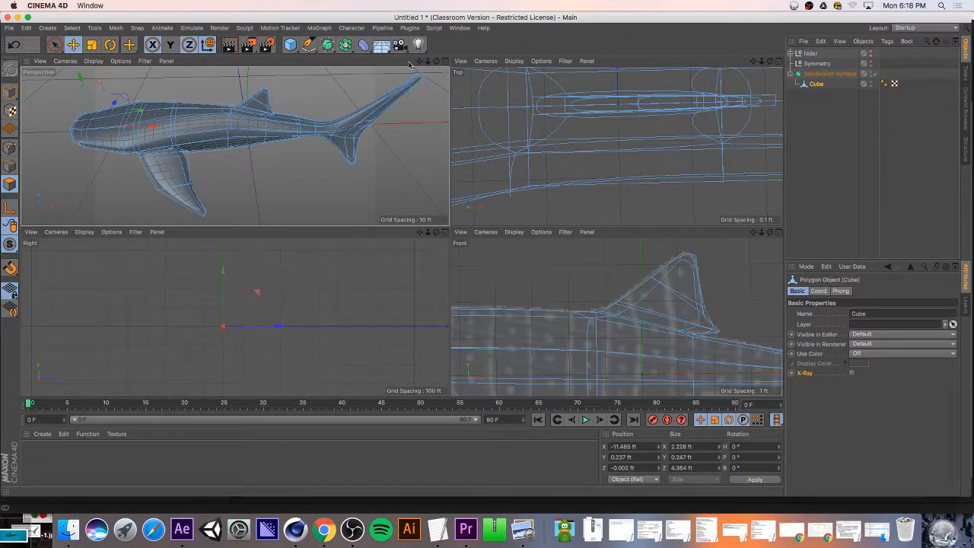
click(775, 61)
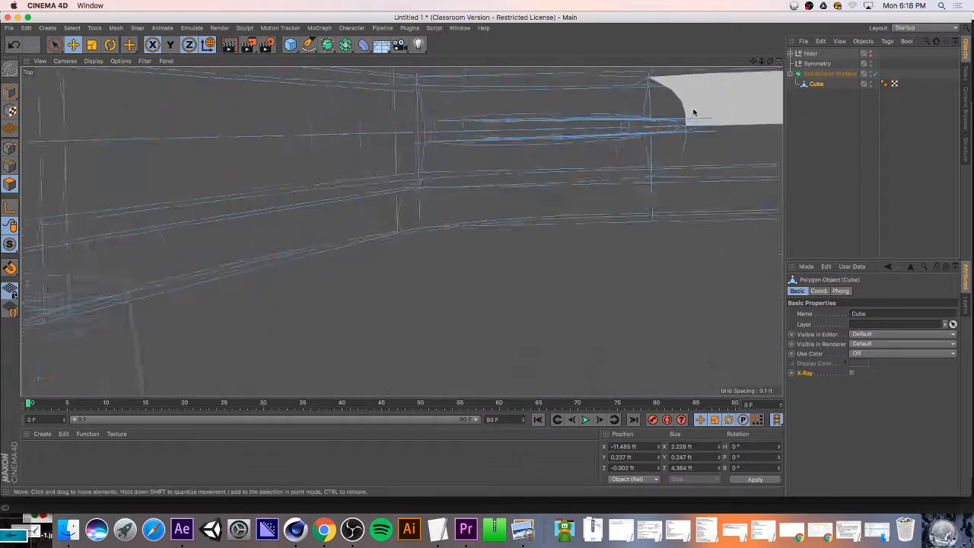
drag(757, 64, 402, 231)
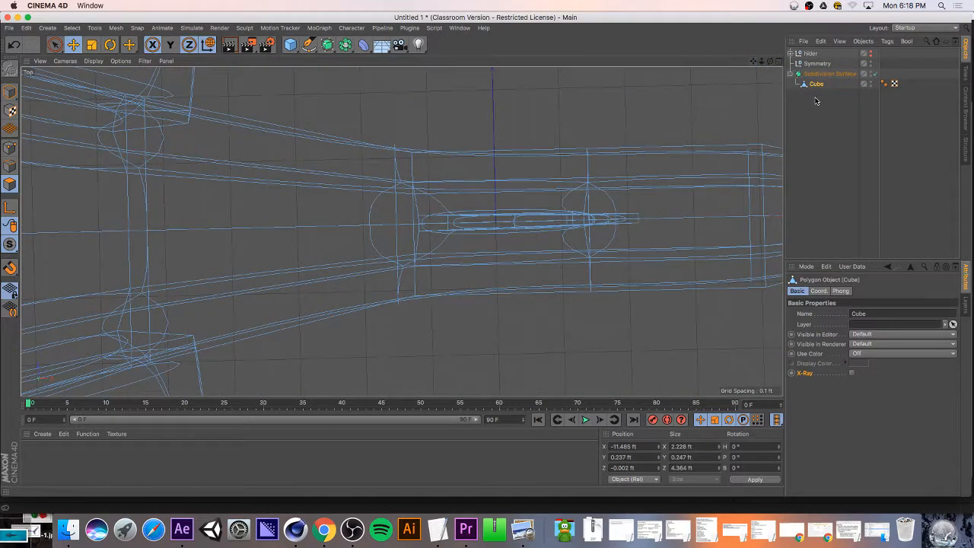
click(381, 27)
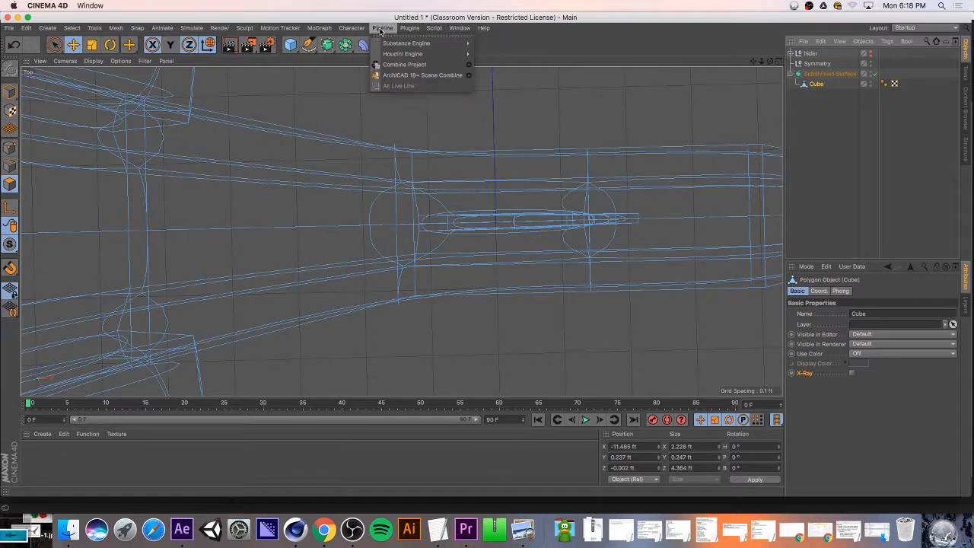
mouse_move(352, 28)
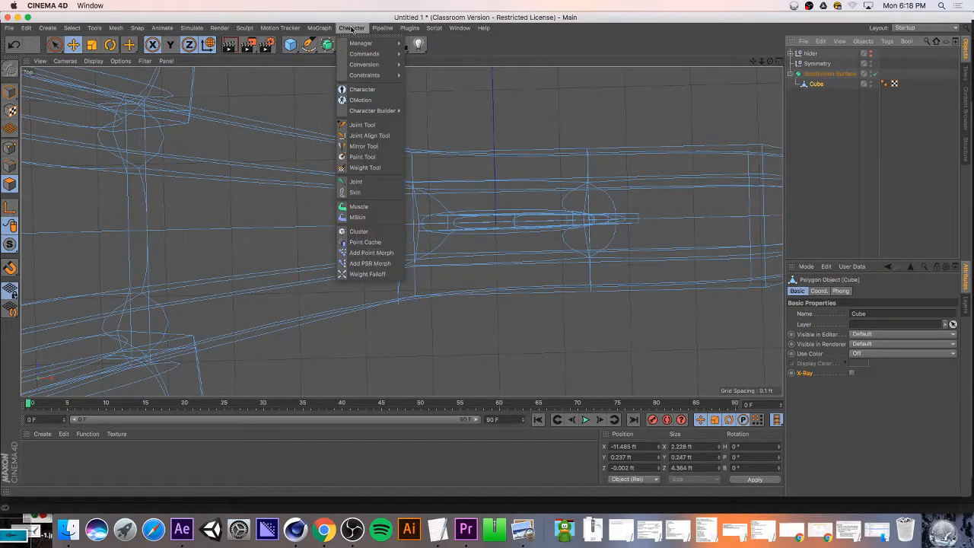
click(362, 125)
scroll(369, 134, down, 3)
scroll(369, 134, down, 2)
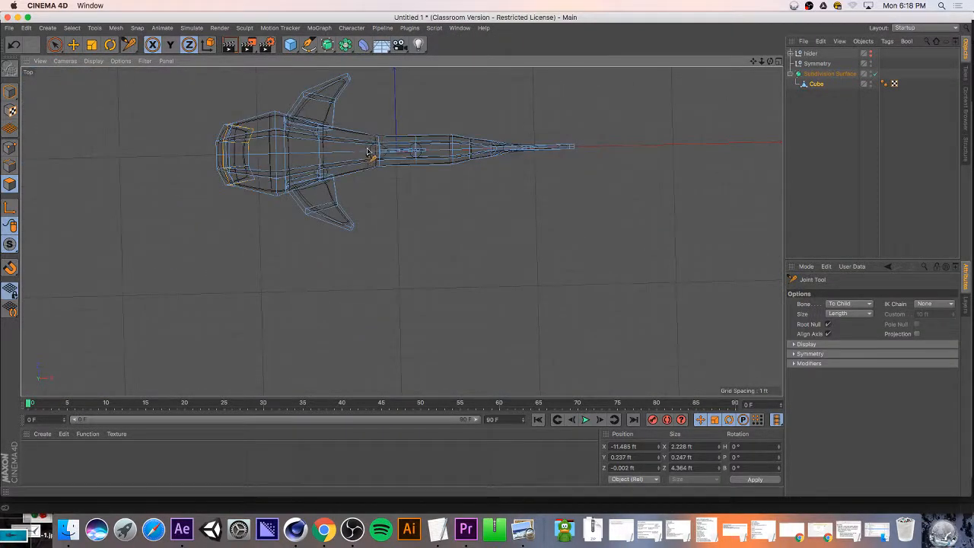
click(12, 92)
ctrl+click(417, 152)
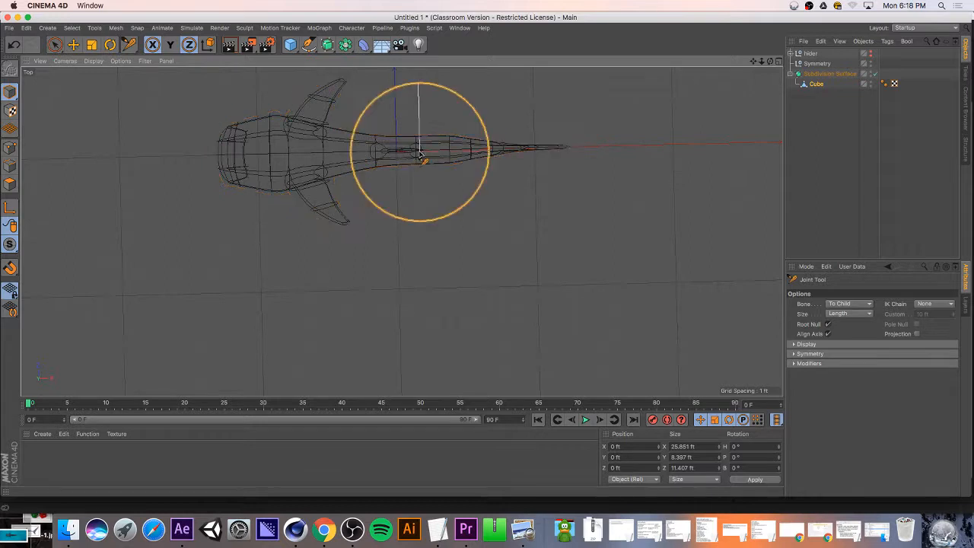
ctrl+click(468, 152)
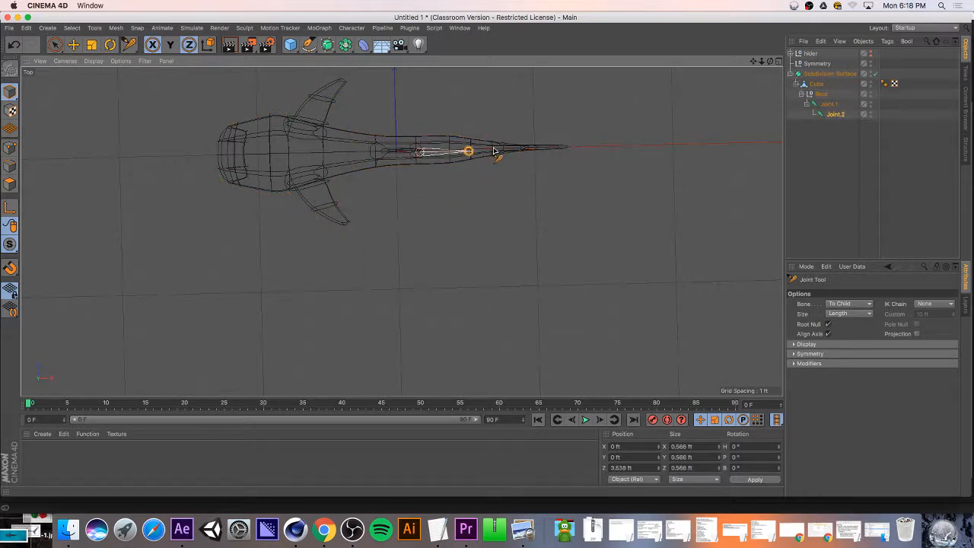
ctrl+click(521, 149)
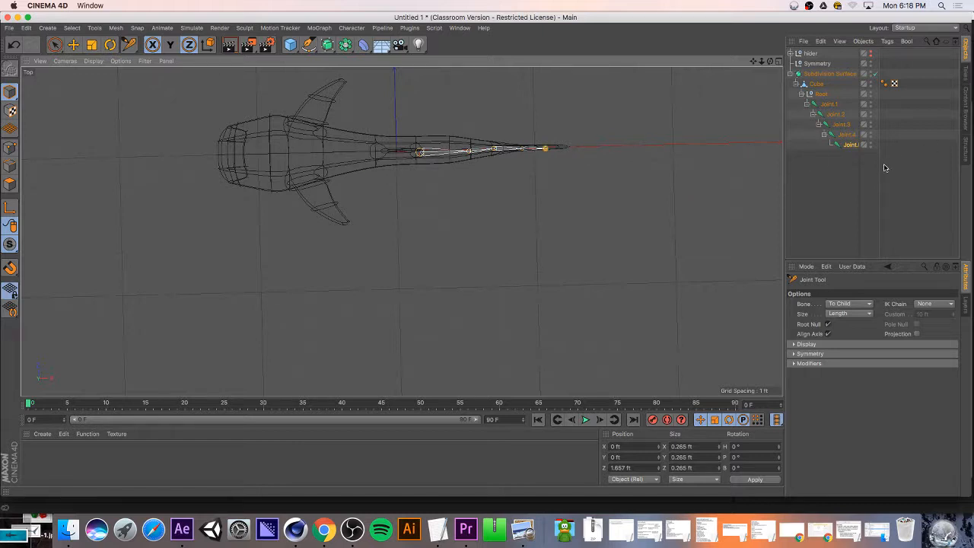
click(852, 172)
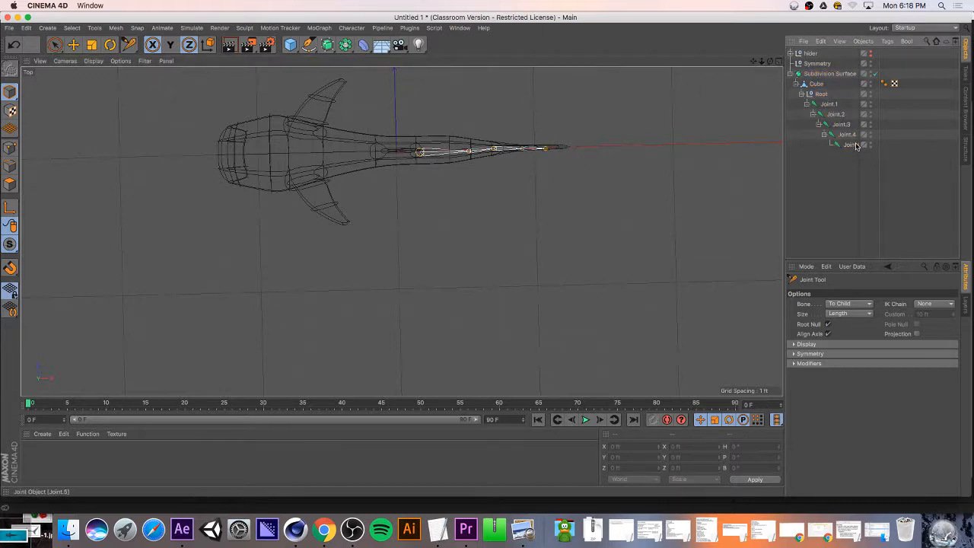
- Select the Cube together with its Root and all its joints, and return to the four-view layout
click(851, 145)
click(816, 83)
right_click(819, 87)
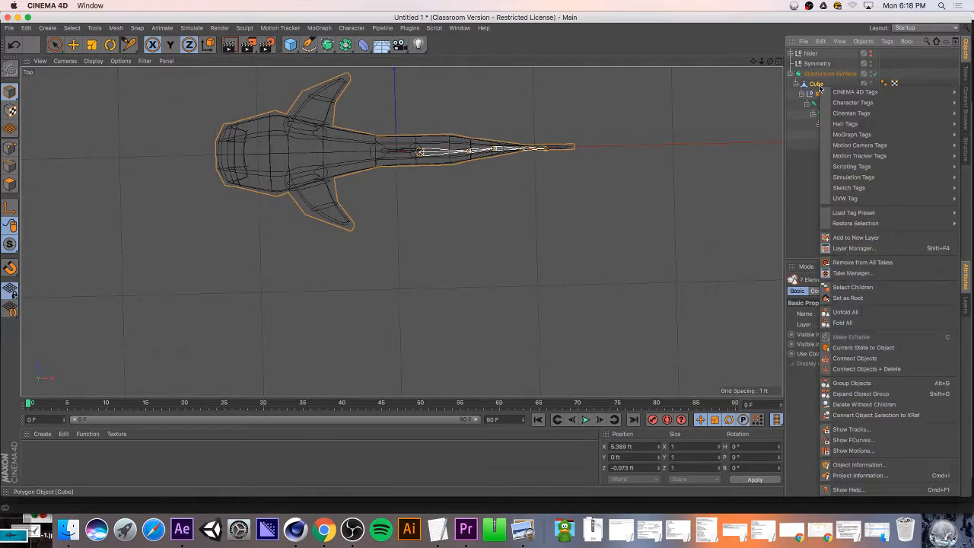
click(807, 156)
click(418, 29)
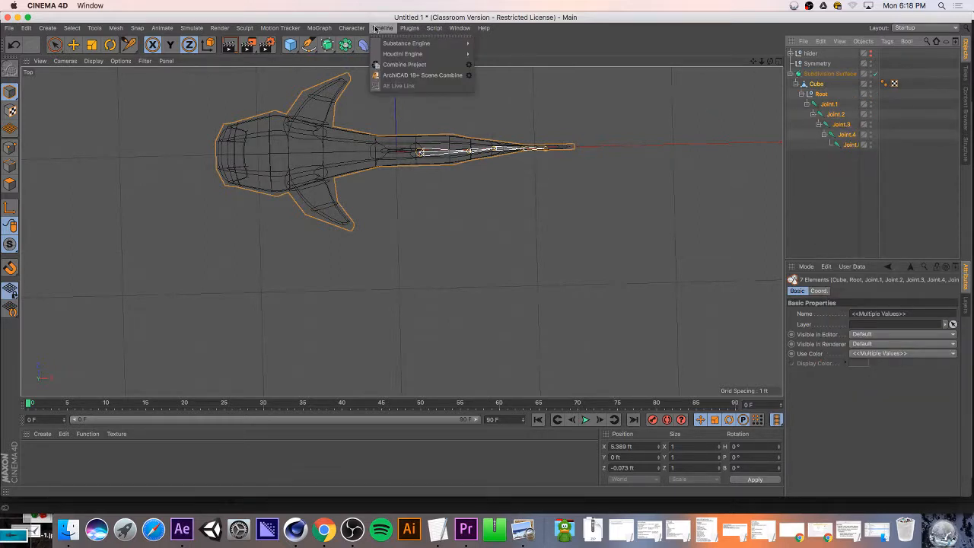
mouse_move(347, 28)
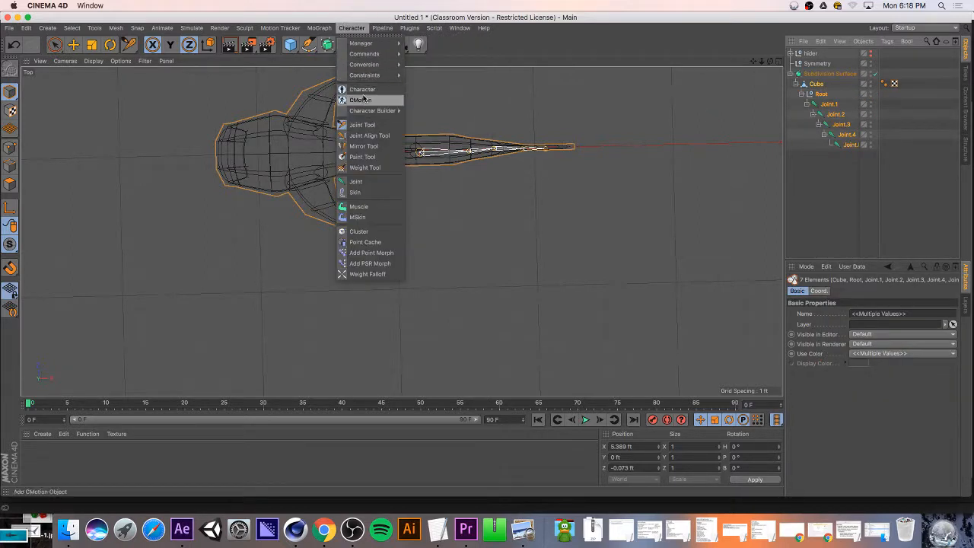
click(777, 62)
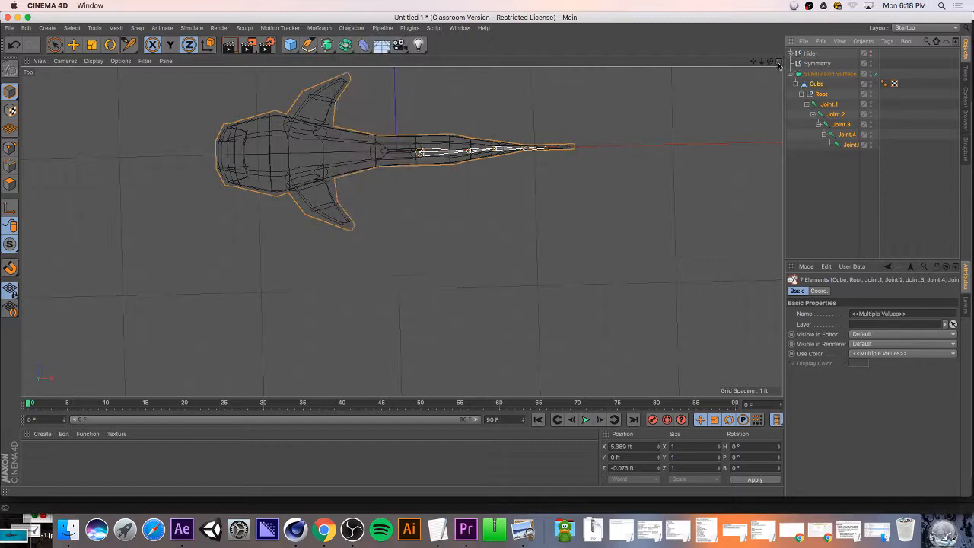
click(777, 62)
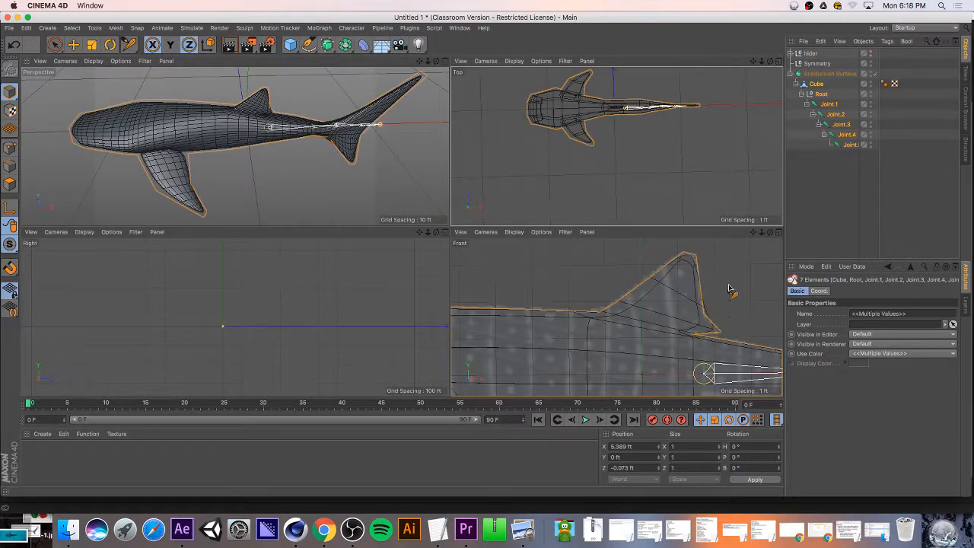
- In the Front view, lower Joint.2 to about -0.348 ft and Joint.3 to about -0.098 ft in Y to follow the tail's center line
drag(754, 235, 399, 179)
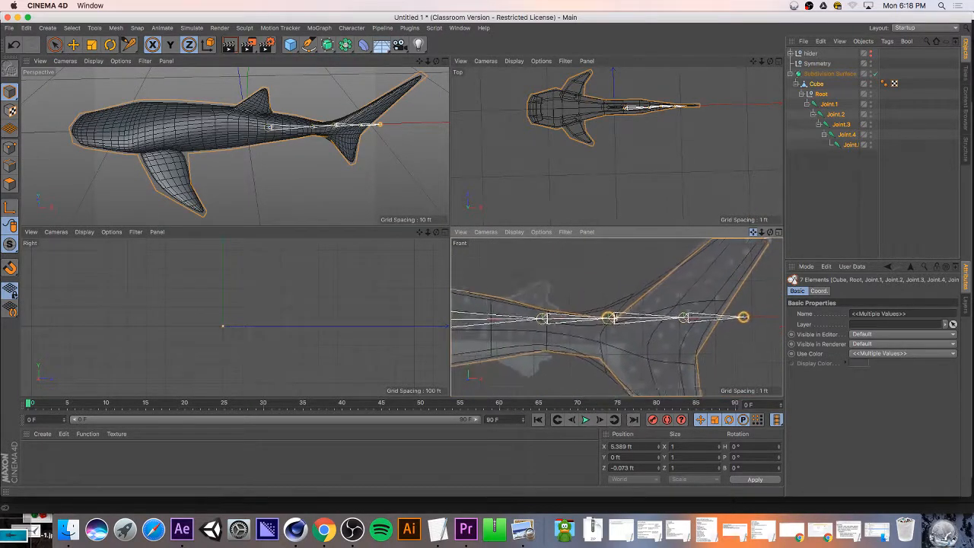
click(55, 44)
drag(553, 280, 553, 286)
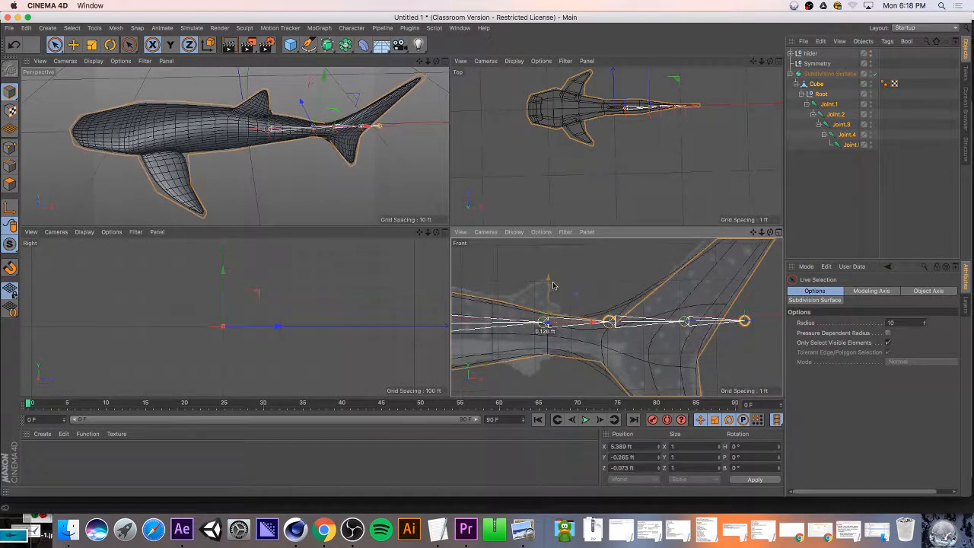
key(super+z)
click(842, 124)
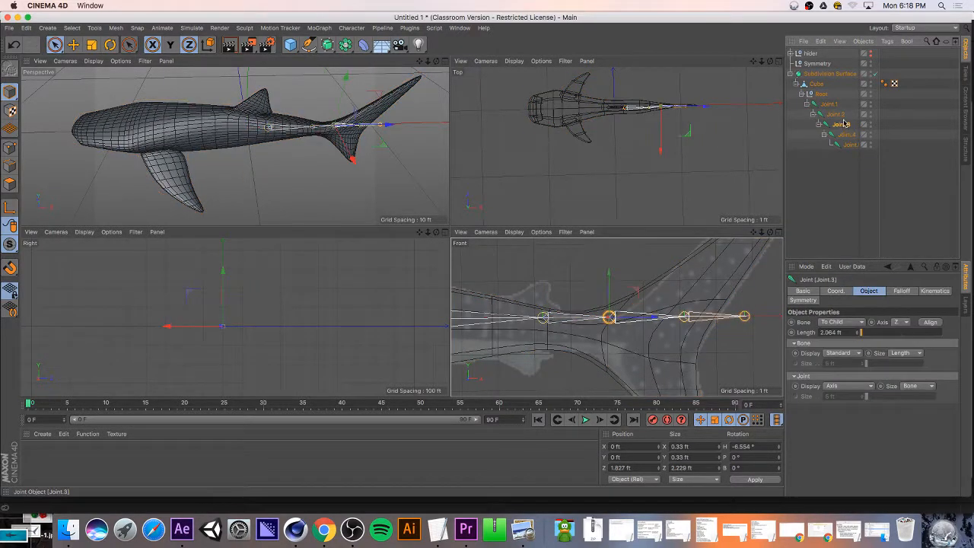
click(837, 114)
drag(549, 273, 549, 283)
shift+click(849, 126)
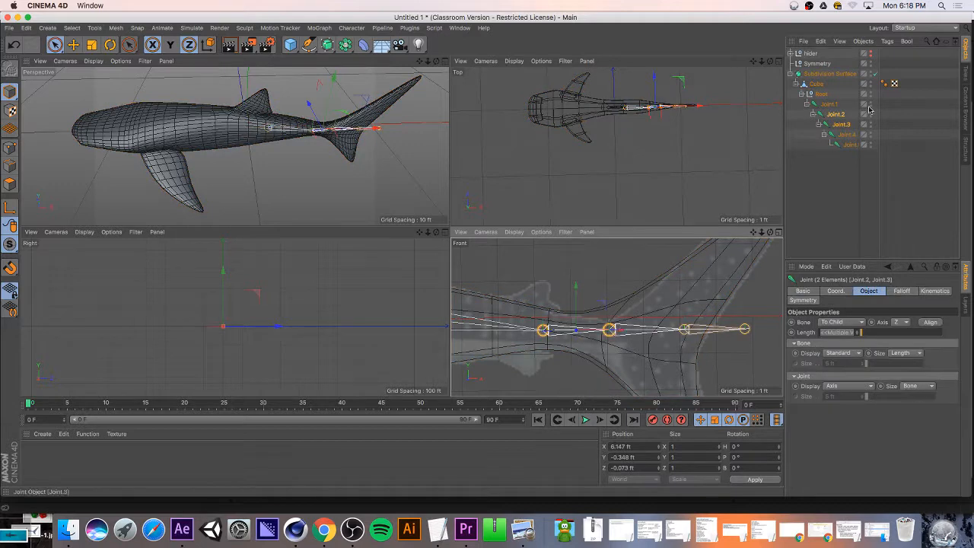
click(847, 124)
drag(610, 290, 609, 294)
- Slide Joint.4 forward to a Z position of about 1.451 ft and bring the last joint to about 1.197 ft, inside the tail fin
click(847, 134)
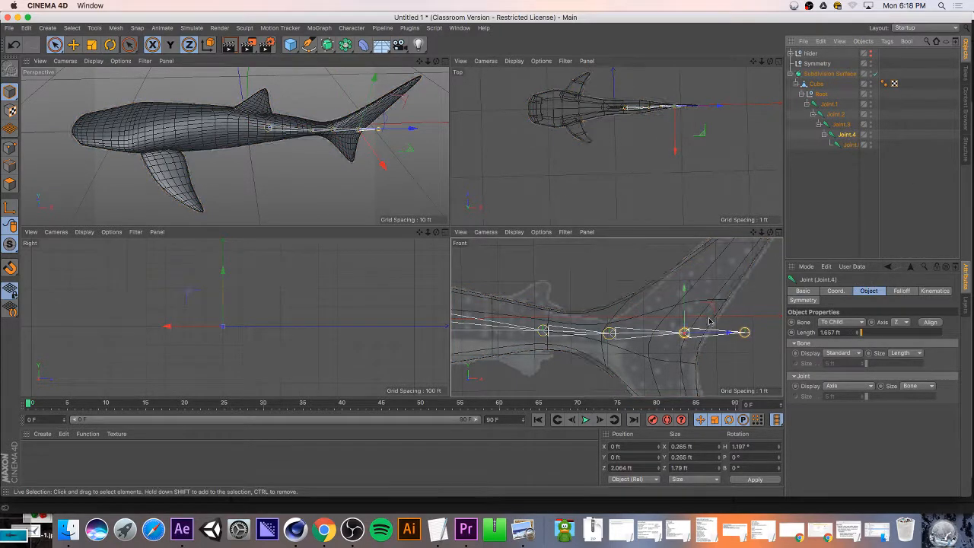
drag(728, 338, 699, 335)
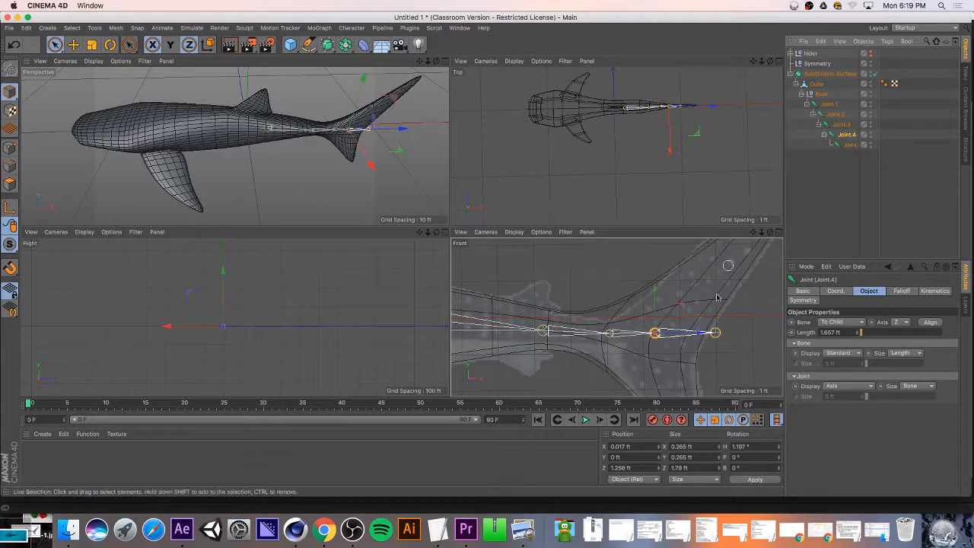
drag(698, 335, 711, 336)
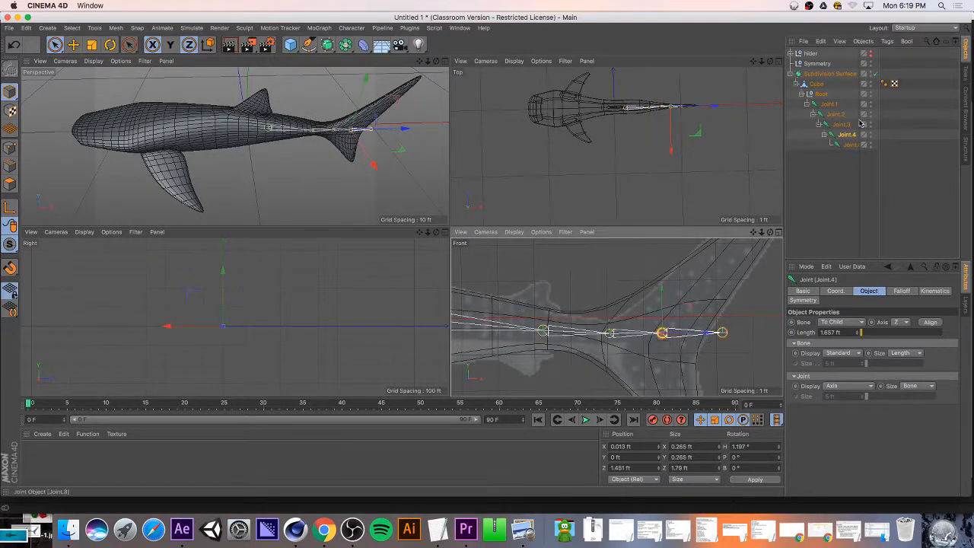
click(850, 145)
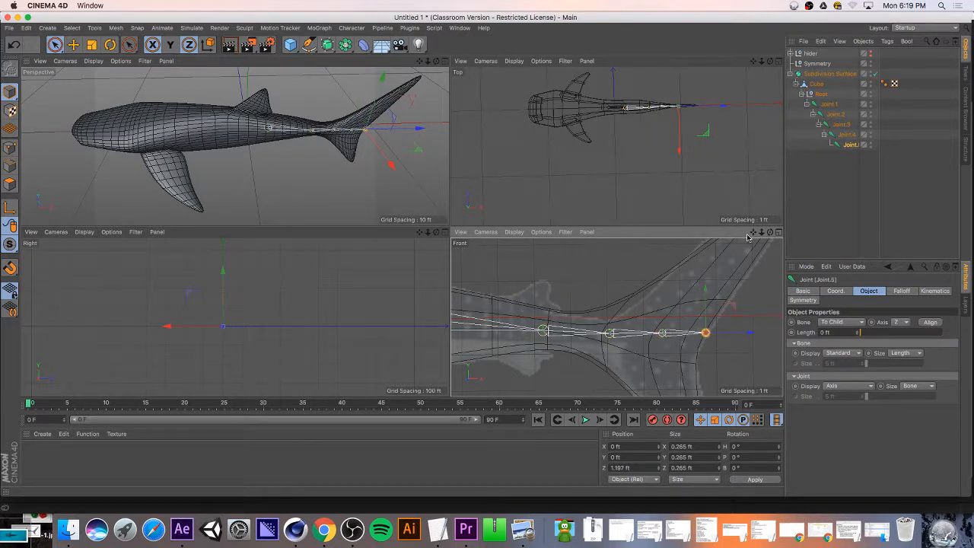
drag(747, 236, 733, 283)
scroll(734, 281, down, 2)
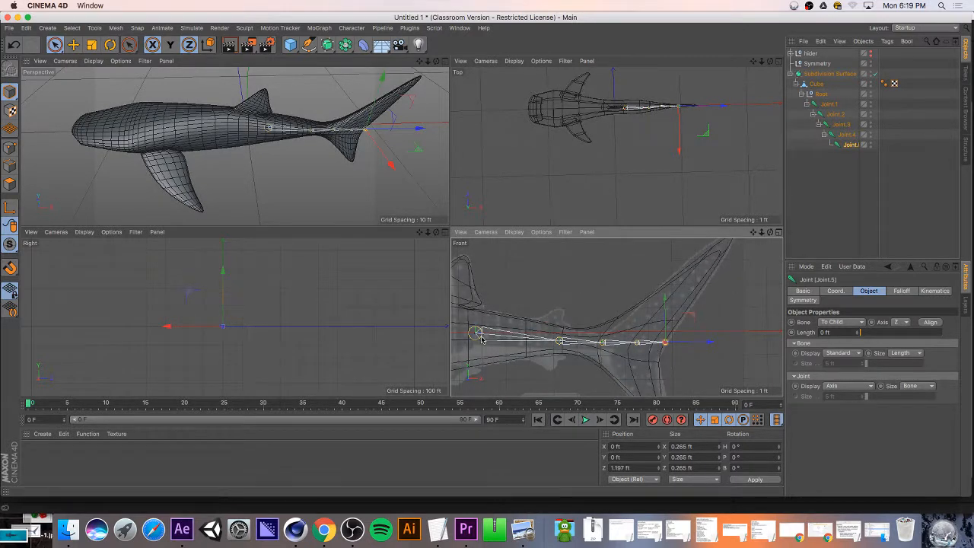
- Select the Cube together with Root and all its joints, and bind the mesh to the joint chain
click(811, 83)
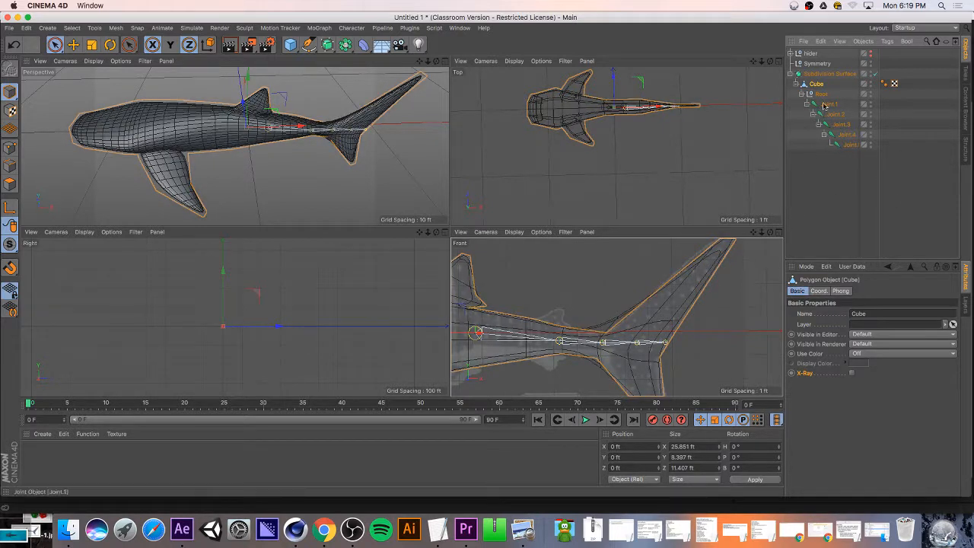
shift+click(847, 145)
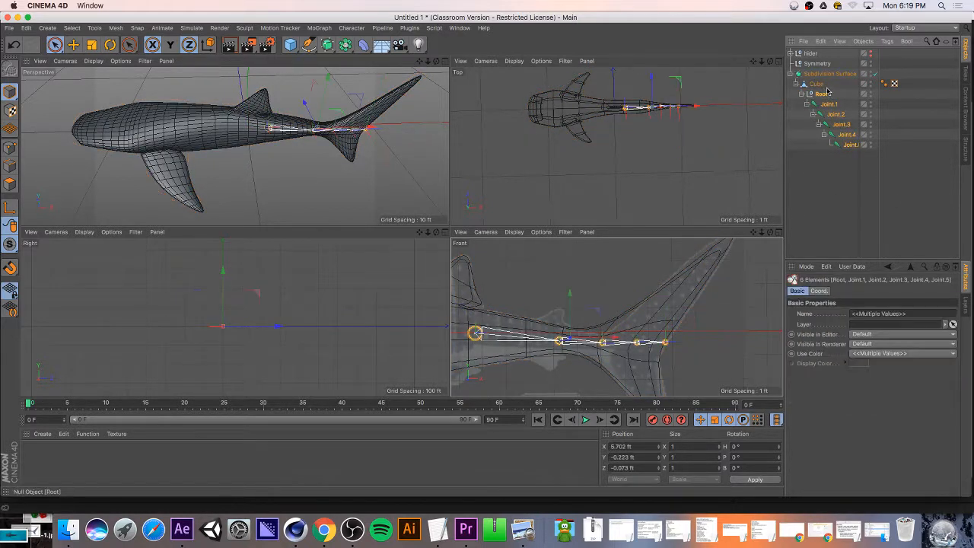
click(381, 28)
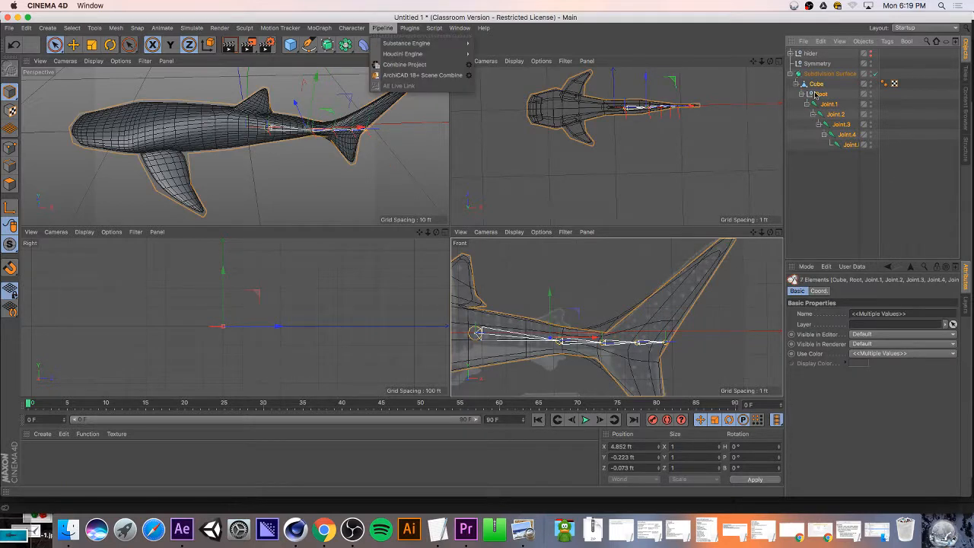
mouse_move(366, 29)
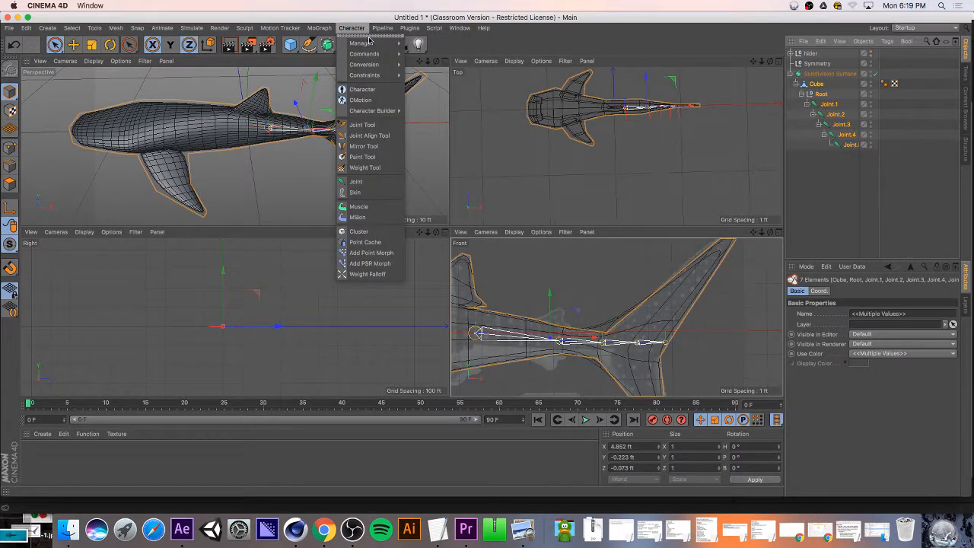
mouse_move(368, 56)
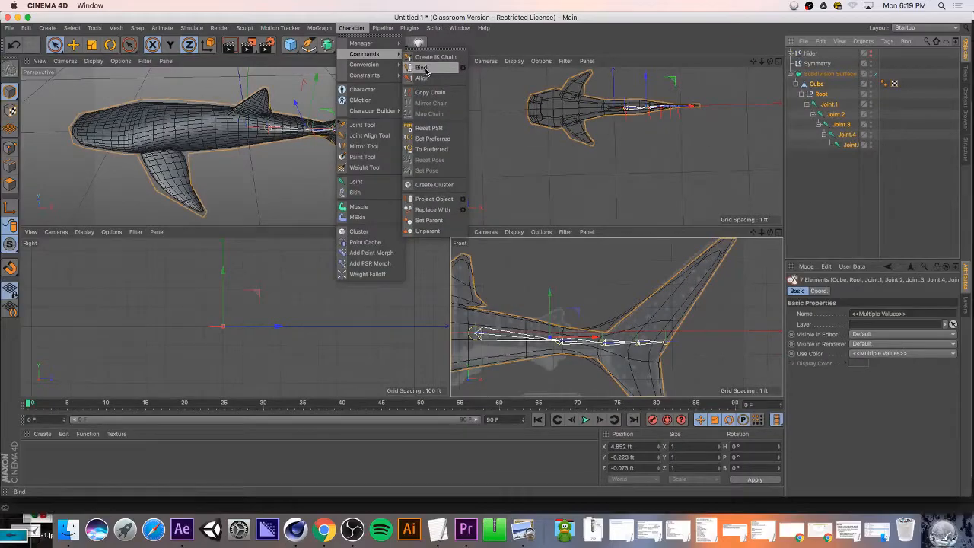
click(423, 68)
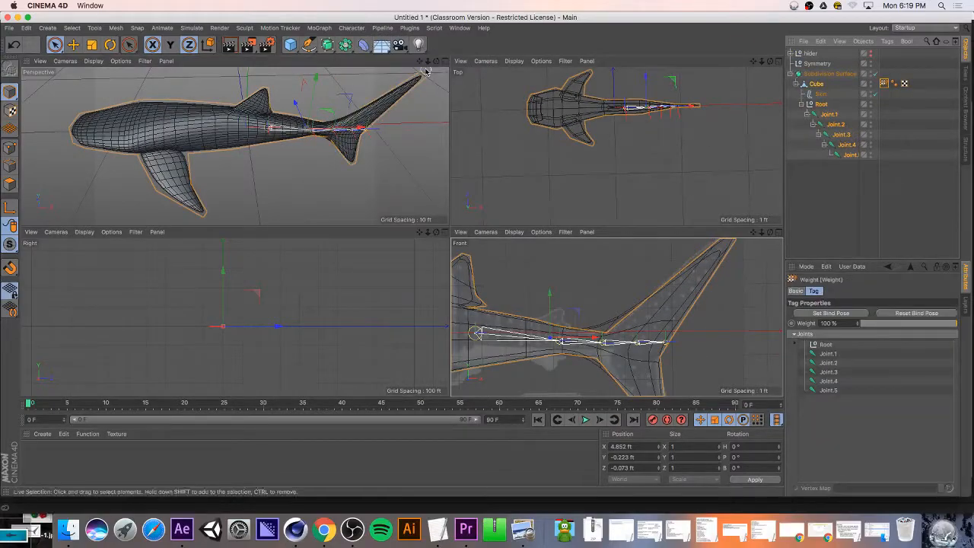
- Try rotating Joint.2 sideways in the Top view to test the binding, and undo the rotation
click(848, 155)
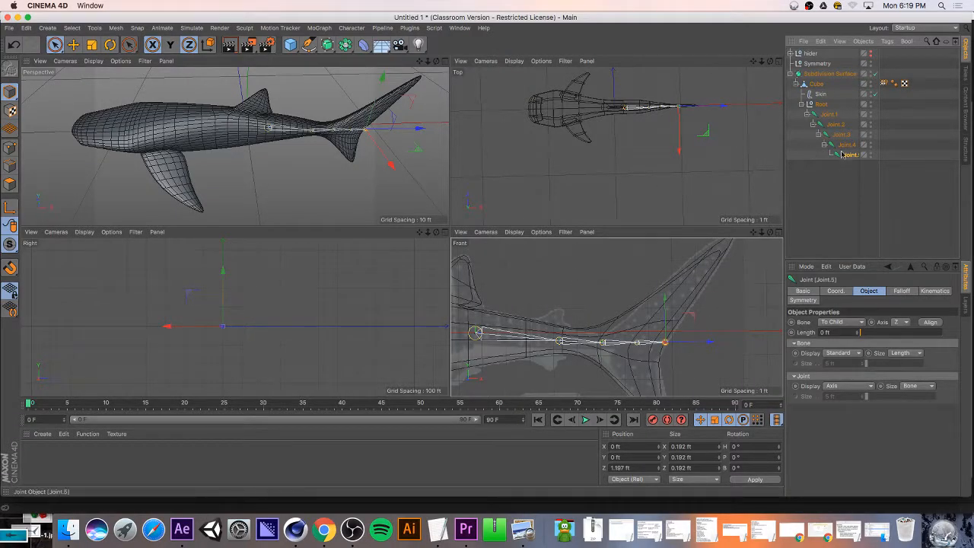
click(843, 146)
click(837, 125)
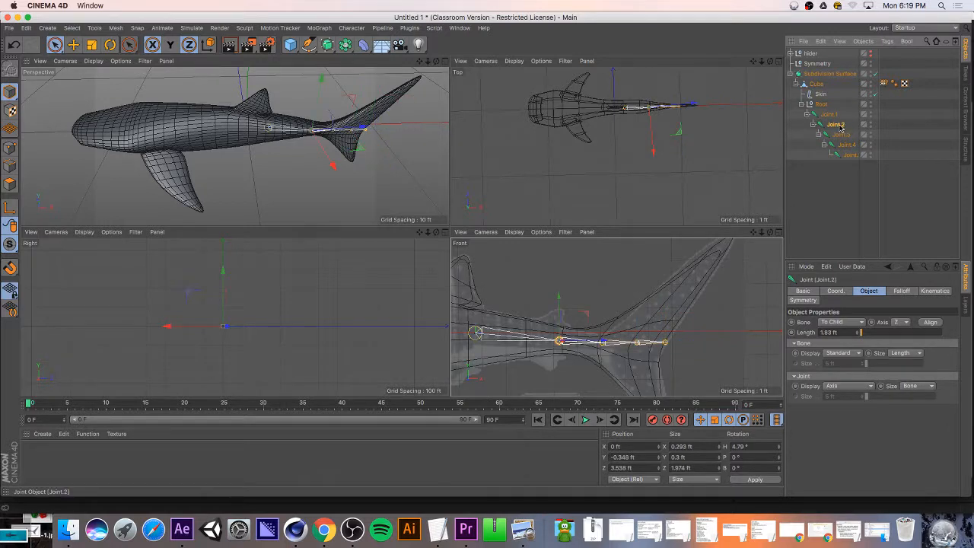
key(r)
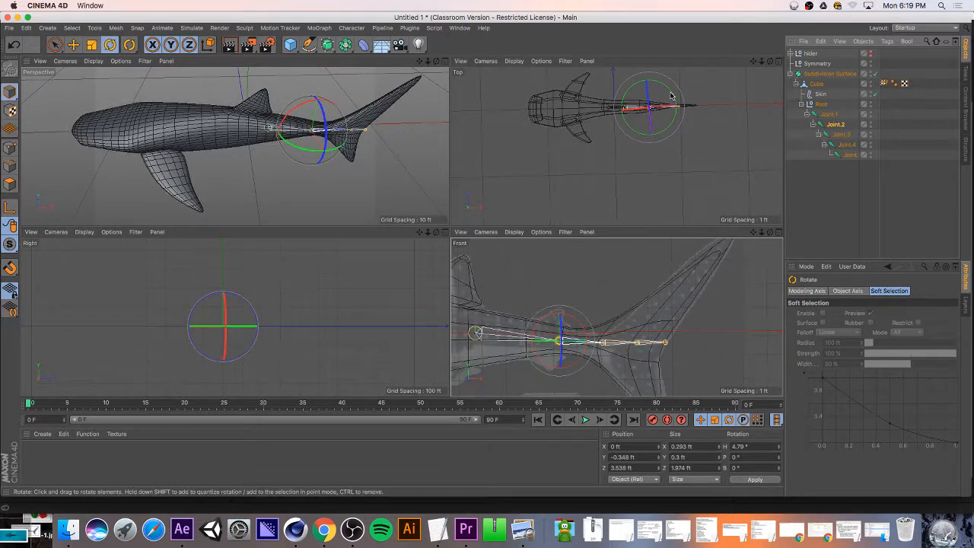
mouse_move(669, 94)
mouse_down()
mouse_move(668, 84)
mouse_move(676, 99)
mouse_move(681, 82)
mouse_move(677, 93)
mouse_up()
key(super+z)
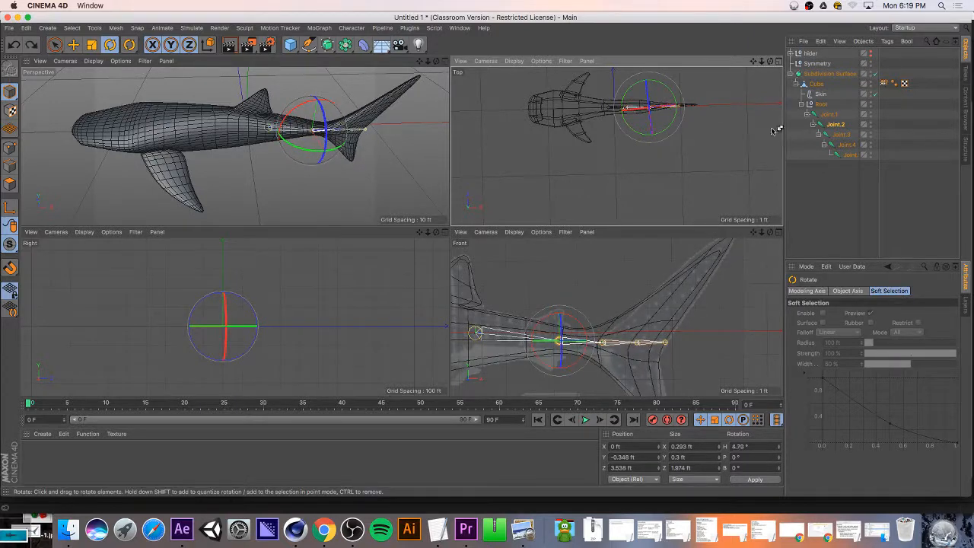
- Rotate Joint.3 and Joint.4 sideways to test the tail bend, bringing Joint.4 to a heading of about -7°
click(841, 134)
drag(357, 149, 353, 153)
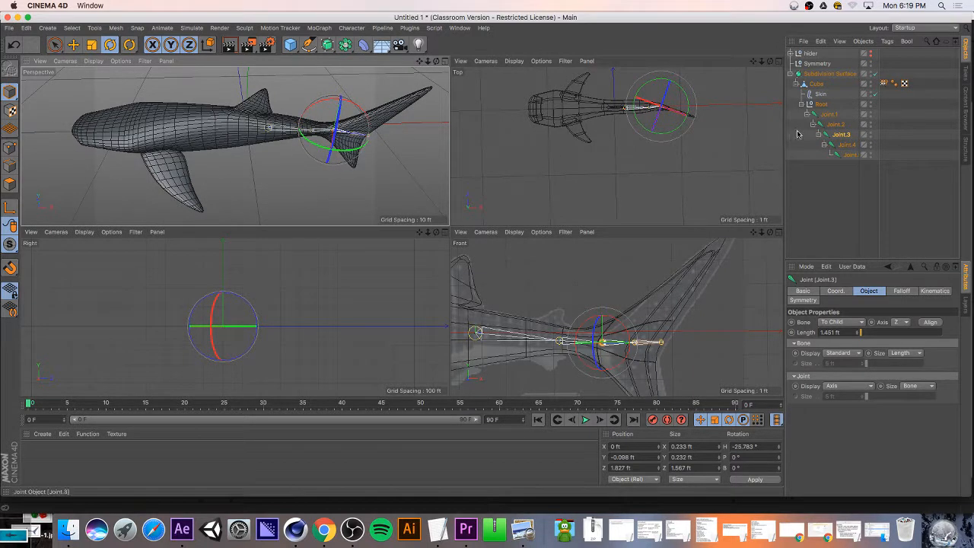
mouse_move(690, 112)
mouse_down()
mouse_move(689, 99)
mouse_move(707, 98)
mouse_move(704, 112)
mouse_up()
click(848, 144)
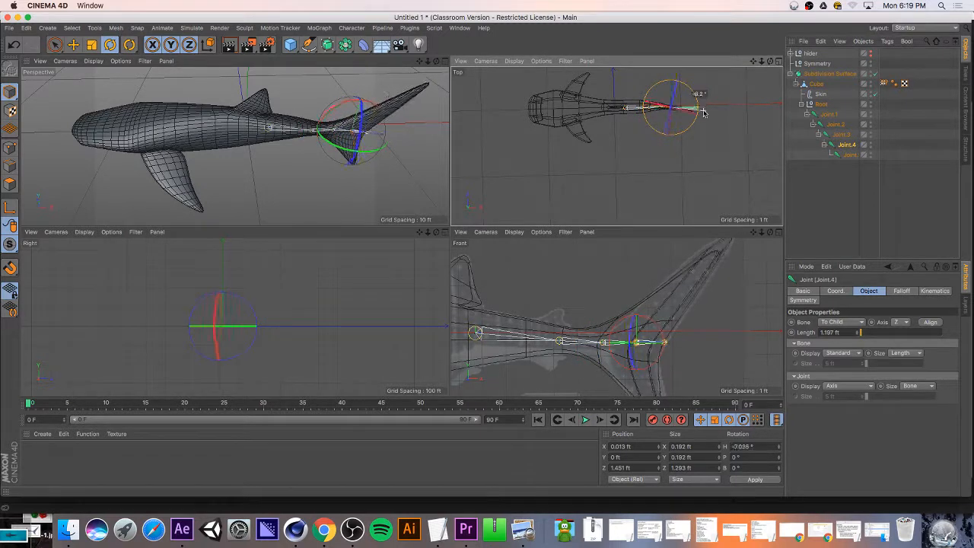
- Try moving the last joint sideways and rotating Joint.1, undoing each change
click(850, 155)
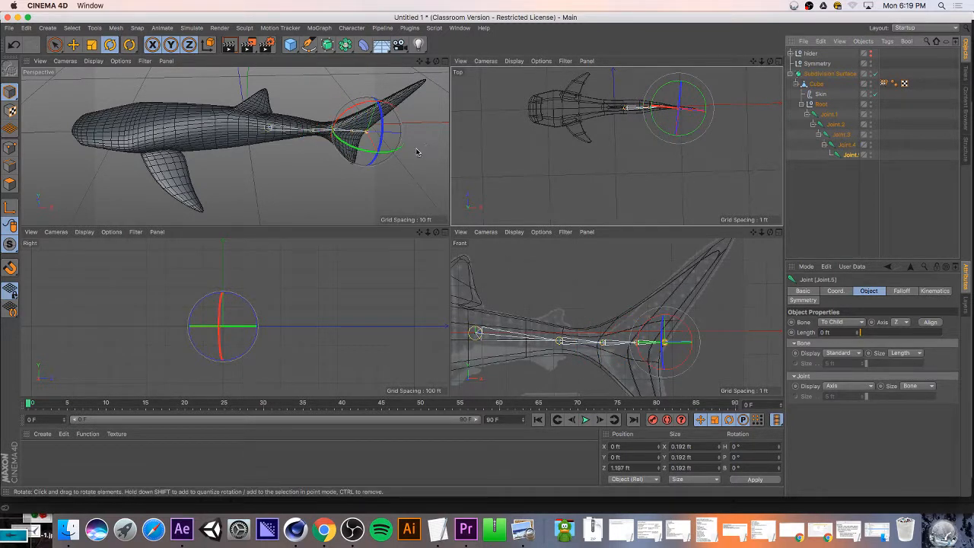
key(e)
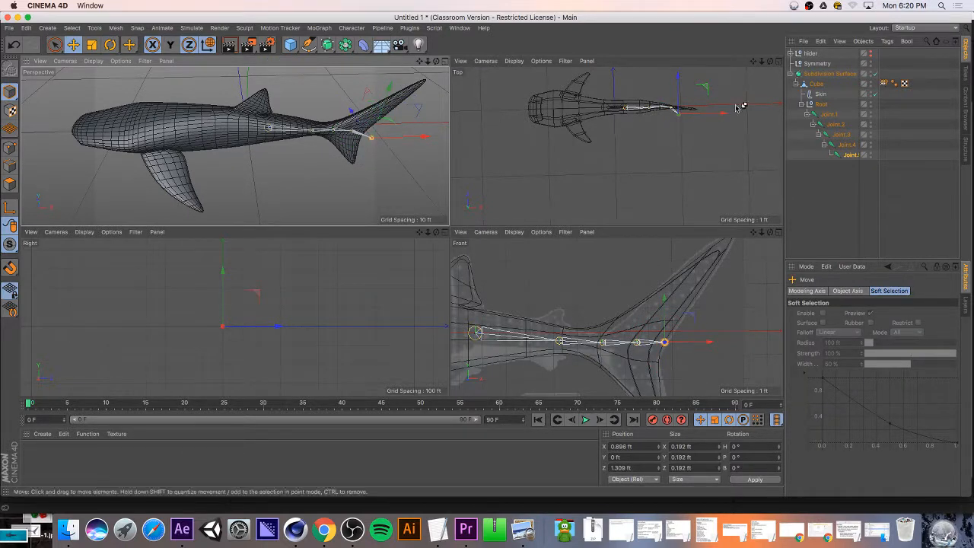
key(super+z)
click(830, 115)
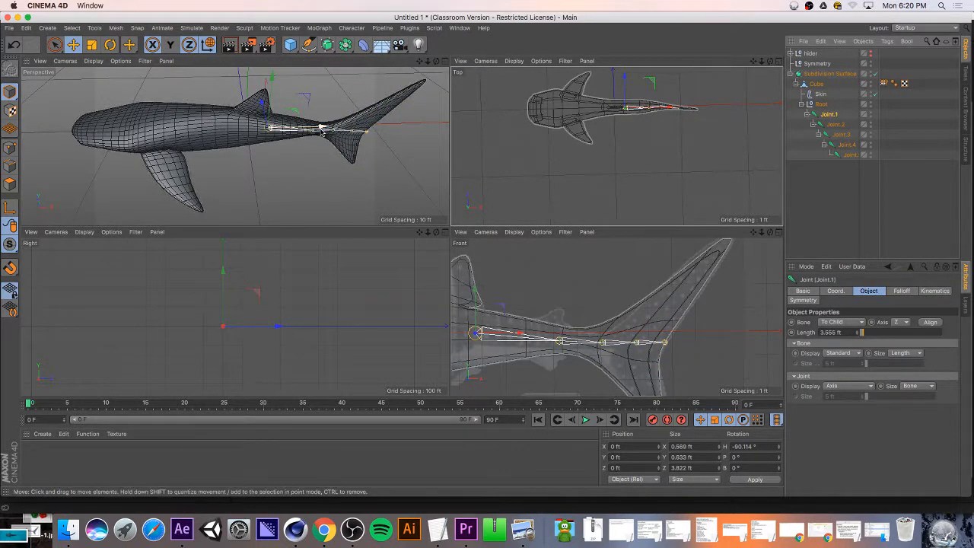
key(r)
drag(307, 133, 295, 147)
key(super+z)
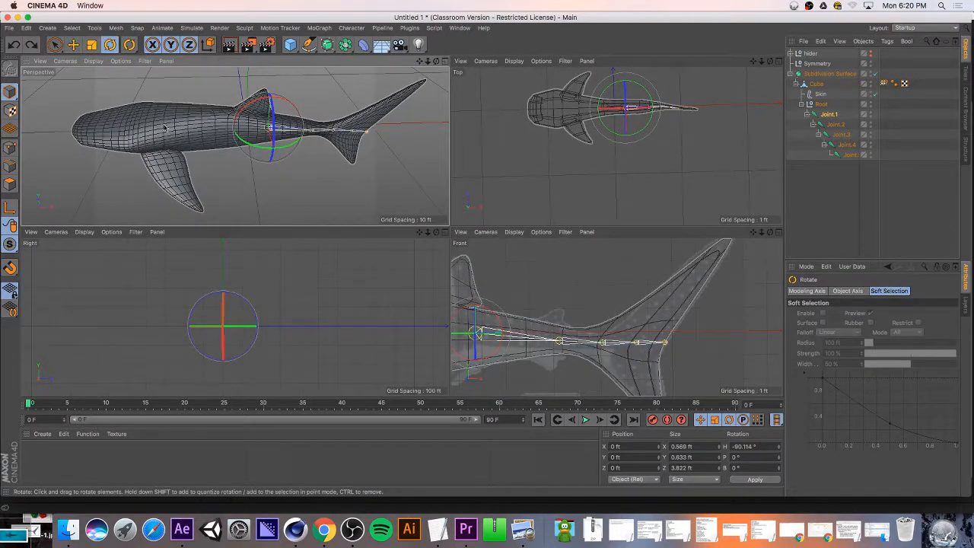
- Rotate Joint.2 to a heading of about 5.8° and record its keyframe at frame 0
click(833, 124)
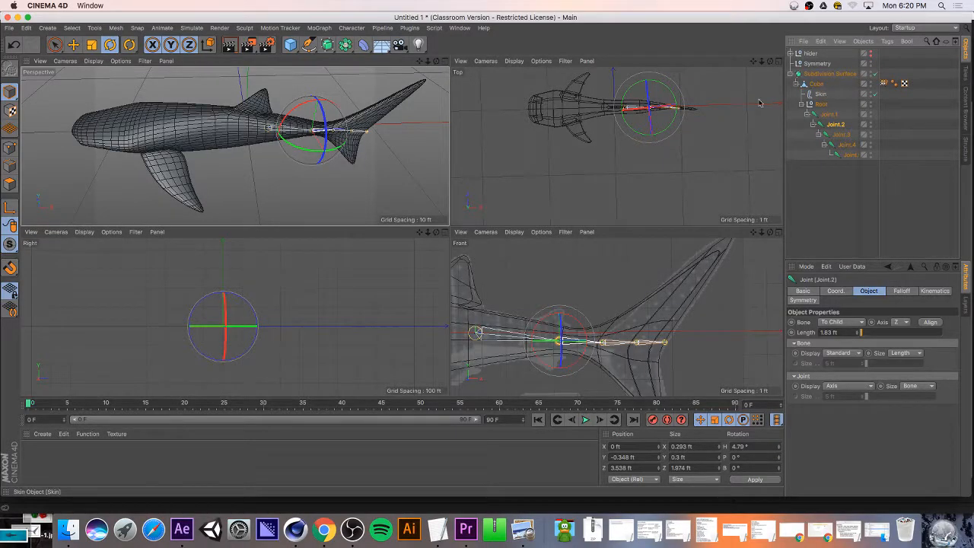
mouse_move(309, 152)
mouse_down()
mouse_move(372, 147)
mouse_move(314, 147)
mouse_up()
drag(332, 227, 333, 227)
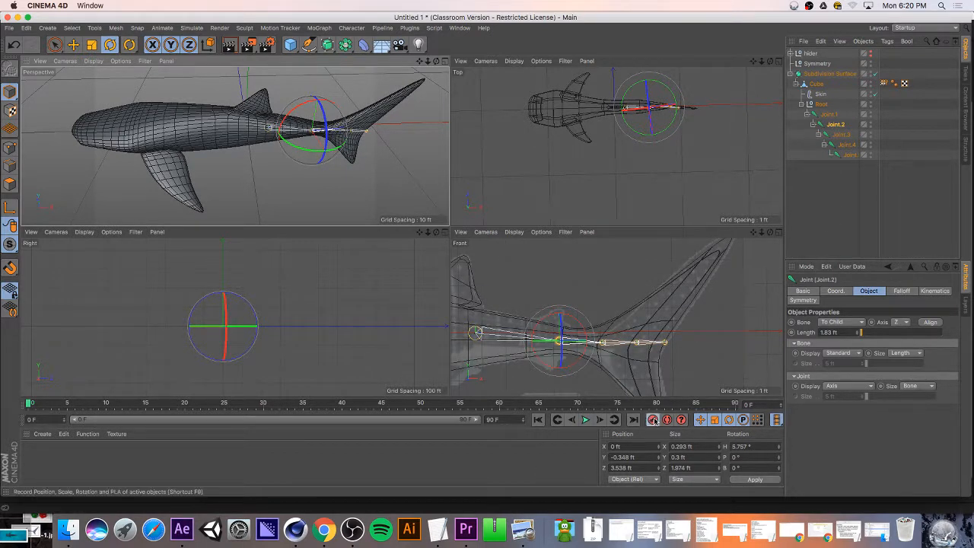
click(652, 421)
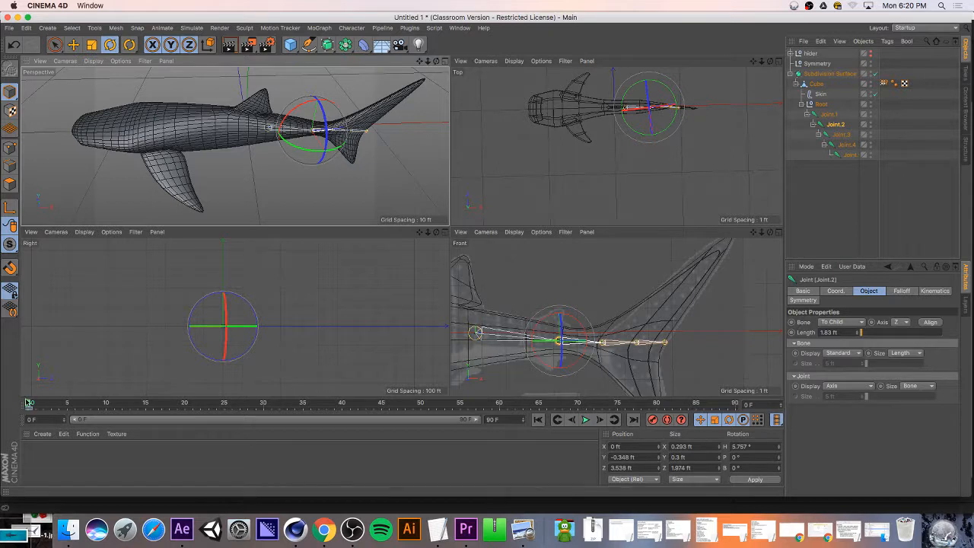
- At frame 8, rotate Joint.2 slightly, turn Joint.3 to a heading of about -22.9°, and record a keyframe for Joint.3
drag(28, 403, 54, 403)
drag(305, 149, 312, 151)
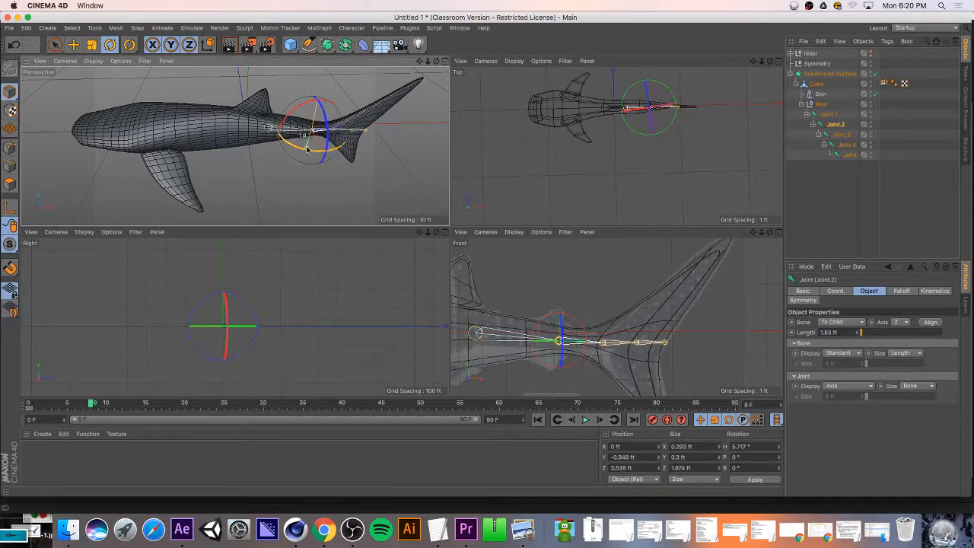
click(848, 134)
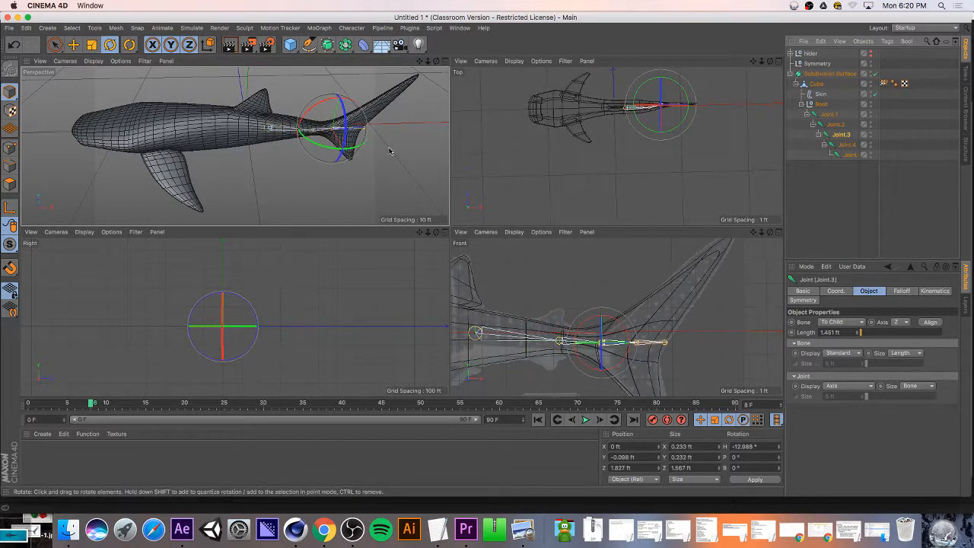
drag(358, 152, 351, 151)
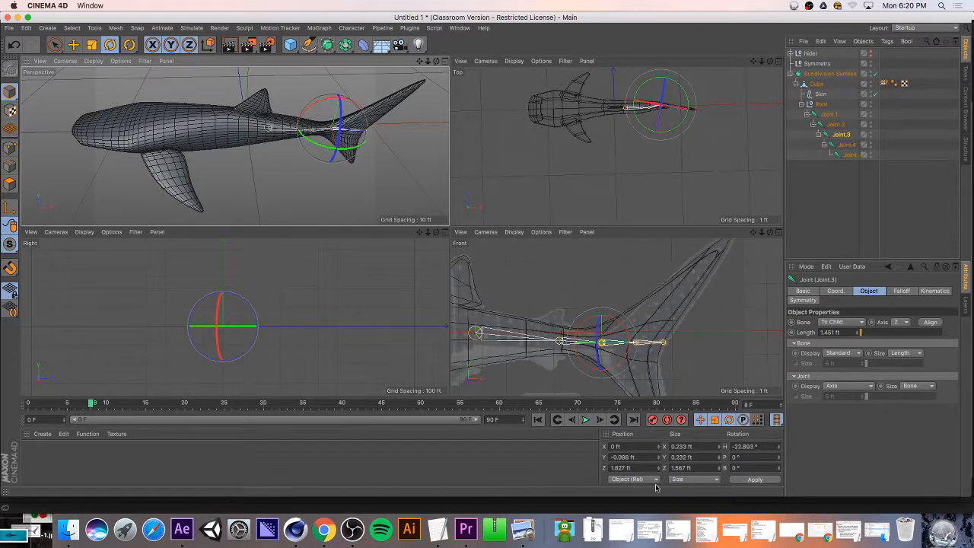
click(653, 421)
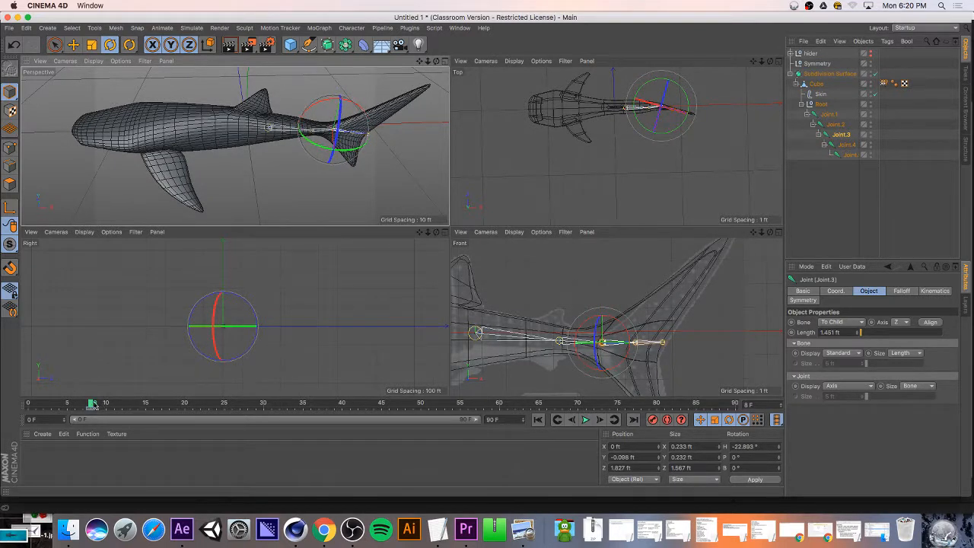
- Go to frame 20 and rotate Joint.4 sideways to a heading of about 21.3°
drag(92, 404, 117, 404)
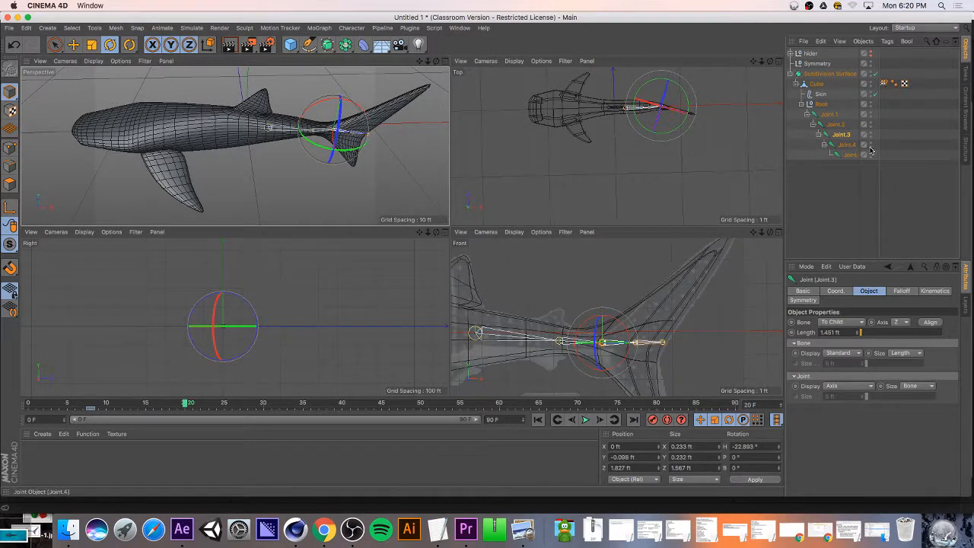
click(847, 145)
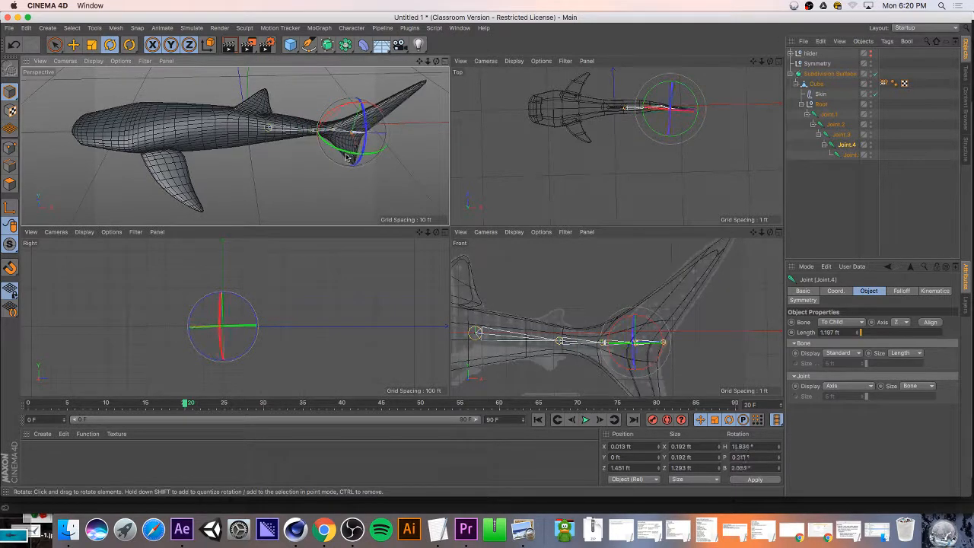
drag(371, 162, 355, 156)
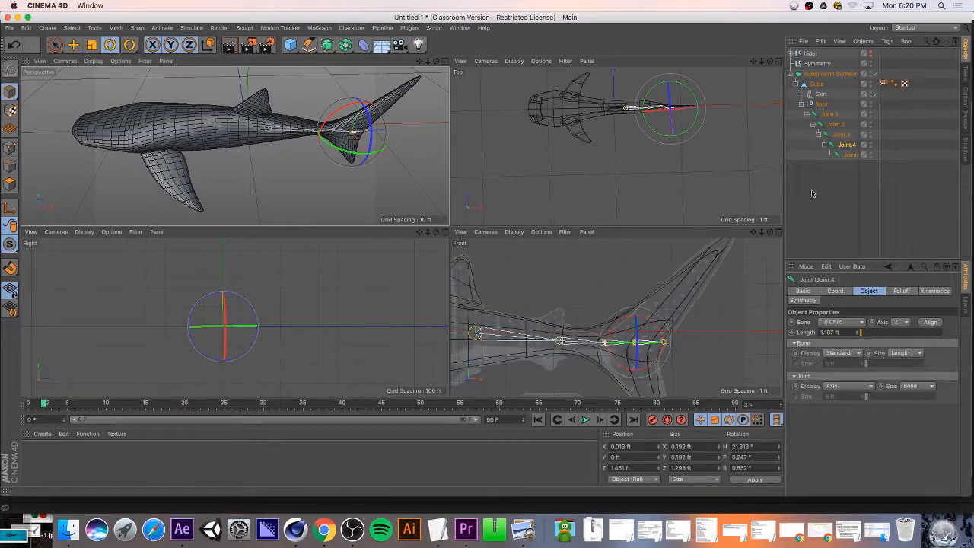
- Delete the Root joint chain with all its child joints and the Skin deformer from under the Cube
drag(436, 62, 445, 55)
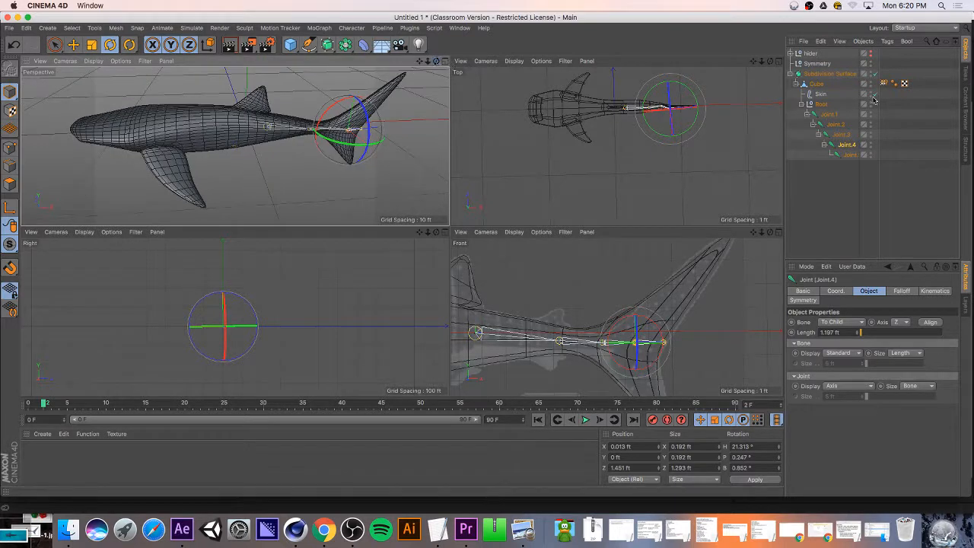
click(823, 104)
key(Delete)
click(820, 93)
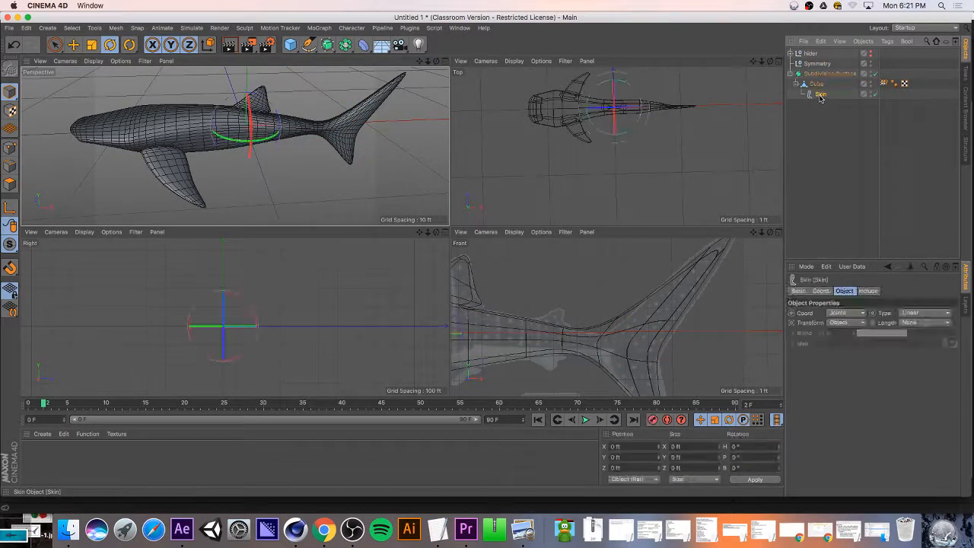
key(Delete)
mouse_move(436, 61)
mouse_down()
mouse_move(537, 58)
mouse_move(525, 99)
mouse_move(559, 95)
mouse_move(438, 63)
mouse_up()
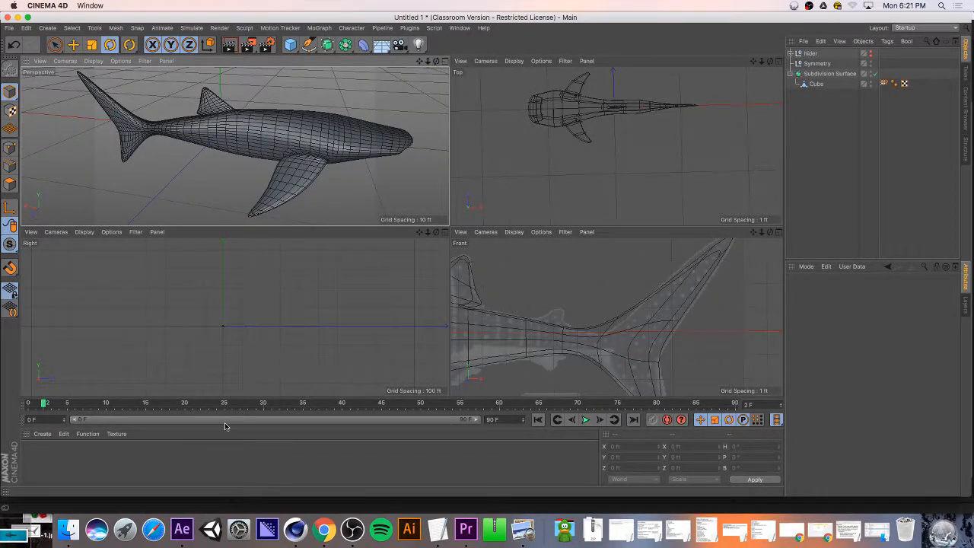
click(324, 529)
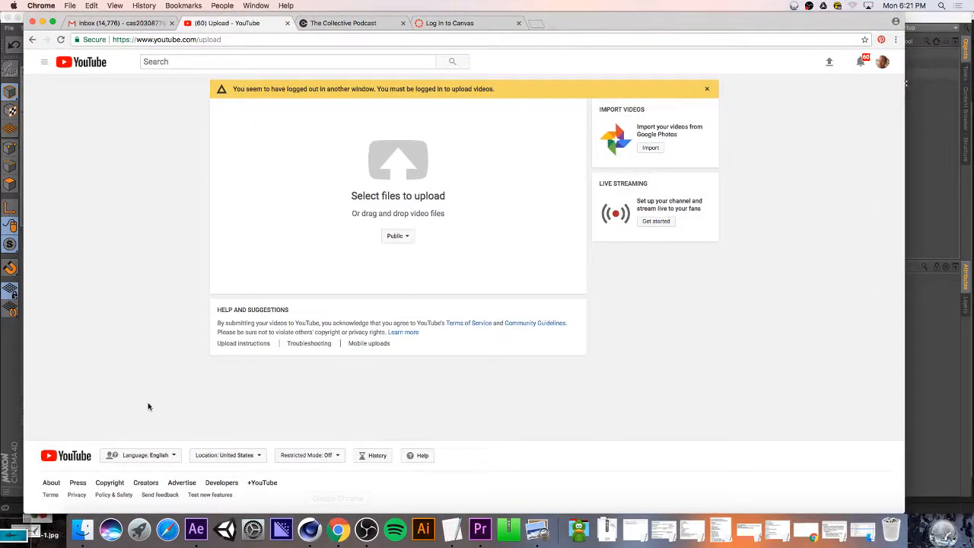
click(431, 23)
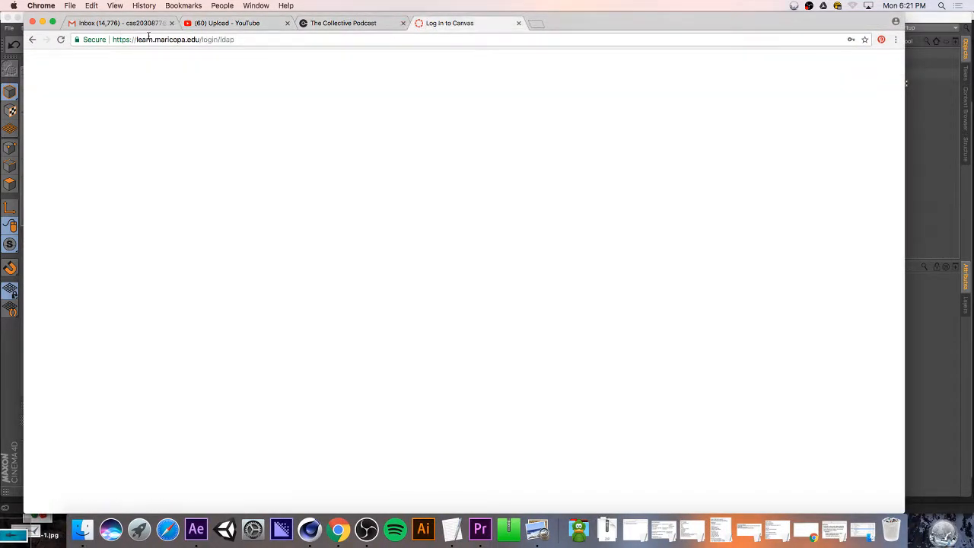
click(140, 26)
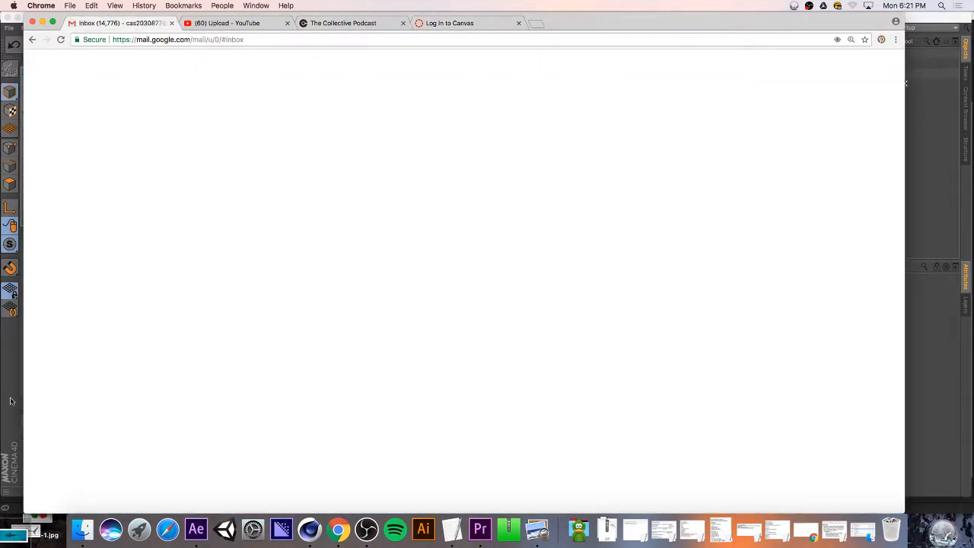
click(10, 401)
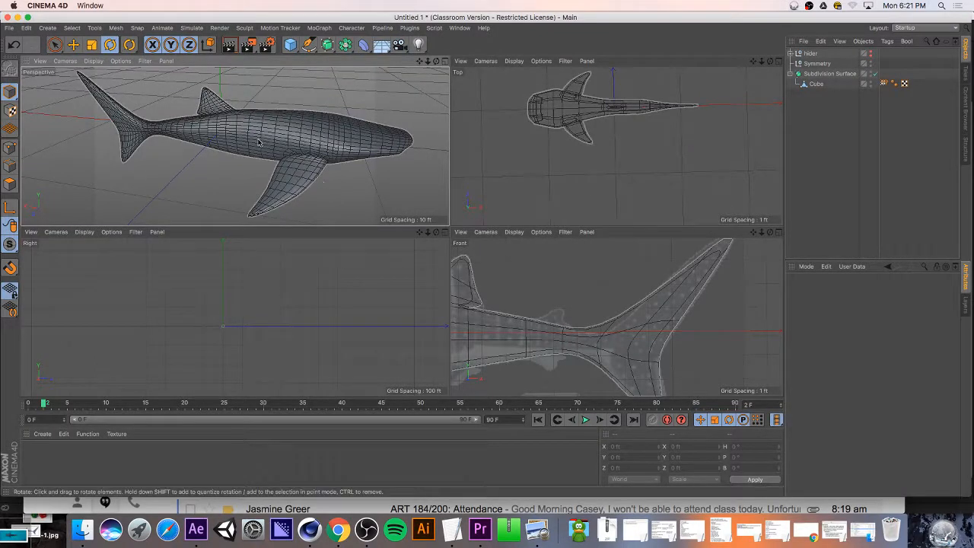
- Examine the unrigged whale shark's body, fins, mouth and tail in the front view and from several perspective angles
alt+middle_drag(616, 318, 616, 317)
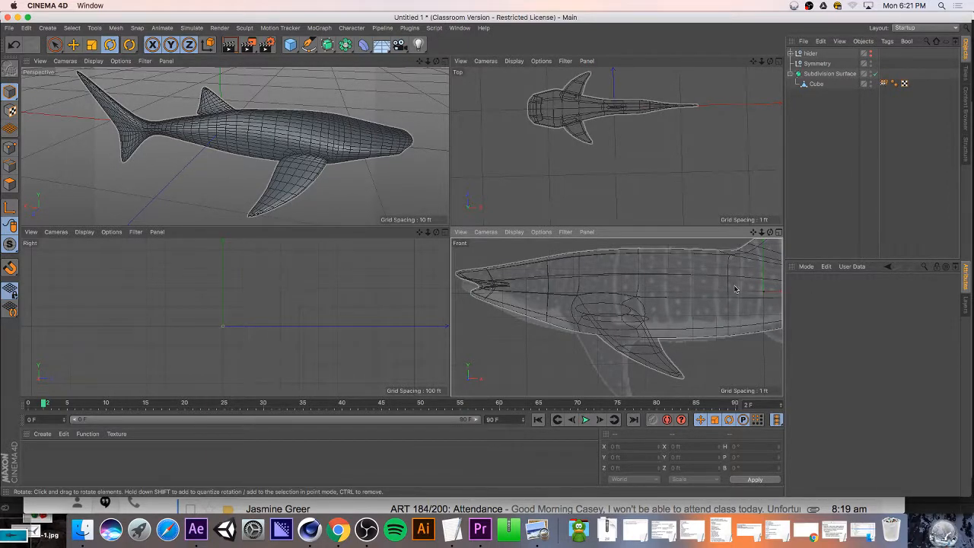
drag(755, 232, 676, 226)
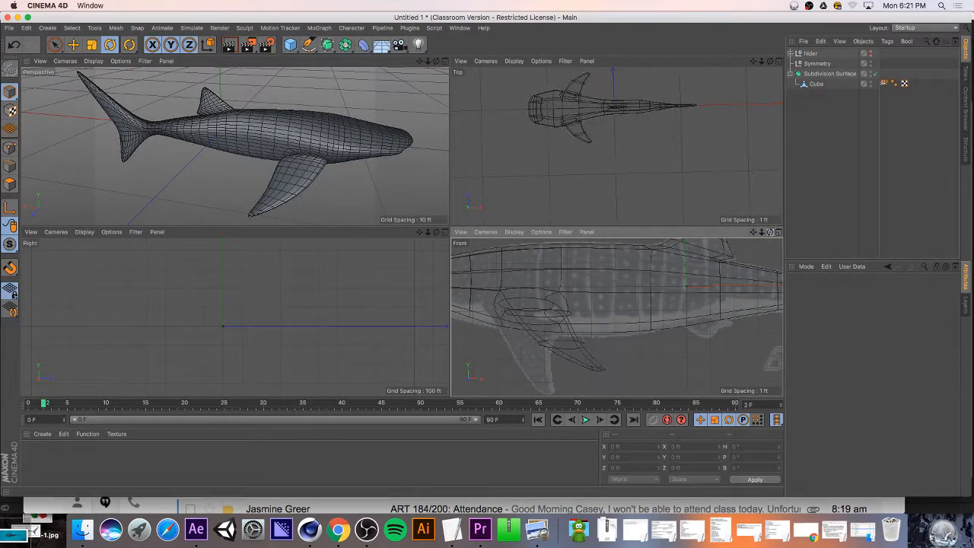
scroll(581, 331, down, 5)
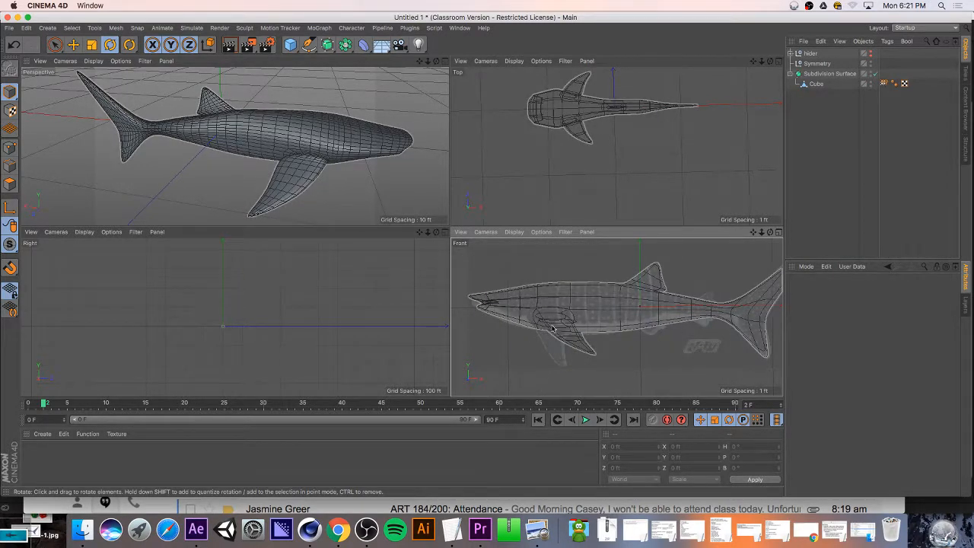
mouse_move(436, 61)
mouse_down()
mouse_move(342, 86)
mouse_move(335, 46)
mouse_move(430, 58)
mouse_move(396, 67)
mouse_move(434, 58)
mouse_up()
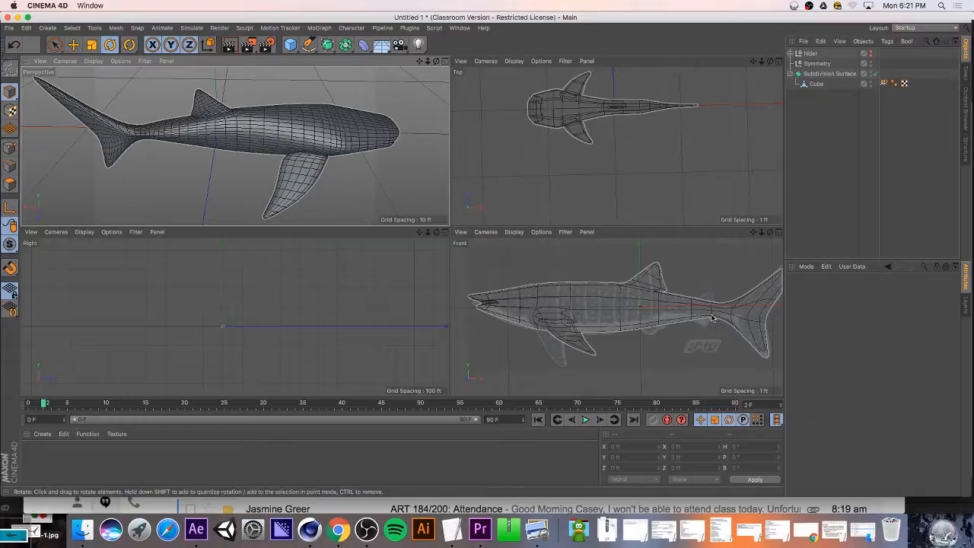
mouse_move(436, 61)
mouse_down()
mouse_move(403, 50)
mouse_move(423, 61)
mouse_move(436, 49)
mouse_move(448, 54)
mouse_move(437, 47)
mouse_move(421, 60)
mouse_move(446, 61)
mouse_up()
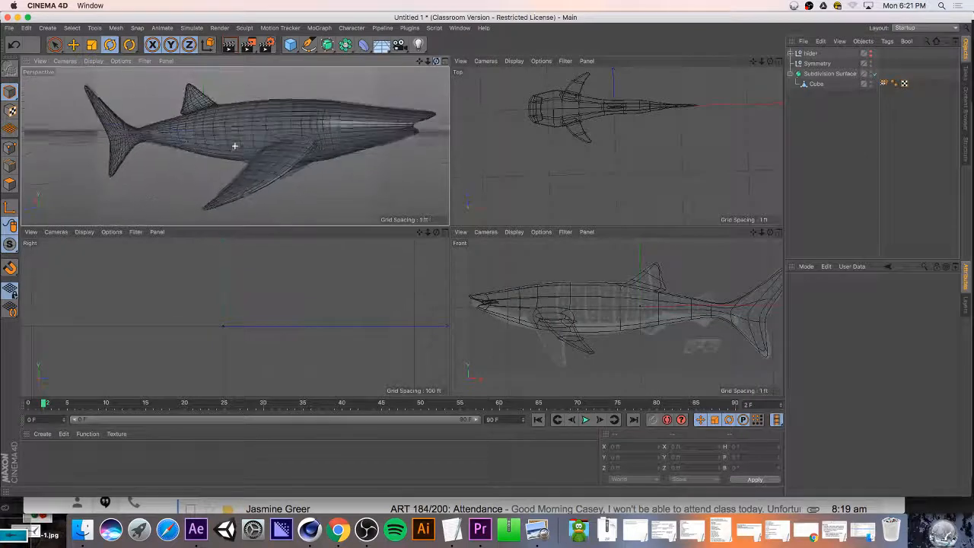
drag(234, 145, 234, 145)
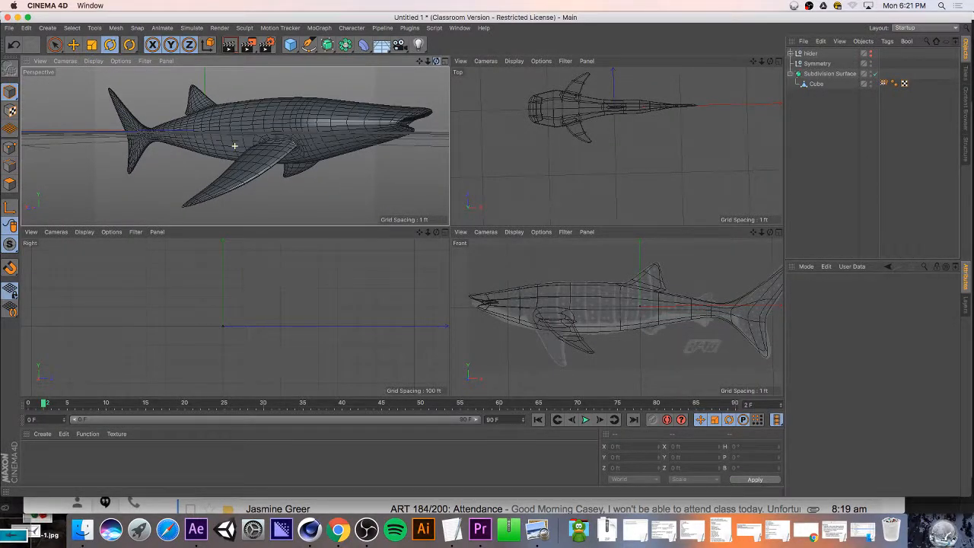
drag(235, 146, 234, 145)
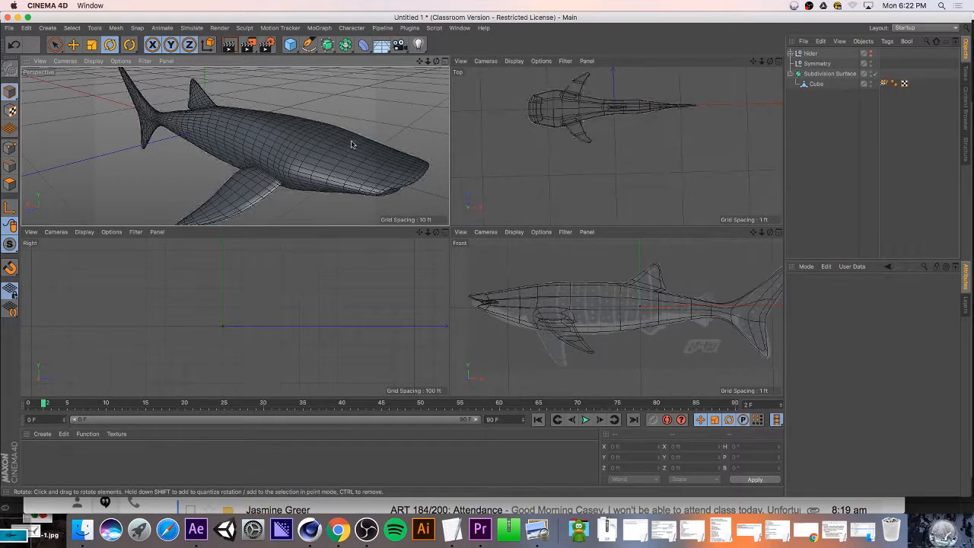
drag(436, 61, 234, 145)
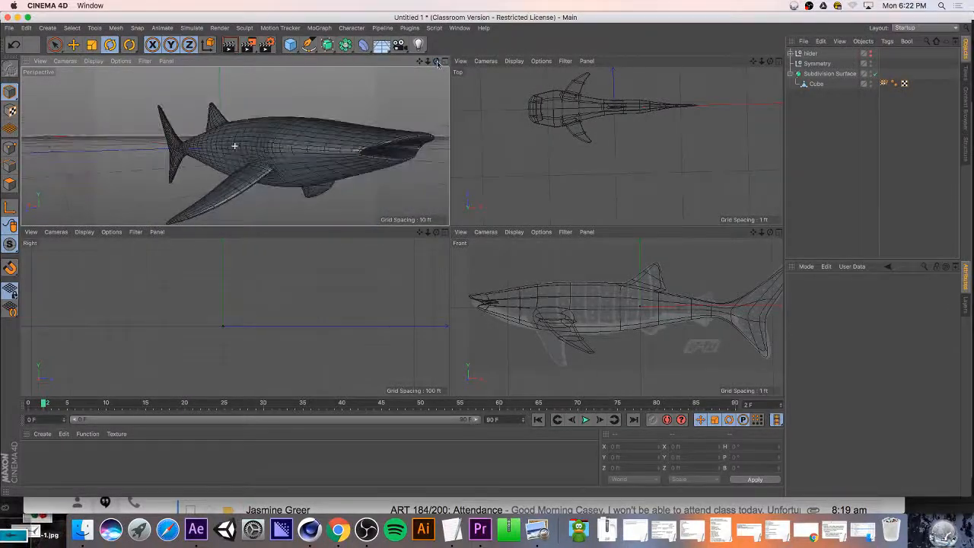